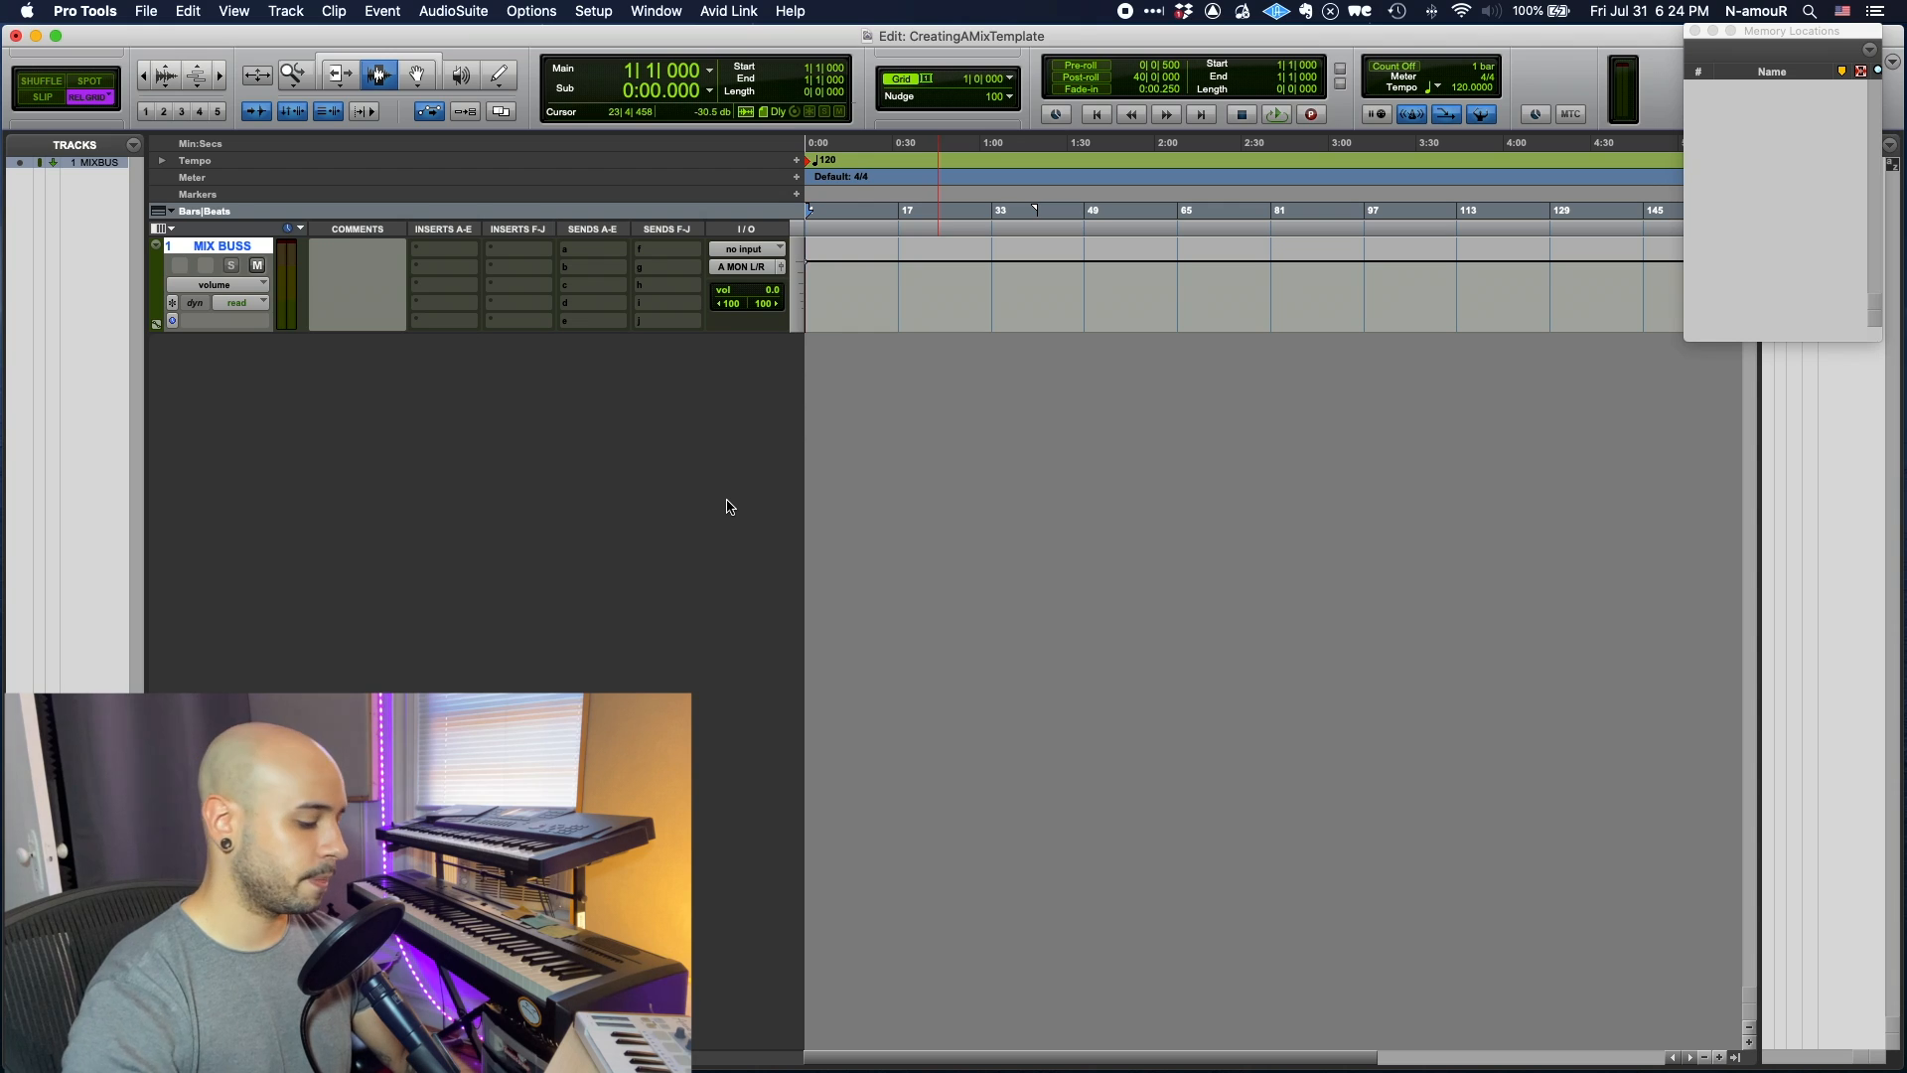
- Create a stereo audio track named SongName_BPMix1, copying the name for later reuse
key("super+shift+n")
key("super+Right")
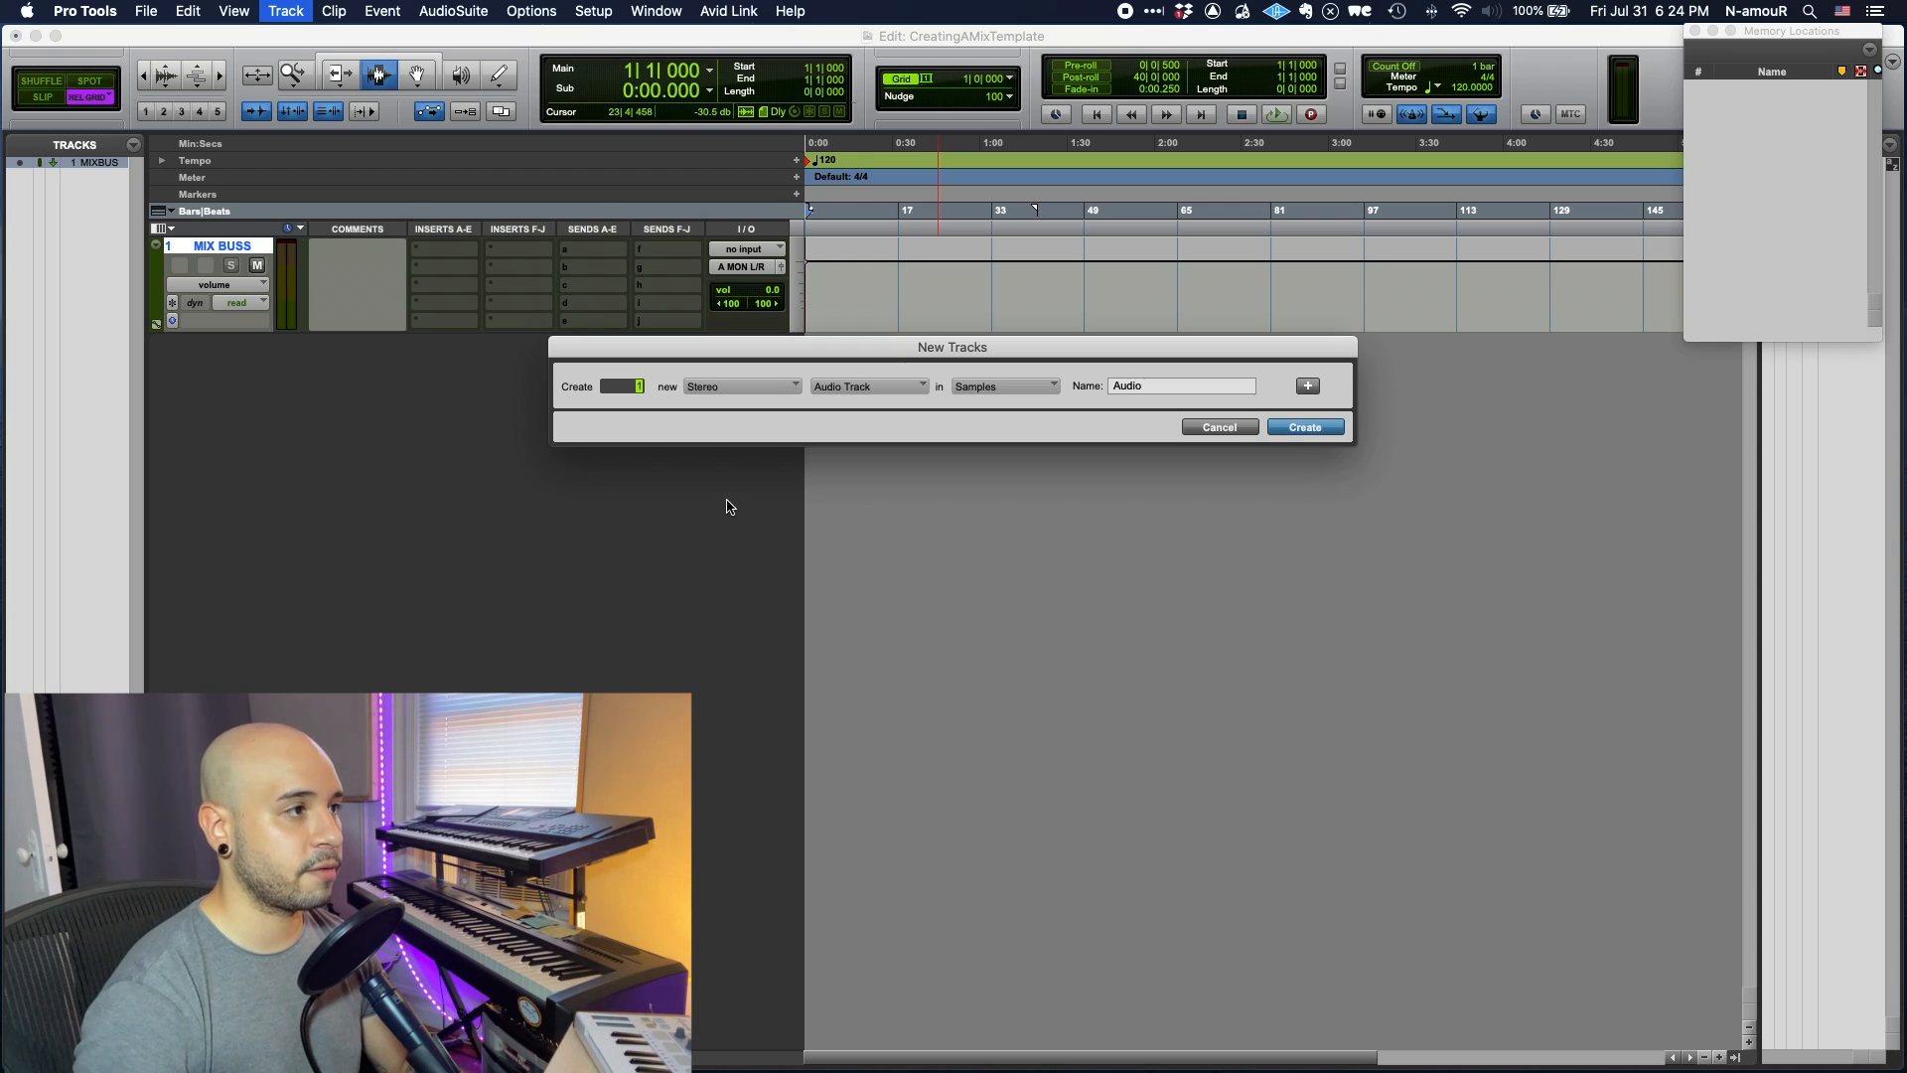
key("Tab")
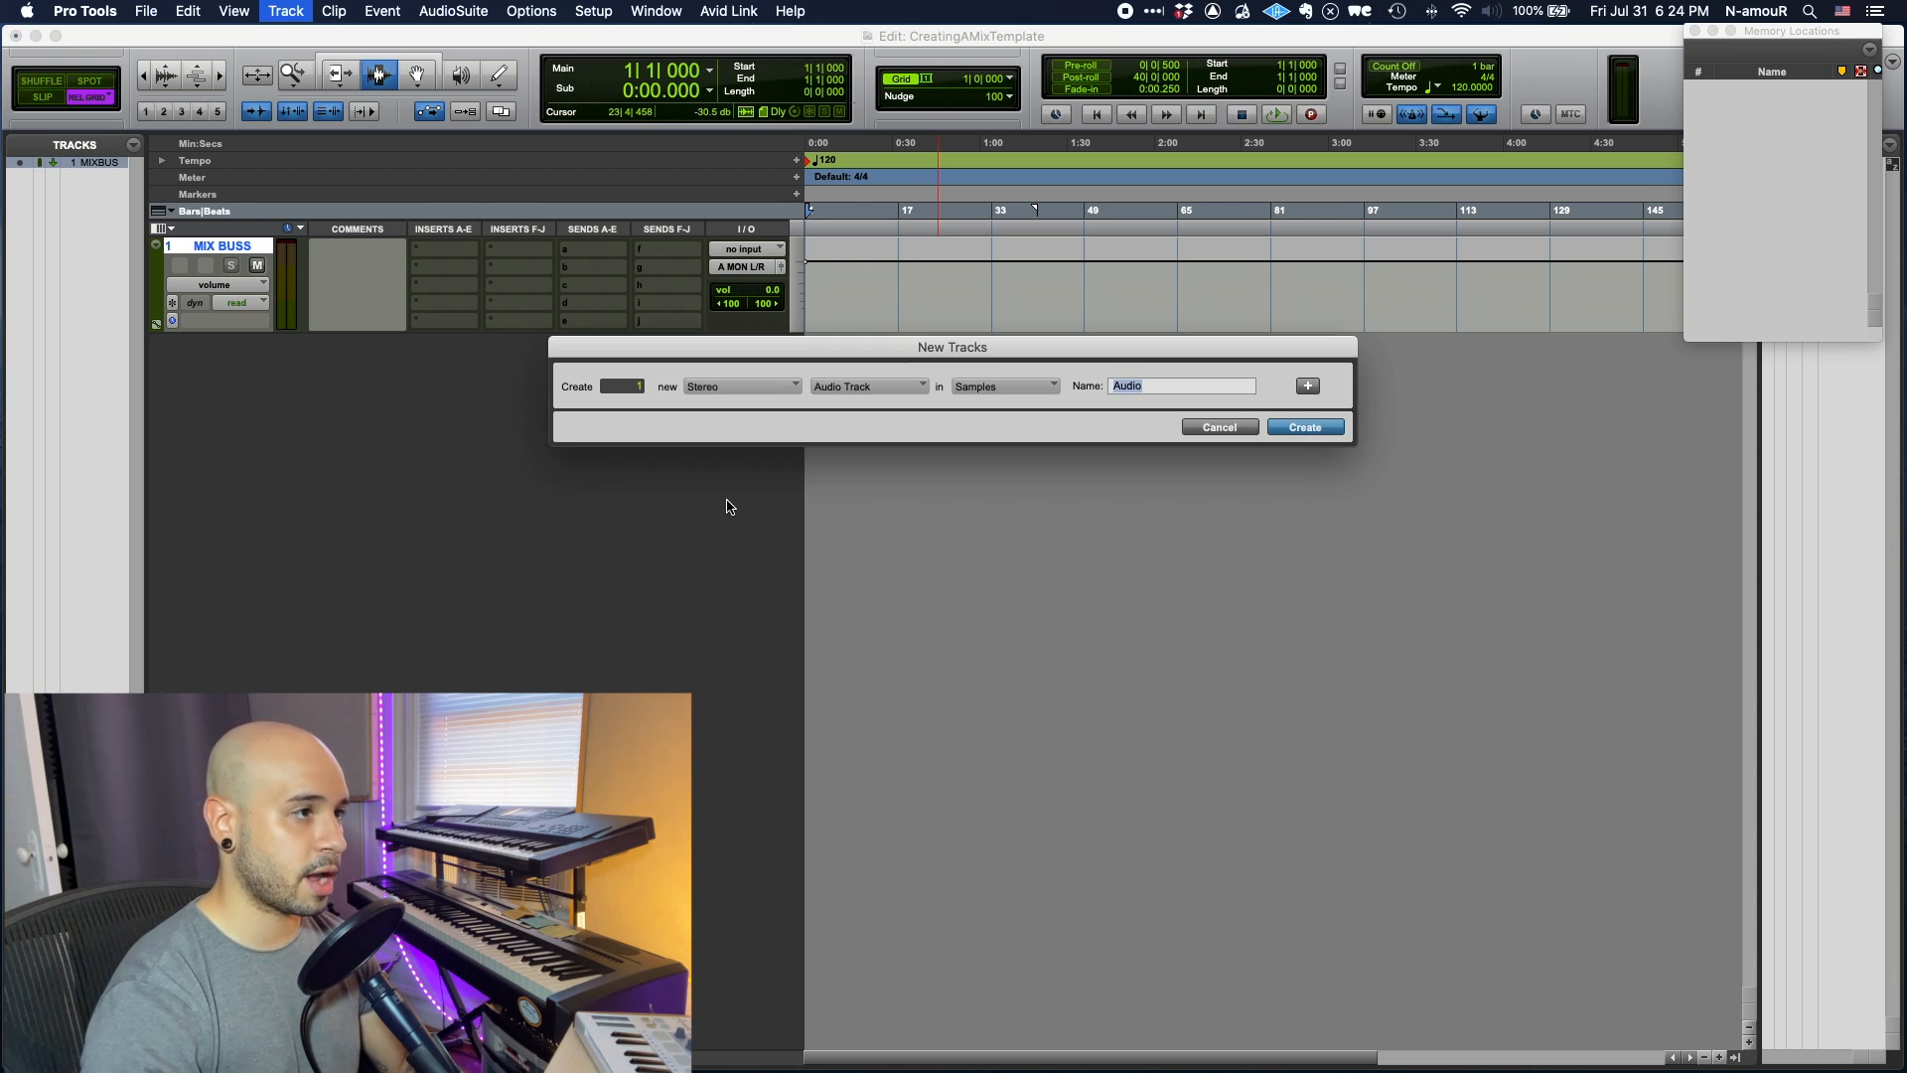
type("SongName_BPMix1")
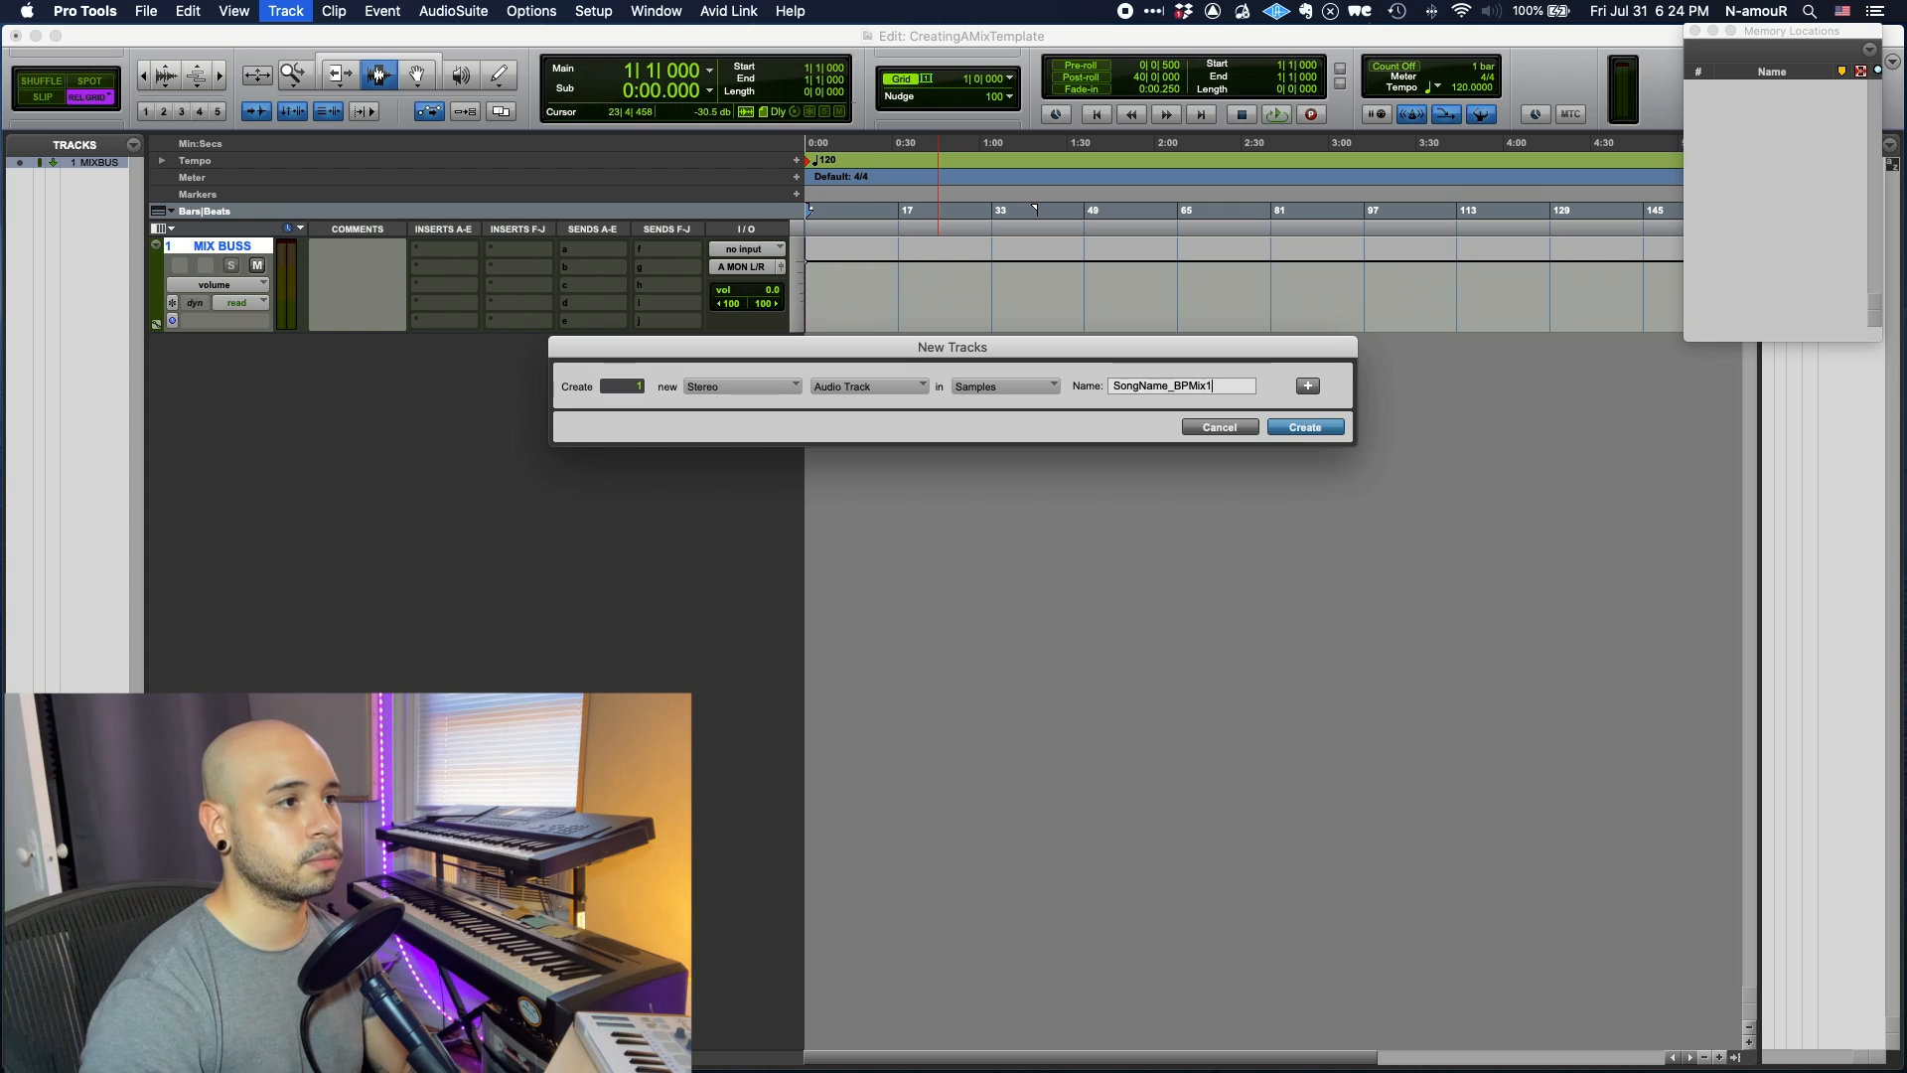
key("super+a")
key("super+c")
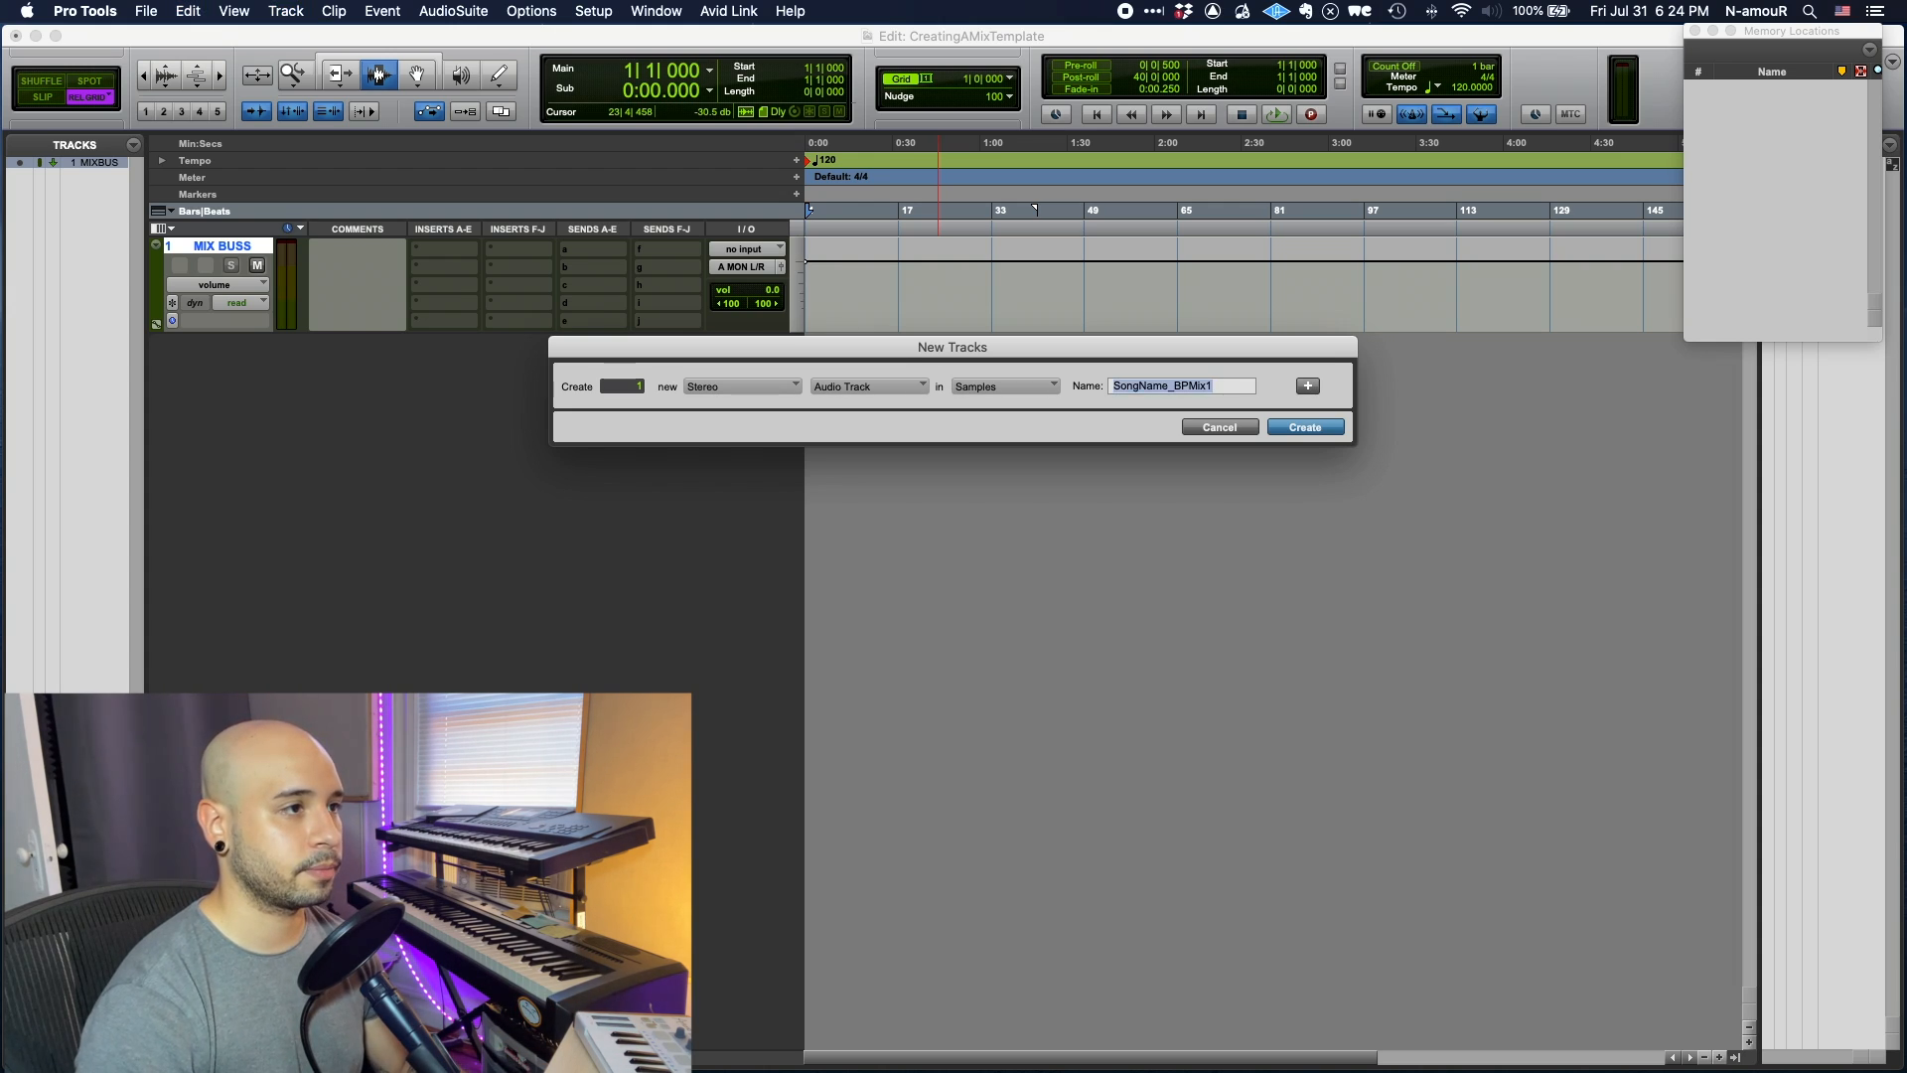
key("Return")
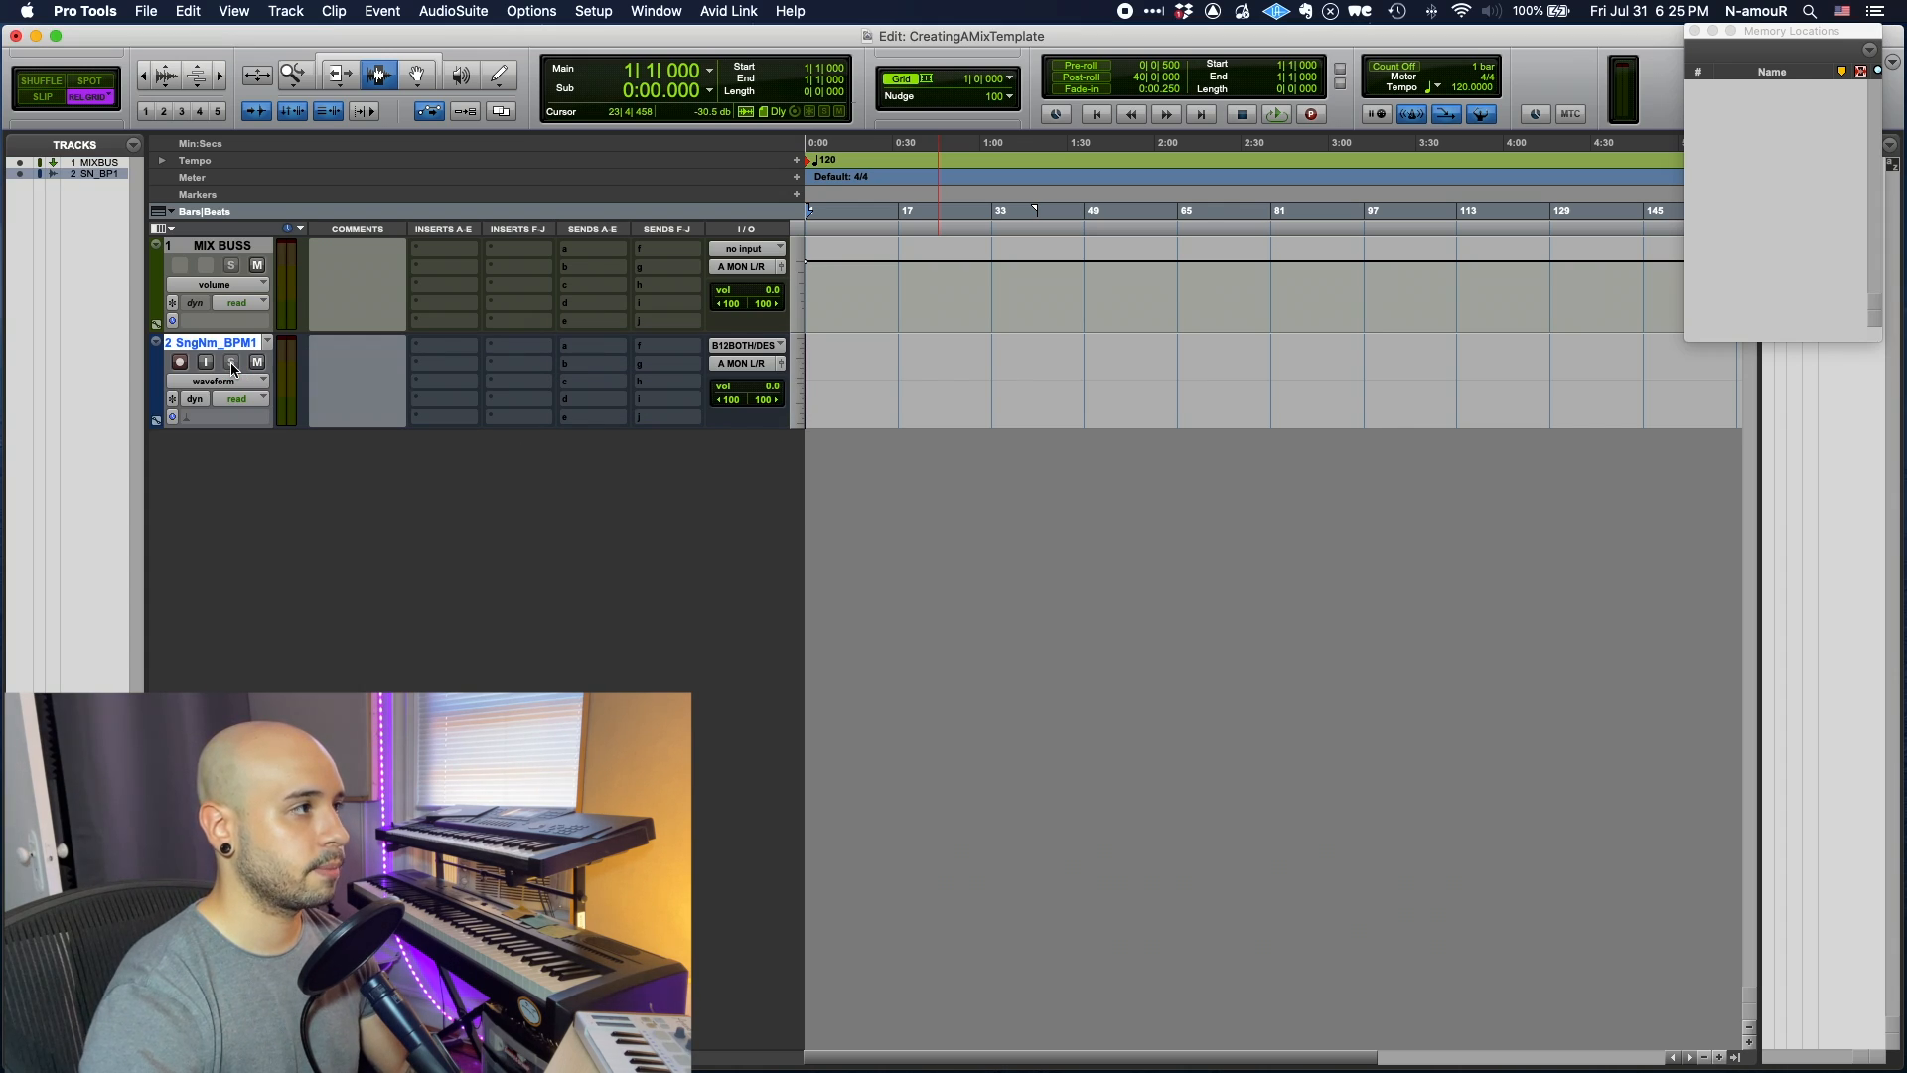
- Route the MIX BUSS output to the SongName_BPMix1 track
left_click(745, 249)
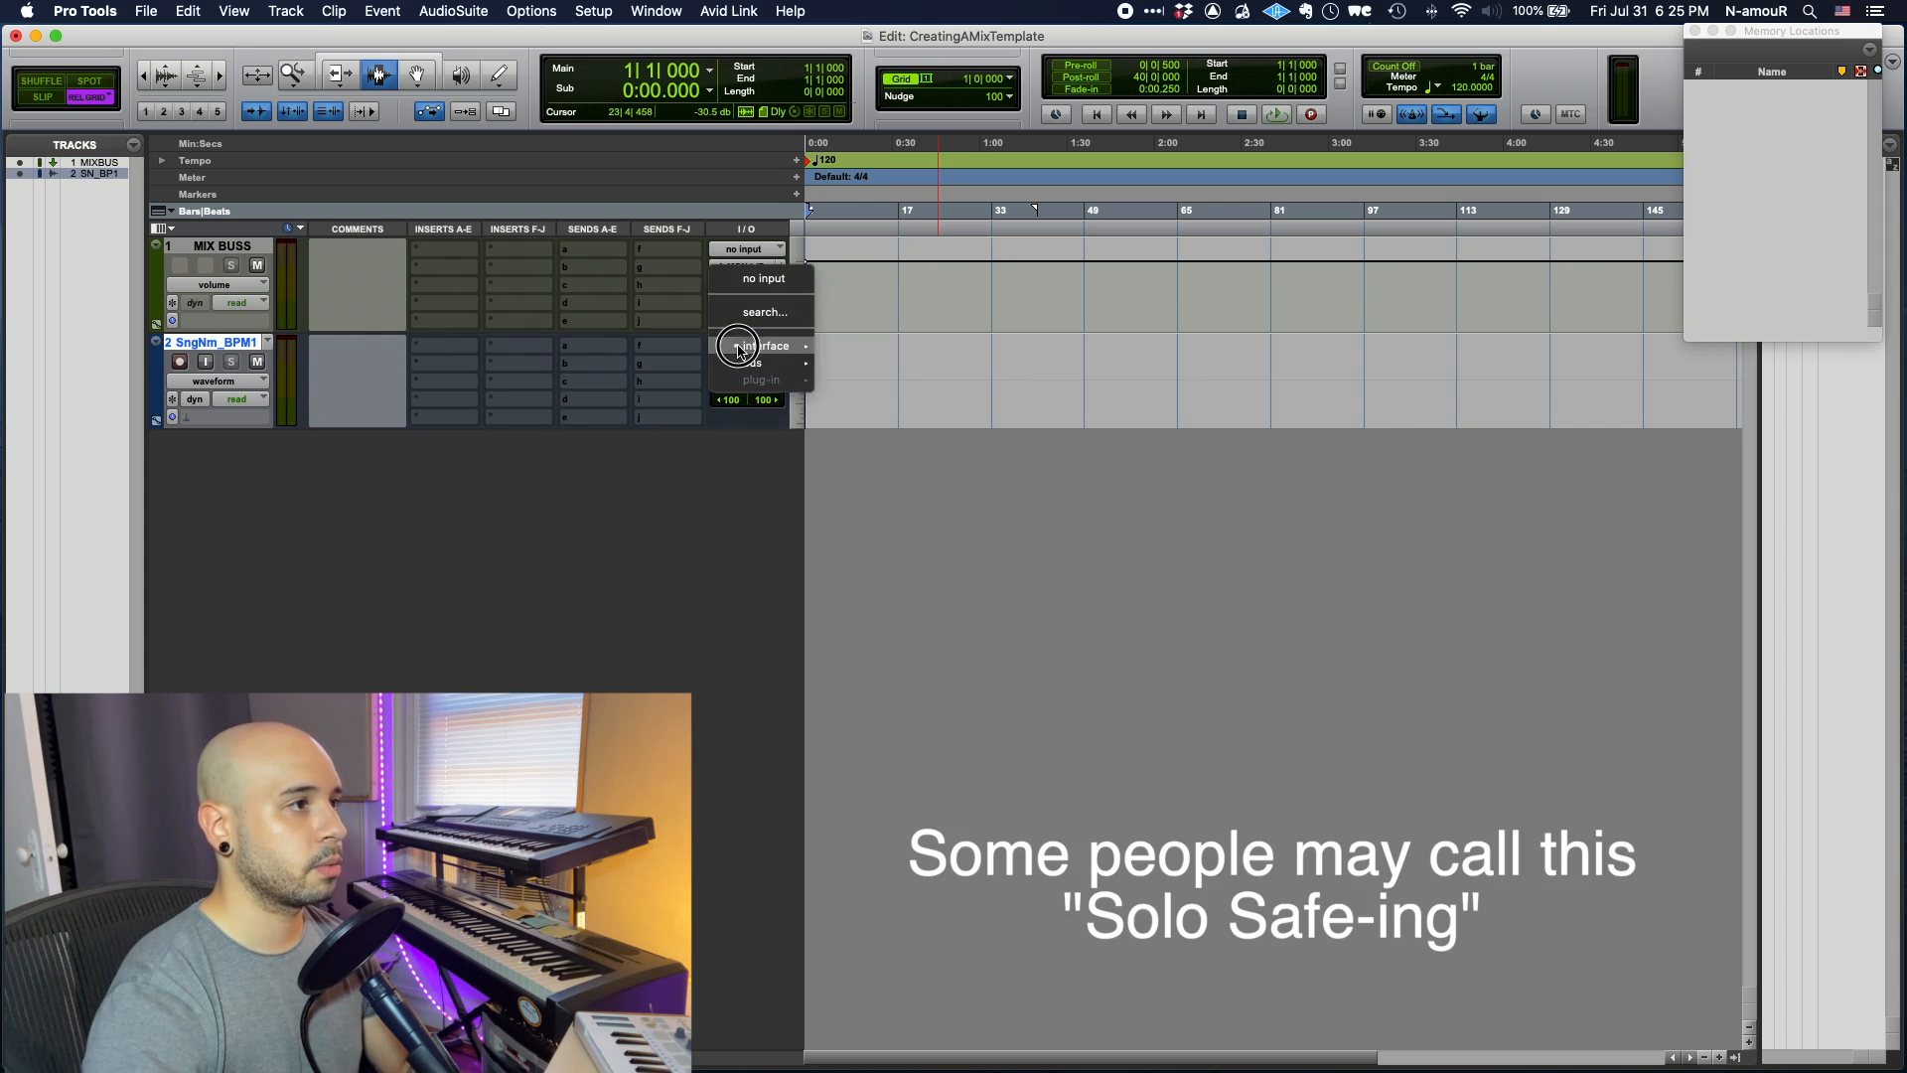
left_click(755, 281)
left_click(750, 267)
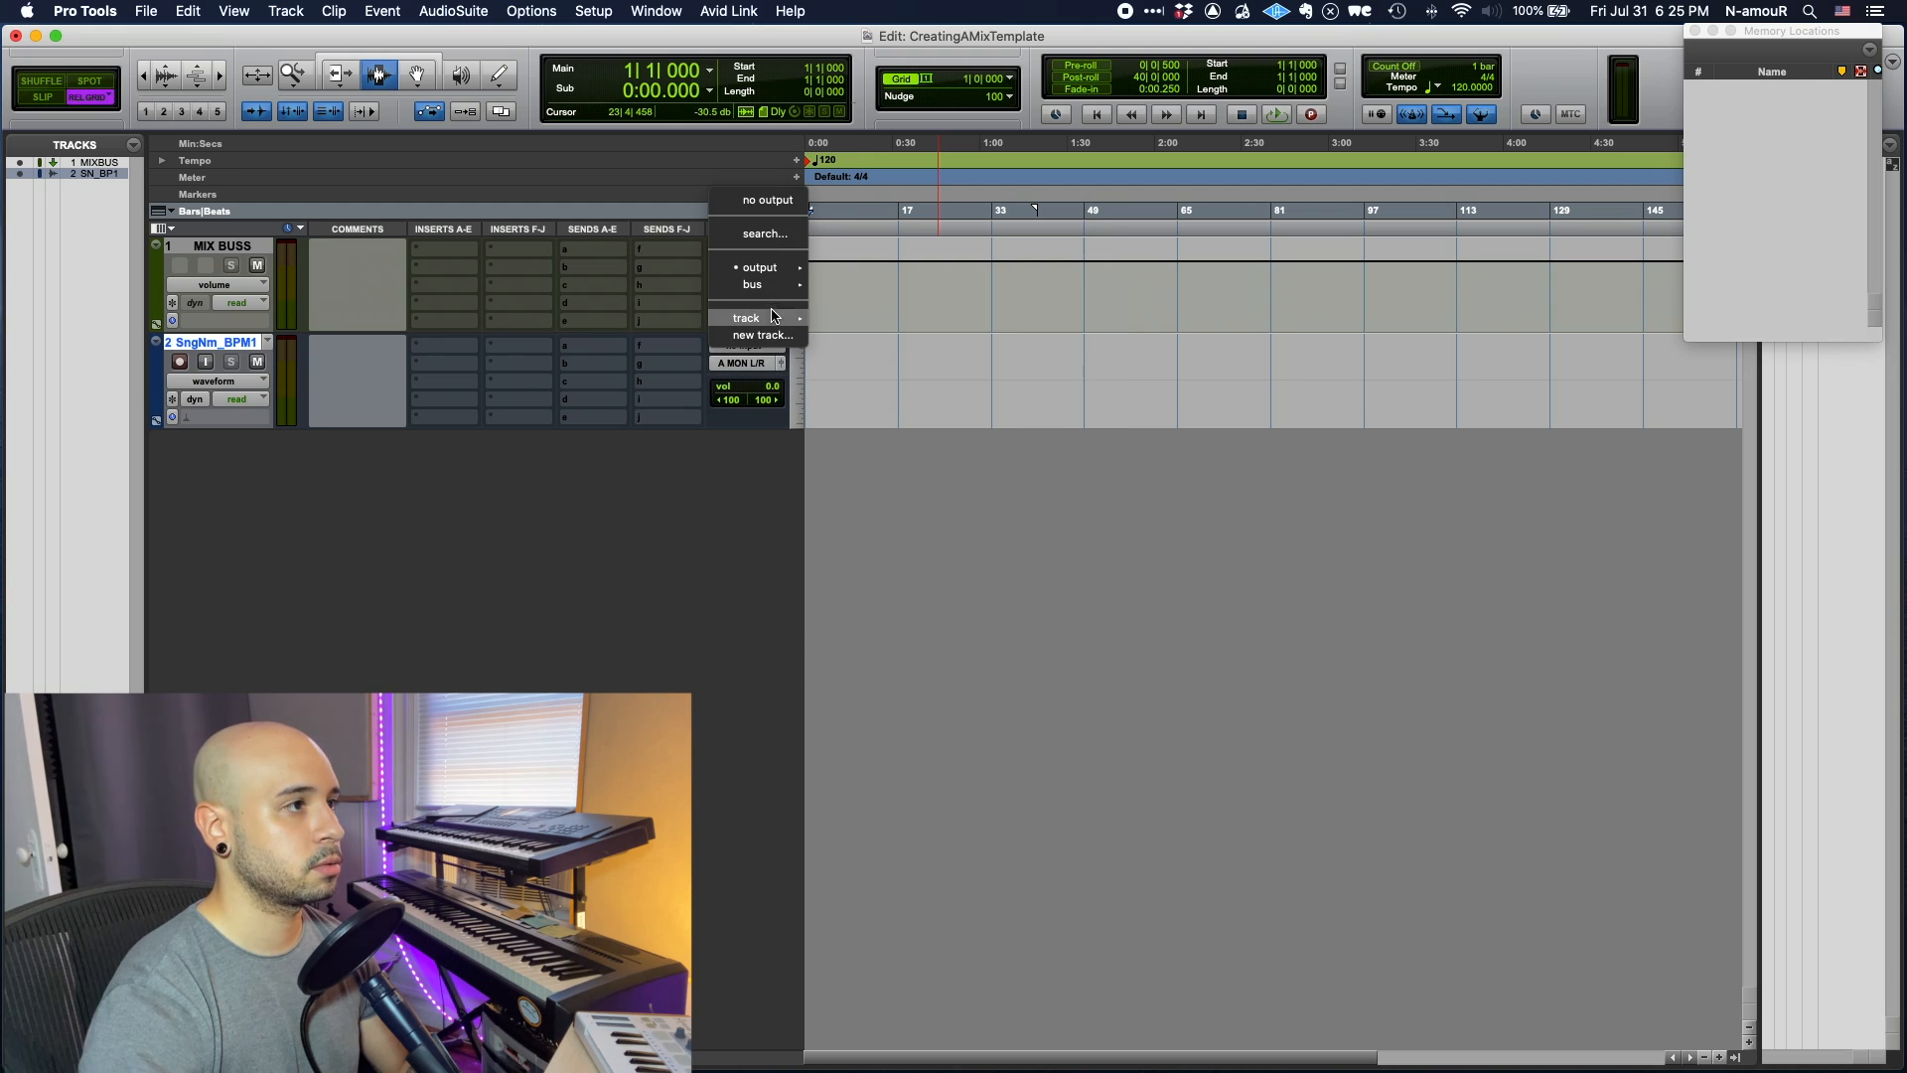
mouse_move(775, 318)
left_click(851, 339)
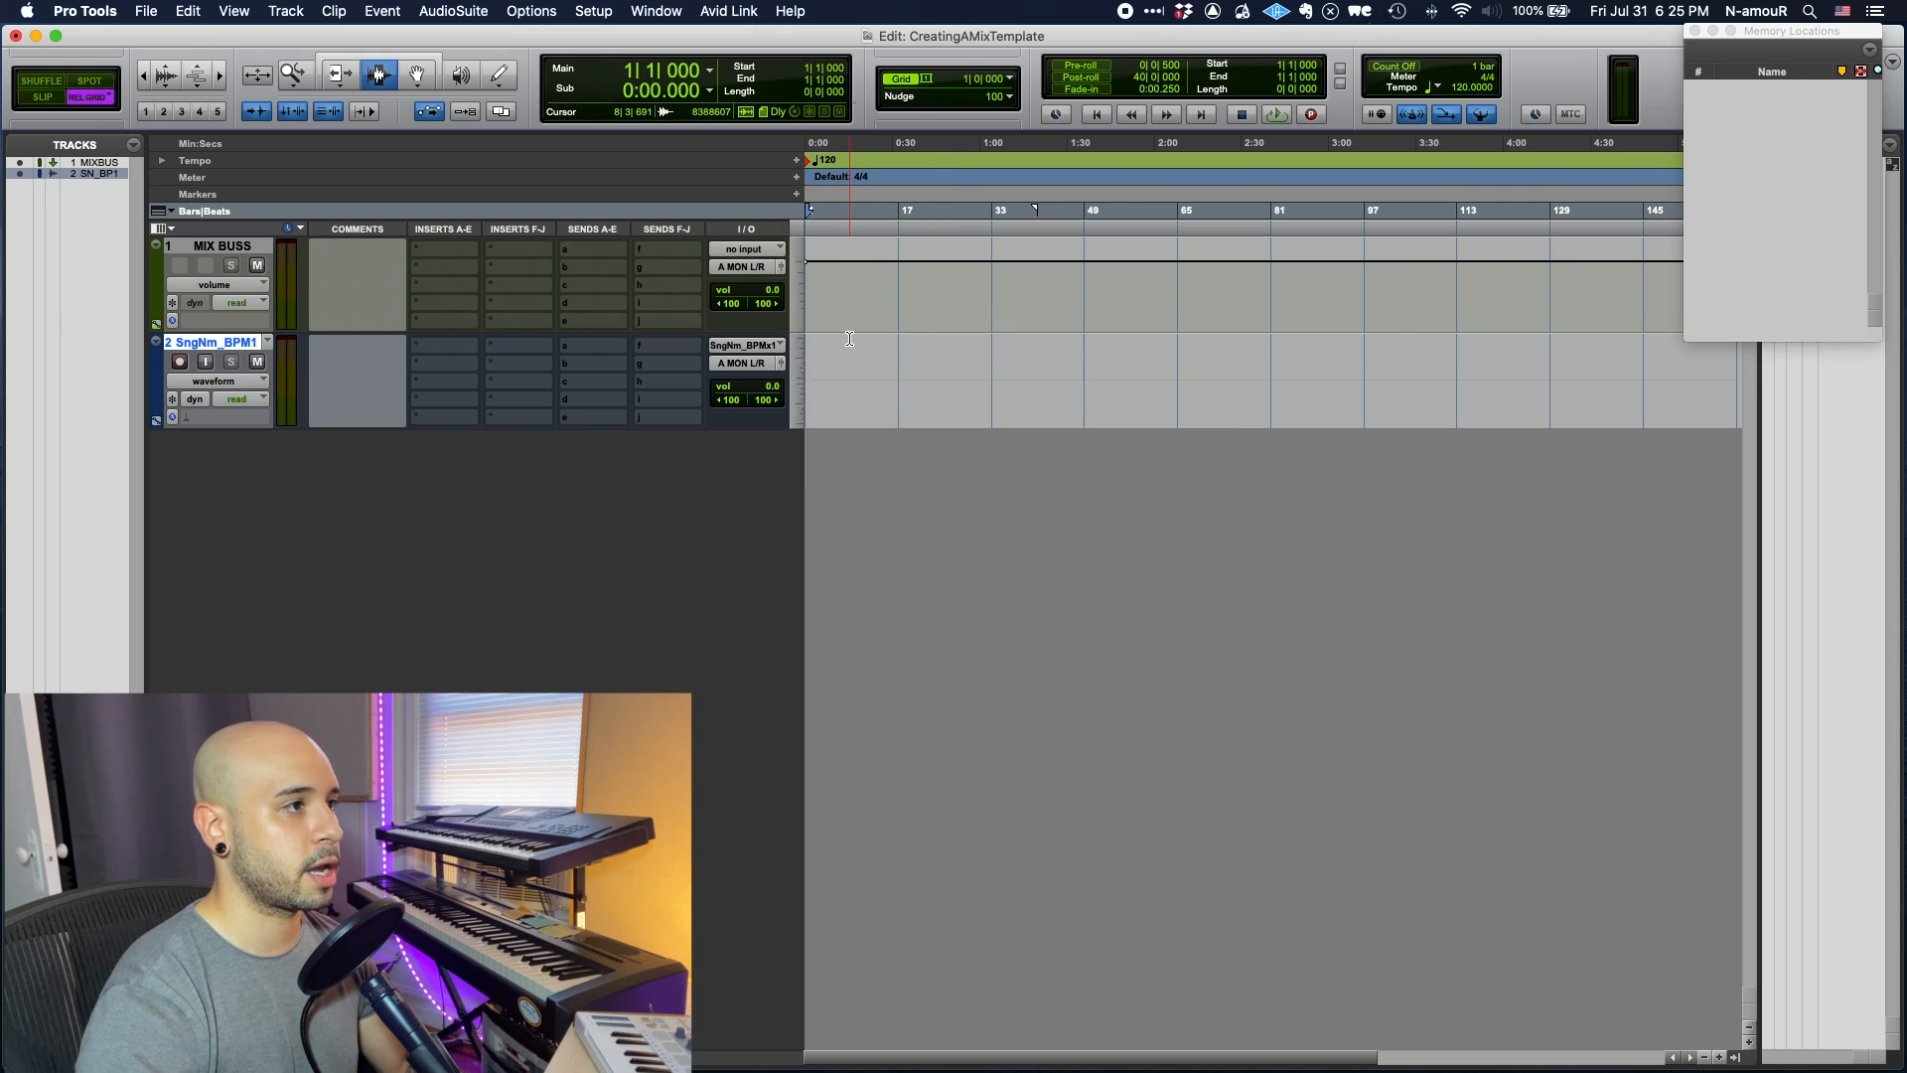
- Record-arm SngNm_BPM1 and record a short test pass
left_click(235, 340)
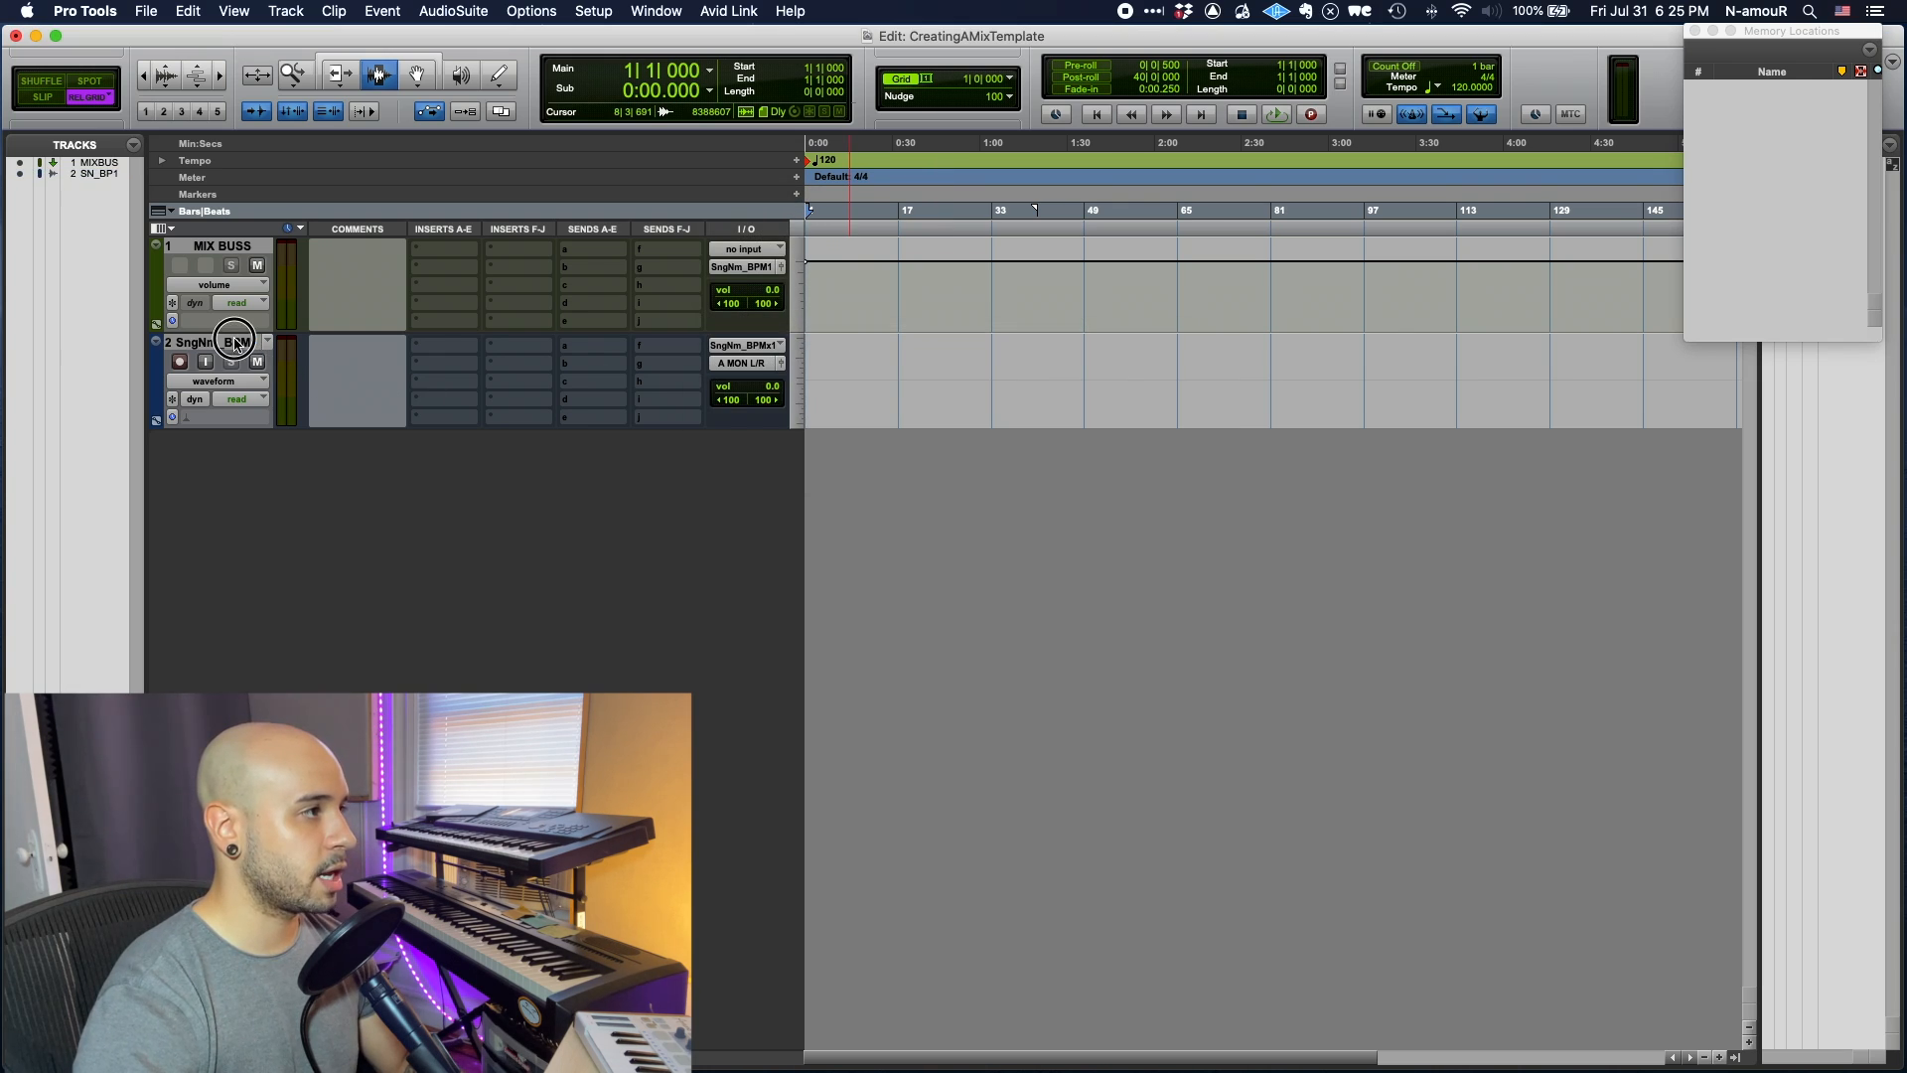
left_click(235, 339)
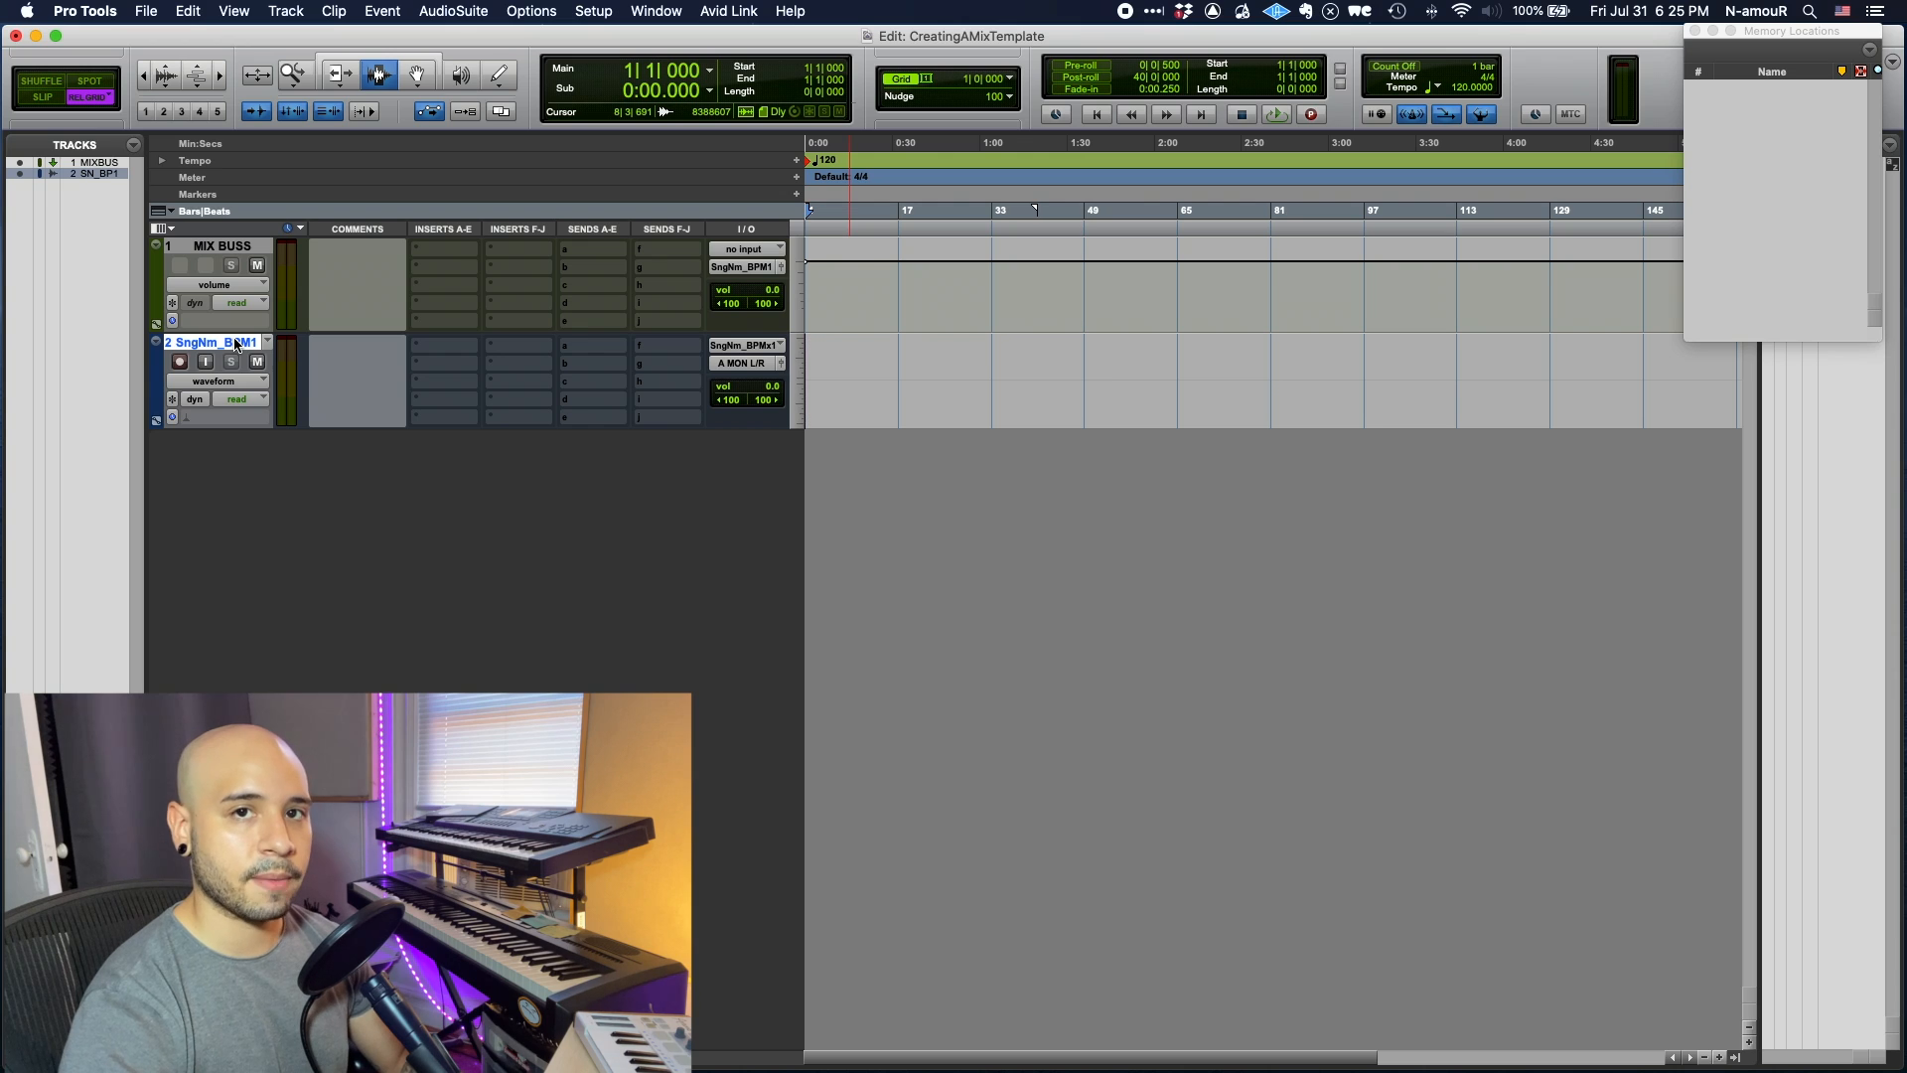
key("shift+r")
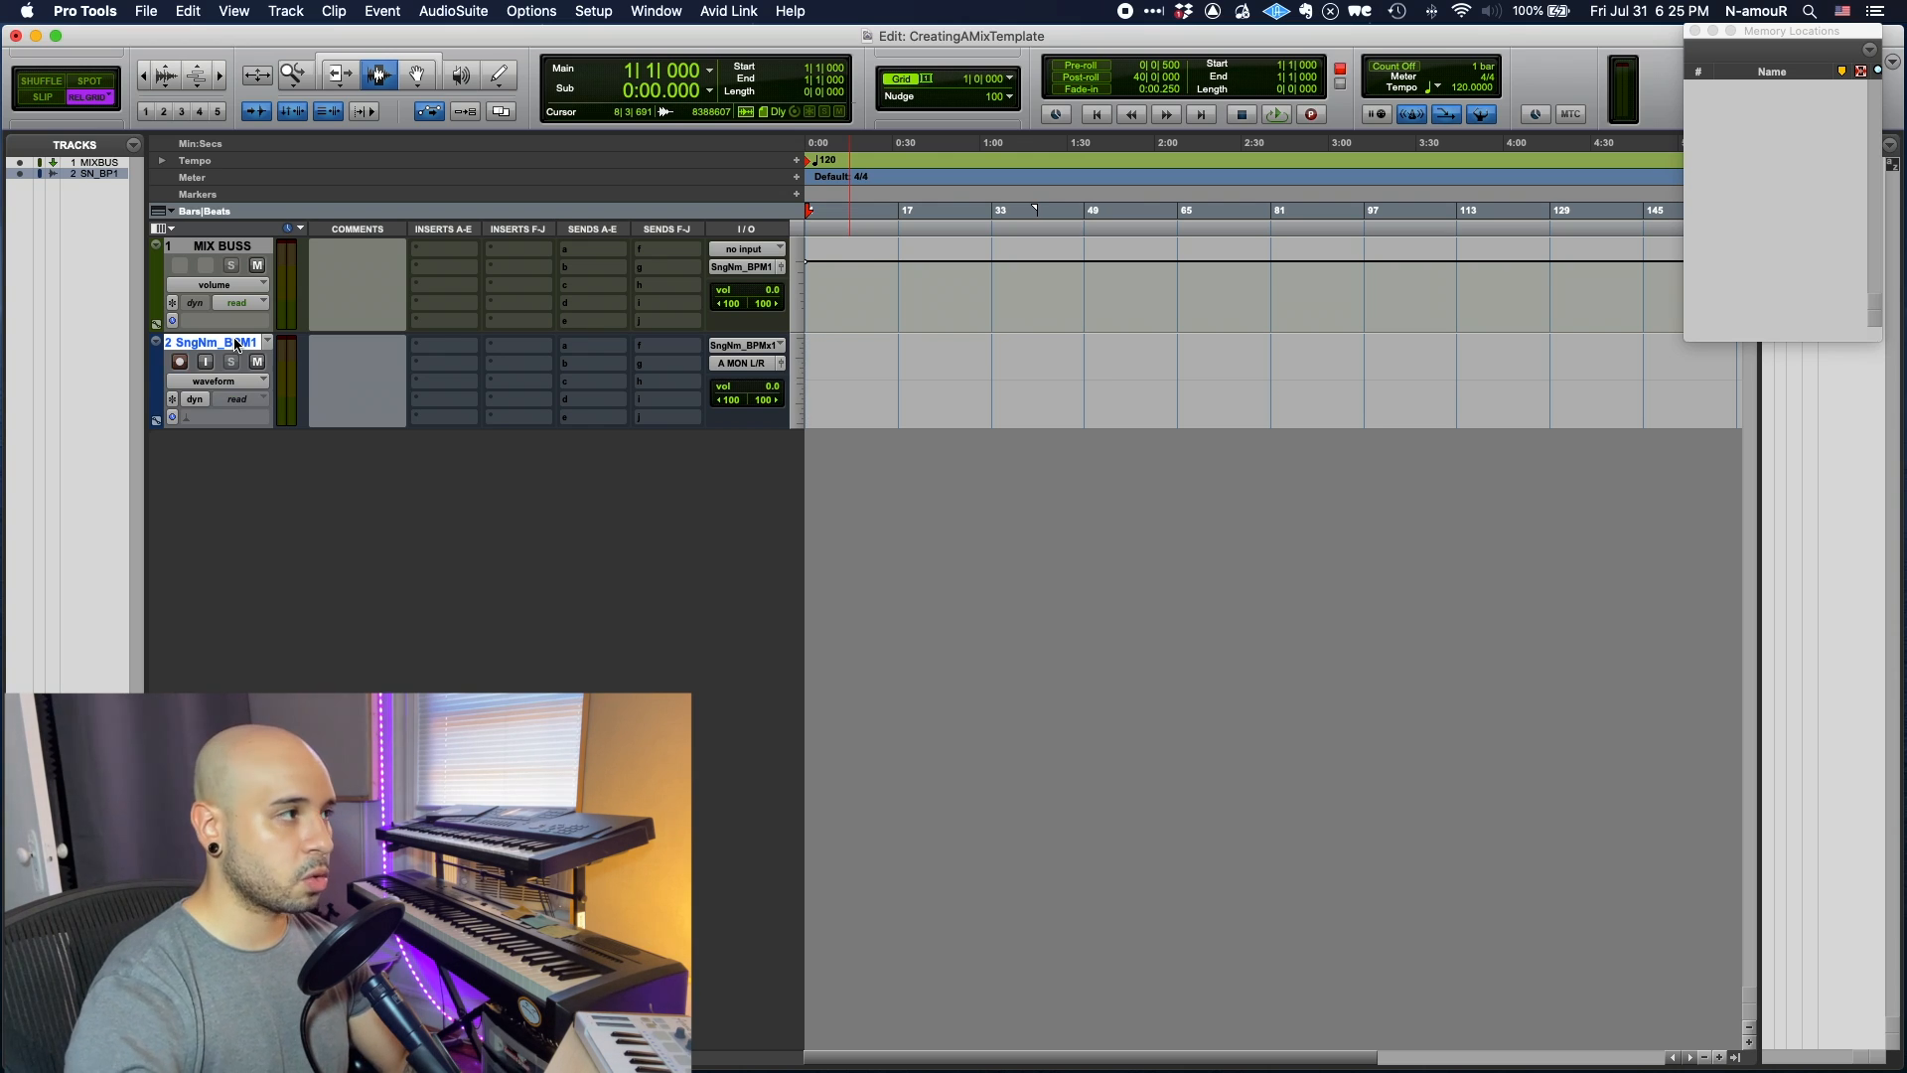
key("super+space")
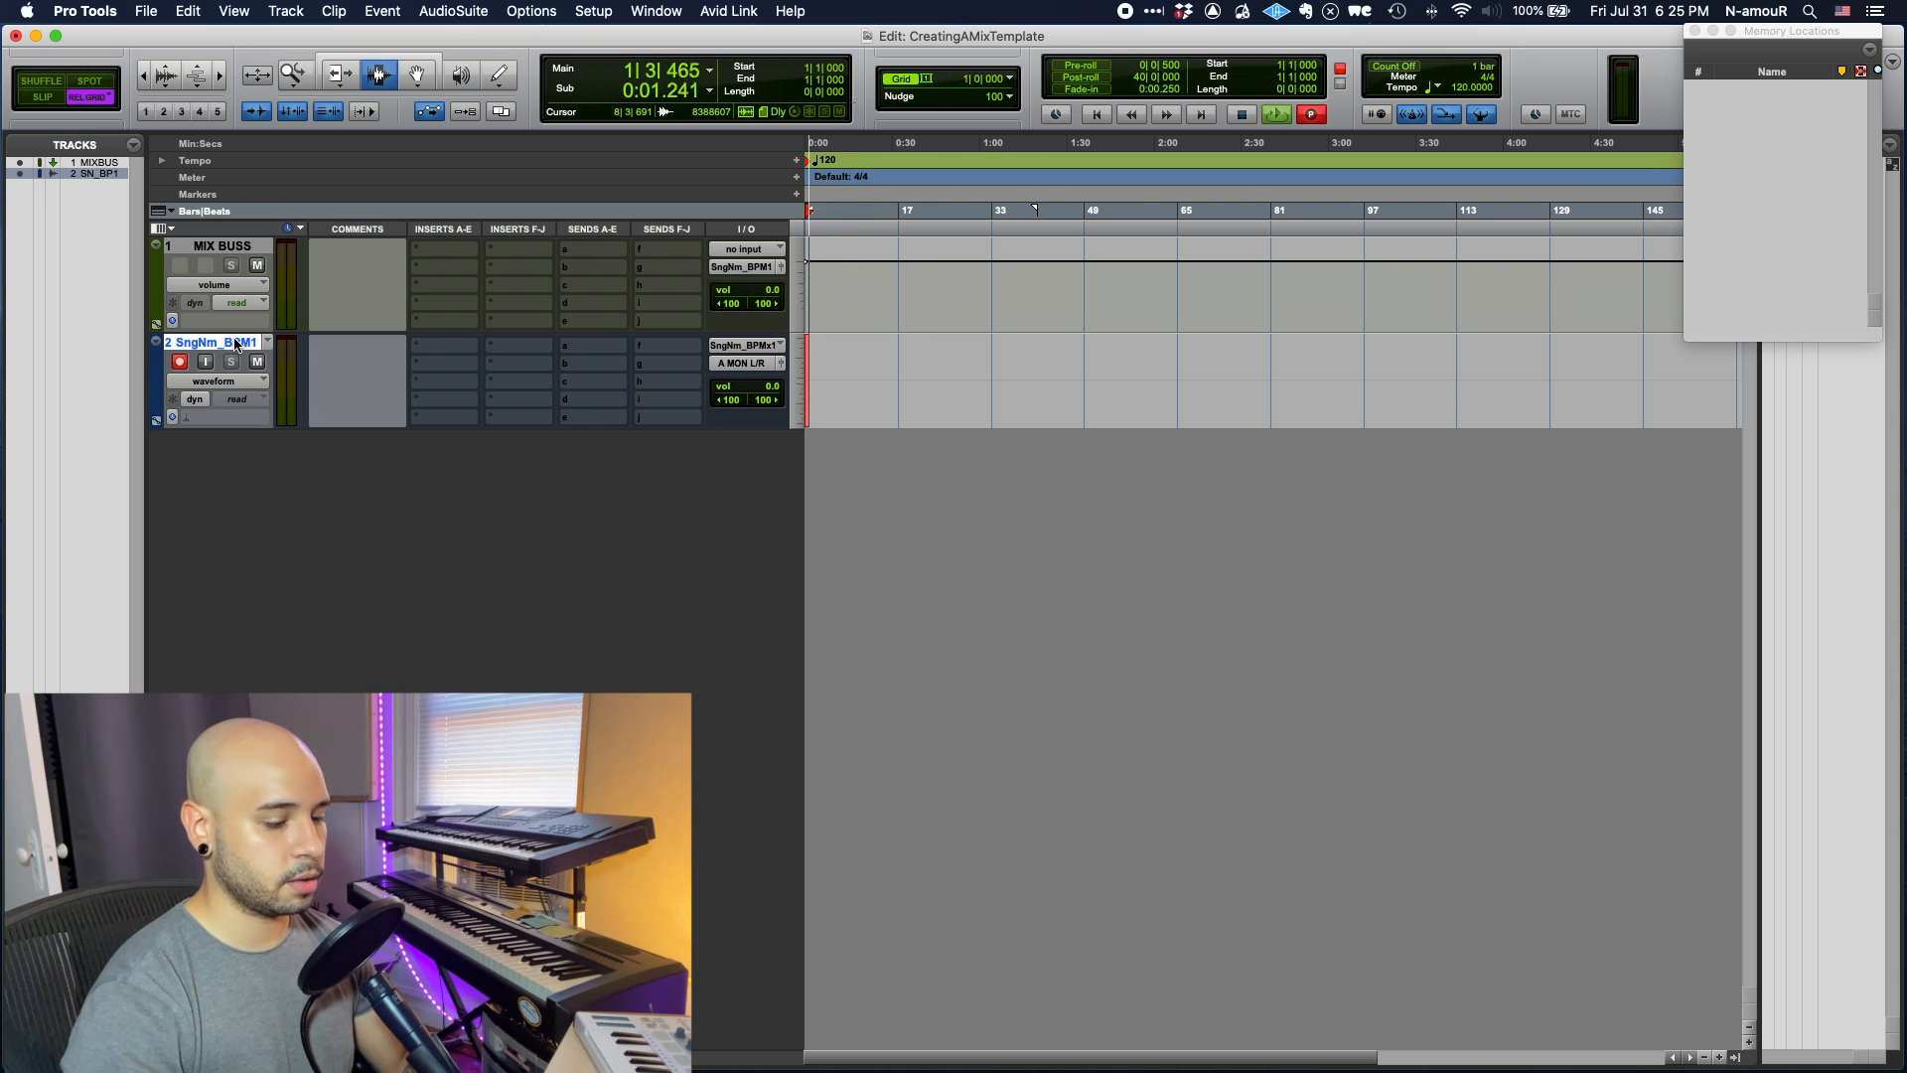
key("space")
key("t")
key("t")
key("t")
key("t")
key("t")
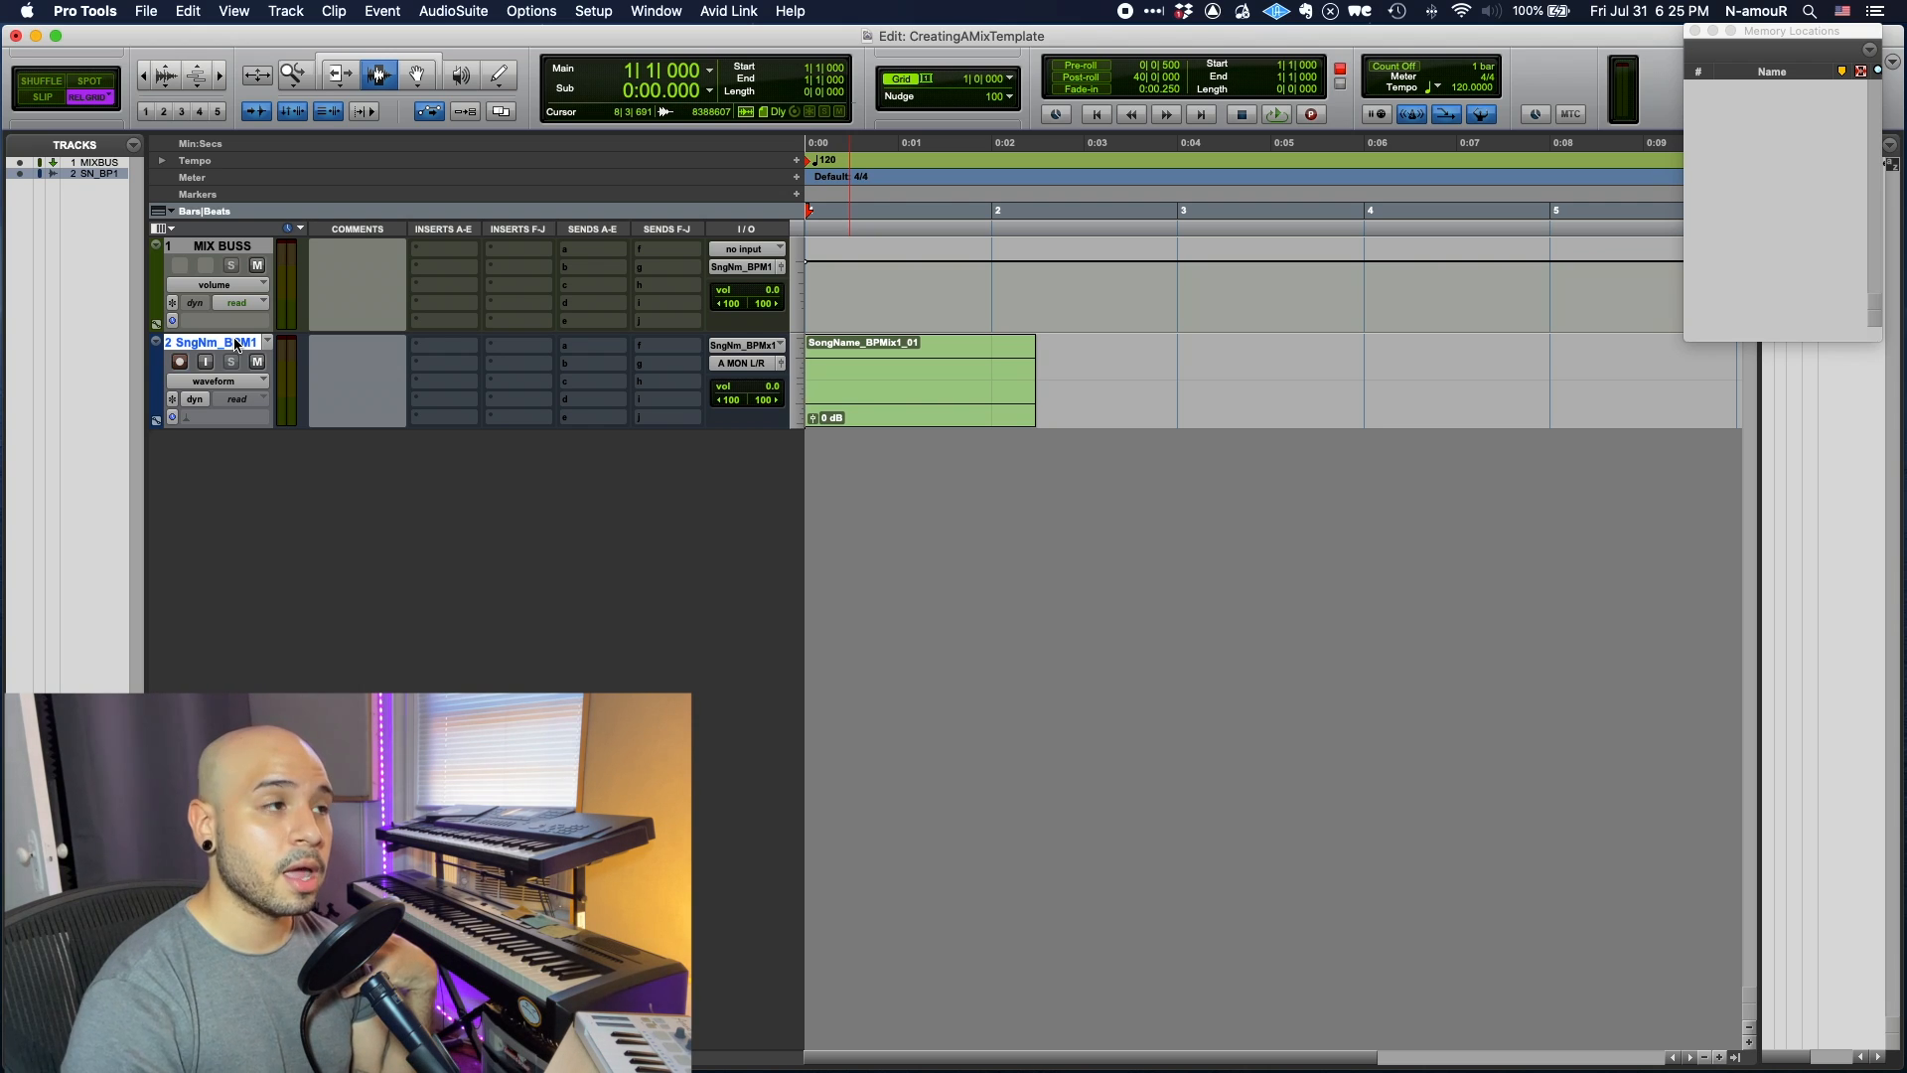
- Delete the recorded SongName_BPMix1_01 clip permanently from disk
left_click(869, 387)
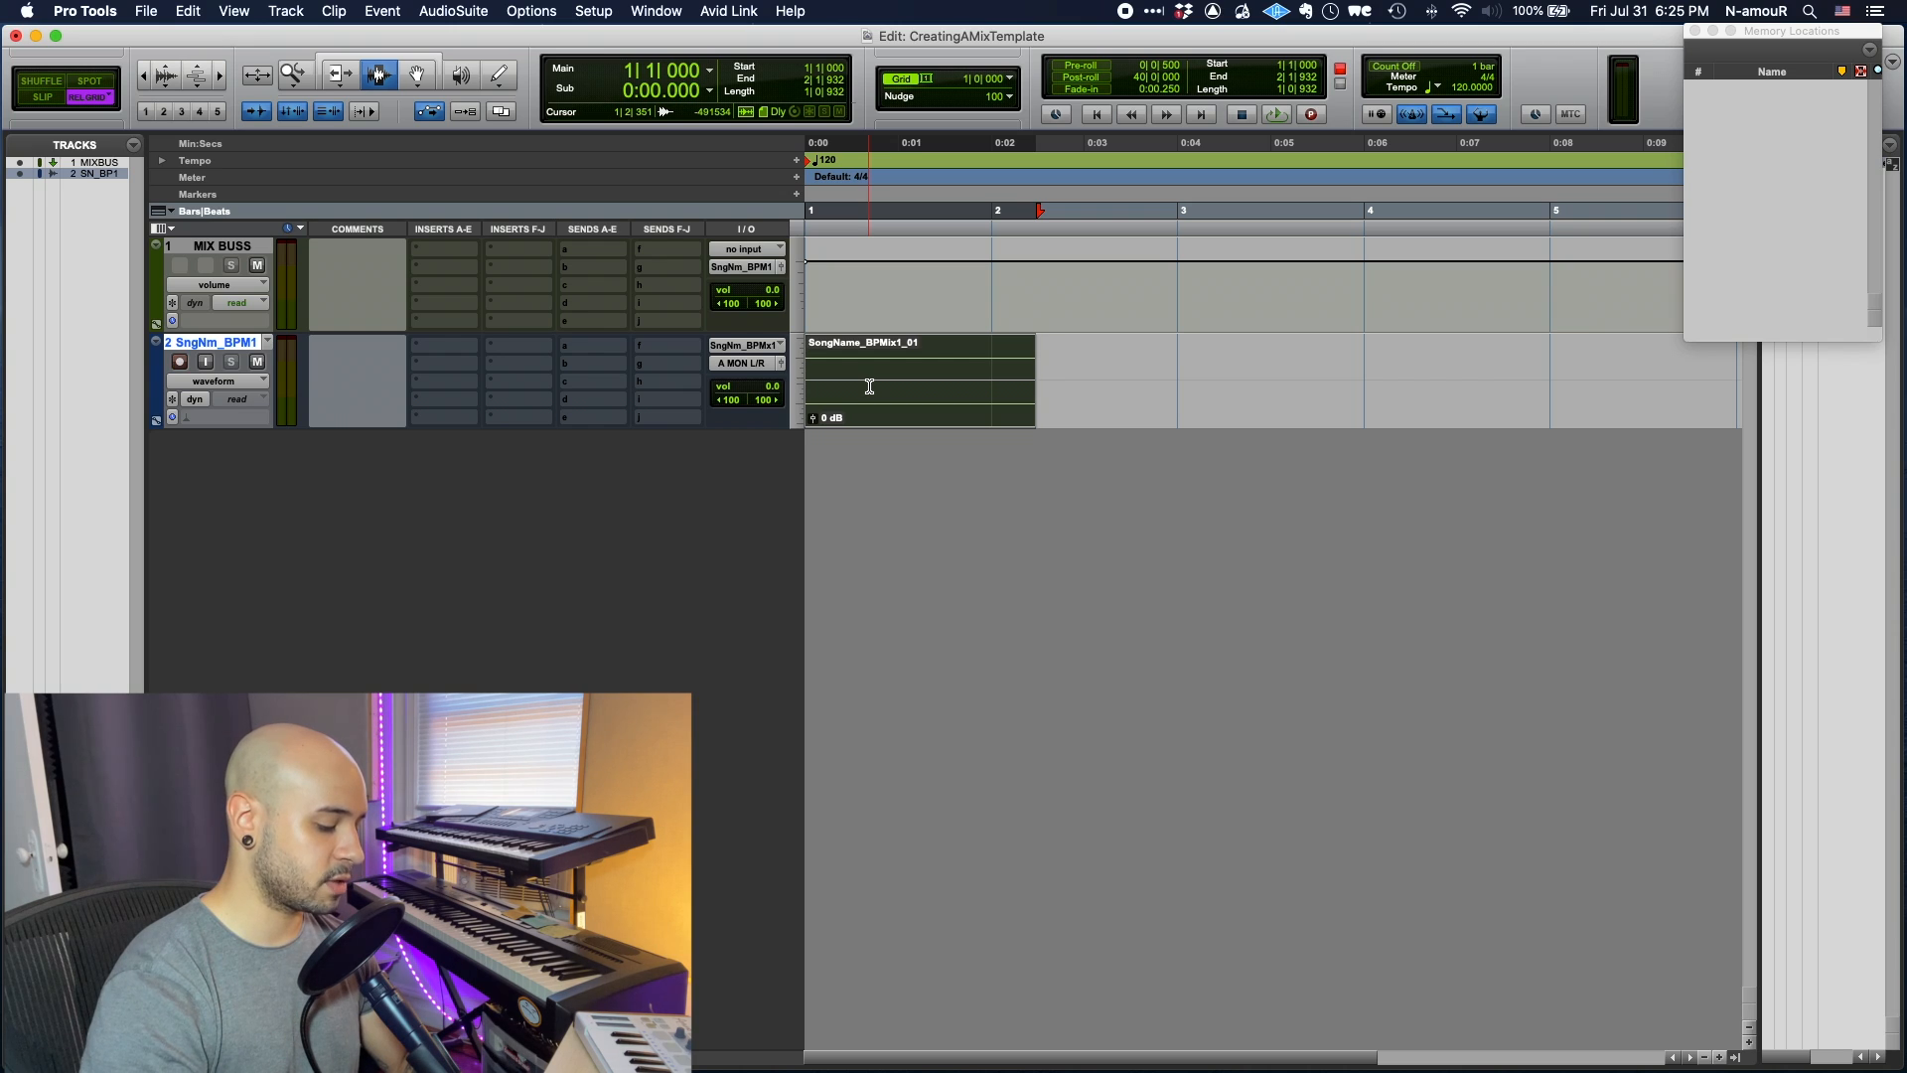
key("super+shift+b")
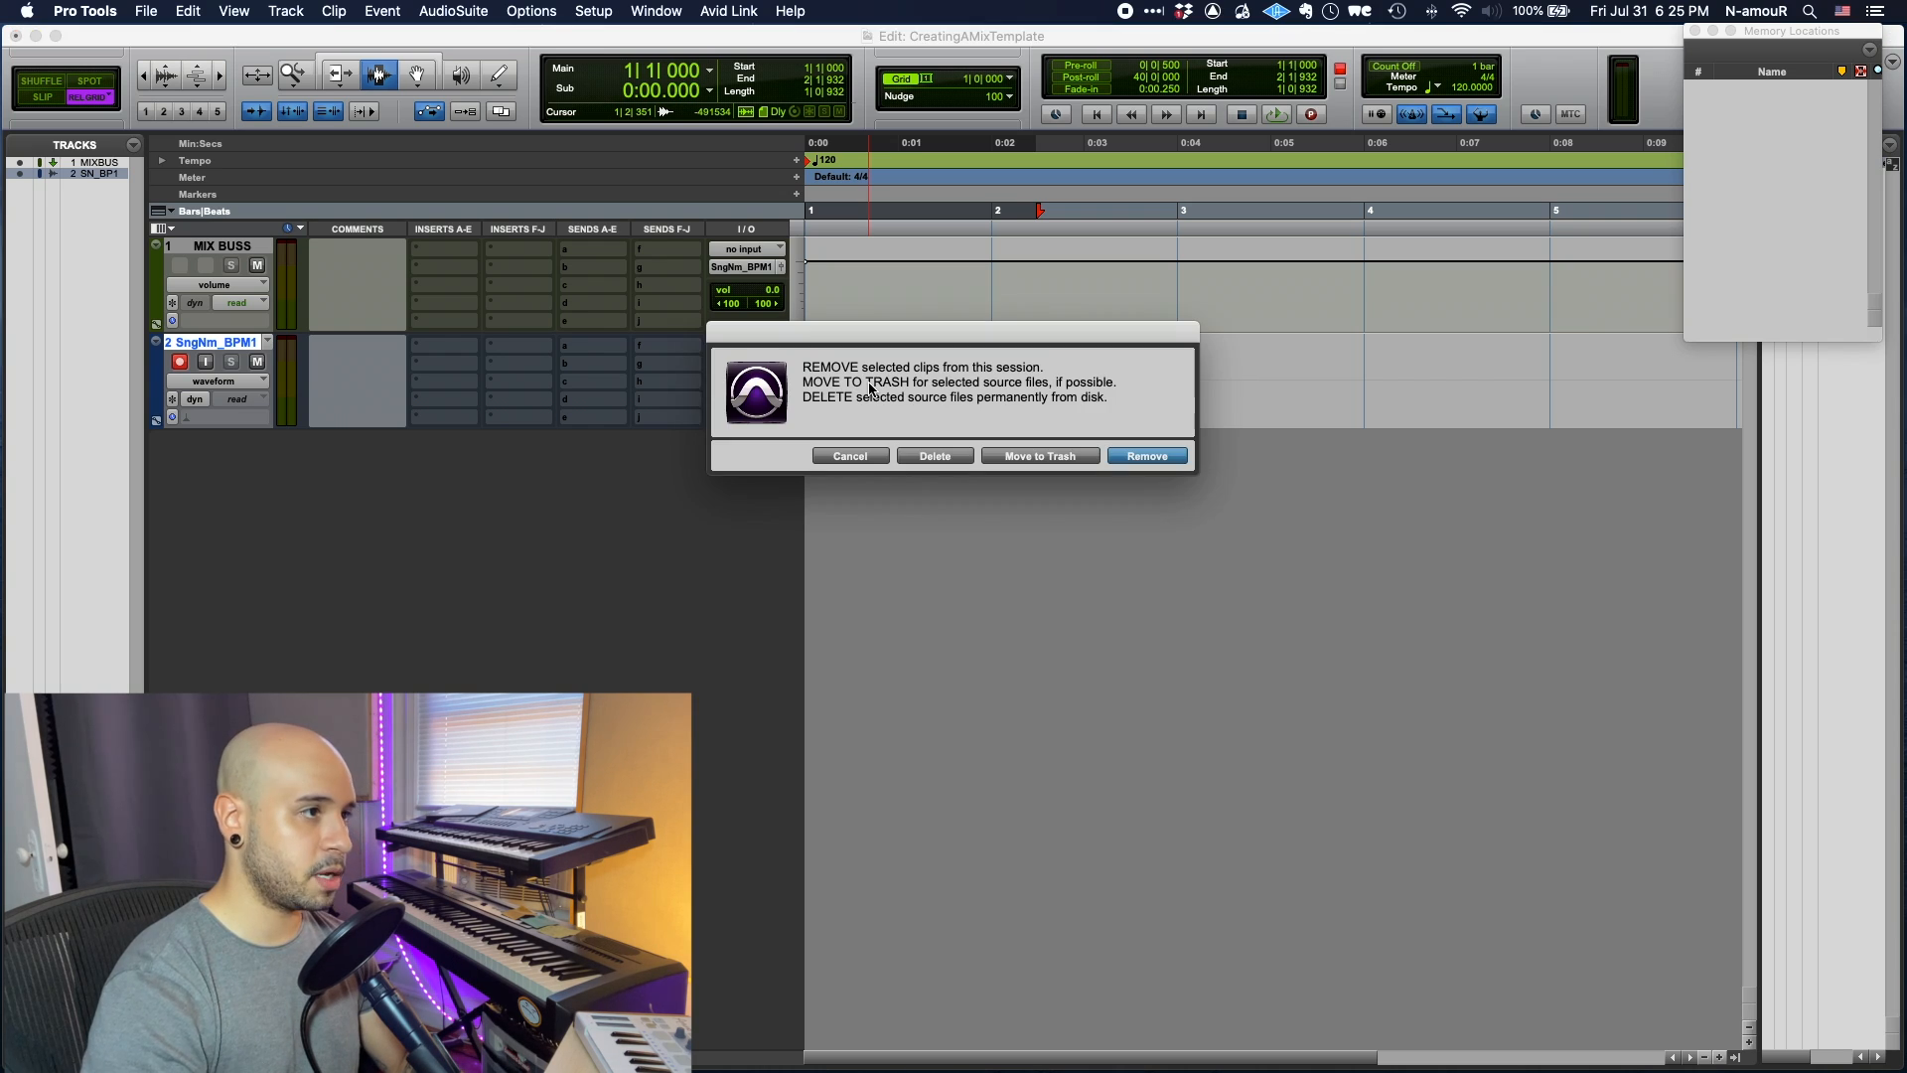
left_click(936, 456)
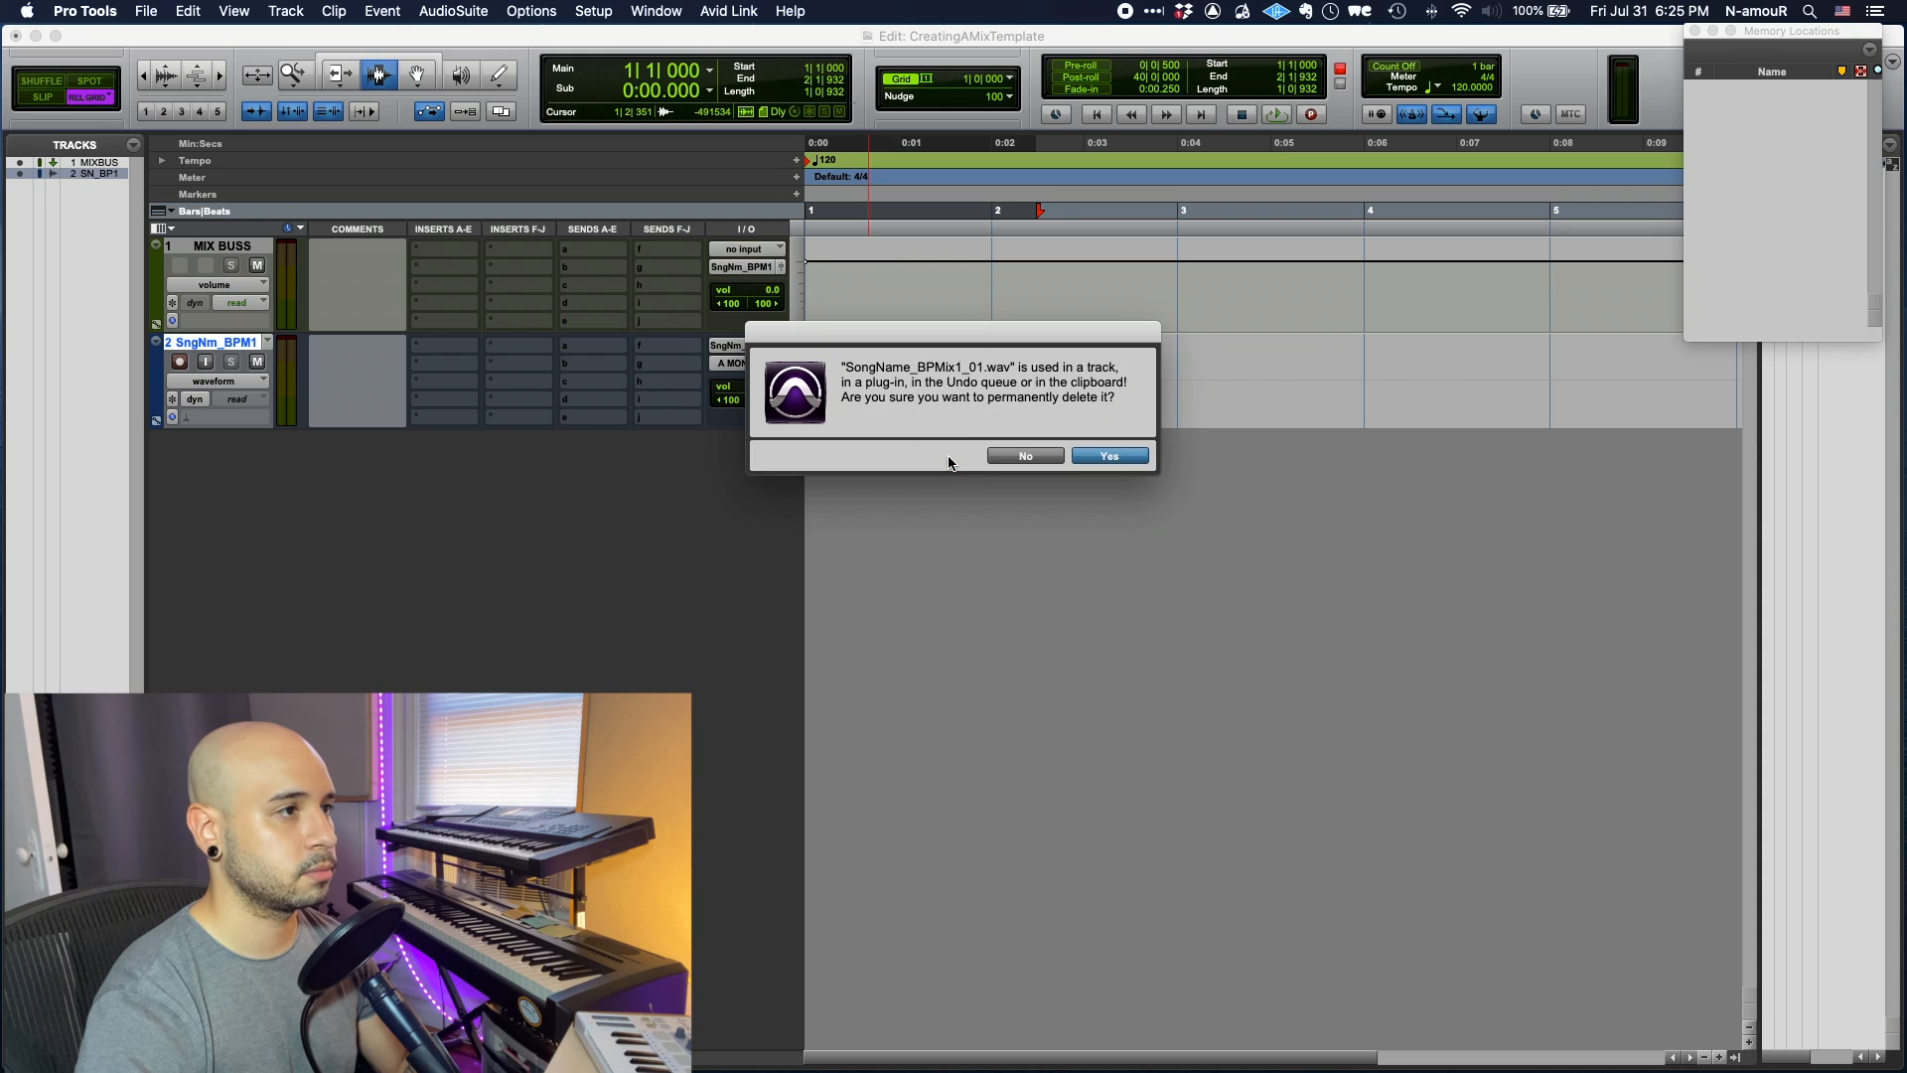
left_click(1125, 457)
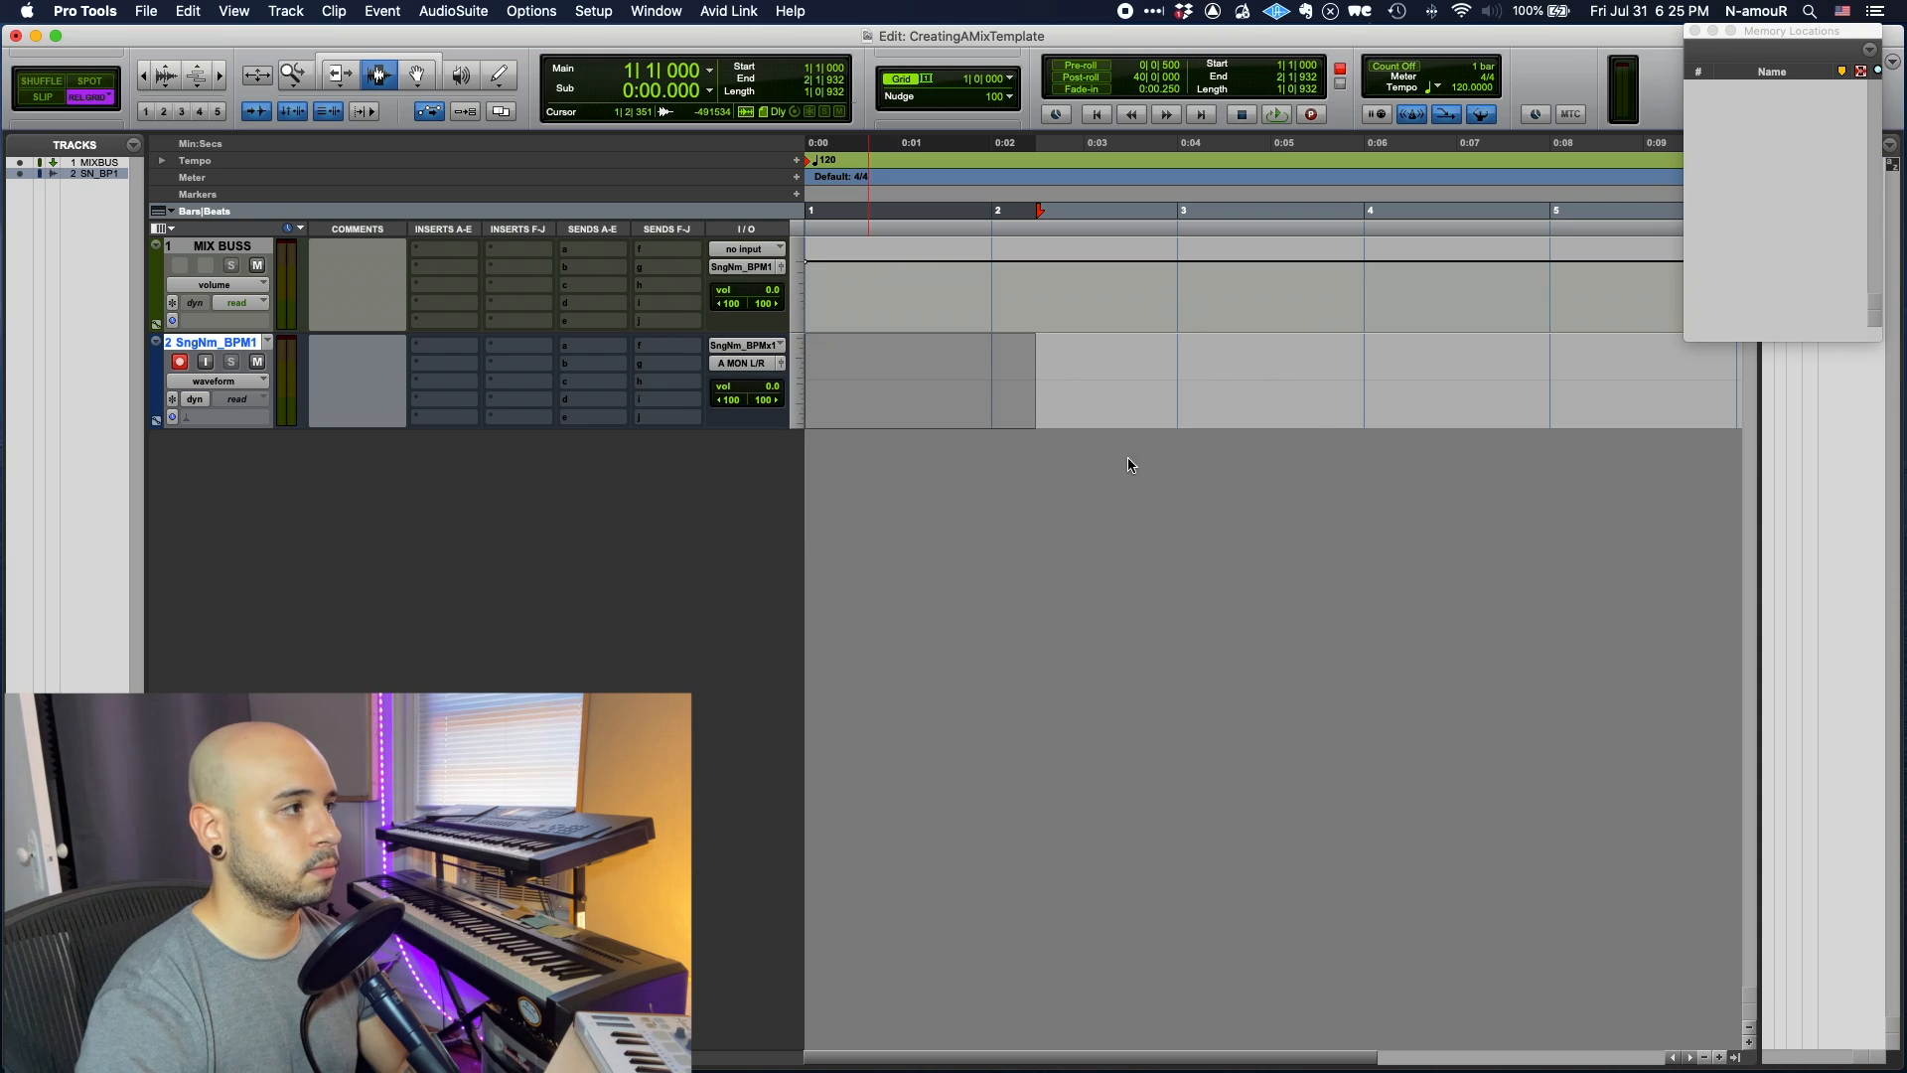
- Route SngNm_BPM1's output to a new stereo aux track named LIMITER and make it taller
left_click(717, 364)
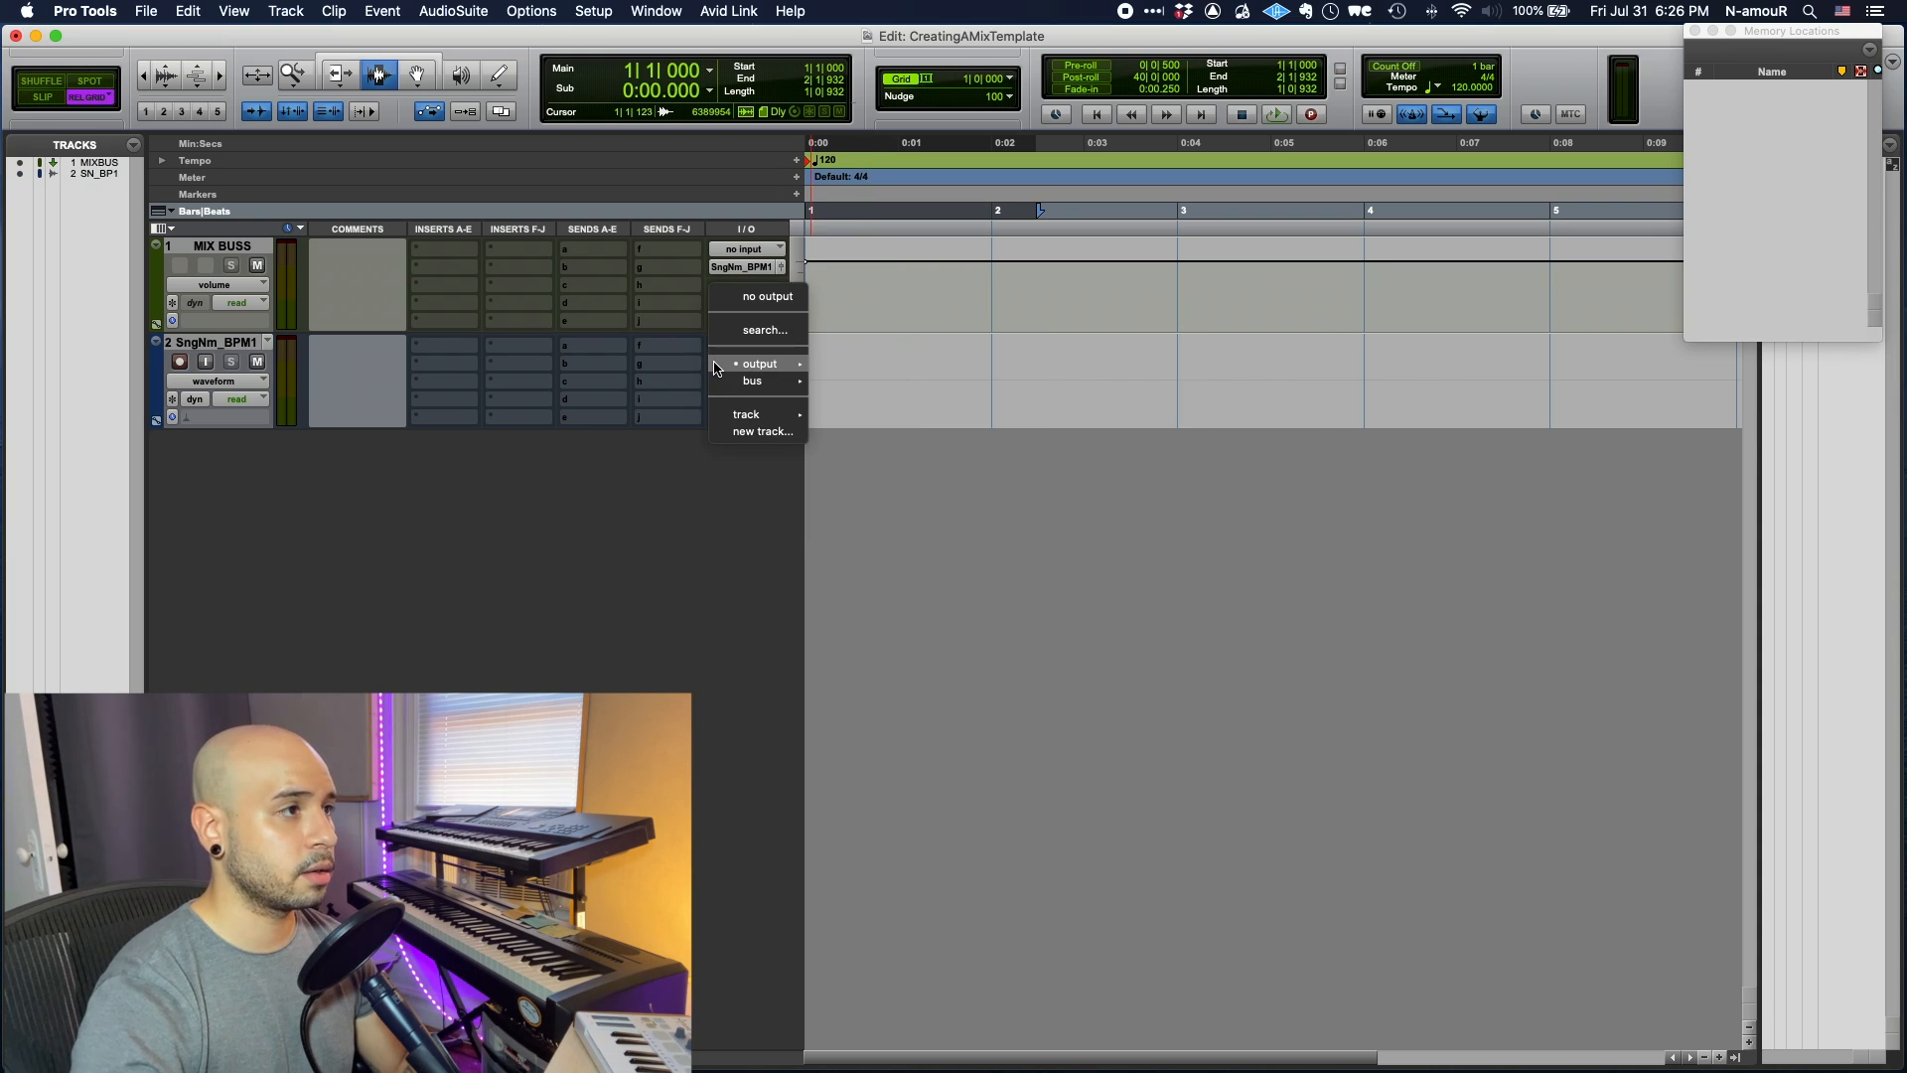
left_click(791, 432)
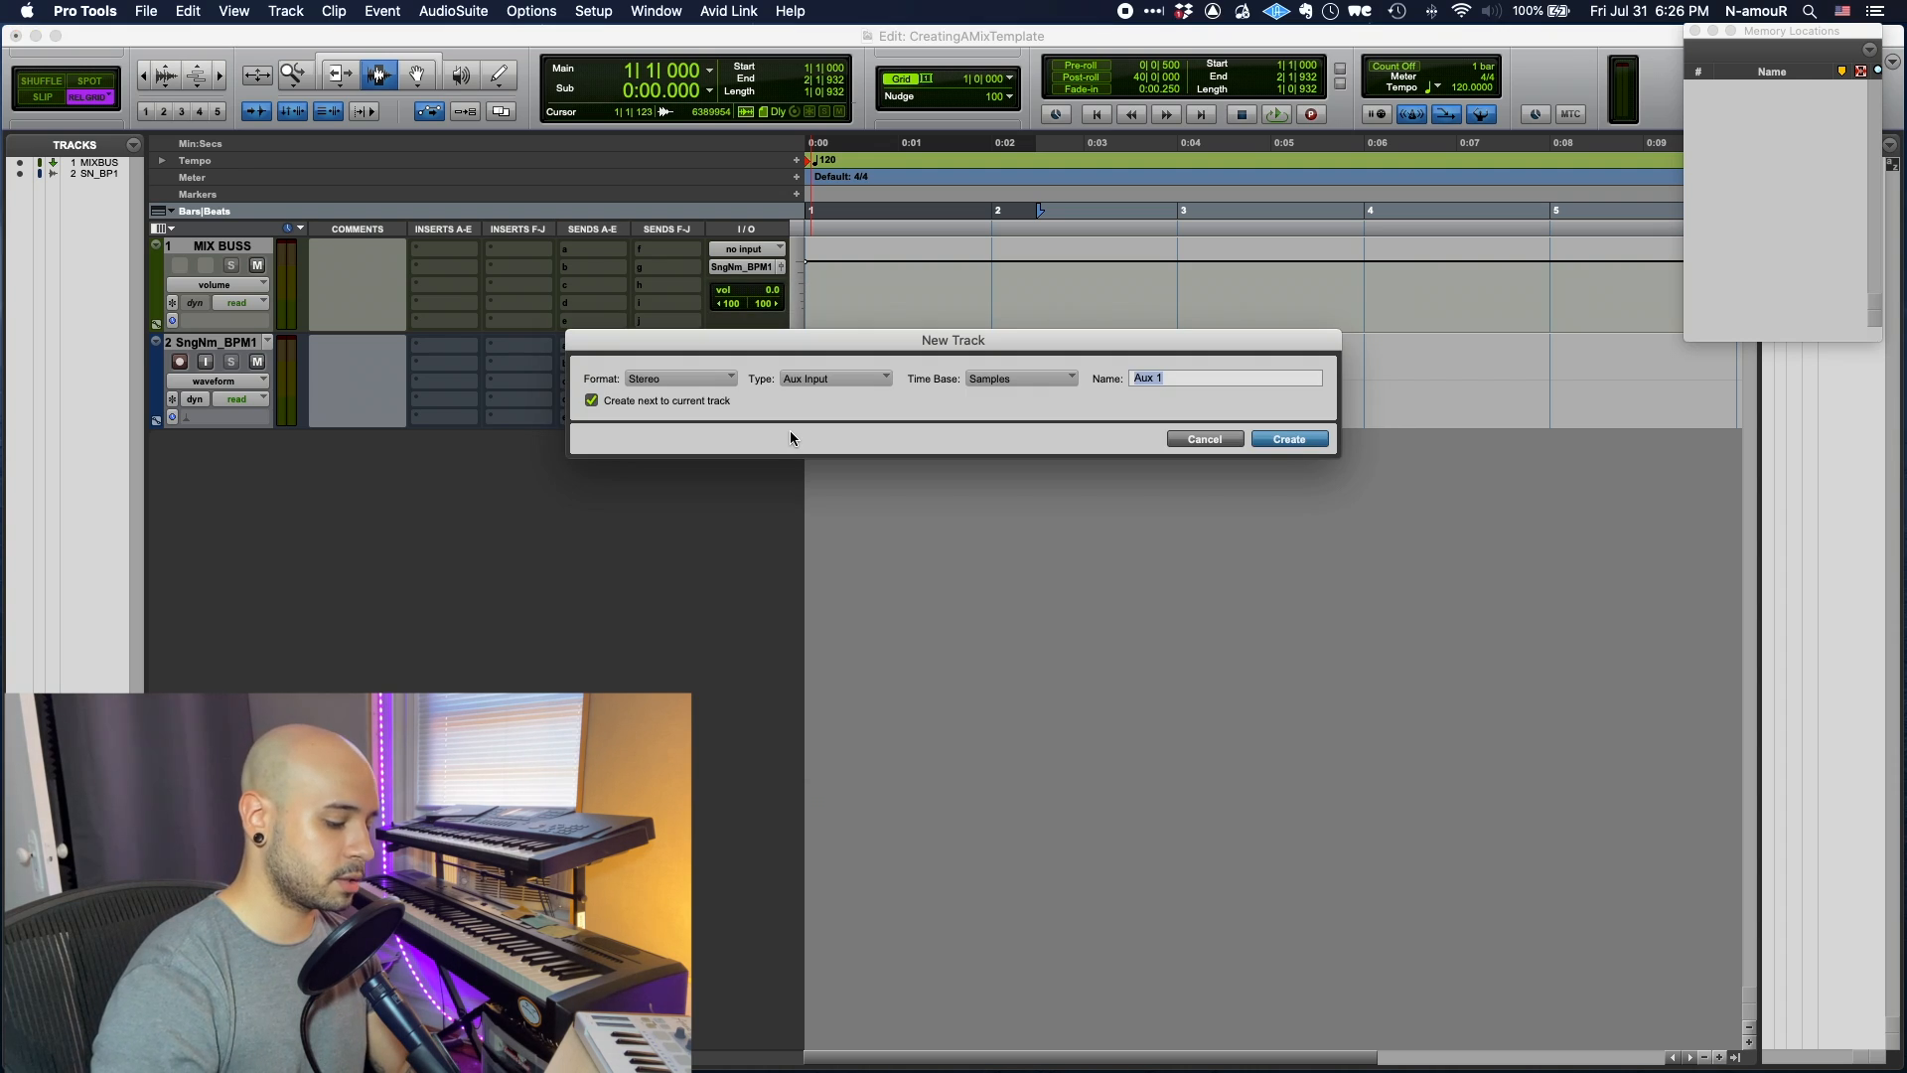
type("LIMITER")
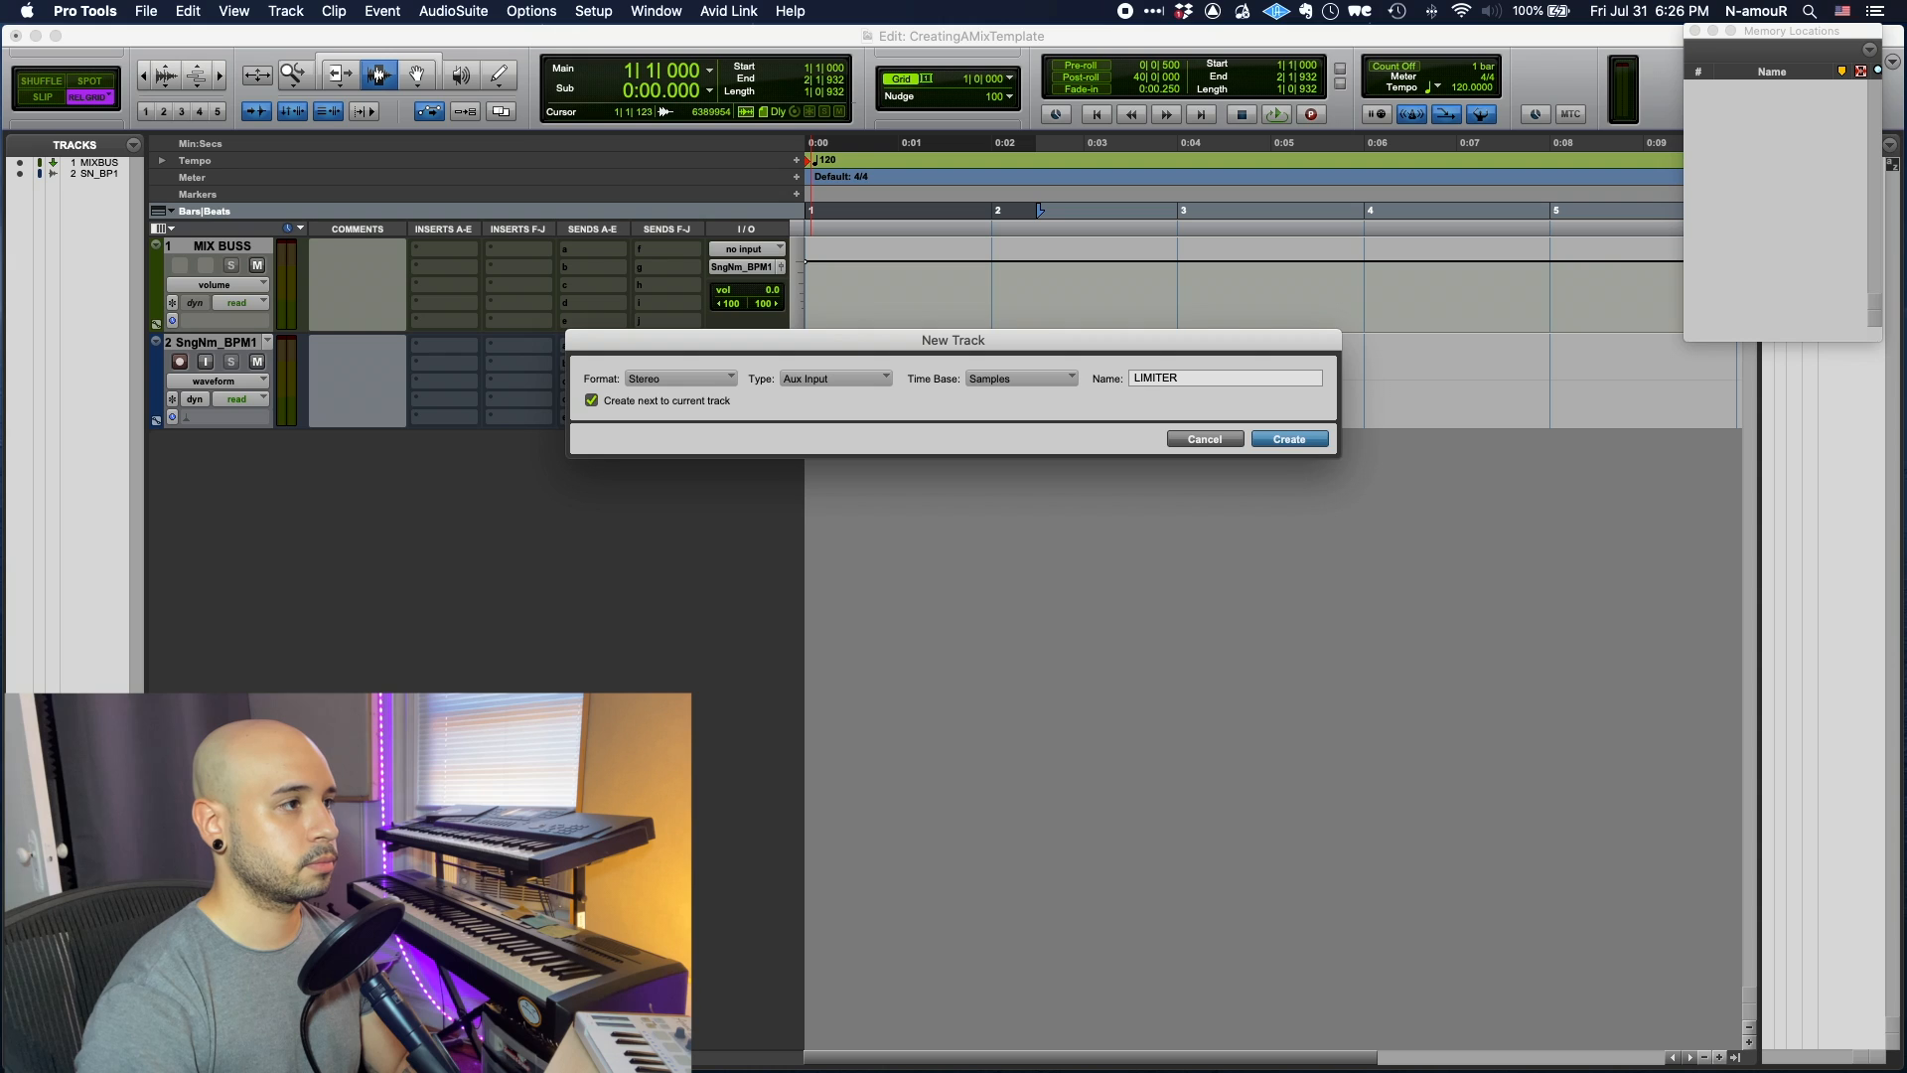
key("Return")
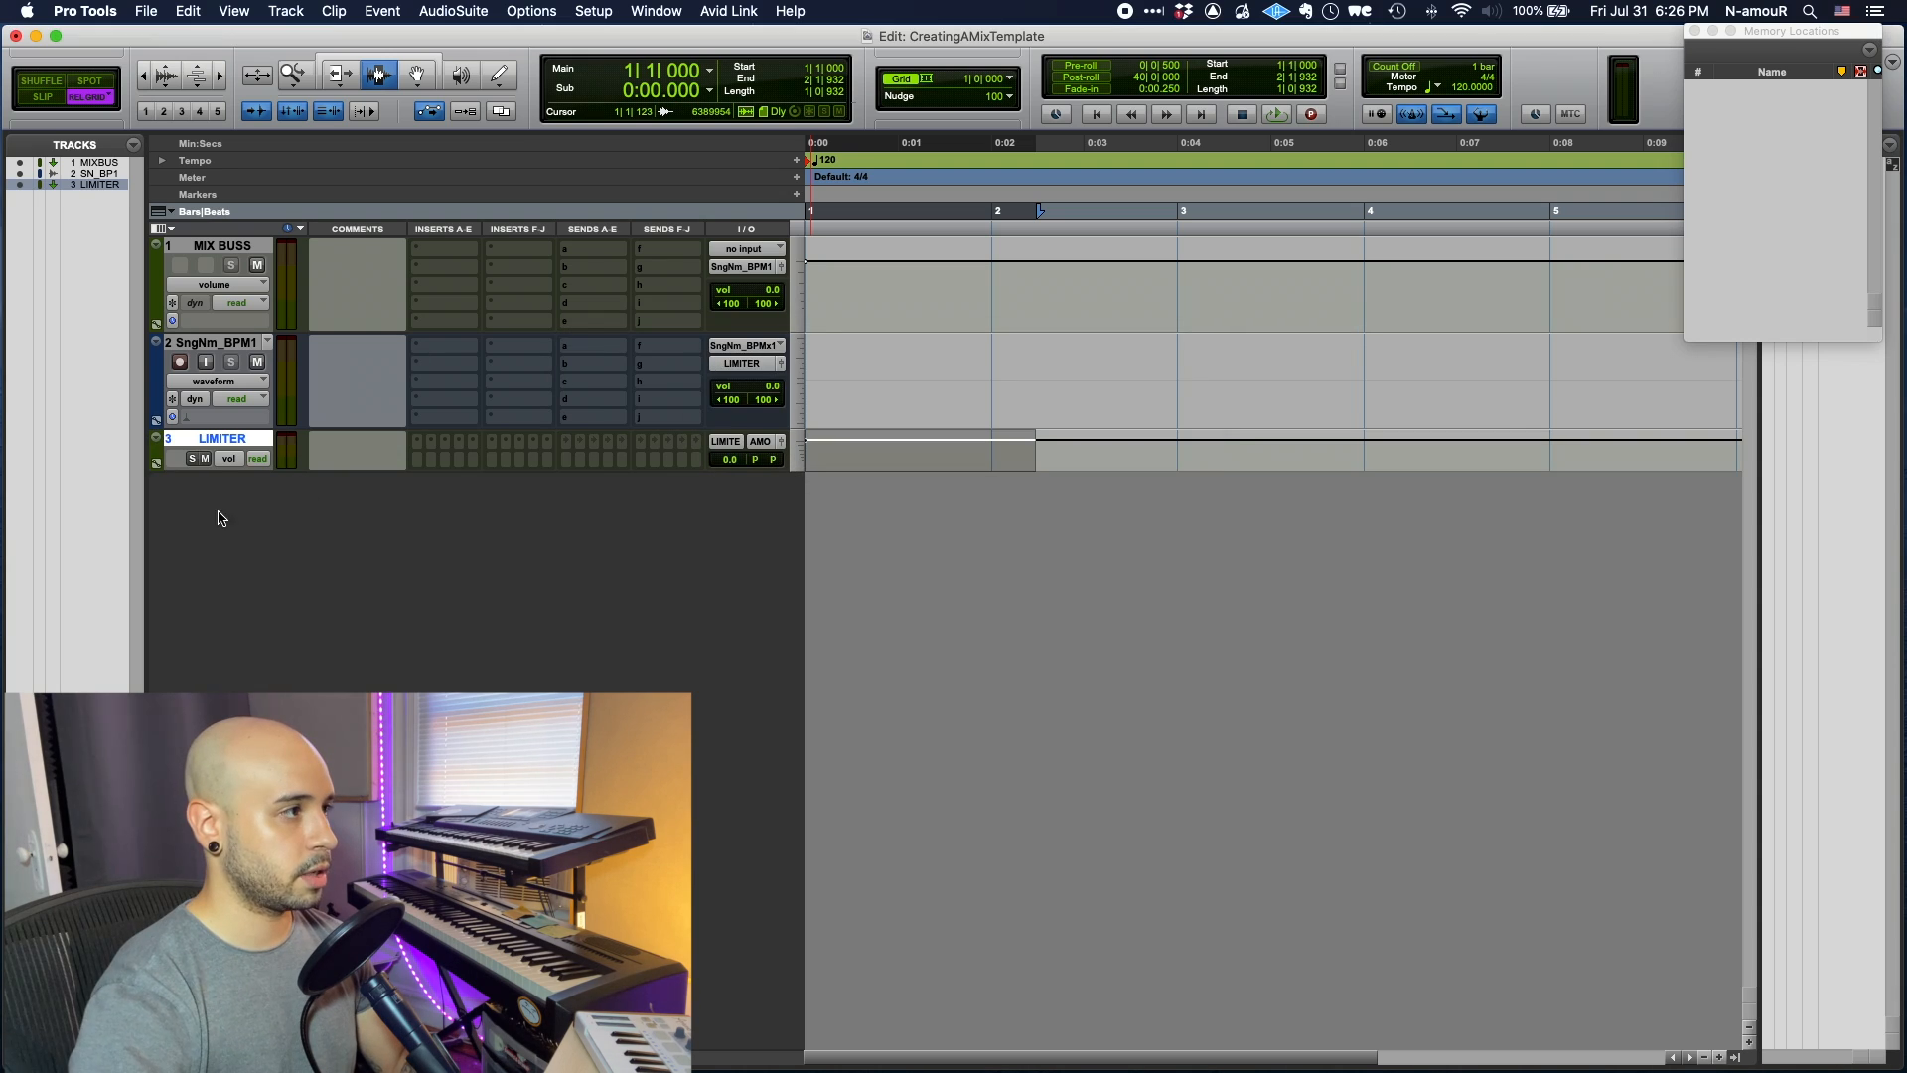
left_click(202, 440)
left_click(202, 440)
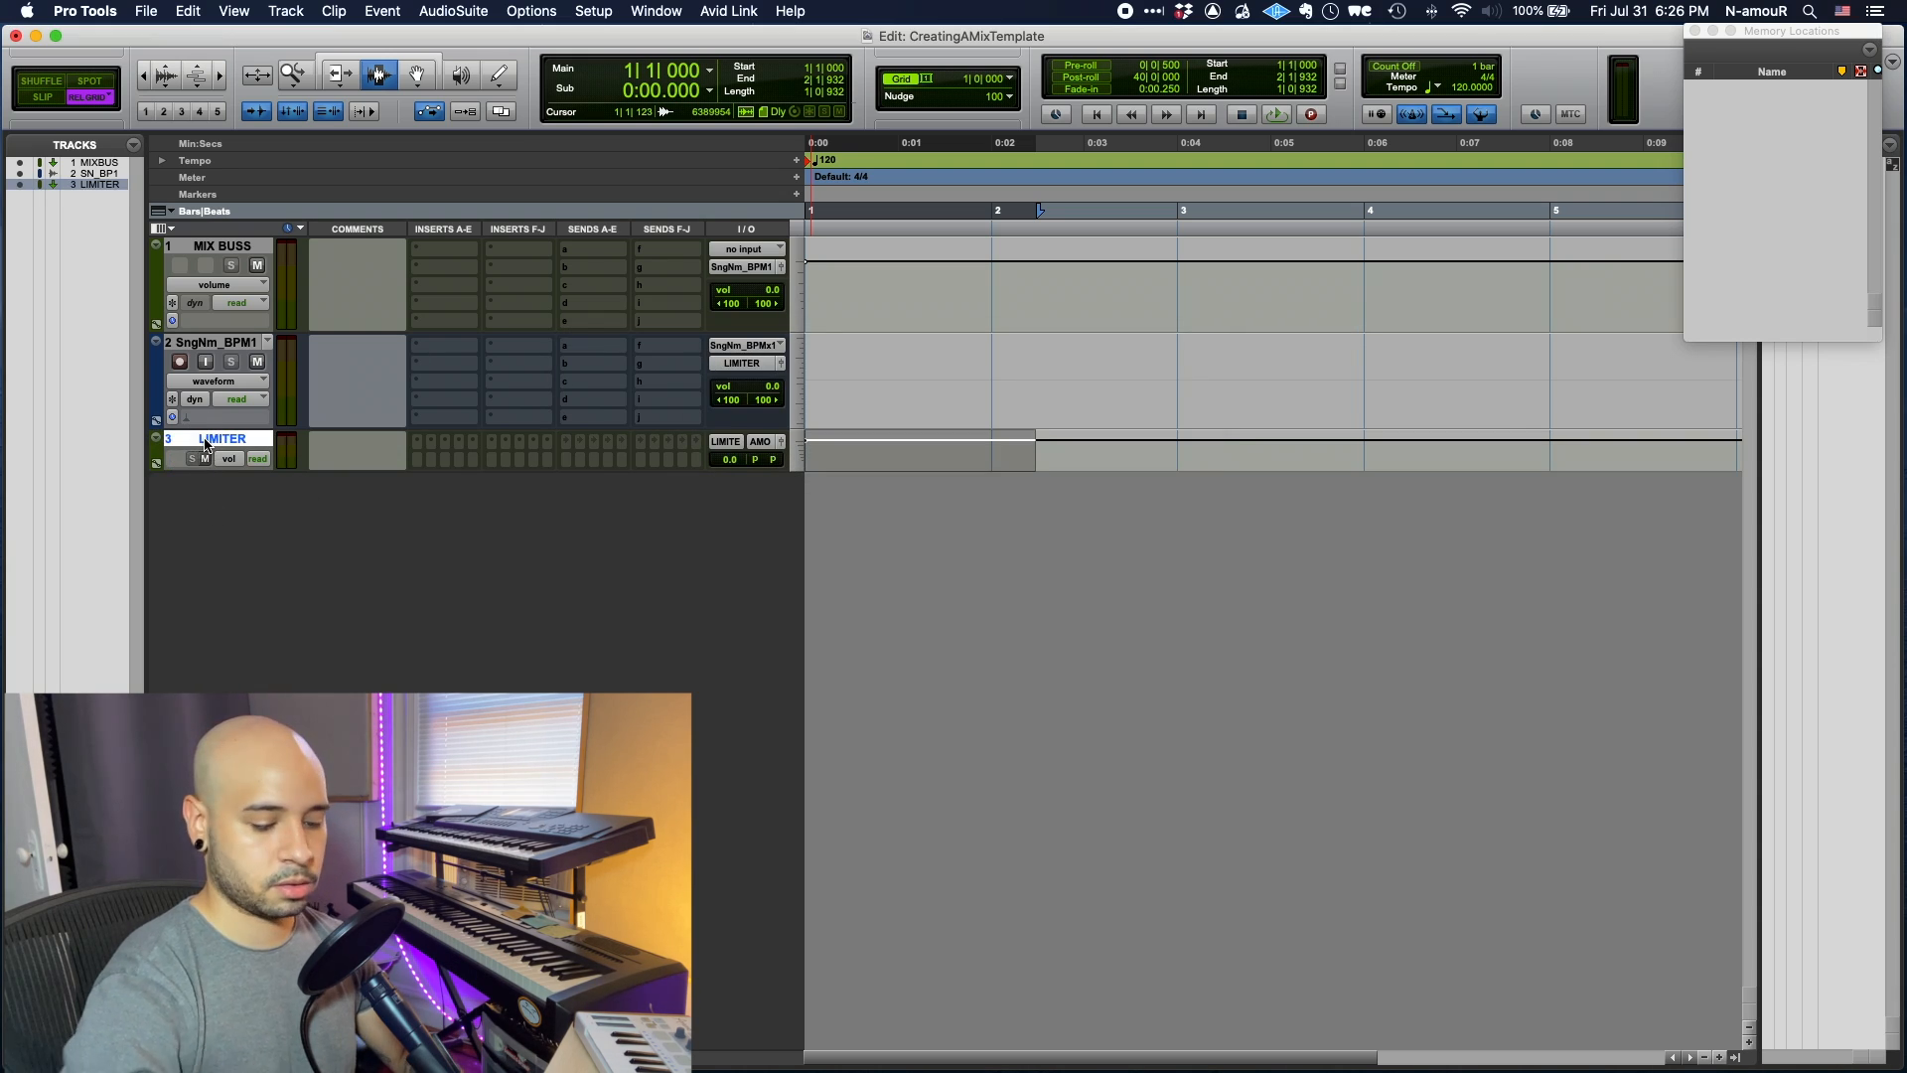
key("ctrl+Up")
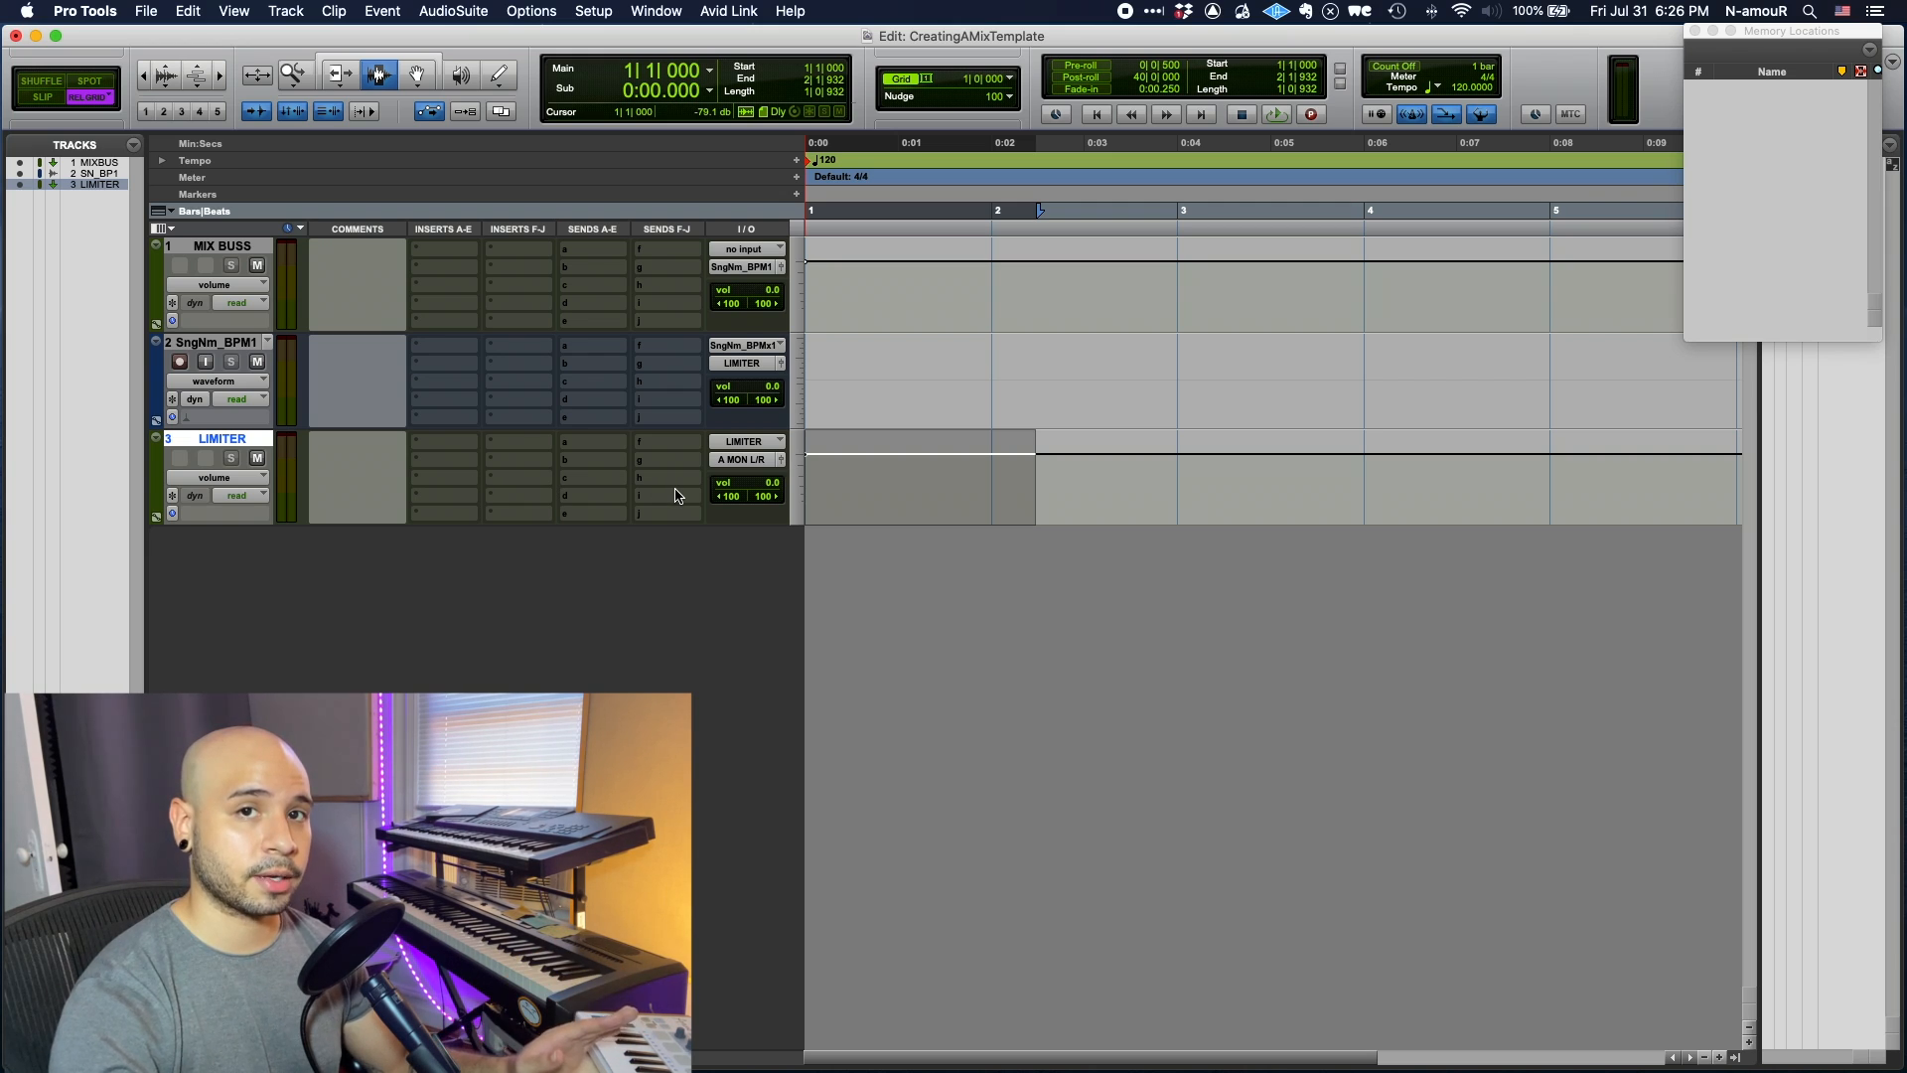
- Route LIMITER's output to a new stereo audio track named SongName_BPMix1L2
left_click(721, 462)
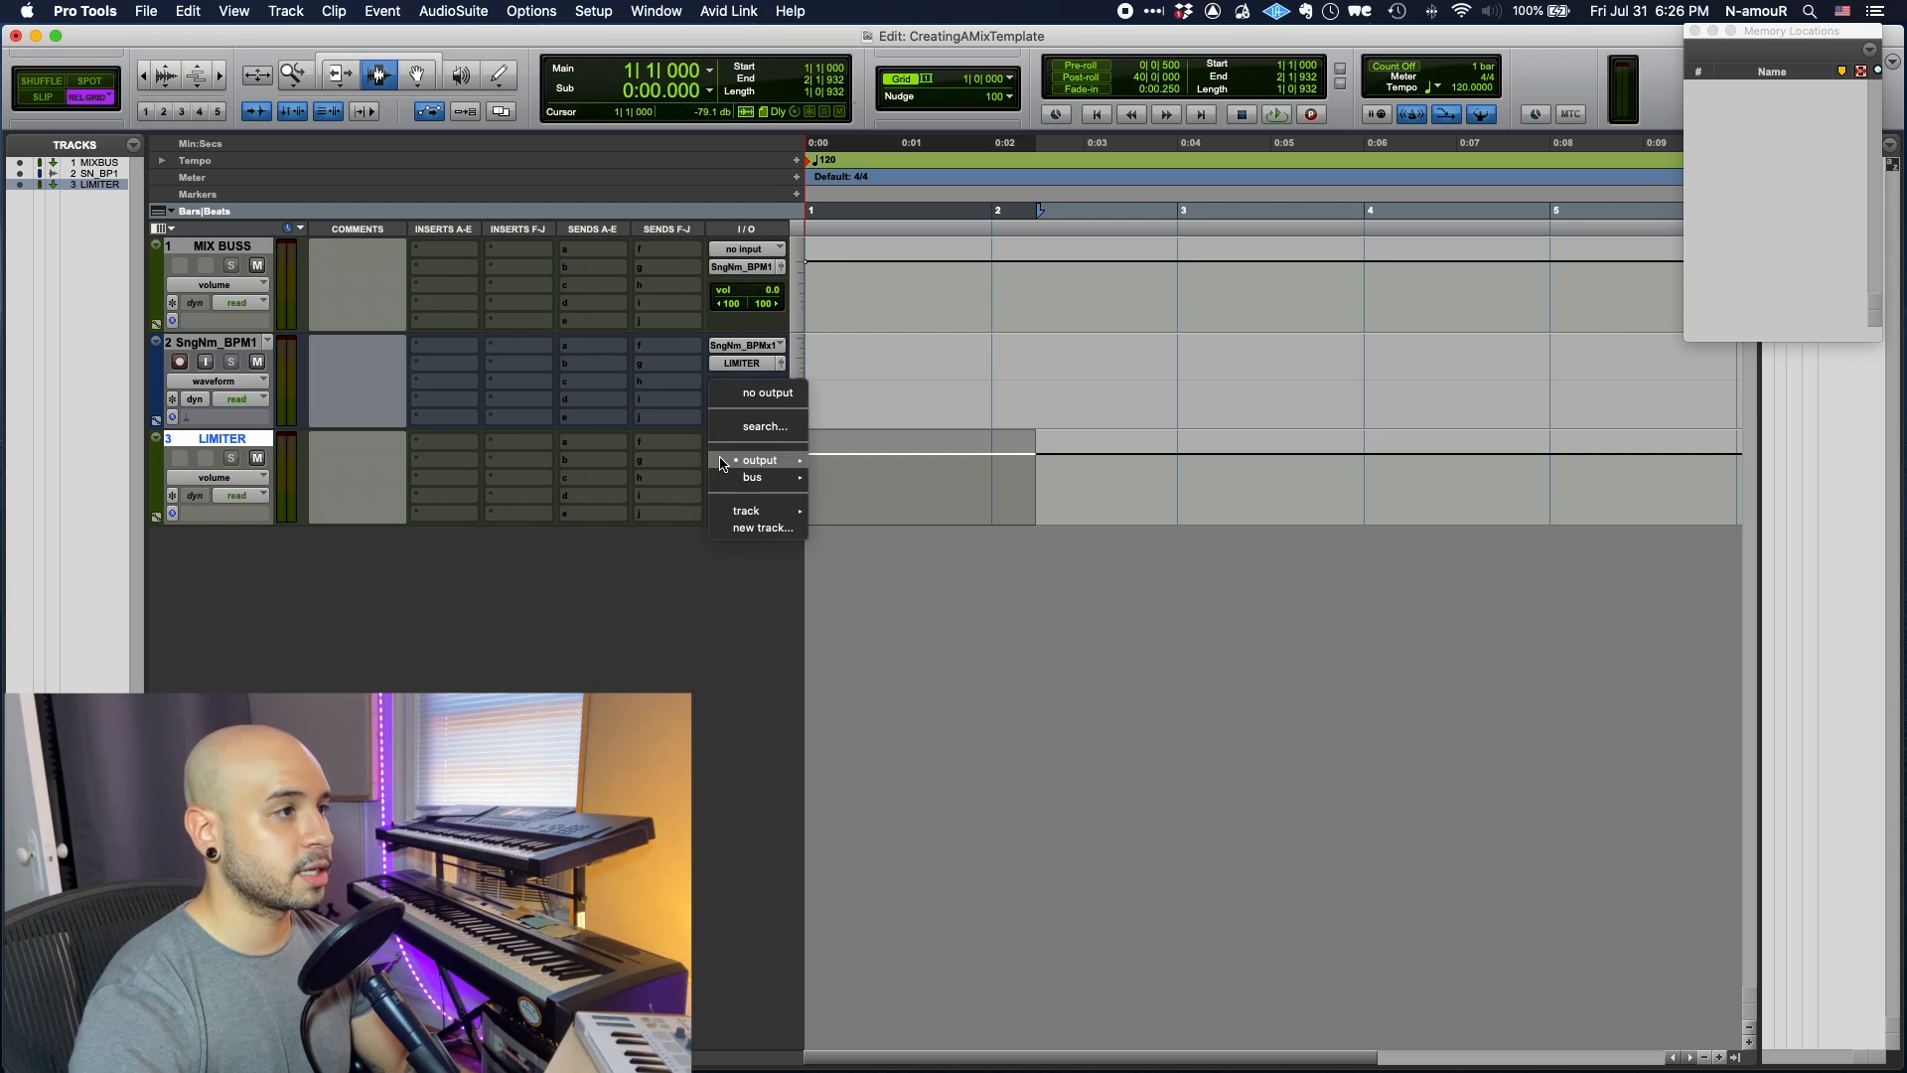
left_click(759, 527)
key("super+Up")
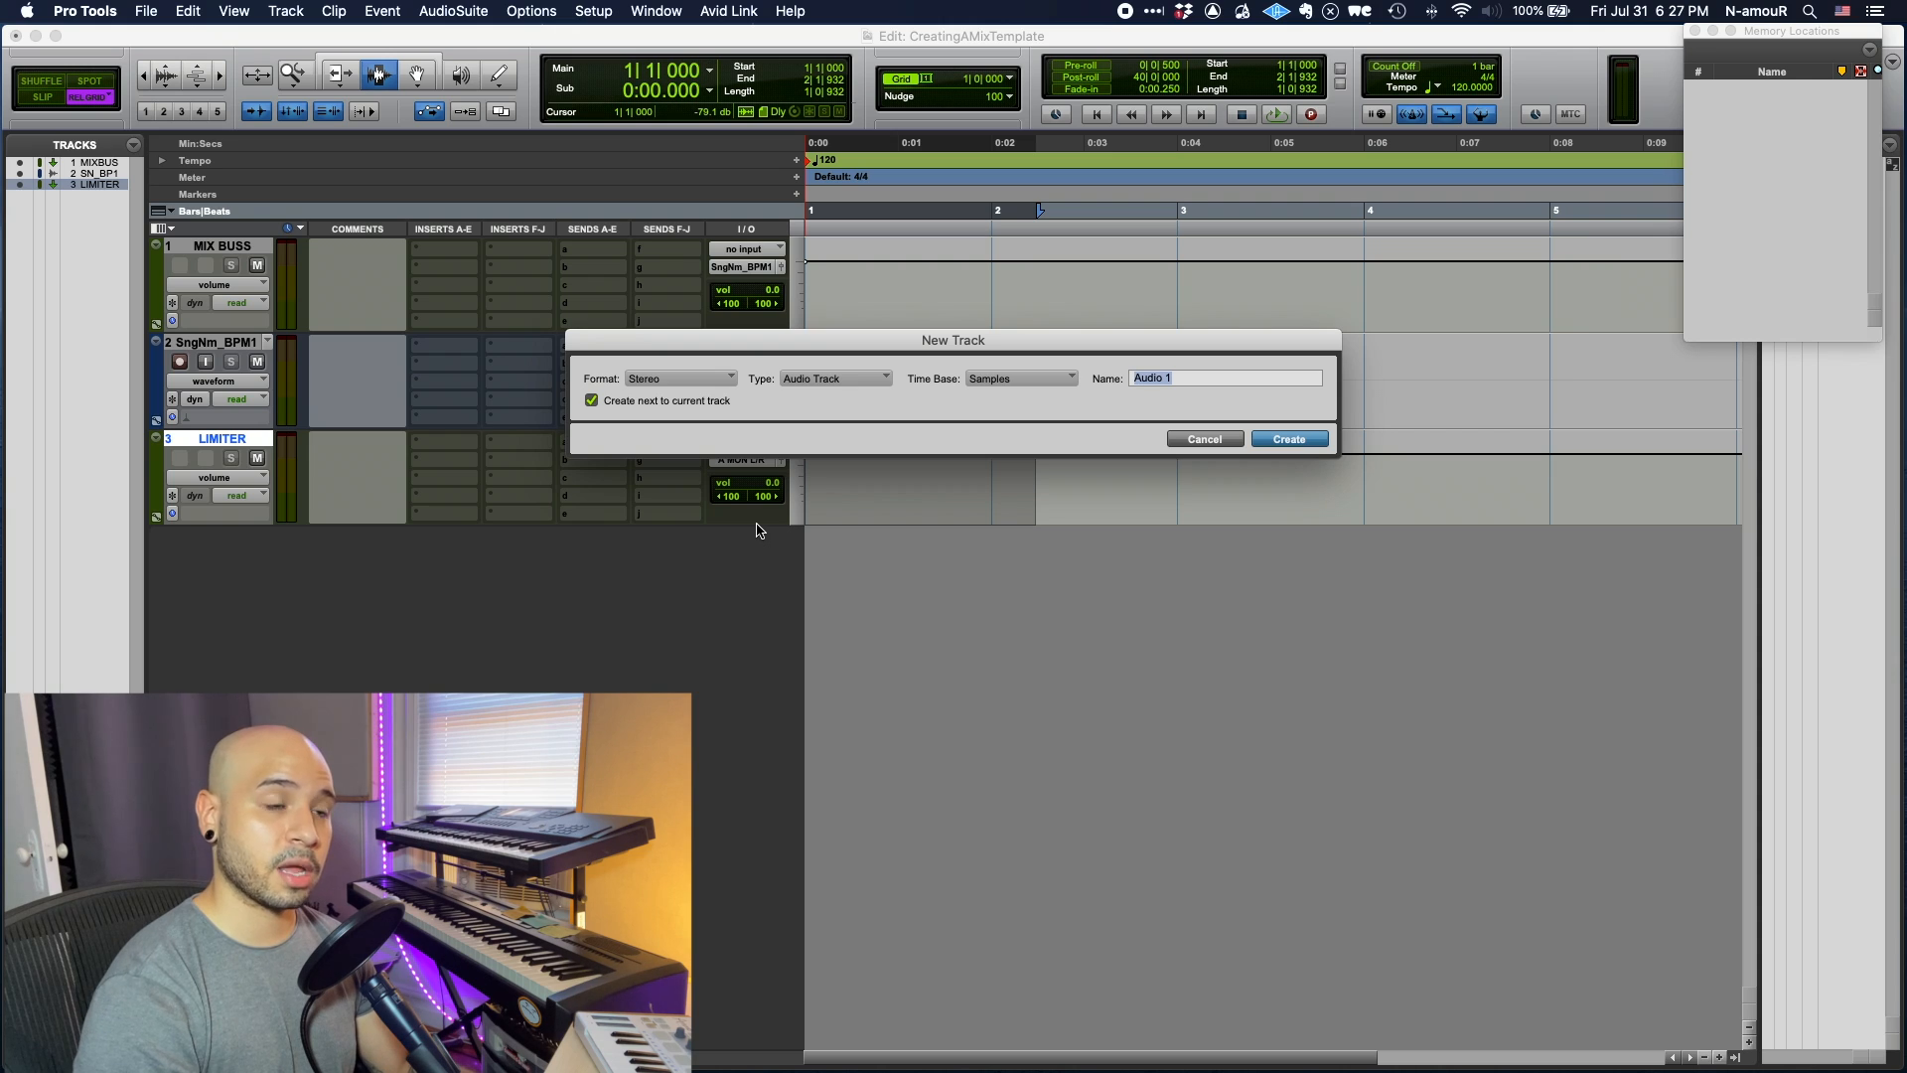
key("super+v")
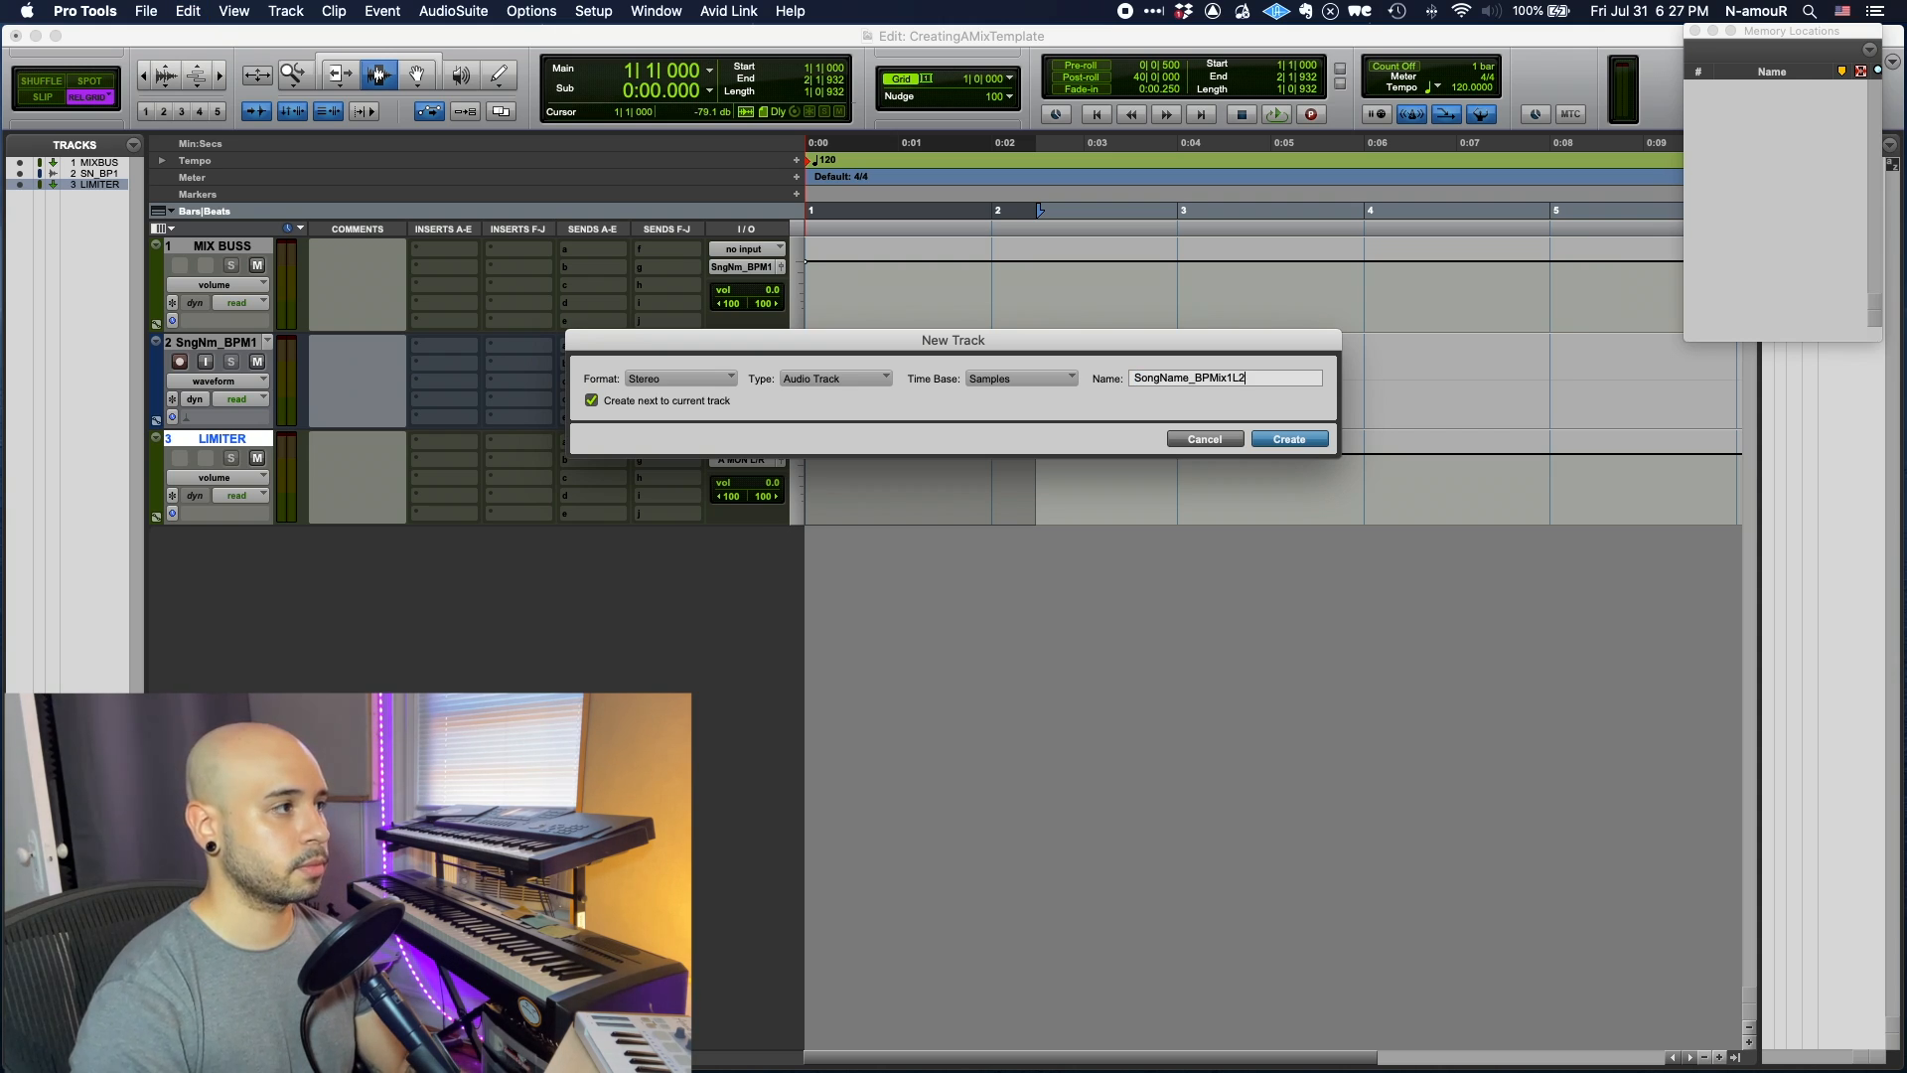
key("Return")
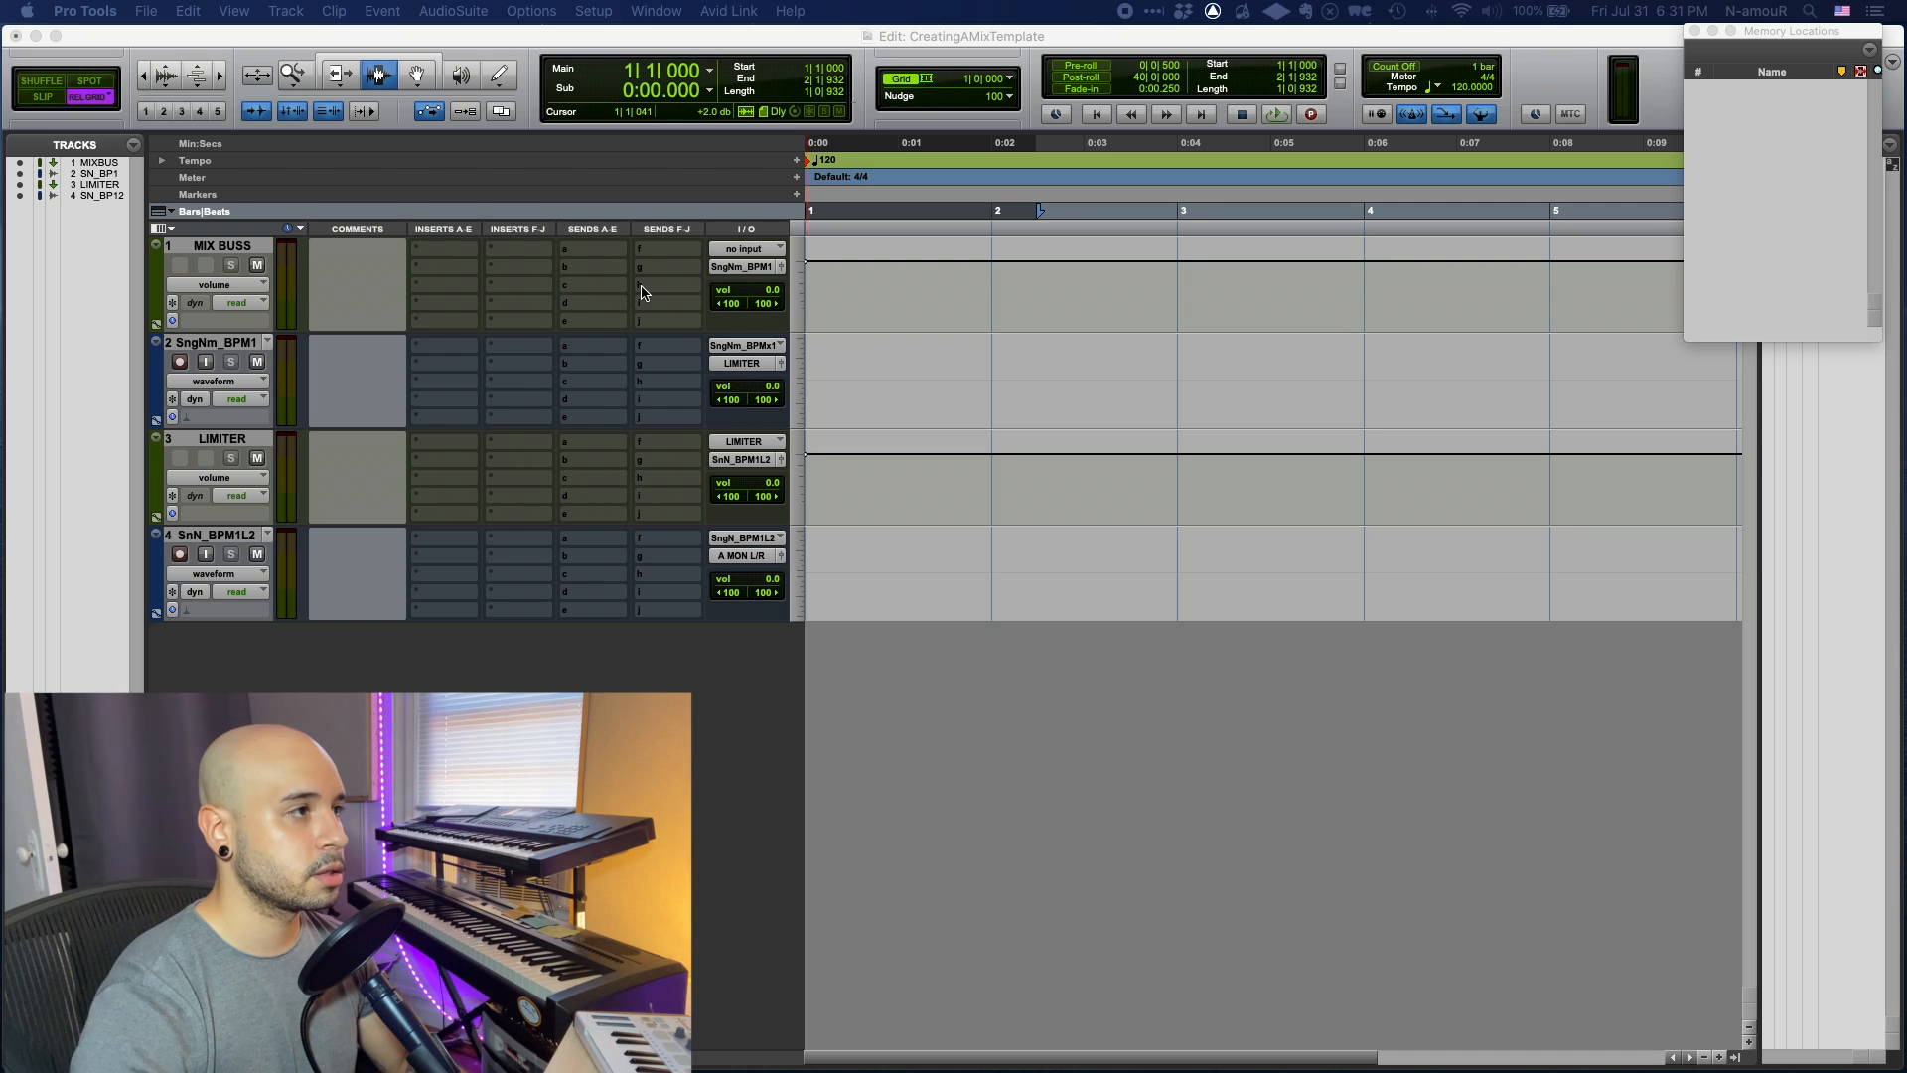
- Create a stereo aux input track named METERS, fed from a MIX BUSS send
left_click(642, 287)
left_click(693, 404)
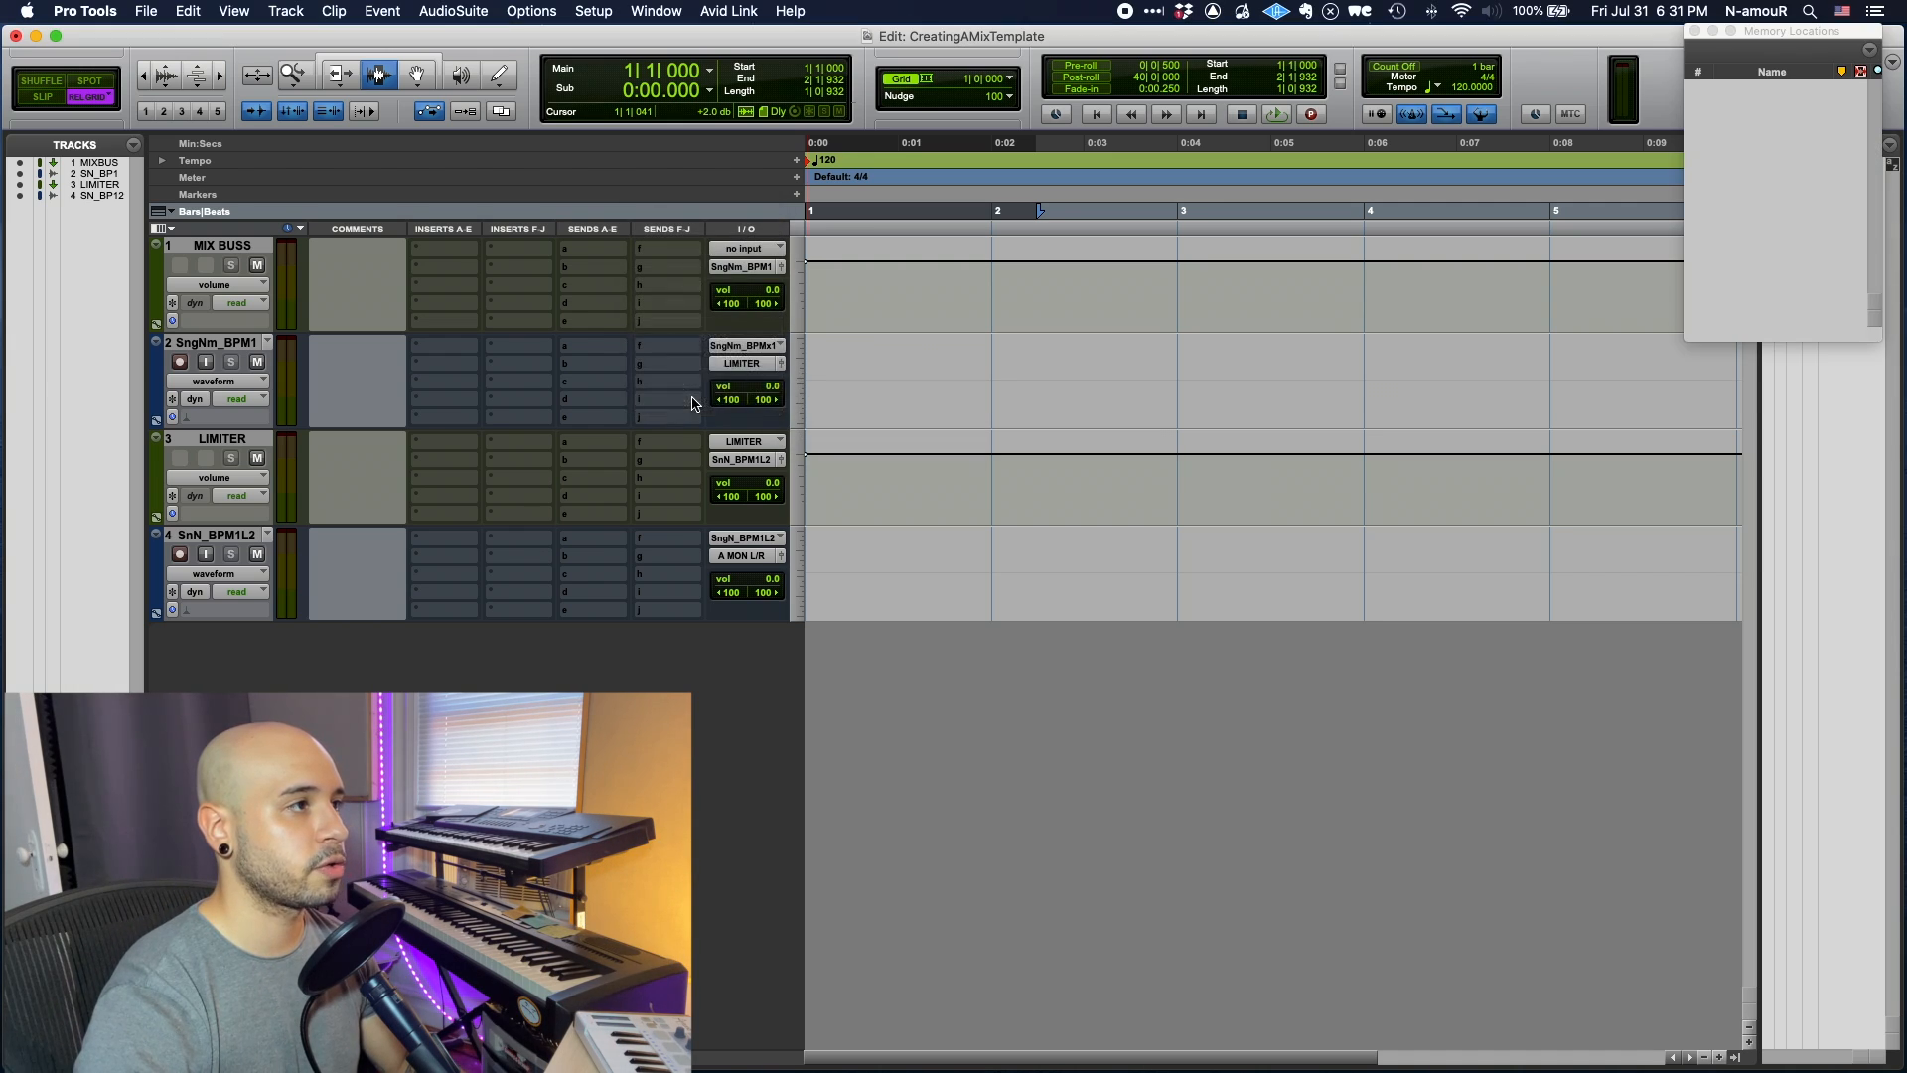
key("super+Down")
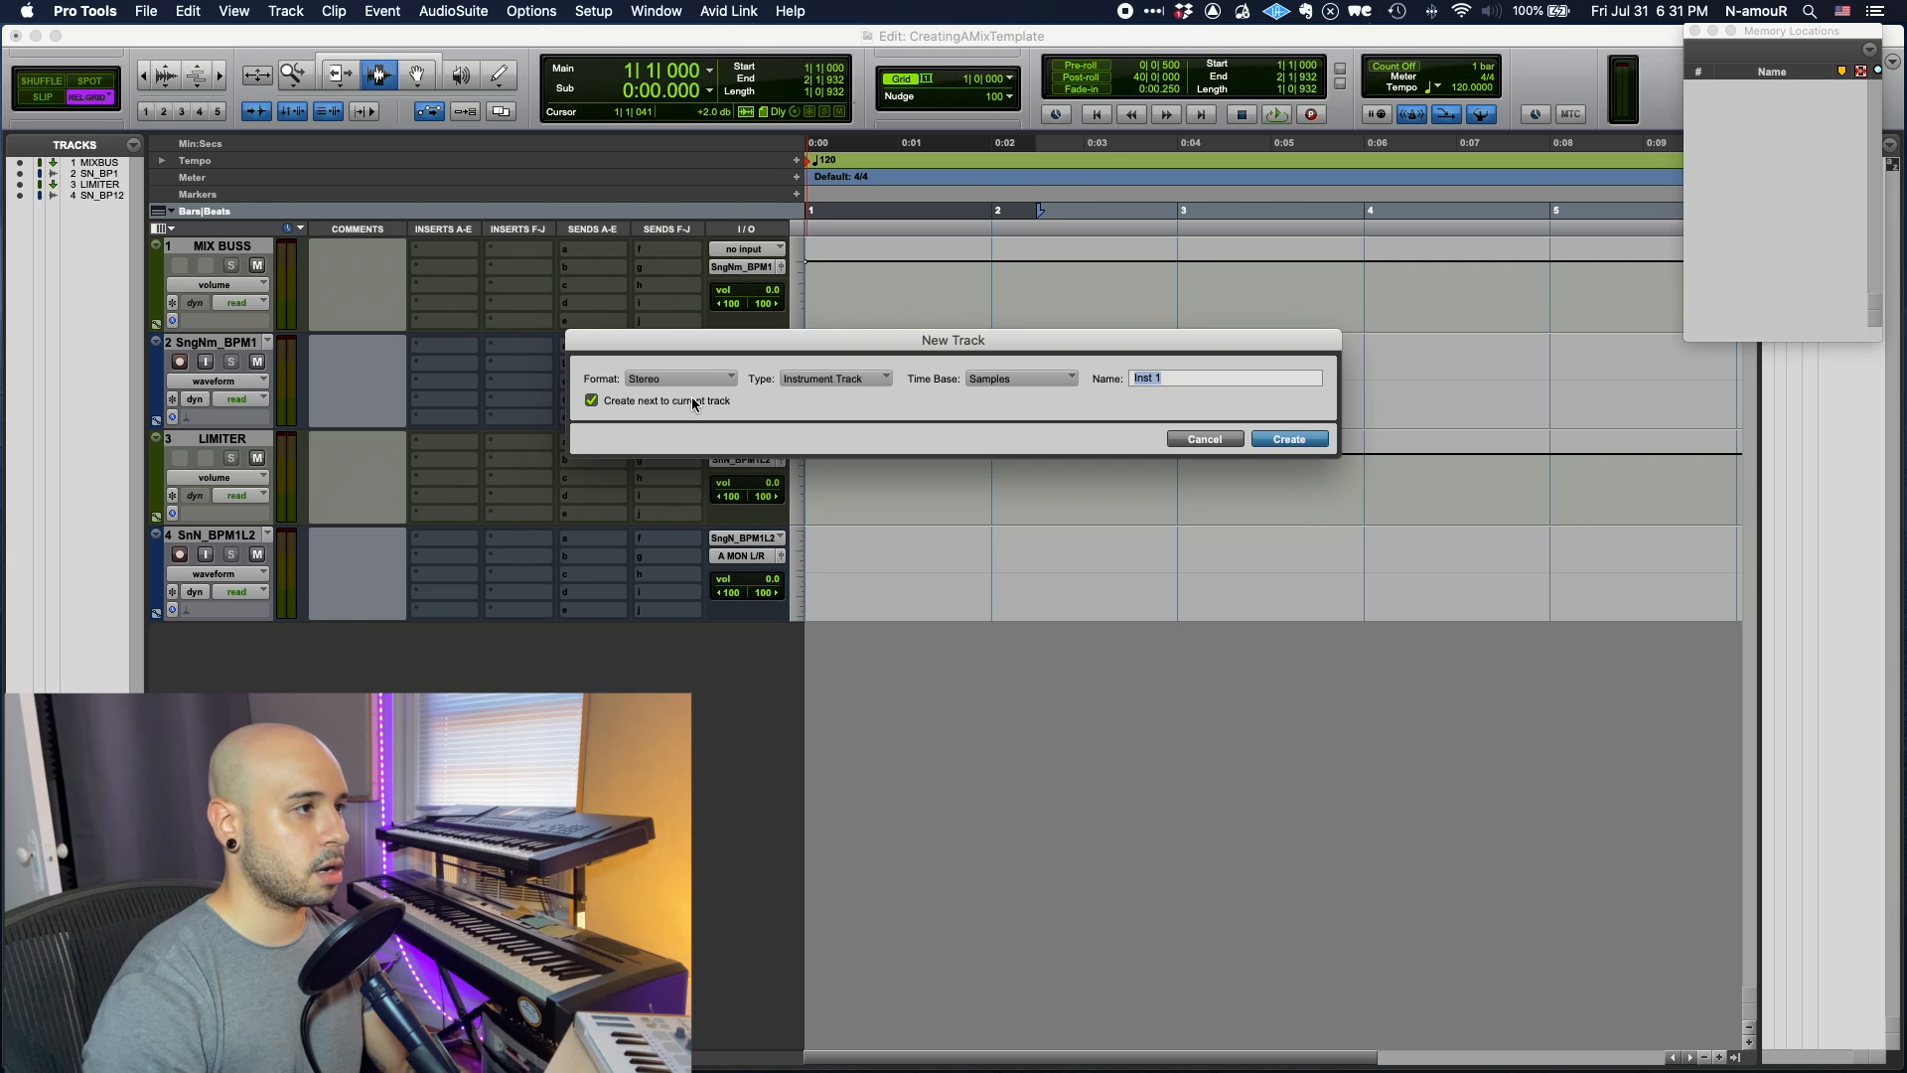
key("super+Down")
key("super+Down")
type("METERS")
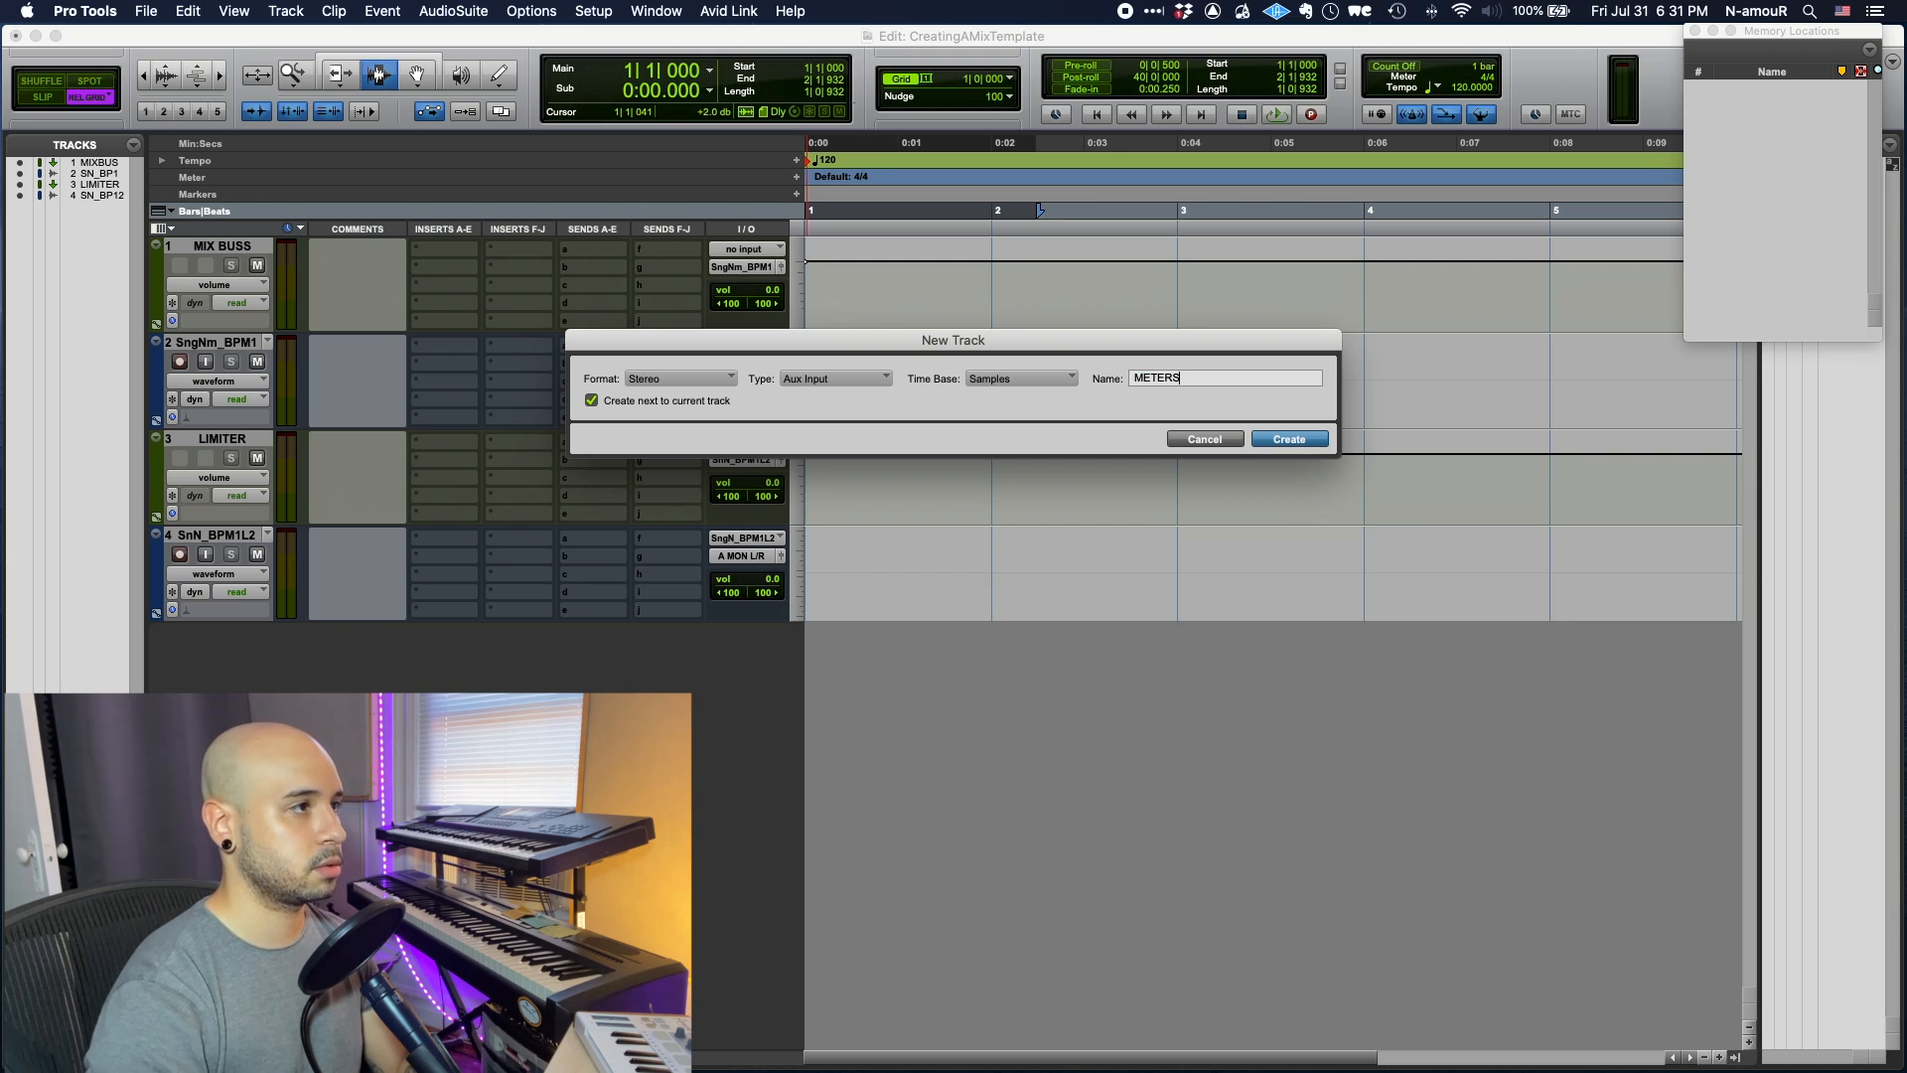
key("Return")
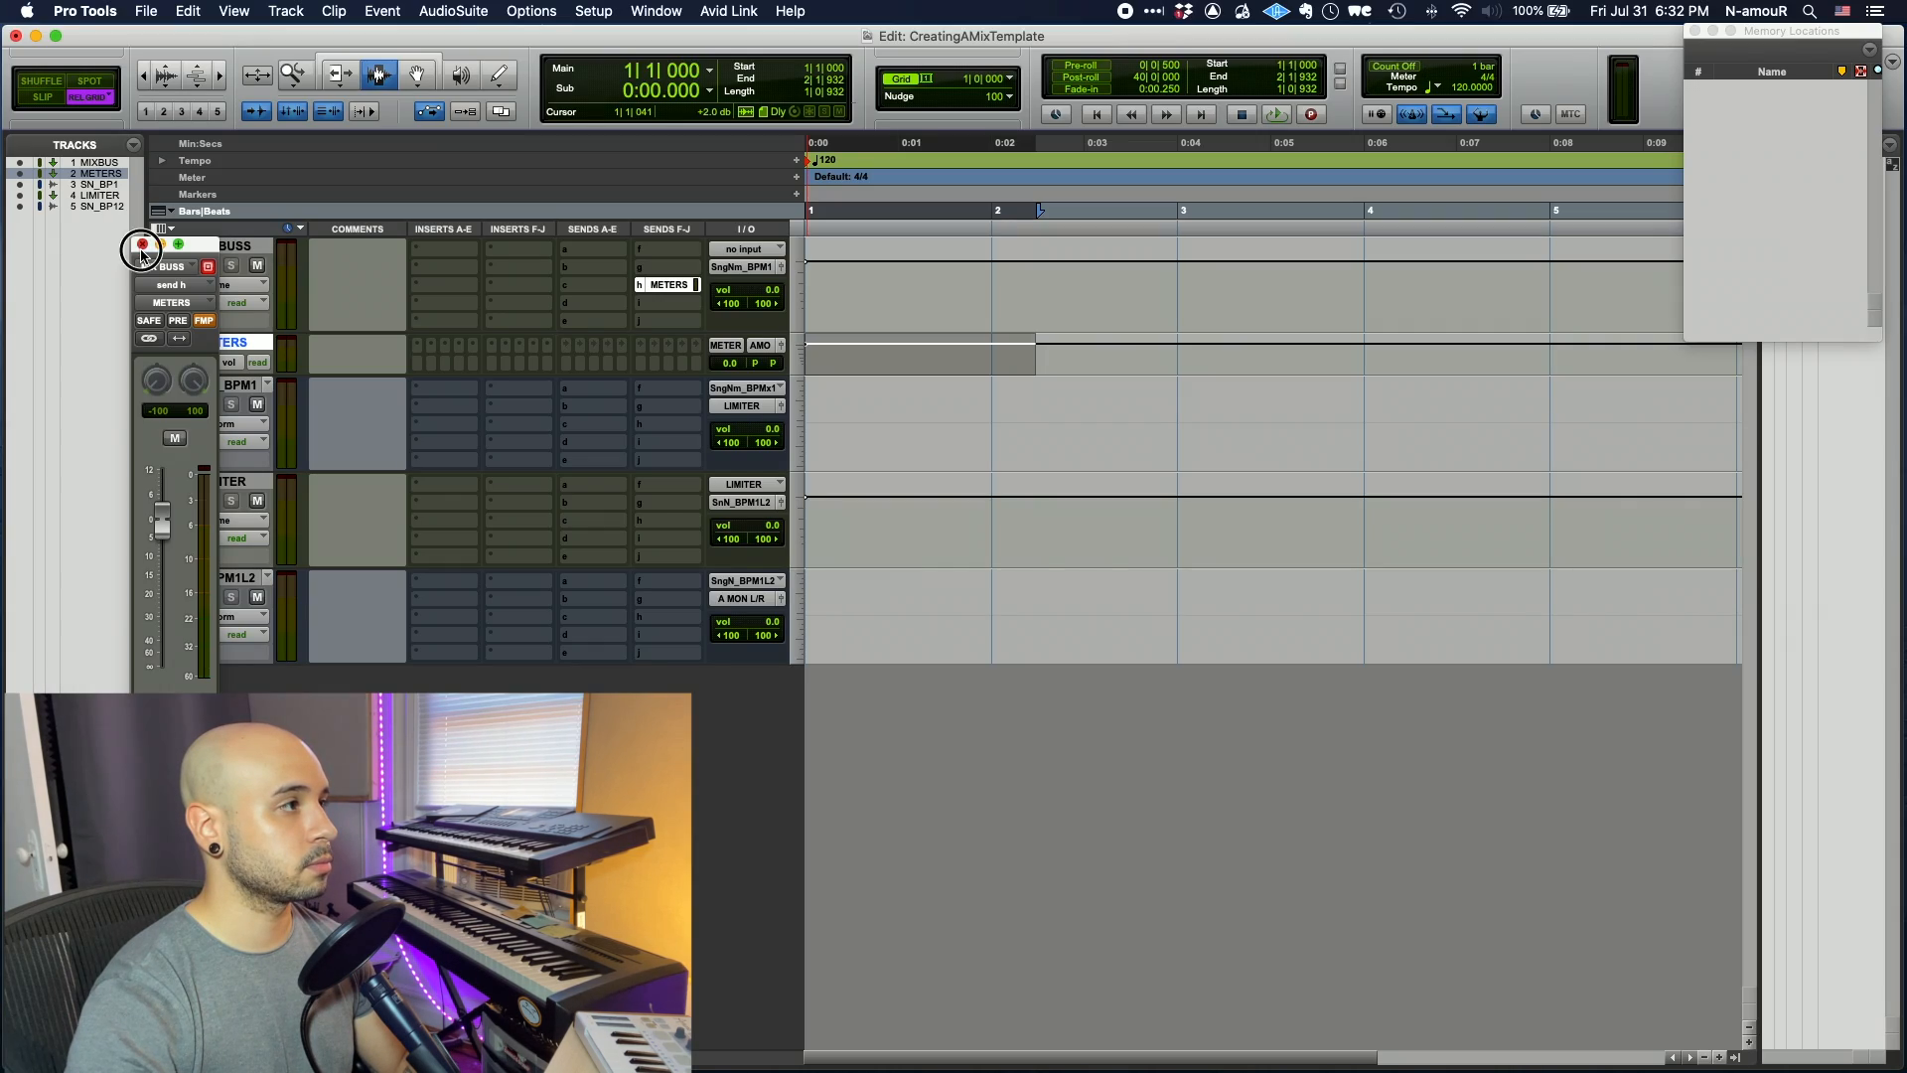
- Move the METERS track to the top of the session and make it taller
left_click(142, 246)
left_click_drag(198, 364, 227, 266)
key("ctrl+Up")
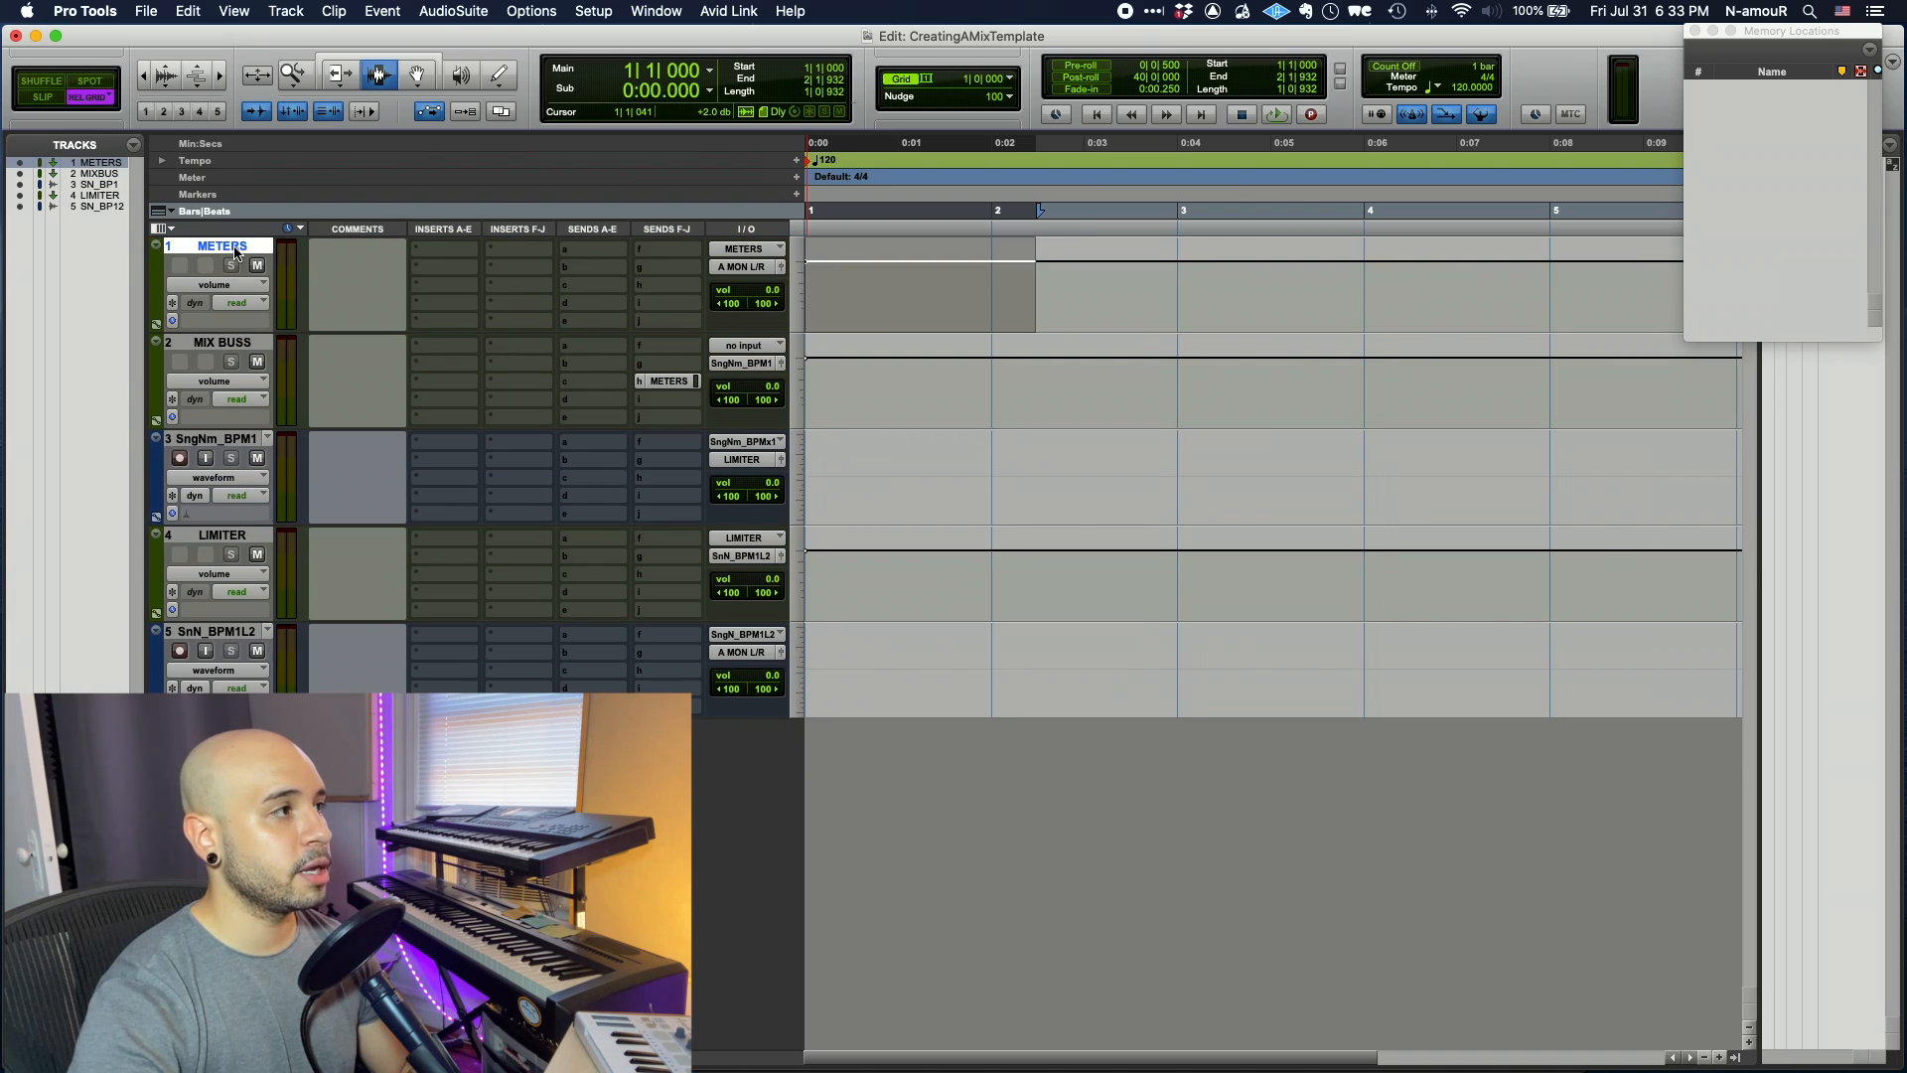
- Set the METERS track's output to no output
left_click(235, 253)
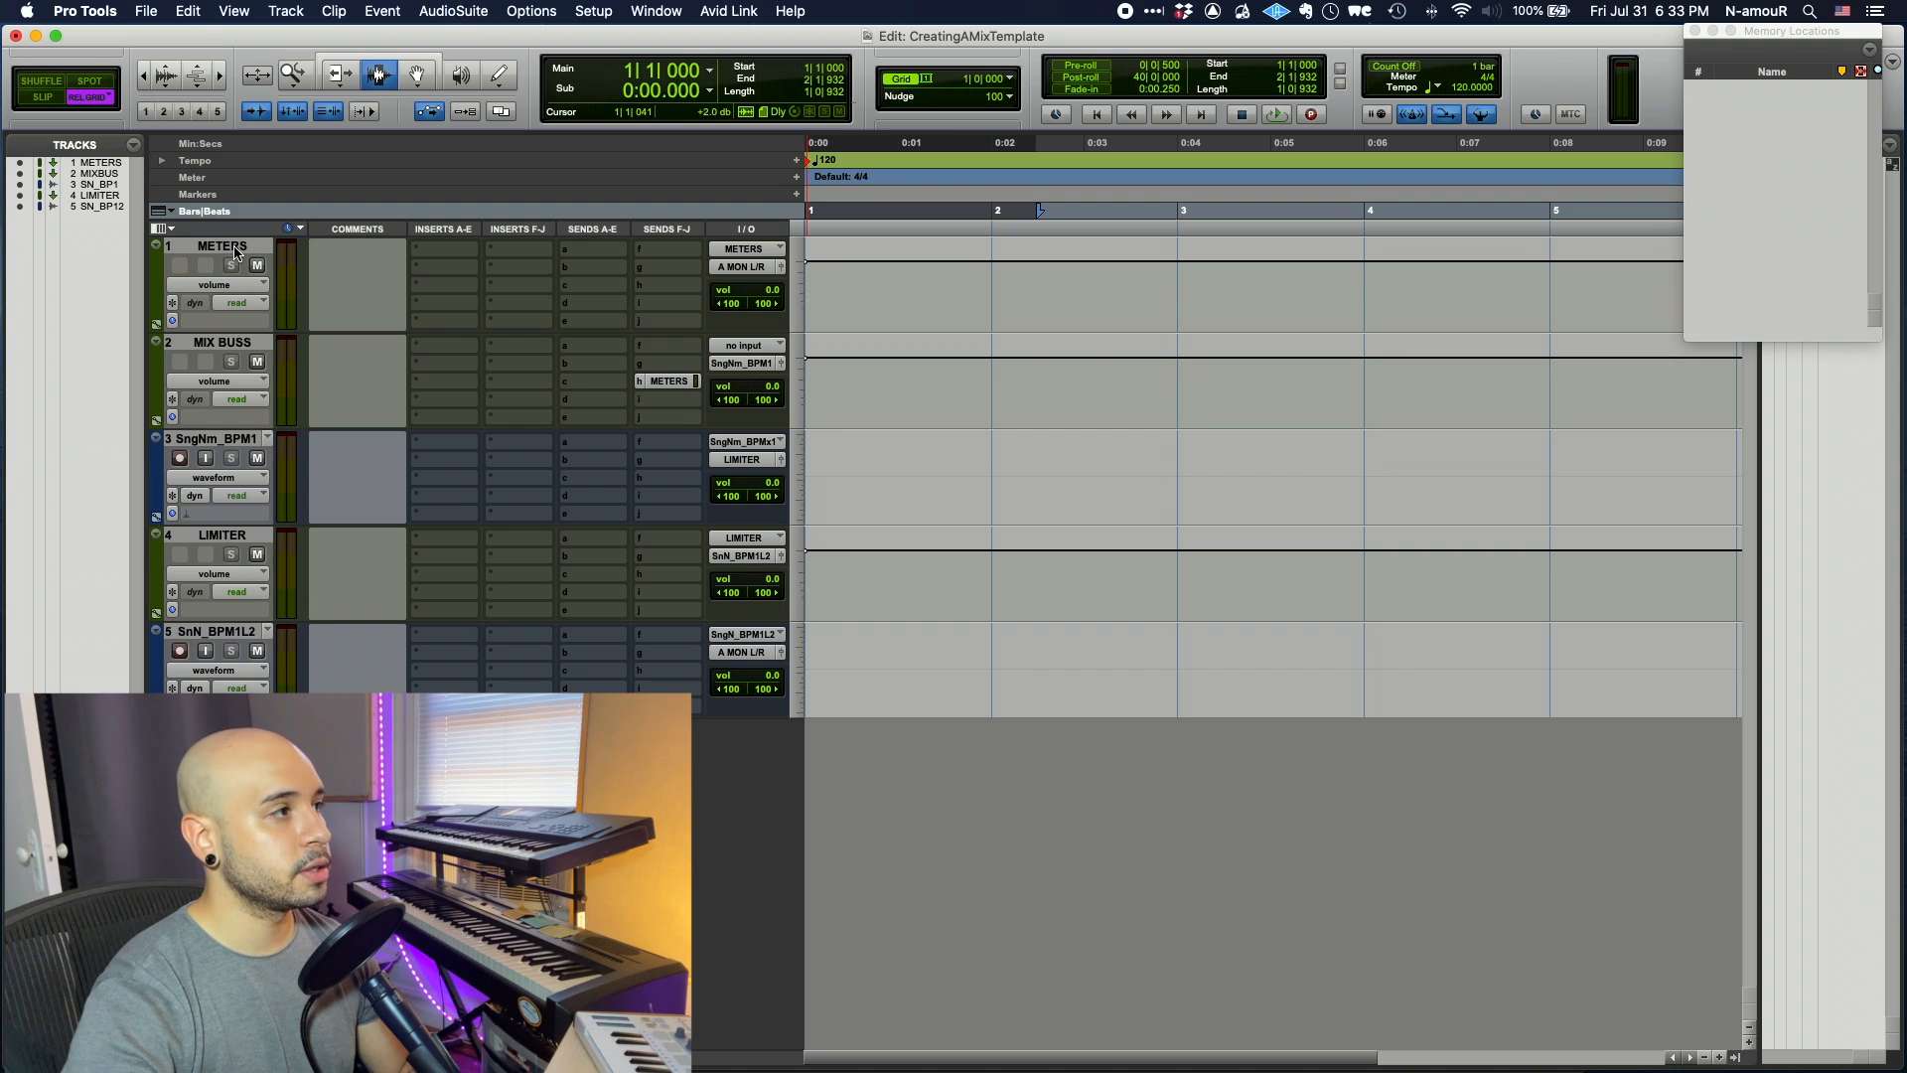
left_click(235, 252)
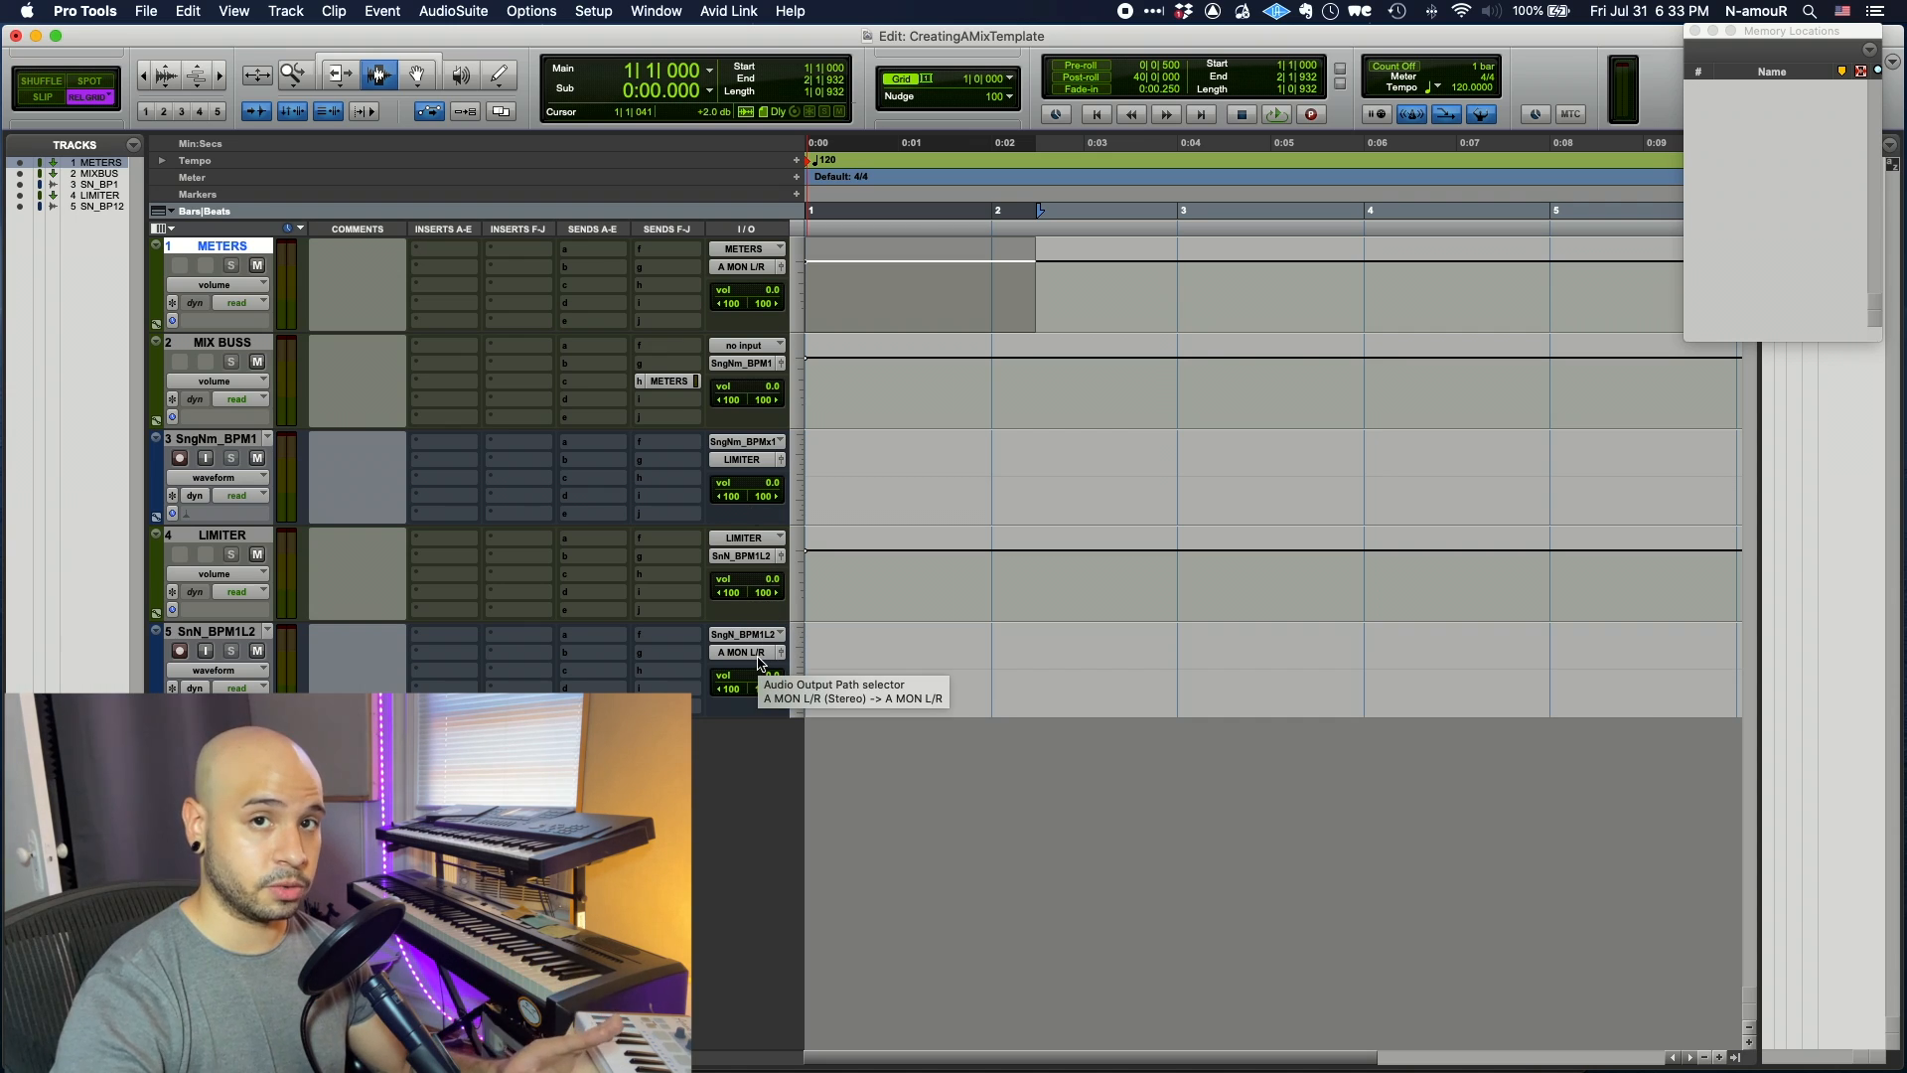
left_click(737, 268)
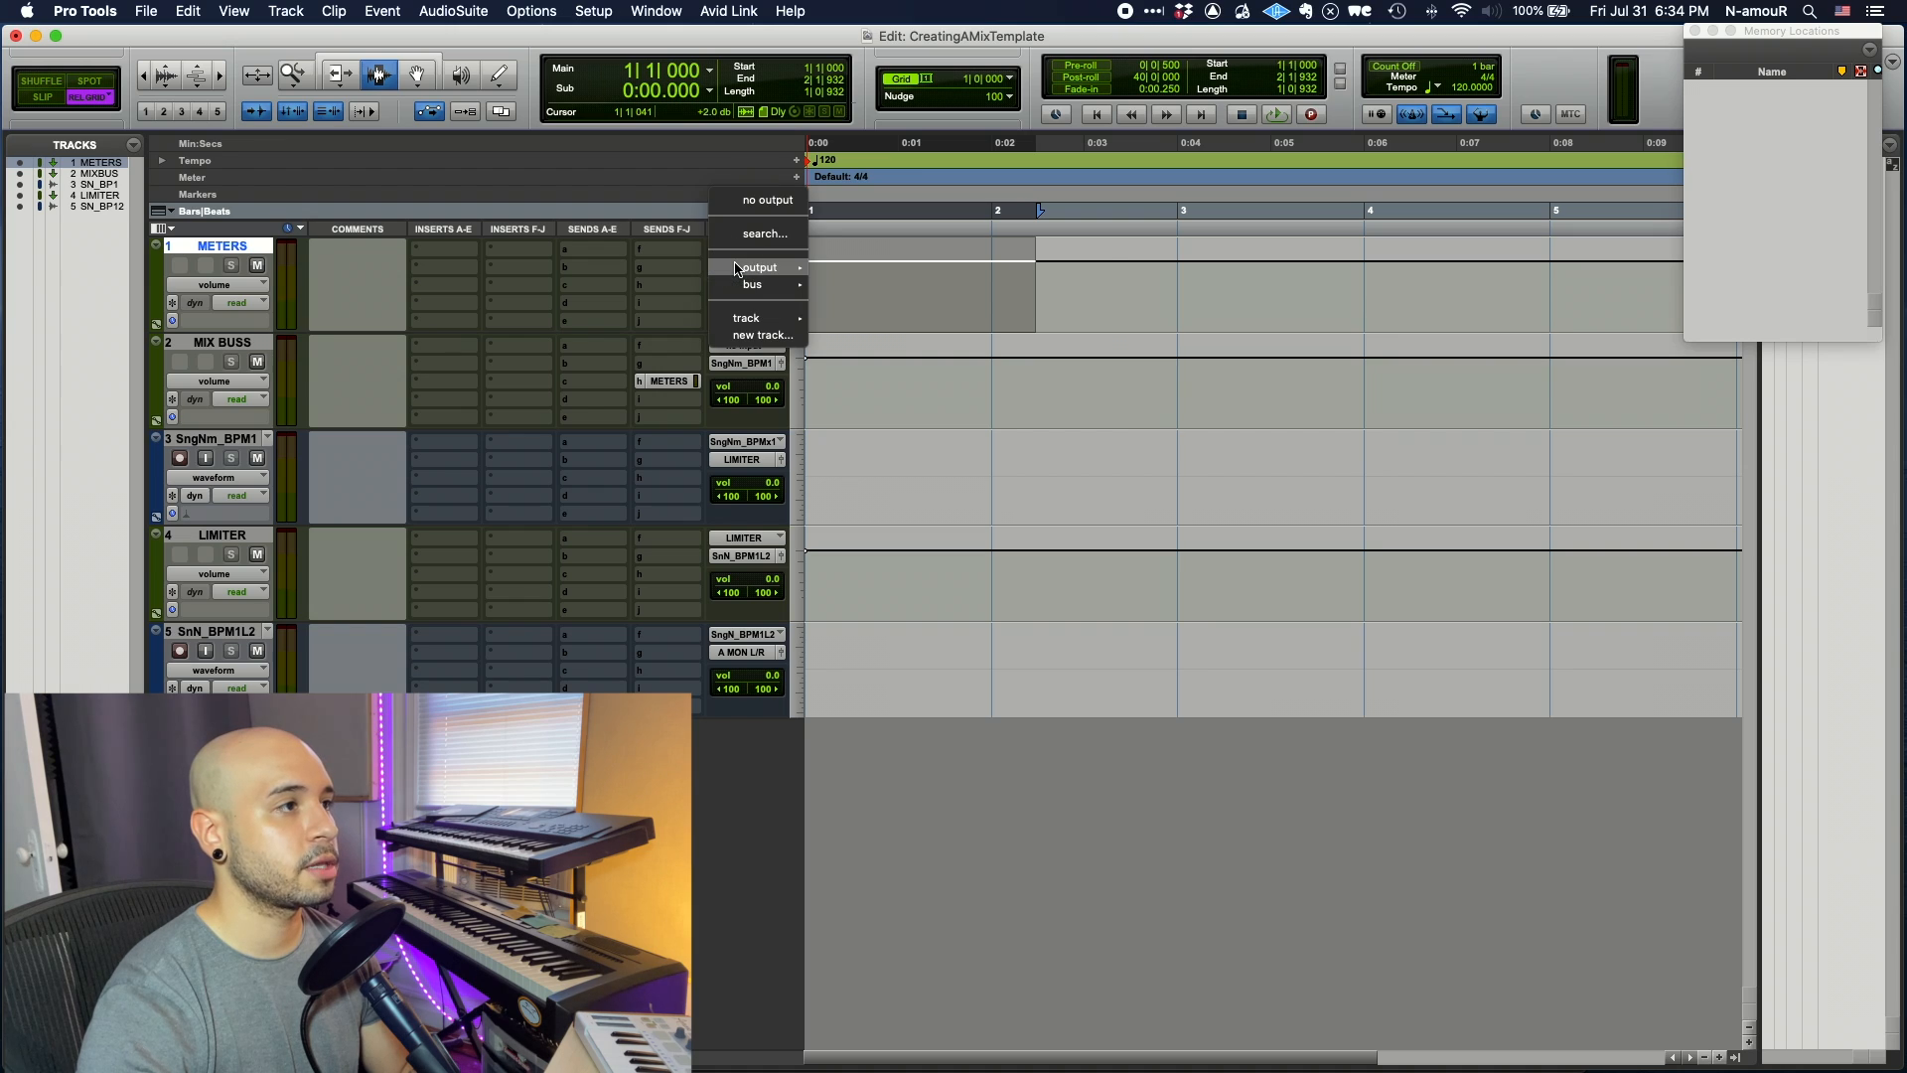
left_click(791, 203)
- Set the METERS track colour to None
double_click(161, 290)
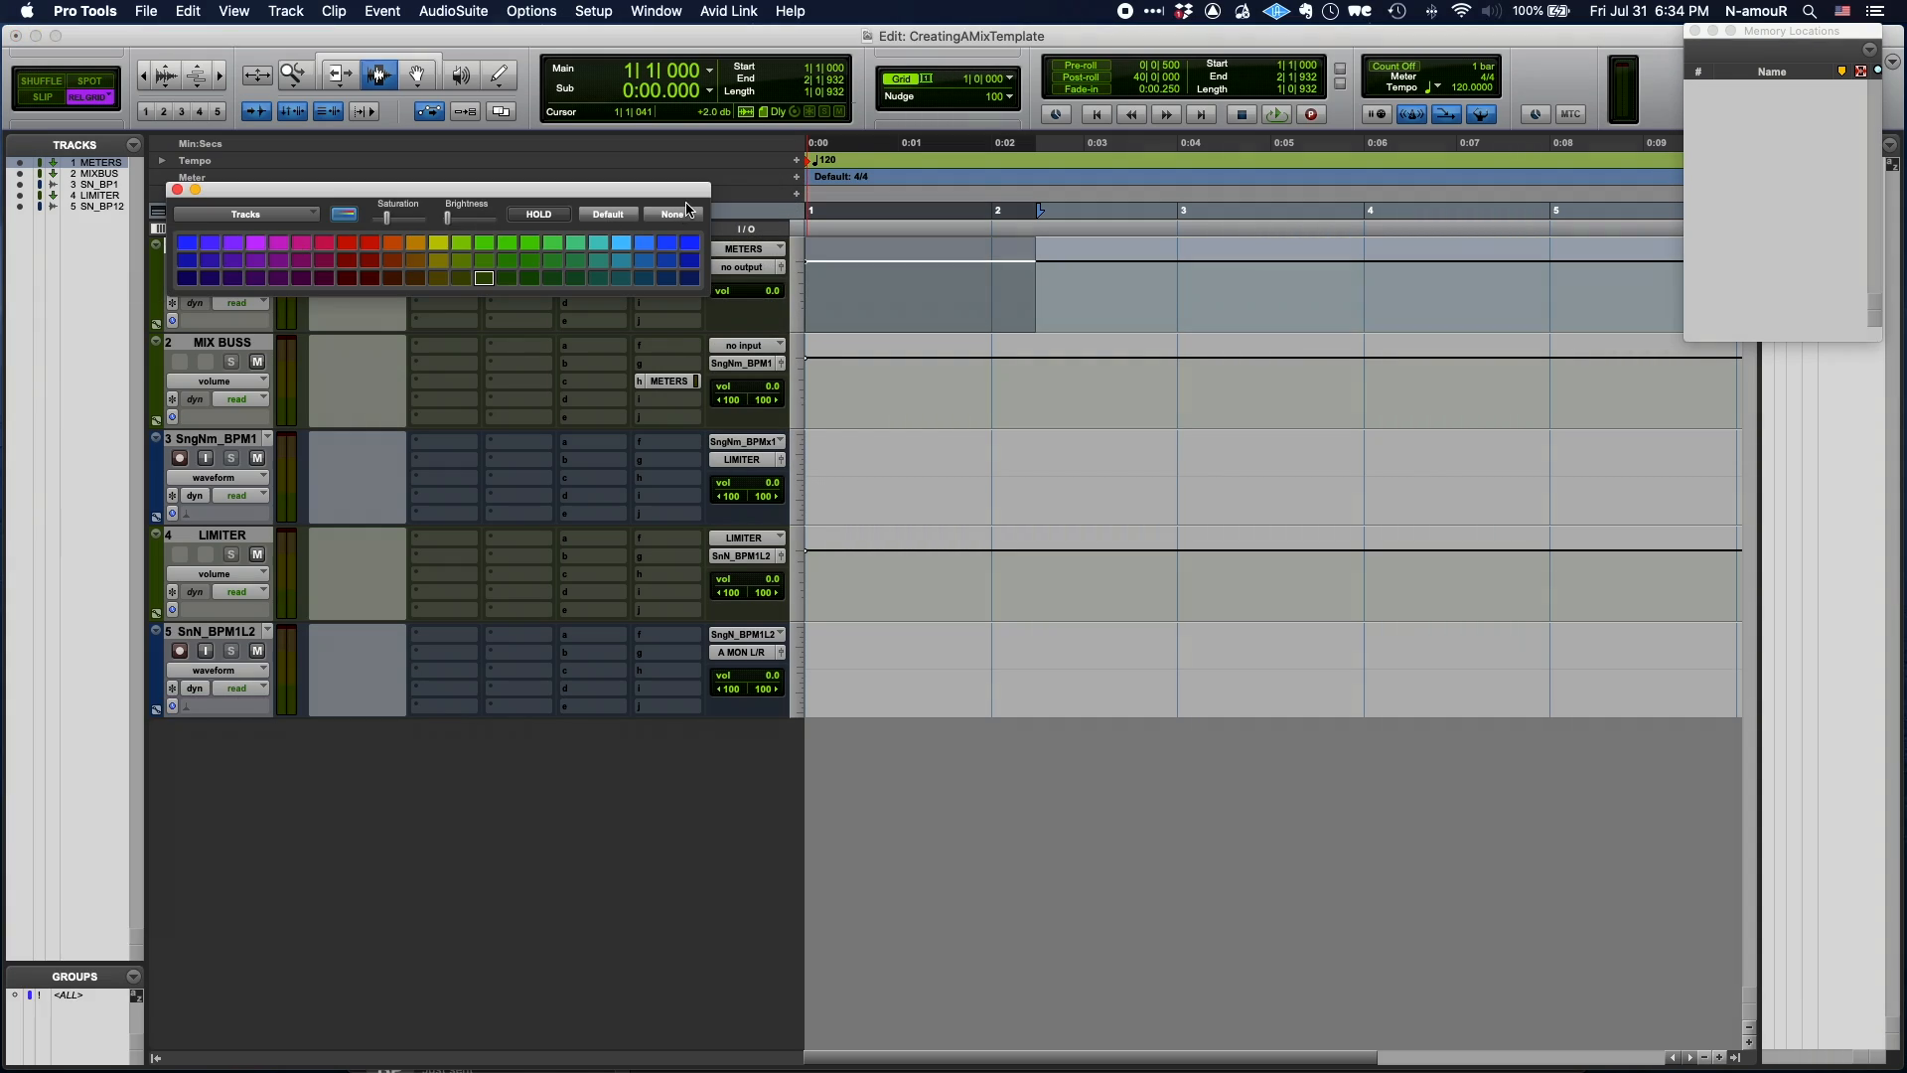
left_click(688, 213)
left_click(177, 189)
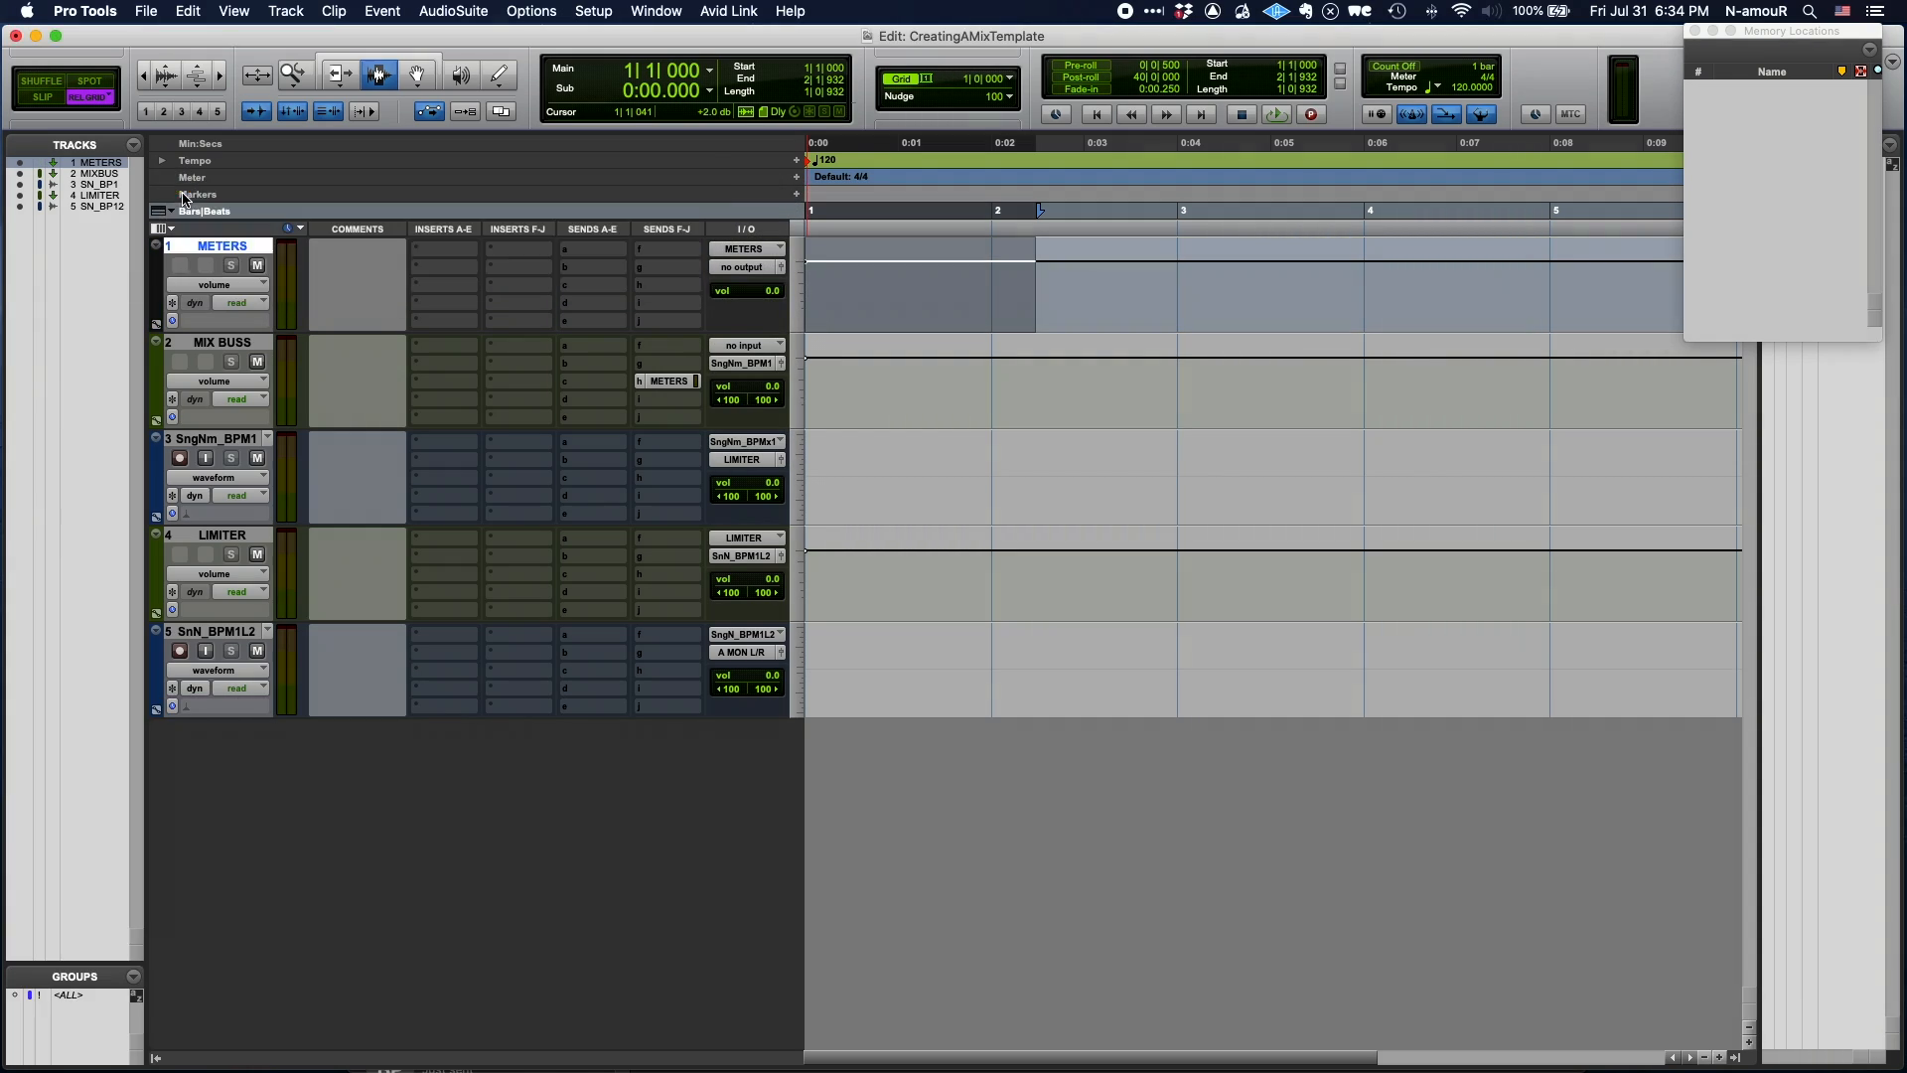
- Colour the SngNm_BPM1 and SnN_BPM1L2 song tracks dark blue
left_click(191, 438)
double_click(167, 470)
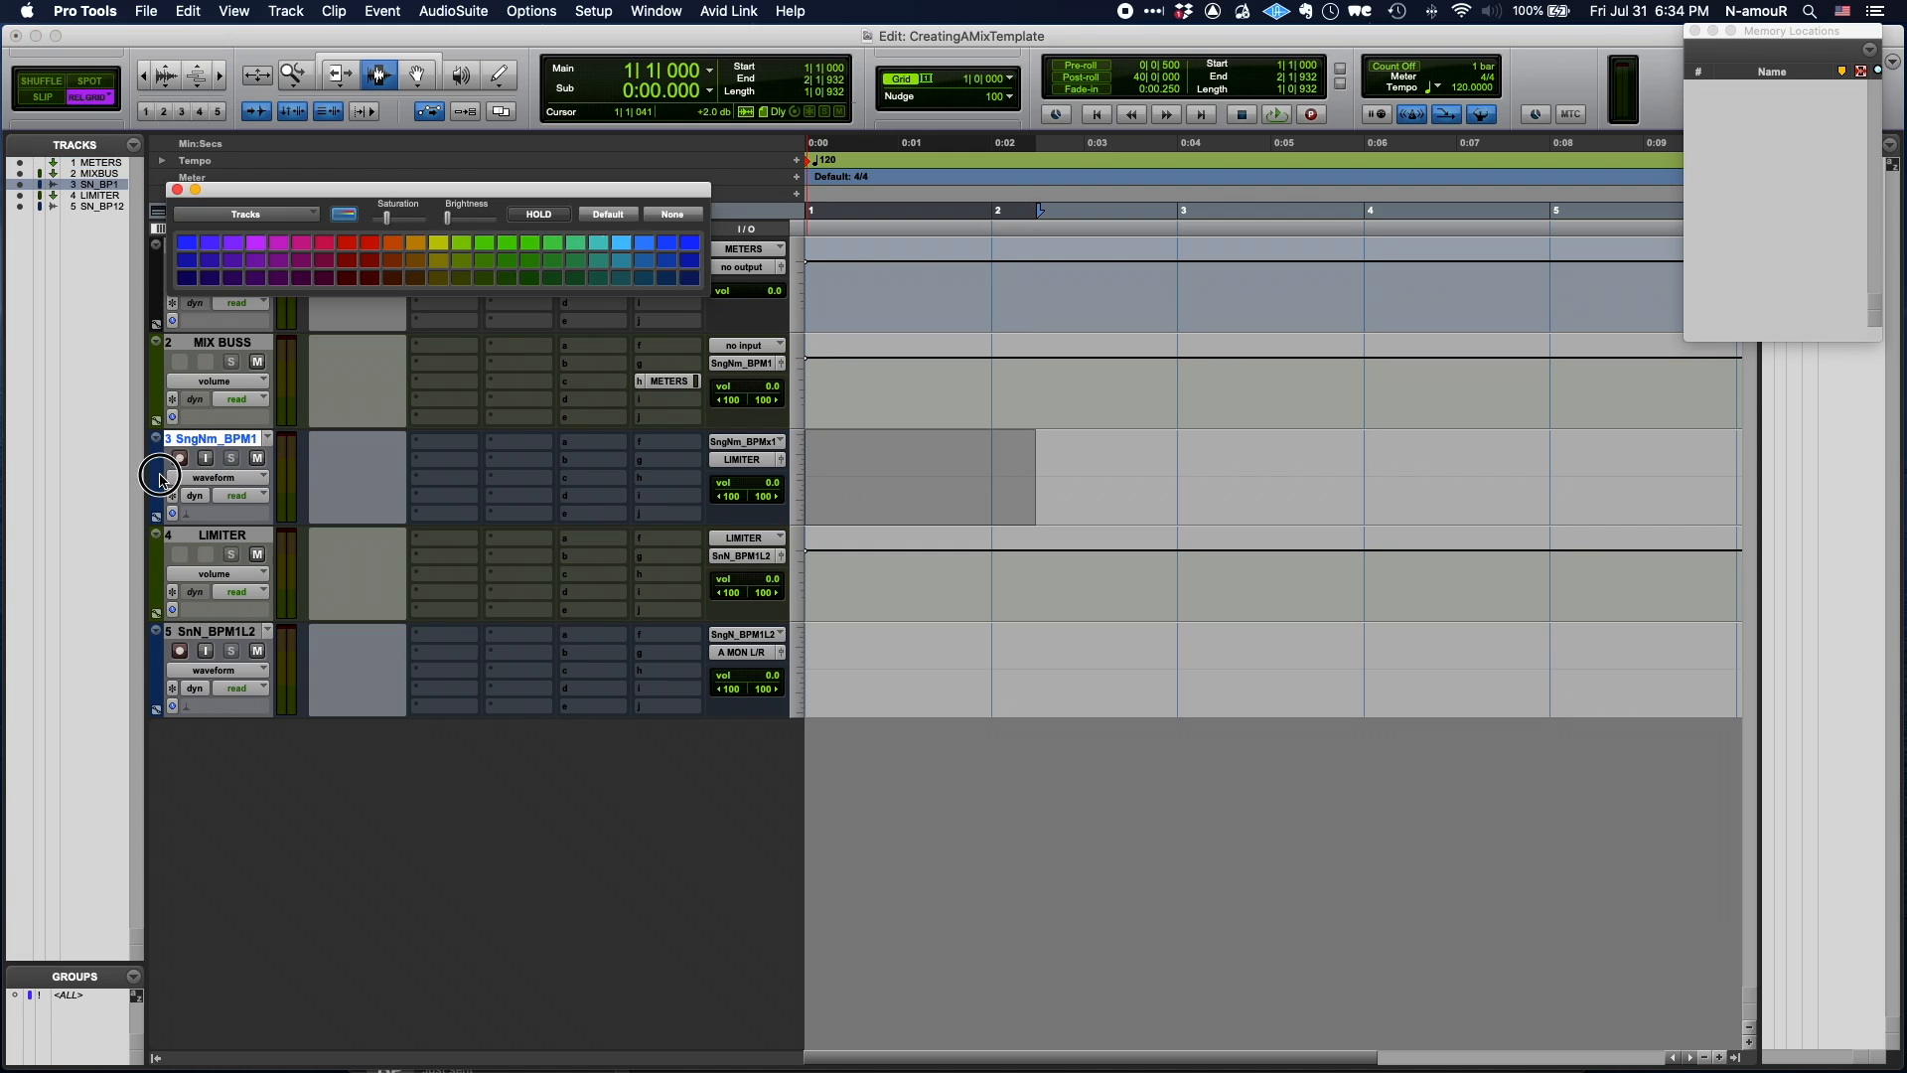
left_click(187, 277)
left_click(255, 632)
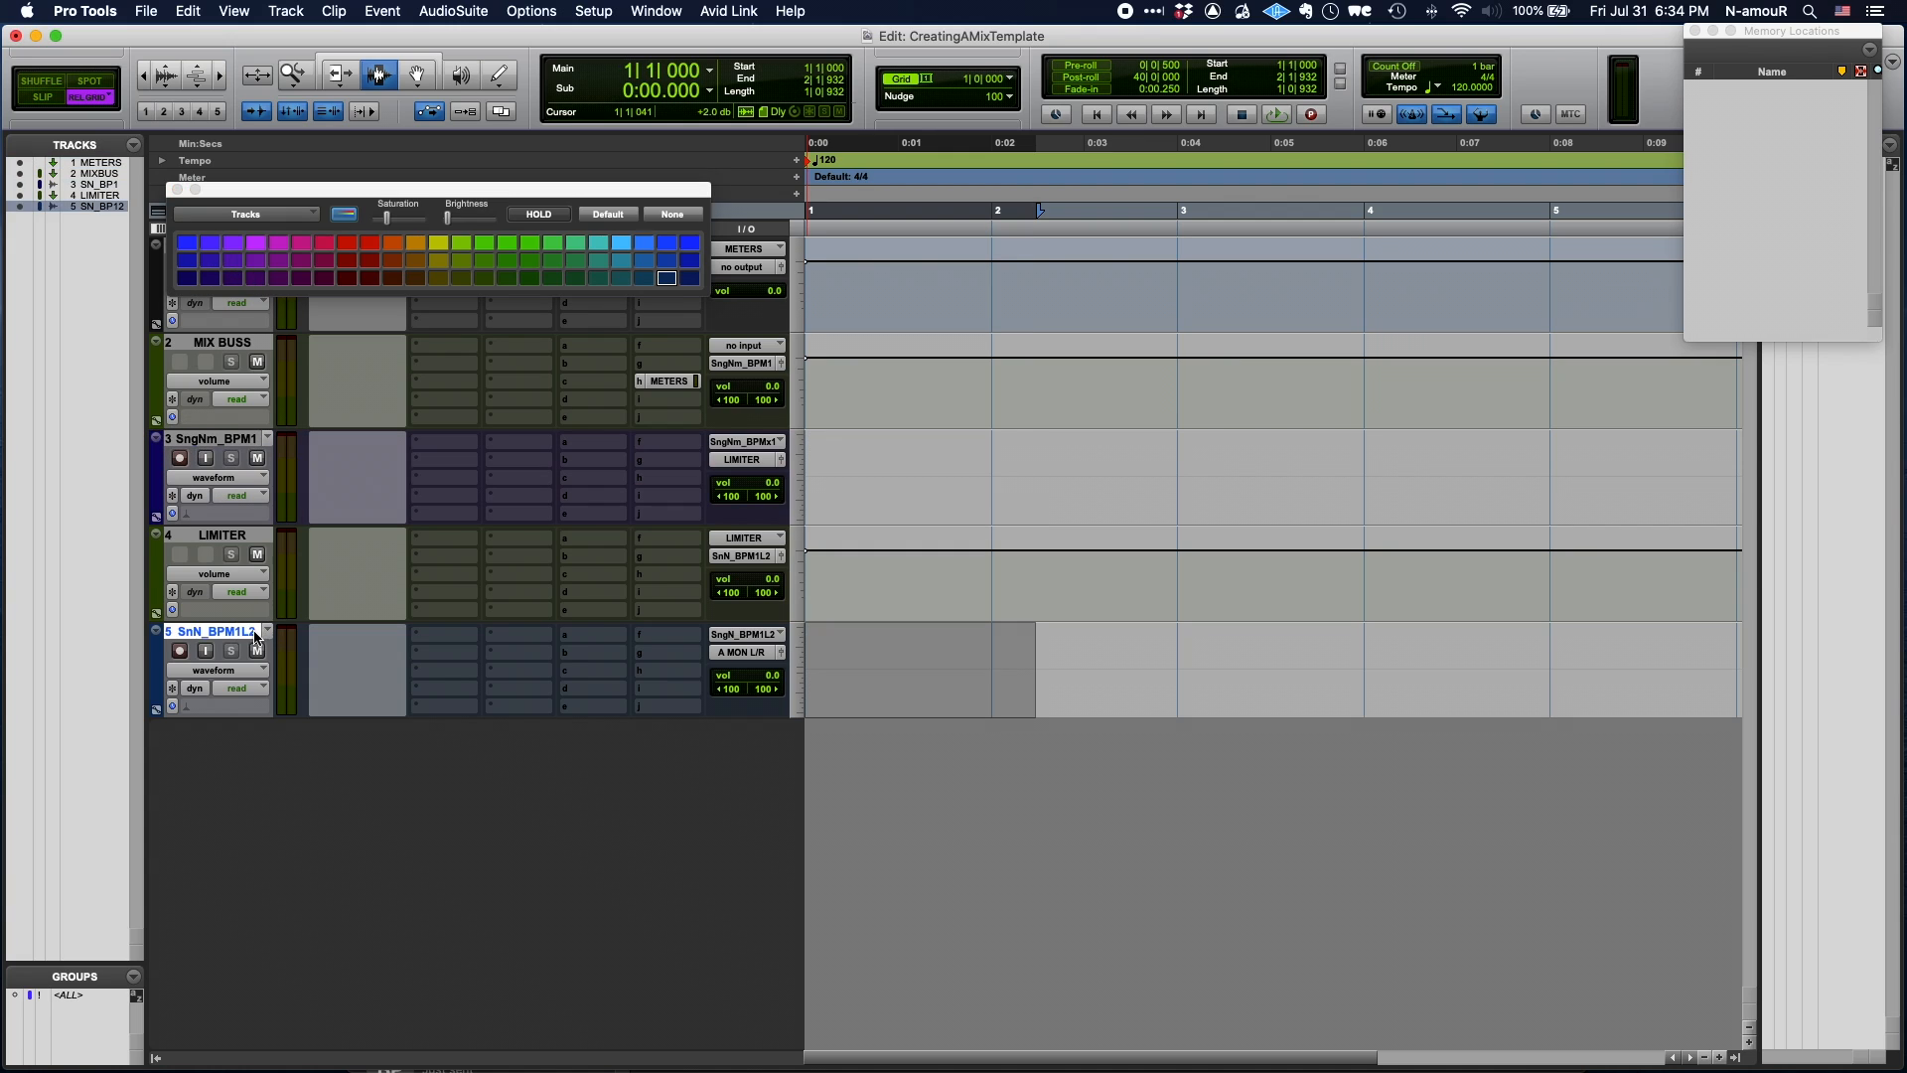
left_click(188, 278)
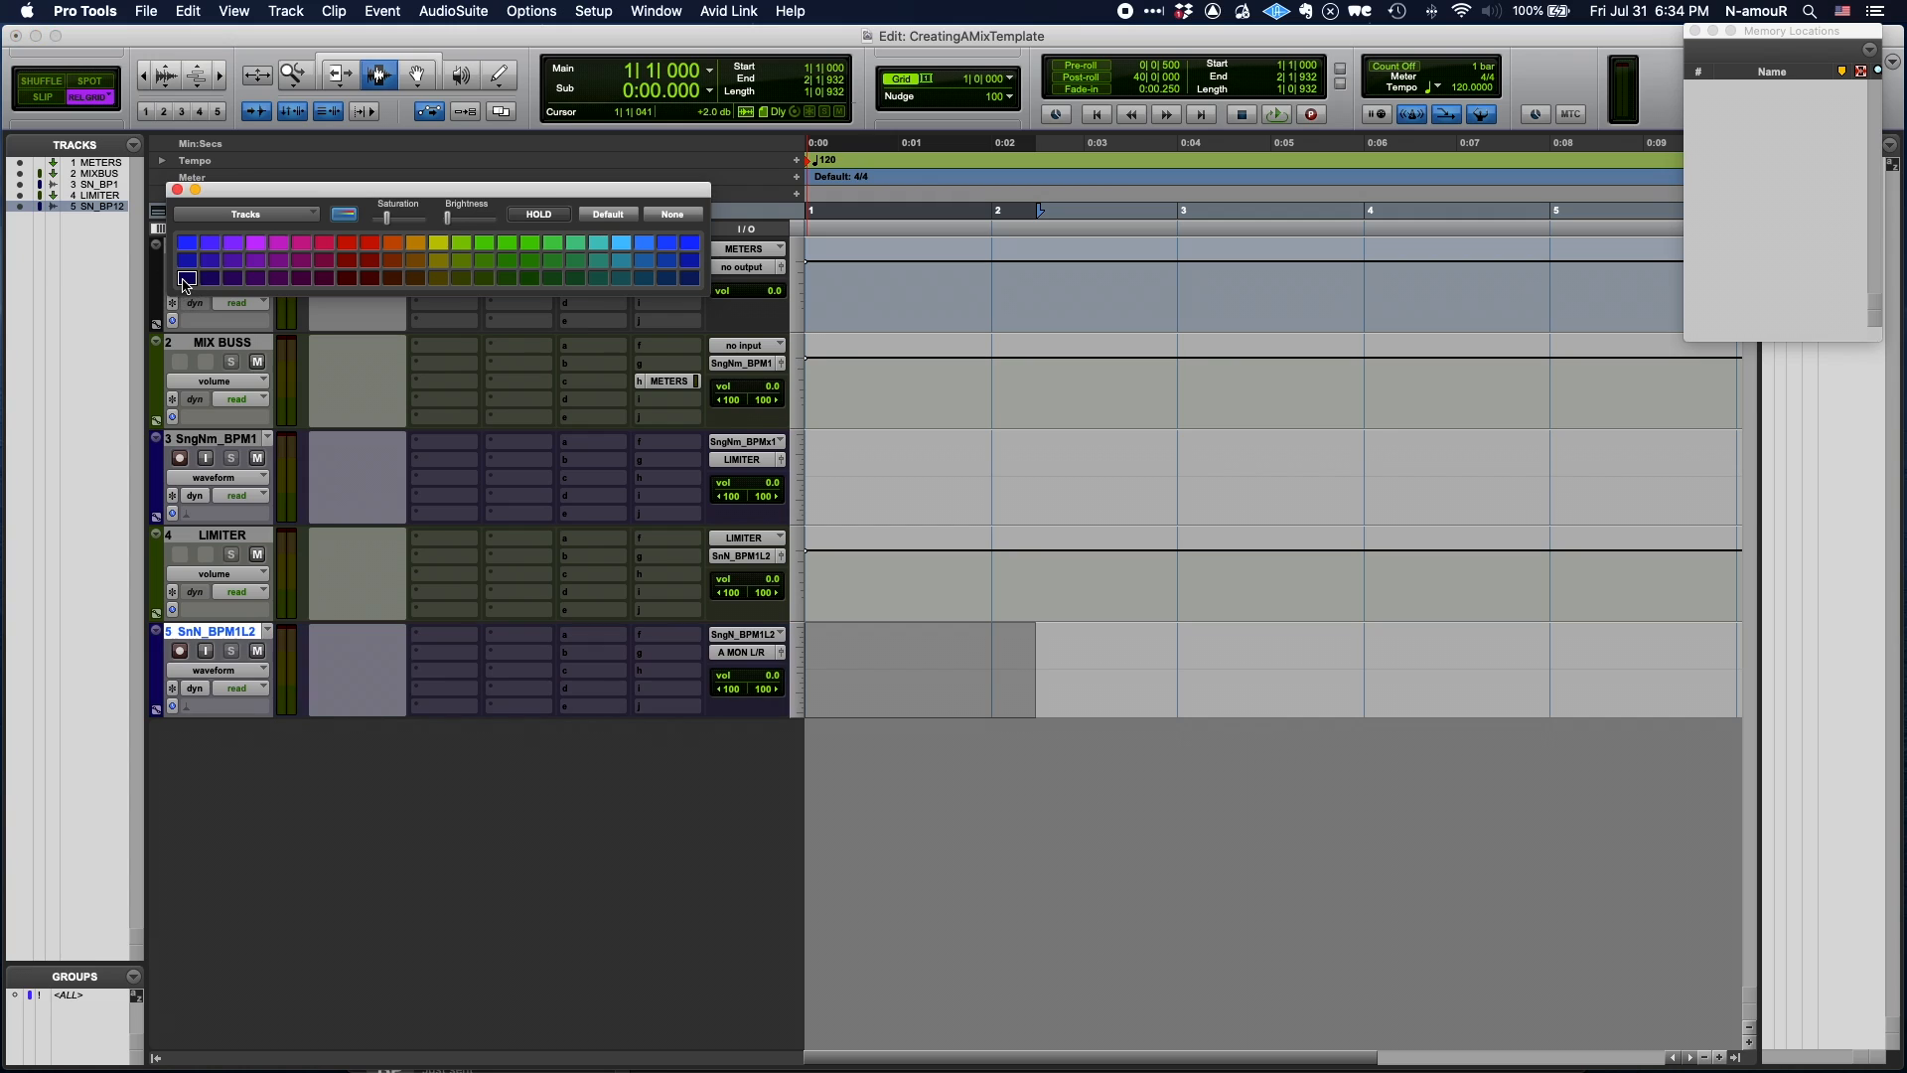
- Colour the LIMITER track red
left_click(213, 536)
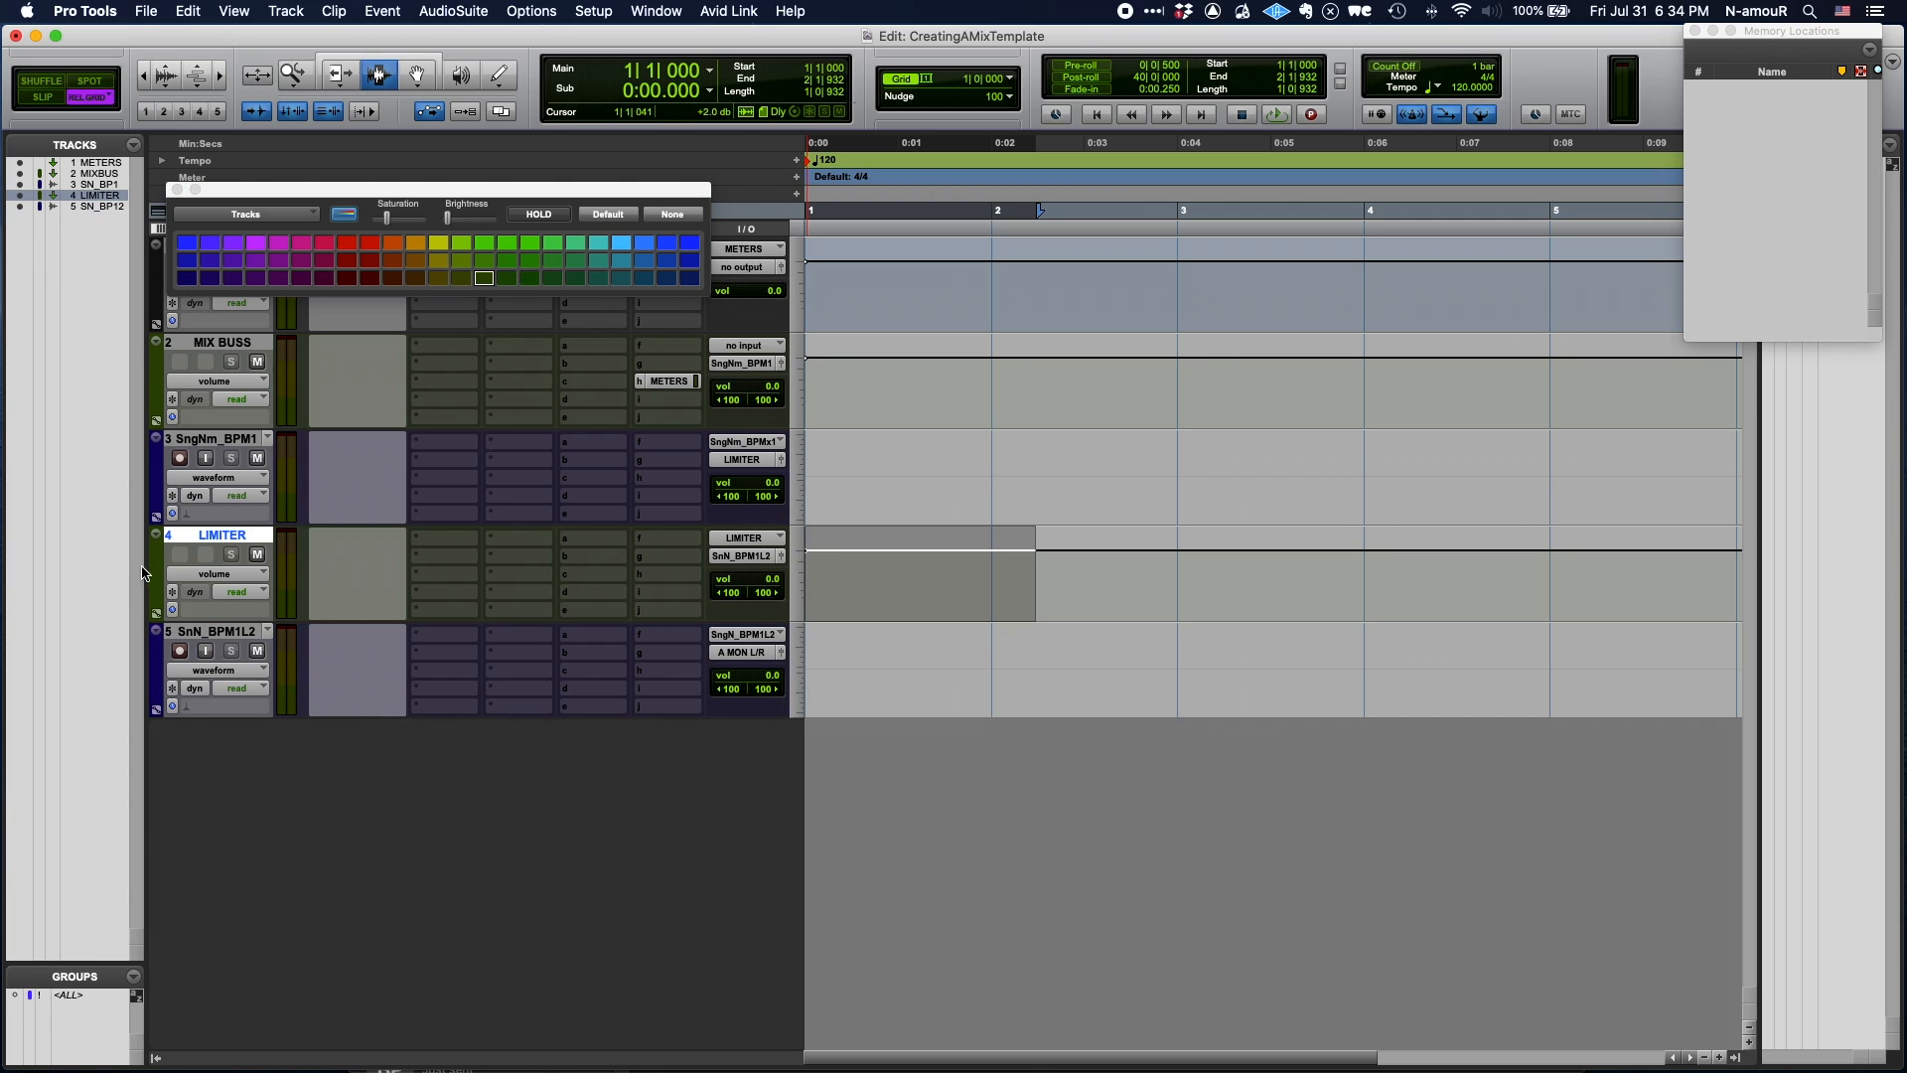
left_click(347, 244)
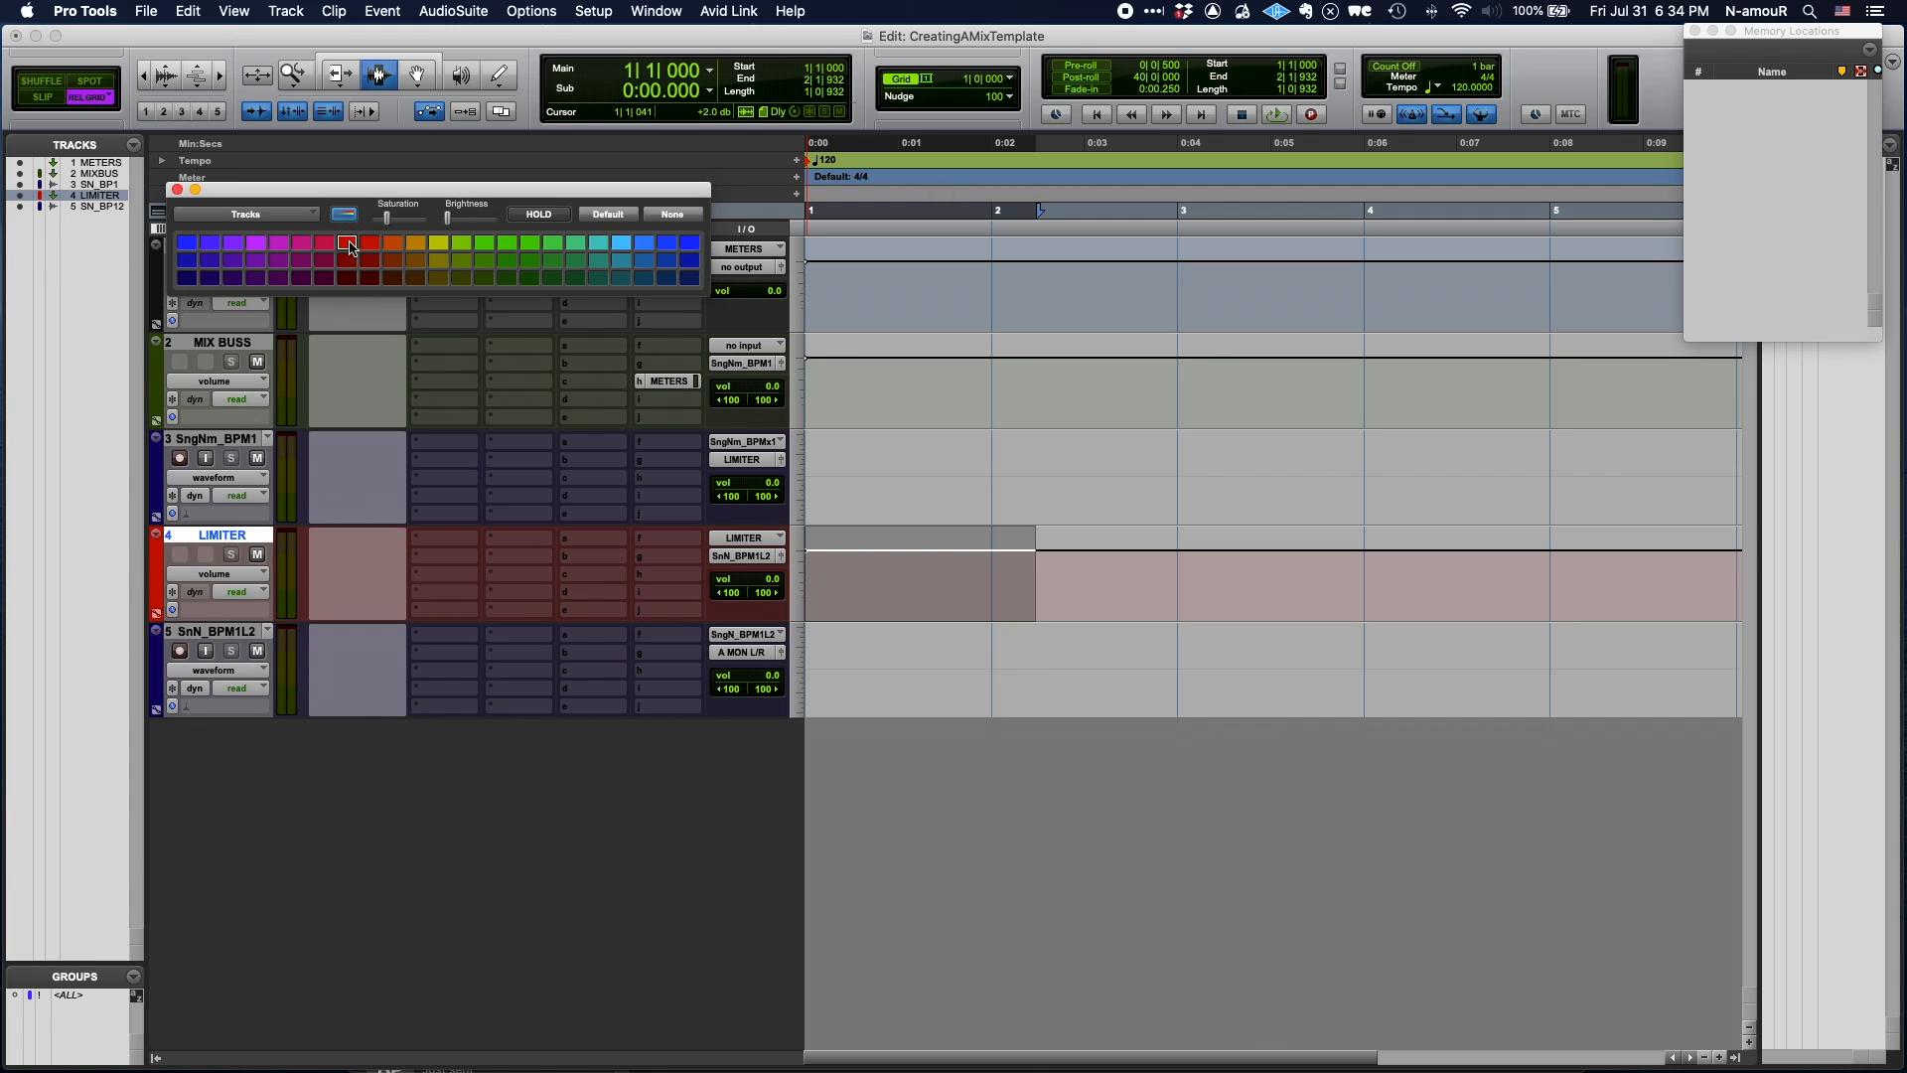
left_click(177, 188)
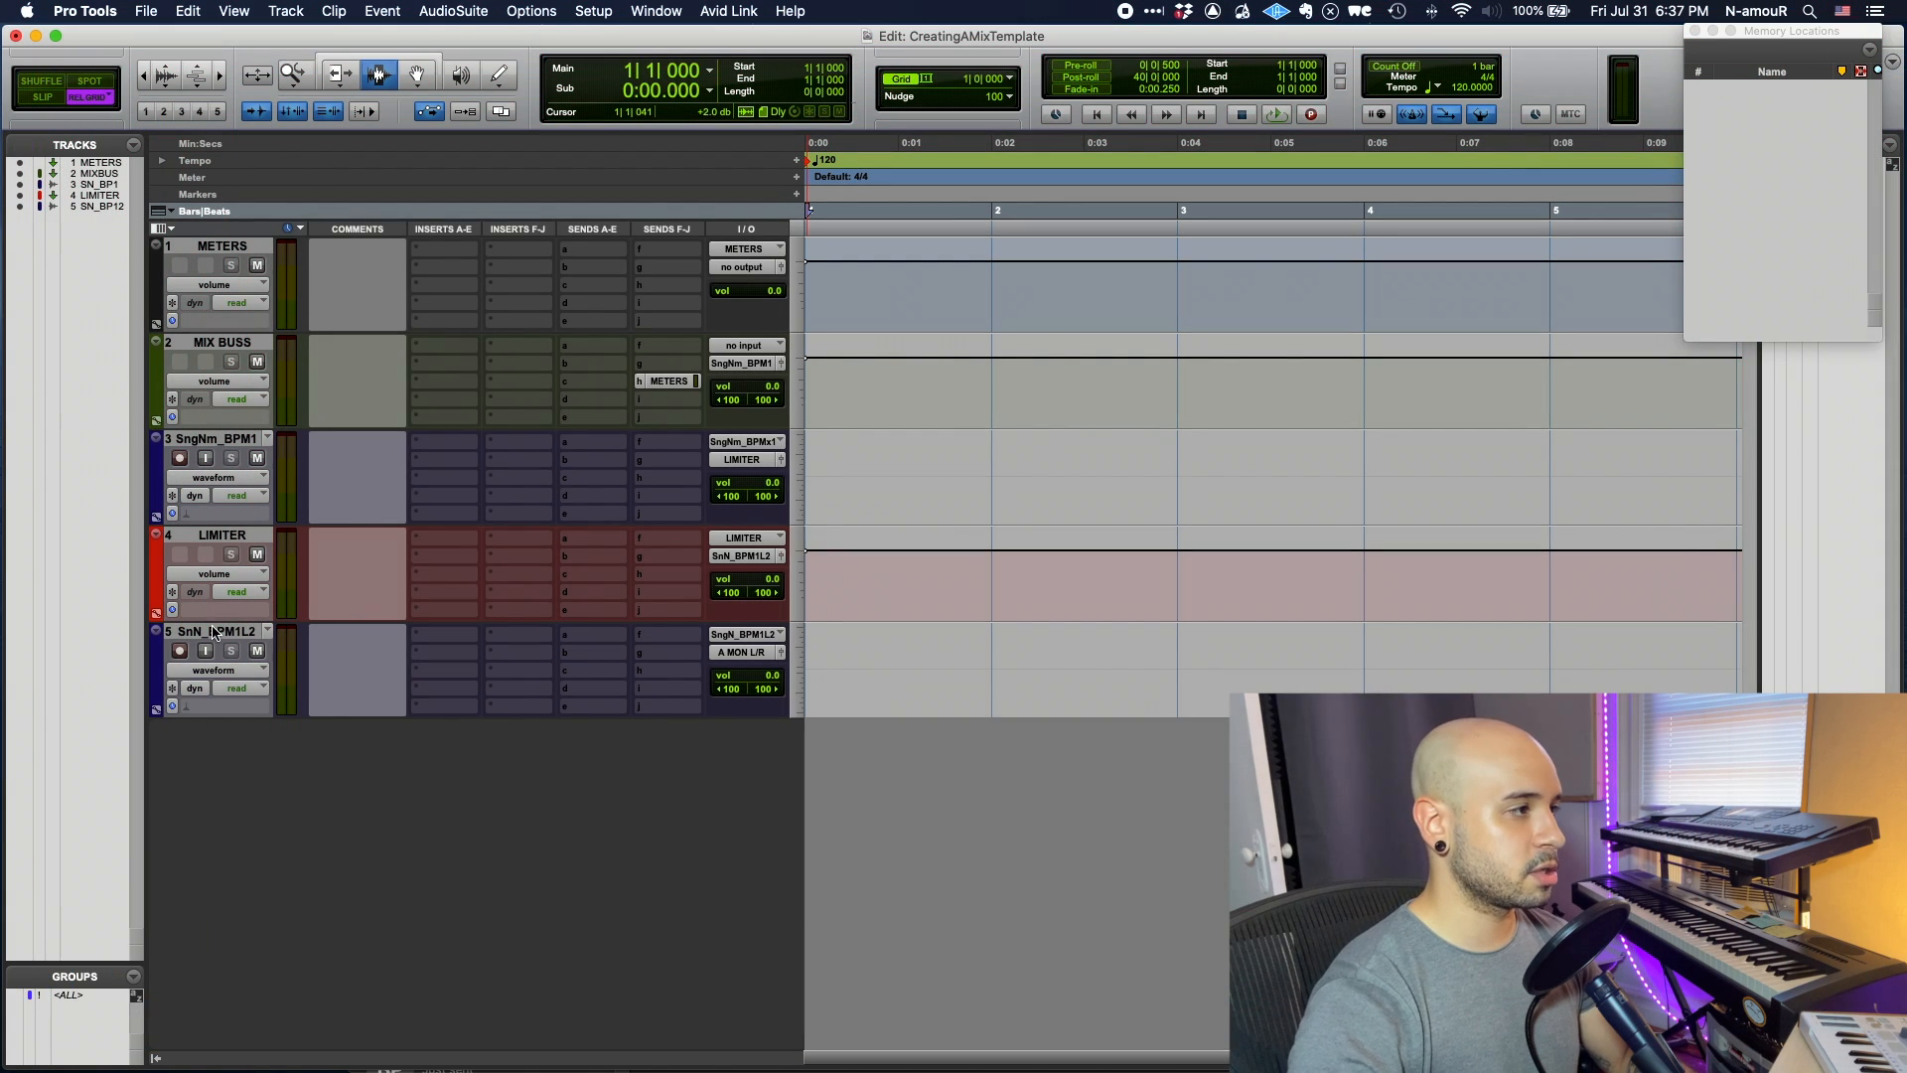
left_click(213, 632)
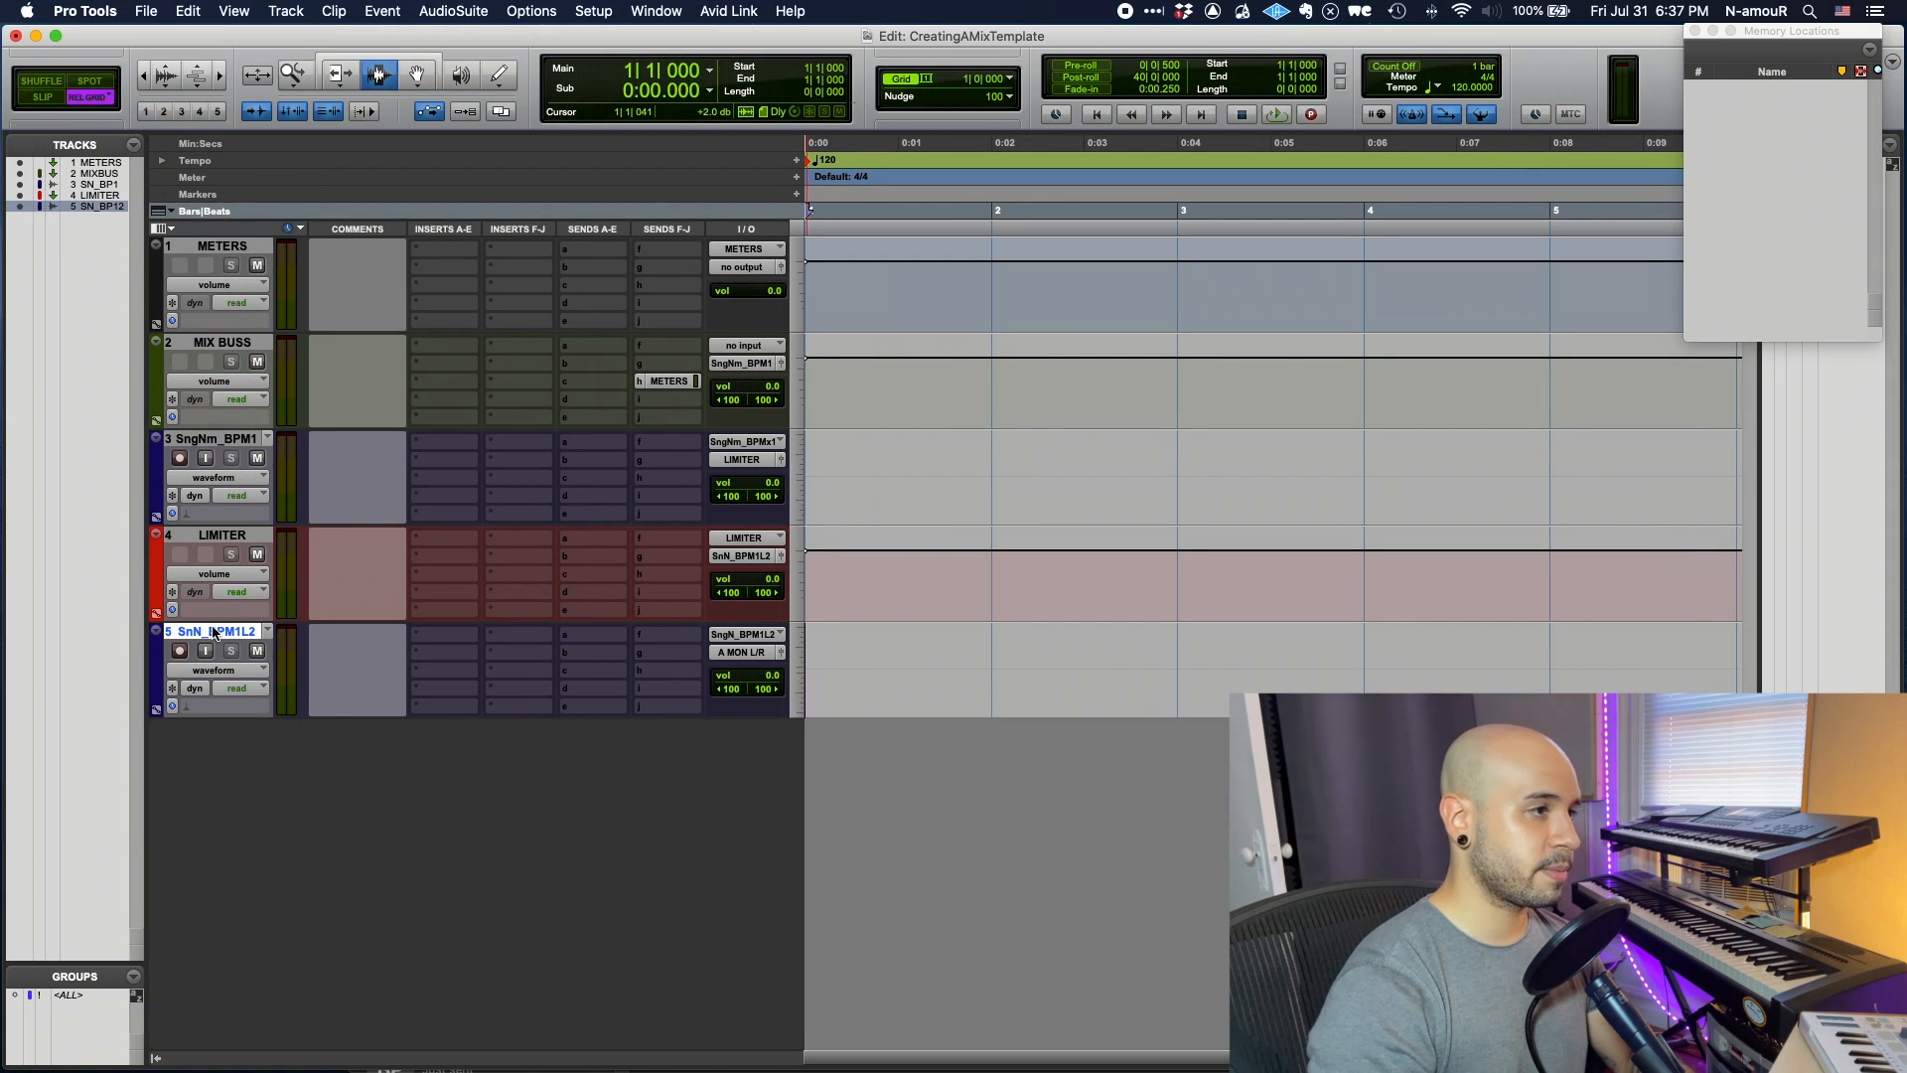
- Add twelve stereo aux input tracks named Grp, numbered Grp 1 to Grp 12
key("shift+super+n")
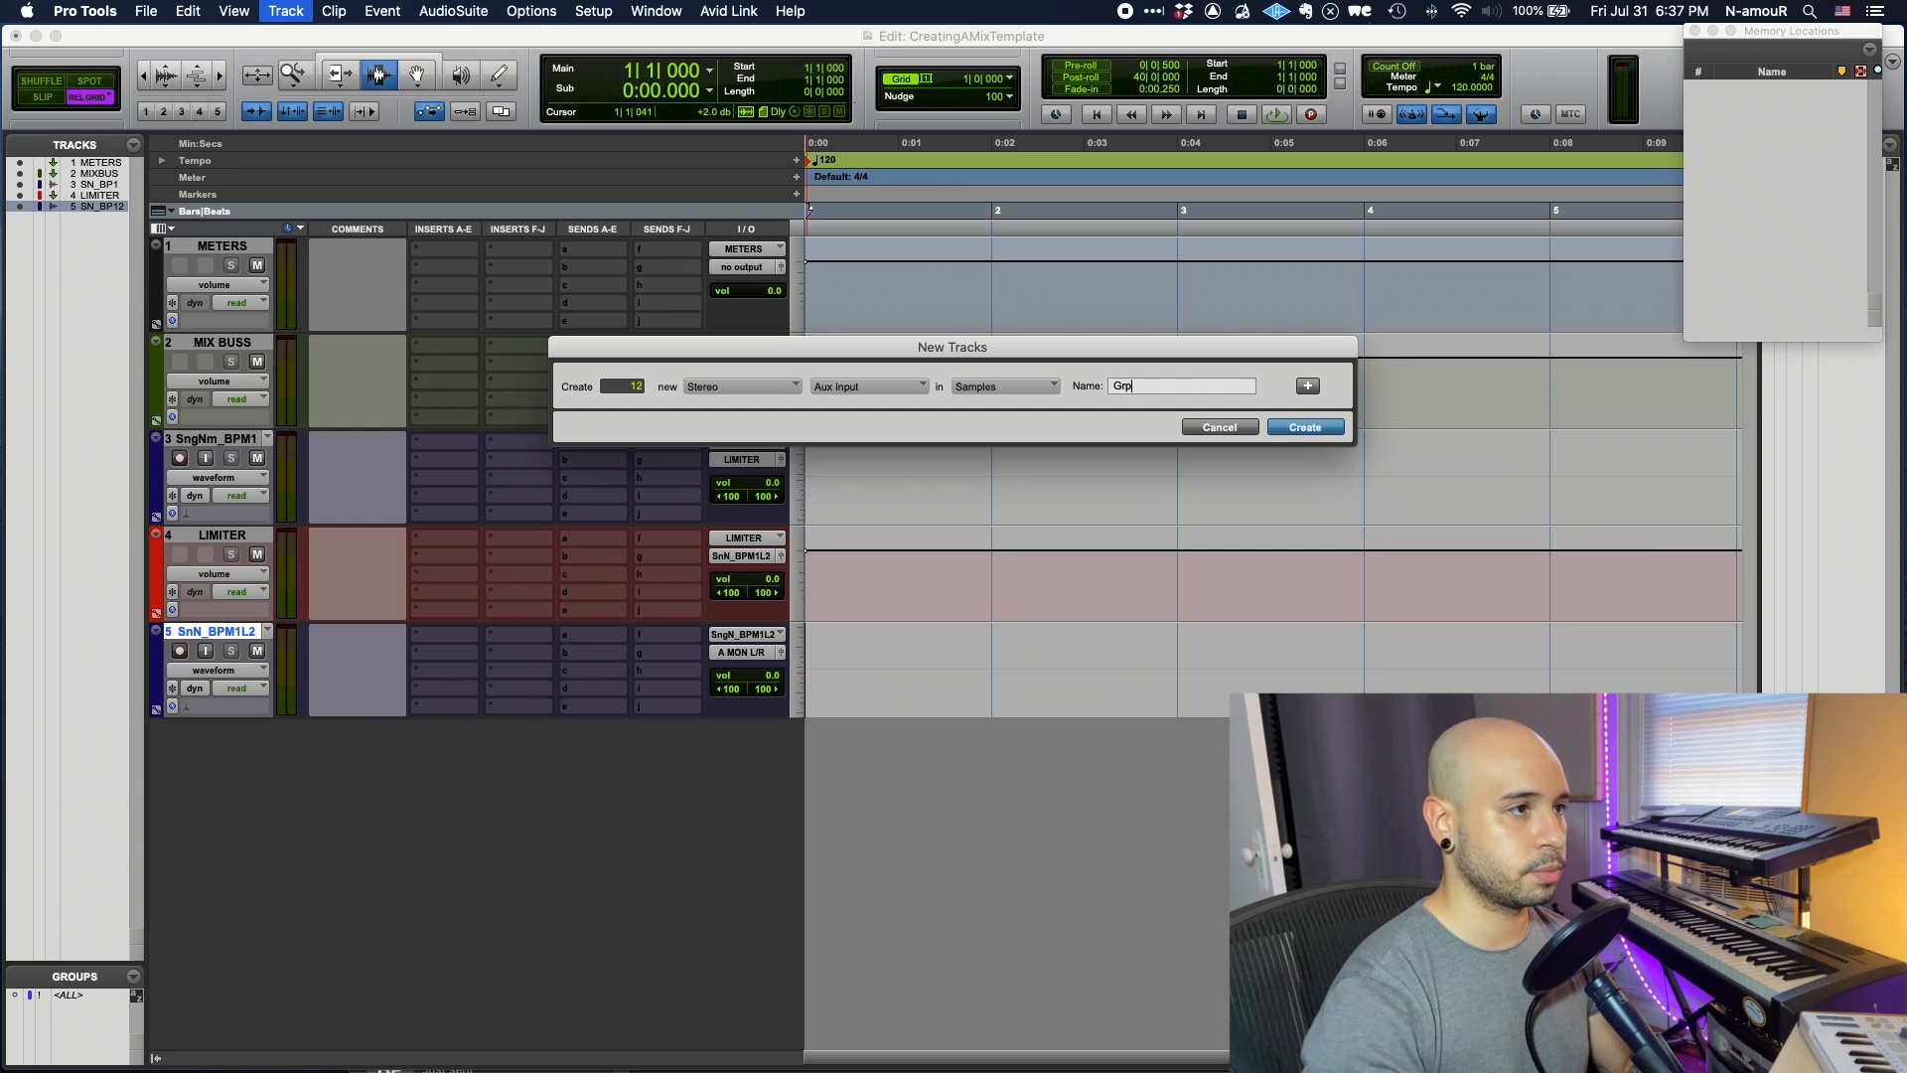
key("Return")
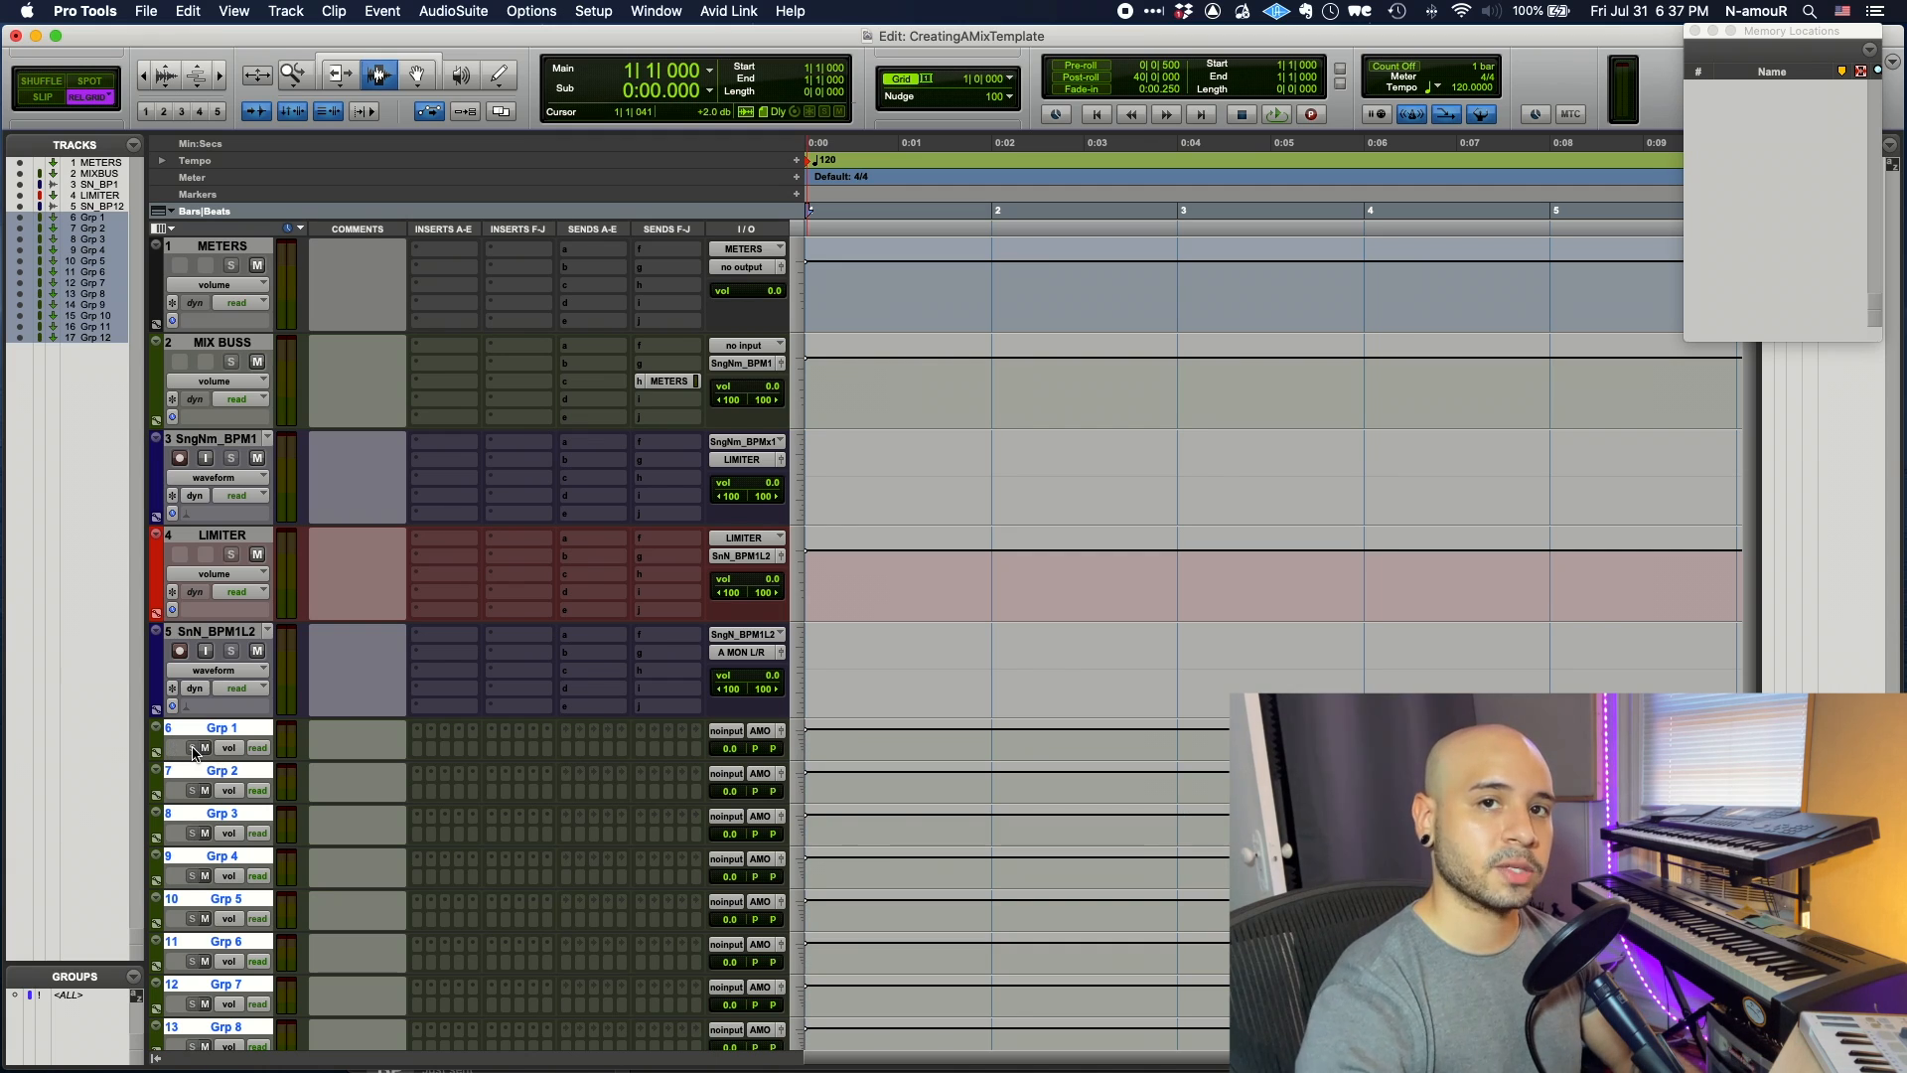
scroll(438, 583, "down", 5)
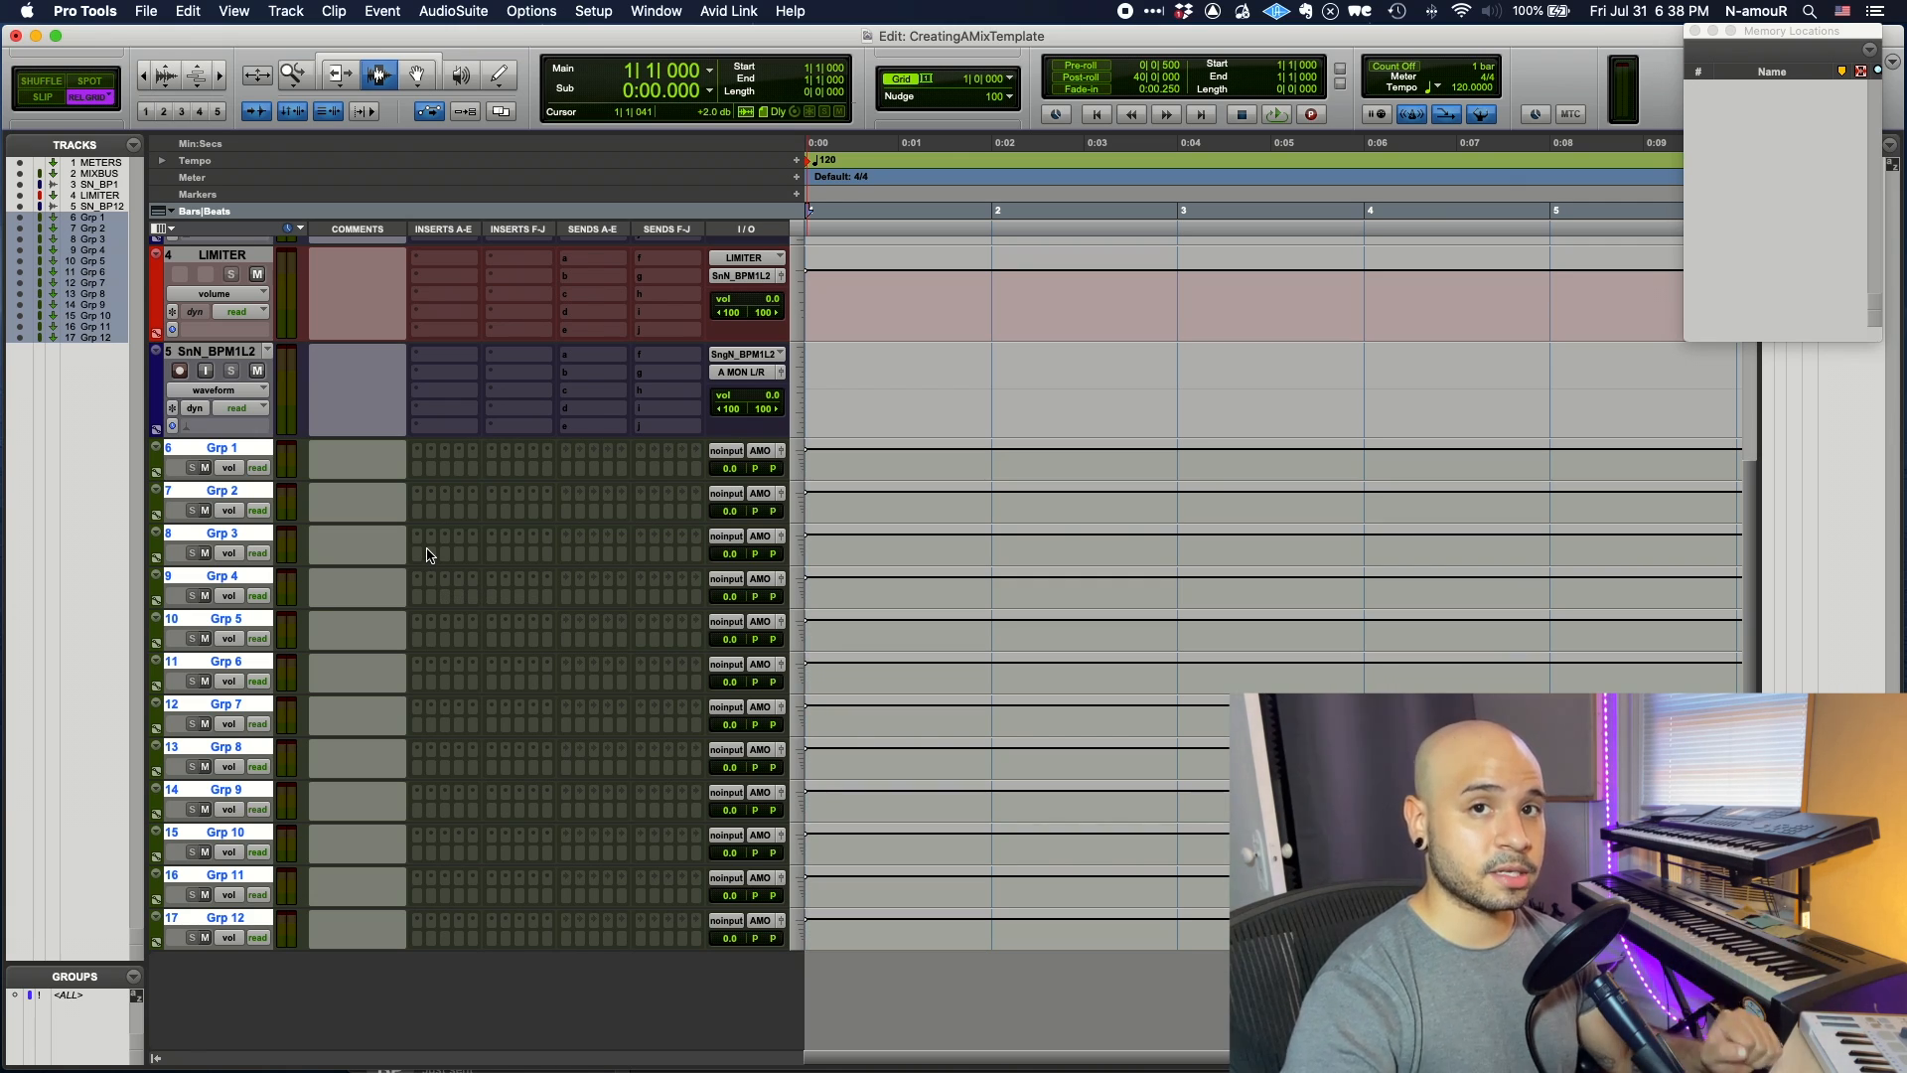
- Rename Grp 1 to Drum Grp and continue renaming the aux tracks through Voc FX Grp
double_click(196, 449)
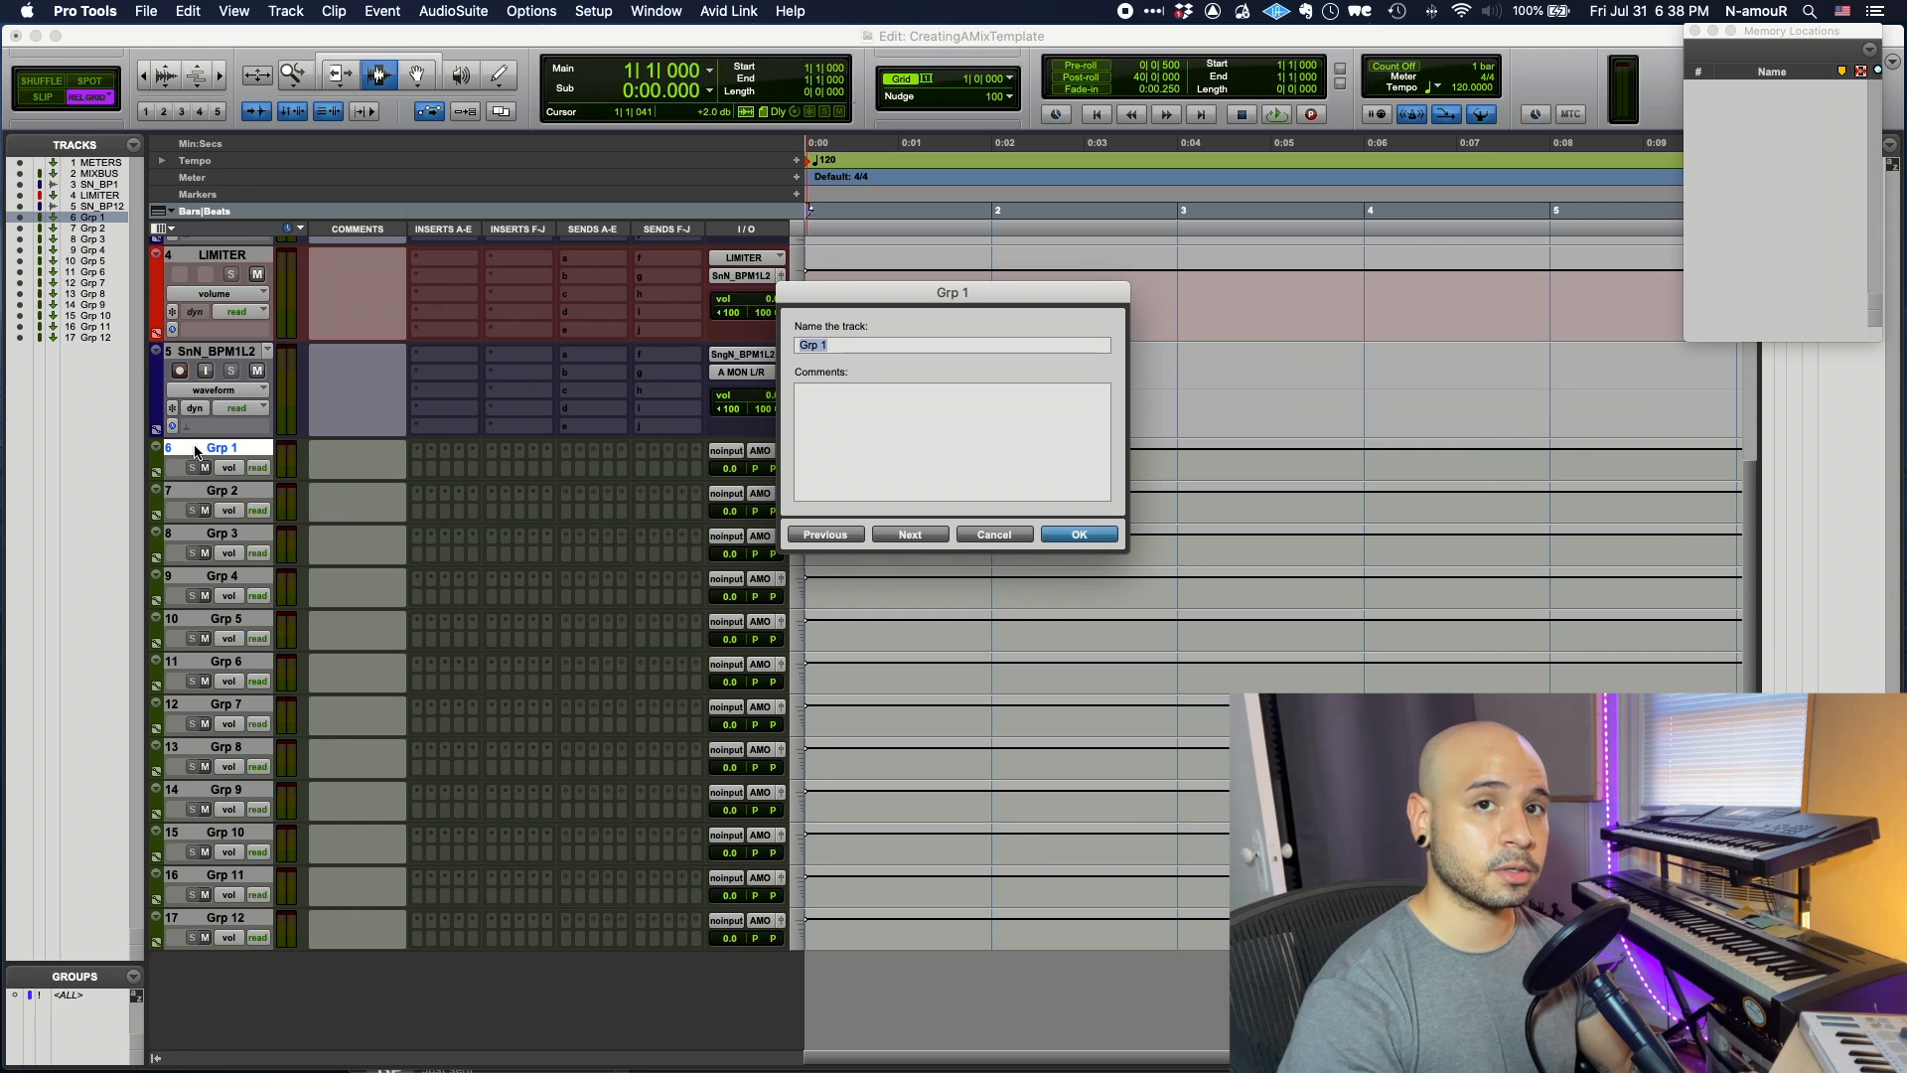
key("super+Right")
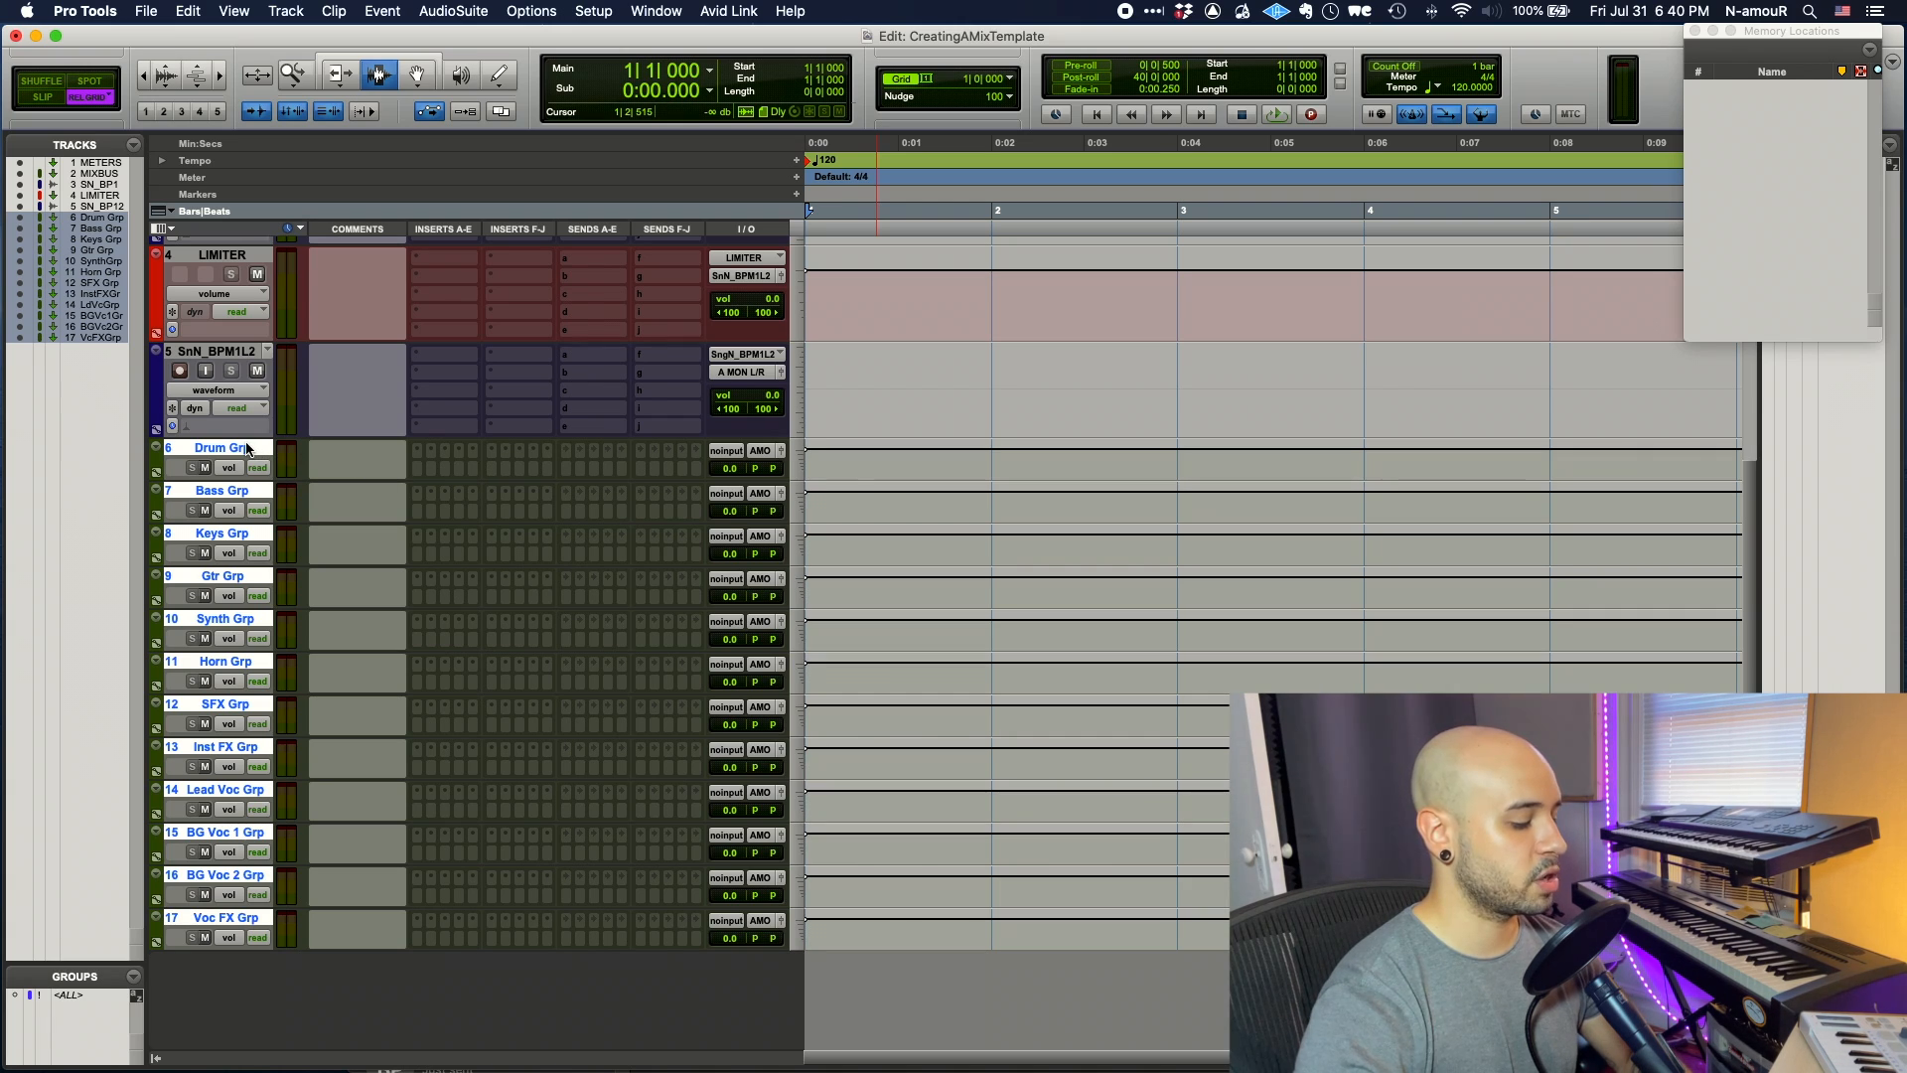
left_click(752, 451)
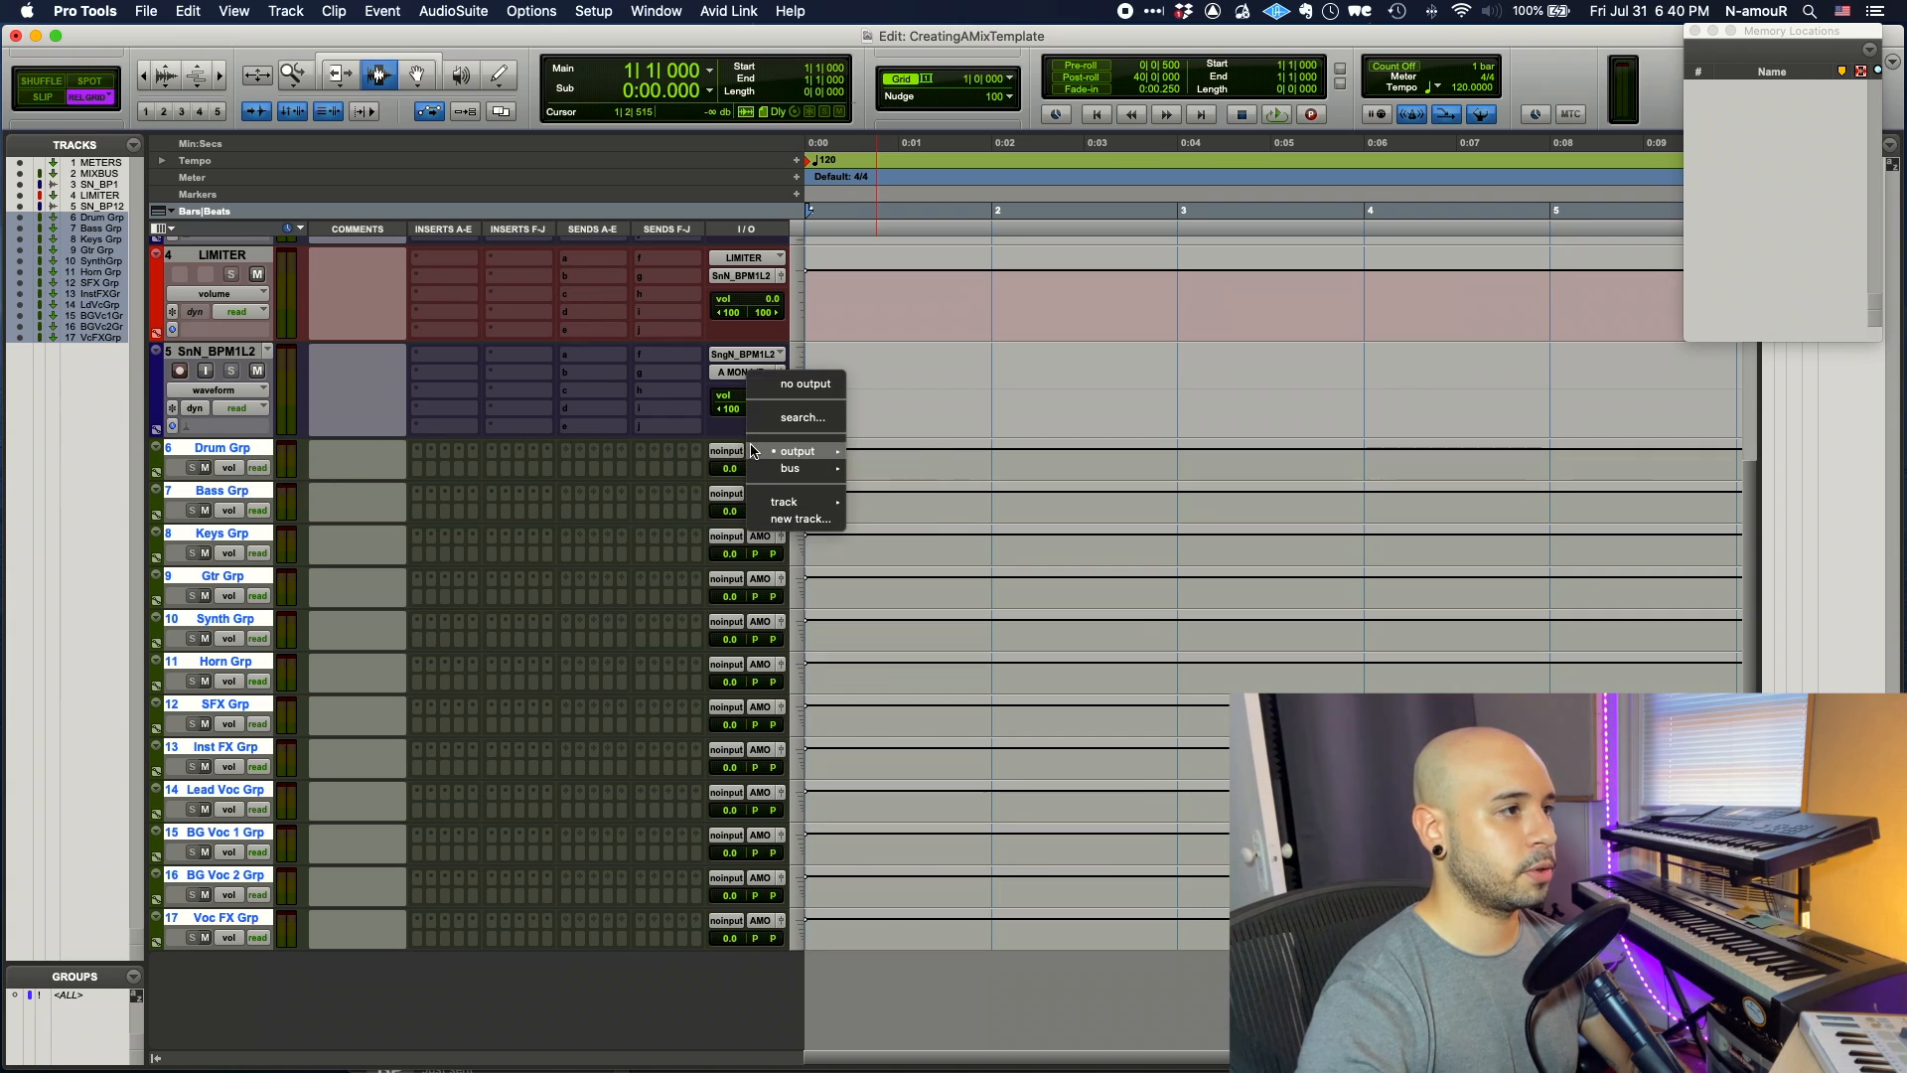
mouse_move(800, 502)
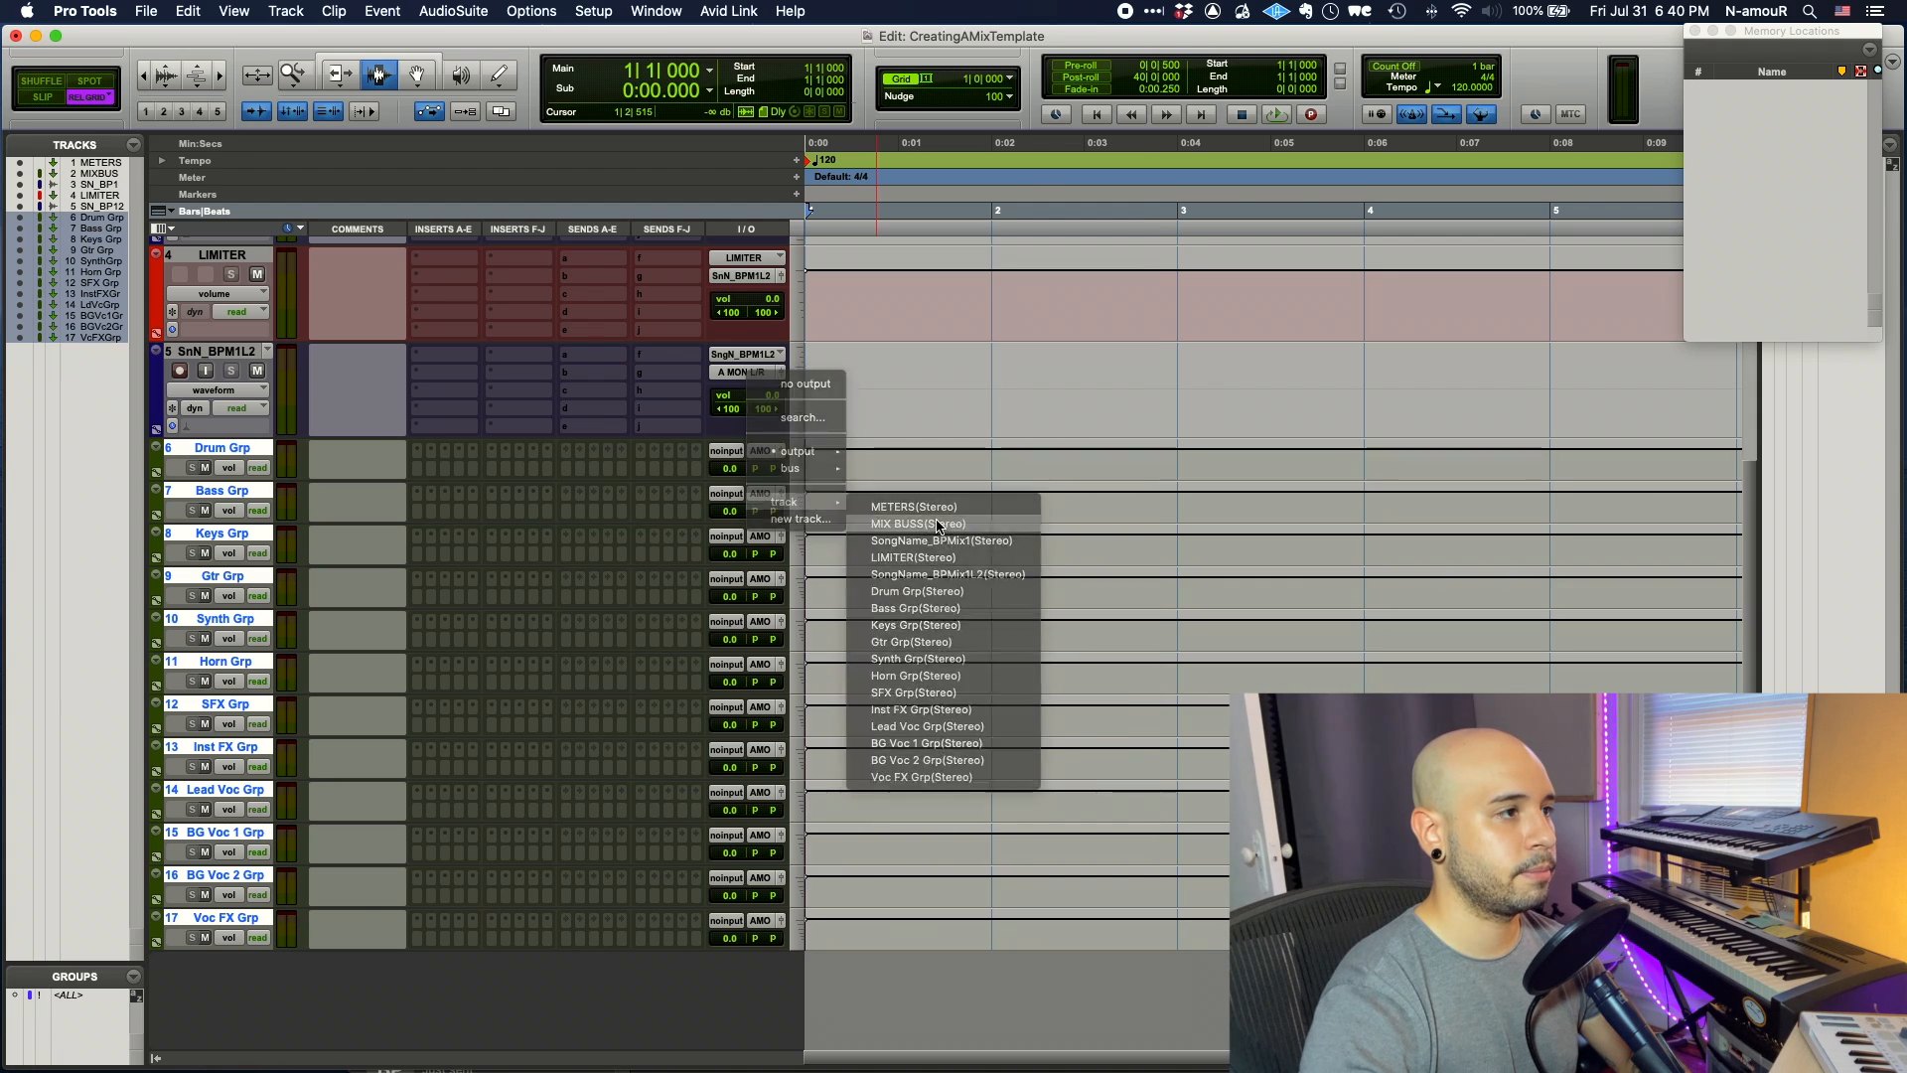
left_click(938, 524)
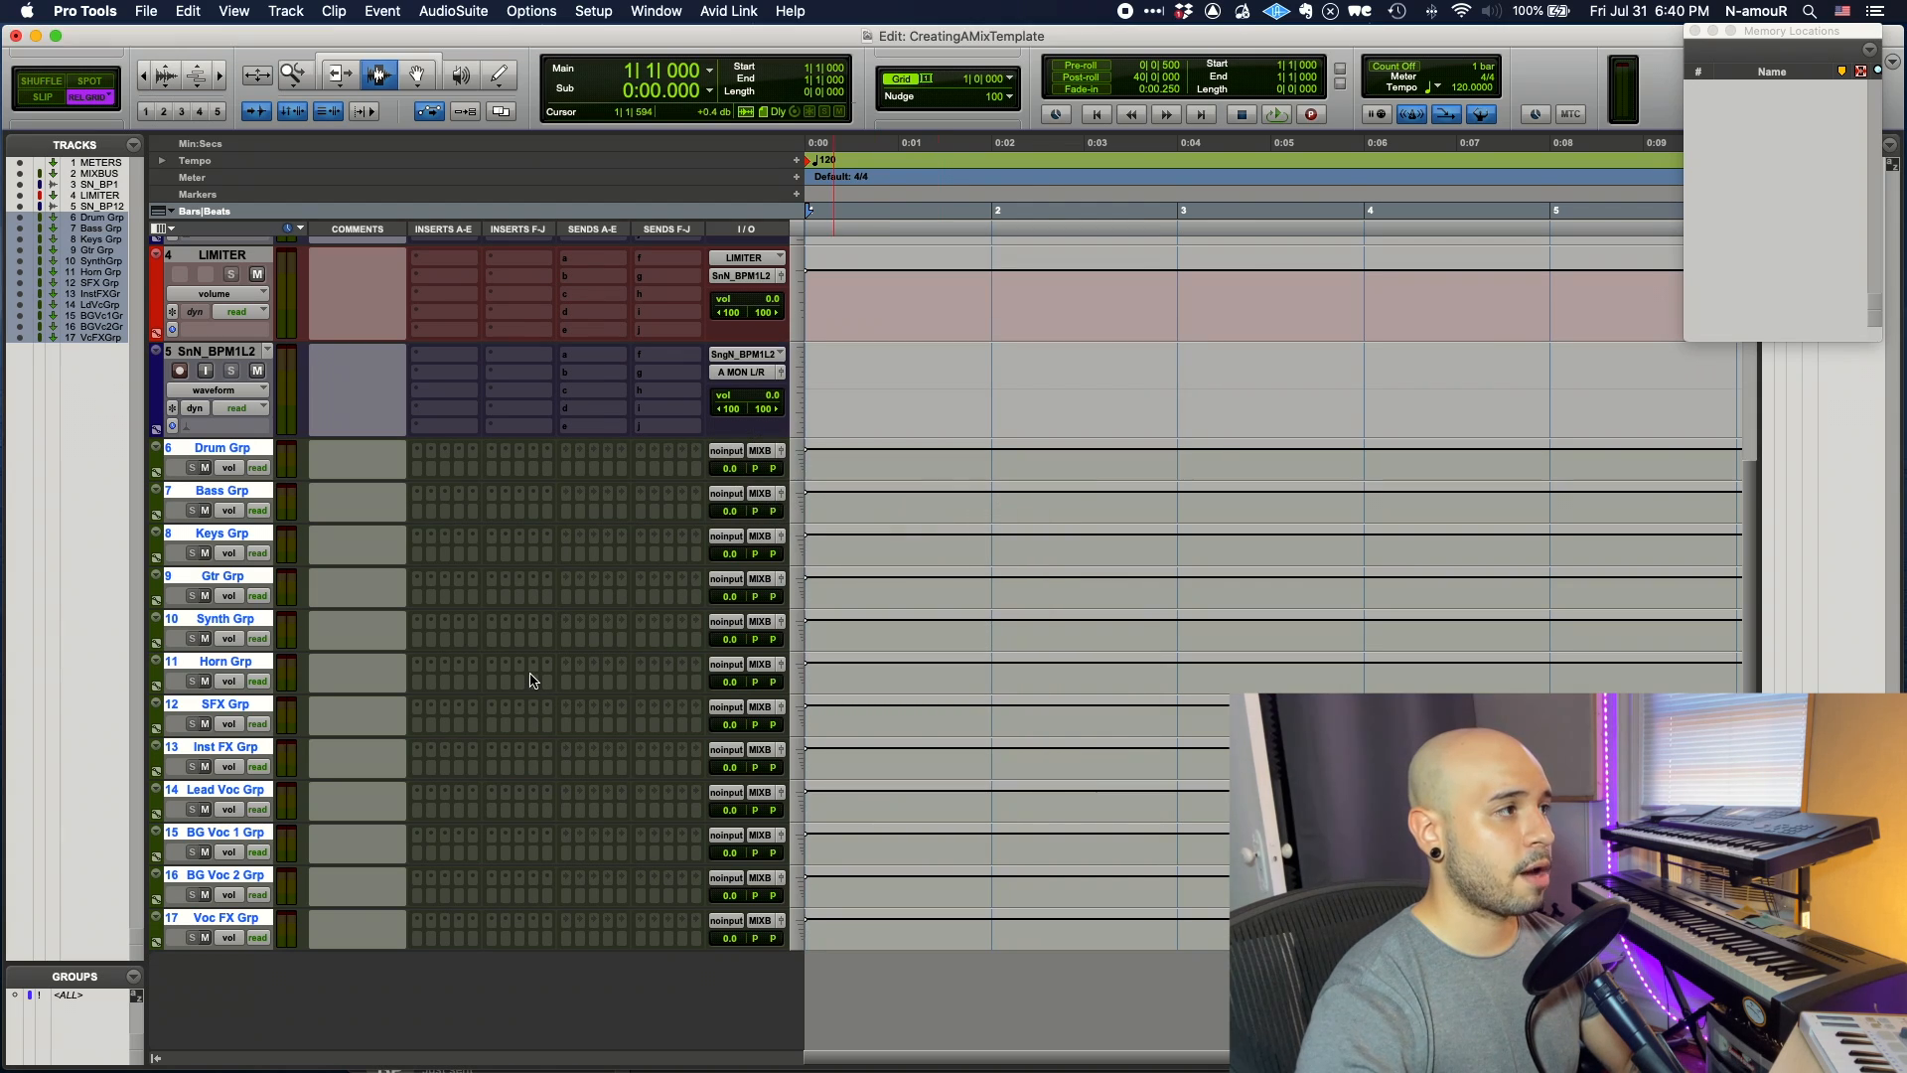
scroll(522, 636, "up", 5)
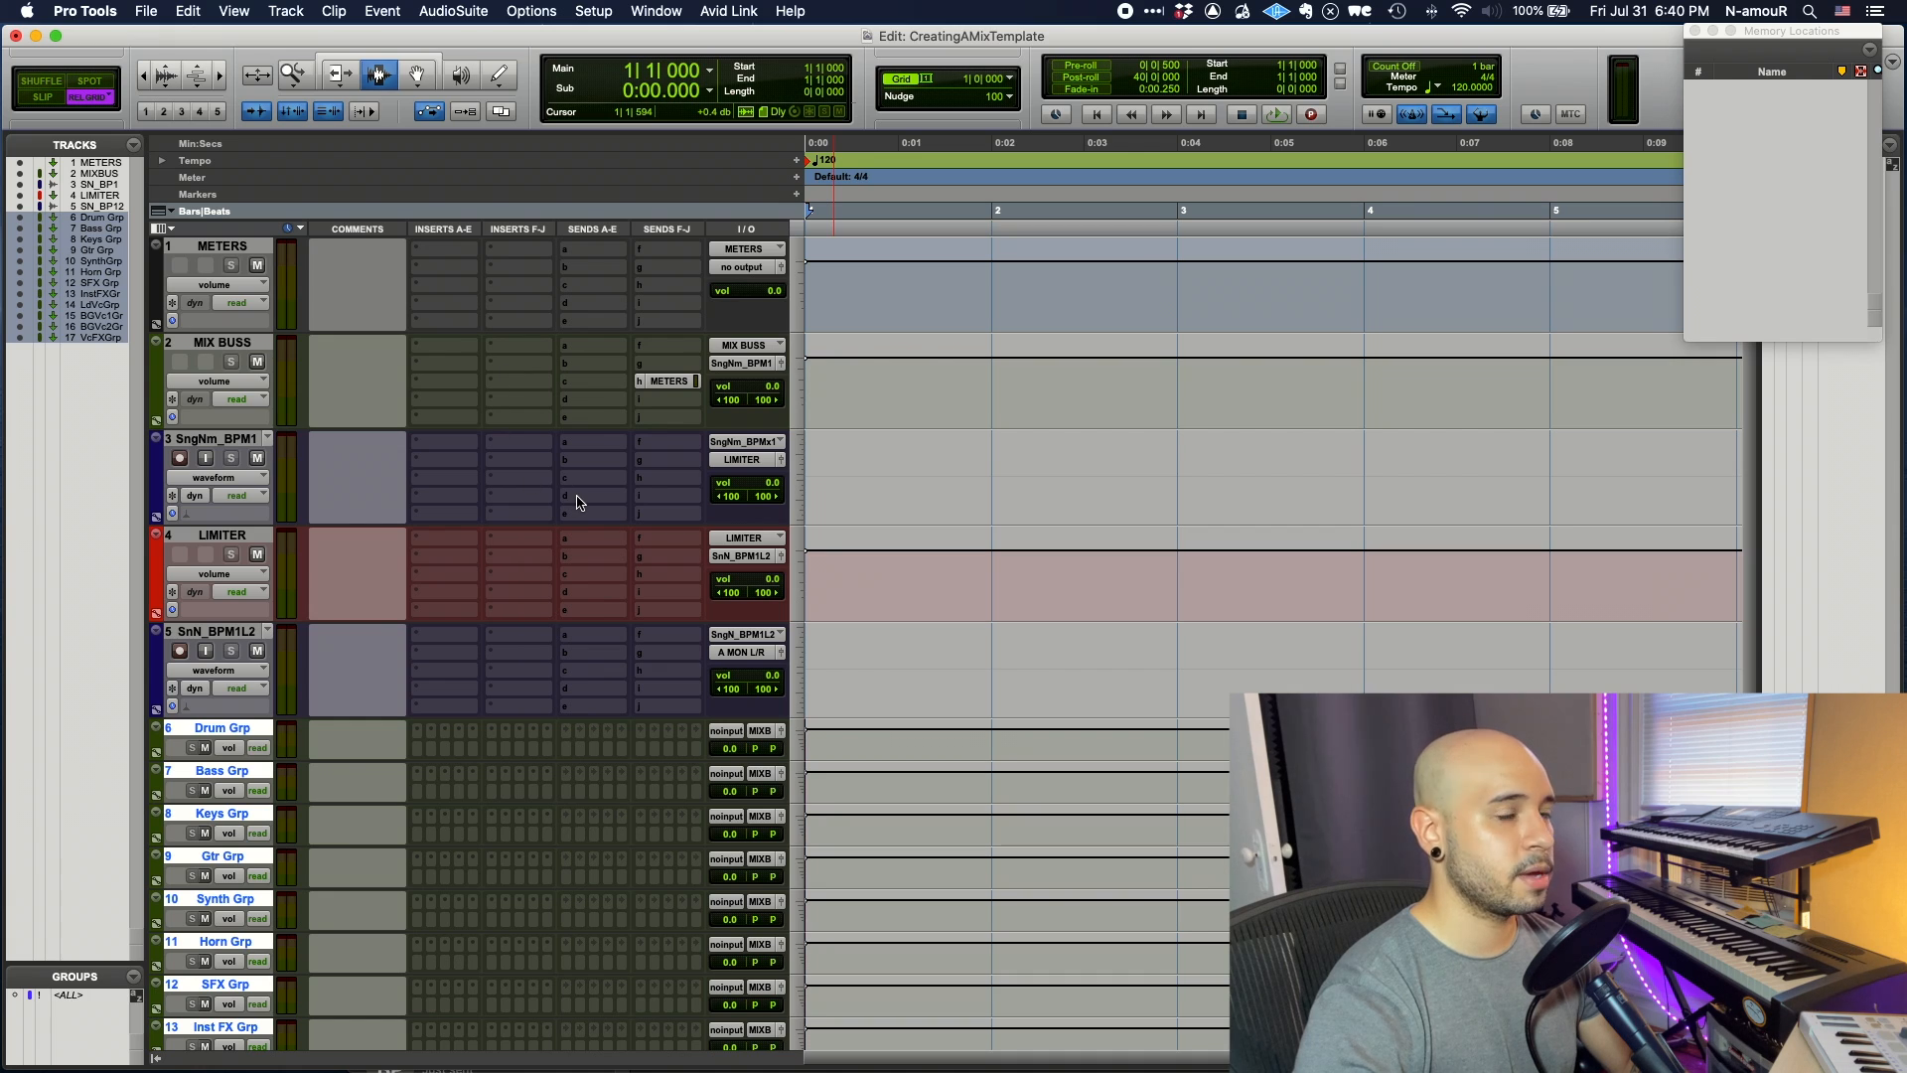
scroll(579, 501, "down", 5)
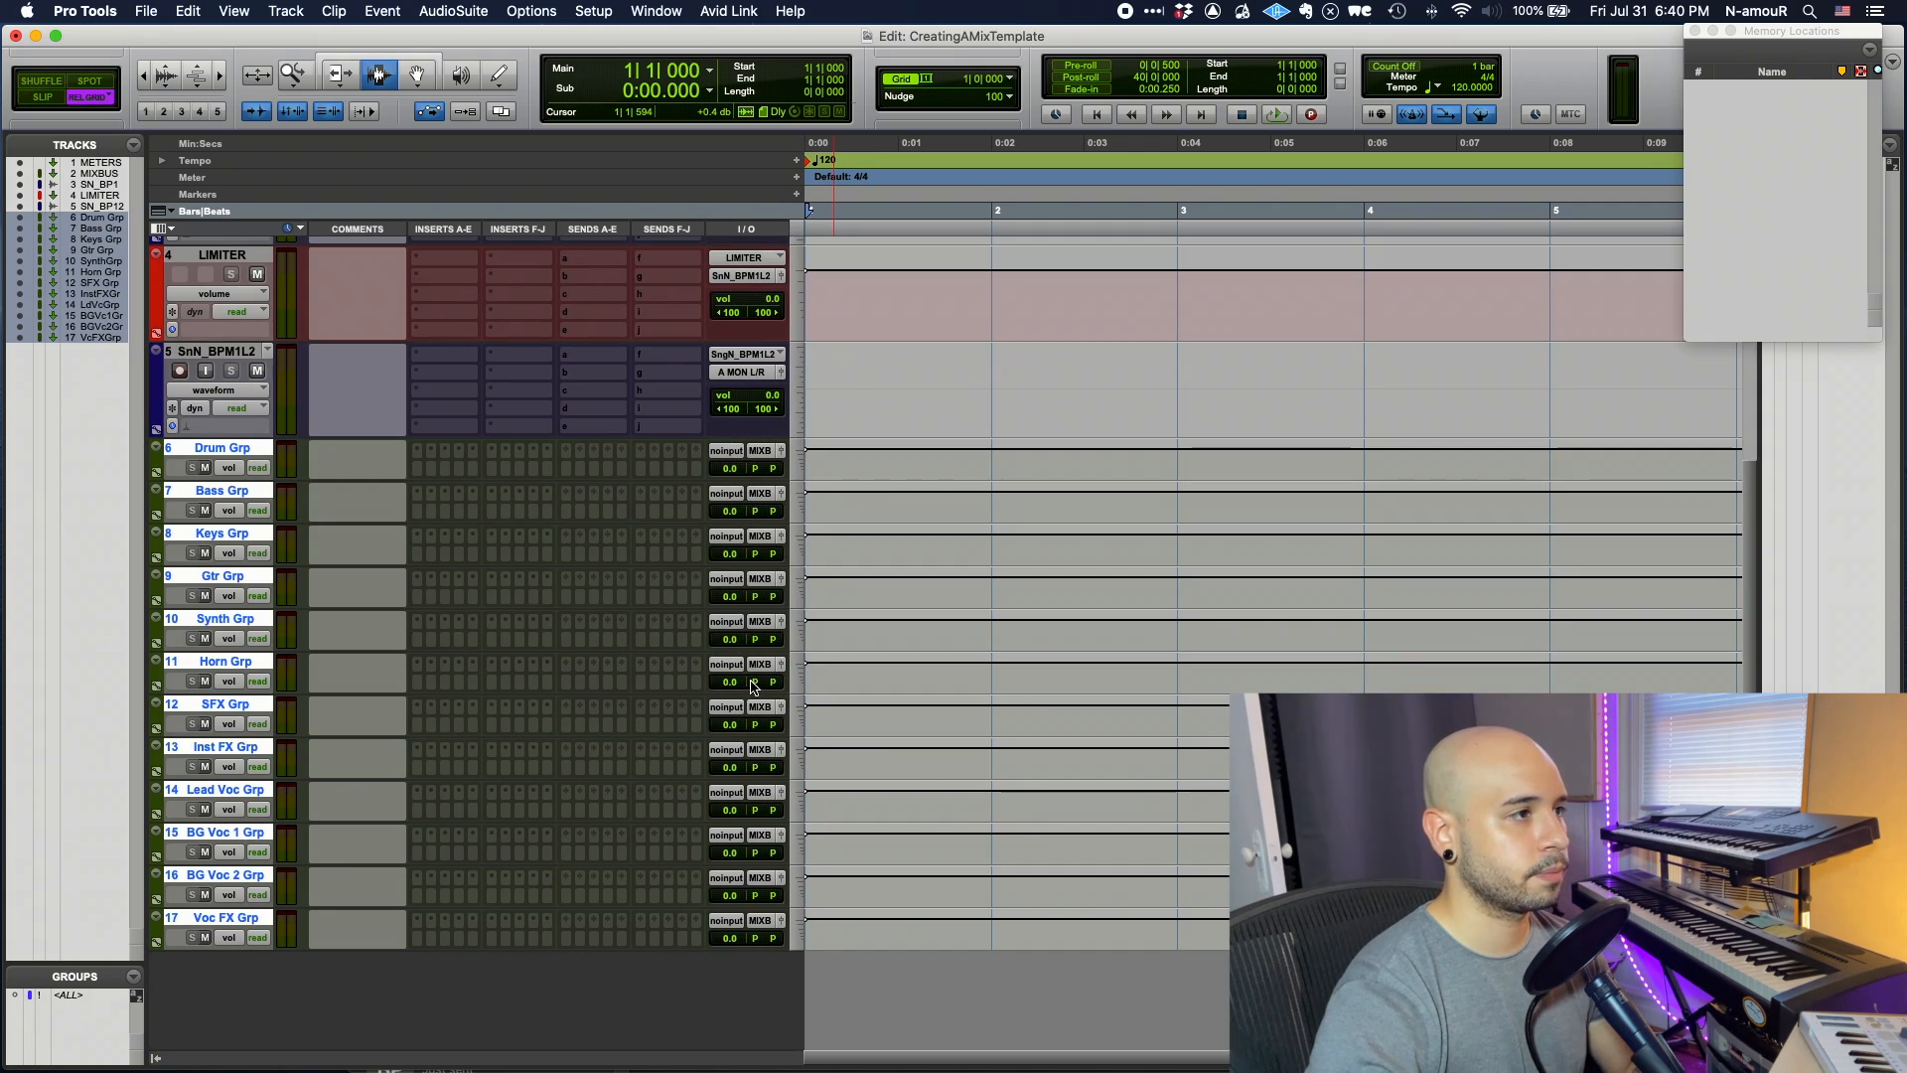
- In I/O Setup, create twelve new stereo bus paths named Grp
left_click(594, 12)
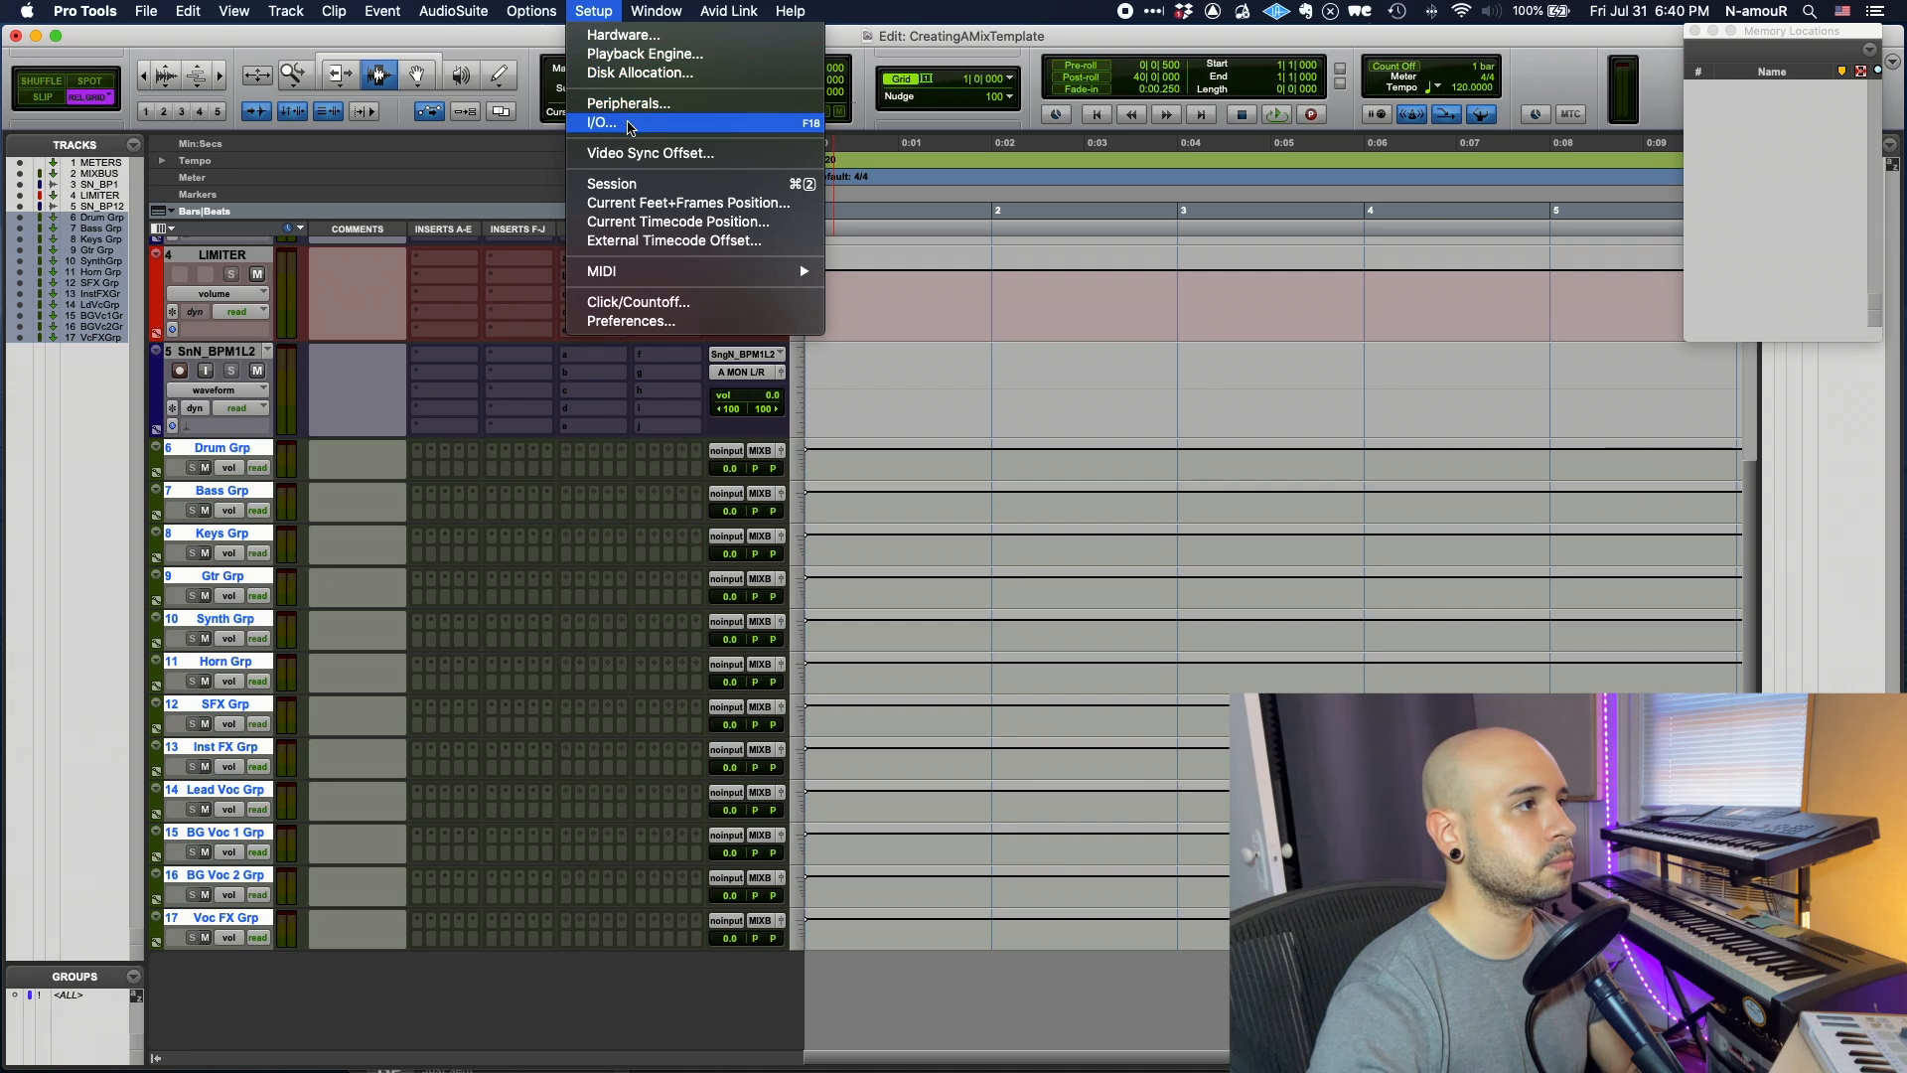
left_click(629, 124)
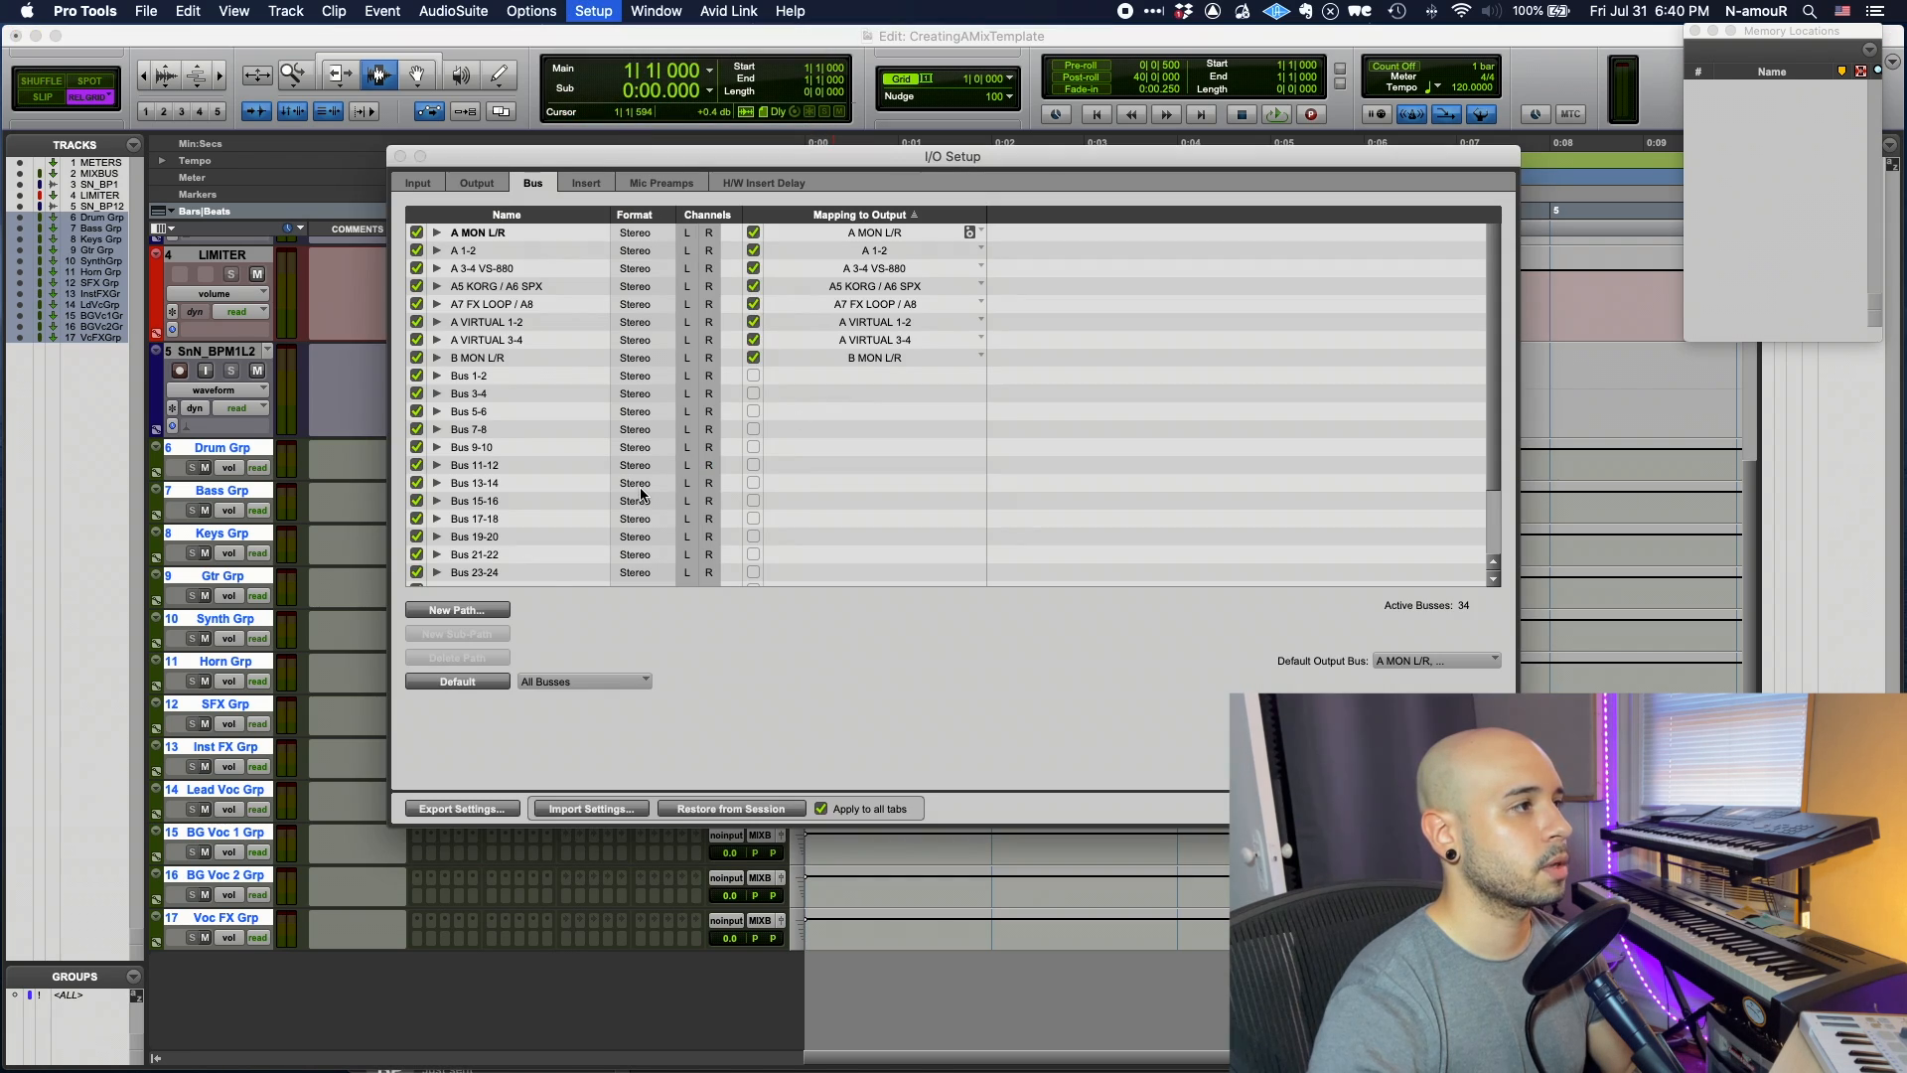
scroll(641, 494, "down", 2)
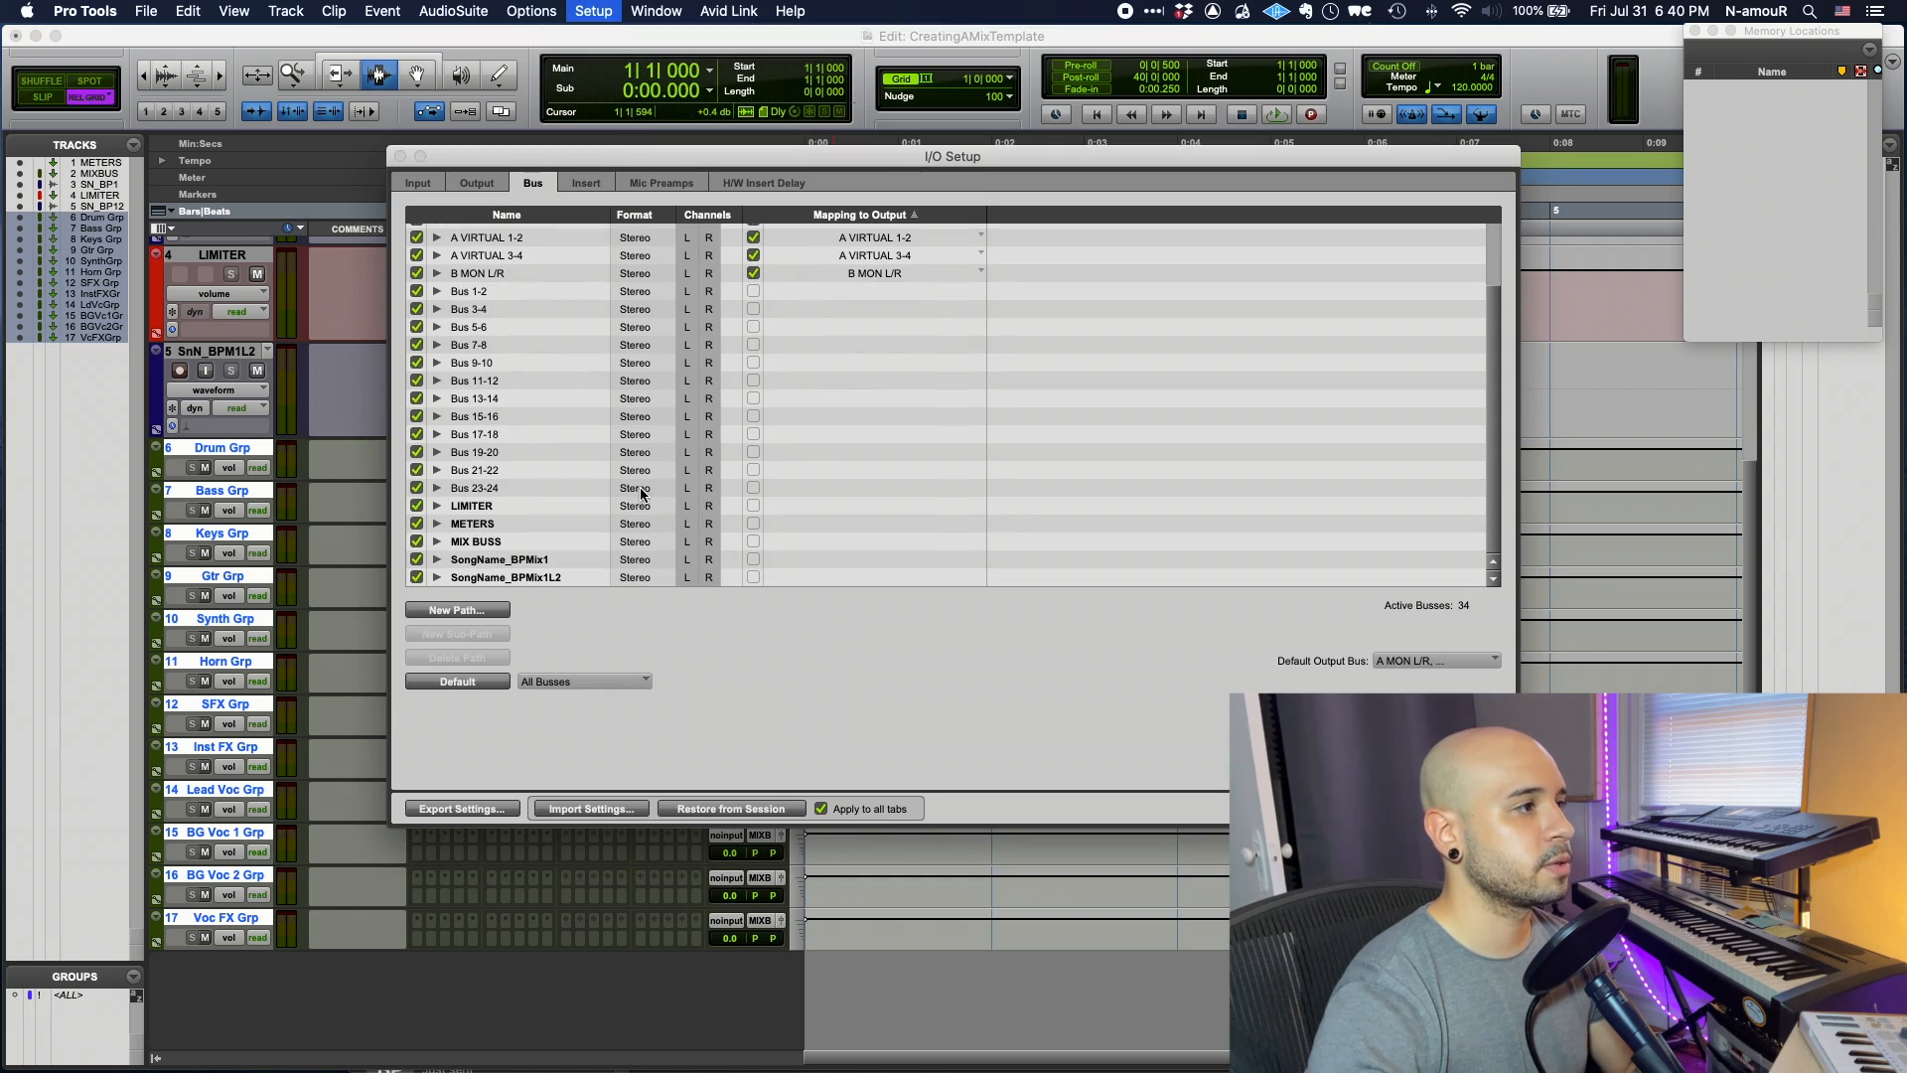
left_click(474, 614)
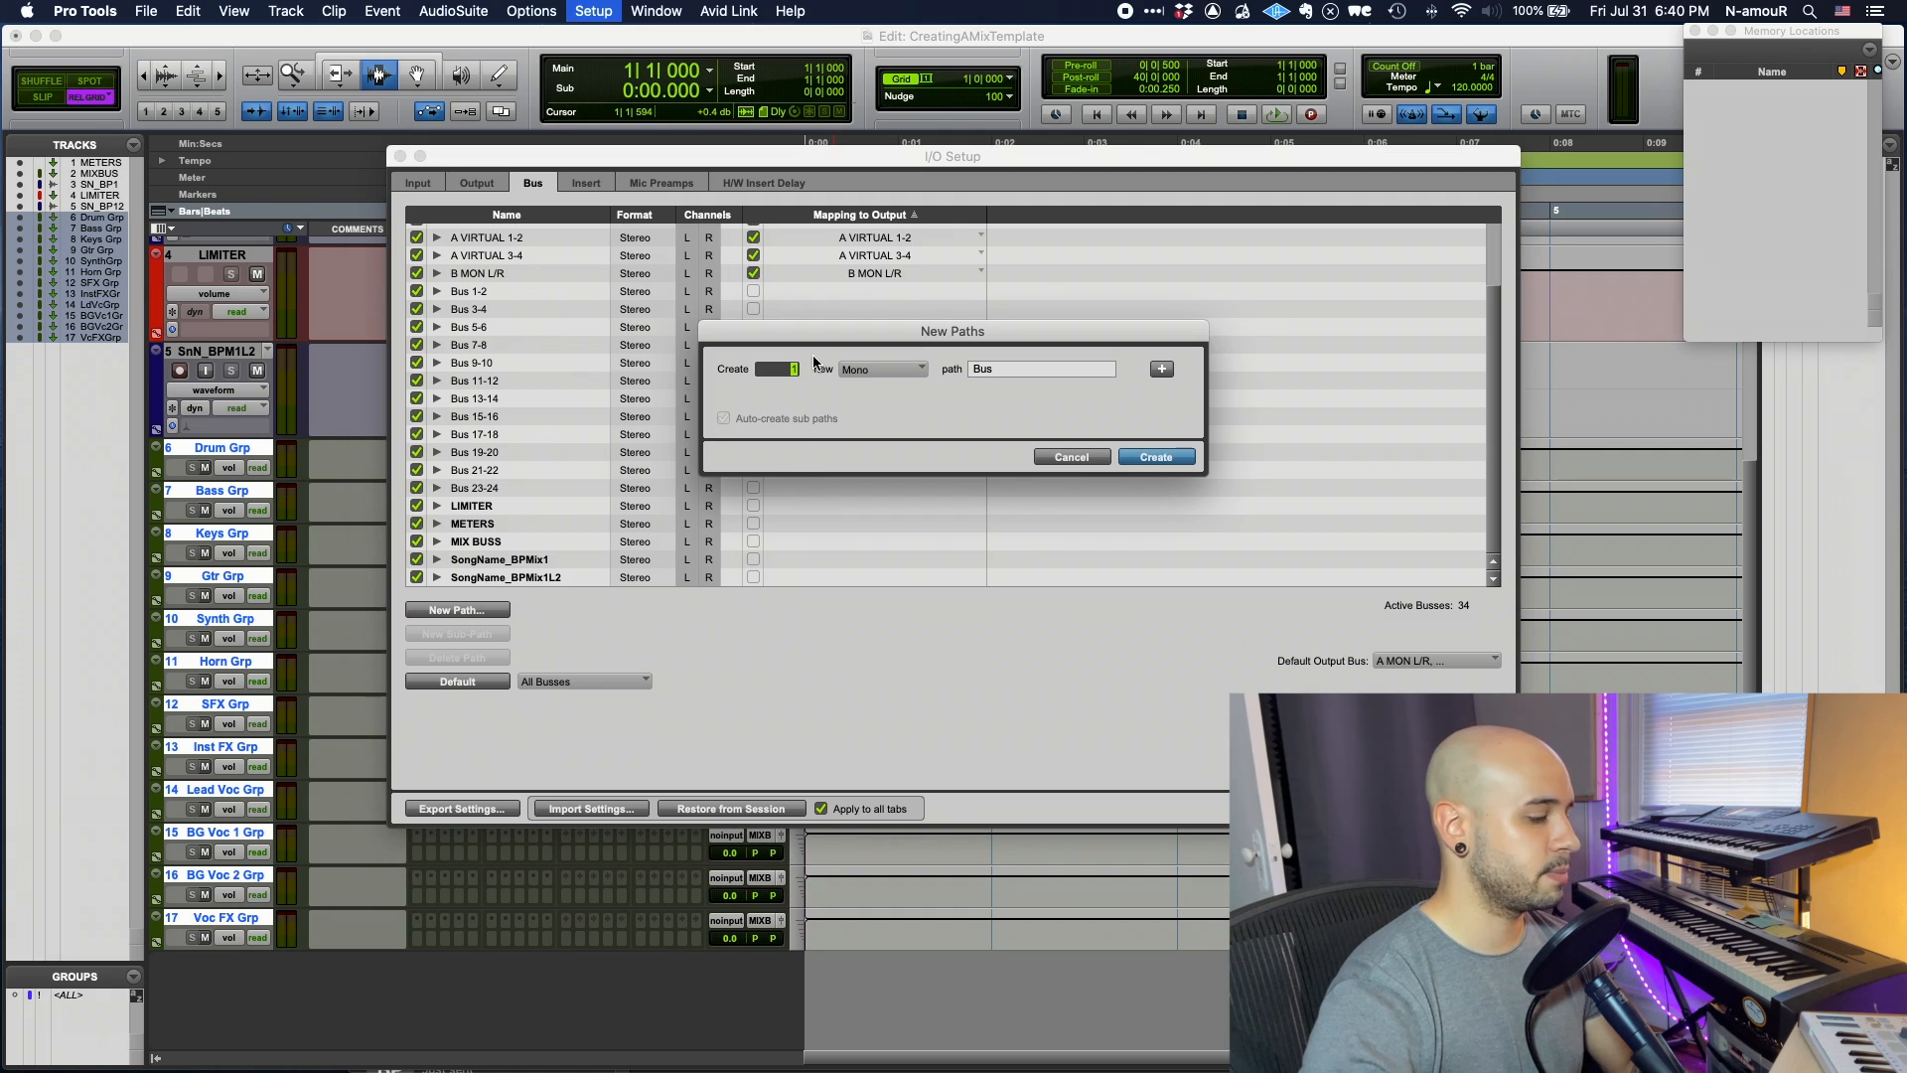
left_click(875, 369)
left_click(886, 390)
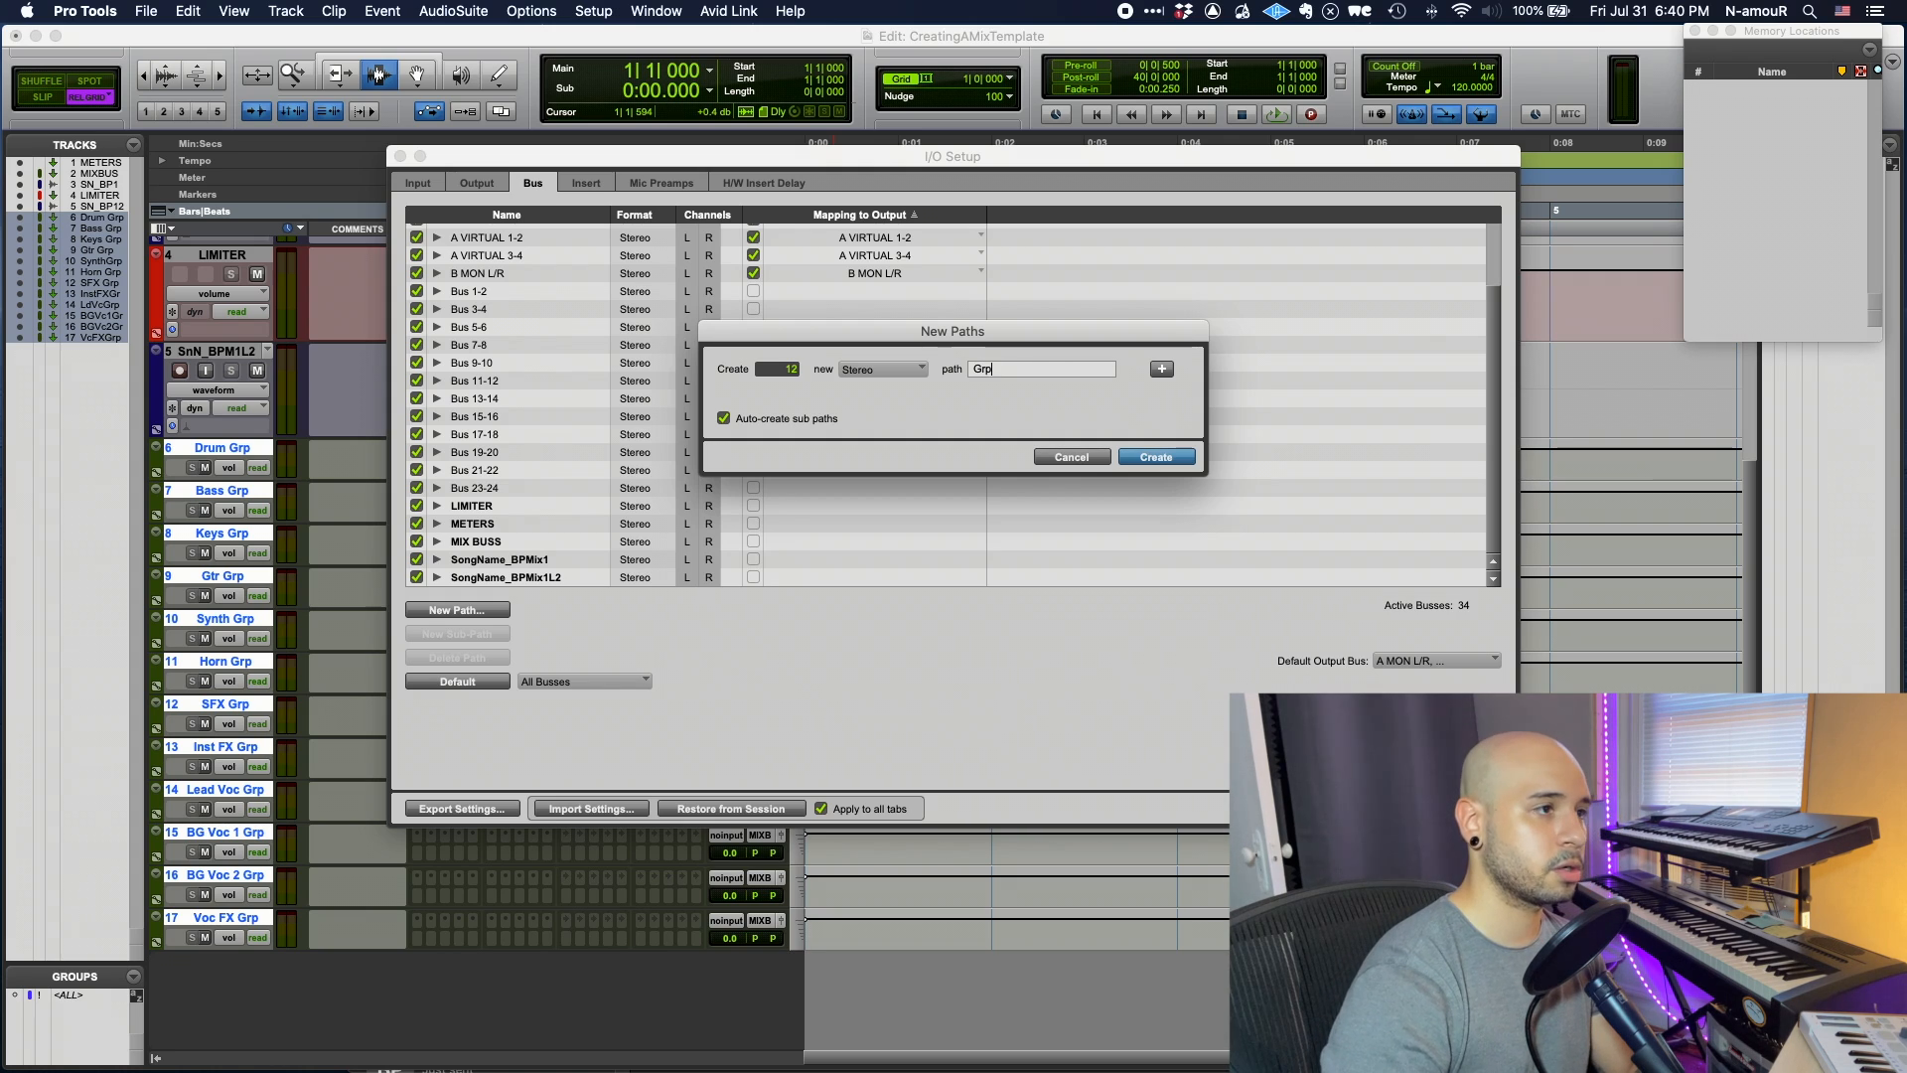
left_click(1152, 457)
- Rename the Grp busses Drum Grp, Bass Grp, Keys Grp, Gtr 1 Grp through BG Voc 2 Grp and Voc FX Grp
scroll(550, 467, "down", 5)
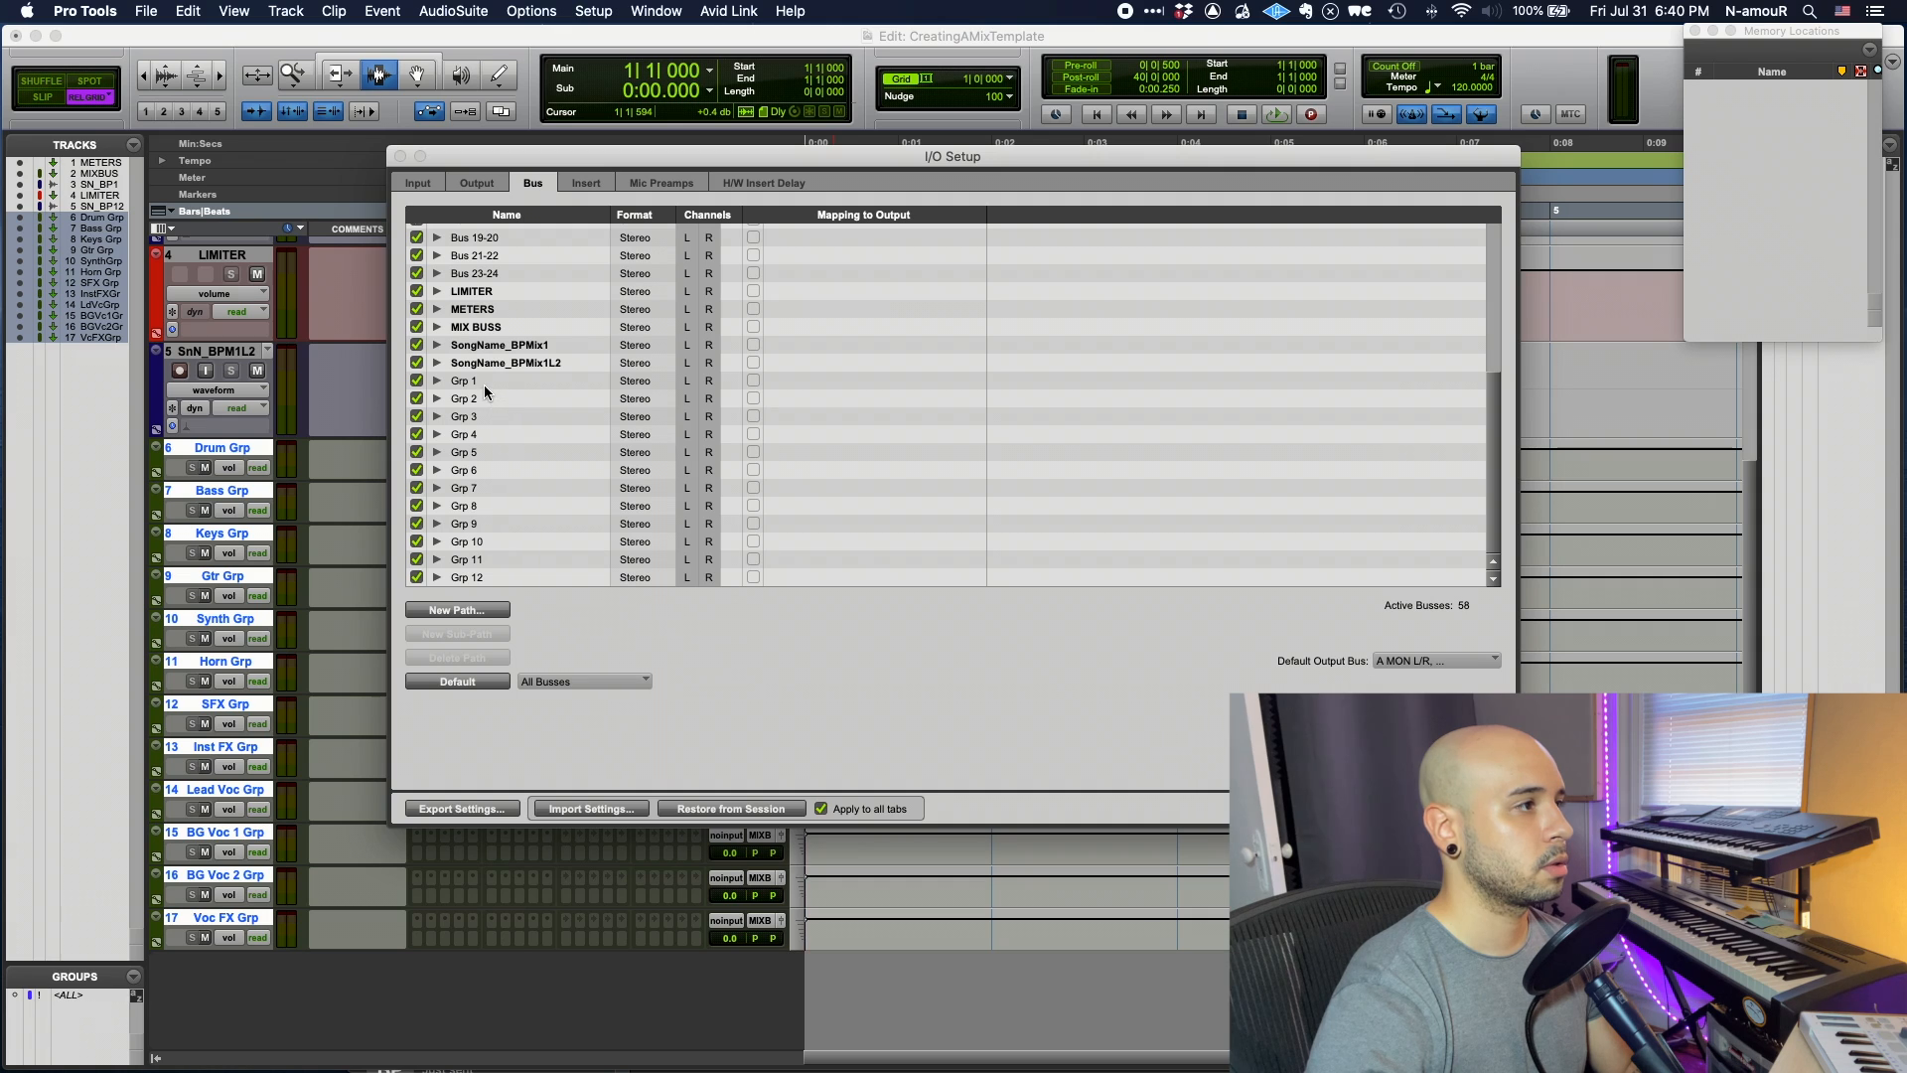
left_click(473, 382)
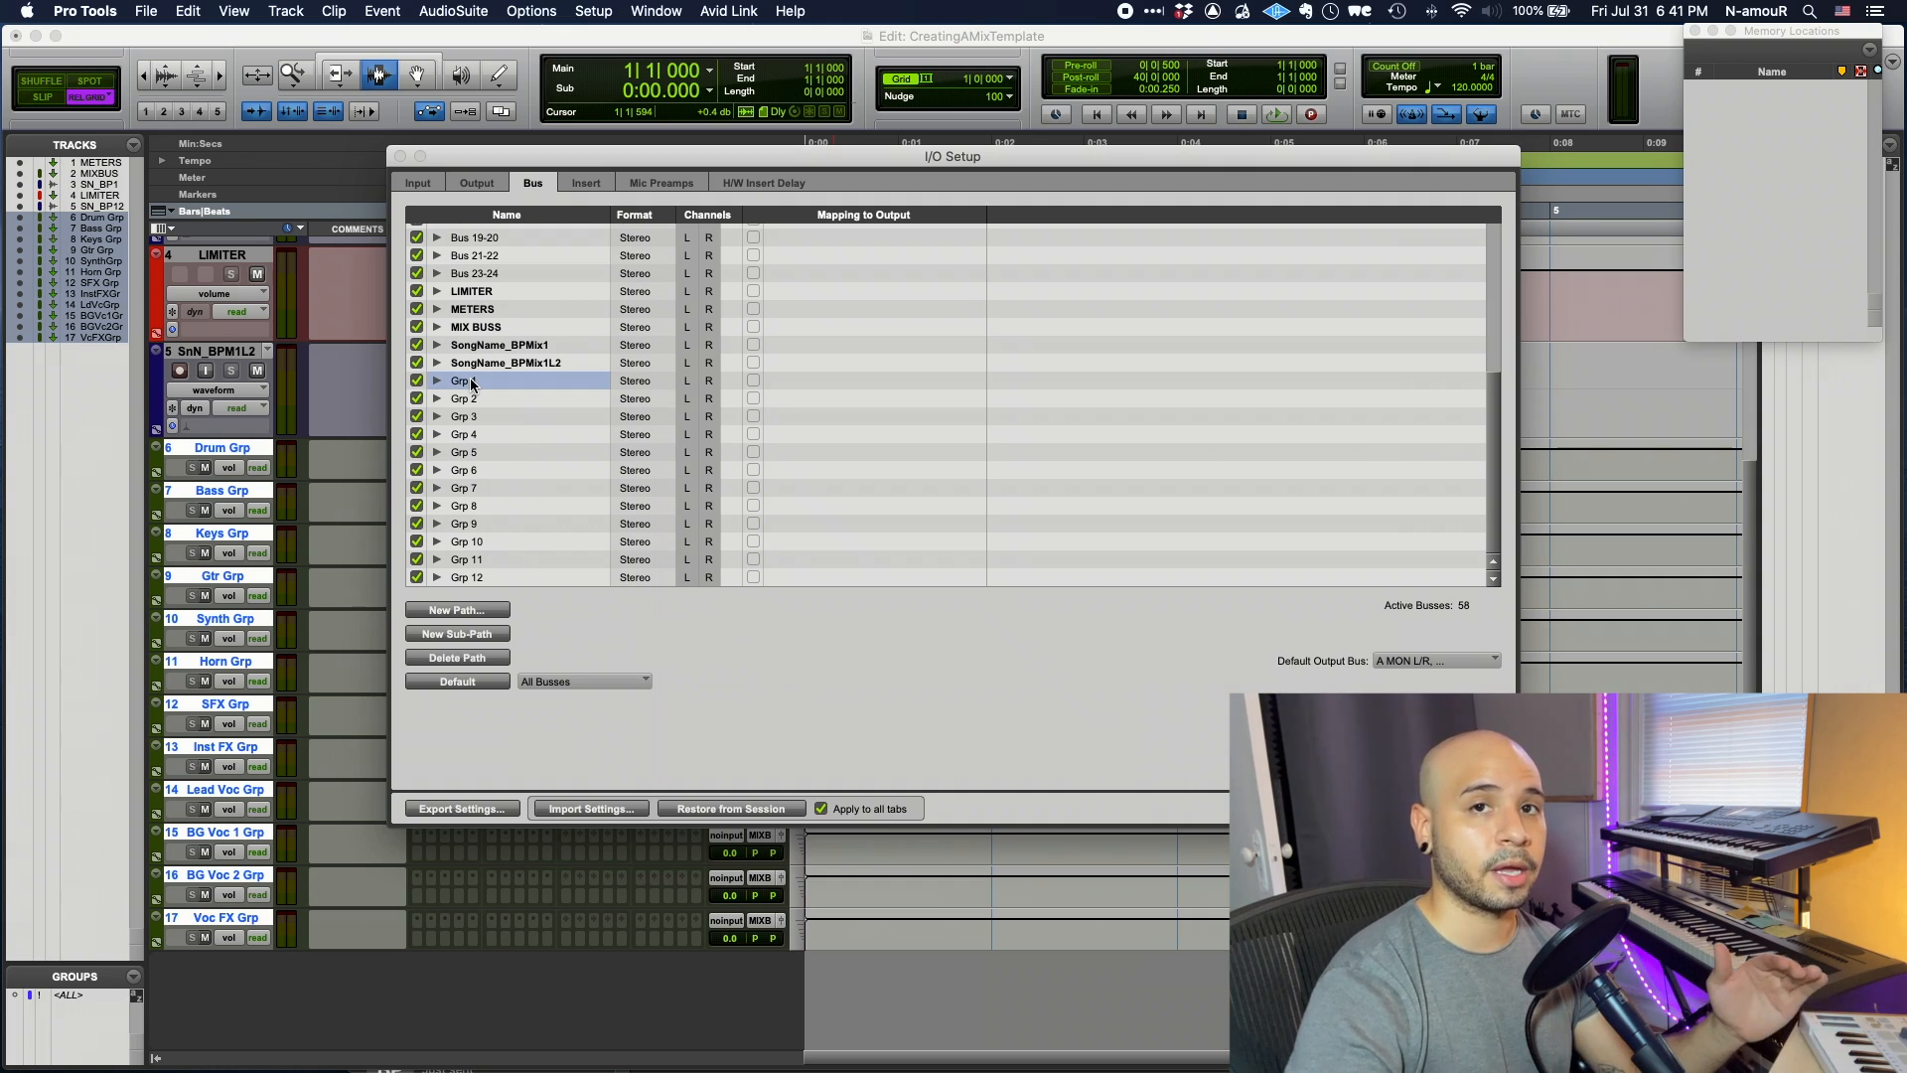
double_click(471, 381)
type("Drum Grp")
key("Tab")
type("Bass Grp")
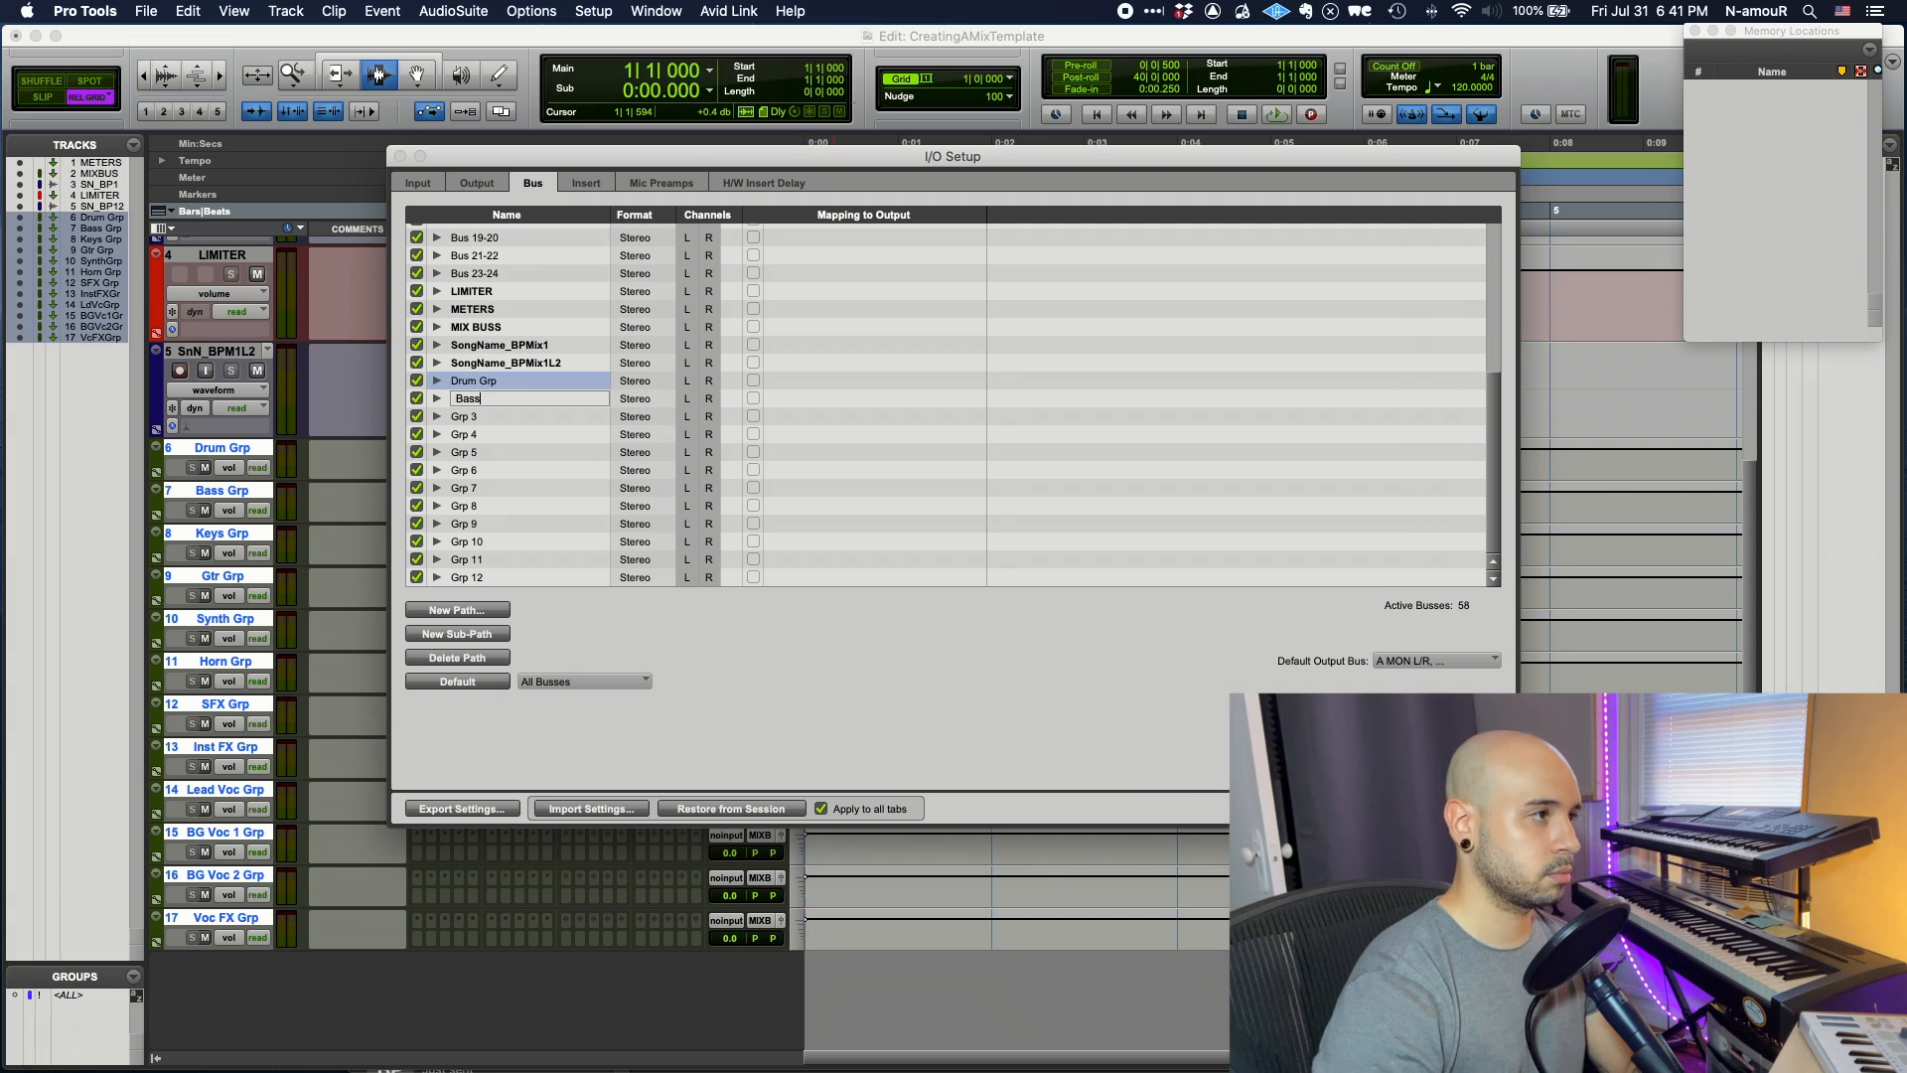
key("Tab")
type("Keys Grp")
key("Tab")
type("Gtr Grp")
key("BackSpace")
key("BackSpace")
key("BackSpace")
type("1 Grp")
key("Tab")
type("BG Voc 2 Grp")
key("Tab")
type("Voc FX Grp")
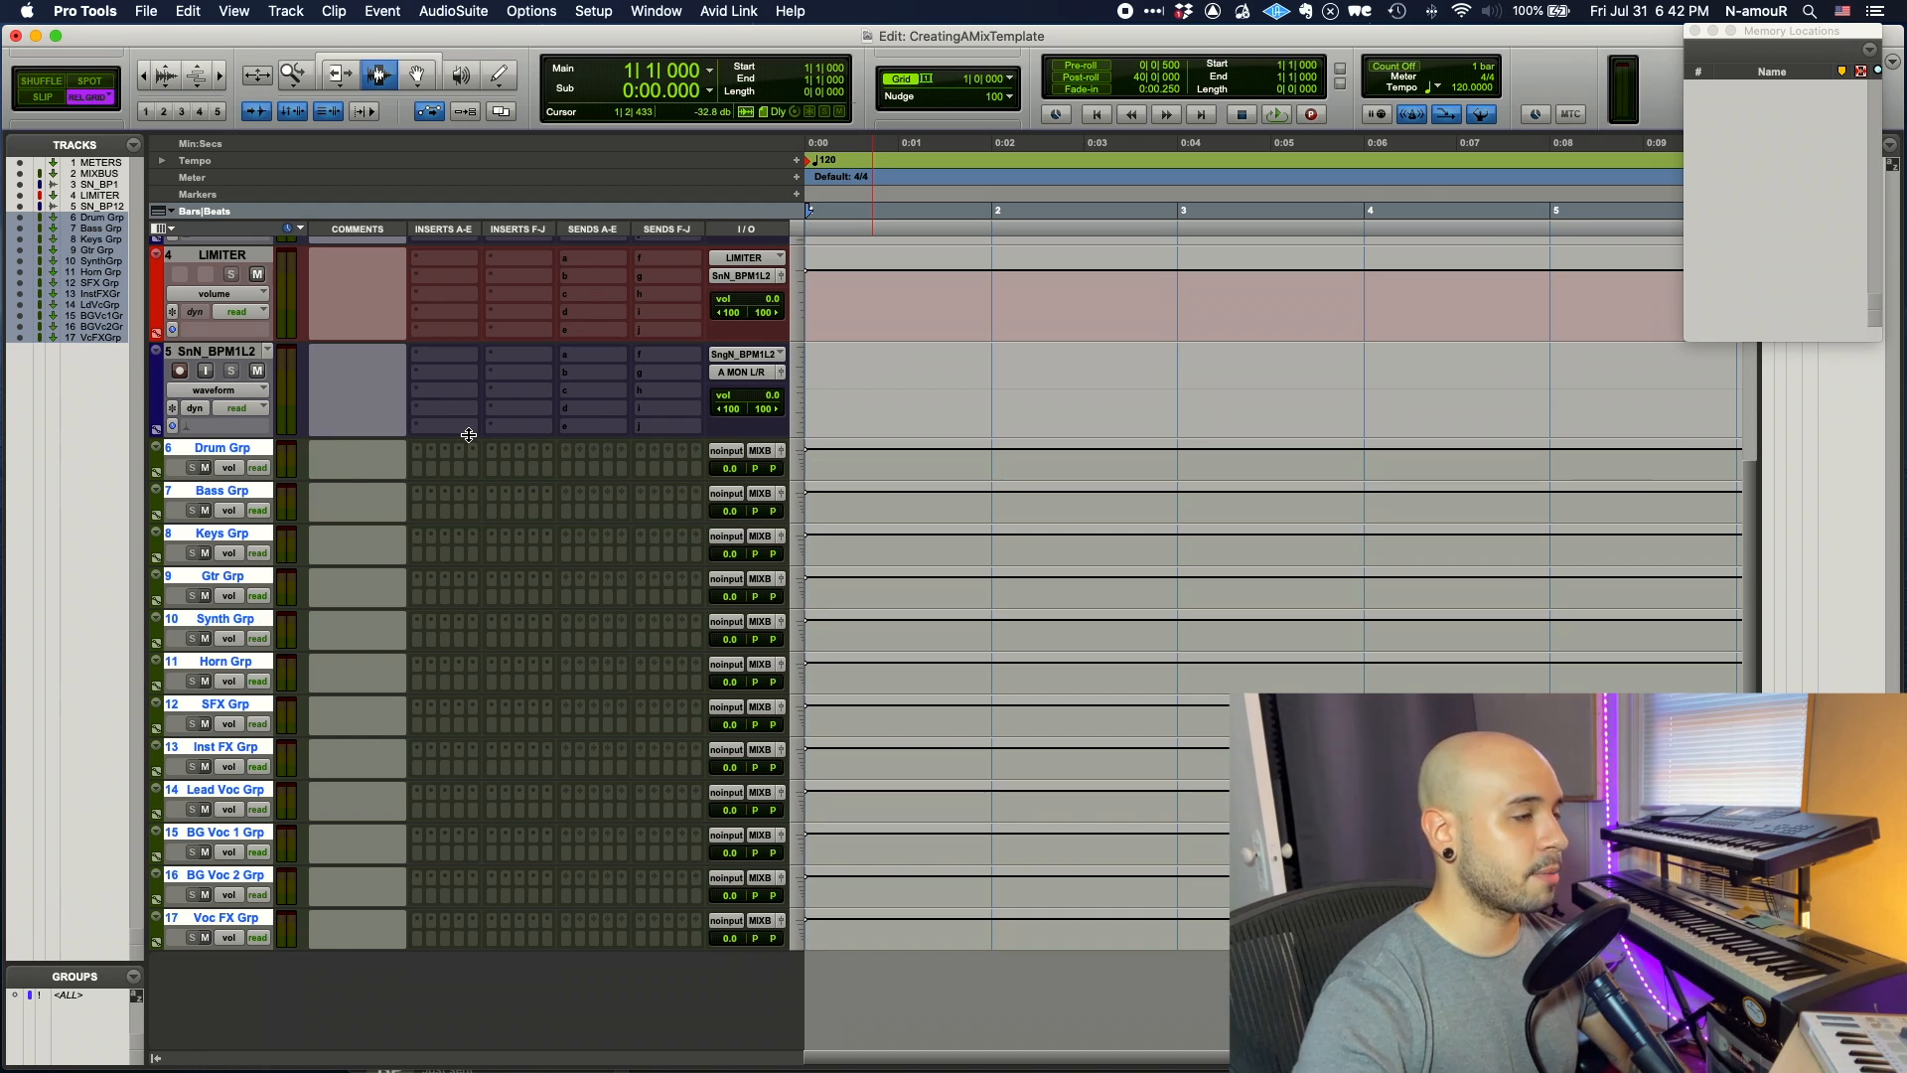
- Cascade inputs from Drum Grp so each group aux track takes its matching group bus
left_click(725, 451)
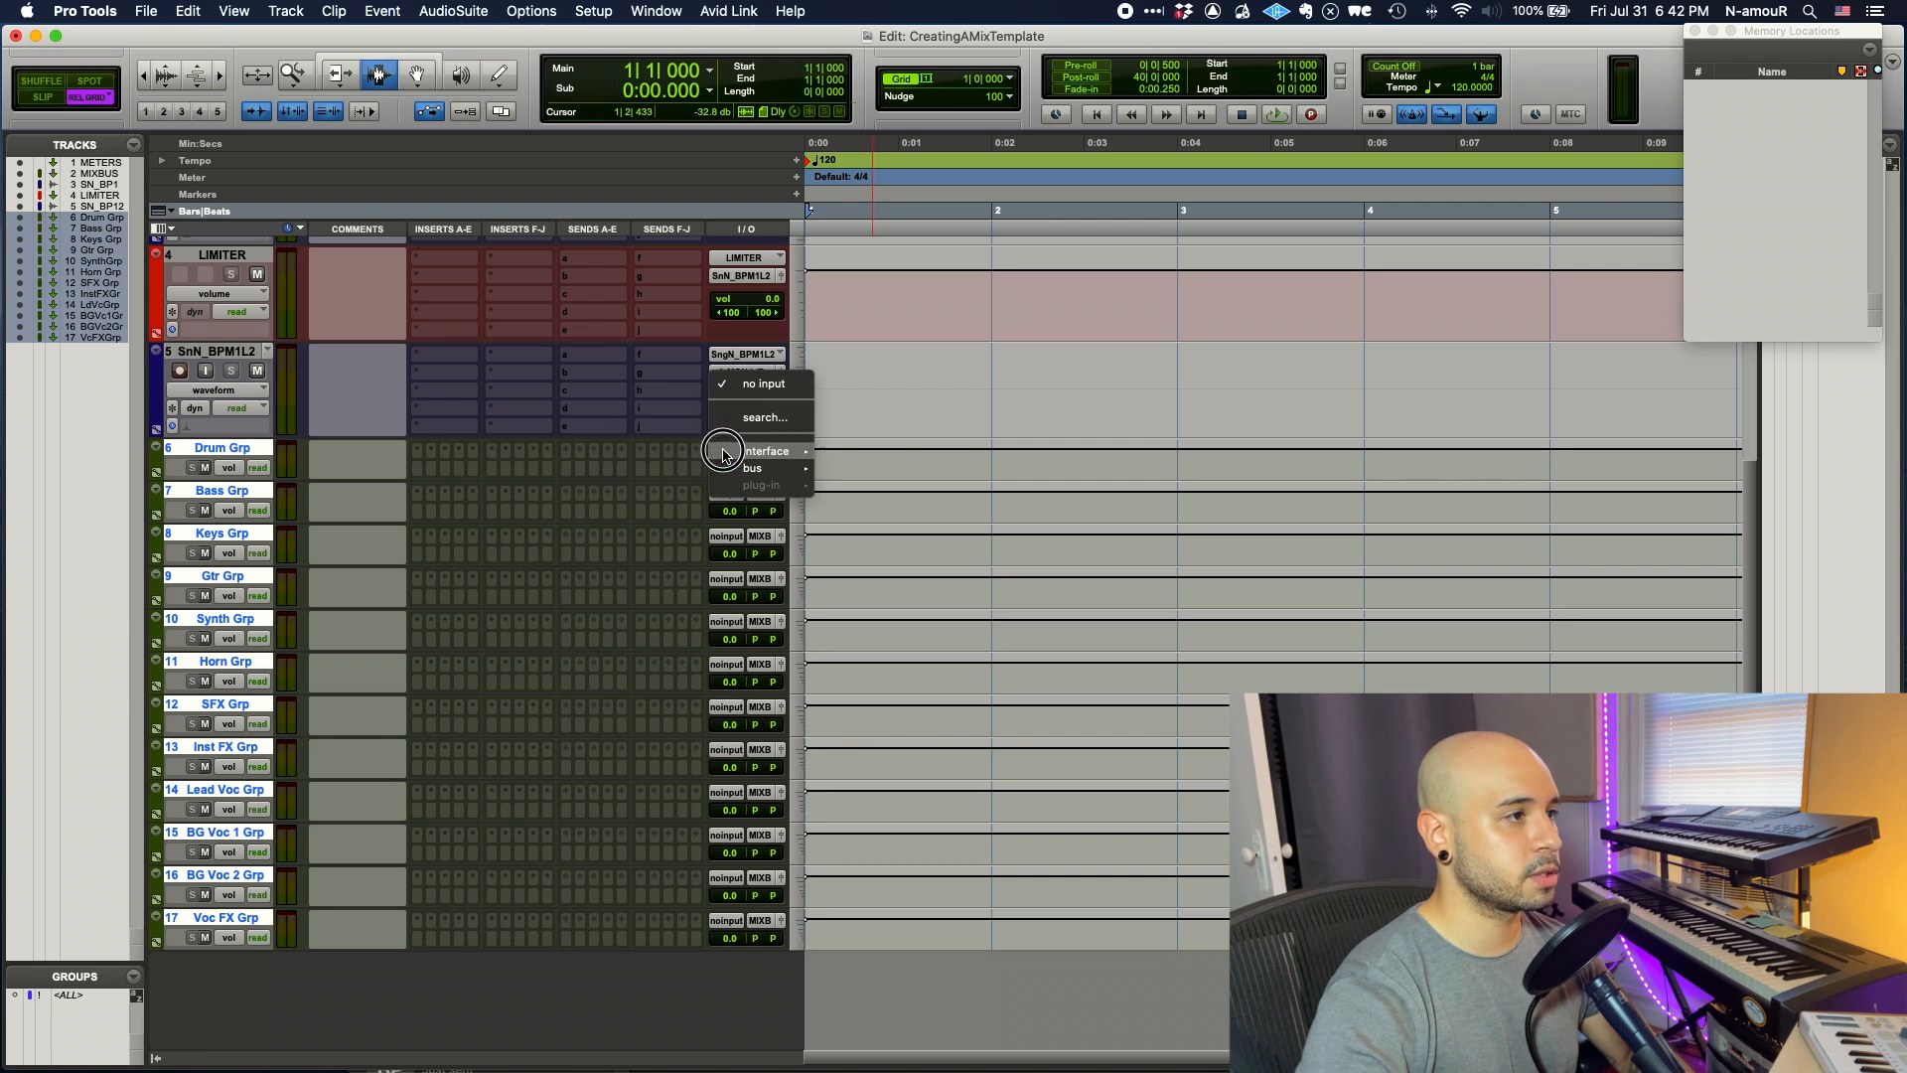
mouse_move(752, 470)
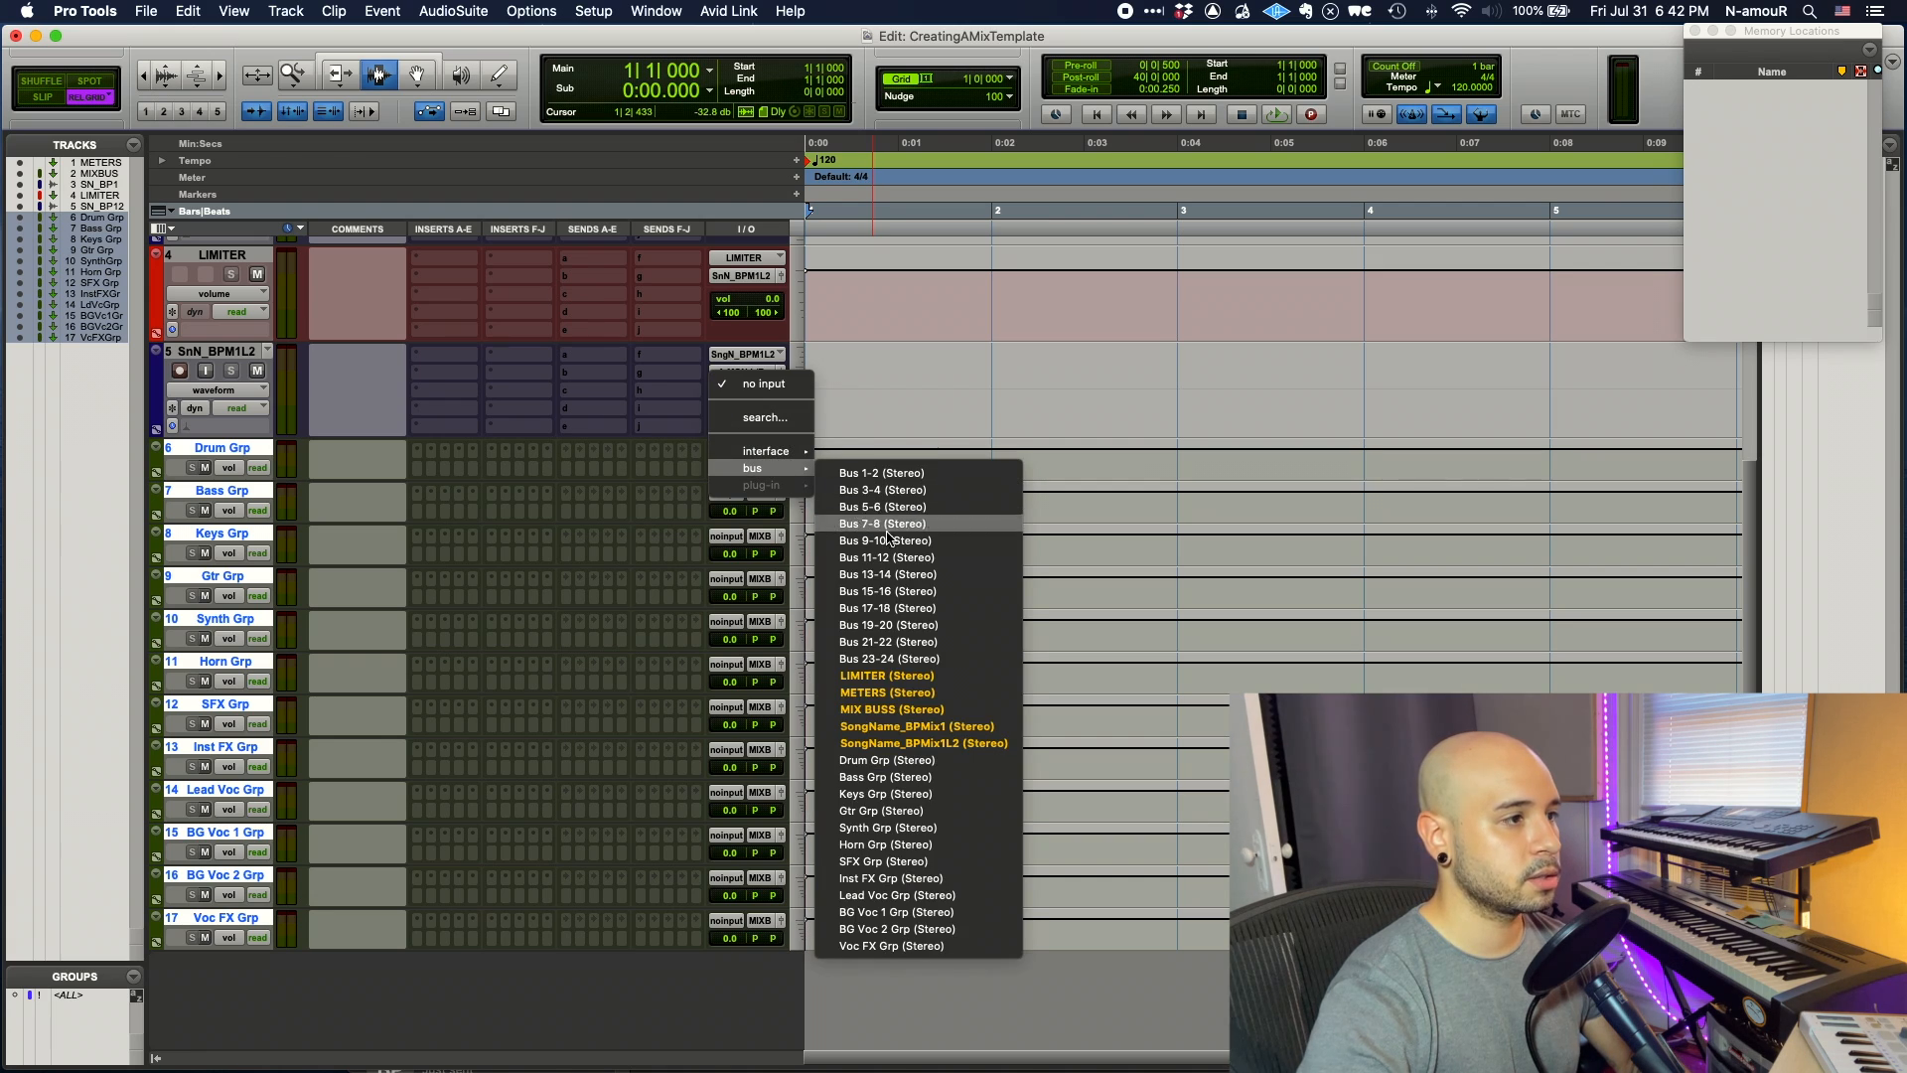
left_click(937, 760, "alt+super")
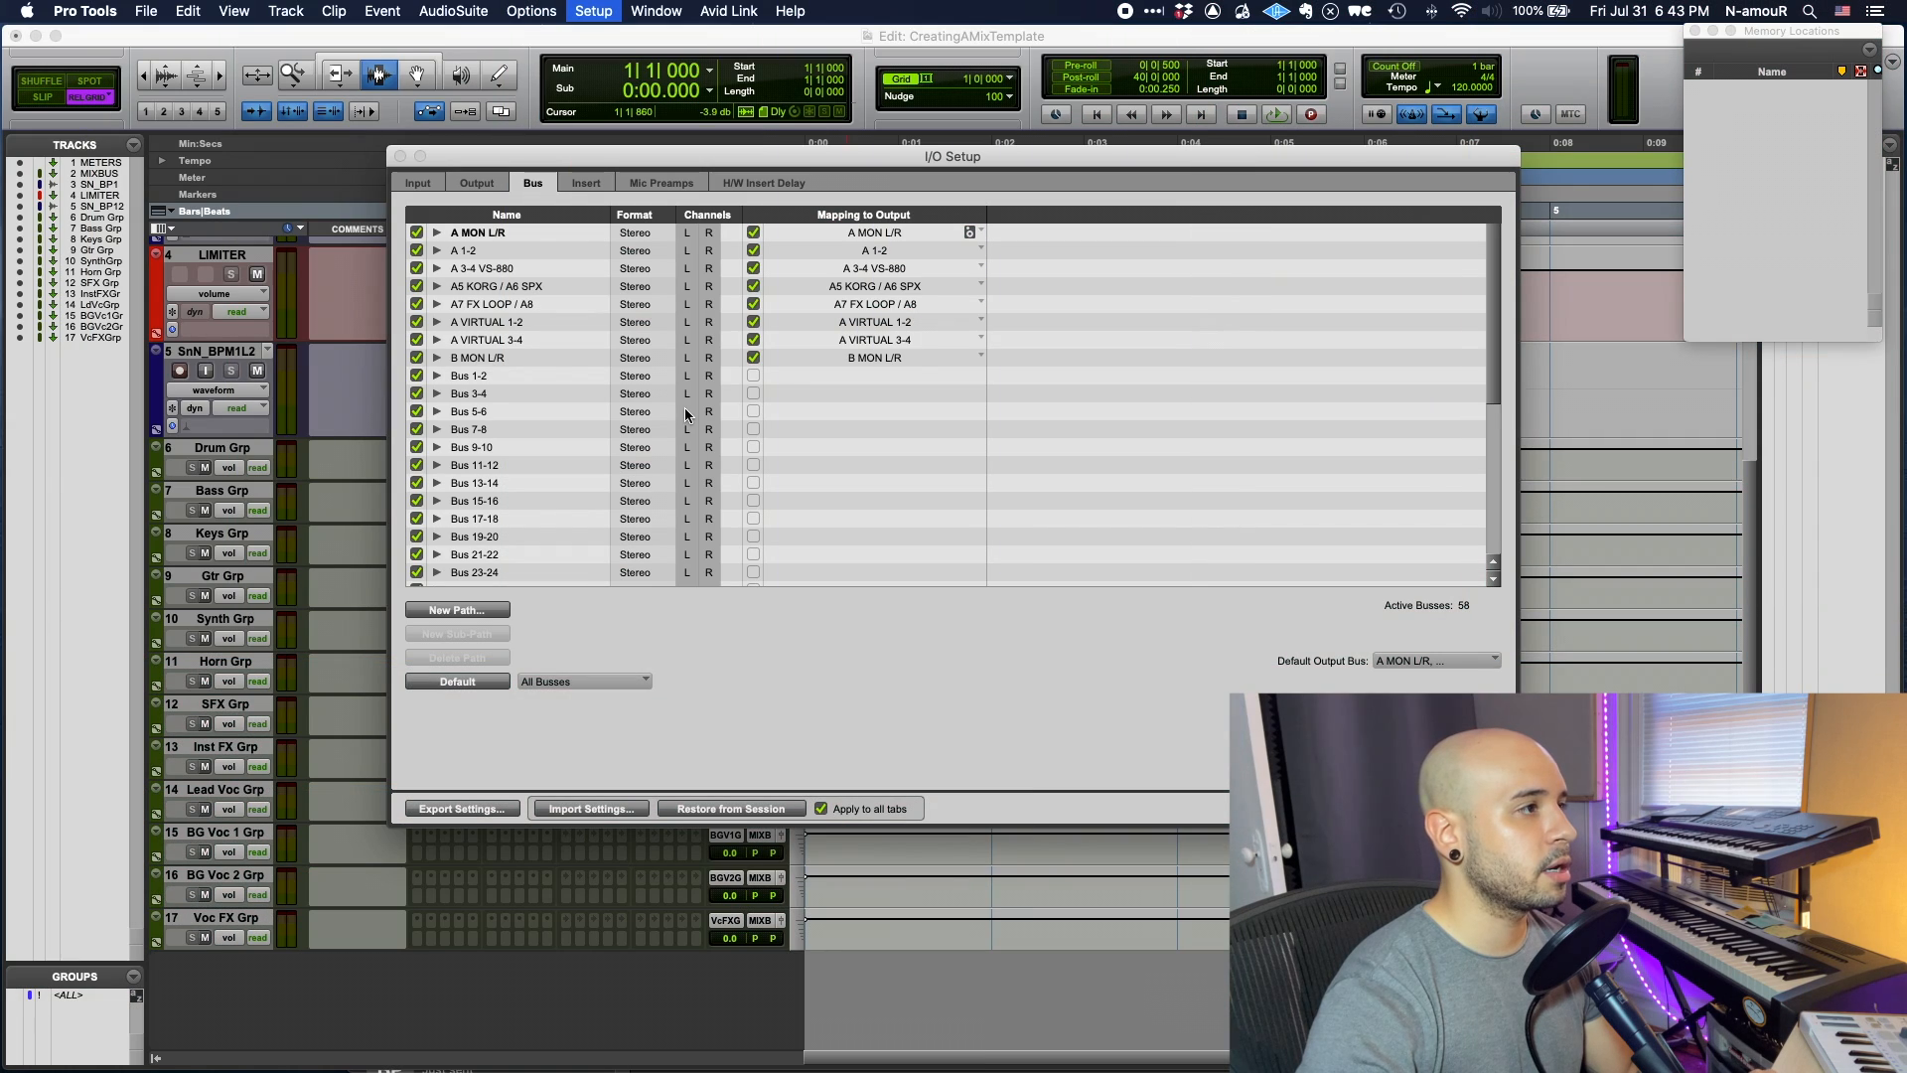
- Move the custom busses, METERS through Voc FX Grp, above A MON L/R and close I/O Setup
scroll(685, 415, "down", 5)
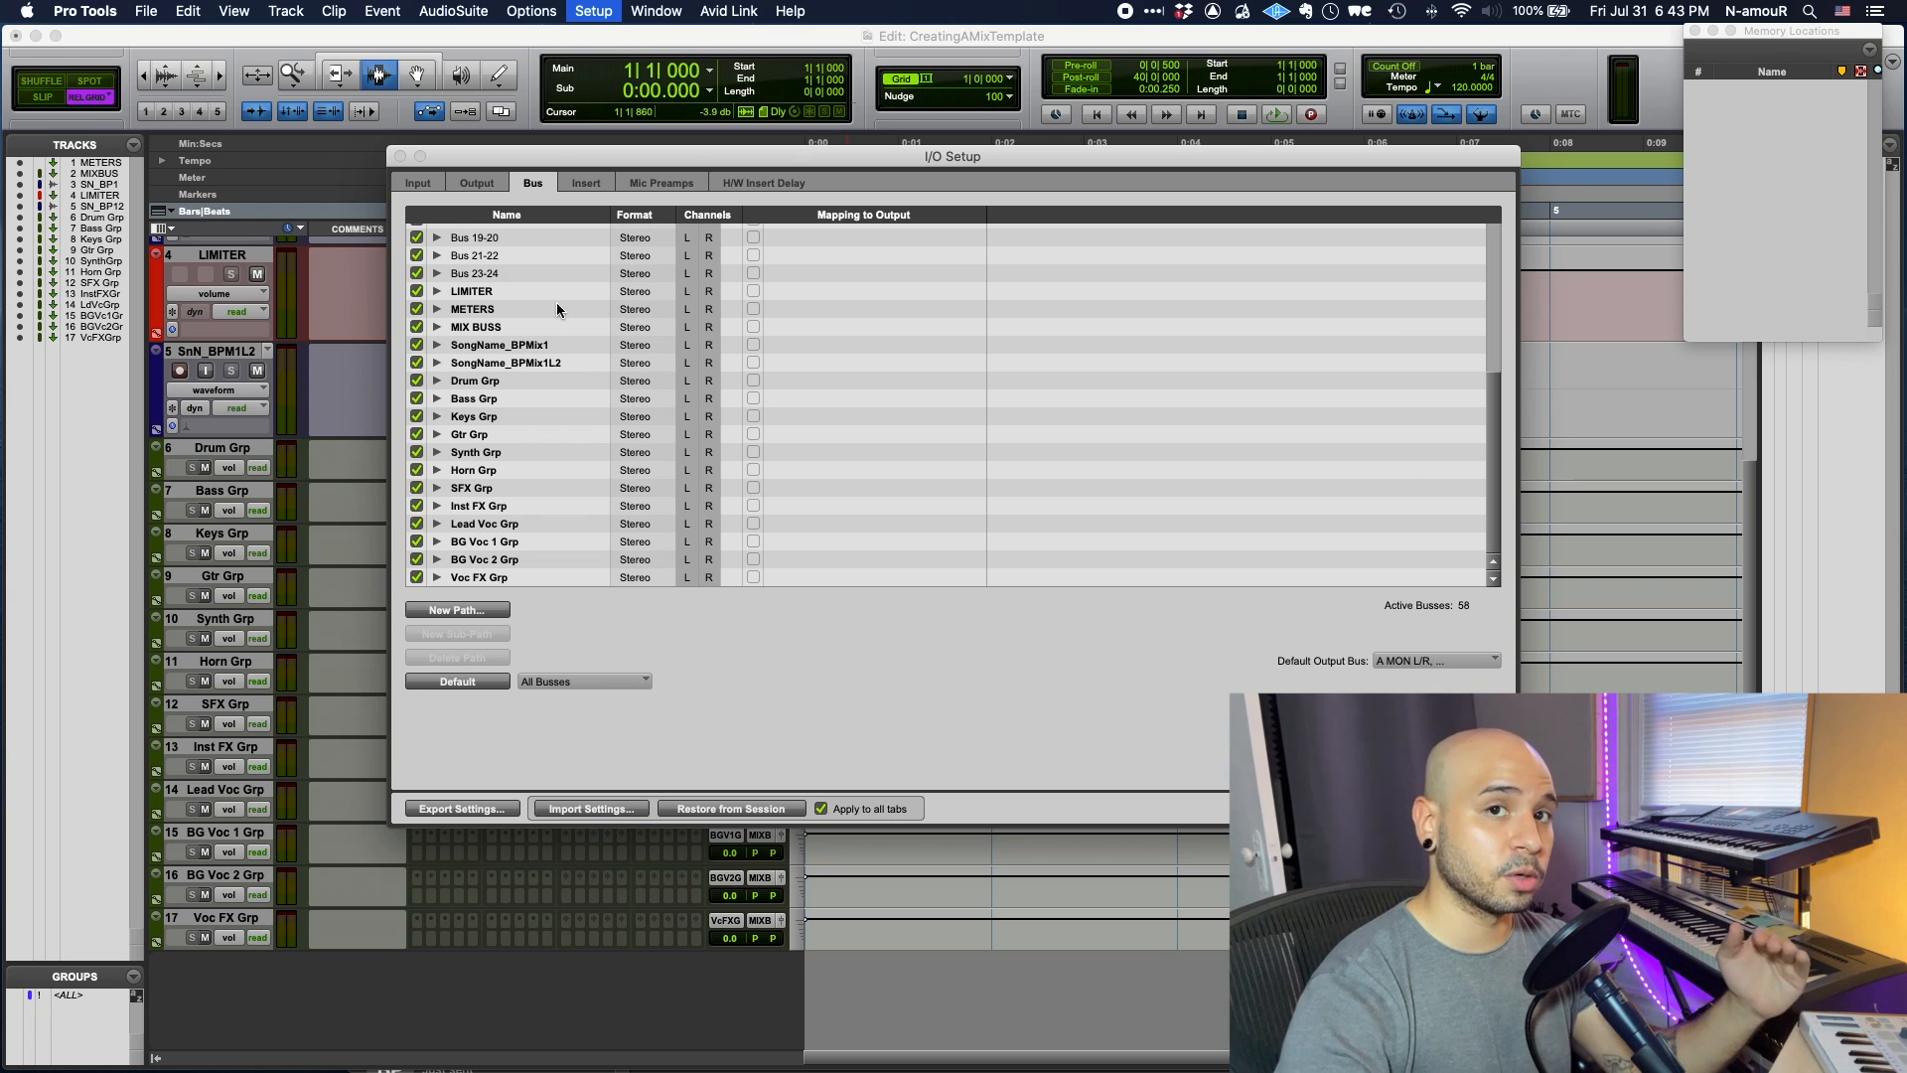
left_click(499, 289)
left_click(499, 575, "shift")
scroll(499, 572, "up", 10)
scroll(499, 572, "down", 1)
left_click_drag(498, 570, 501, 301)
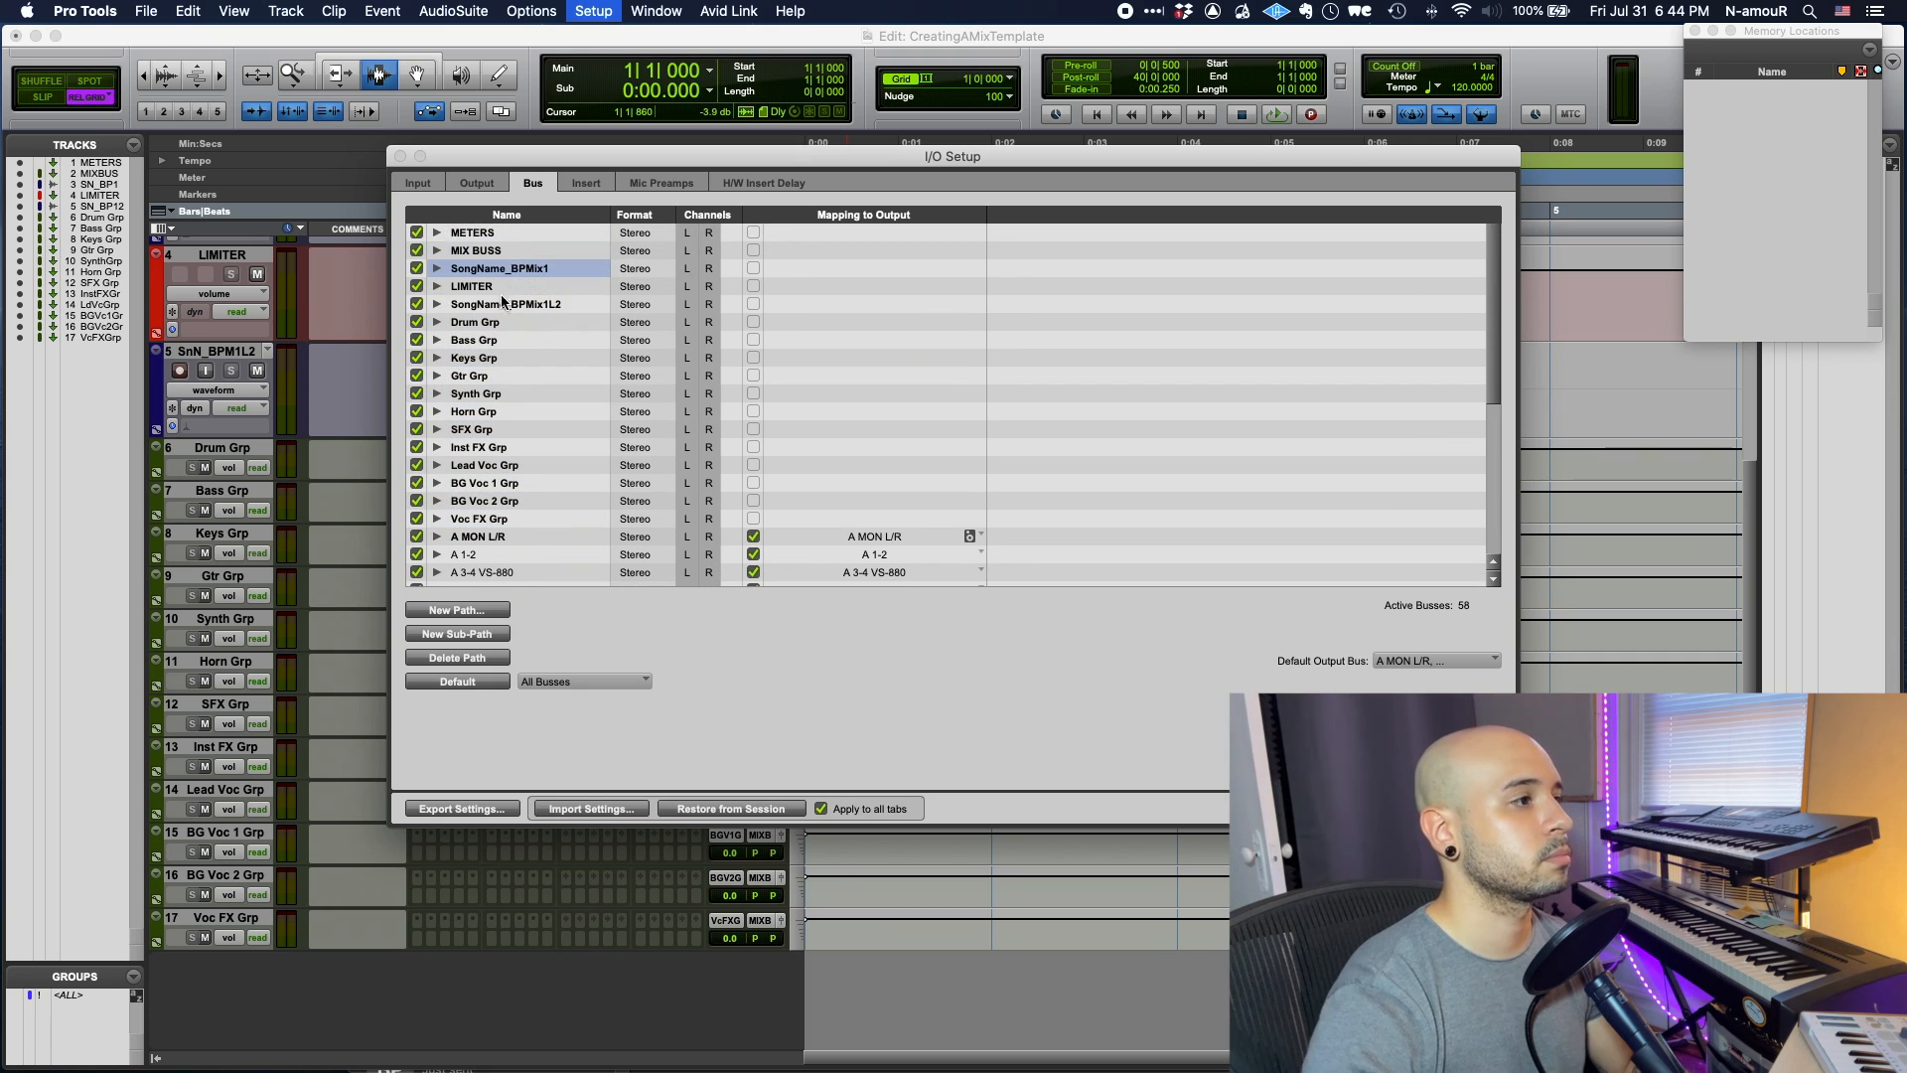
key("Return")
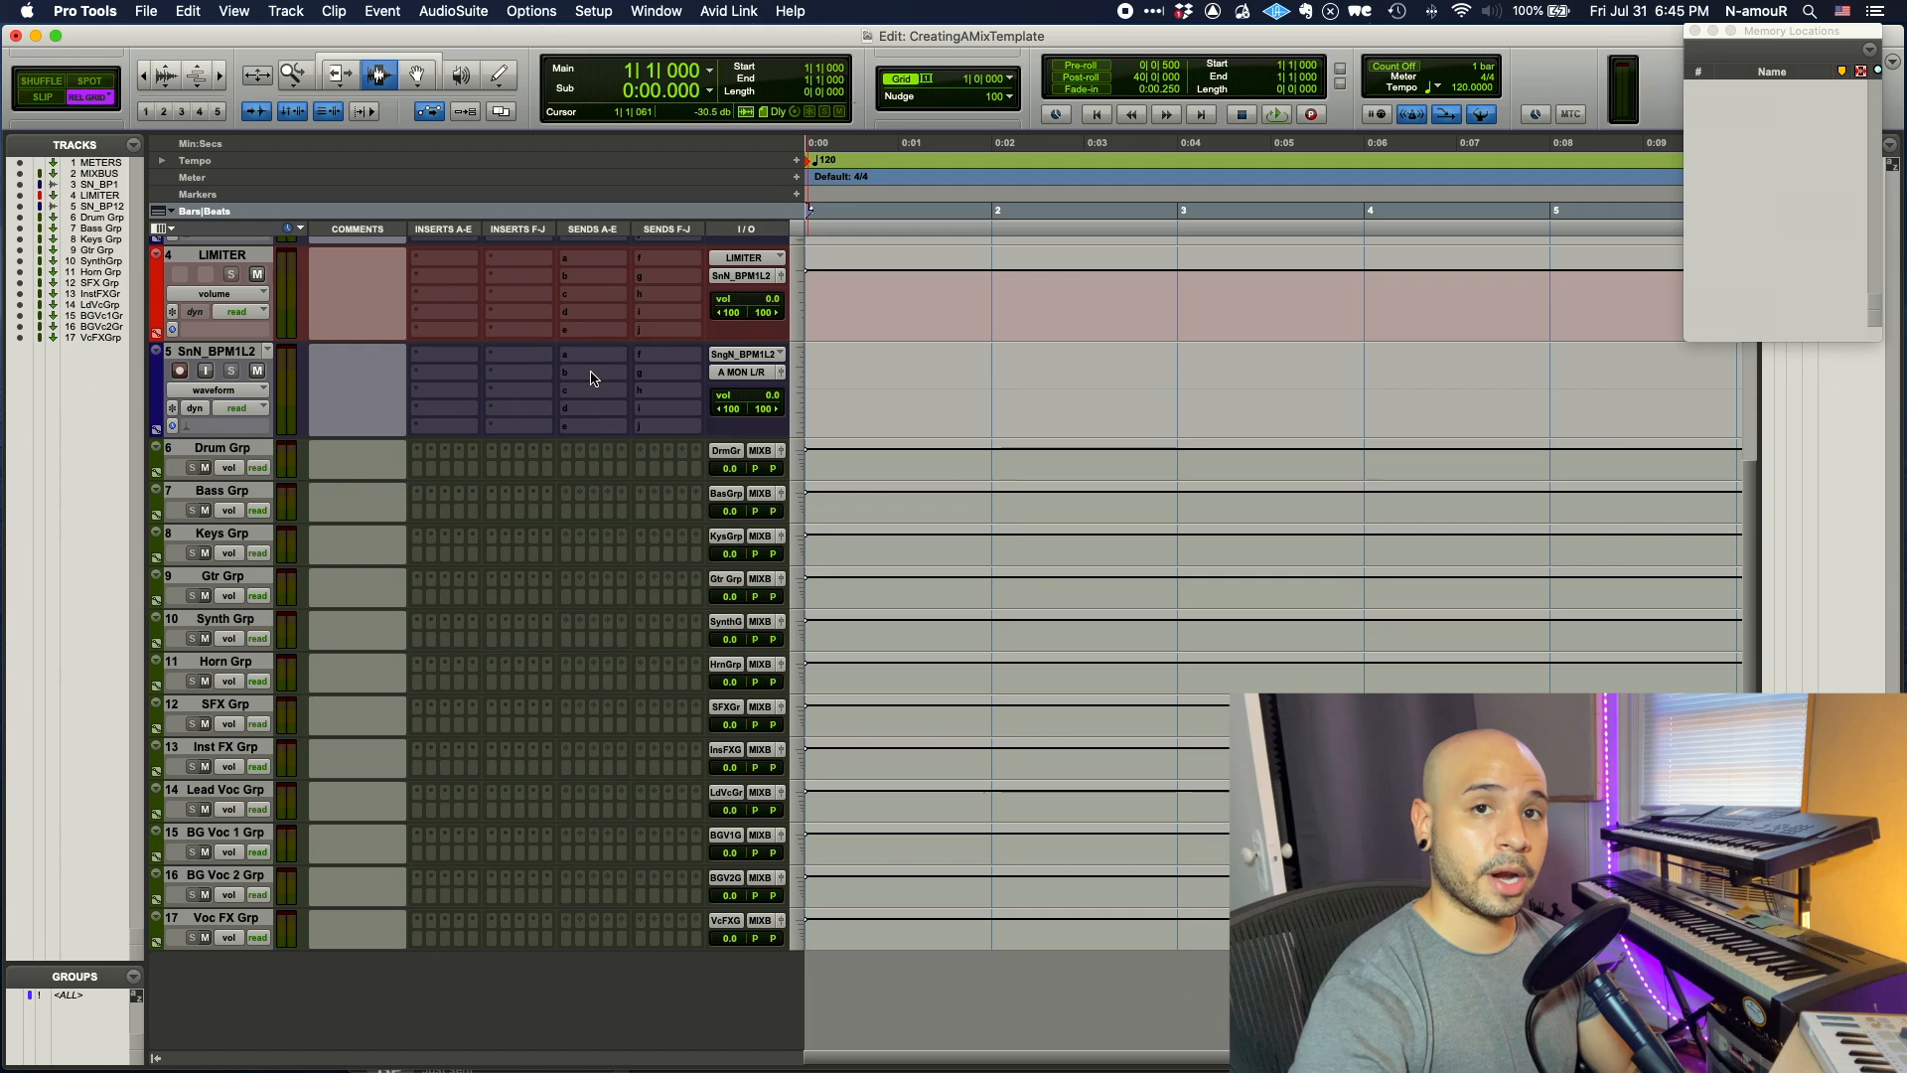
left_click(602, 373)
mouse_move(604, 372)
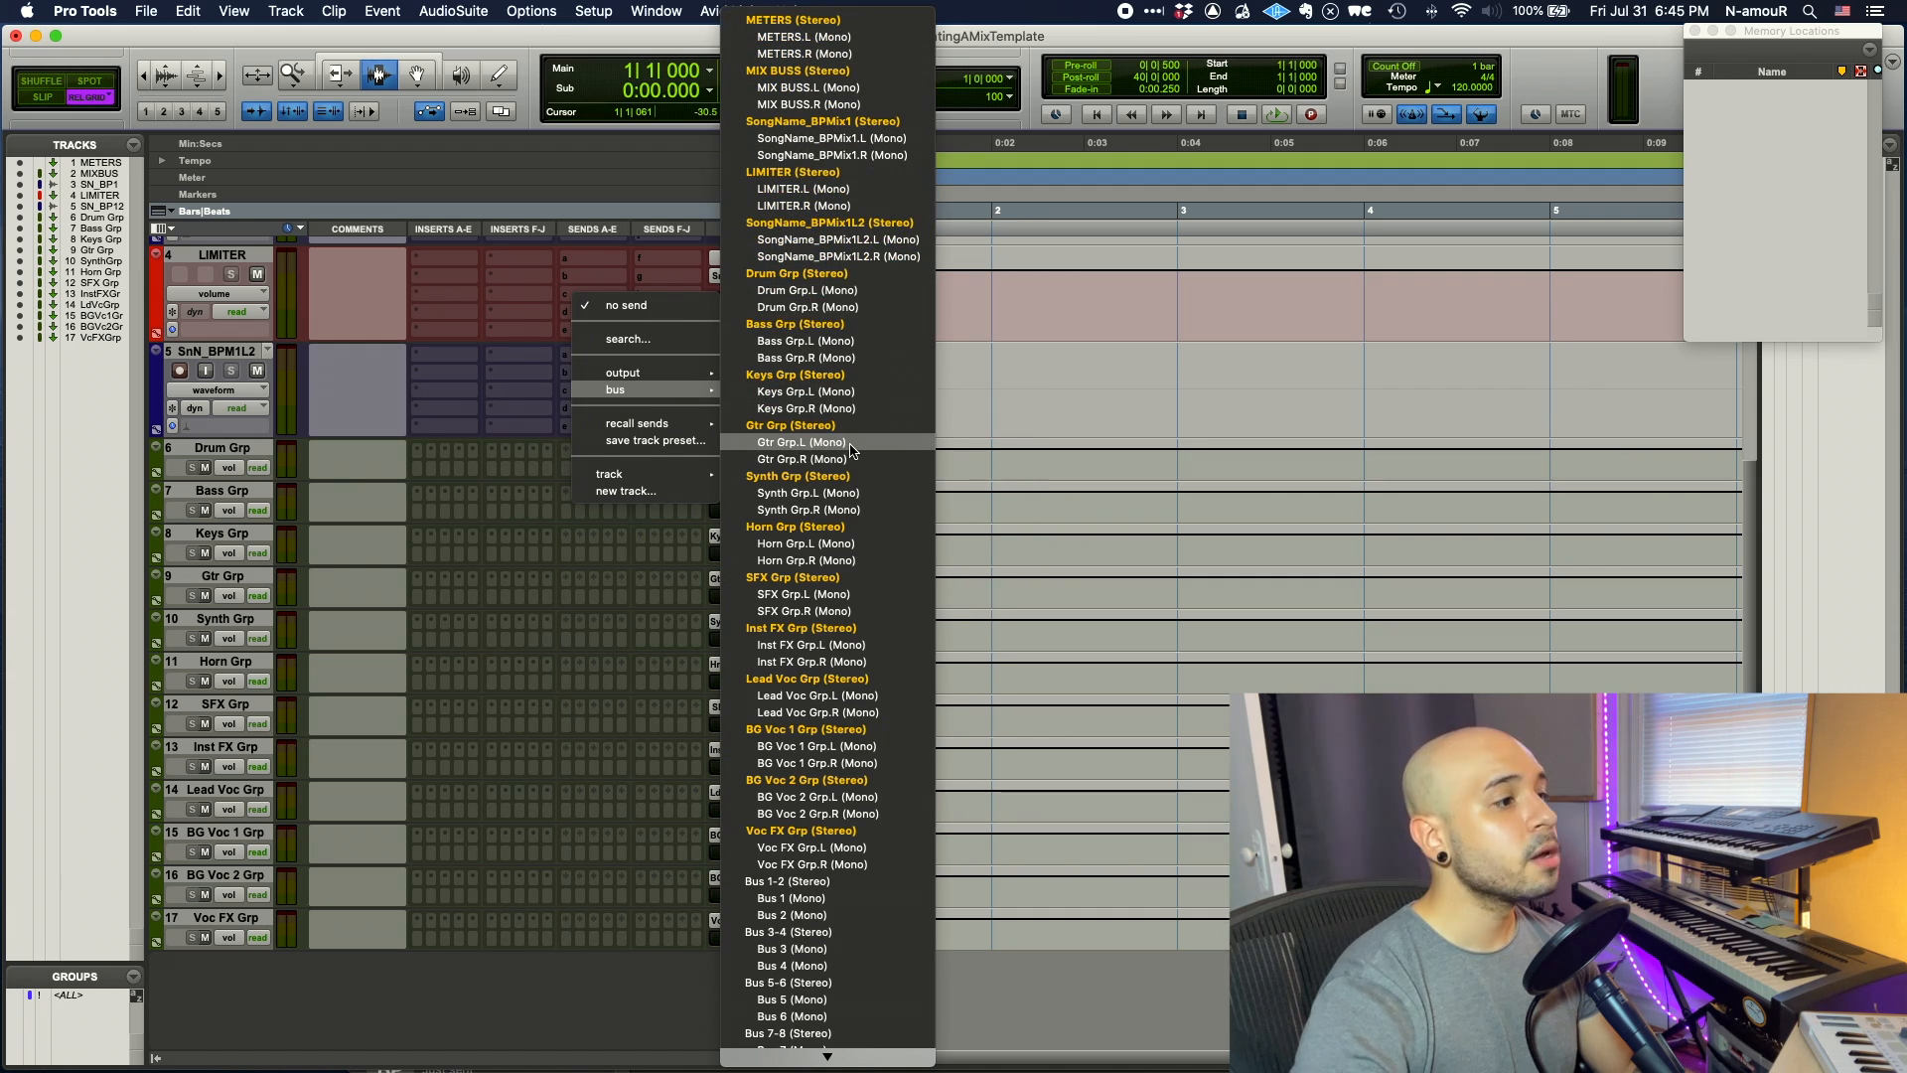
scroll(851, 450, "down", 8)
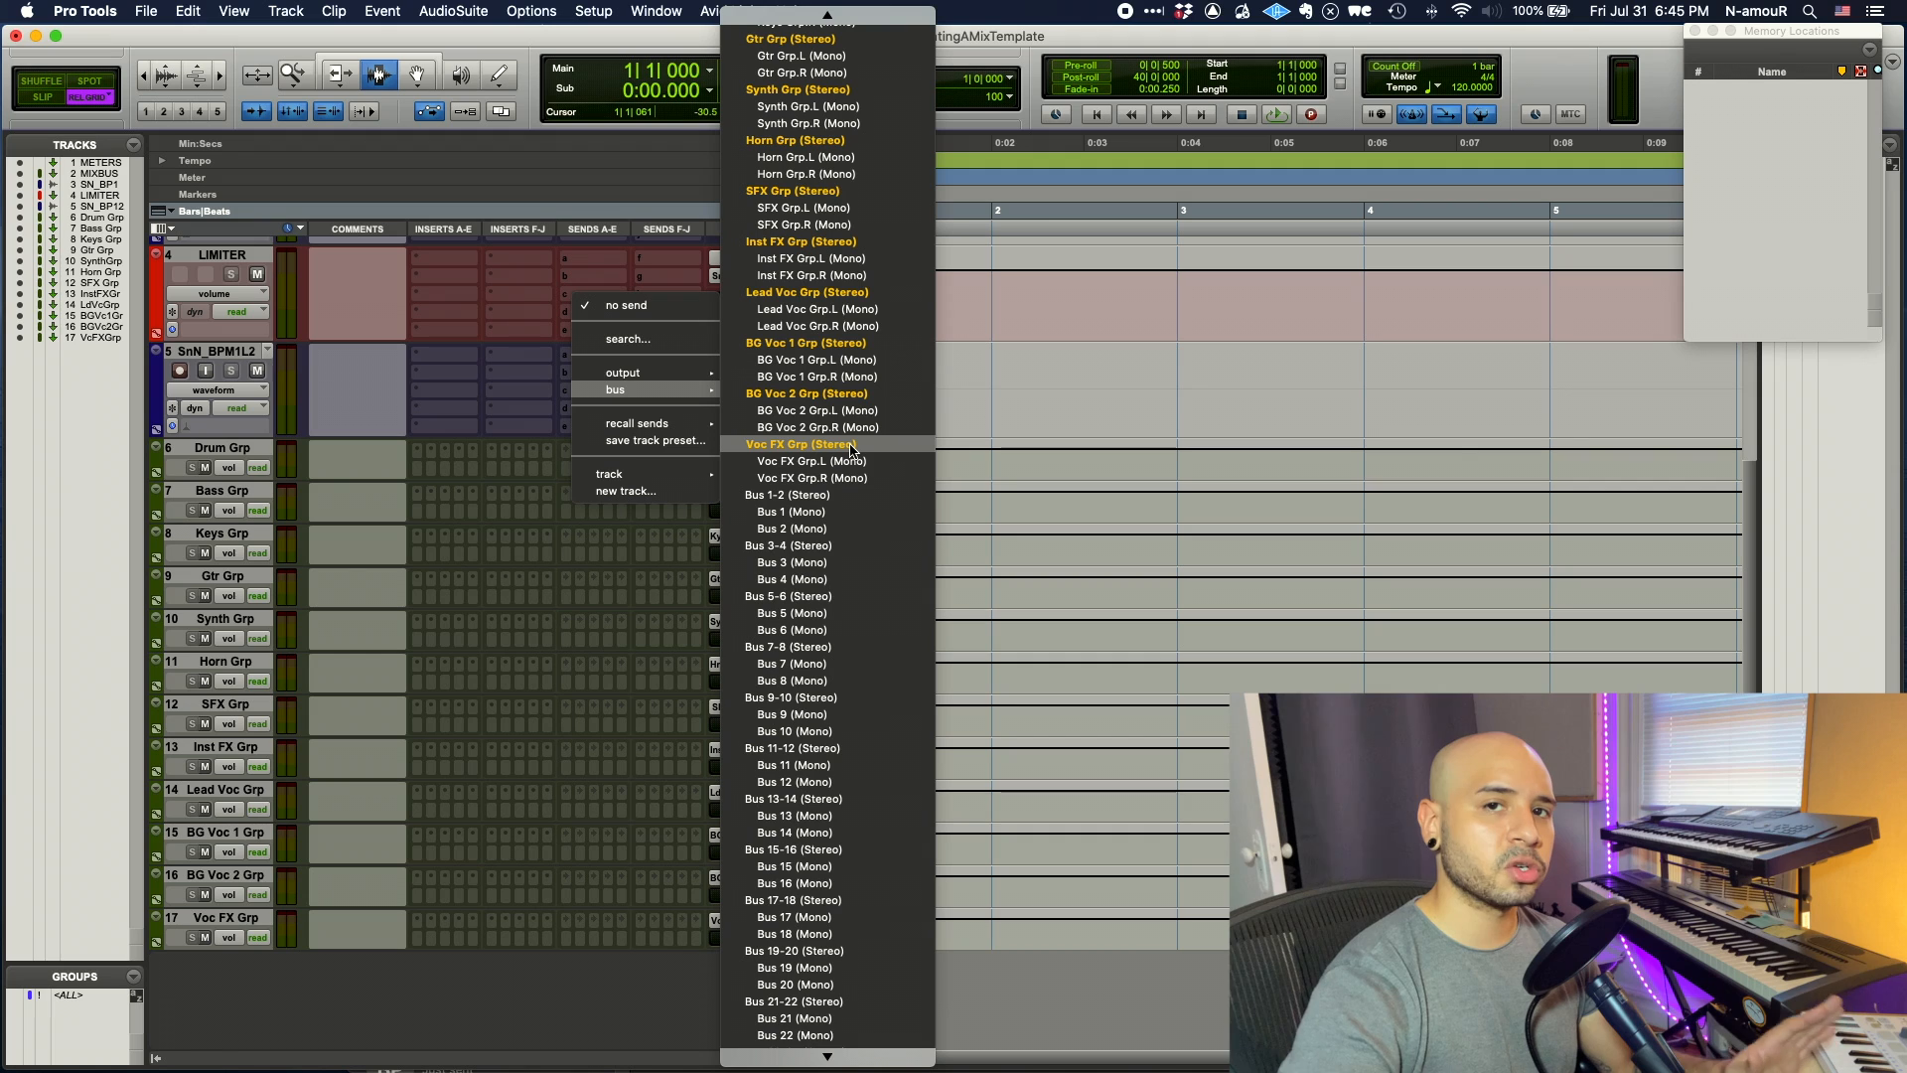
key("Escape")
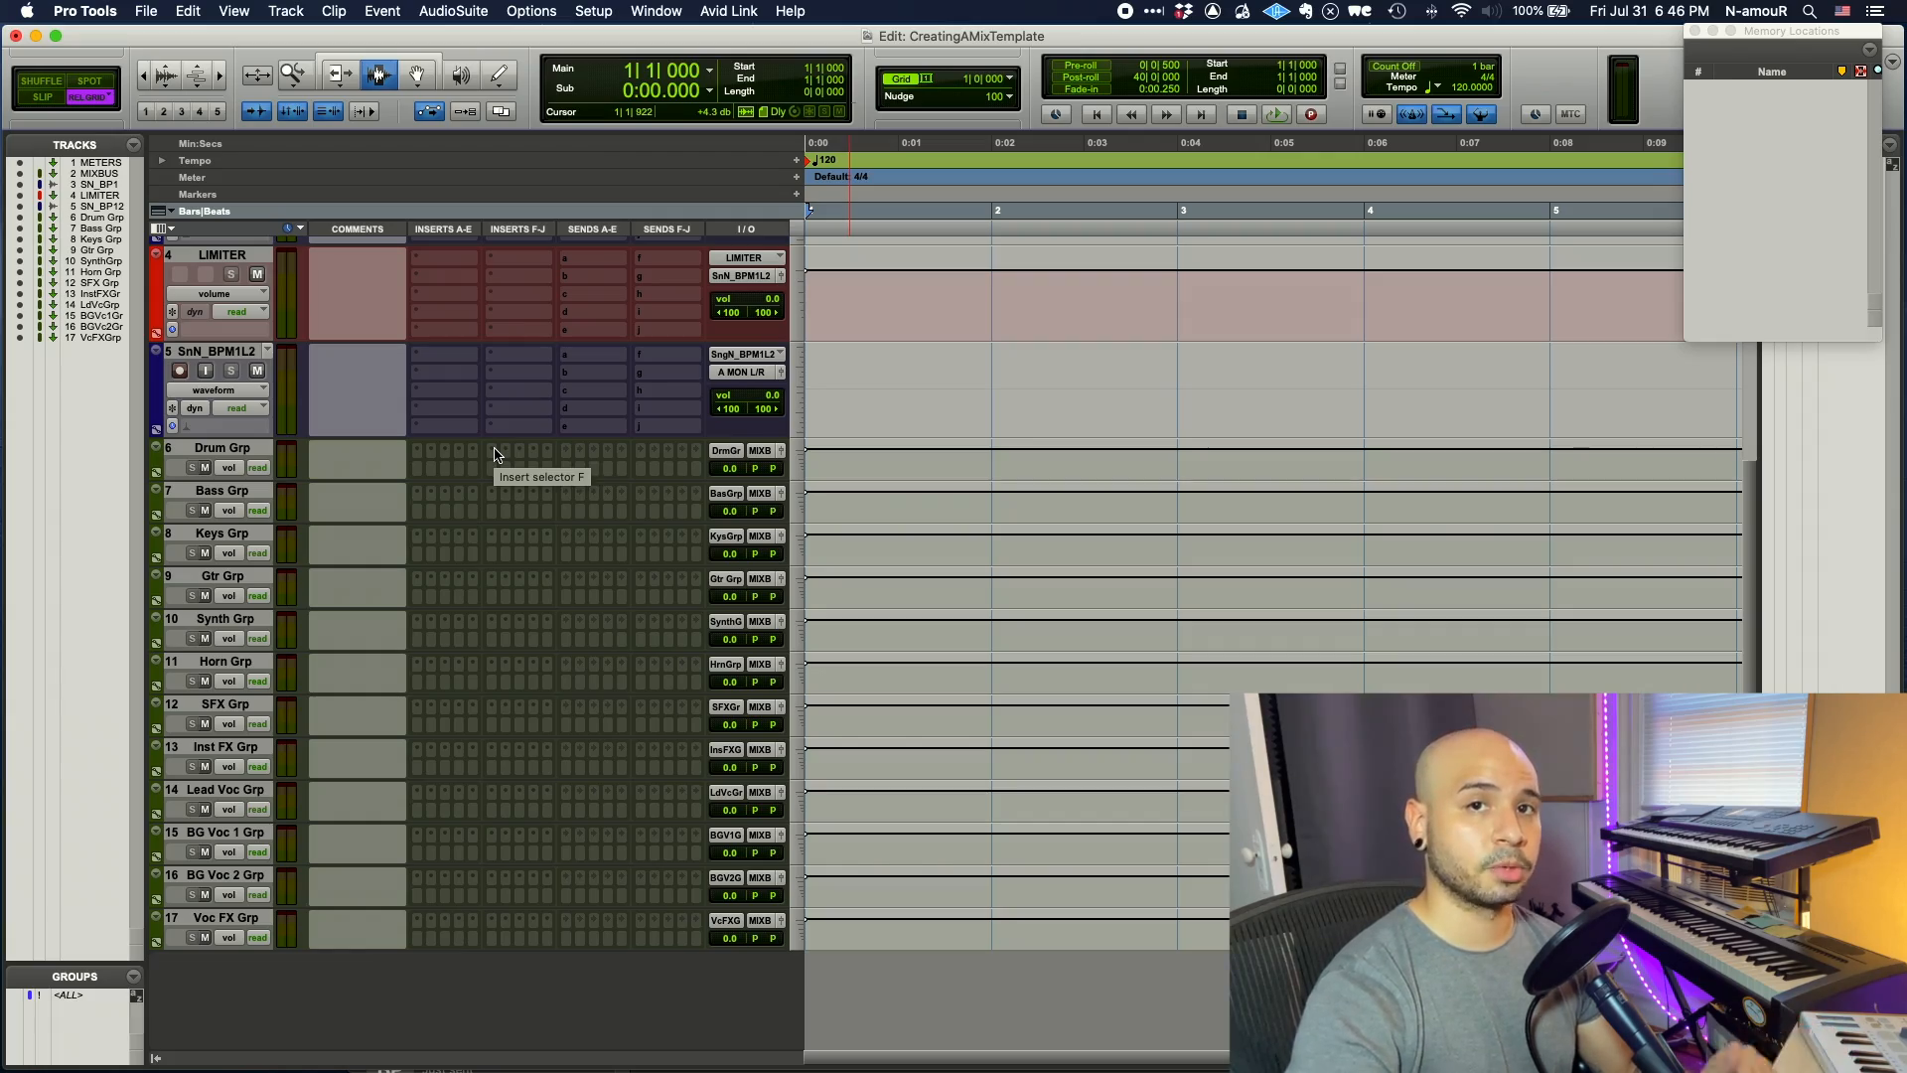
- Insert bx_console SSL 9000 J (stereo) on Drum Grp insert F, with DYN and SPLT off and V Gain lowered
left_click(496, 454)
type("ssl")
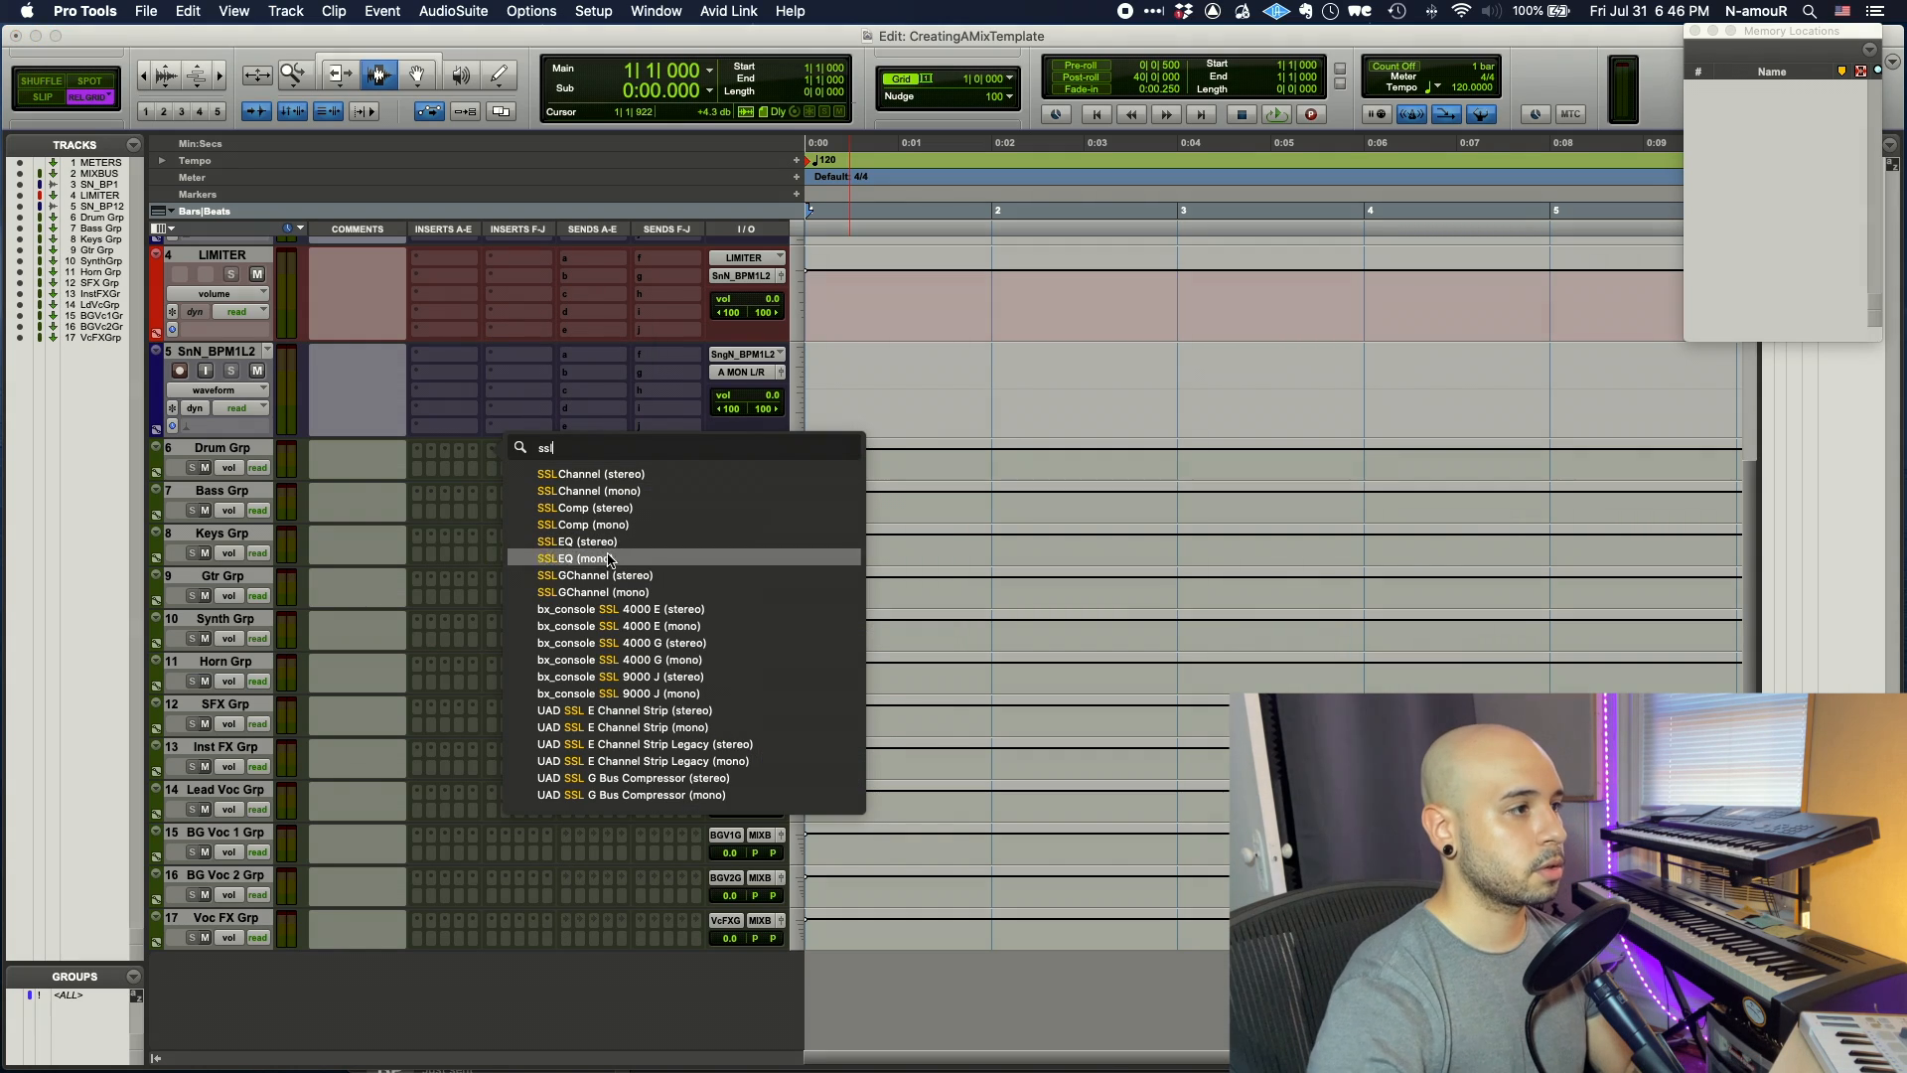
left_click(675, 676)
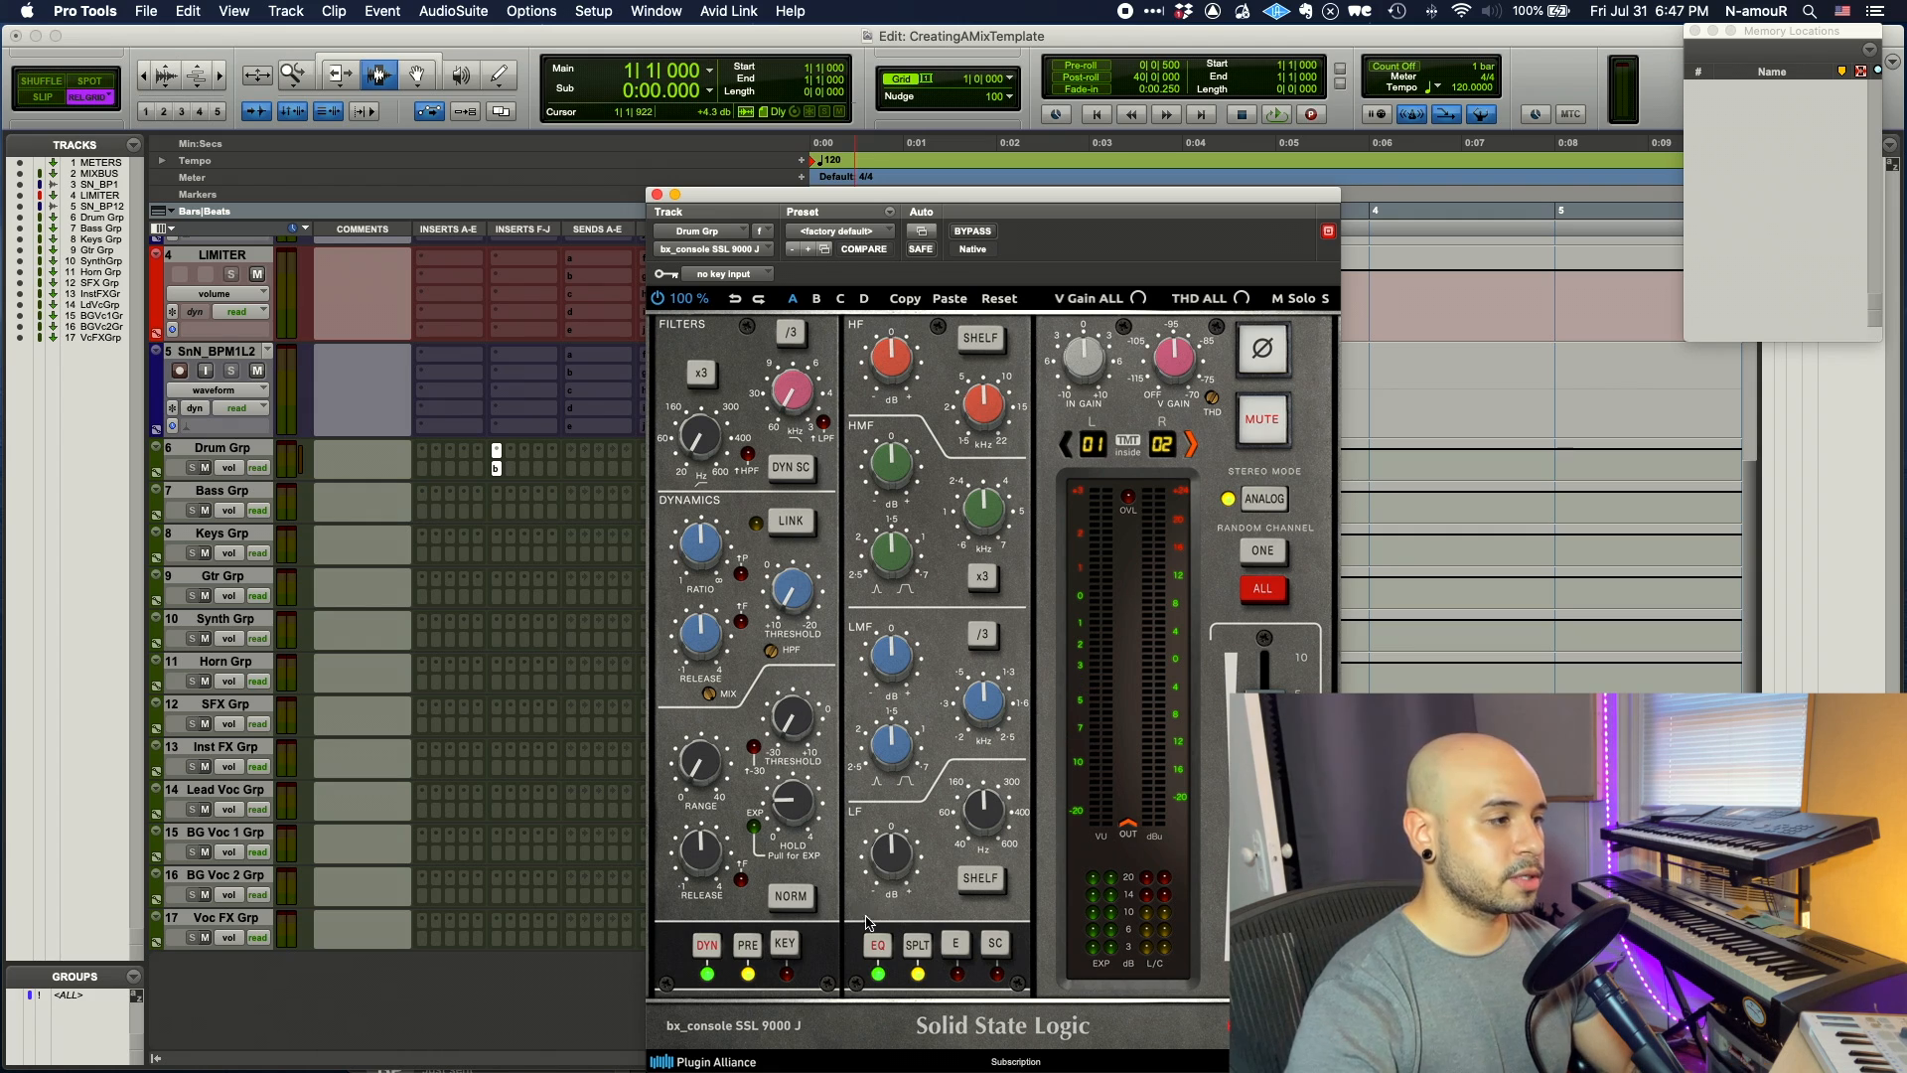
left_click(707, 945)
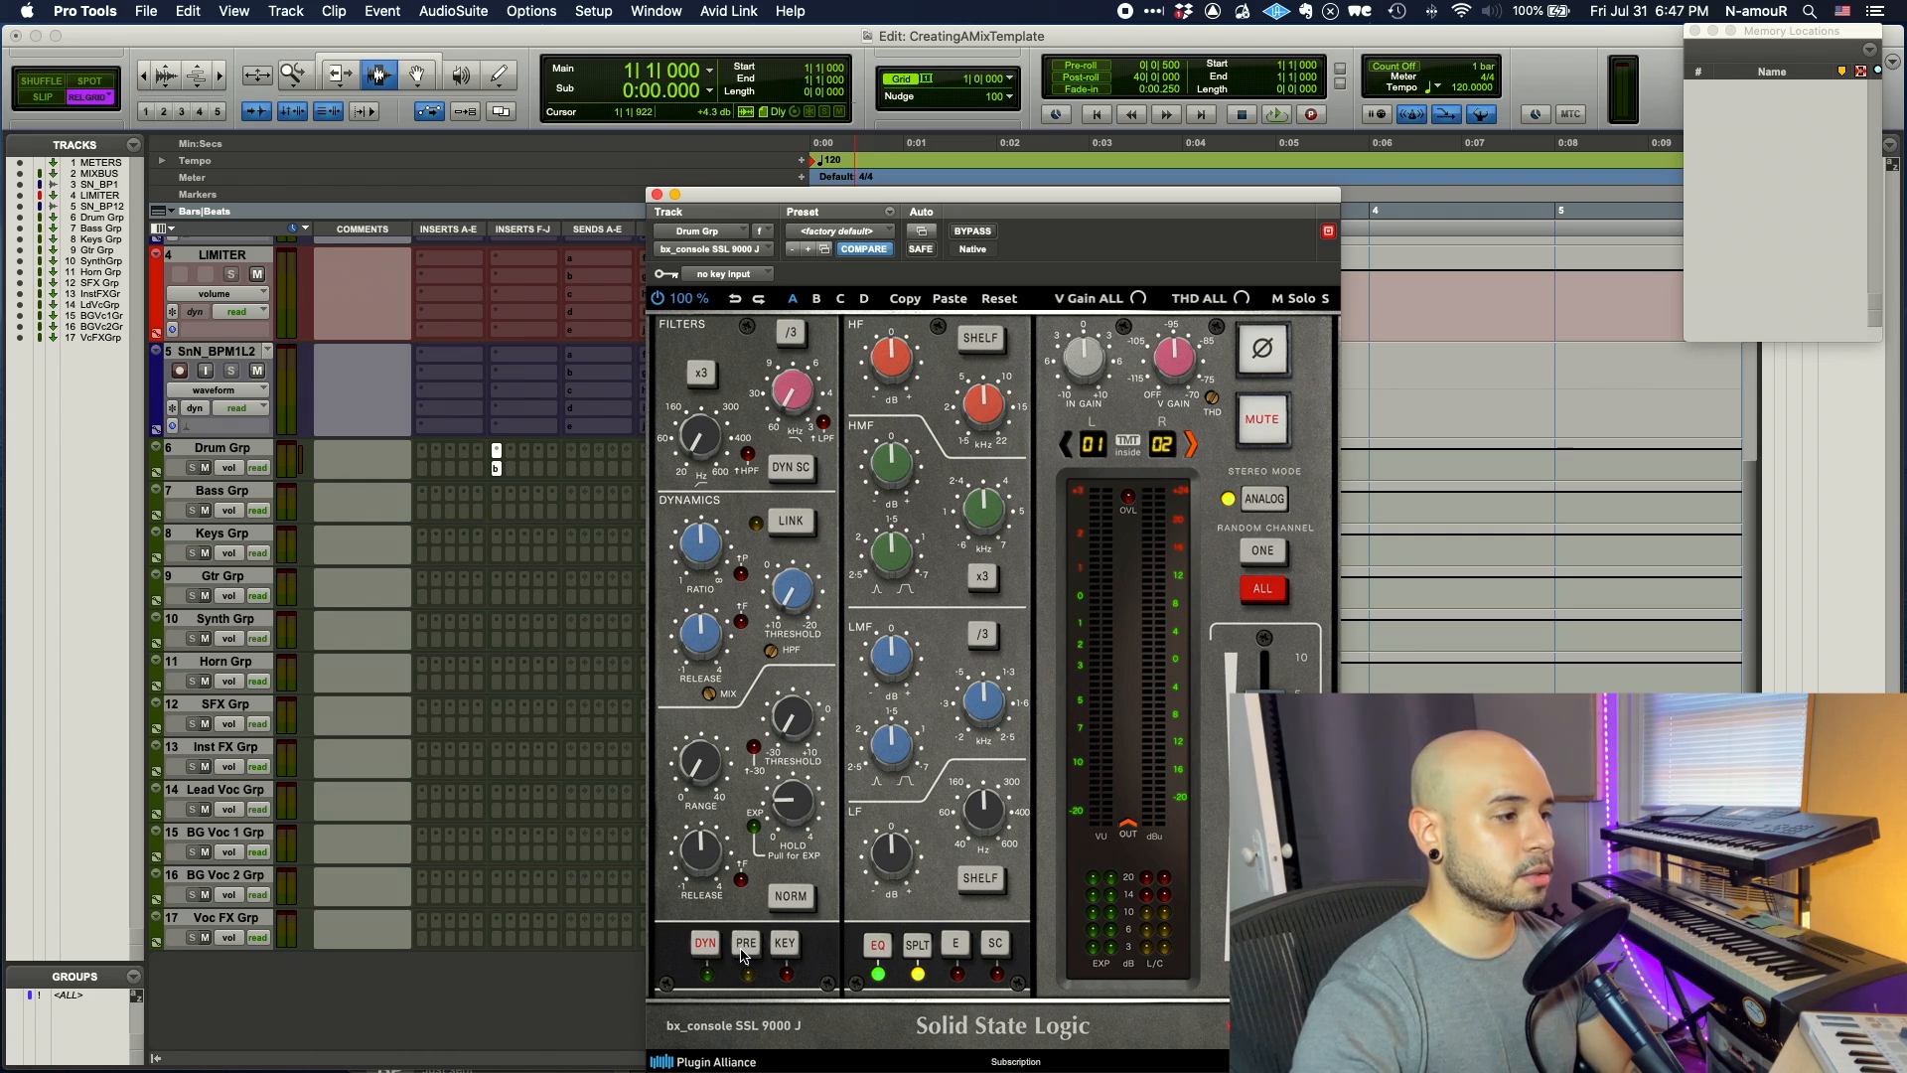
left_click(919, 945)
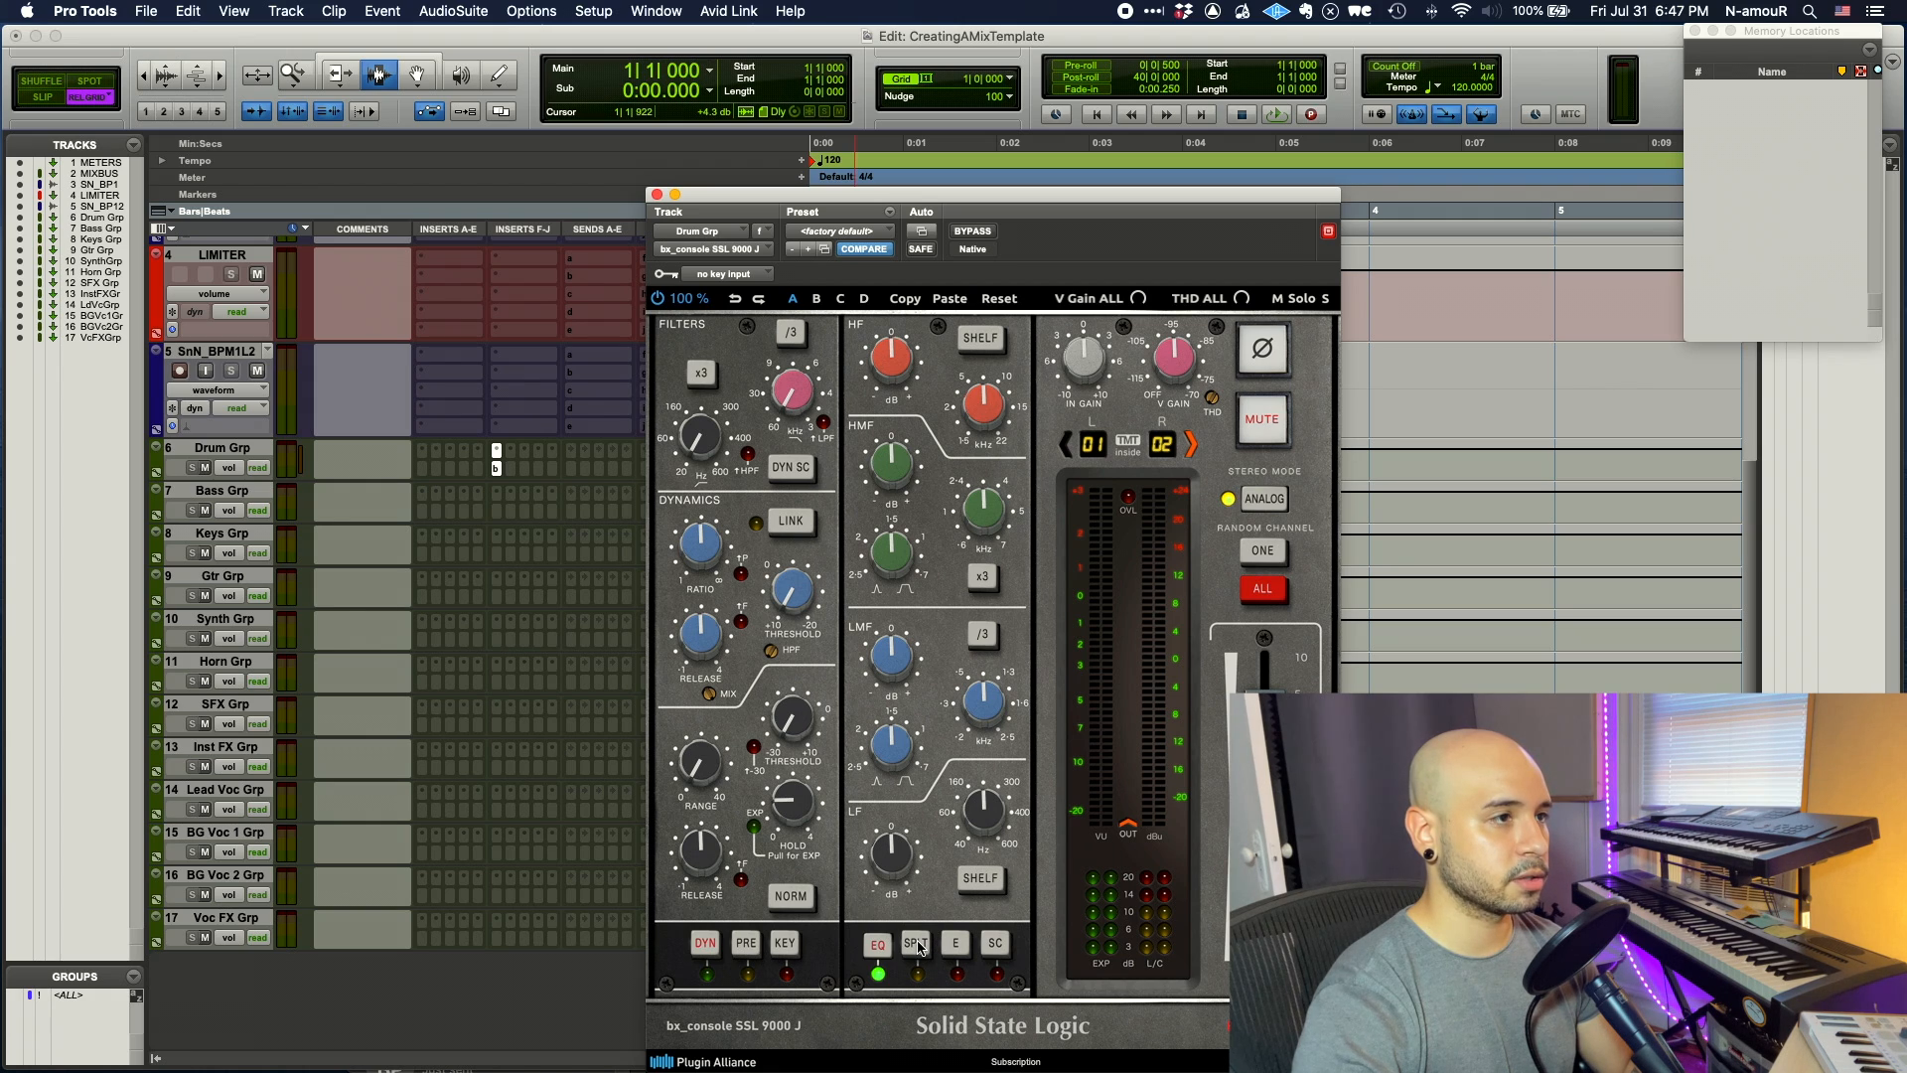
left_click_drag(1173, 389, 1180, 505)
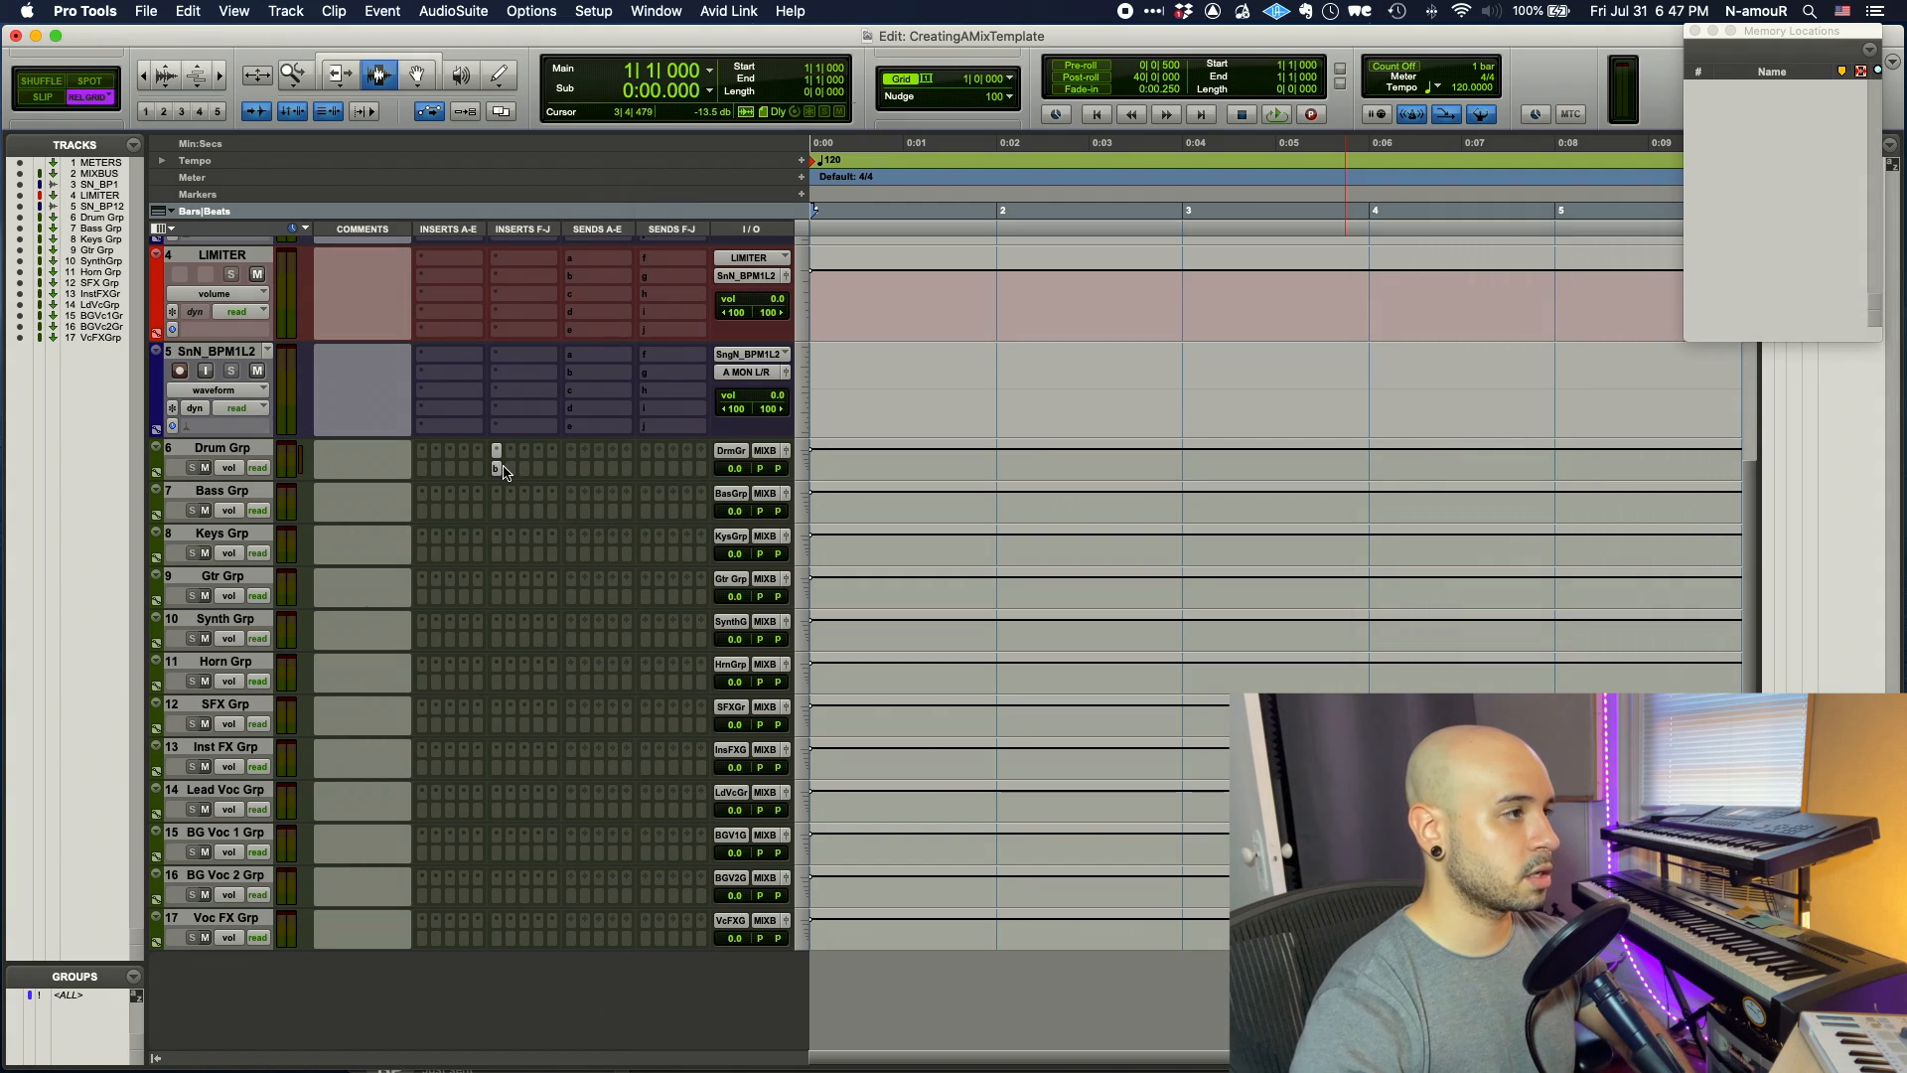
- Remove the bx_console SSL 9000 J channel strip from Drum Grp
left_click(495, 470)
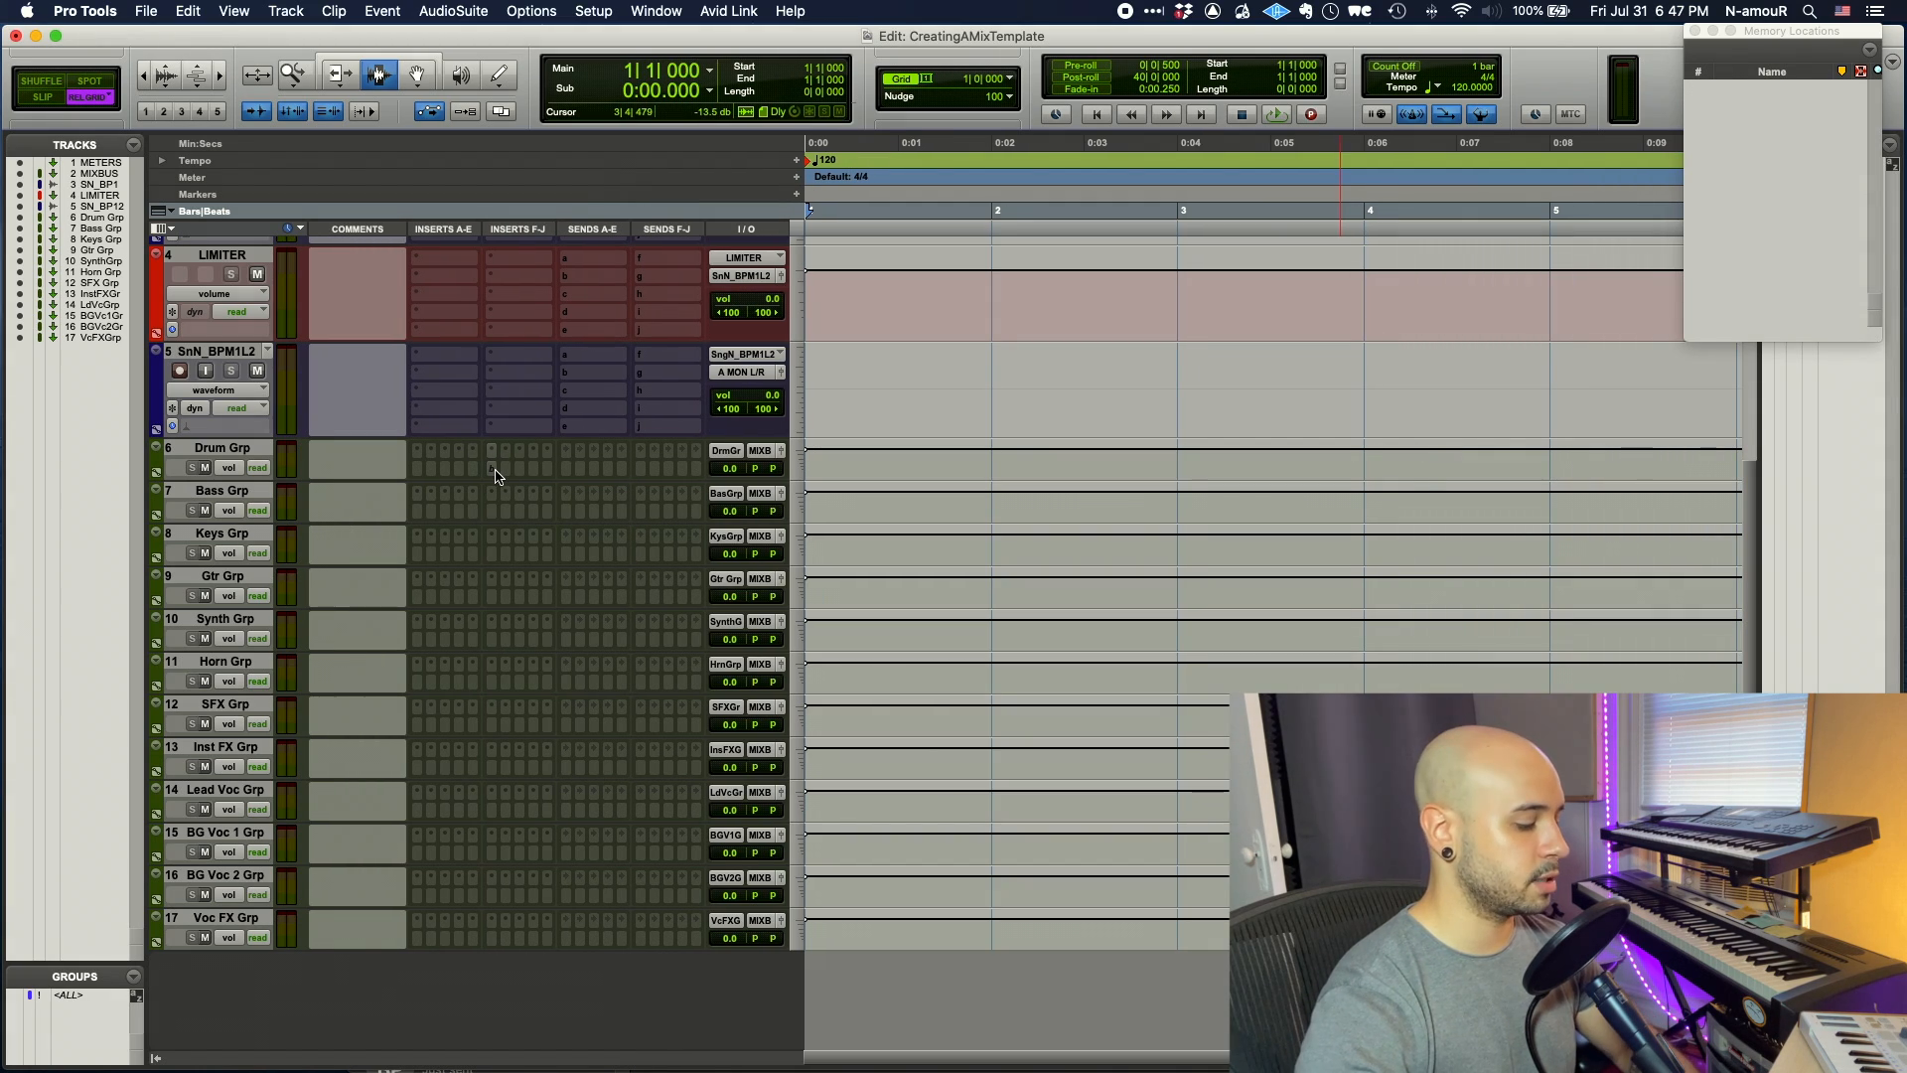
left_click_drag(495, 486, 494, 938)
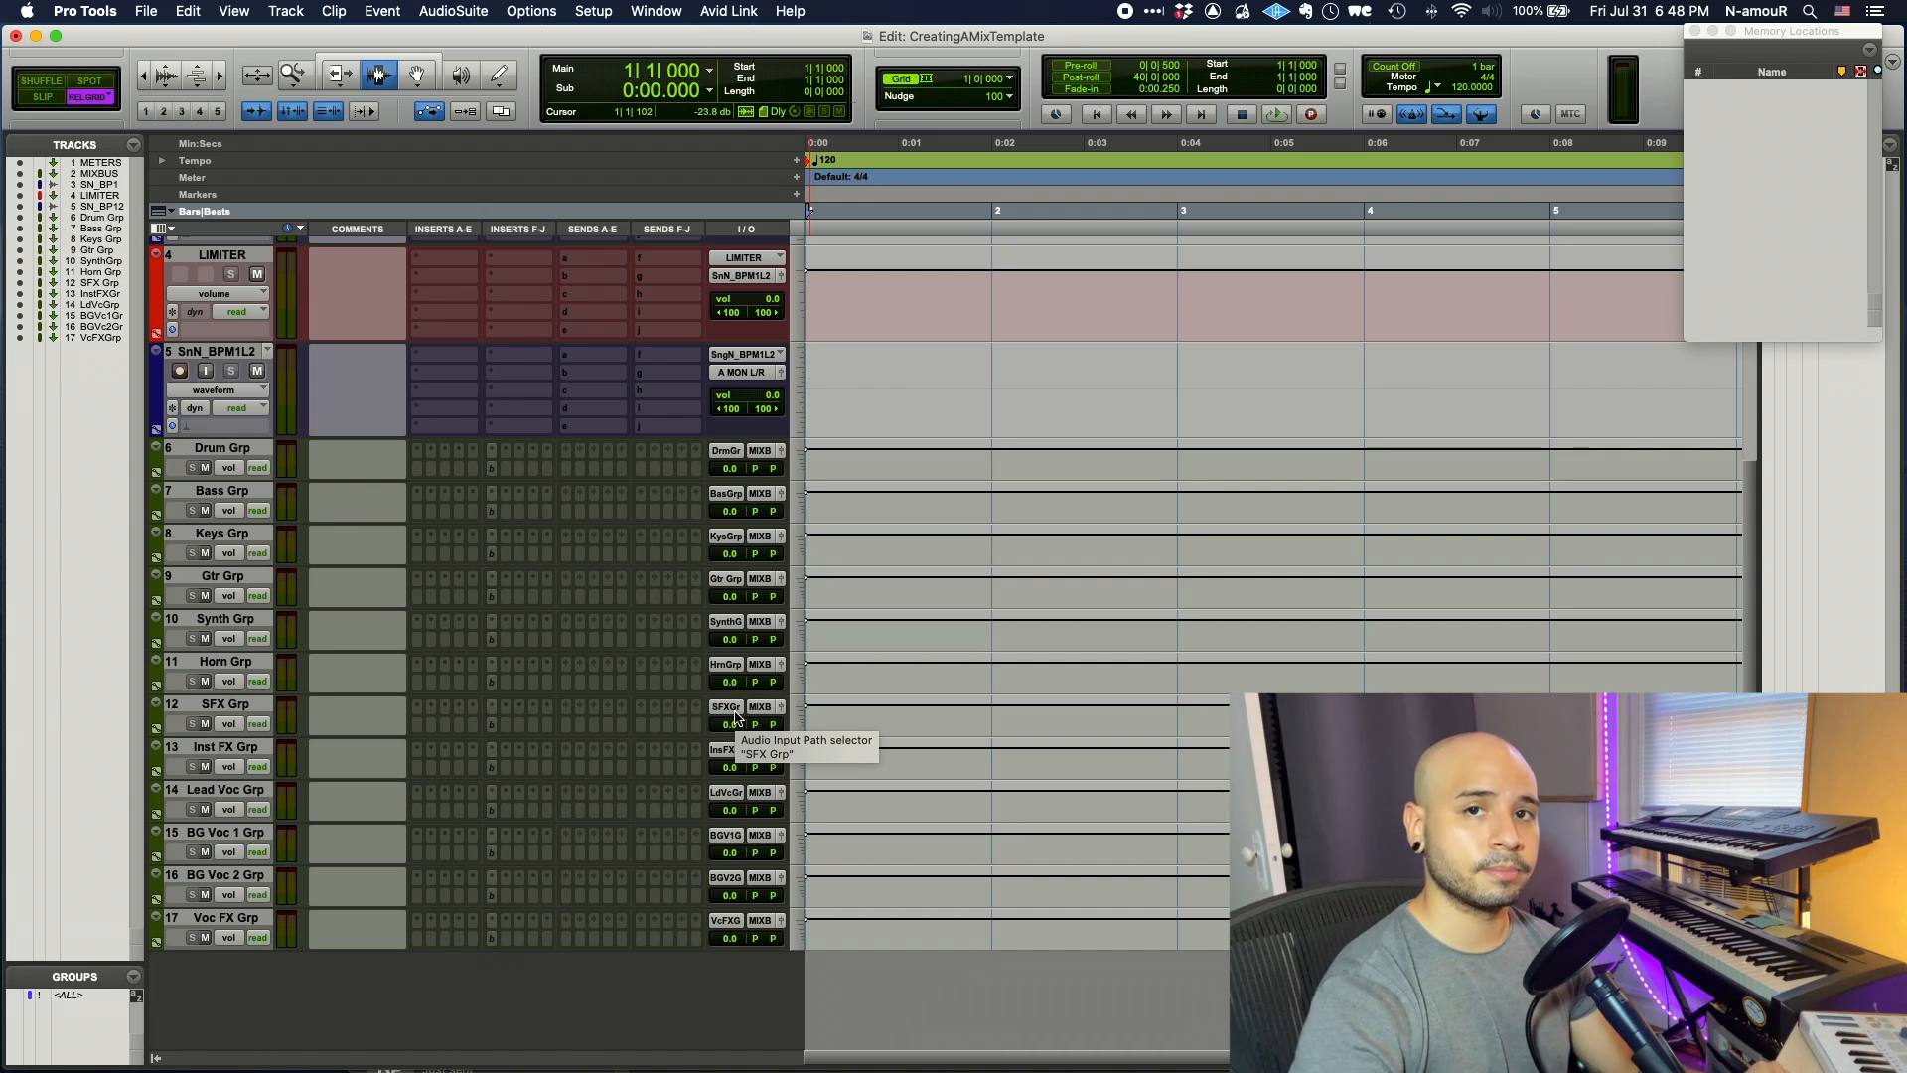
left_click(521, 455)
key("Escape")
- Add an inactive Virtual Mix Rack (stereo) to Drum Grp and copy it onto Bass Grp
left_click(508, 455)
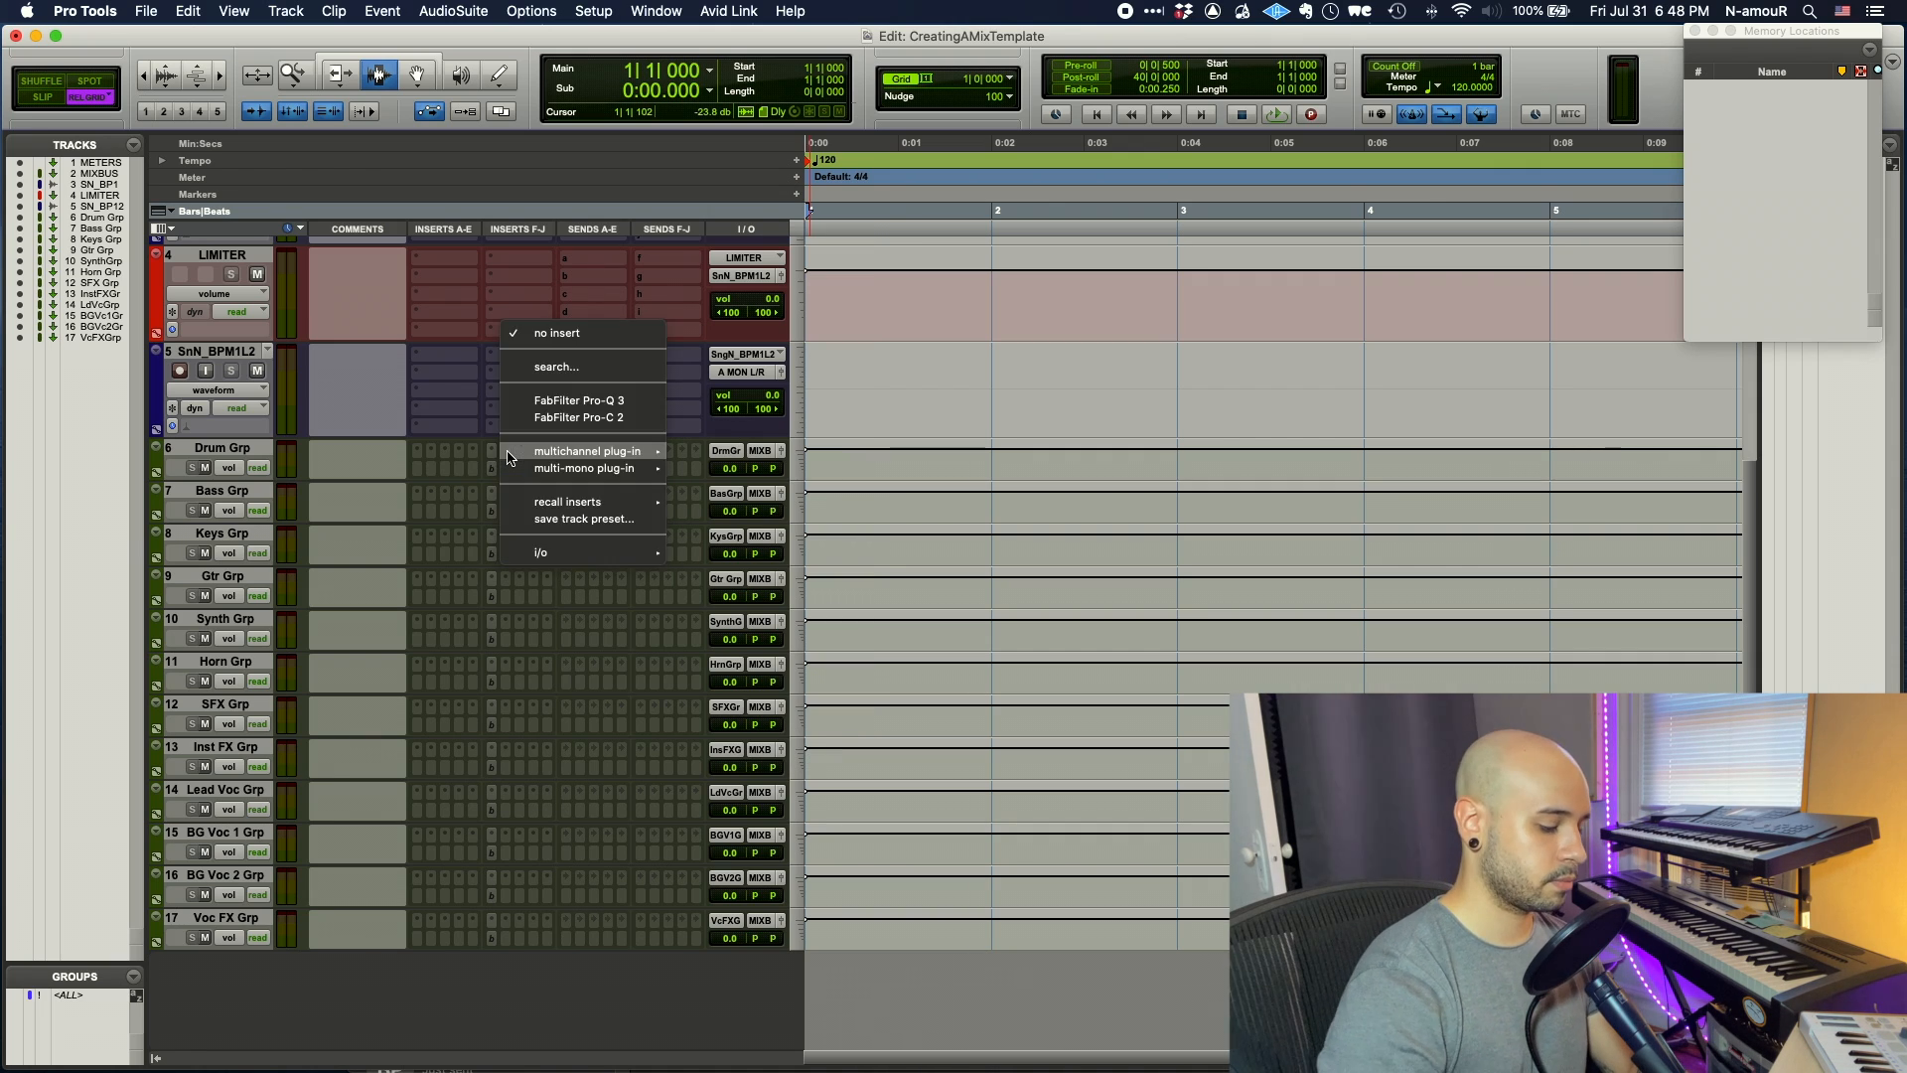
type("Virtual Mix Rack (stereo)")
key("Return")
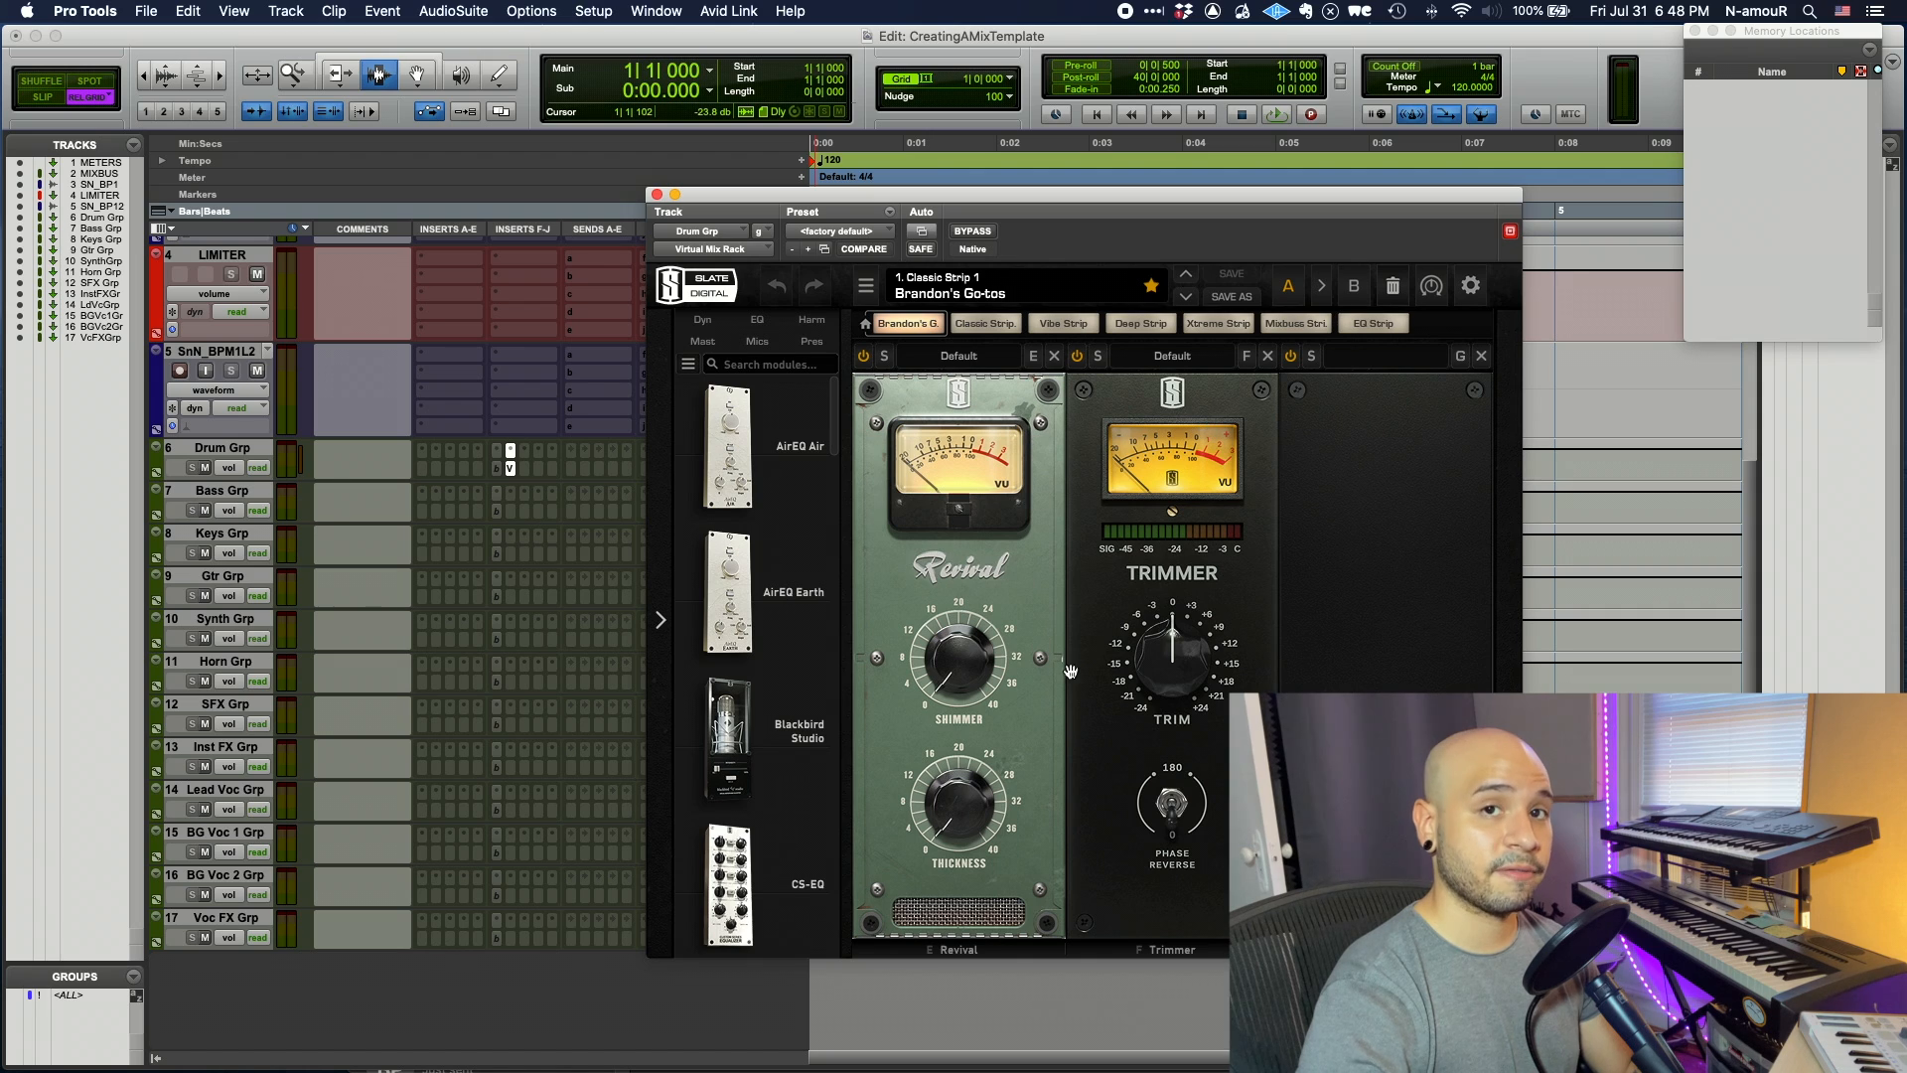
key("super+w")
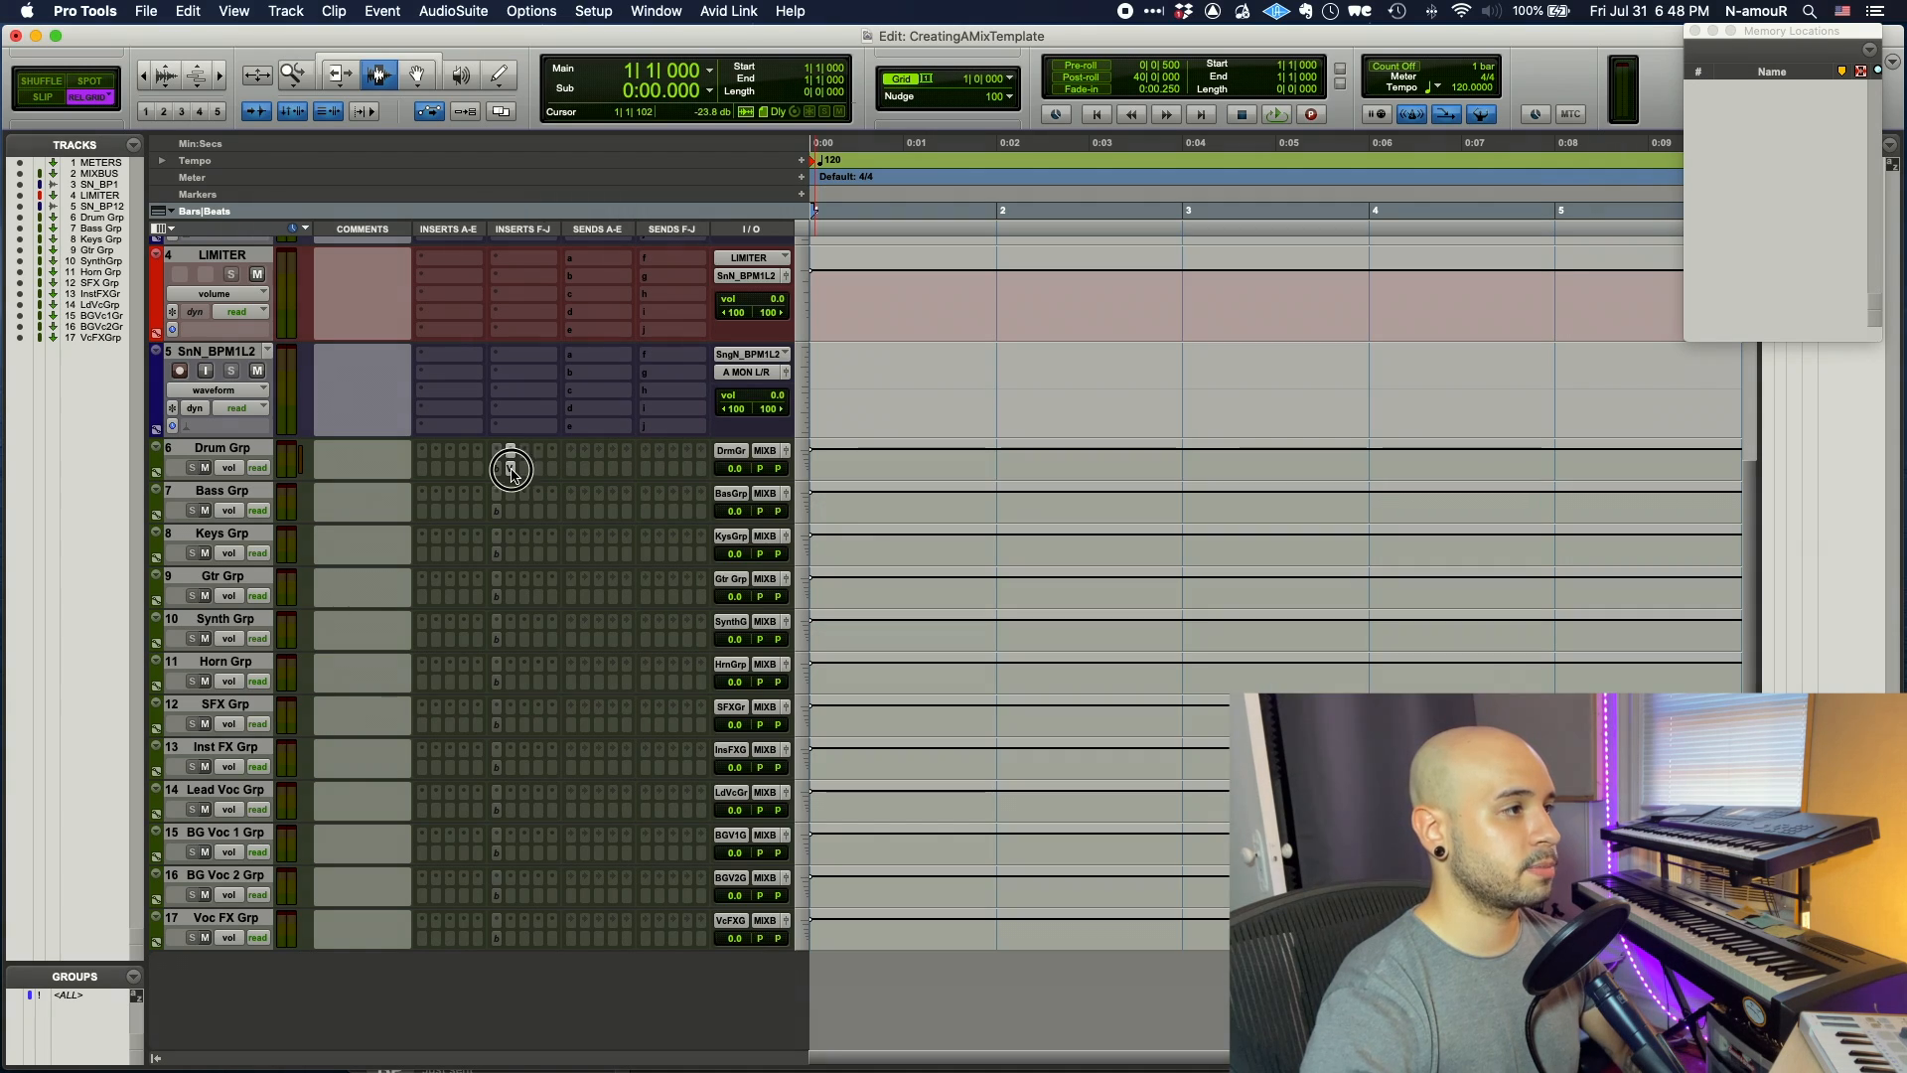
left_click(512, 470, "ctrl+super")
left_click_drag(507, 475, 508, 804)
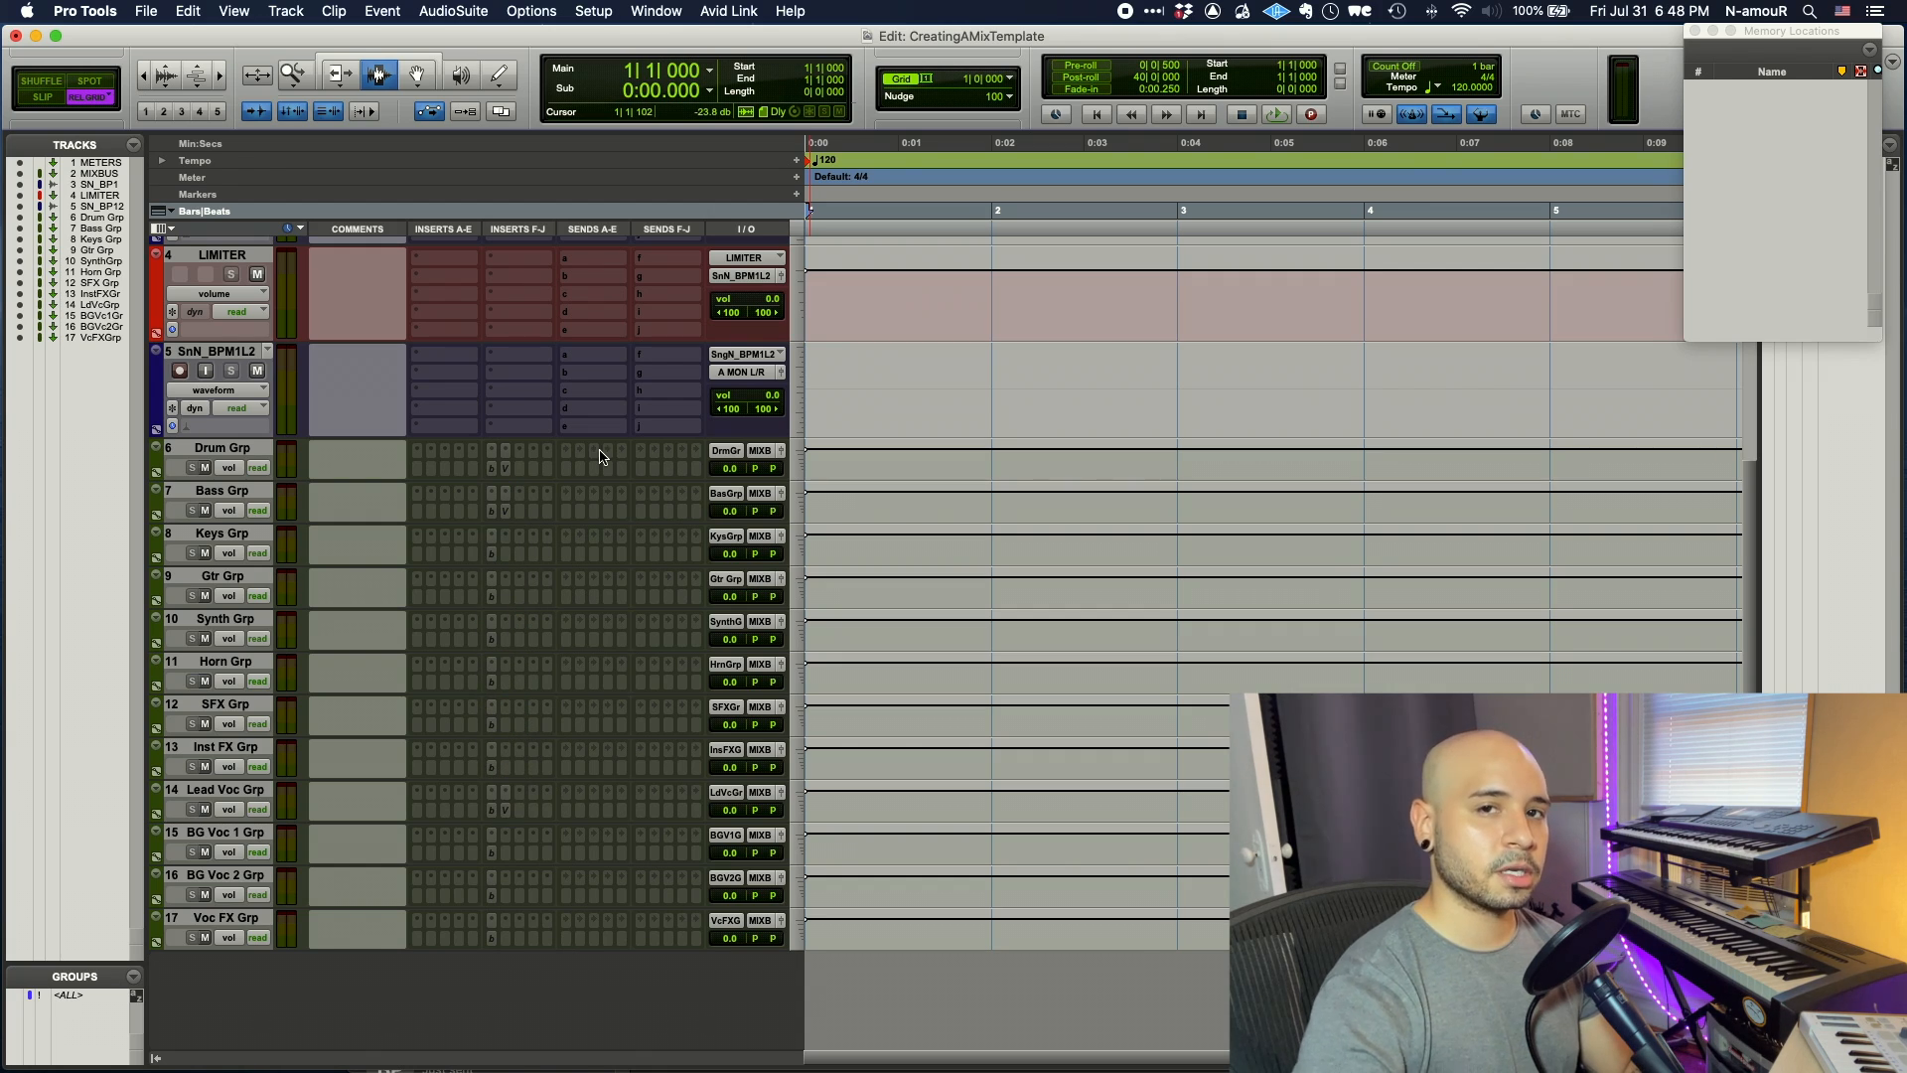
- Insert Ozone 9 Vintage Limiter (stereo) on Drum Grp with -0.1 dB ceiling and 0.0 dB threshold
left_click(552, 461)
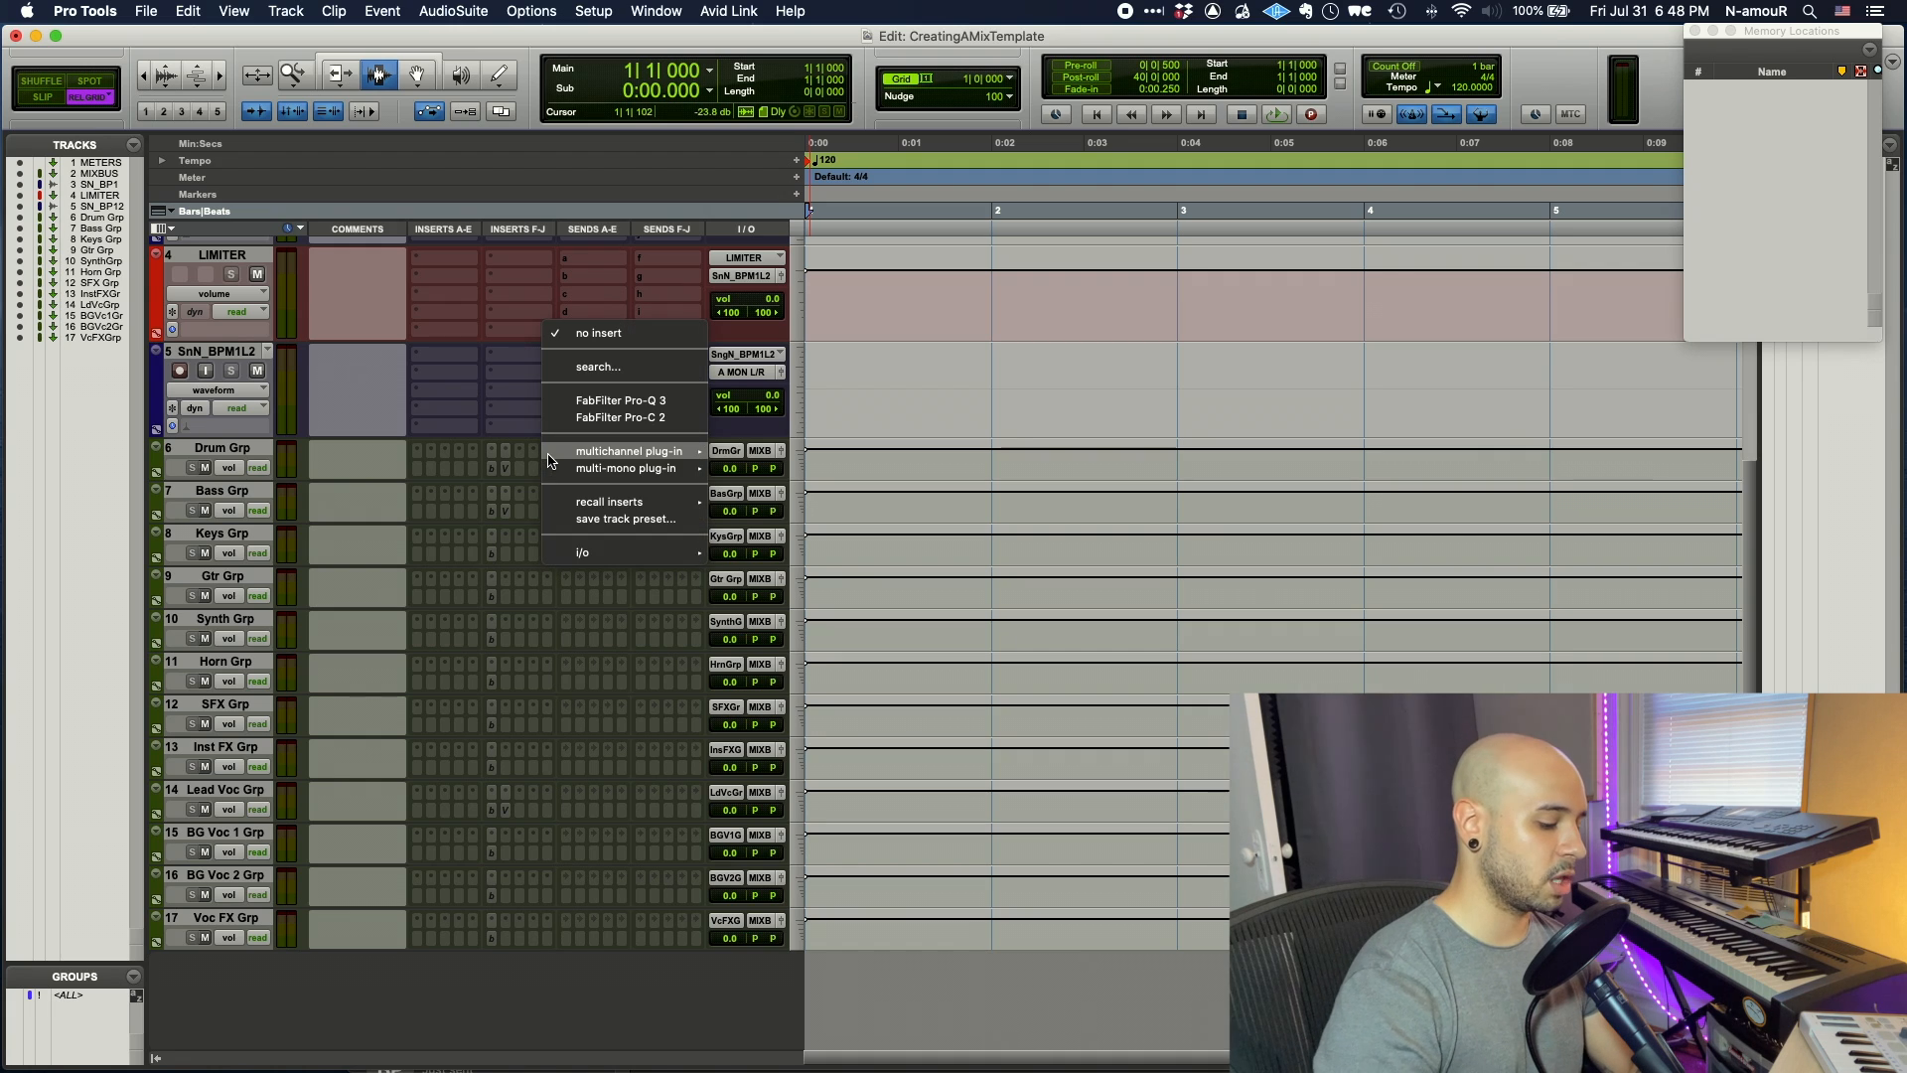
type("vintage")
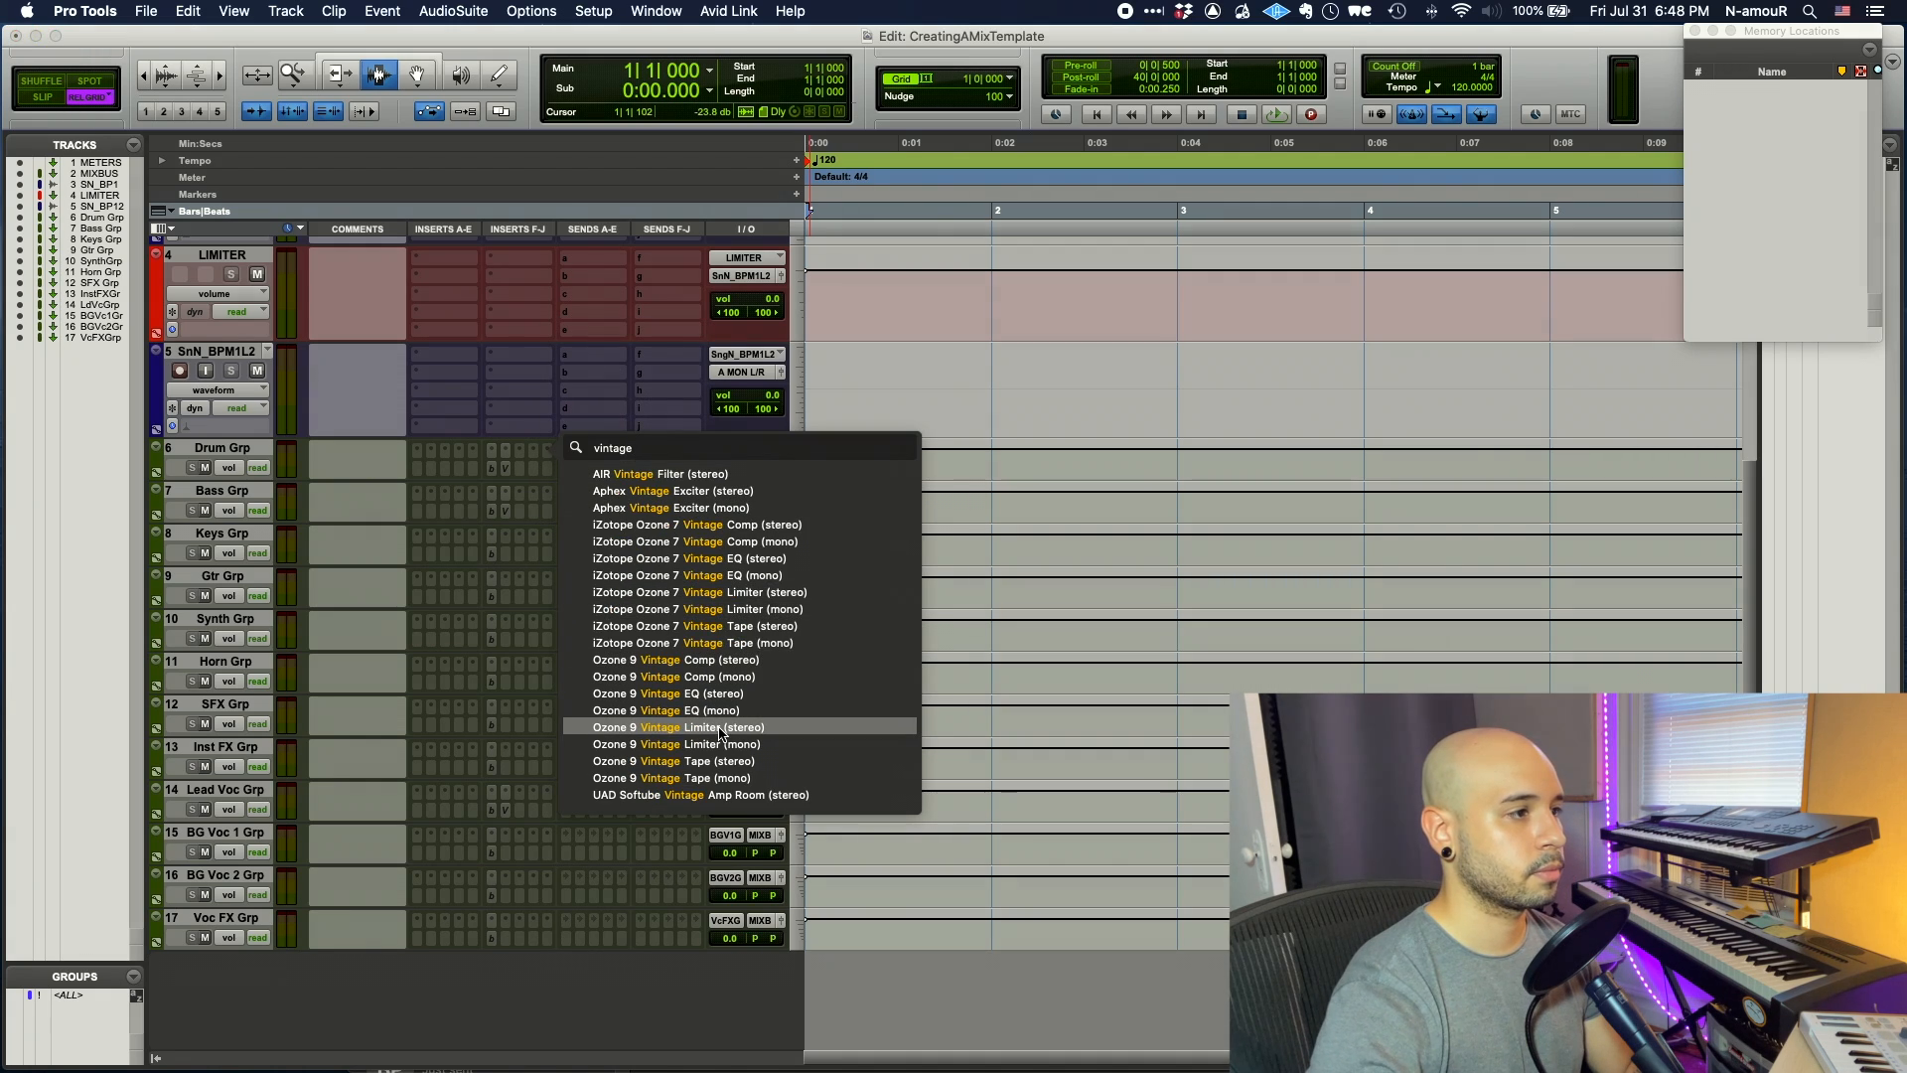
left_click(719, 728)
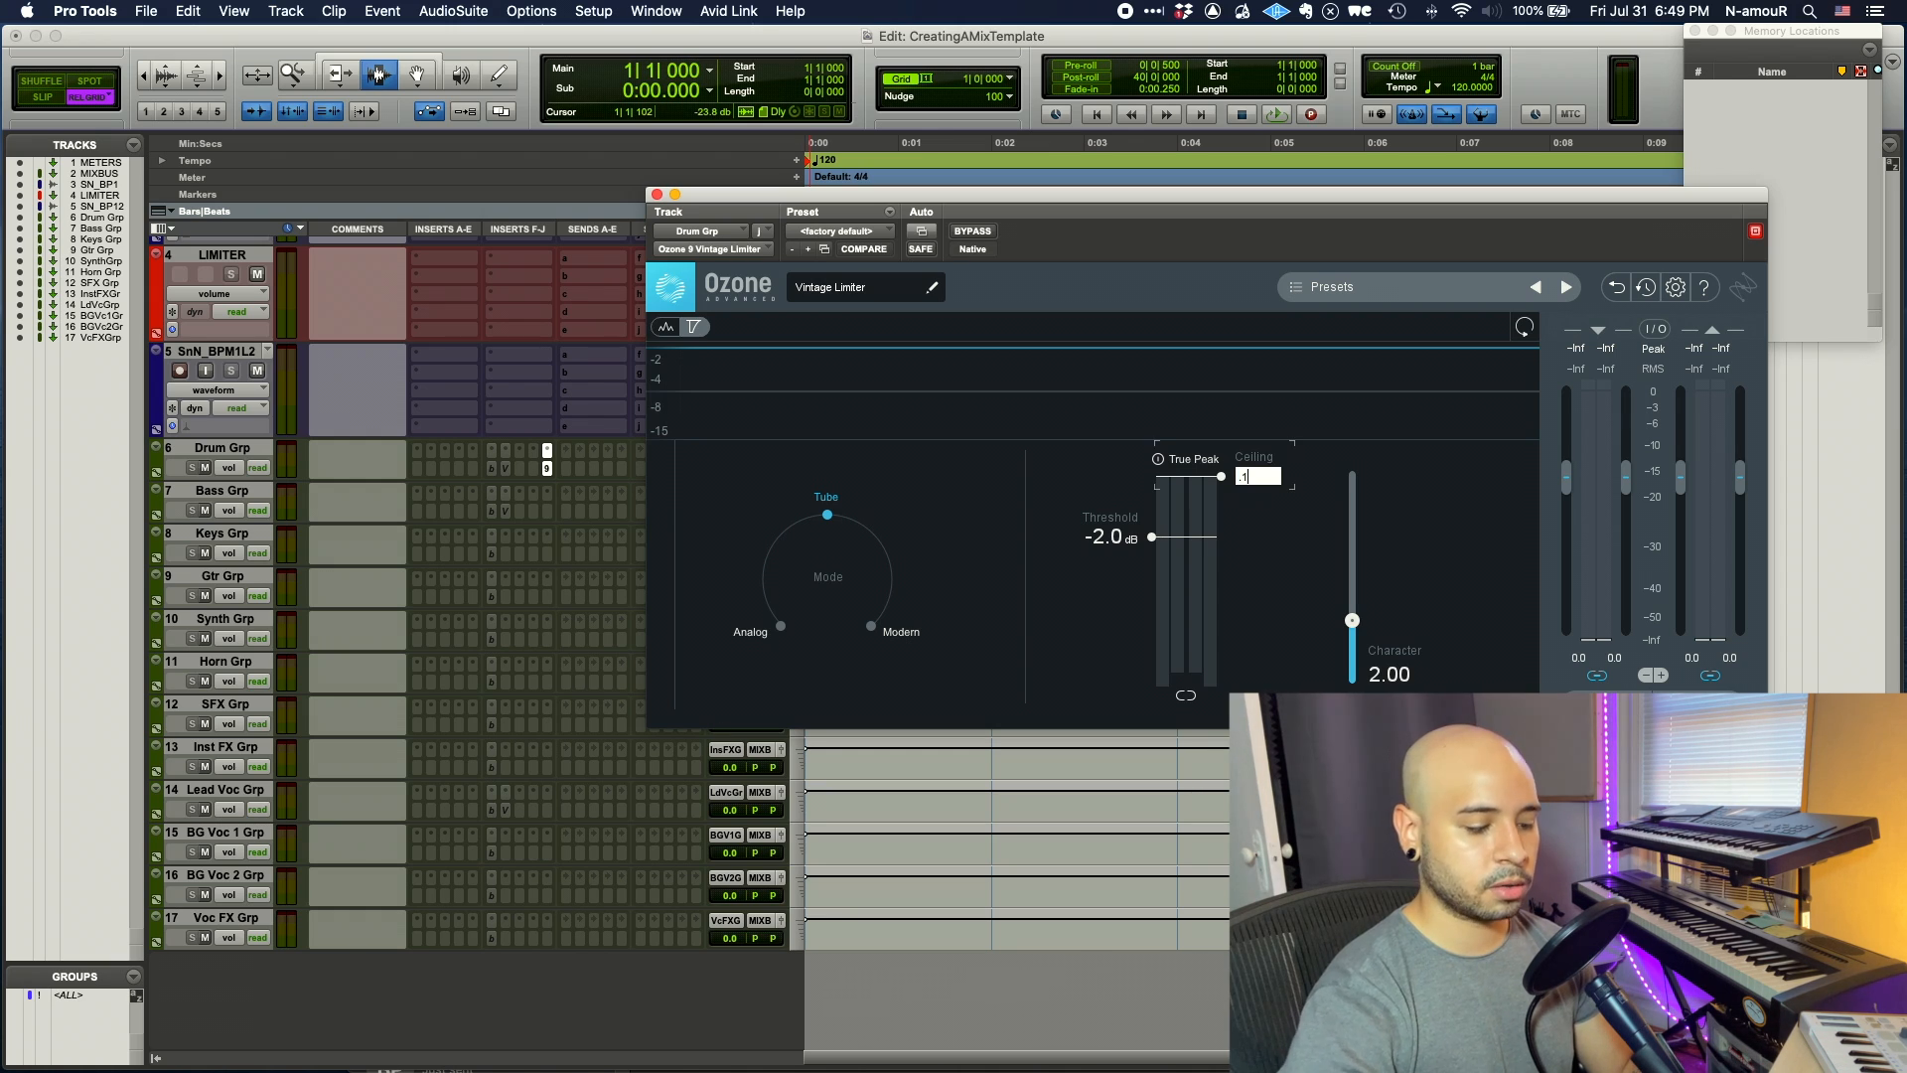
type(".1")
key("Return")
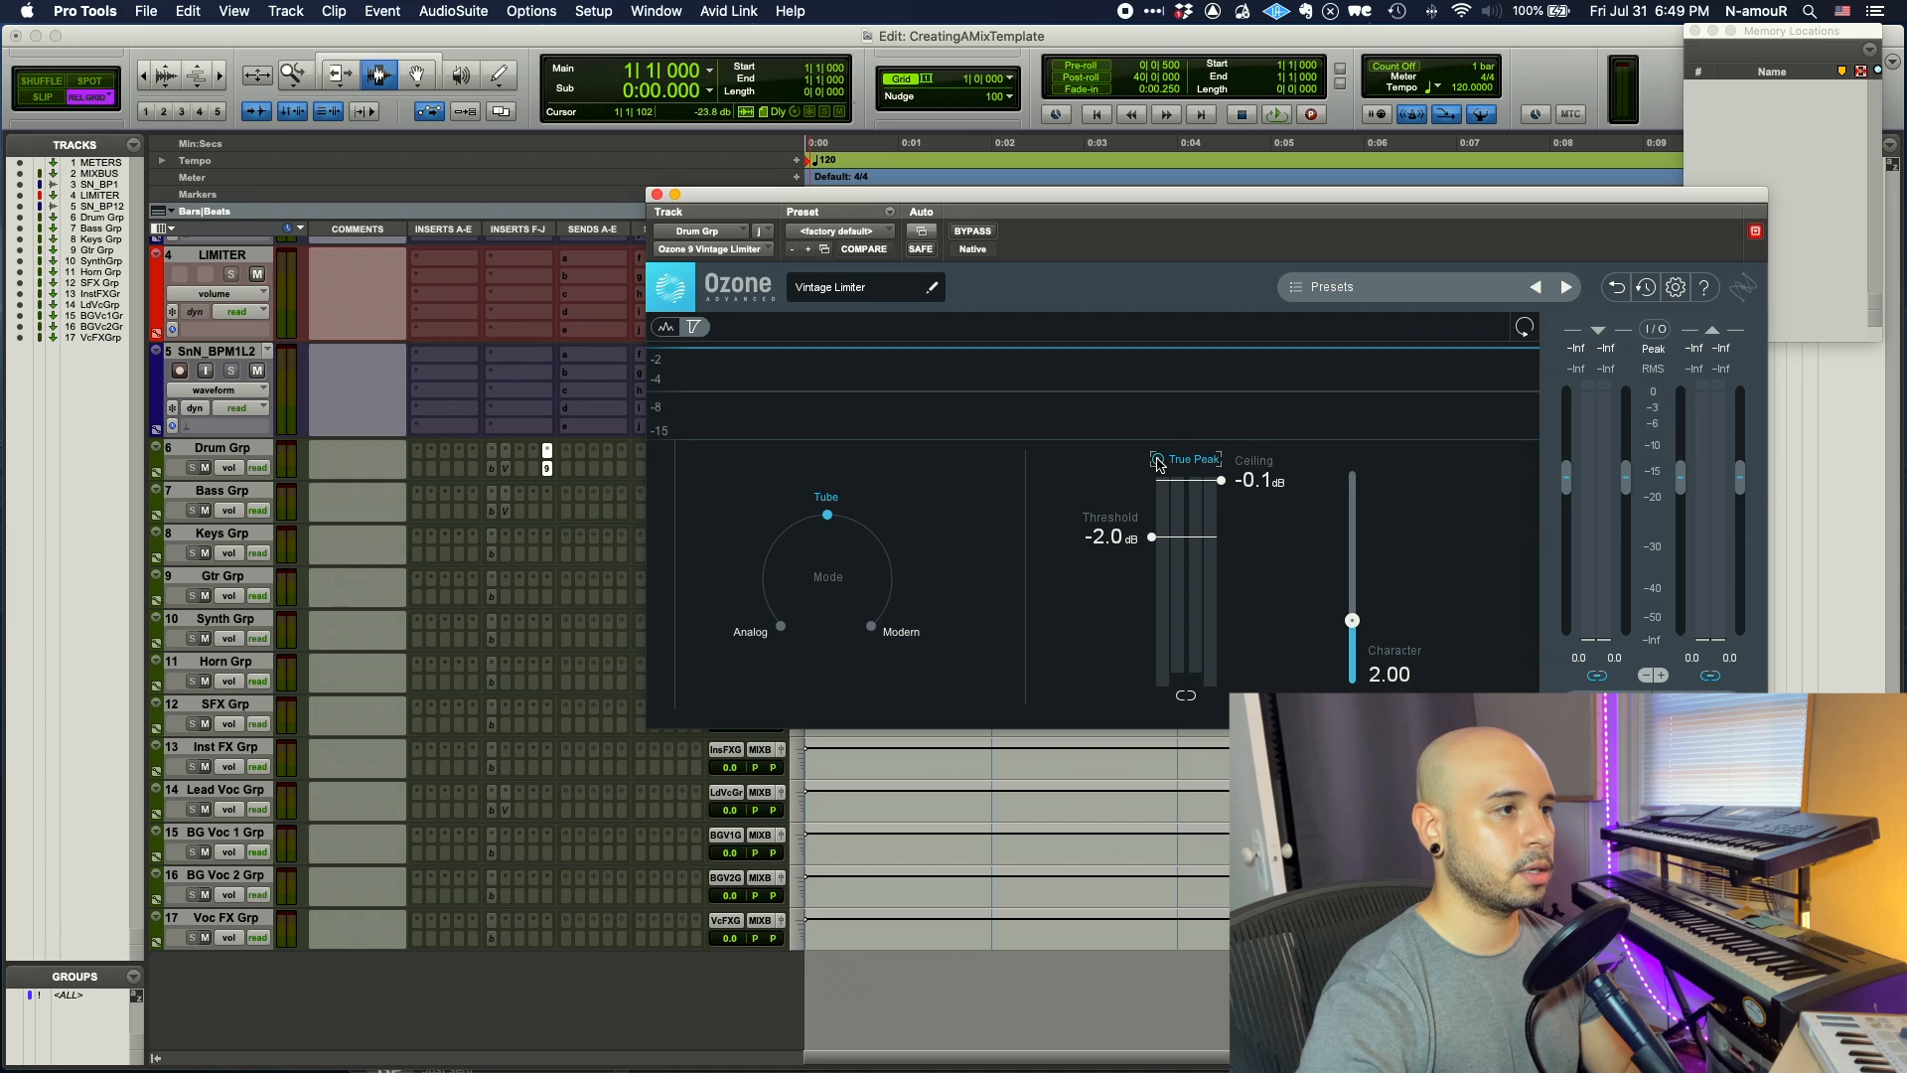
left_click_drag(1155, 544, 1154, 444)
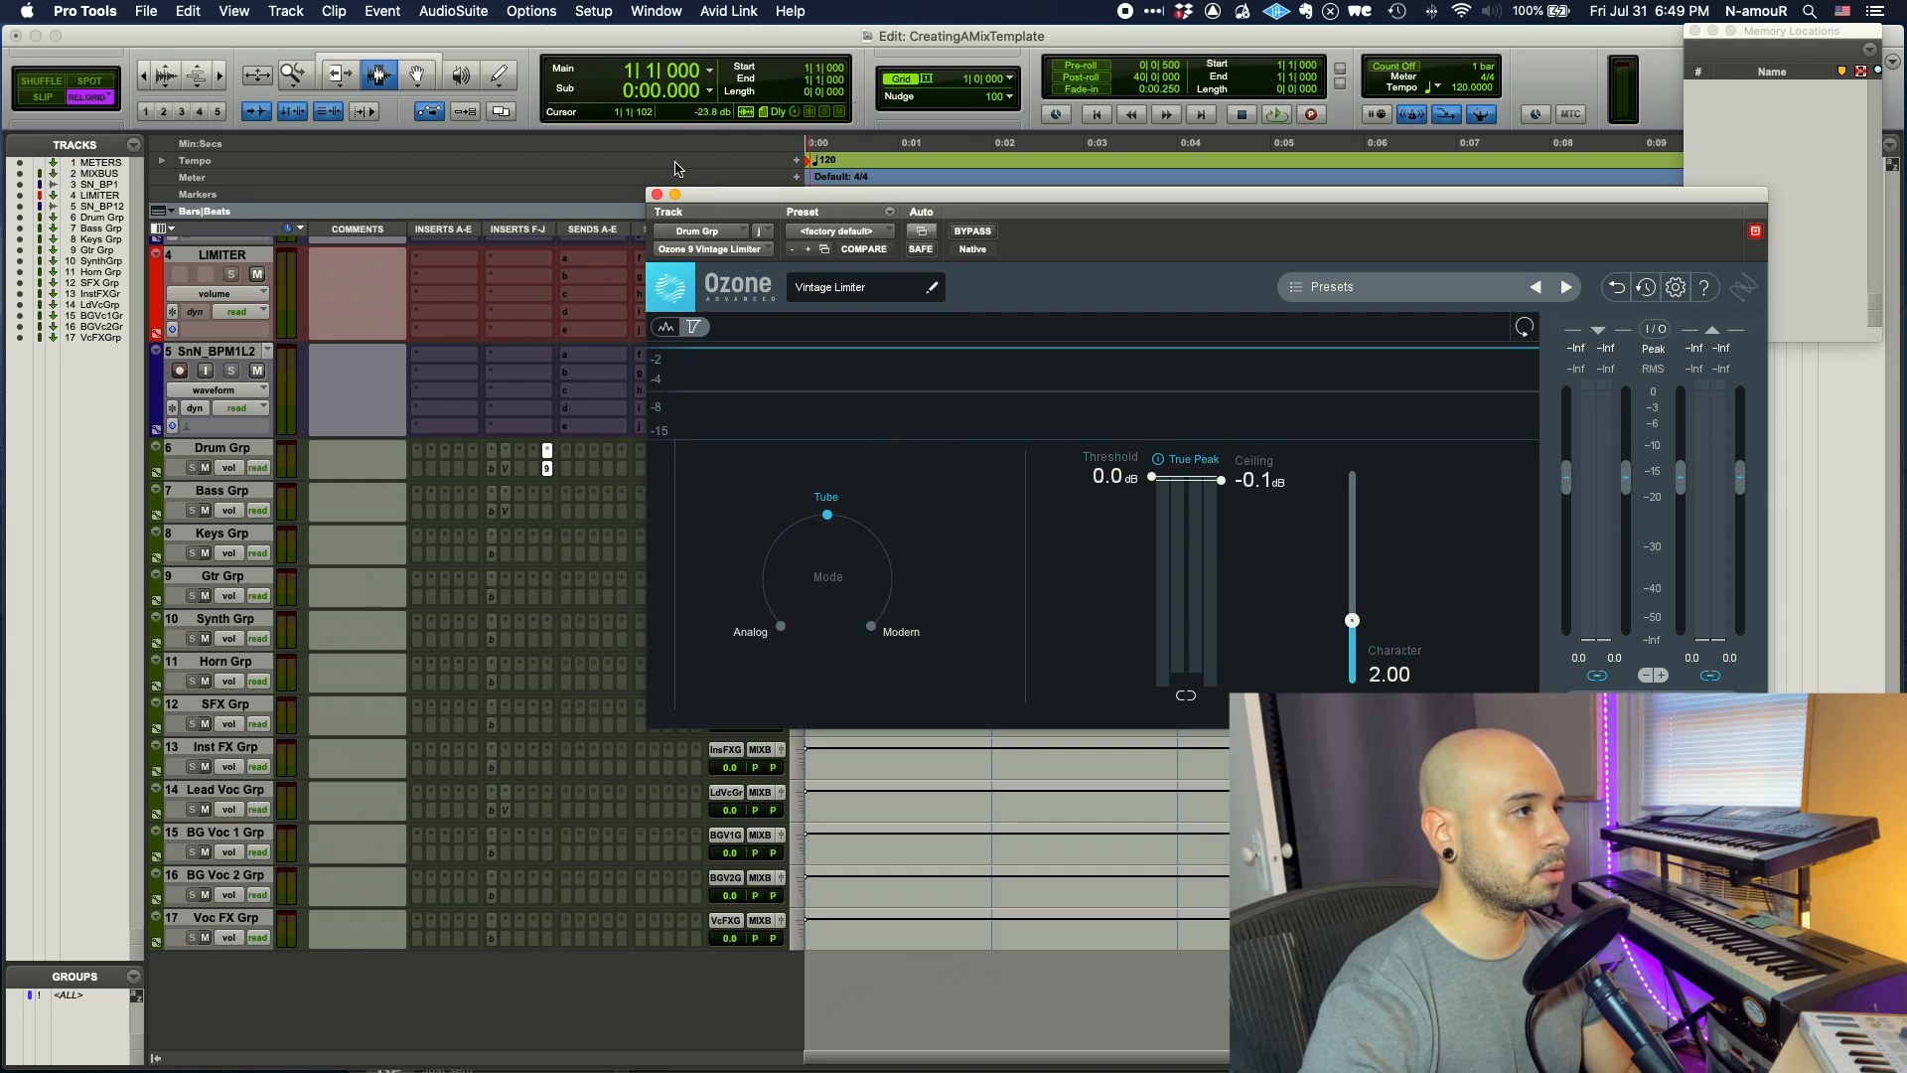
left_click(657, 194)
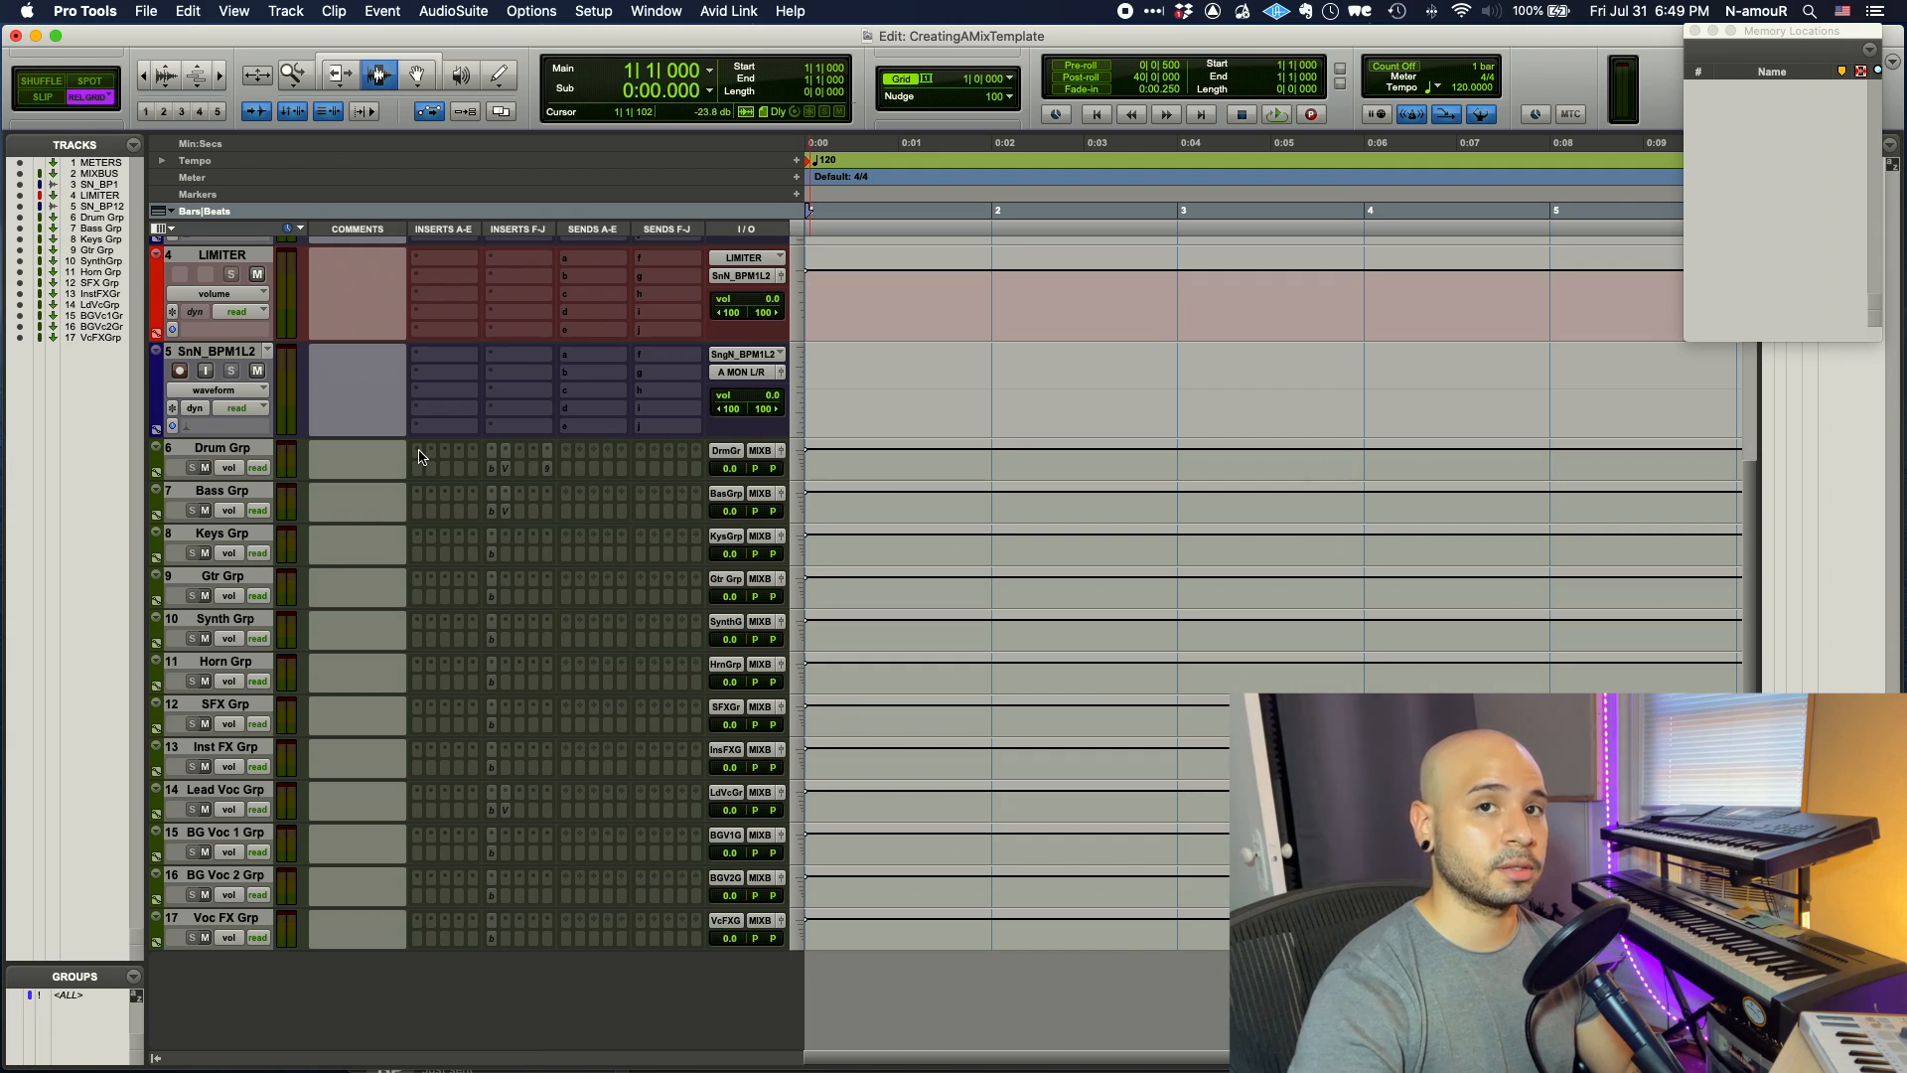
- Insert UAD Fairchild 670 Legacy (stereo) on Drum Grp with lowered threshold and right output
left_click(418, 452)
type("fairch")
key("Down")
key("Down")
key("Down")
key("Down")
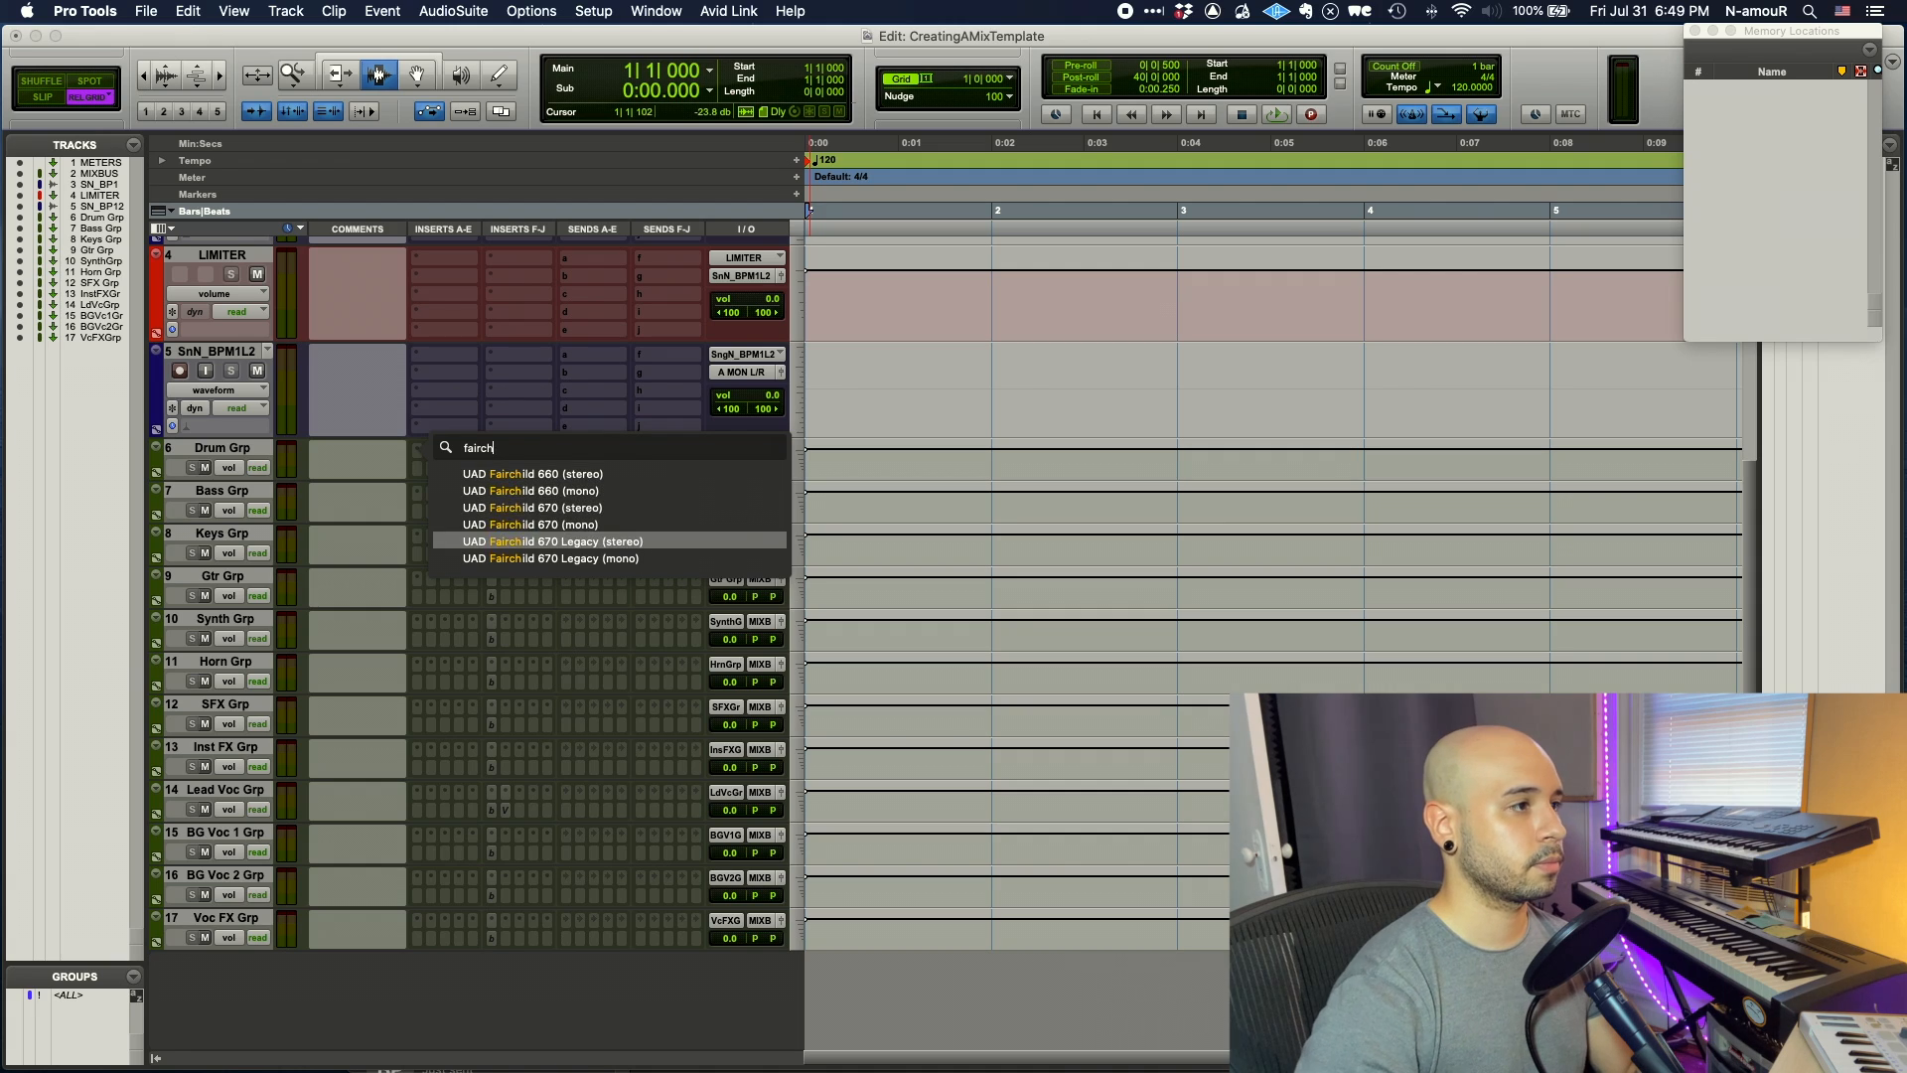
key("Return")
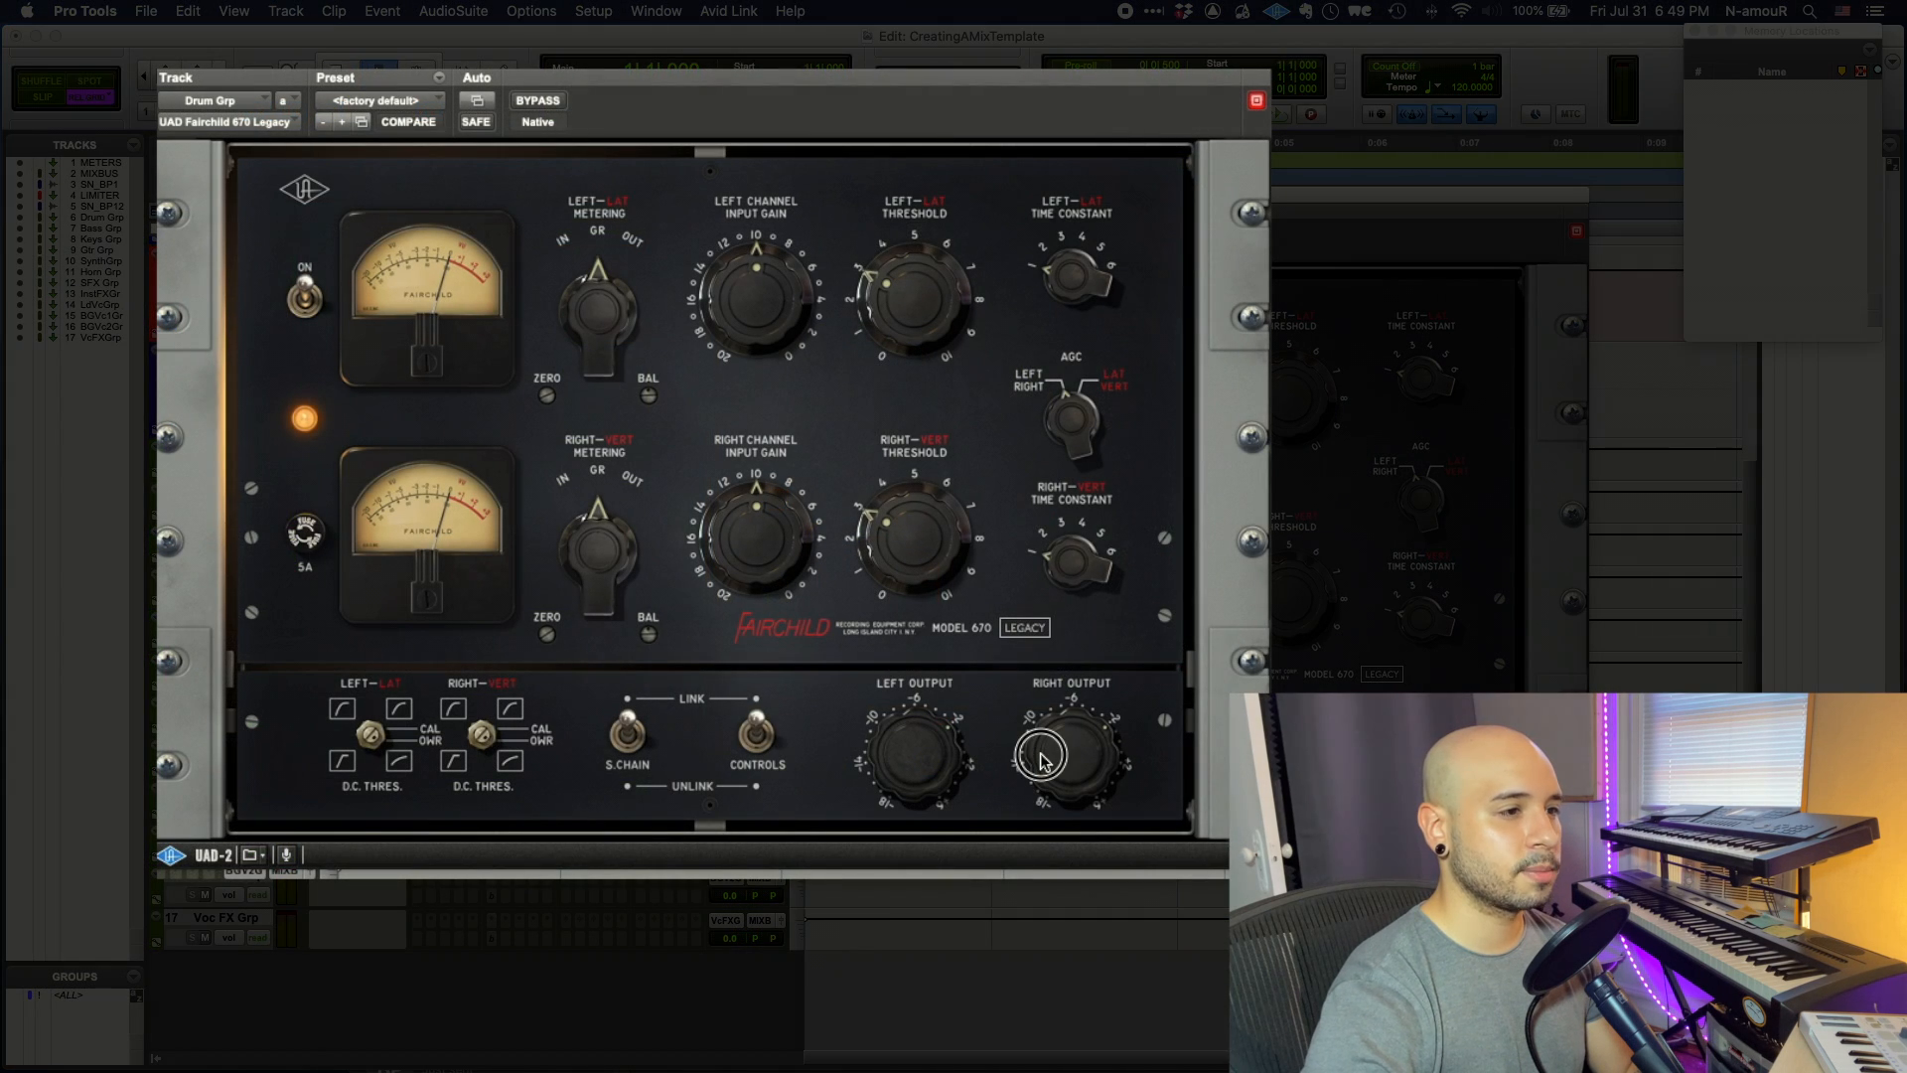
left_click_drag(1034, 771, 1036, 804)
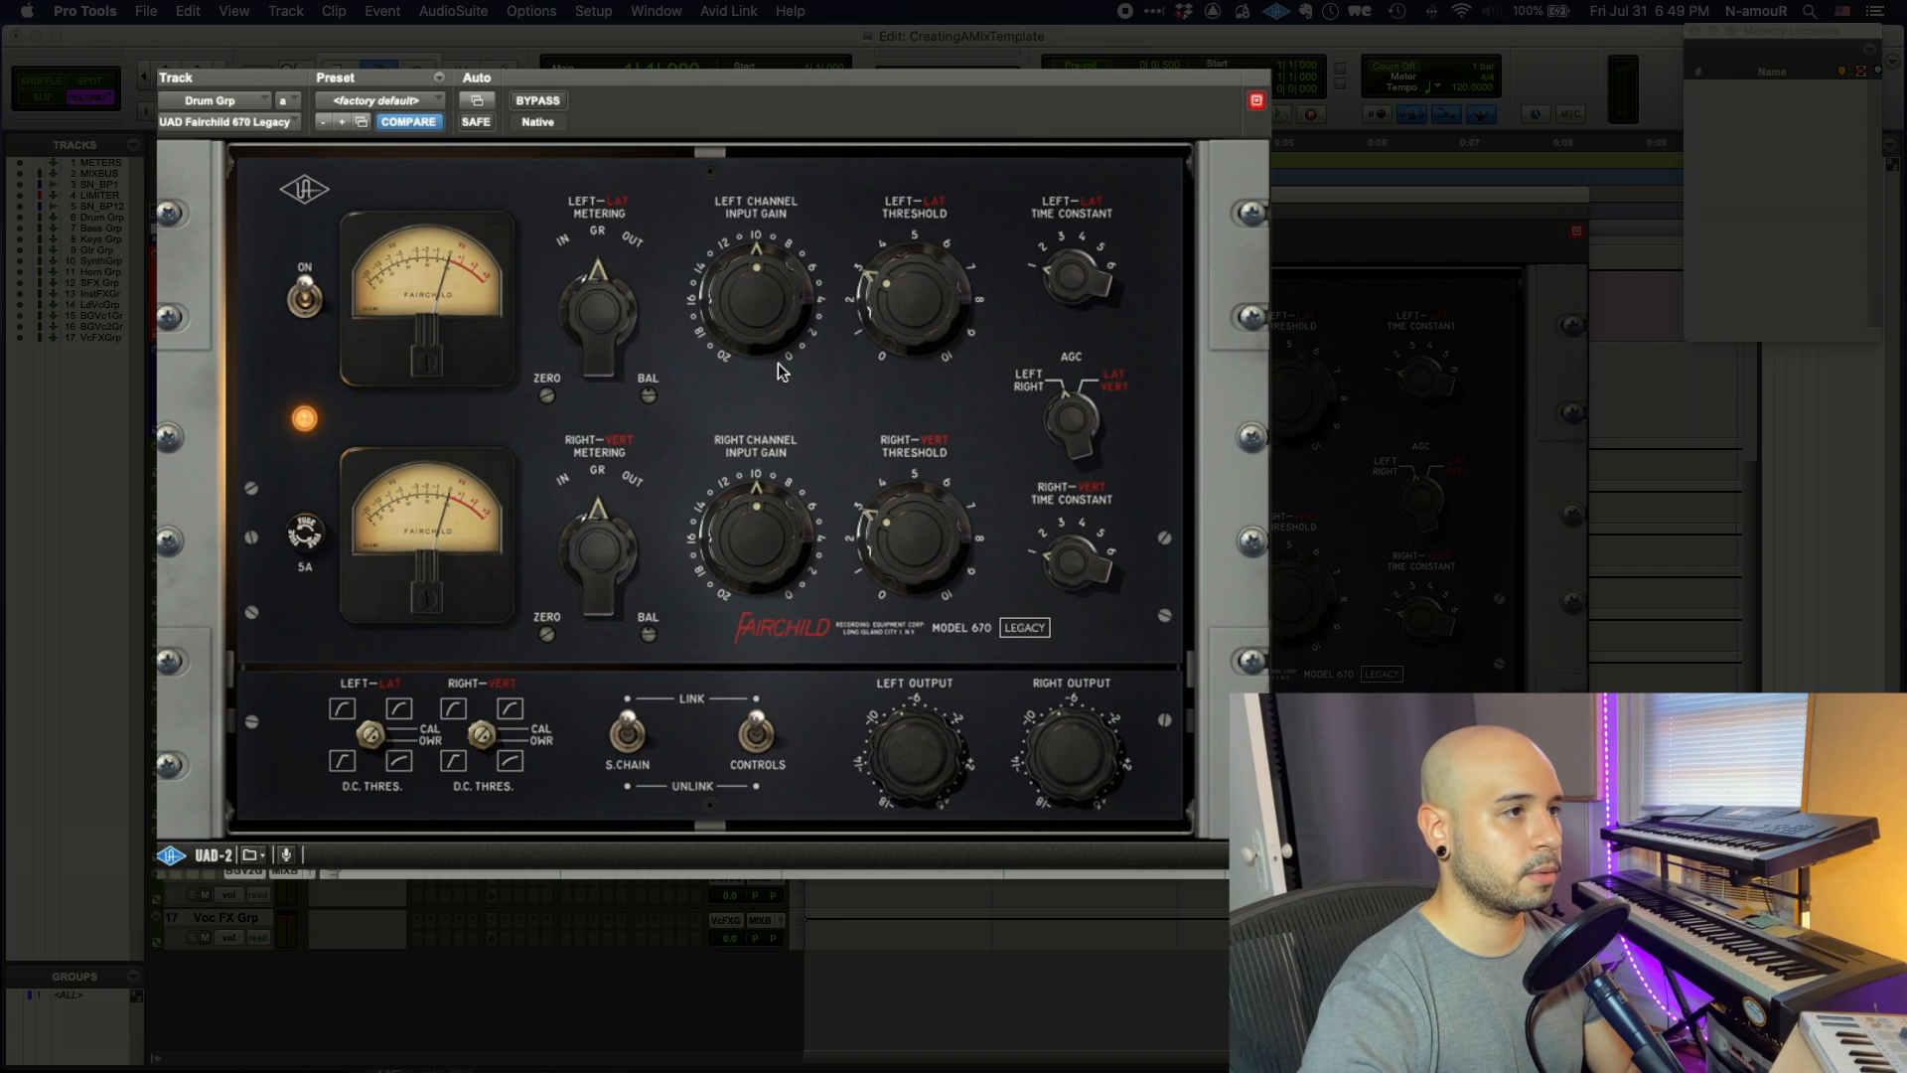
left_click_drag(934, 288, 944, 386)
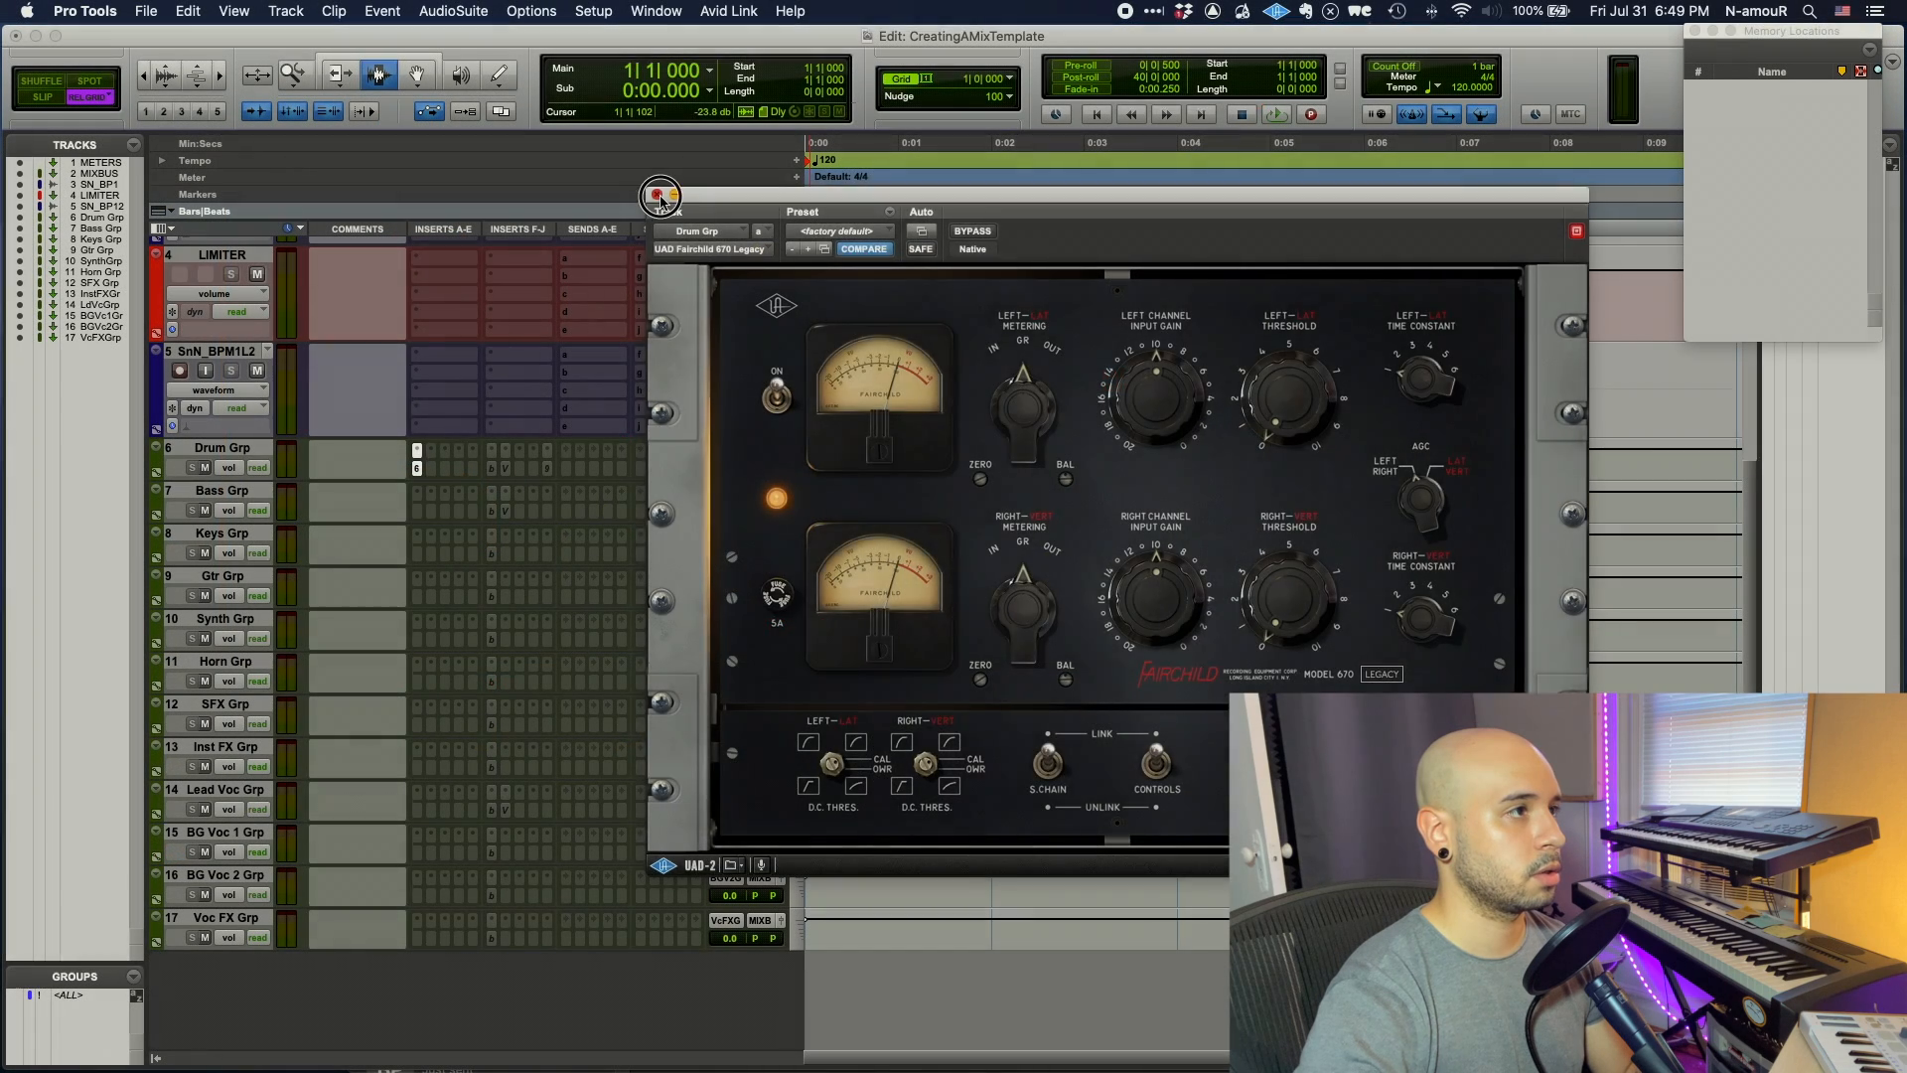
left_click(659, 194)
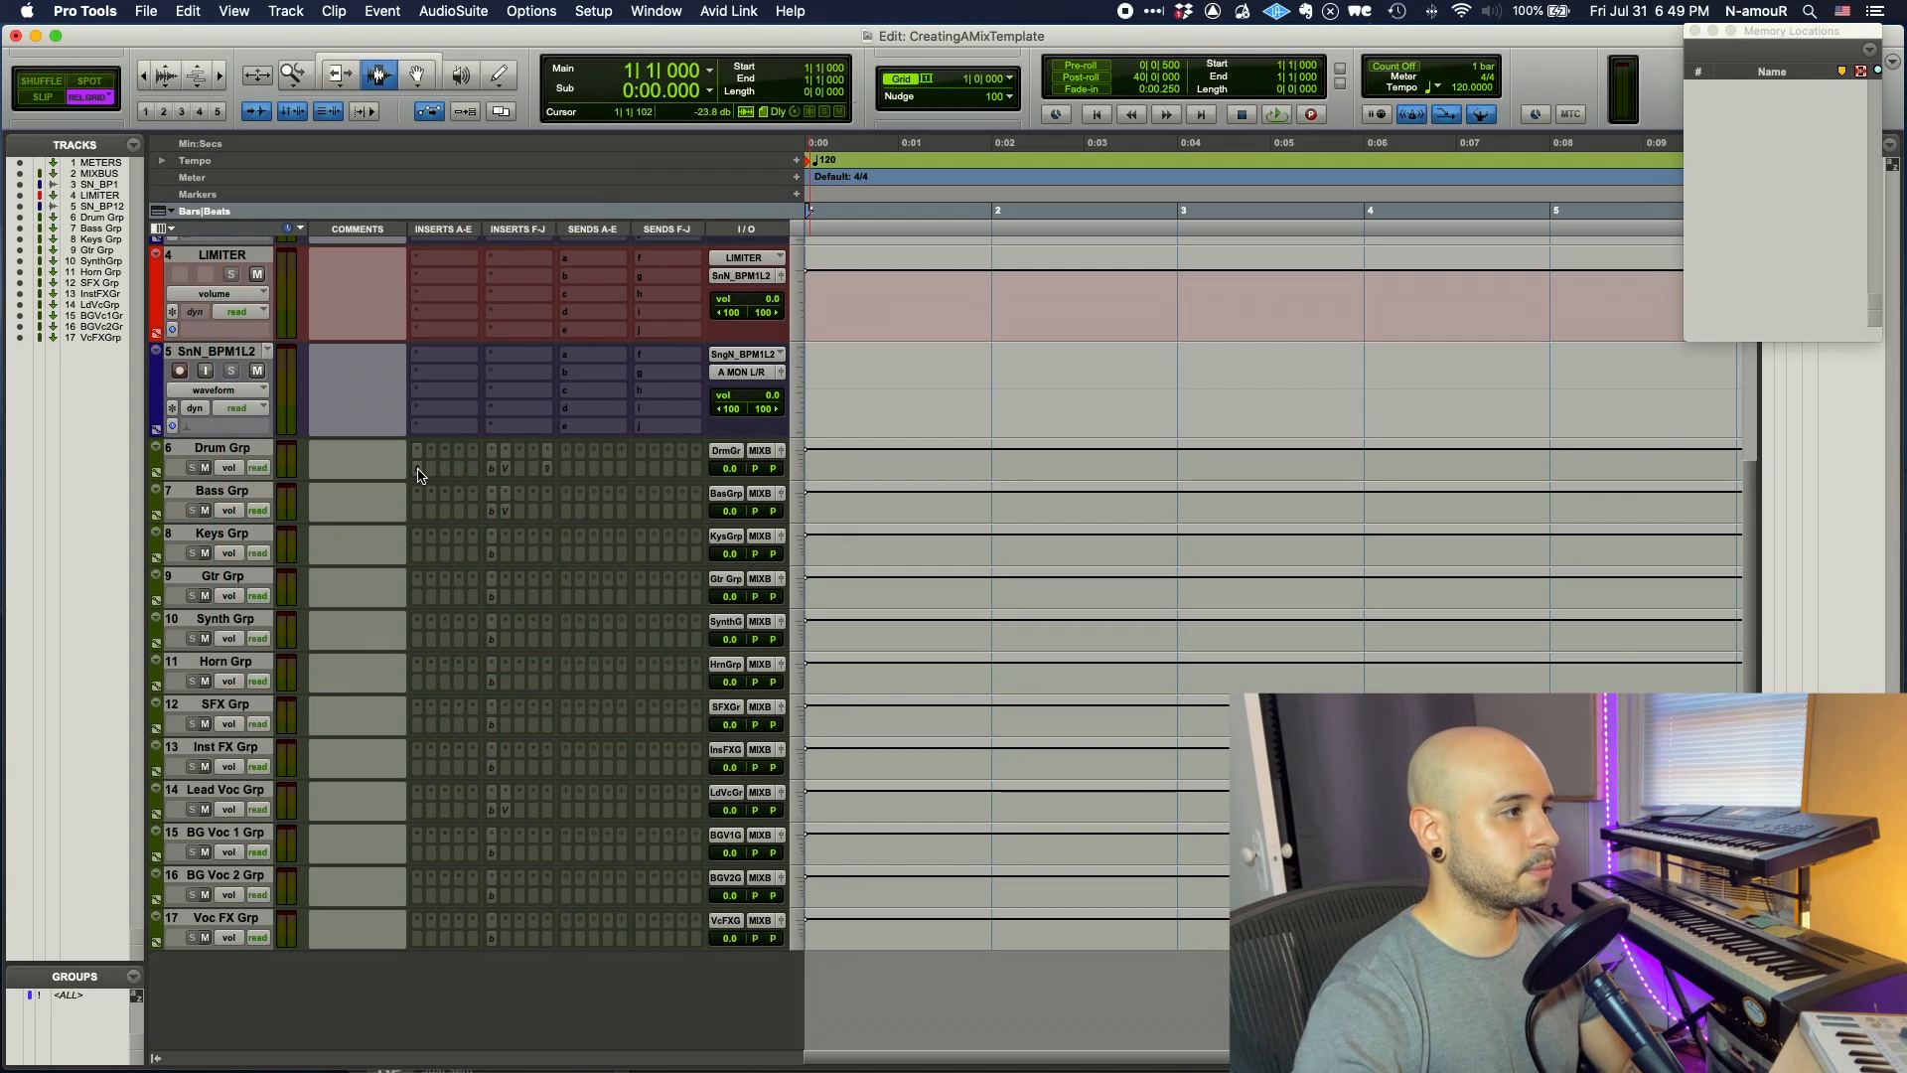
- Insert Maag EQ4 on Lead Voc Grp and make it inactive
left_click(492, 791)
type("maag")
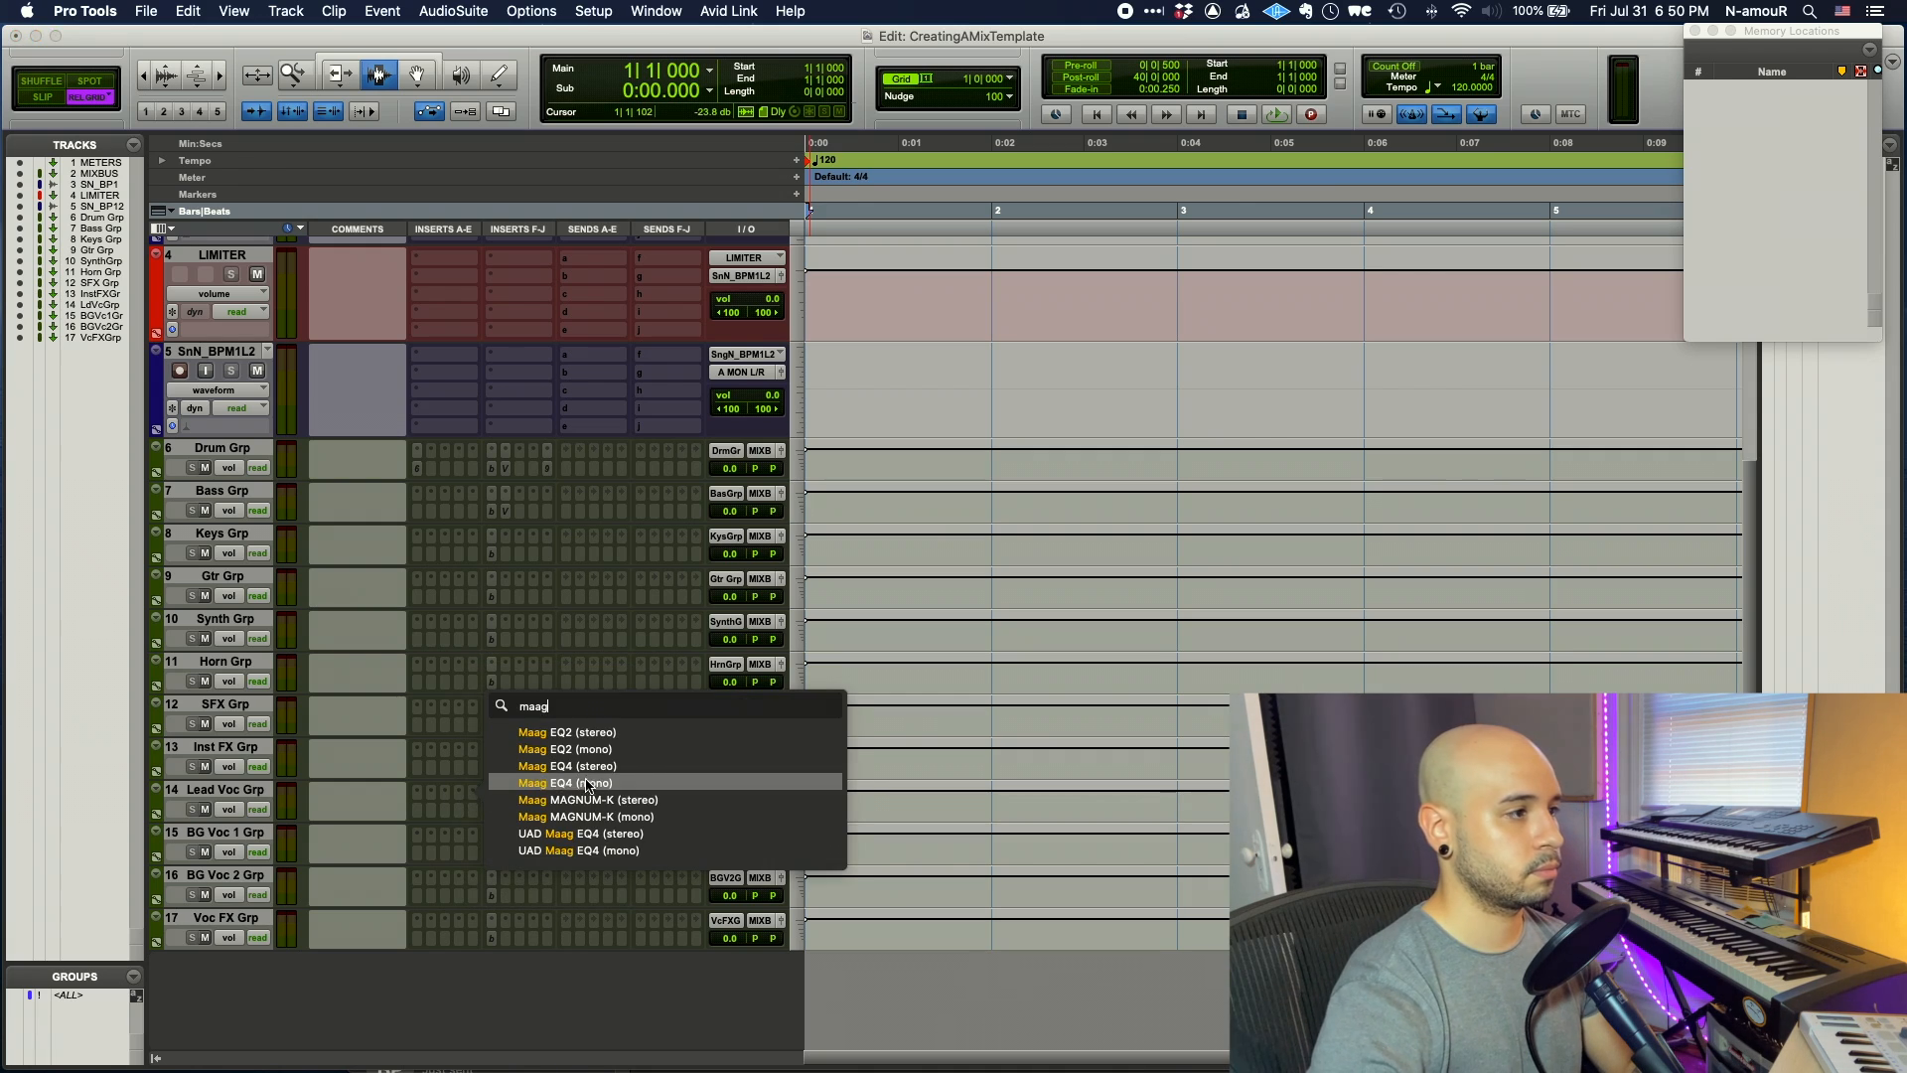
left_click(499, 784)
left_click(473, 812, "ctrl+super")
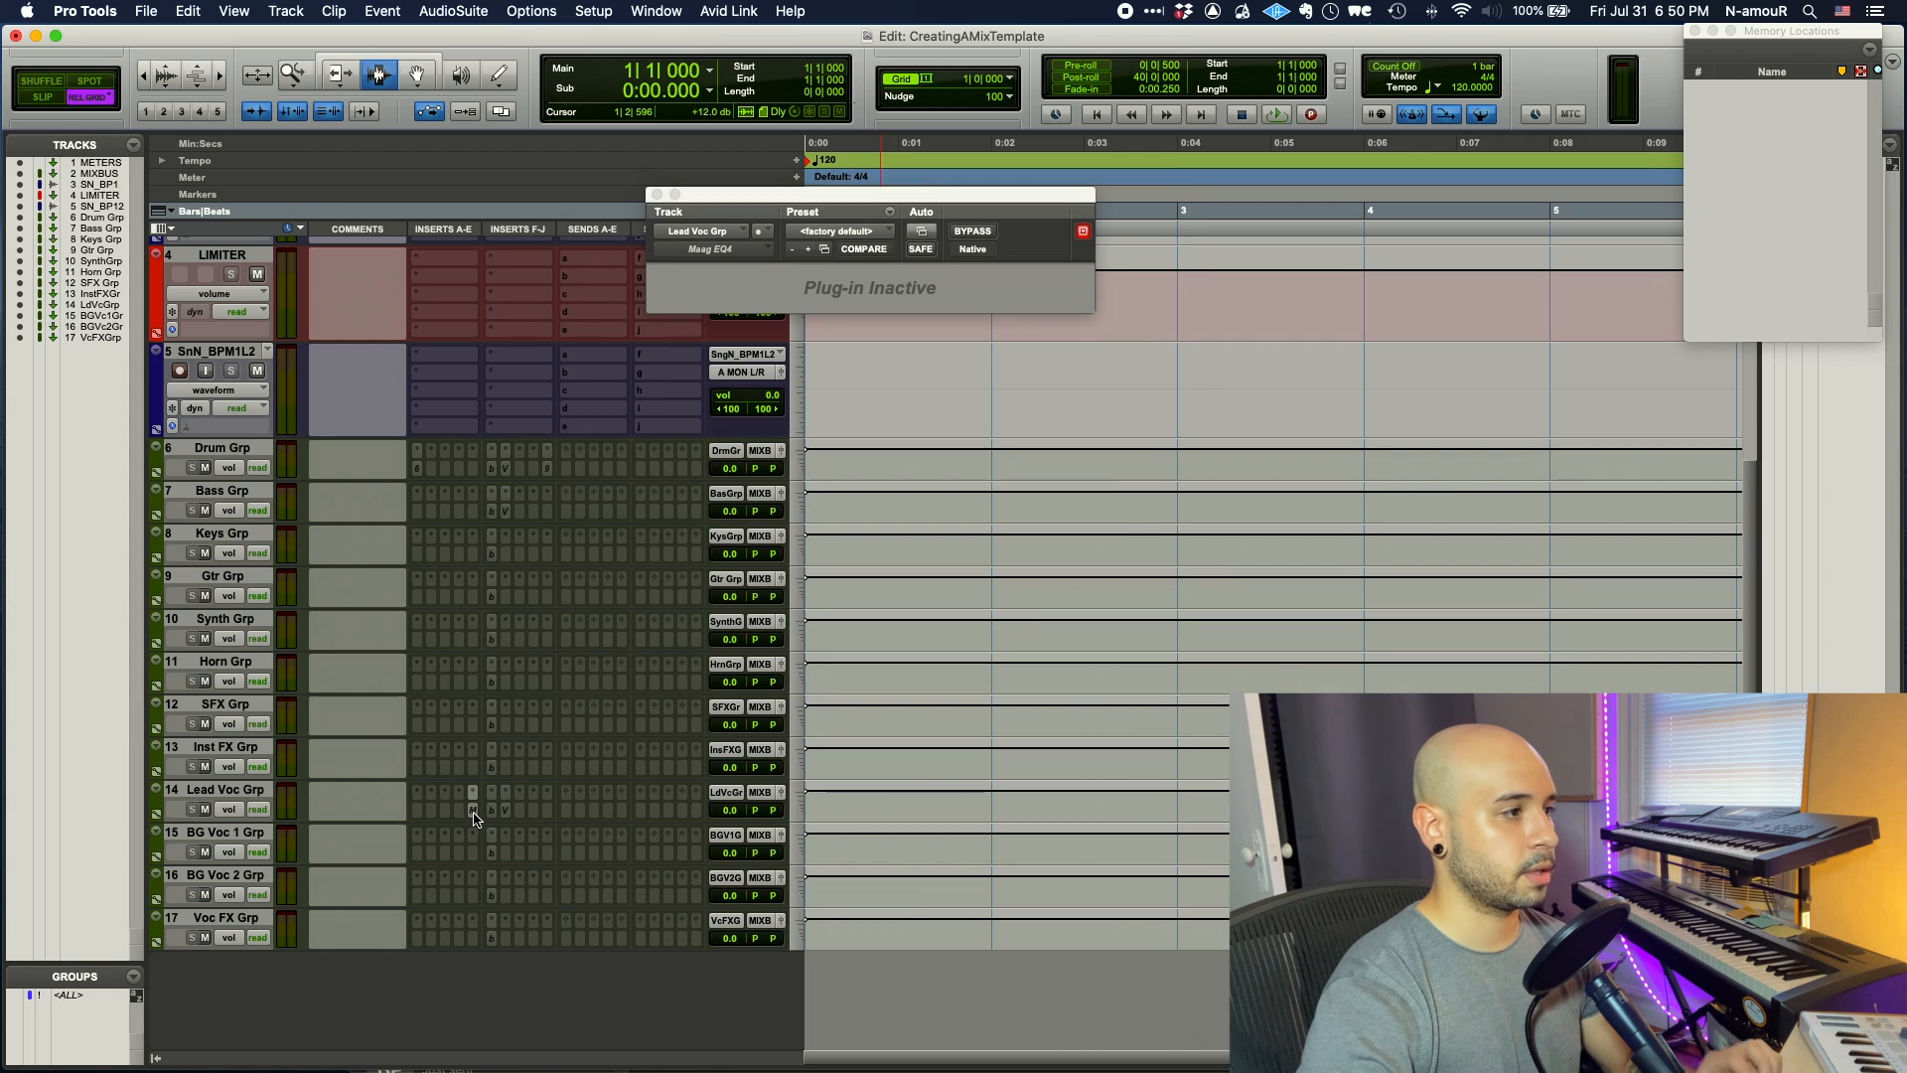
- Add FabFilter Pro-DS at 4.561 kHz with 4 dB range; copy the BG Voc 1 insert to BG Voc 2
left_click(418, 794)
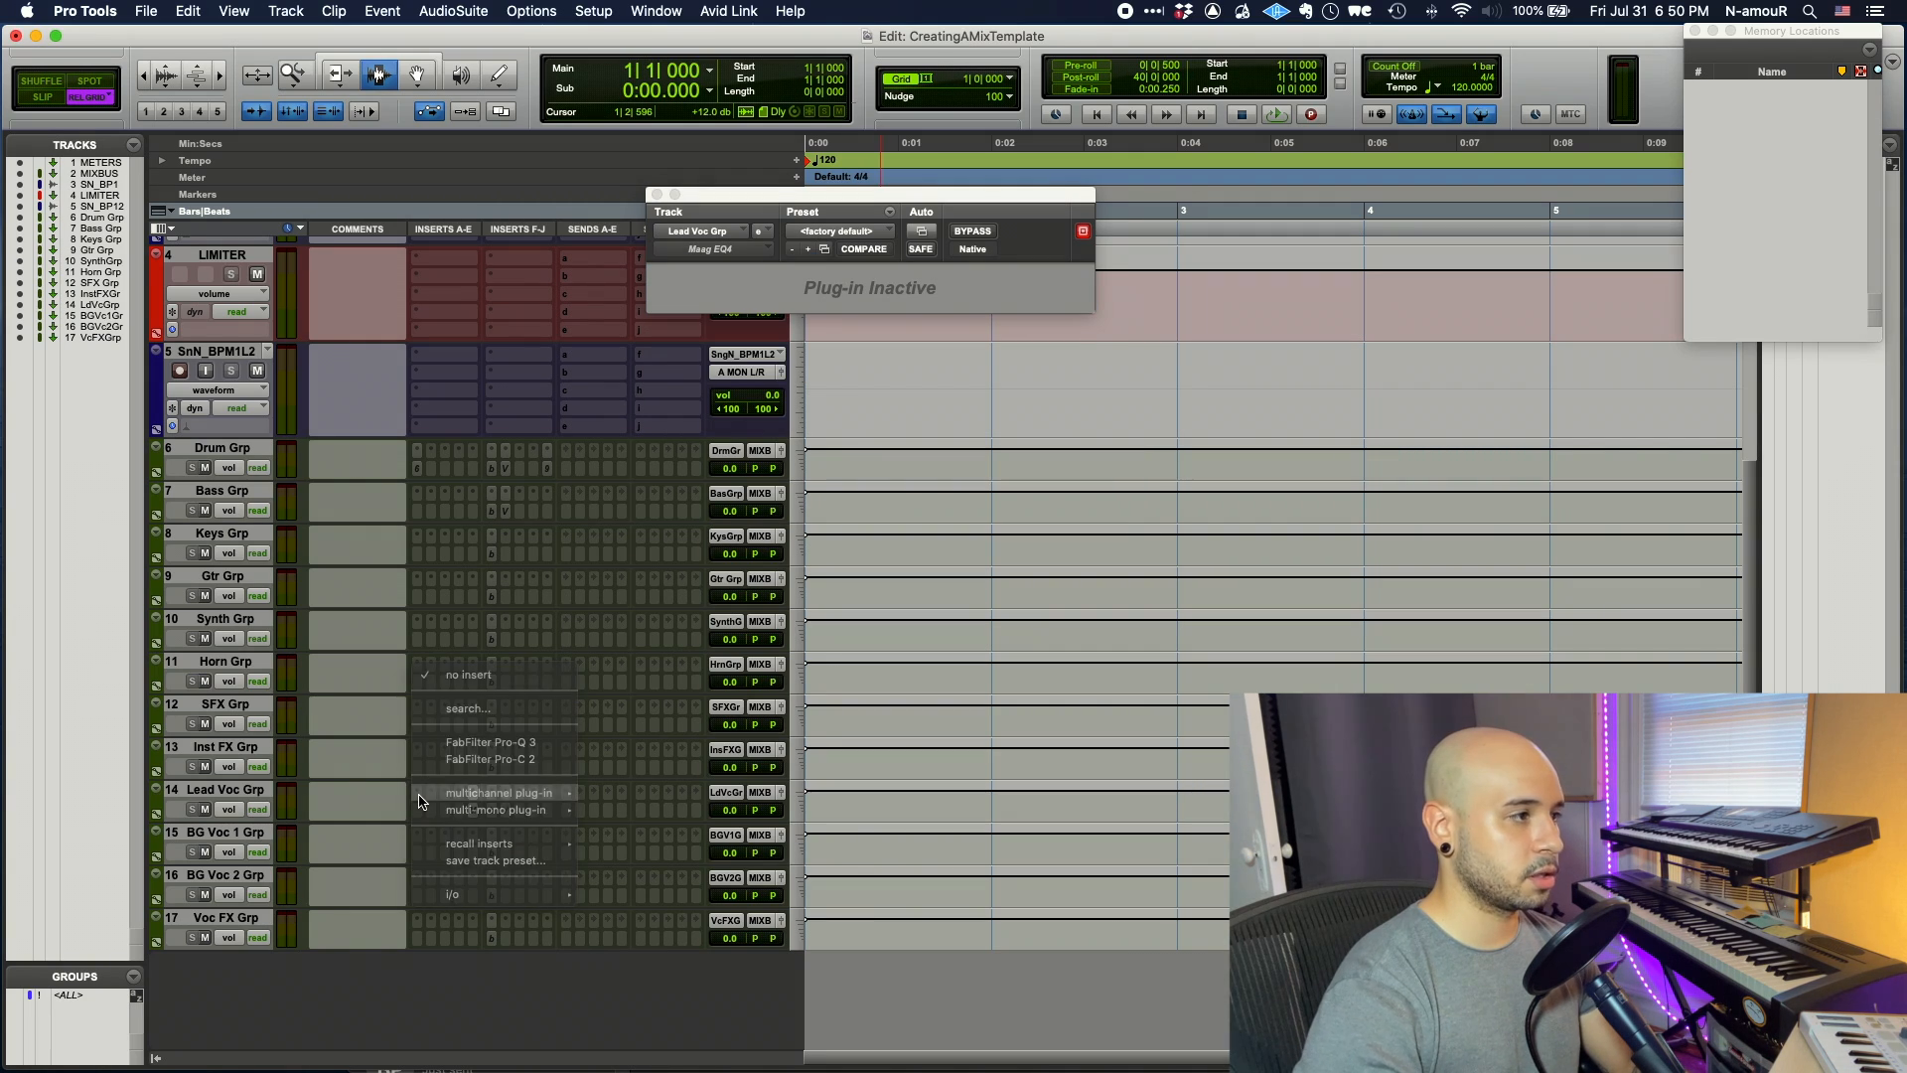
type("ds")
left_click(530, 816)
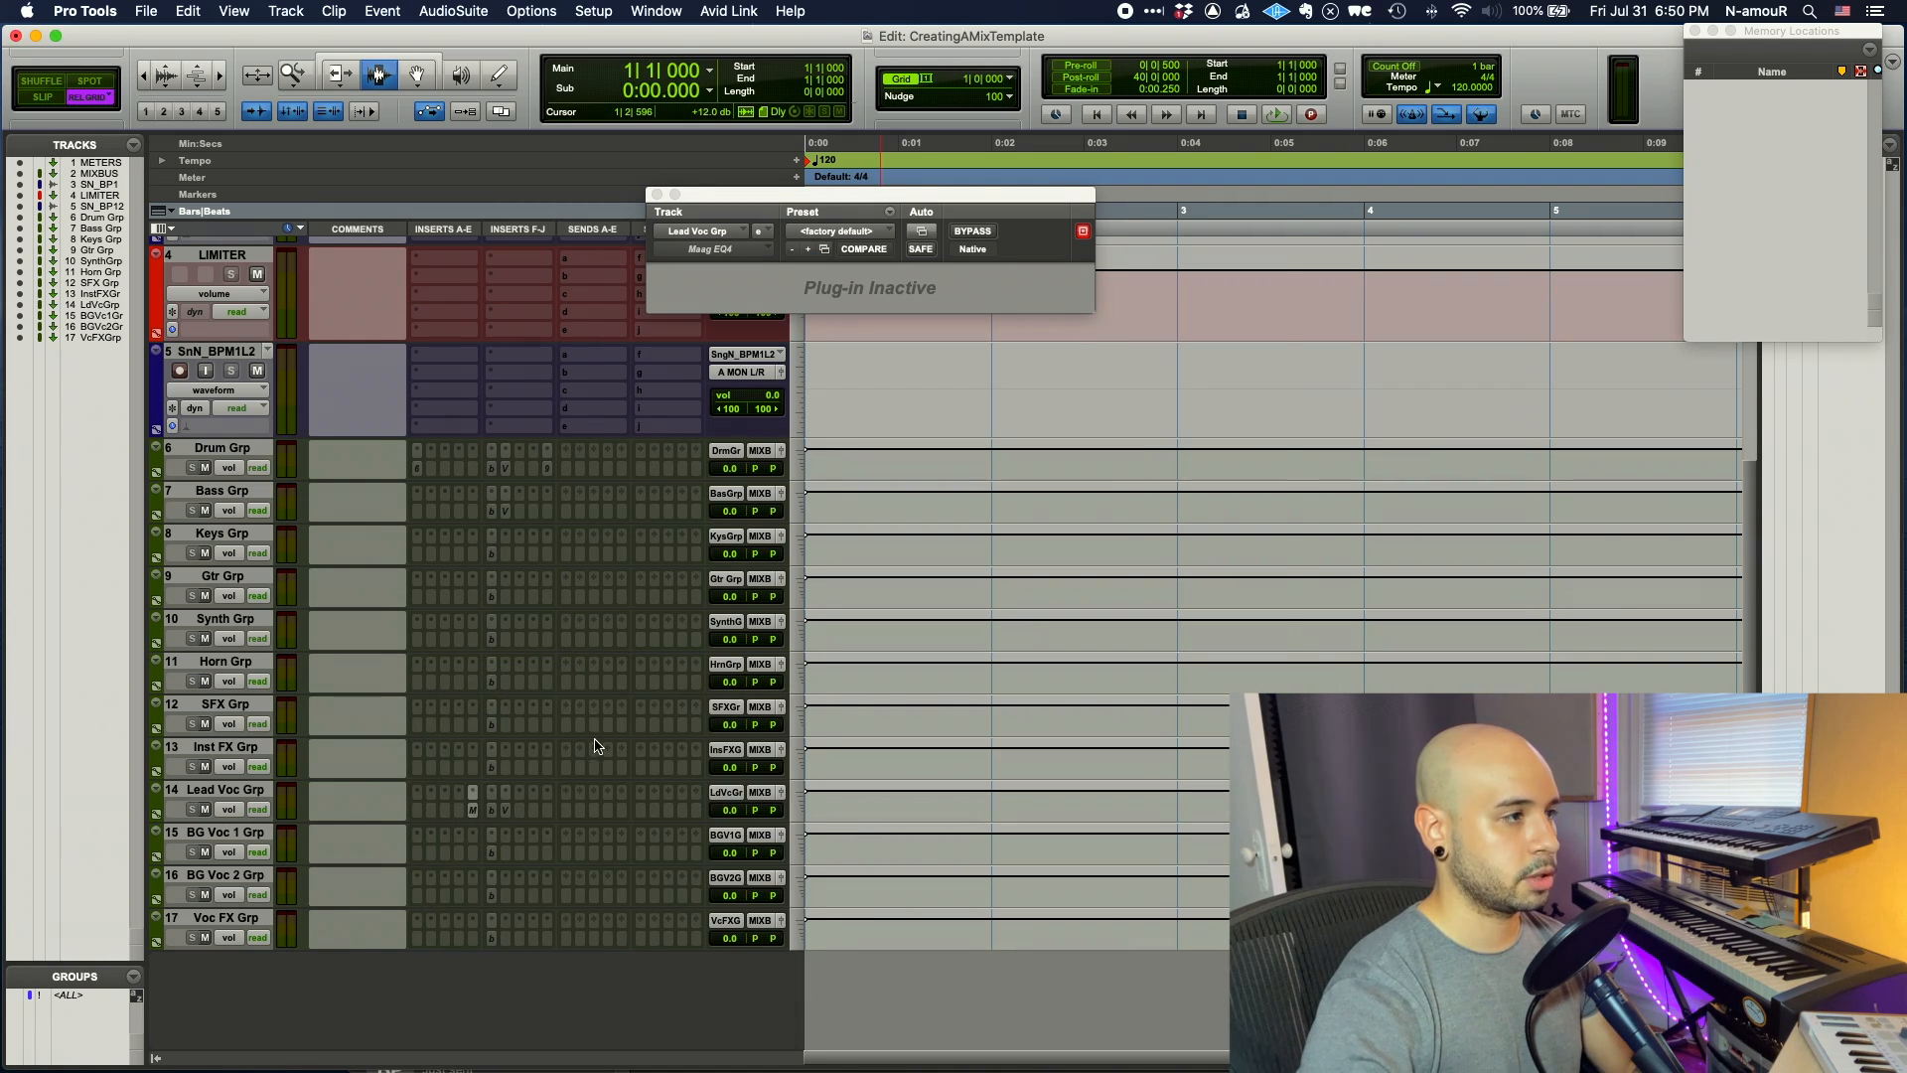
left_click_drag(765, 651, 758, 651)
double_click(842, 547)
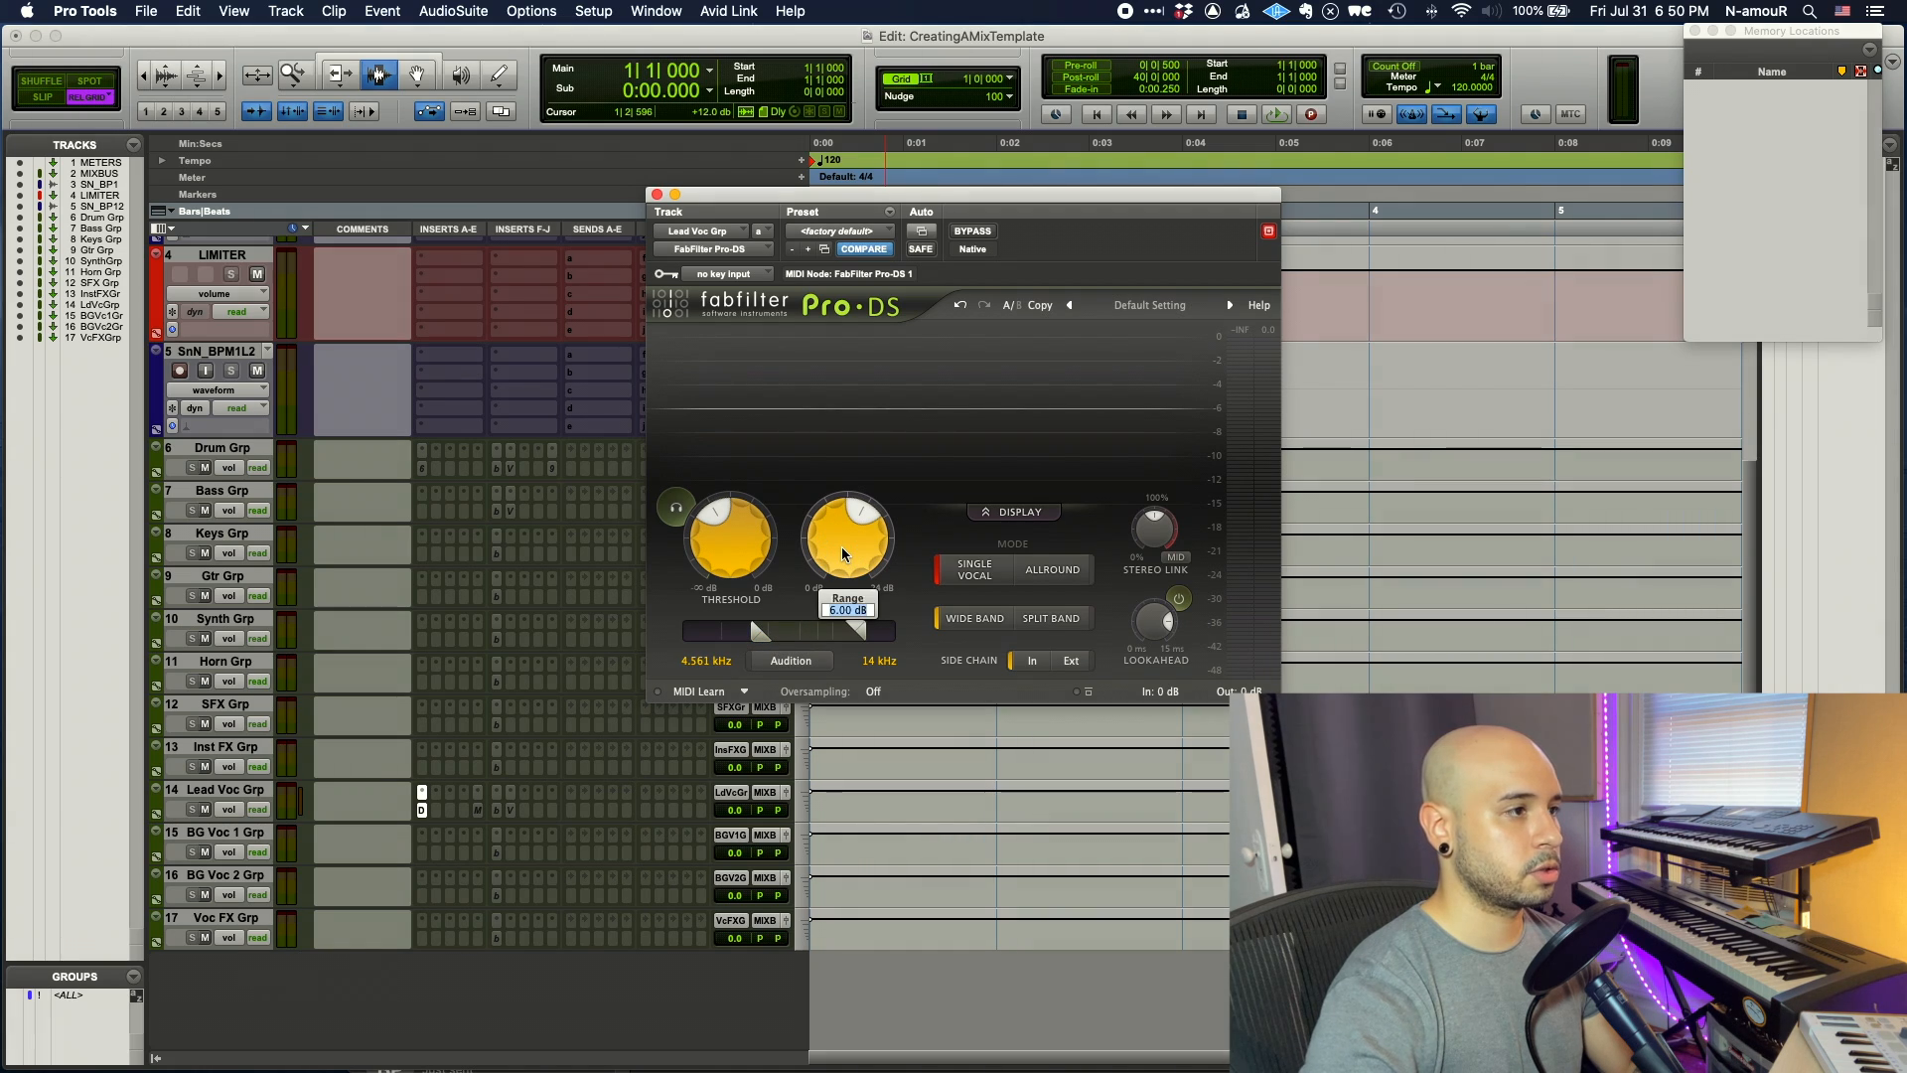
type("4")
key("Return")
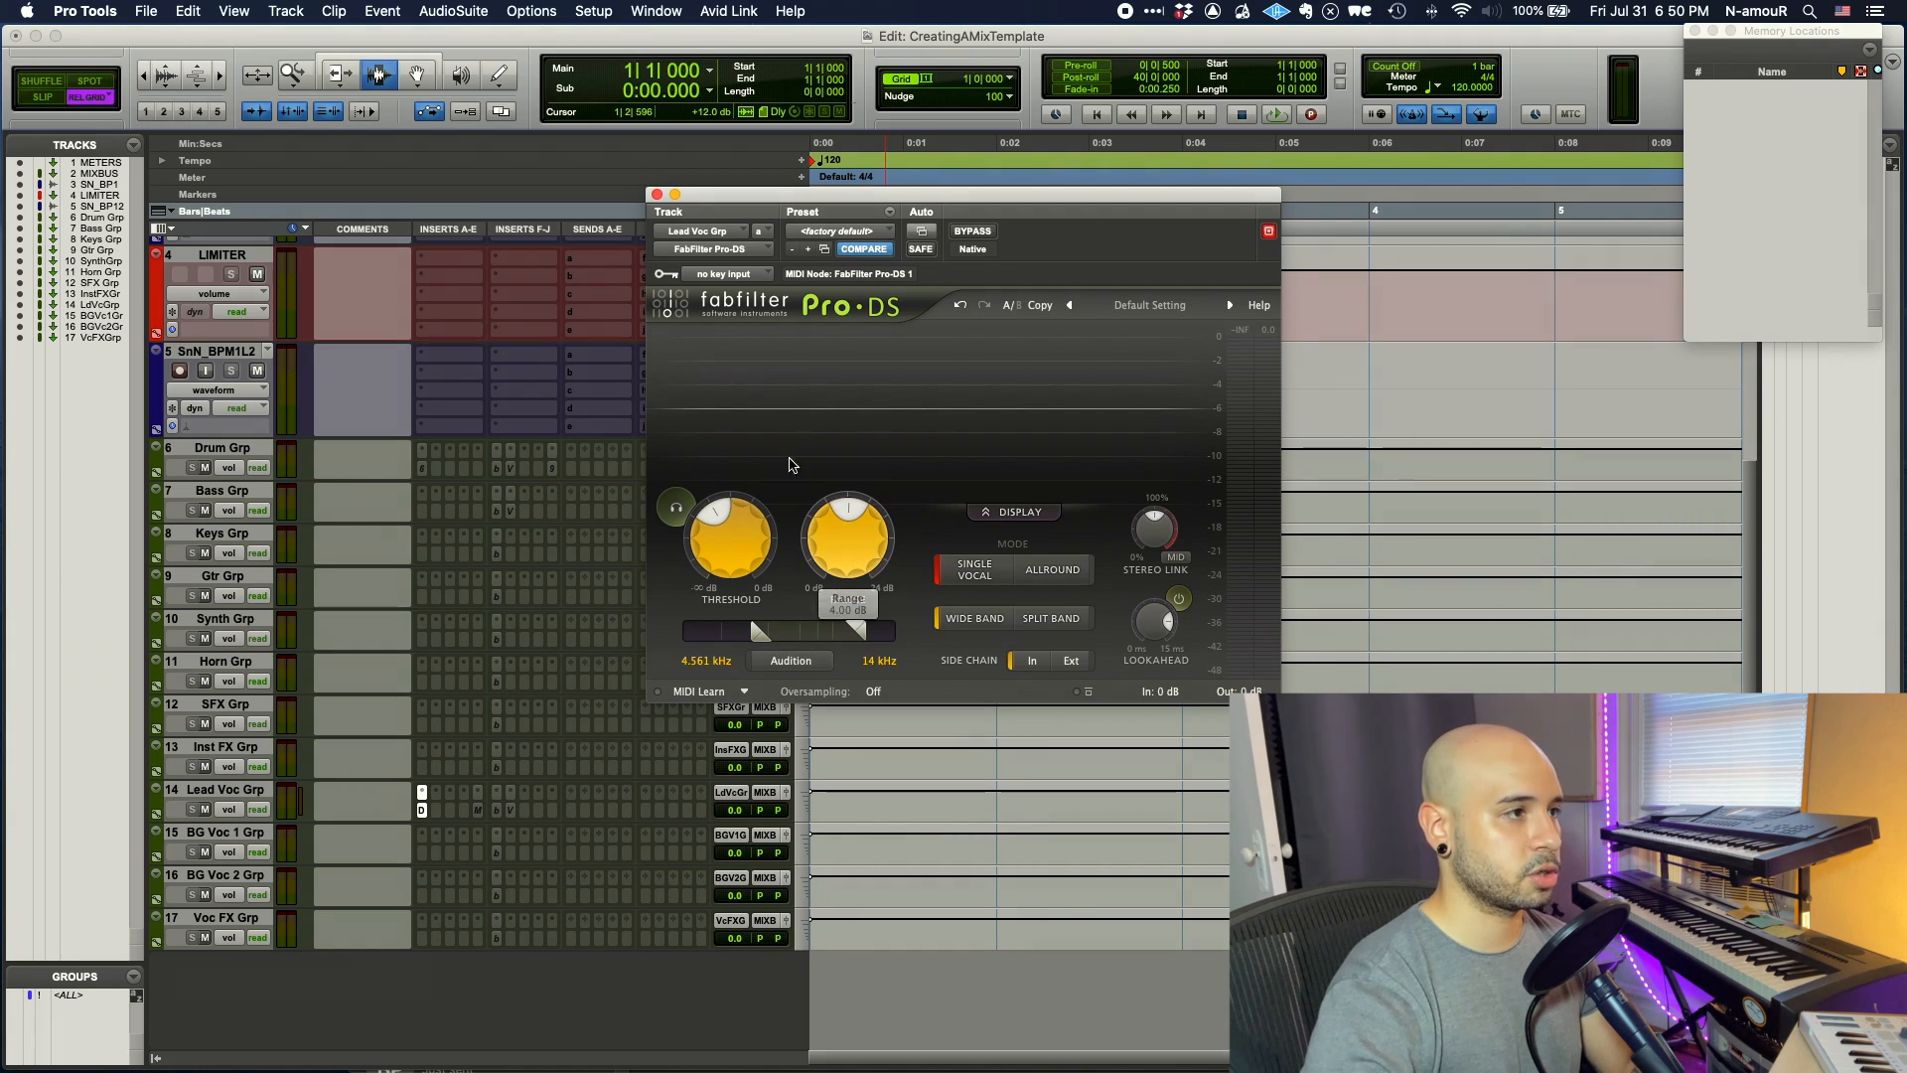
left_click(658, 195)
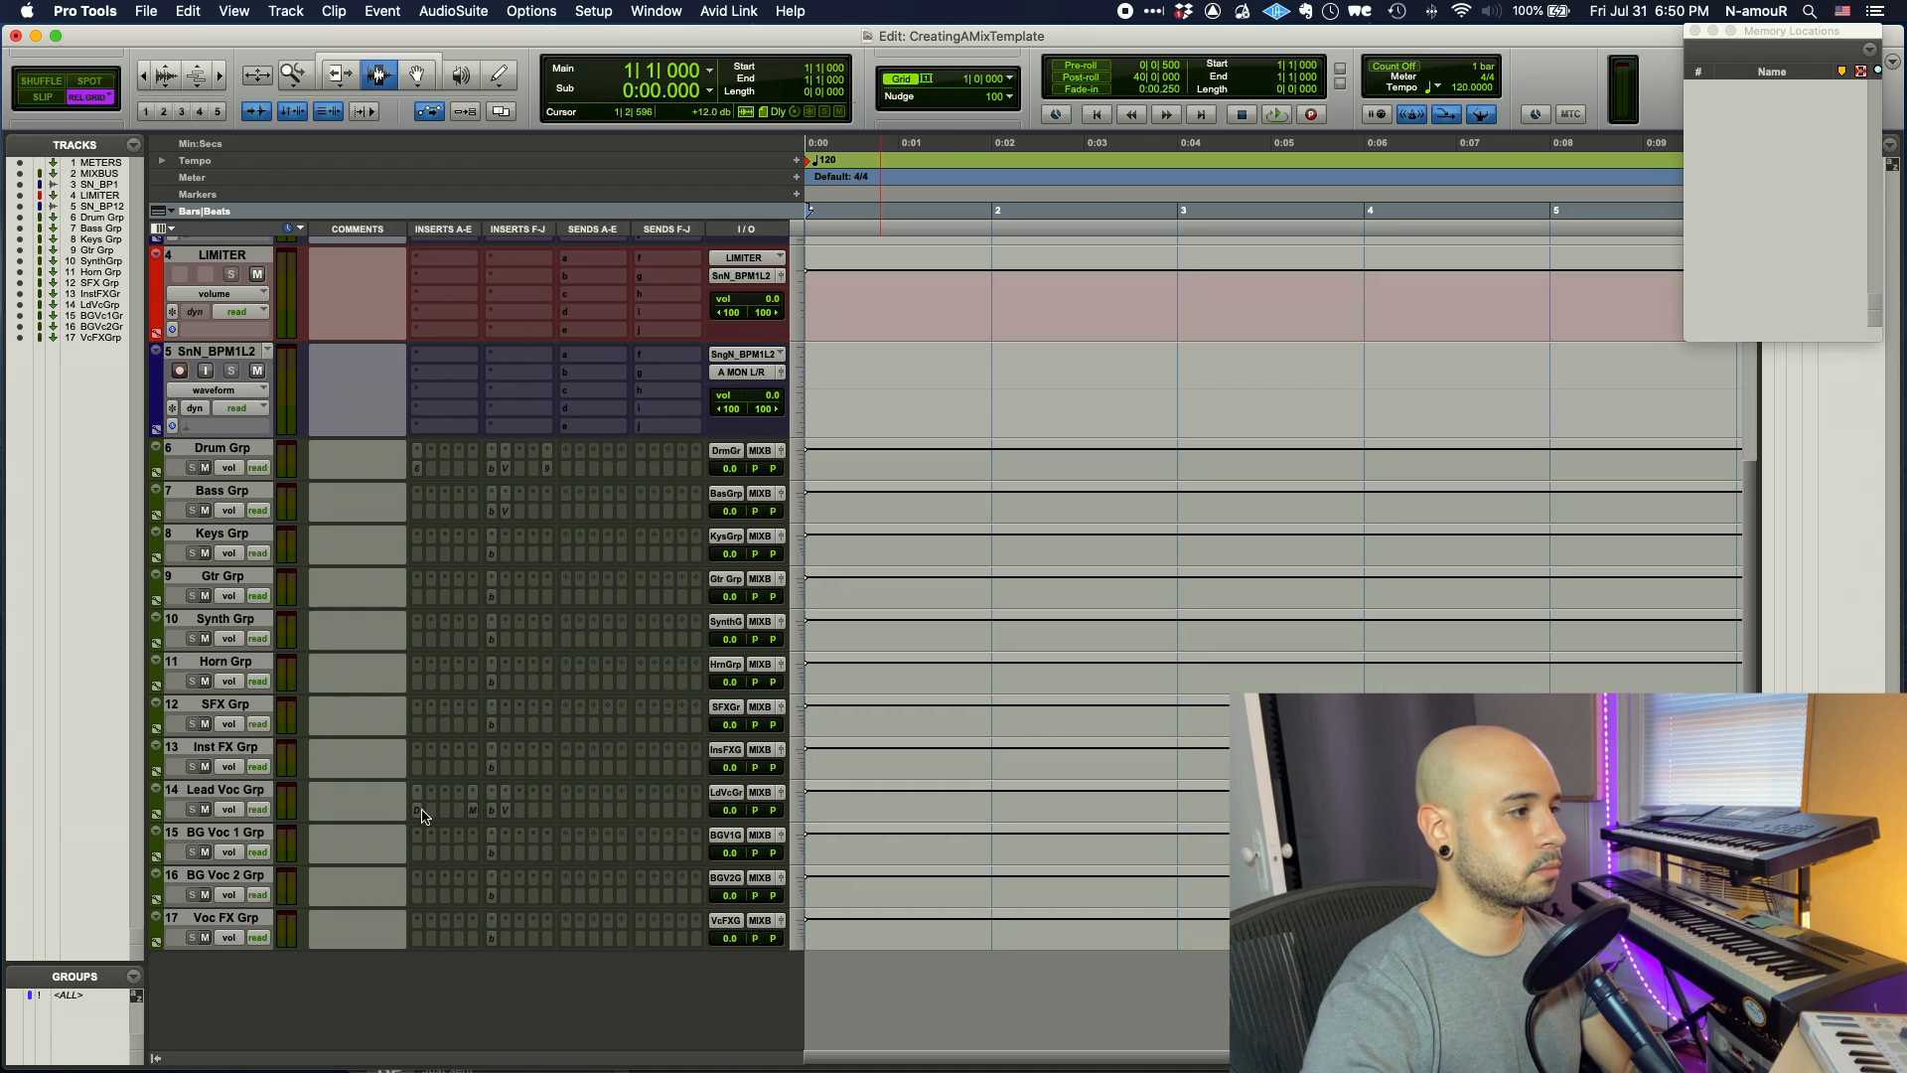
left_click_drag(415, 854, 415, 894)
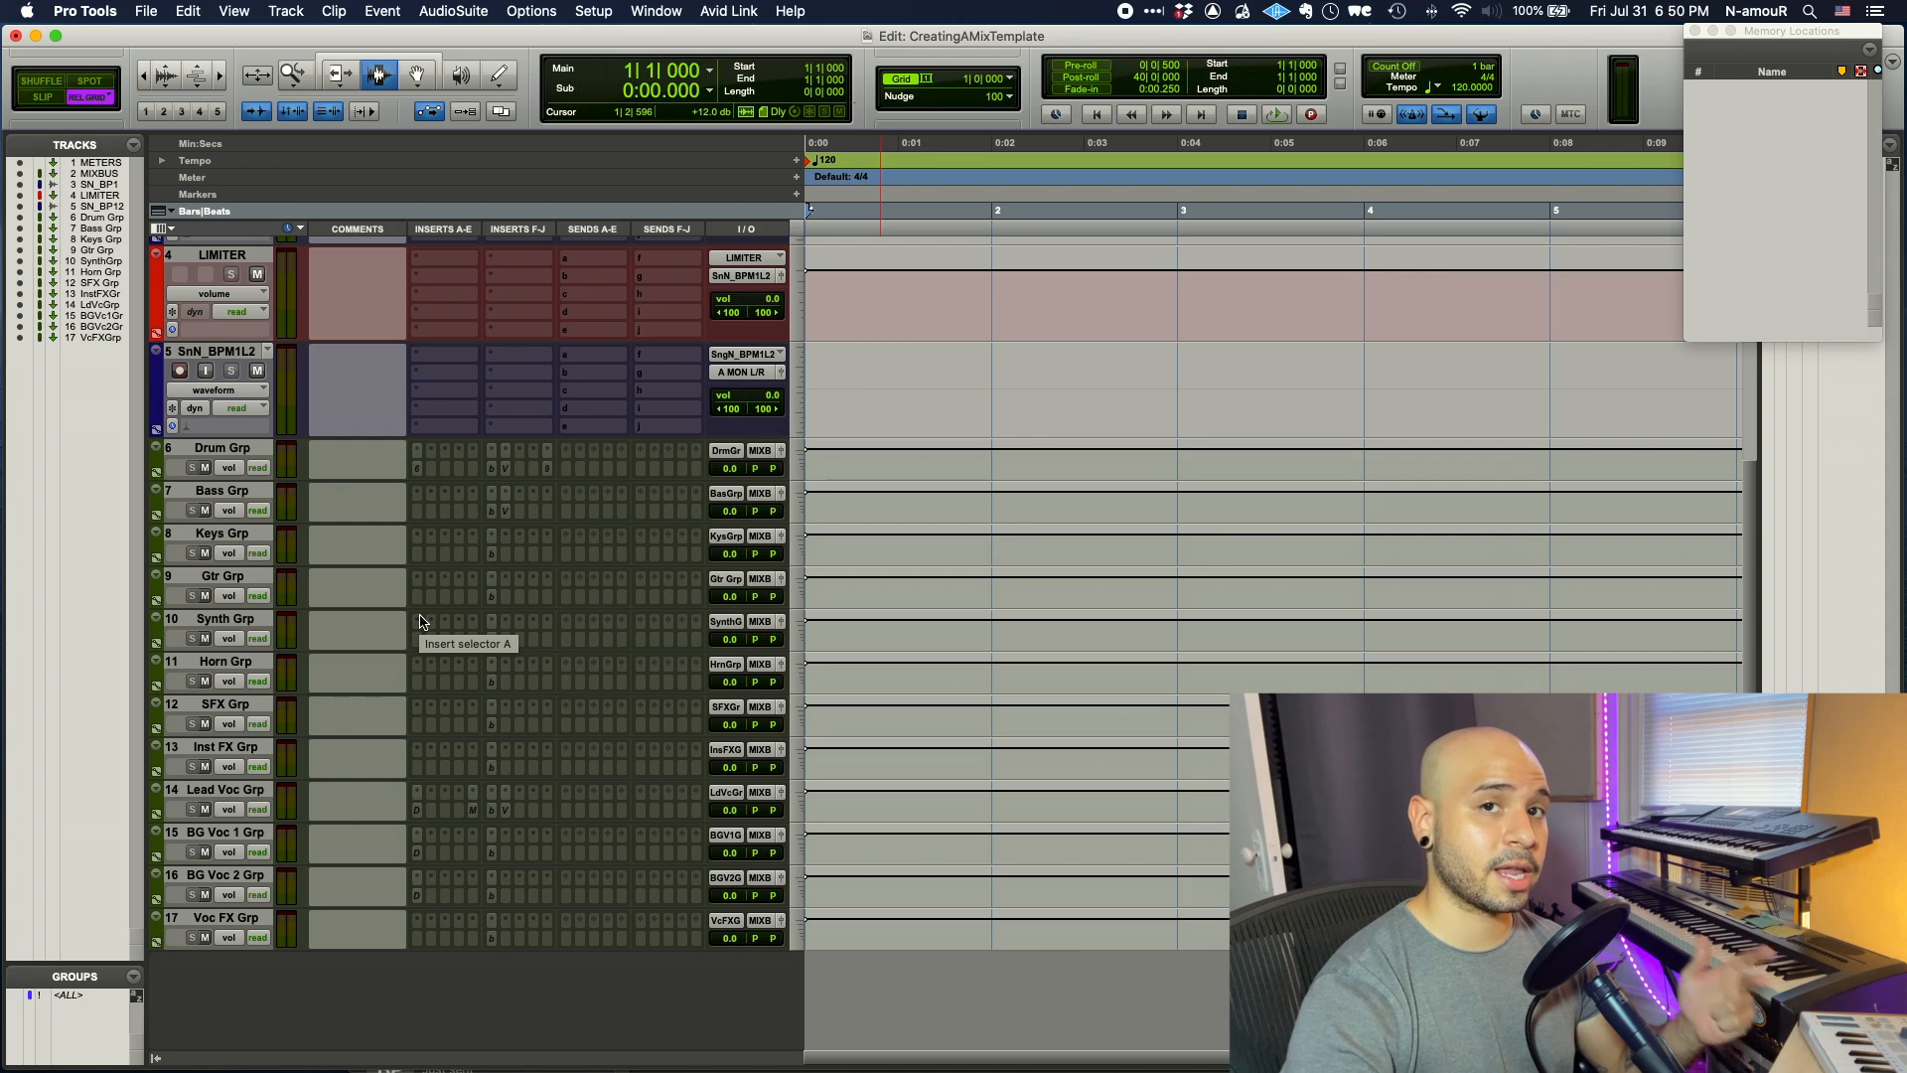
- Insert J37 (stereo) on Keys Grp and copy it down onto Synth Grp
left_click(413, 553)
type("j37")
left_click(461, 577)
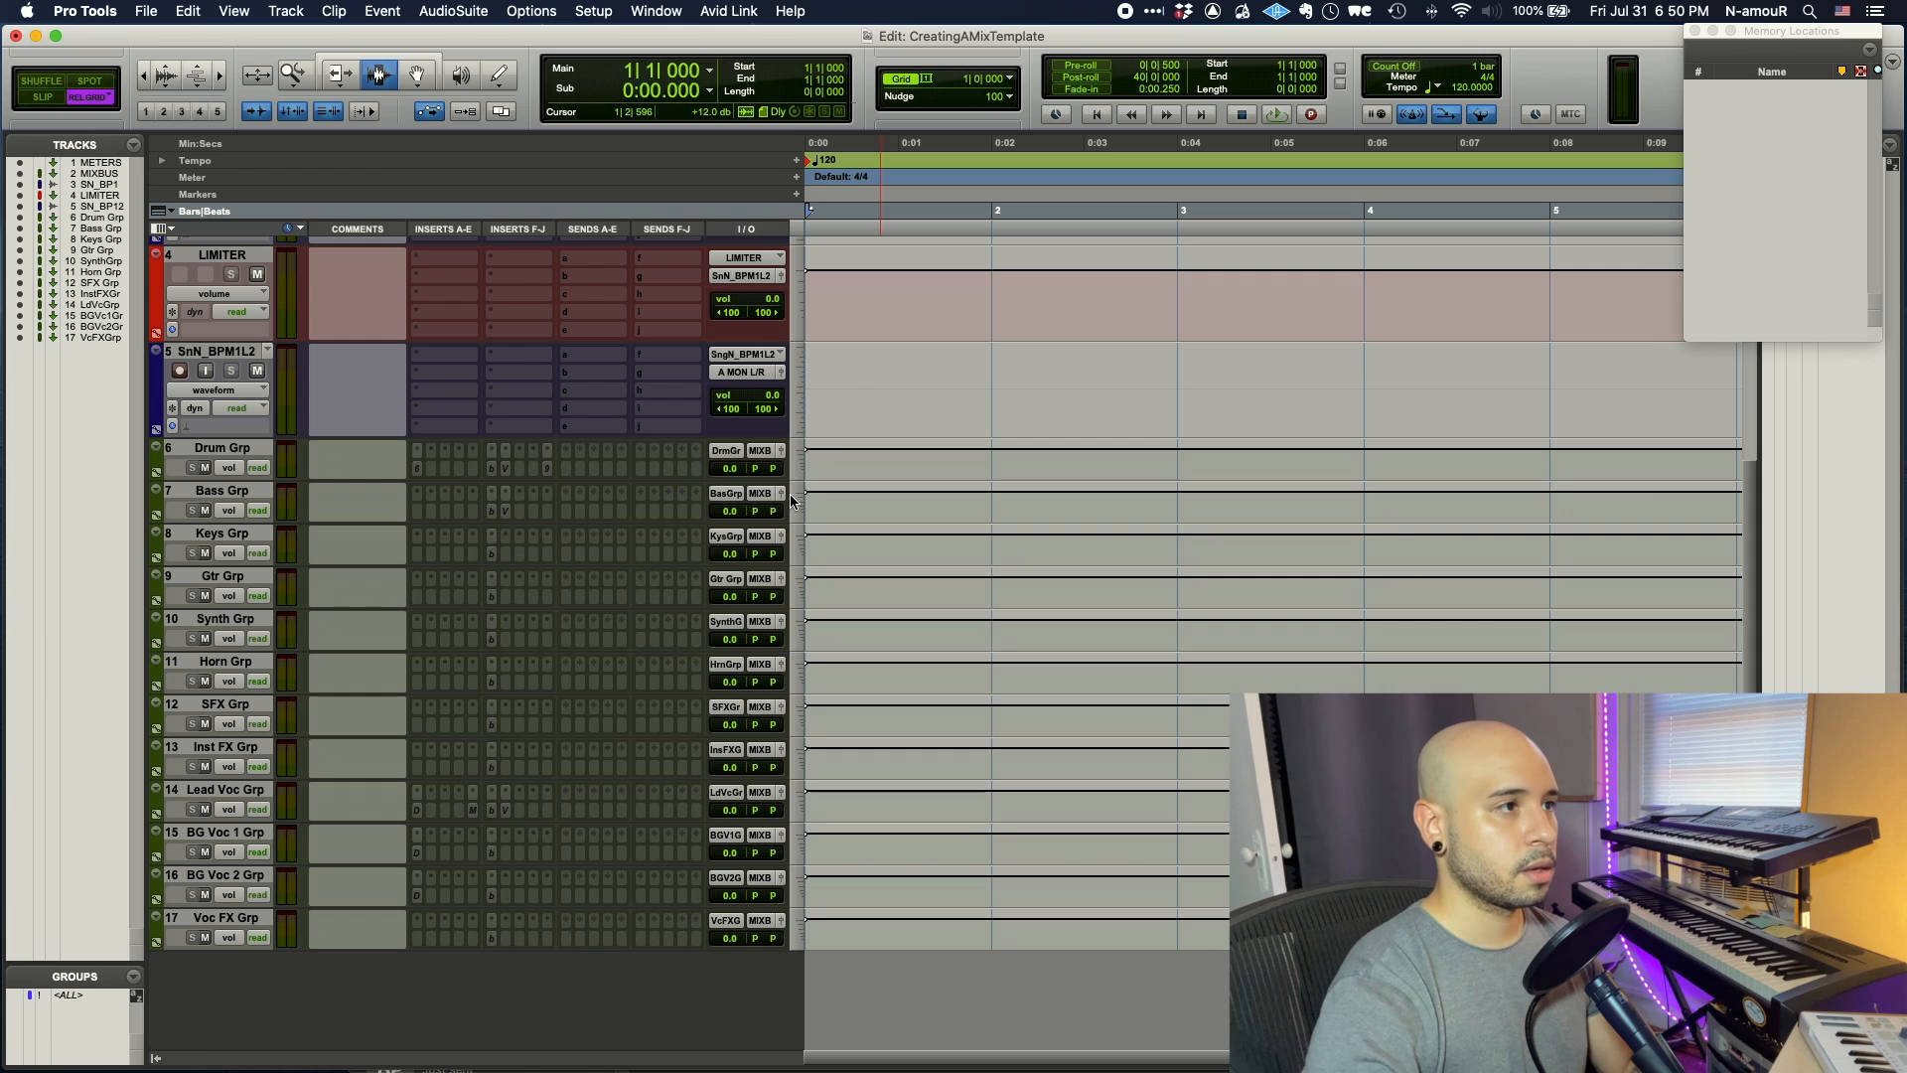
left_click(656, 196)
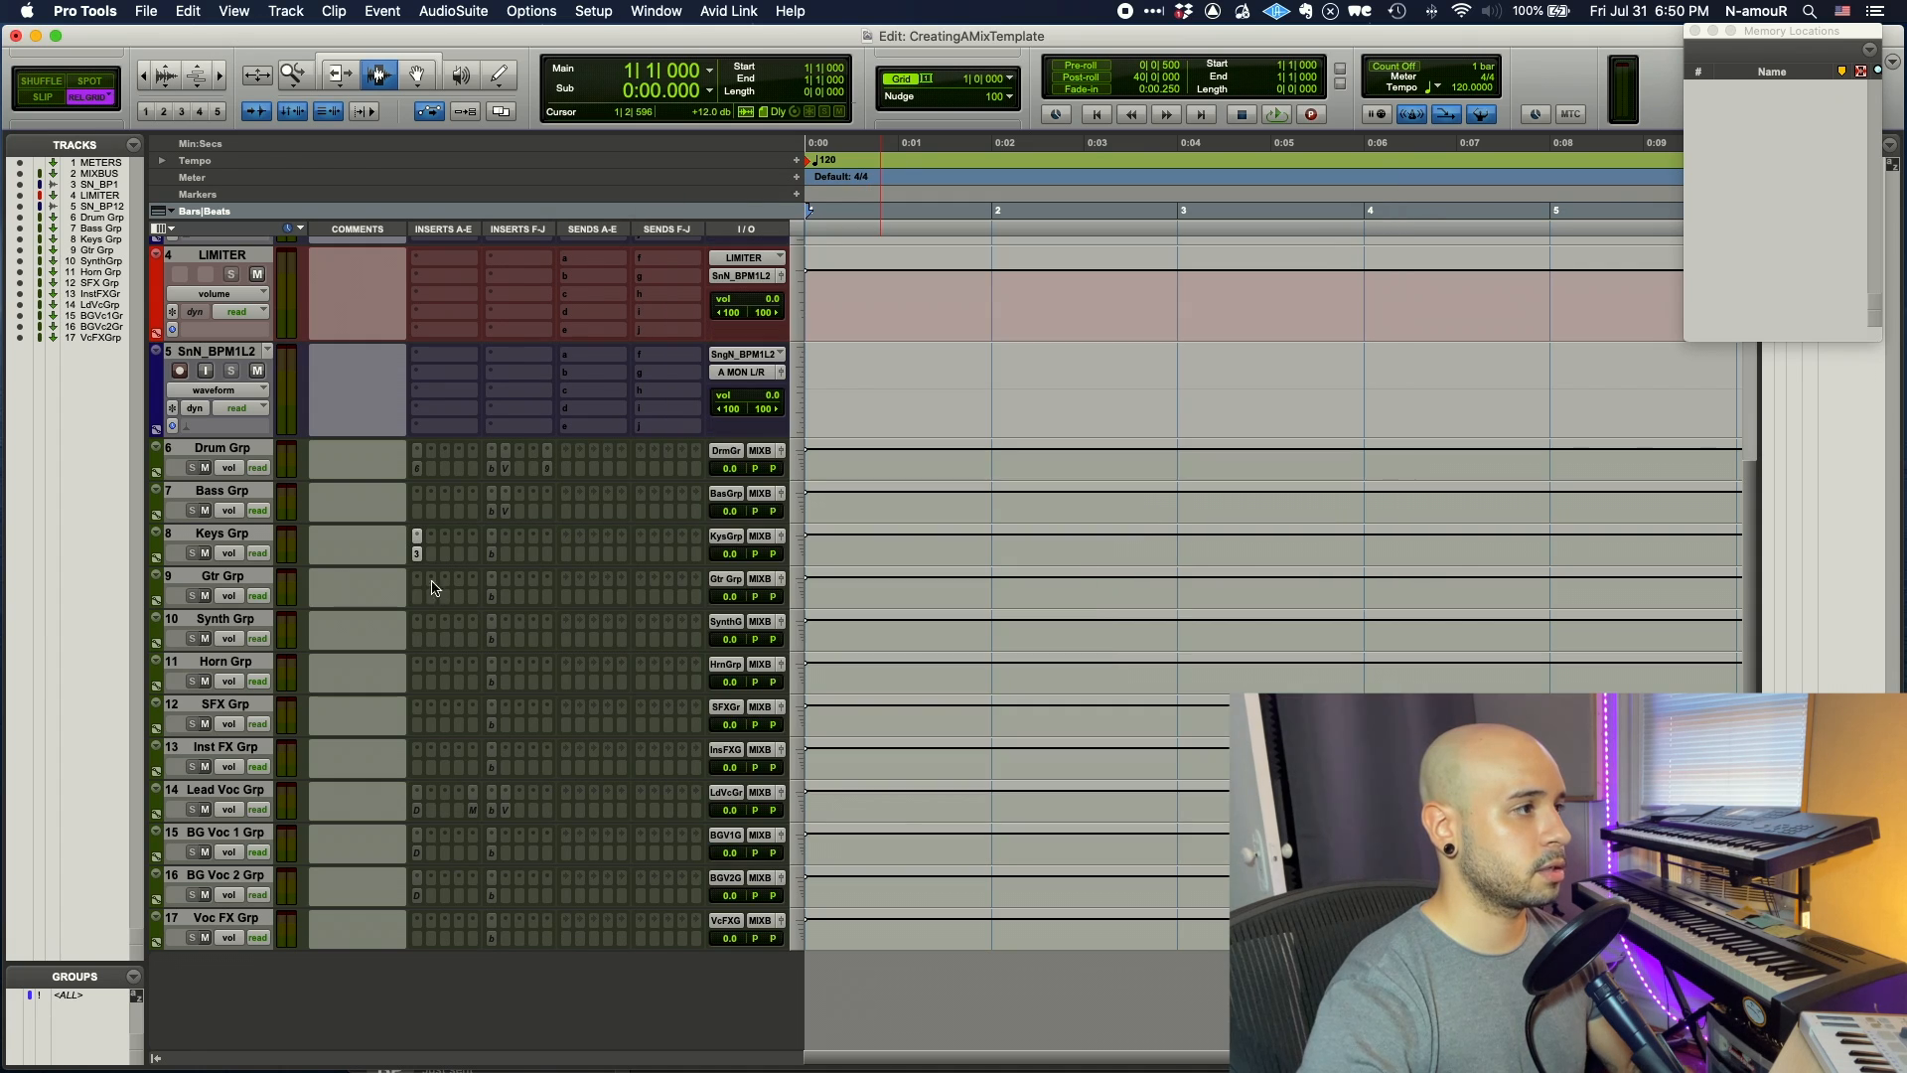
left_click_drag(416, 553, 418, 640)
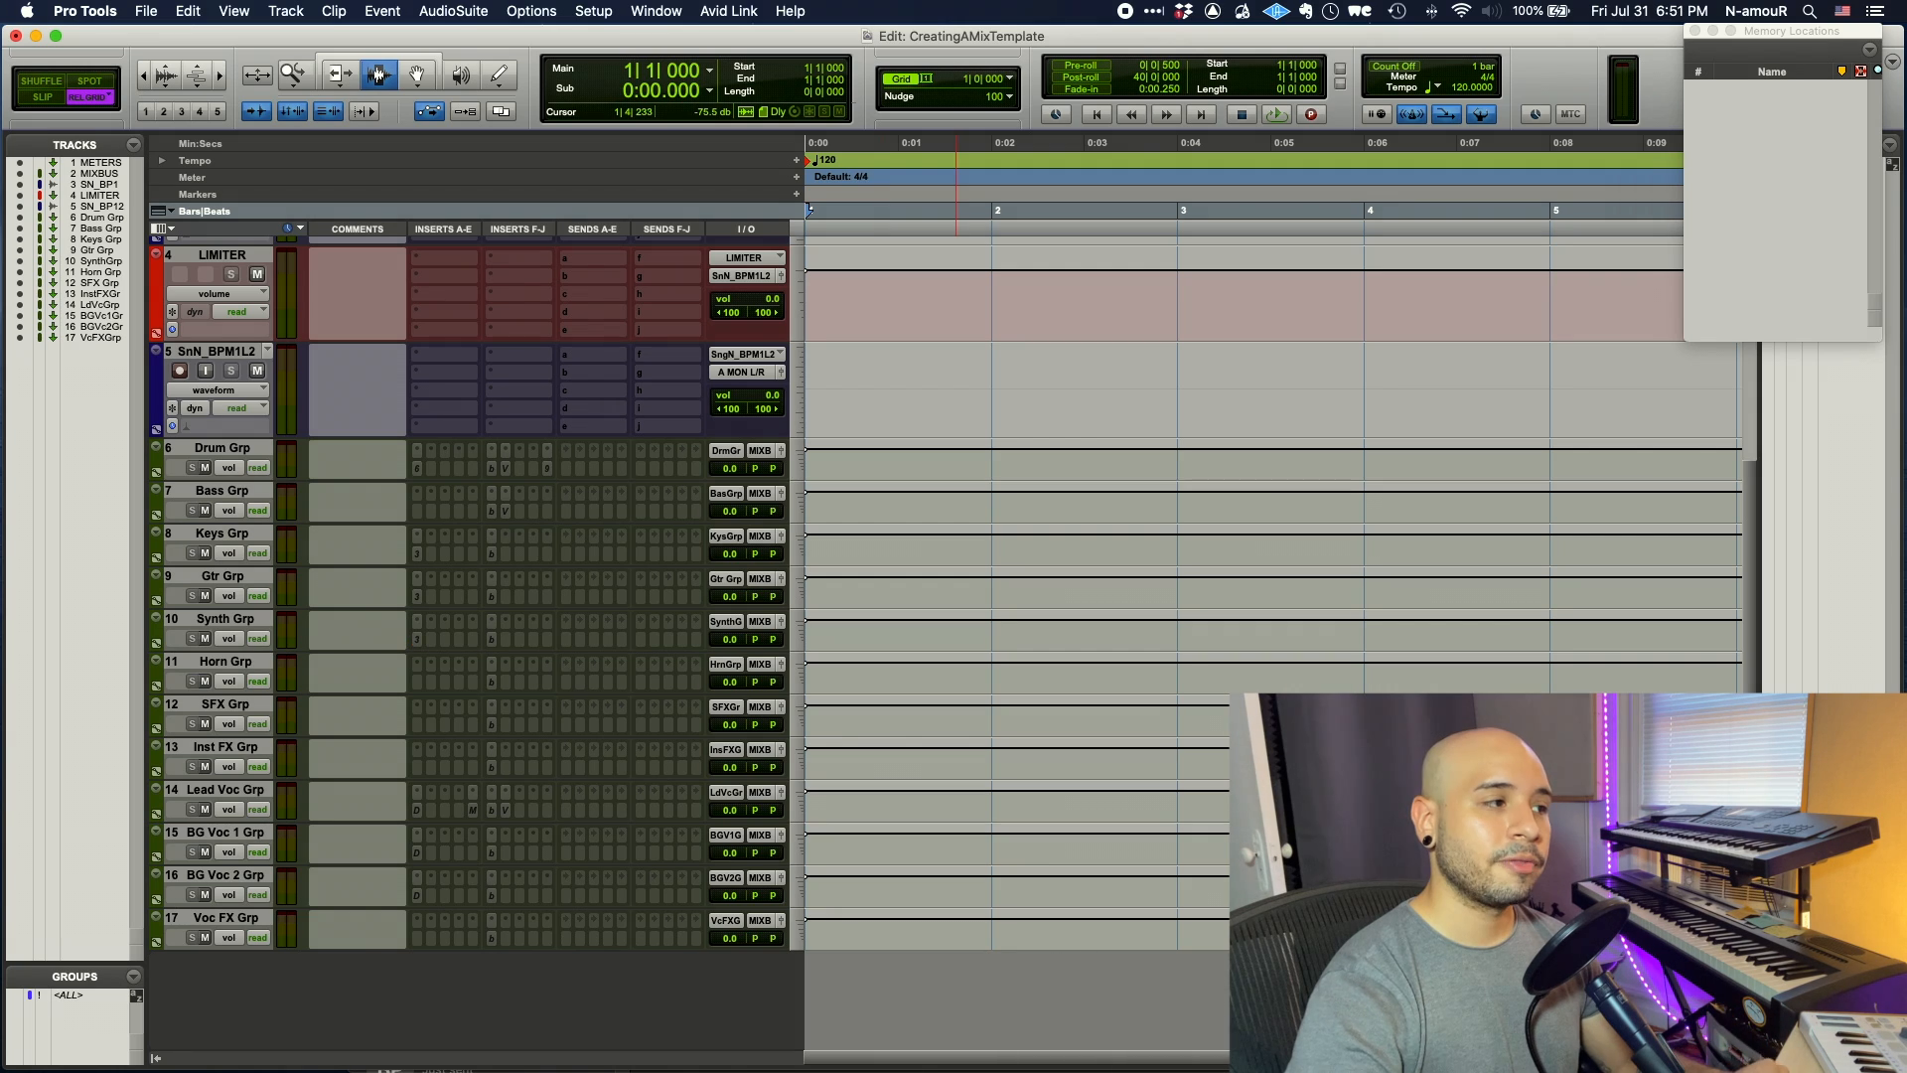
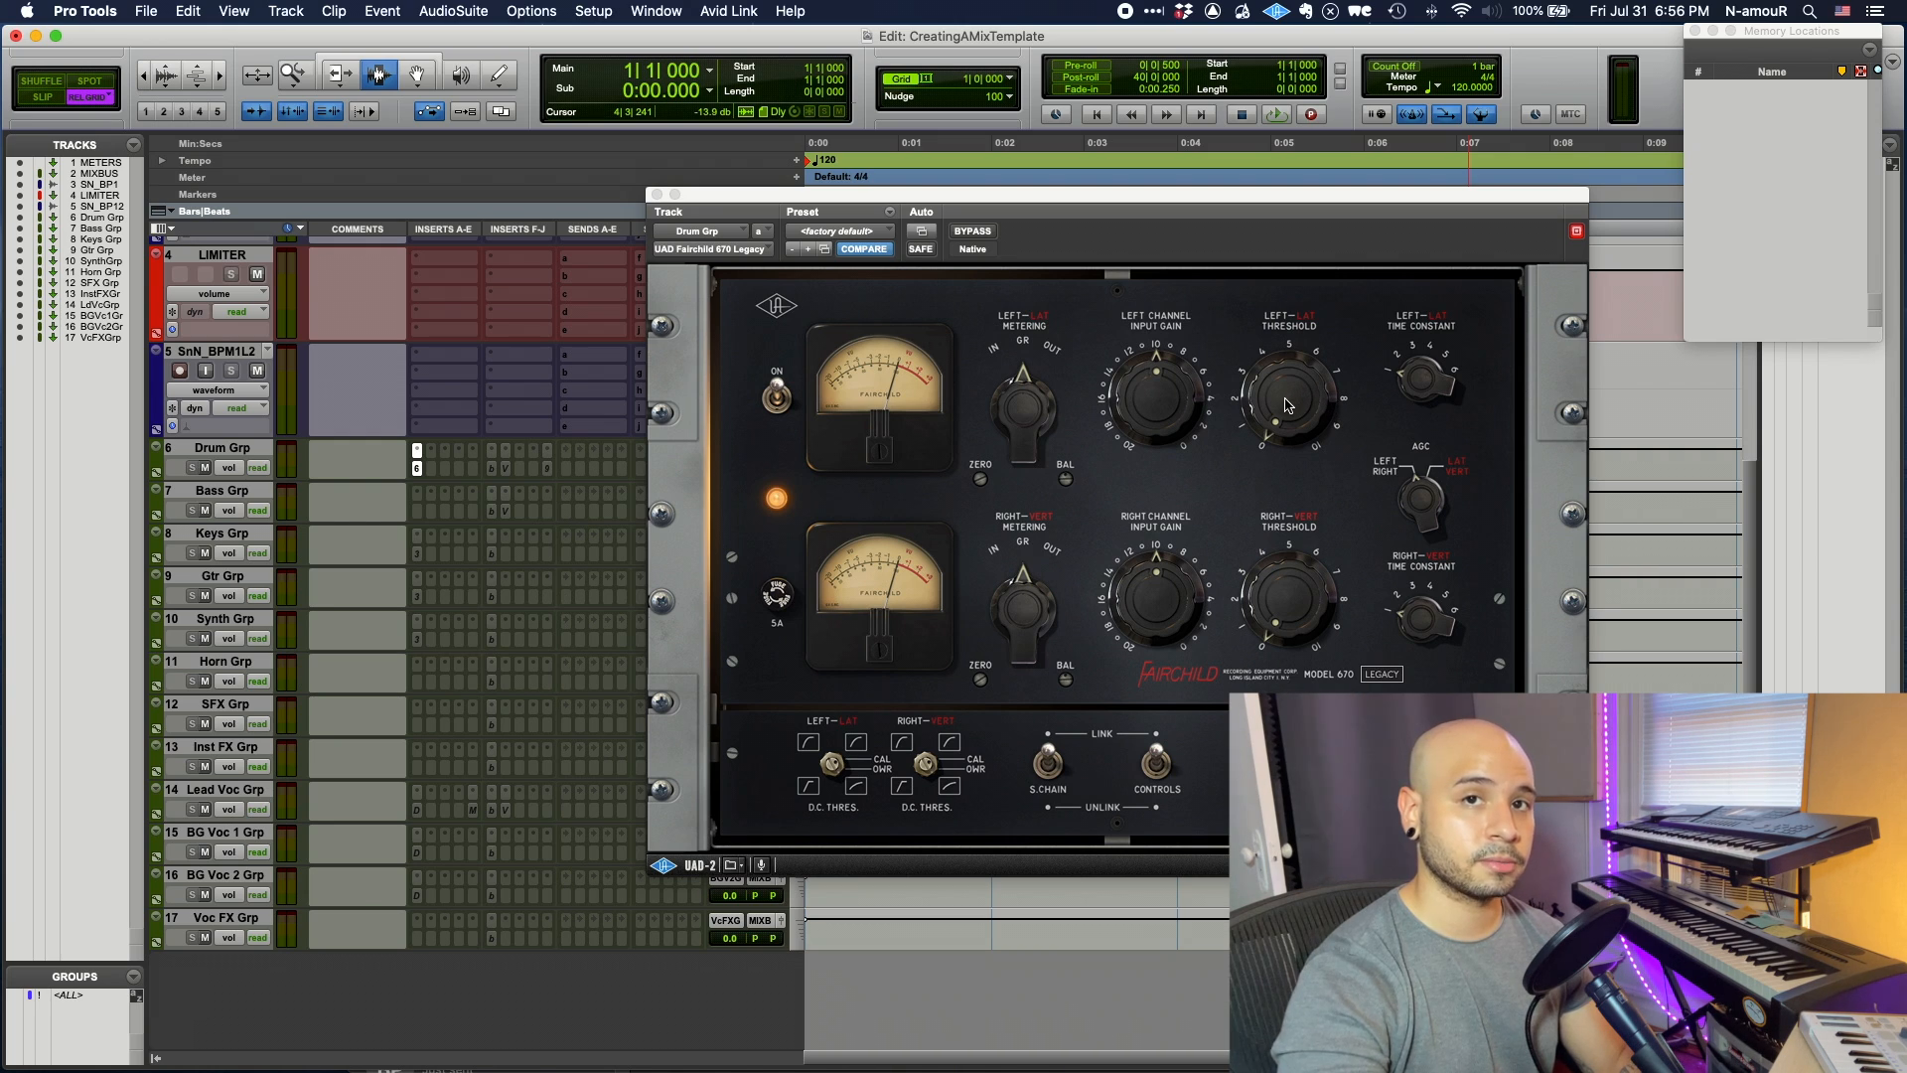
- Close the UAD Fairchild 670 plug-in window on the Drum Grp track
key("super+w")
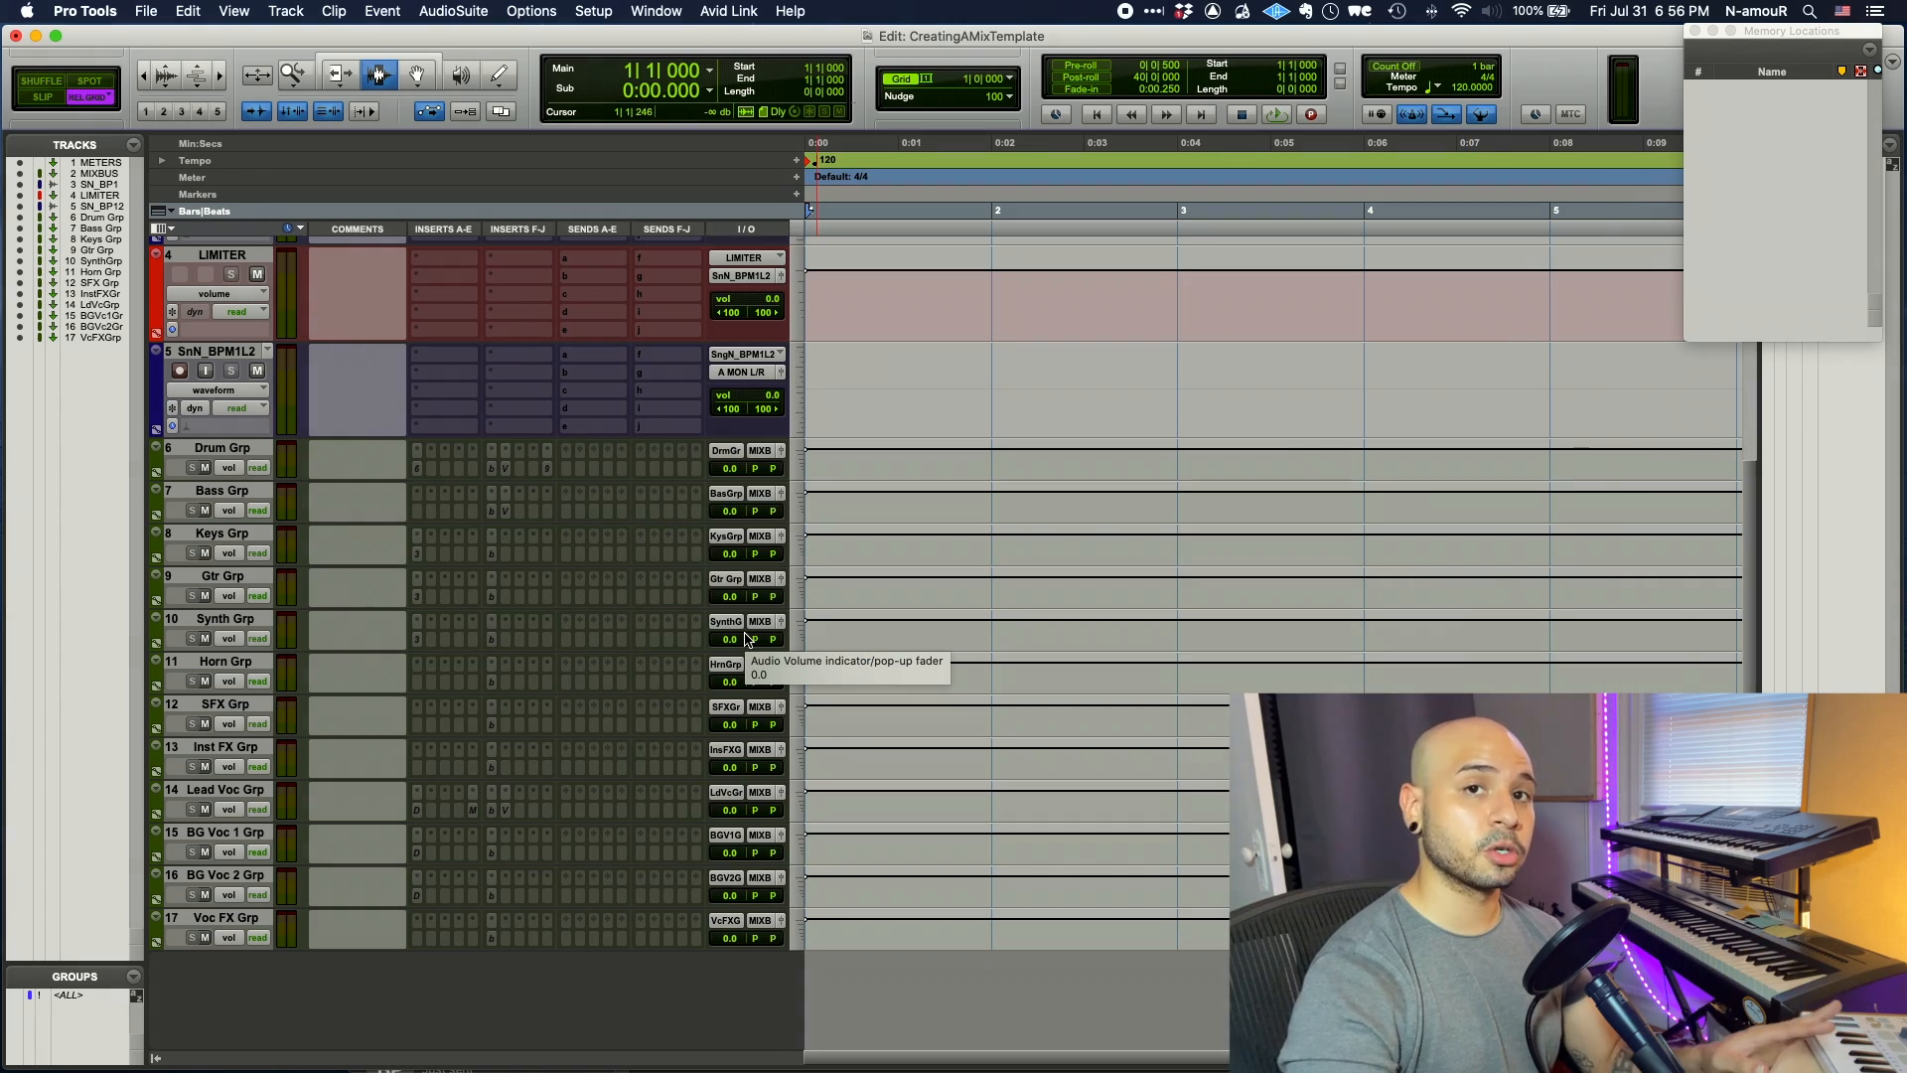
- Load bx_townhouse Buss Compressor on MIX BUSS insert A and turn its threshold up
scroll(747, 638, "up", 3)
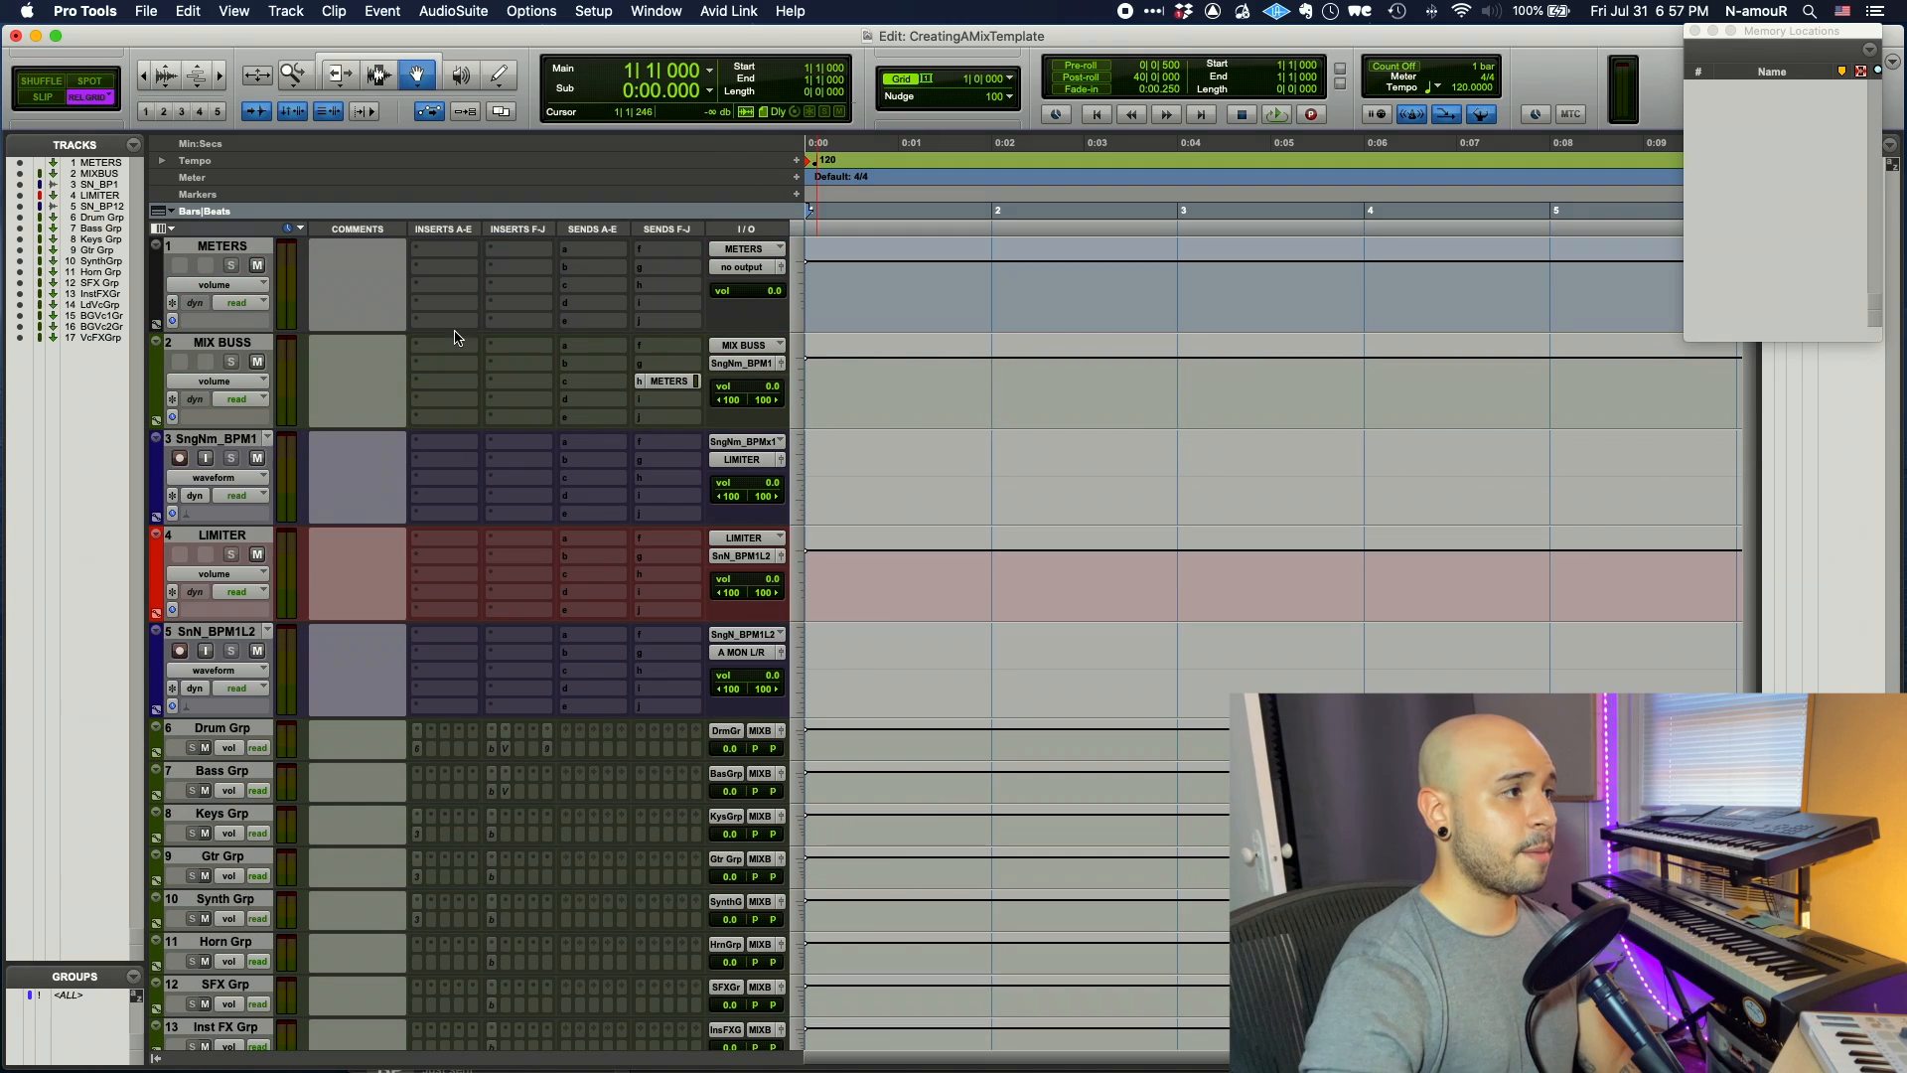
left_click(444, 368)
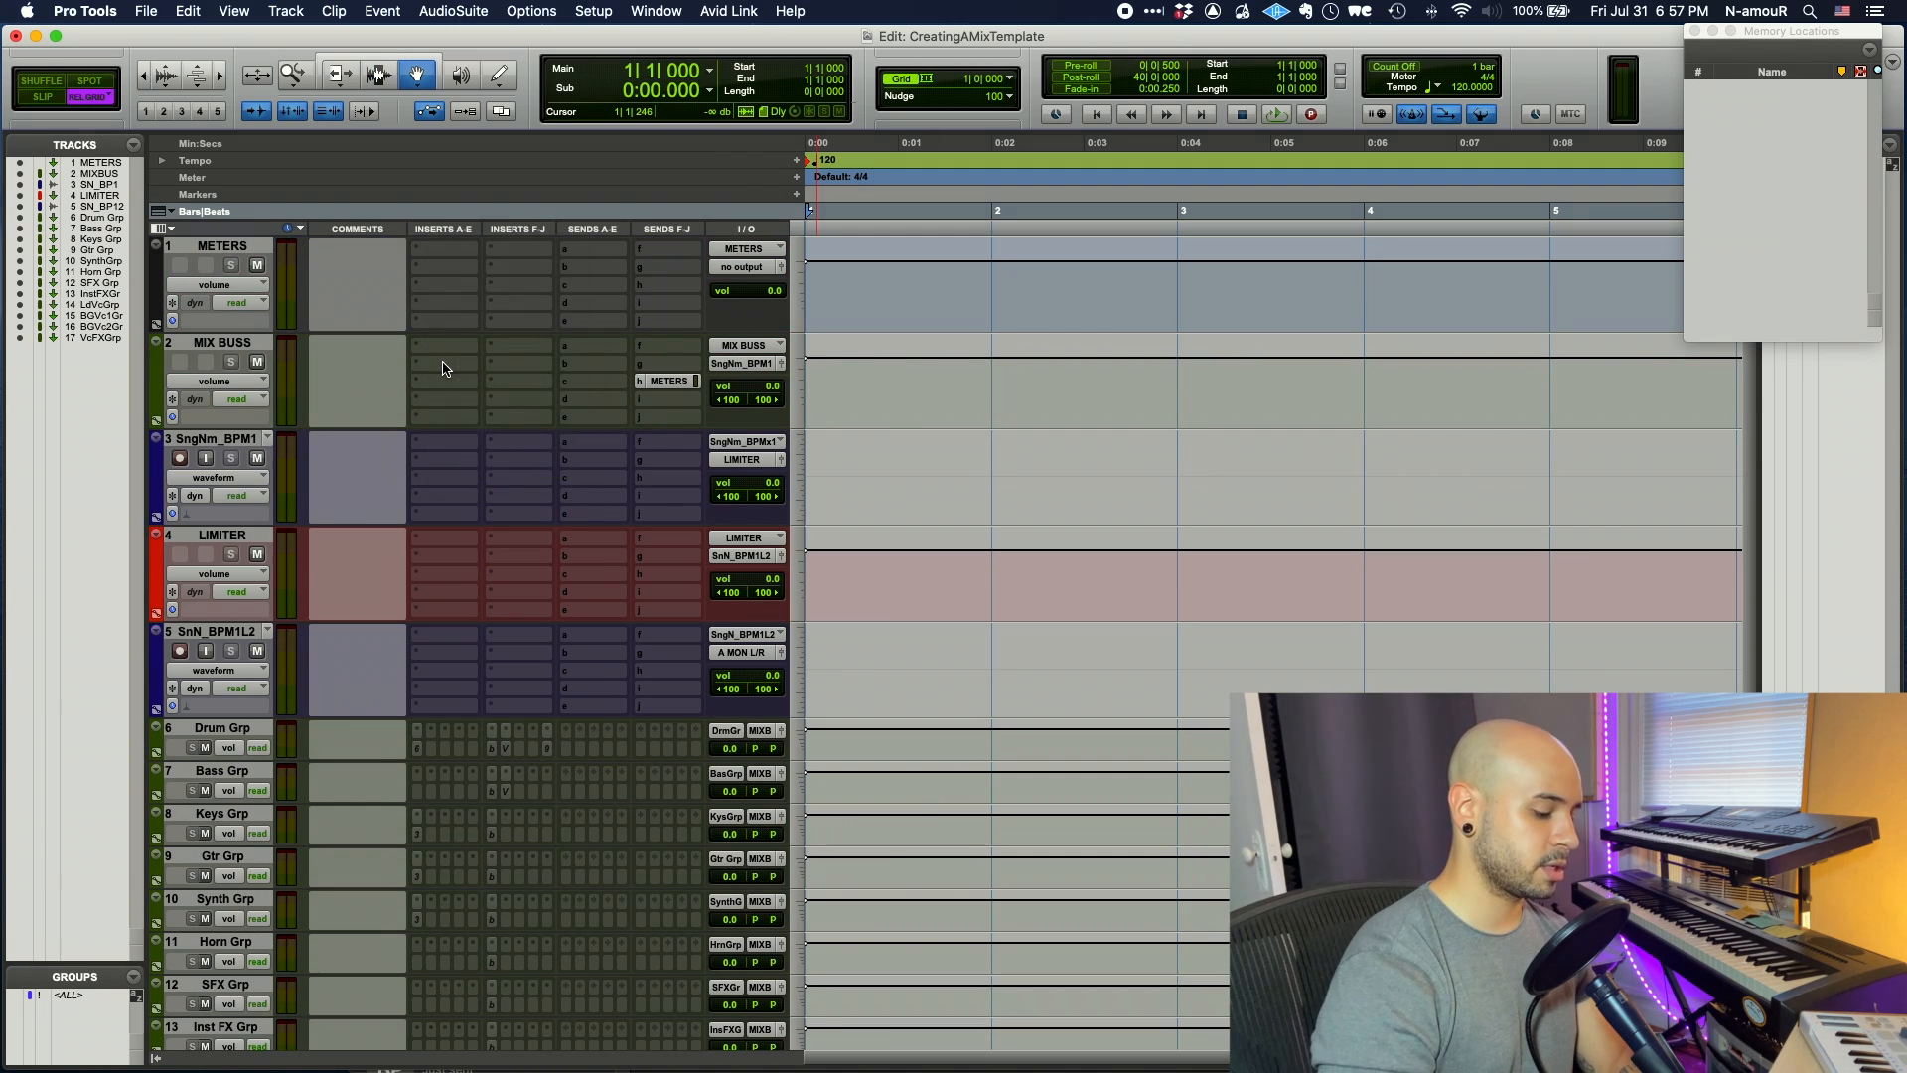
type("town")
left_click(572, 386)
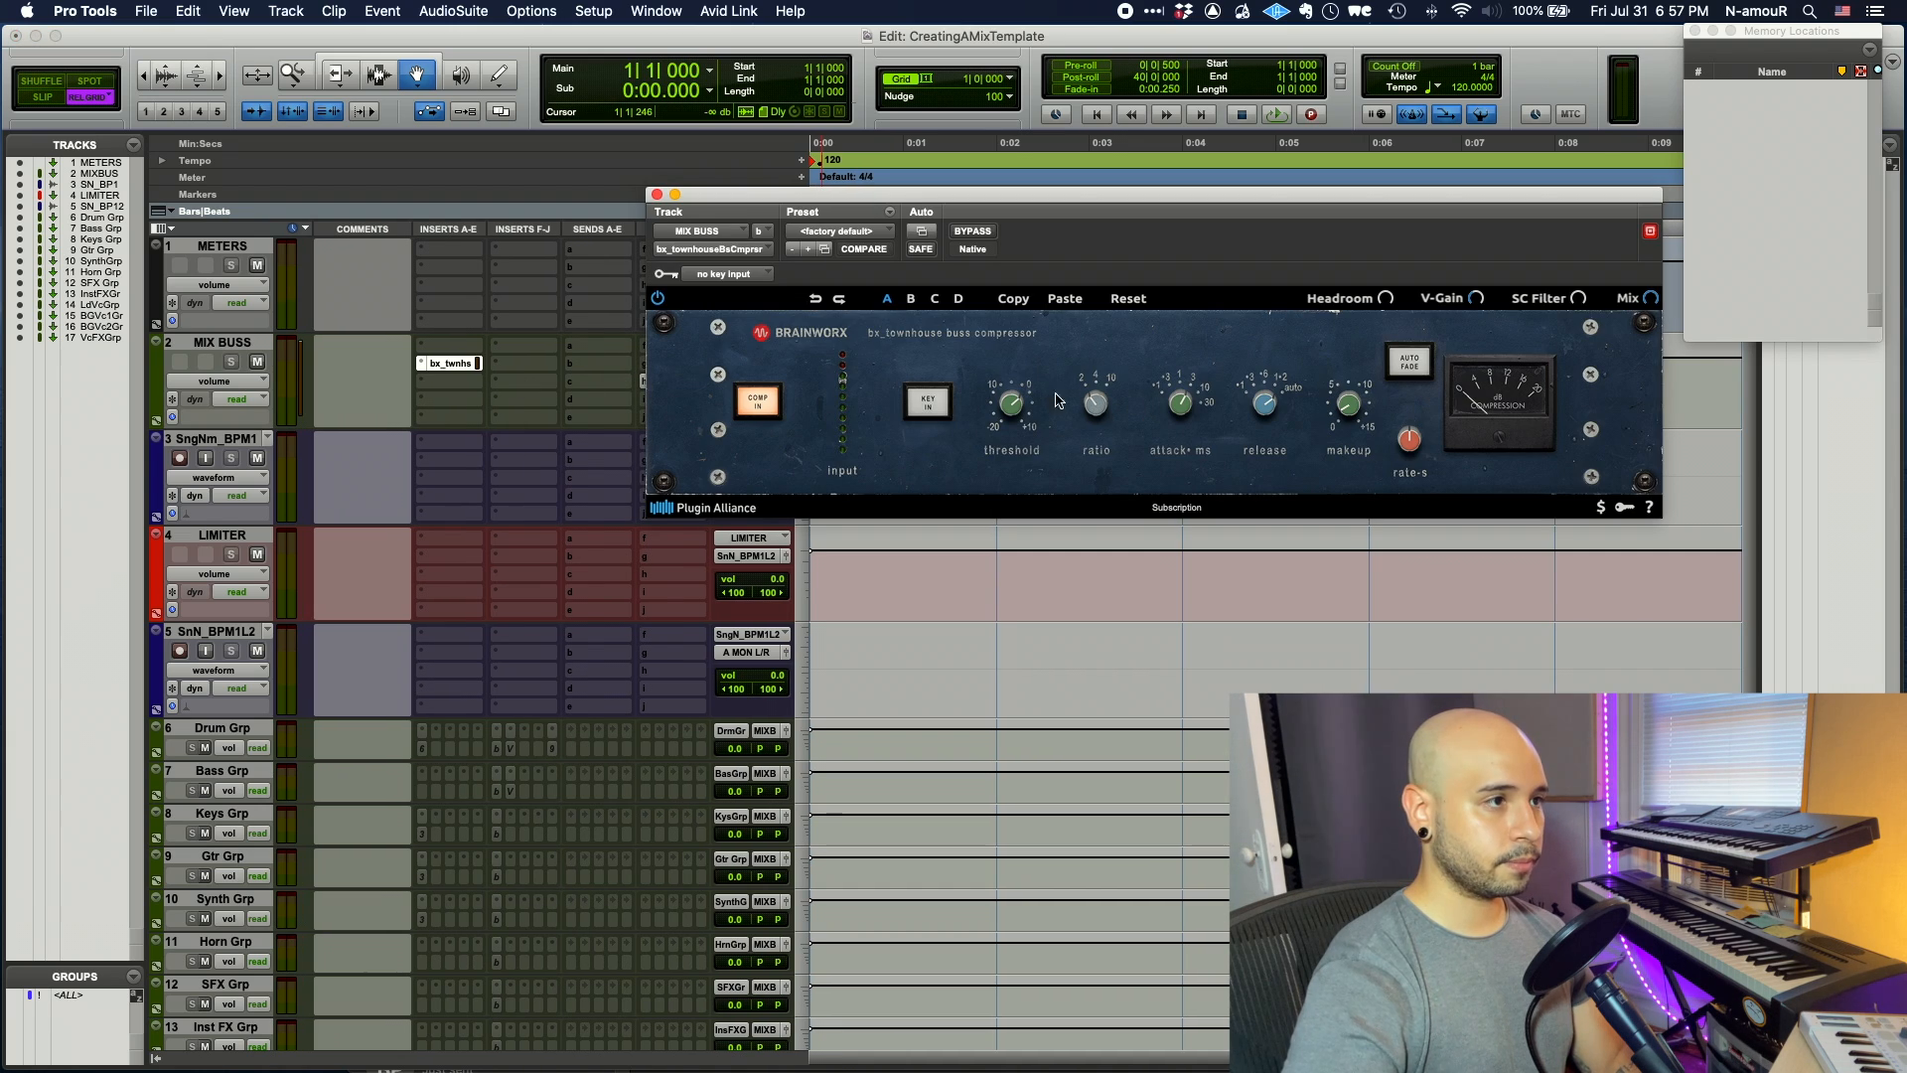
left_click_drag(1017, 406, 1034, 322)
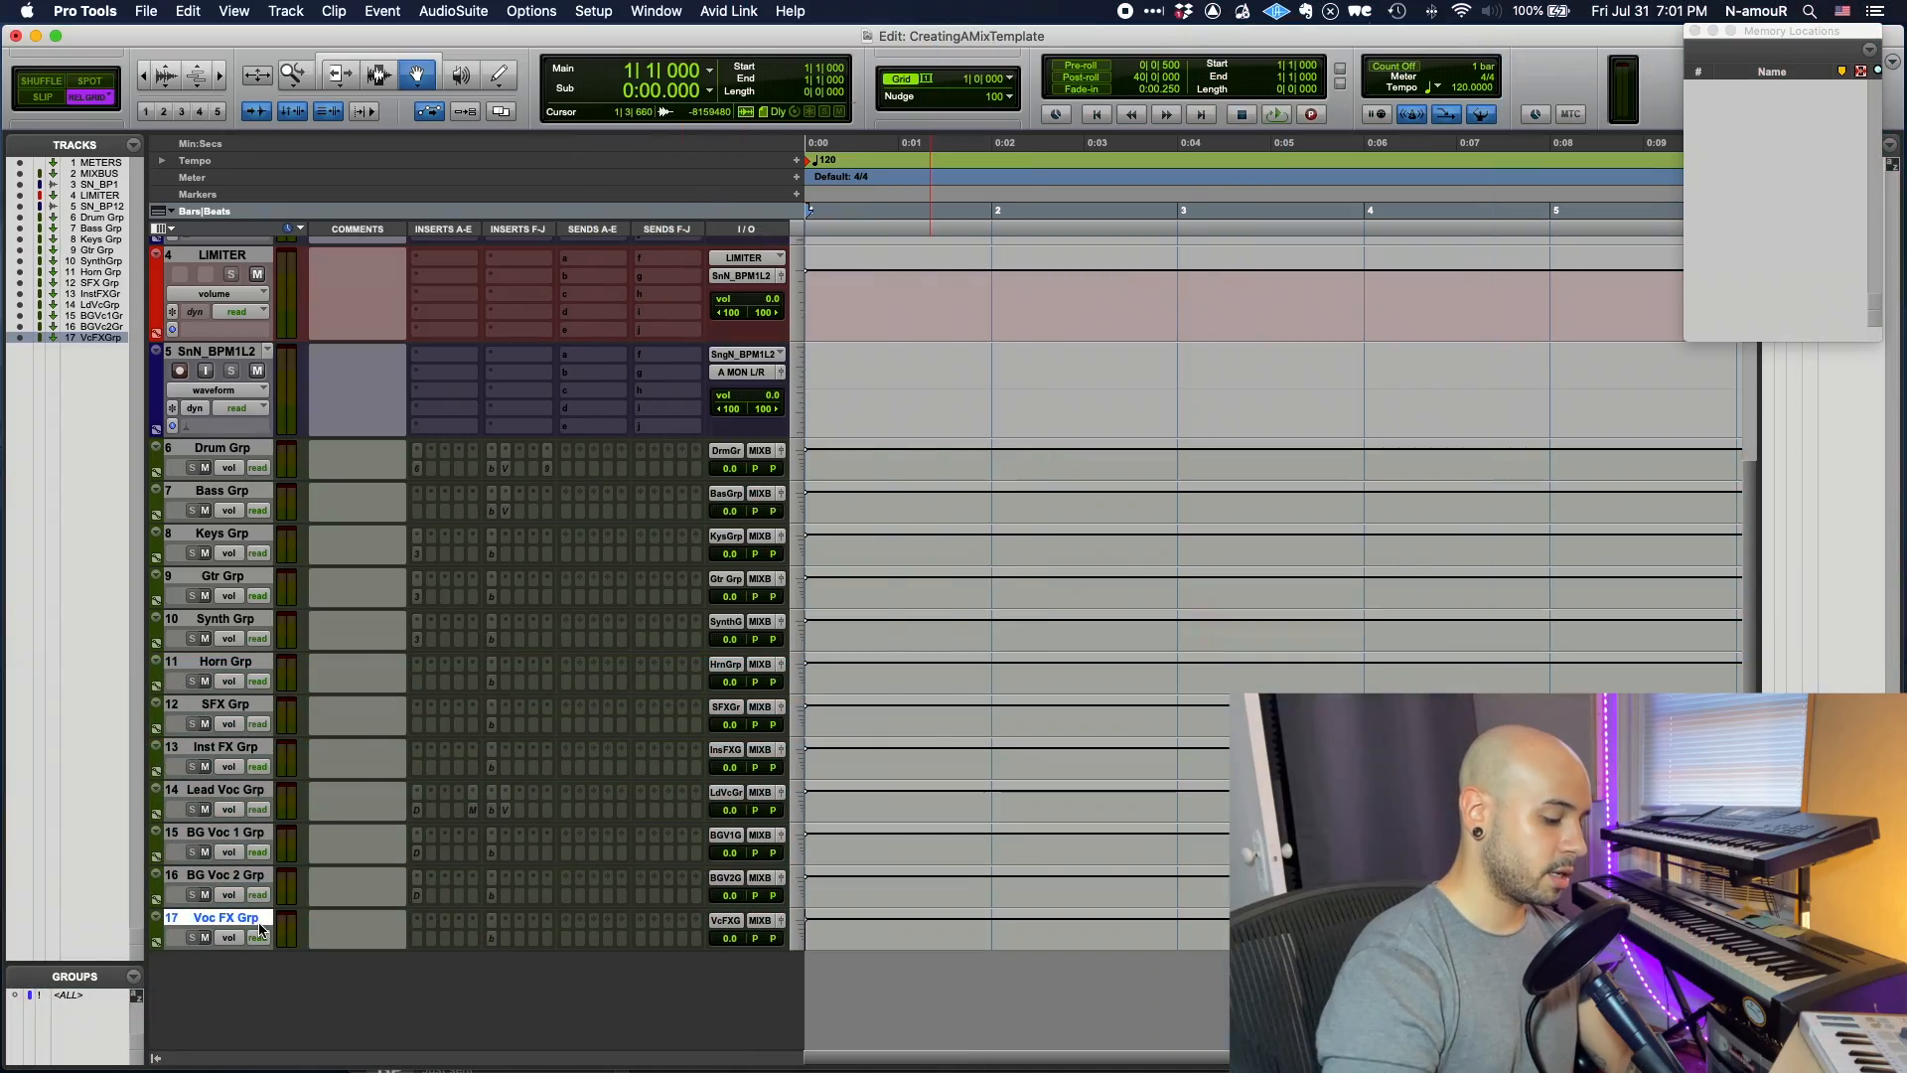
- Create a stereo Aux Input track named Drum Parallel and colour it blue
key("shift+super+n")
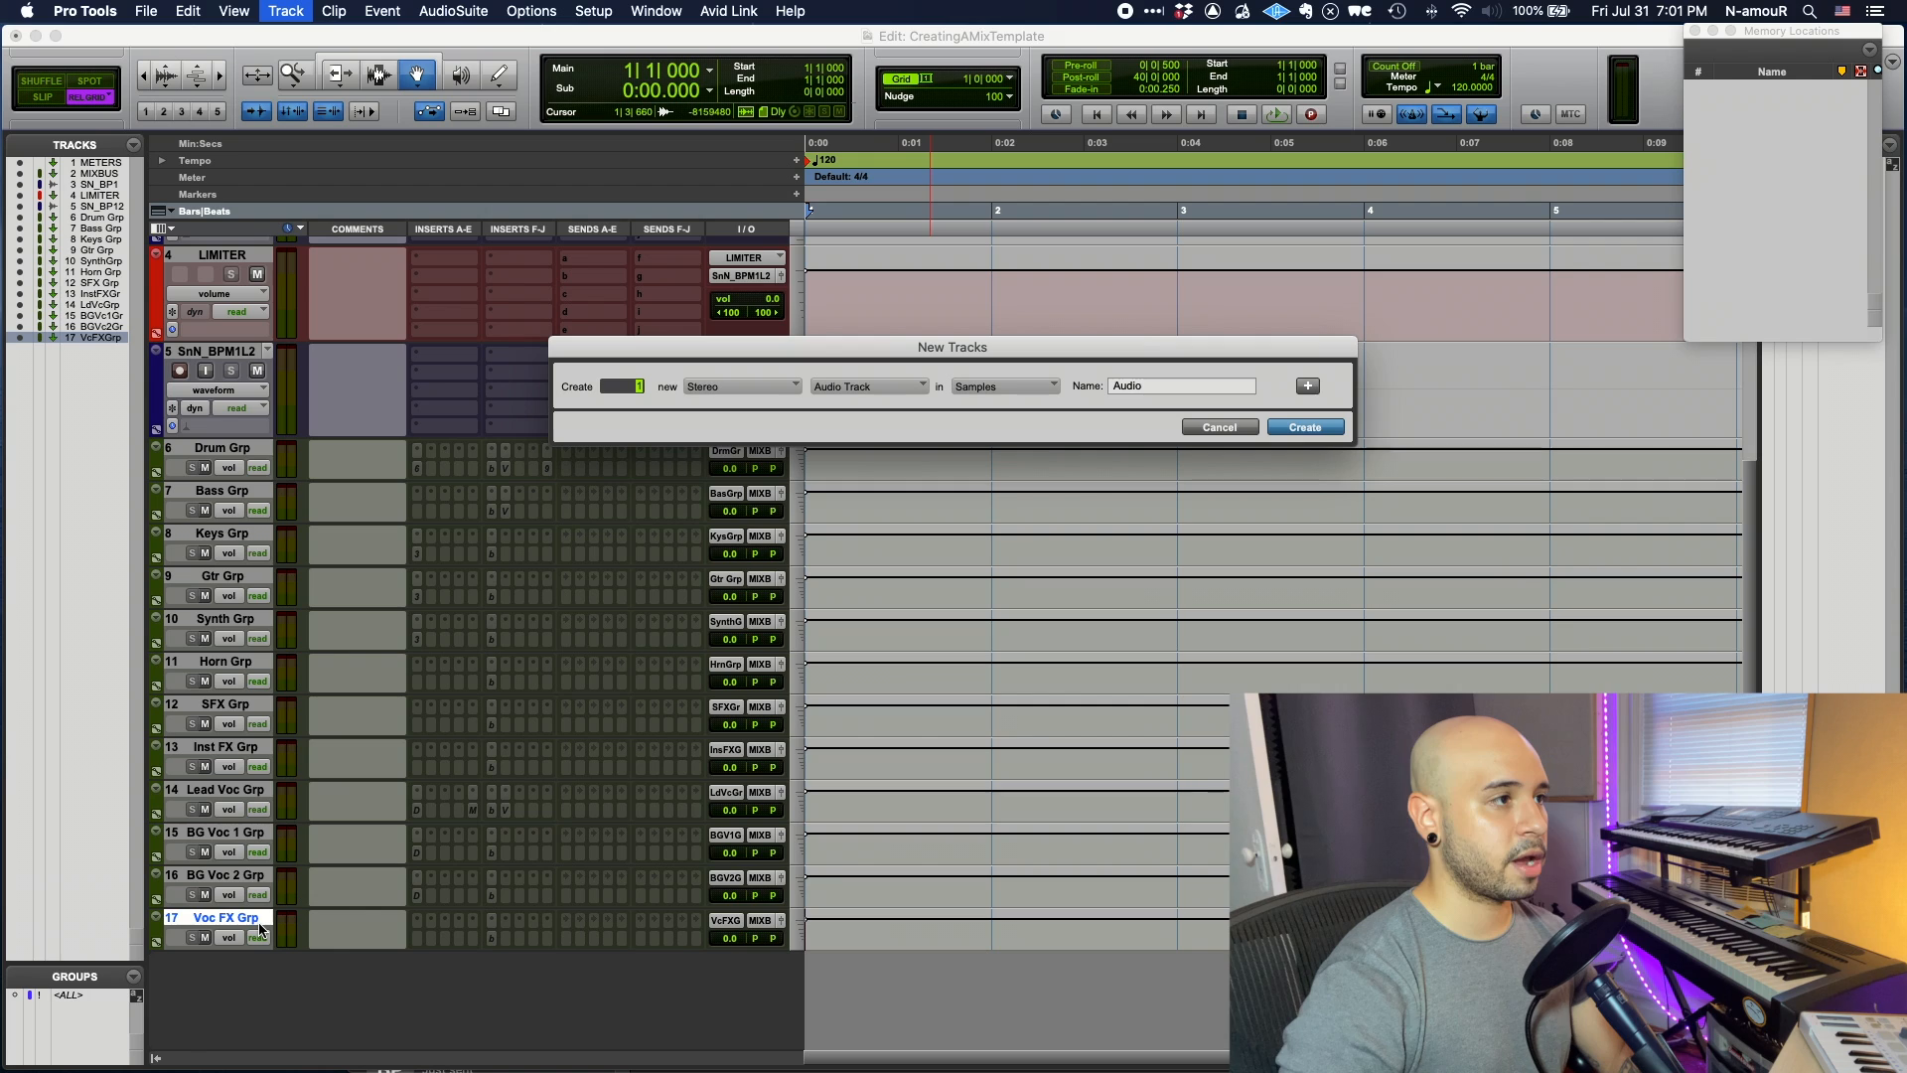
key("super+Down")
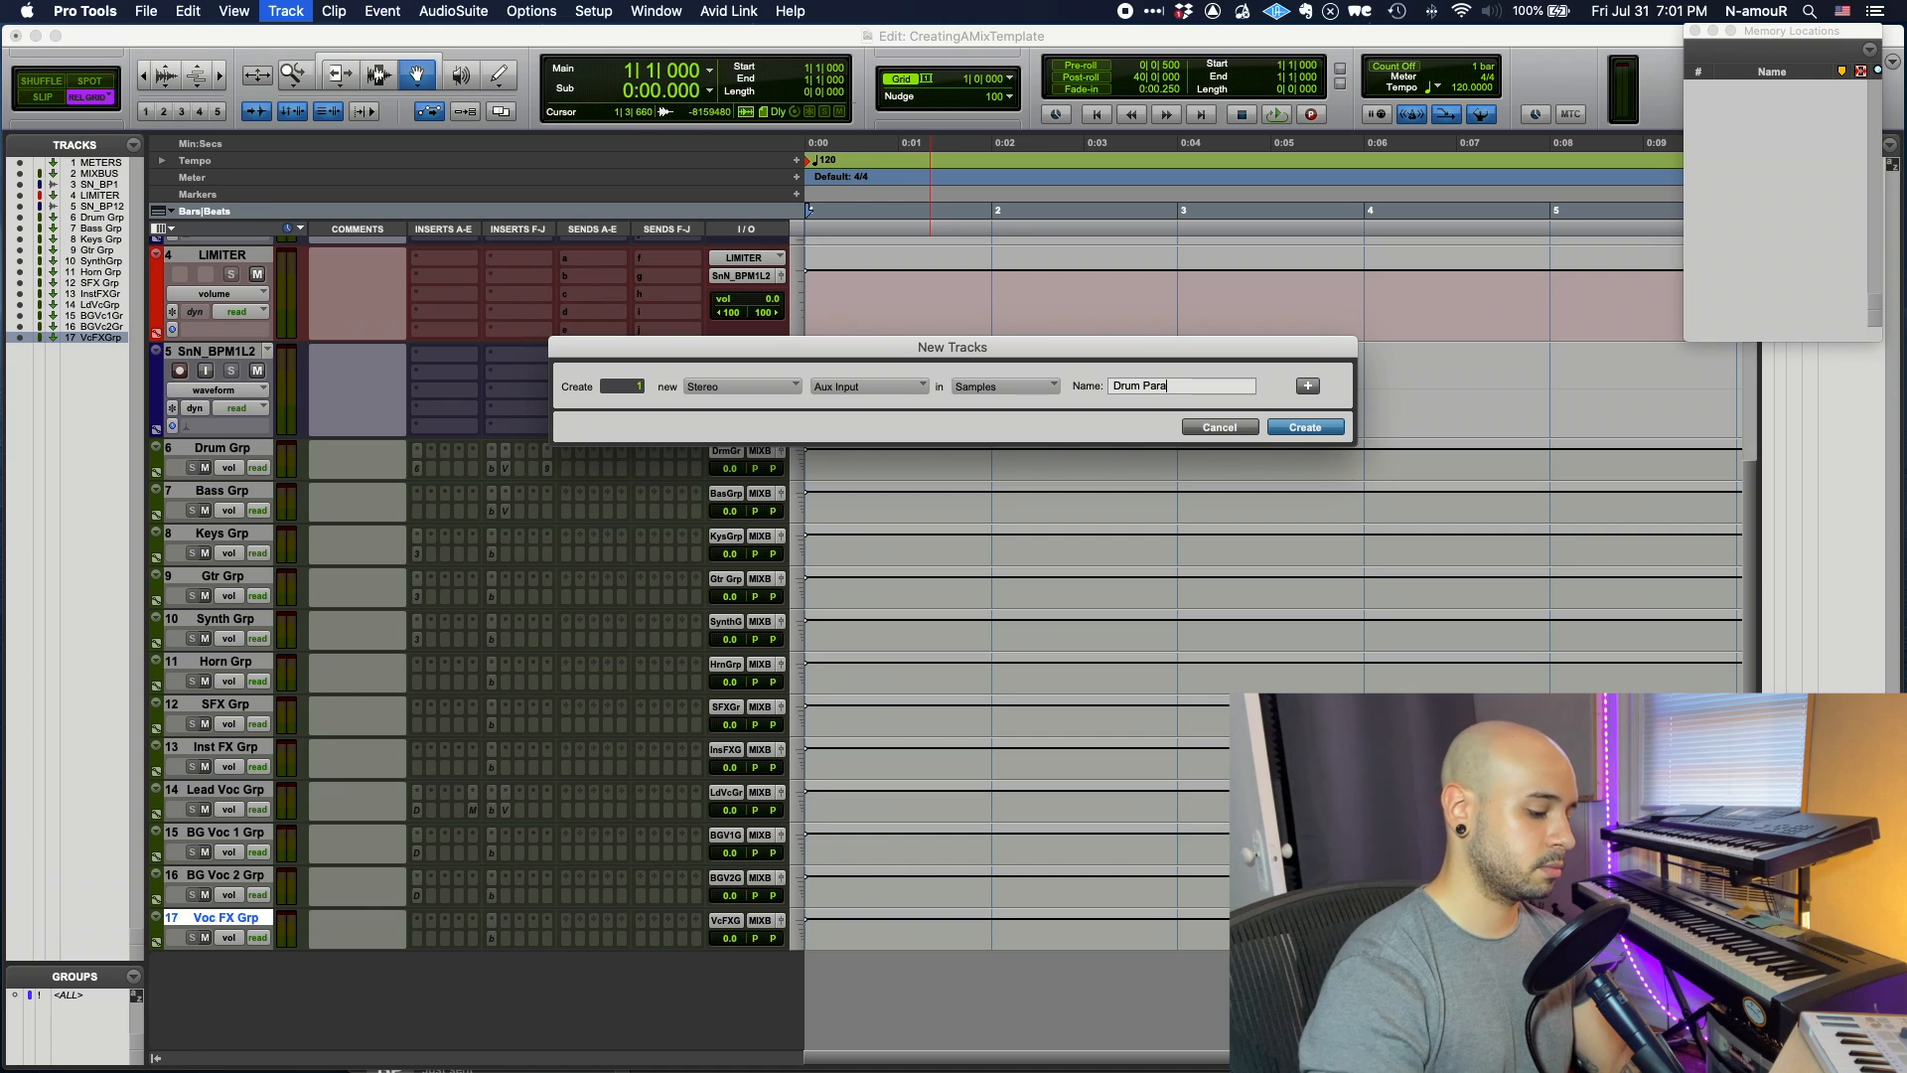
key("Return")
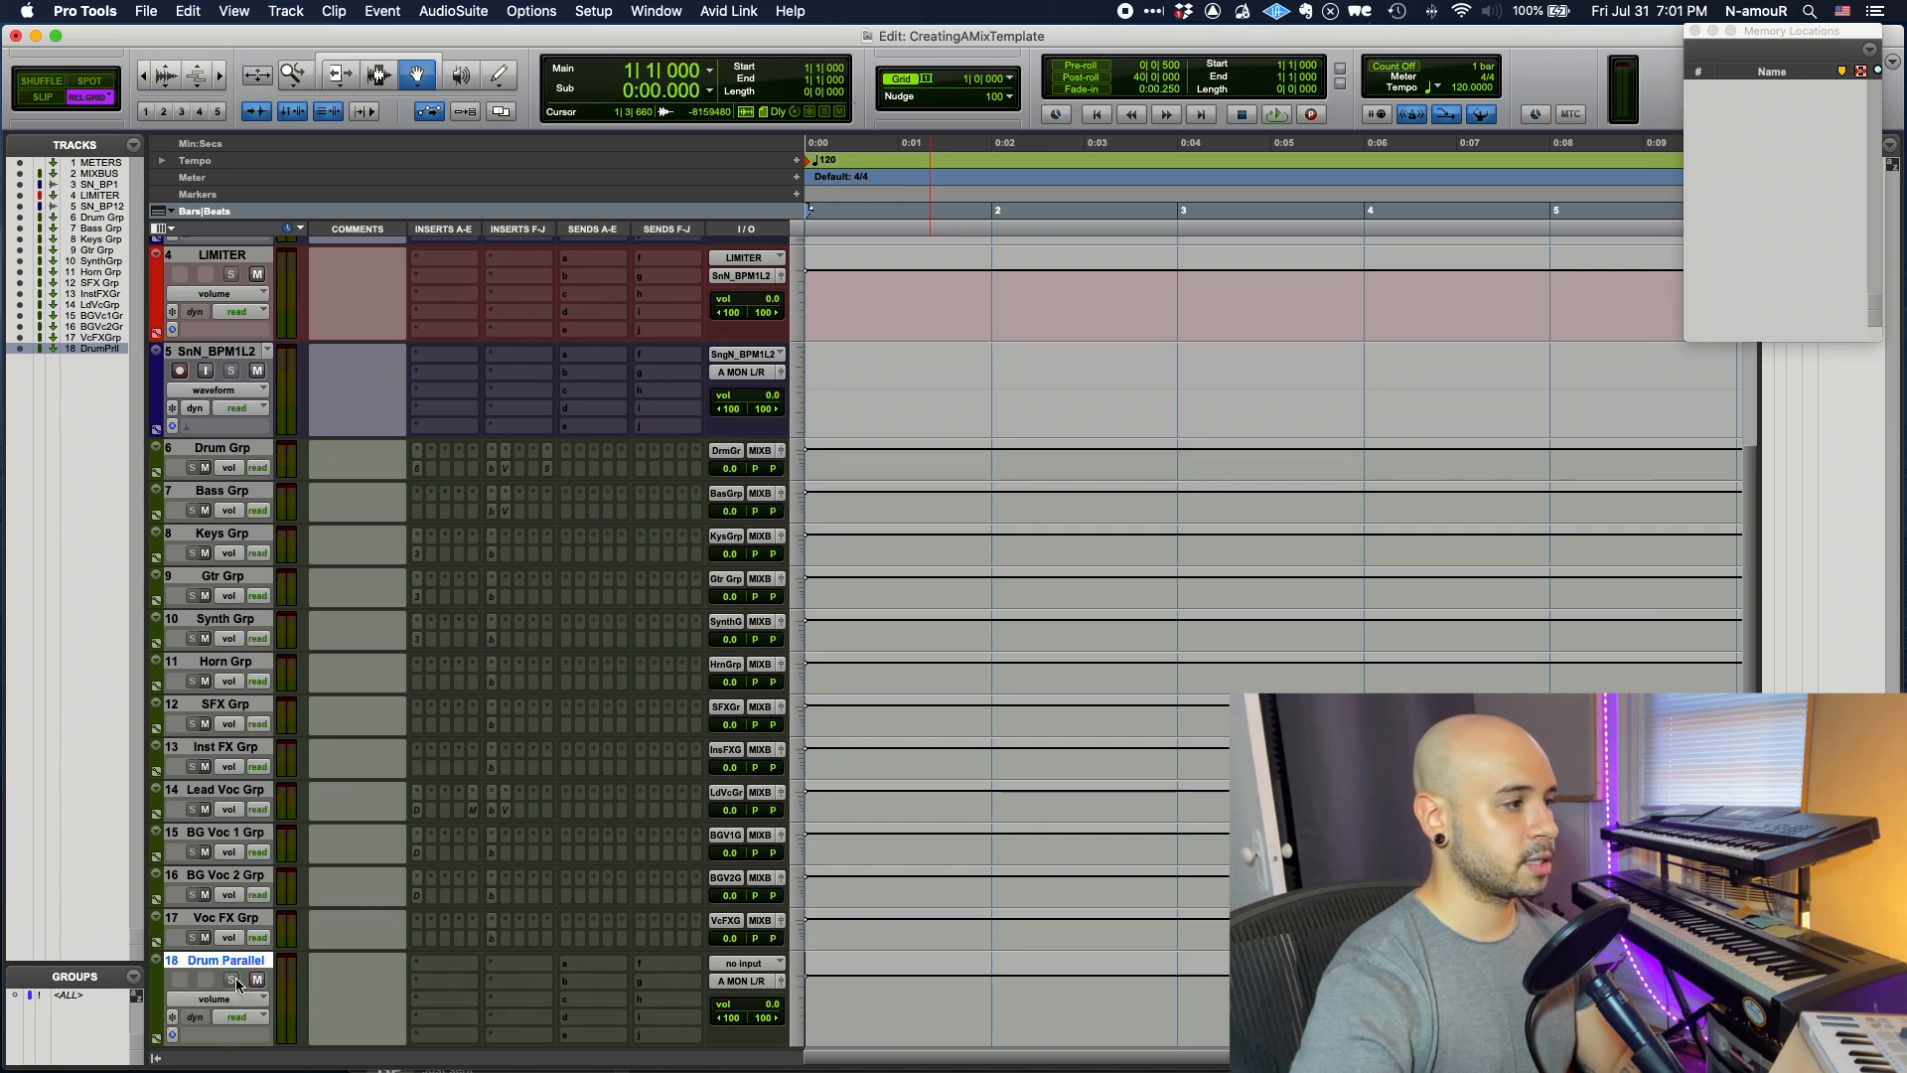
left_click(206, 960)
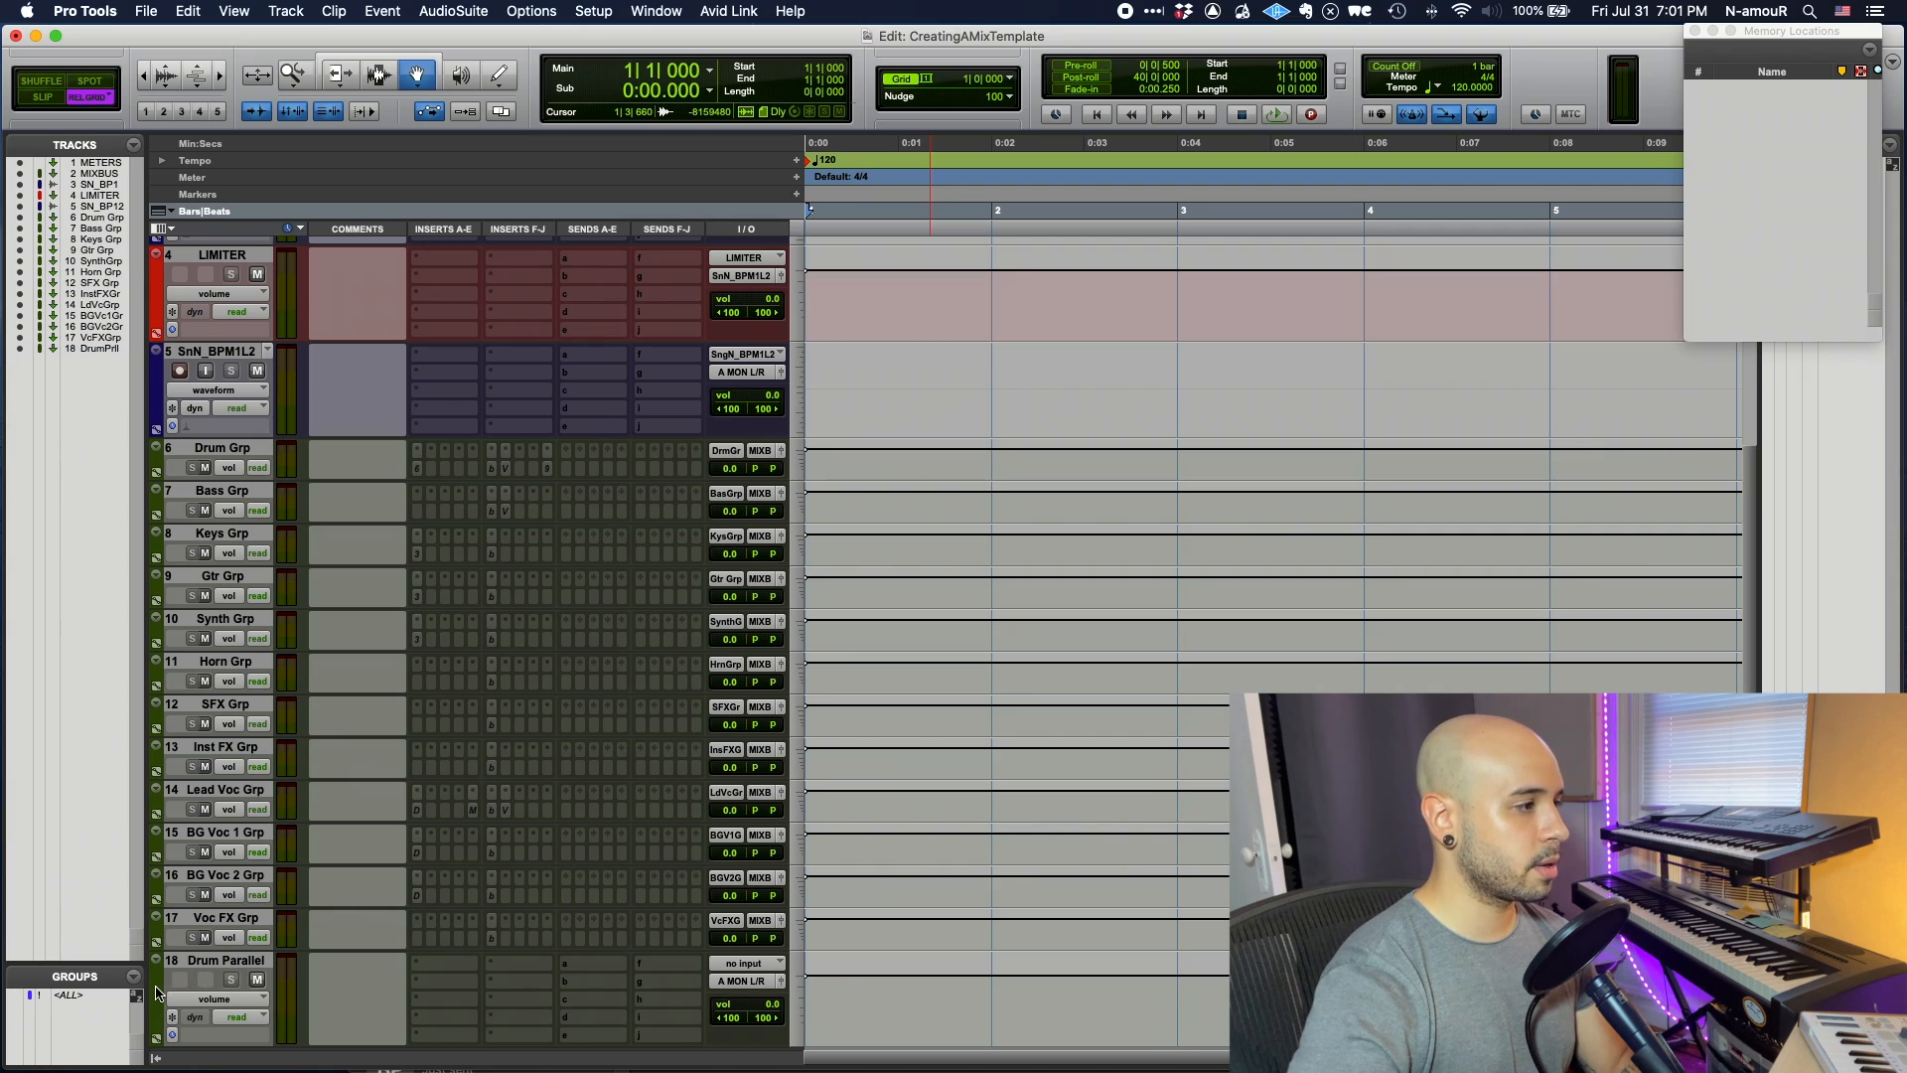
double_click(156, 994)
left_click(643, 244)
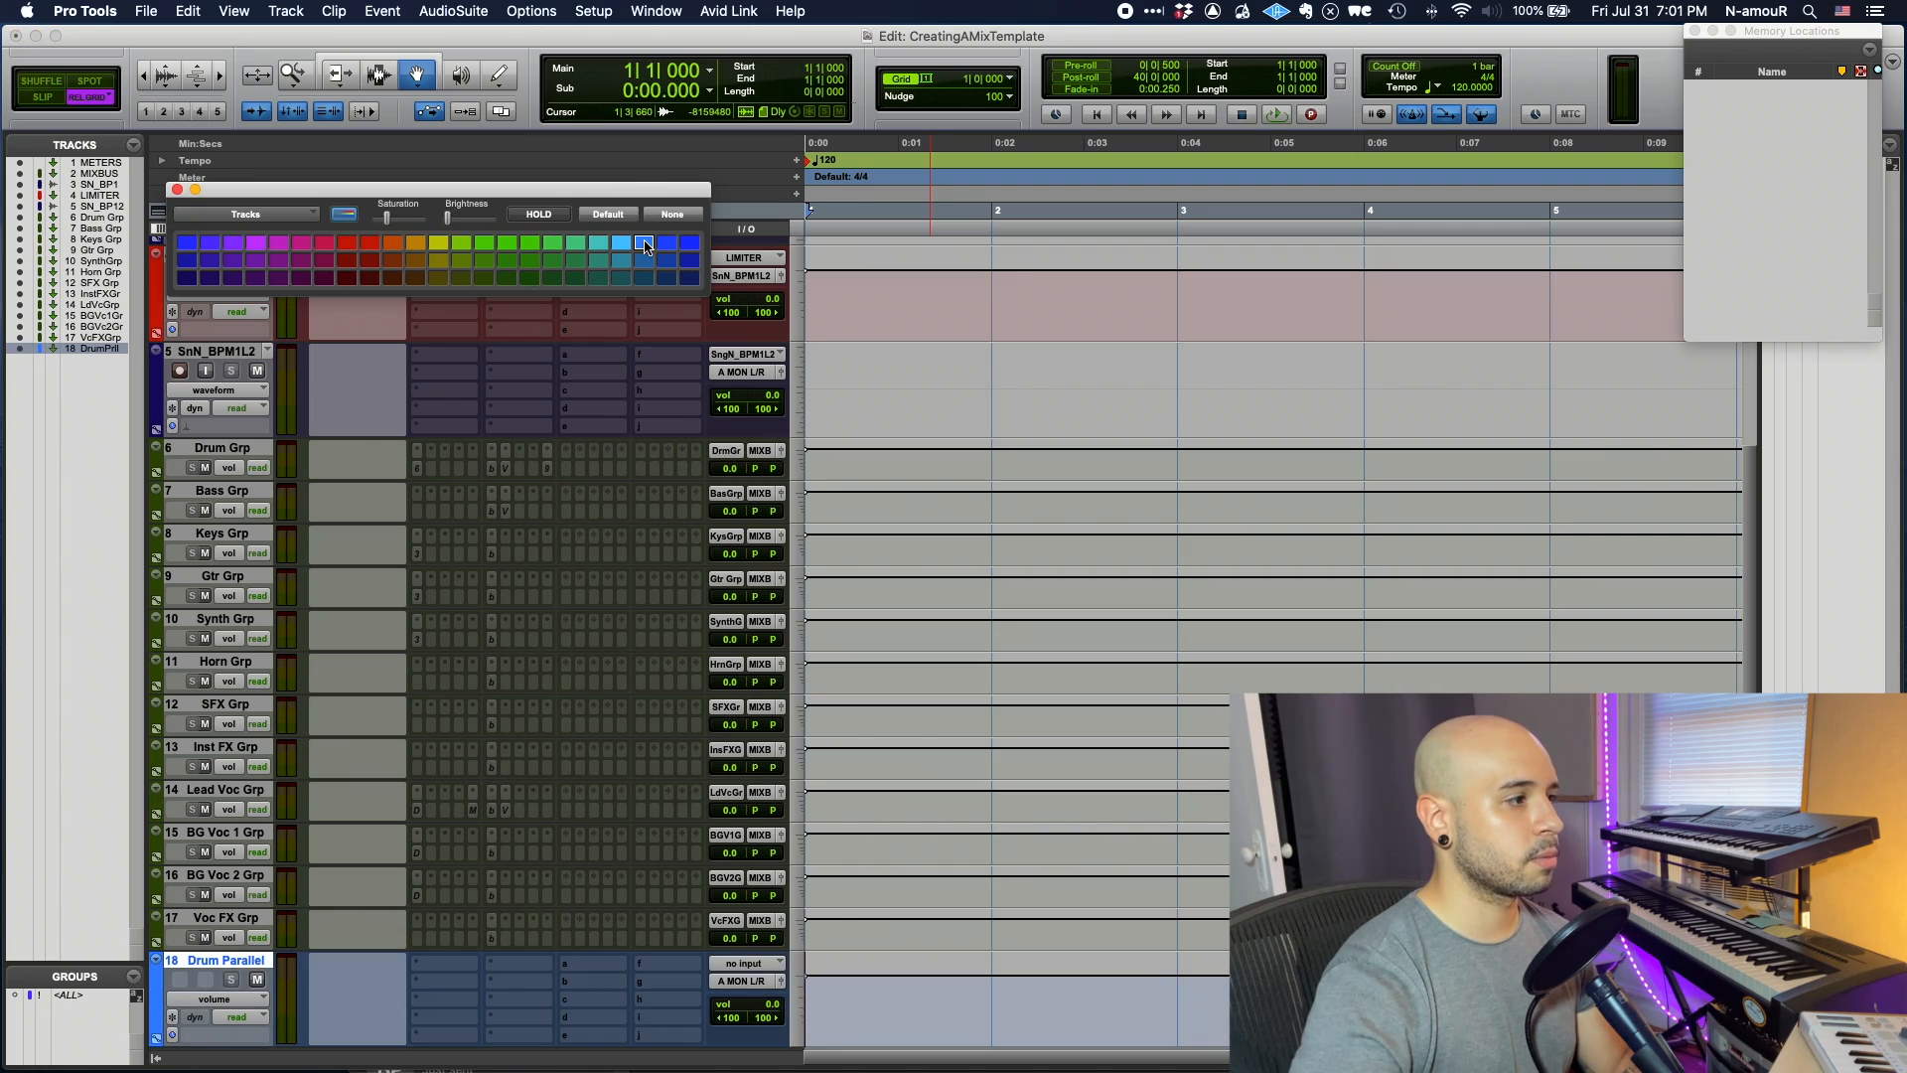
- Insert FabFilter Pro-C 2 on Drum Parallel with maximum ratio and Punch style
left_click(178, 190)
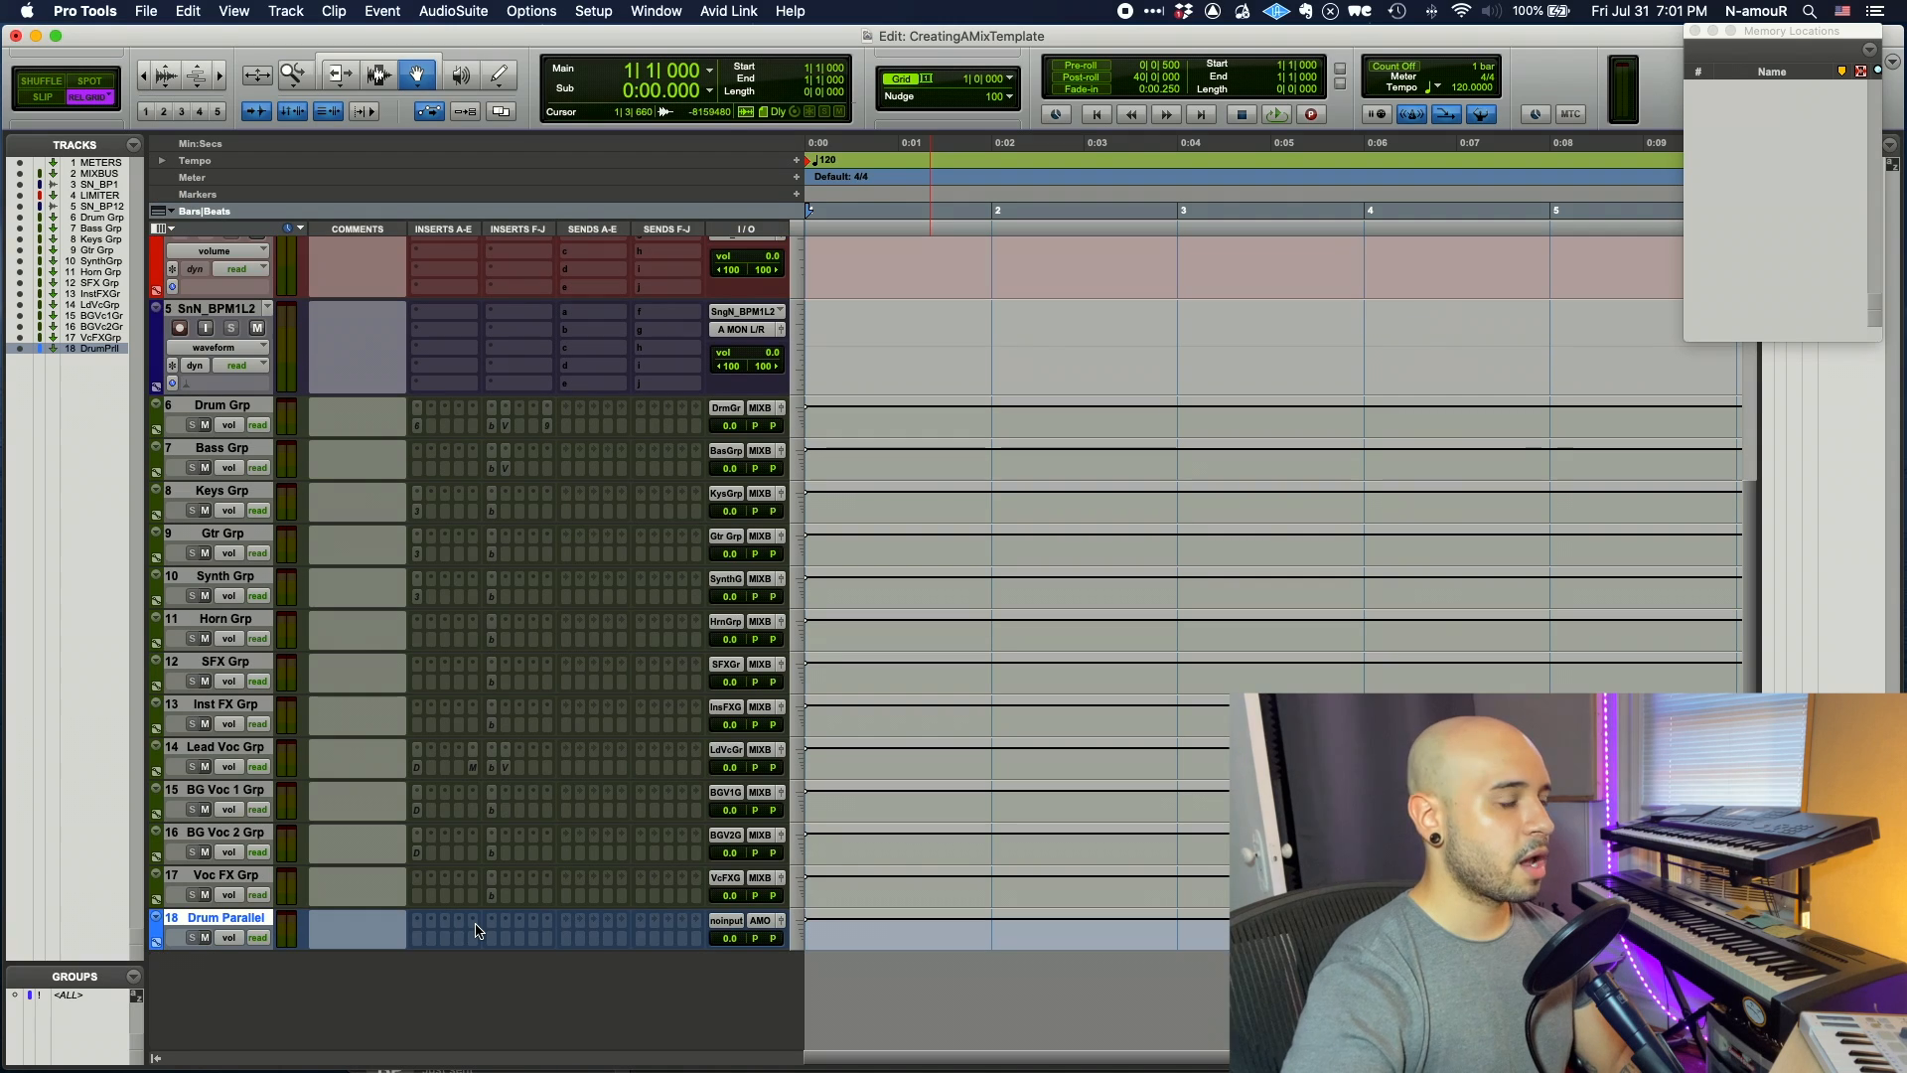
left_click(463, 922)
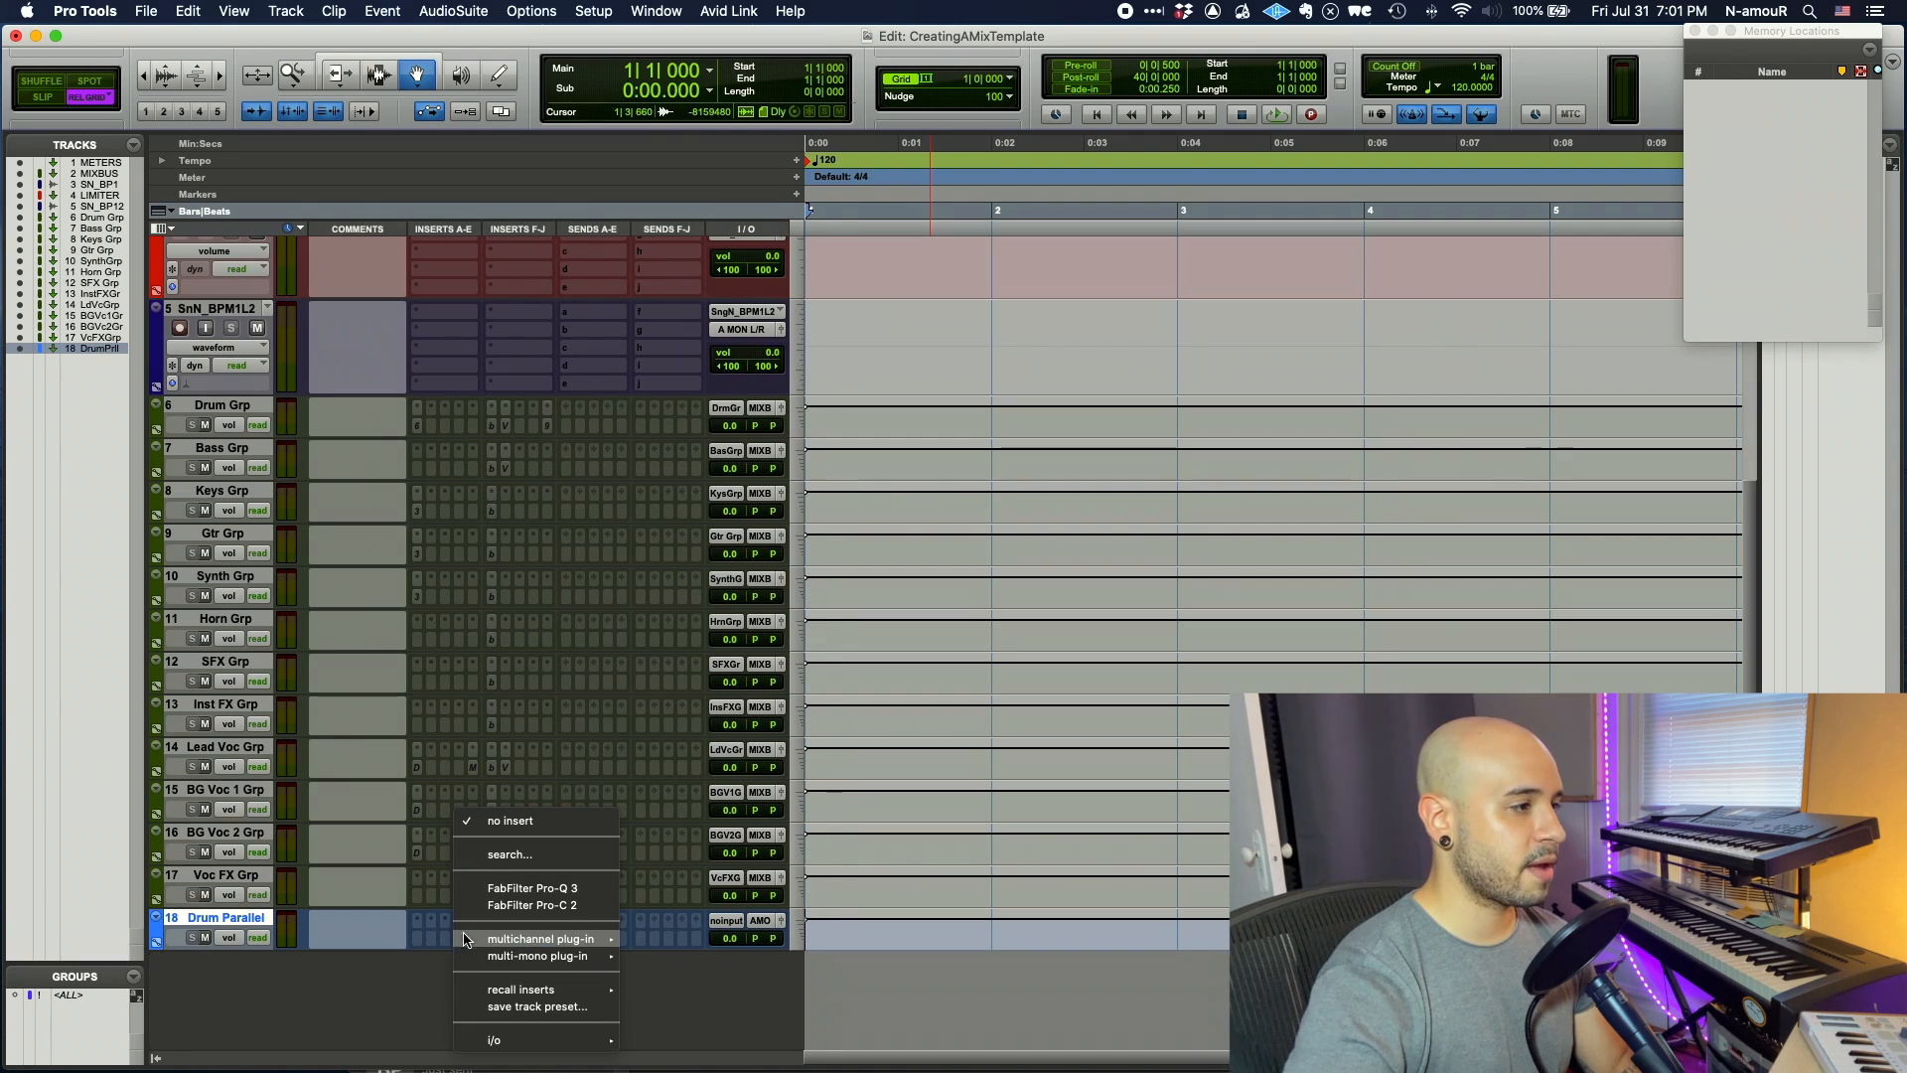
left_click(490, 907)
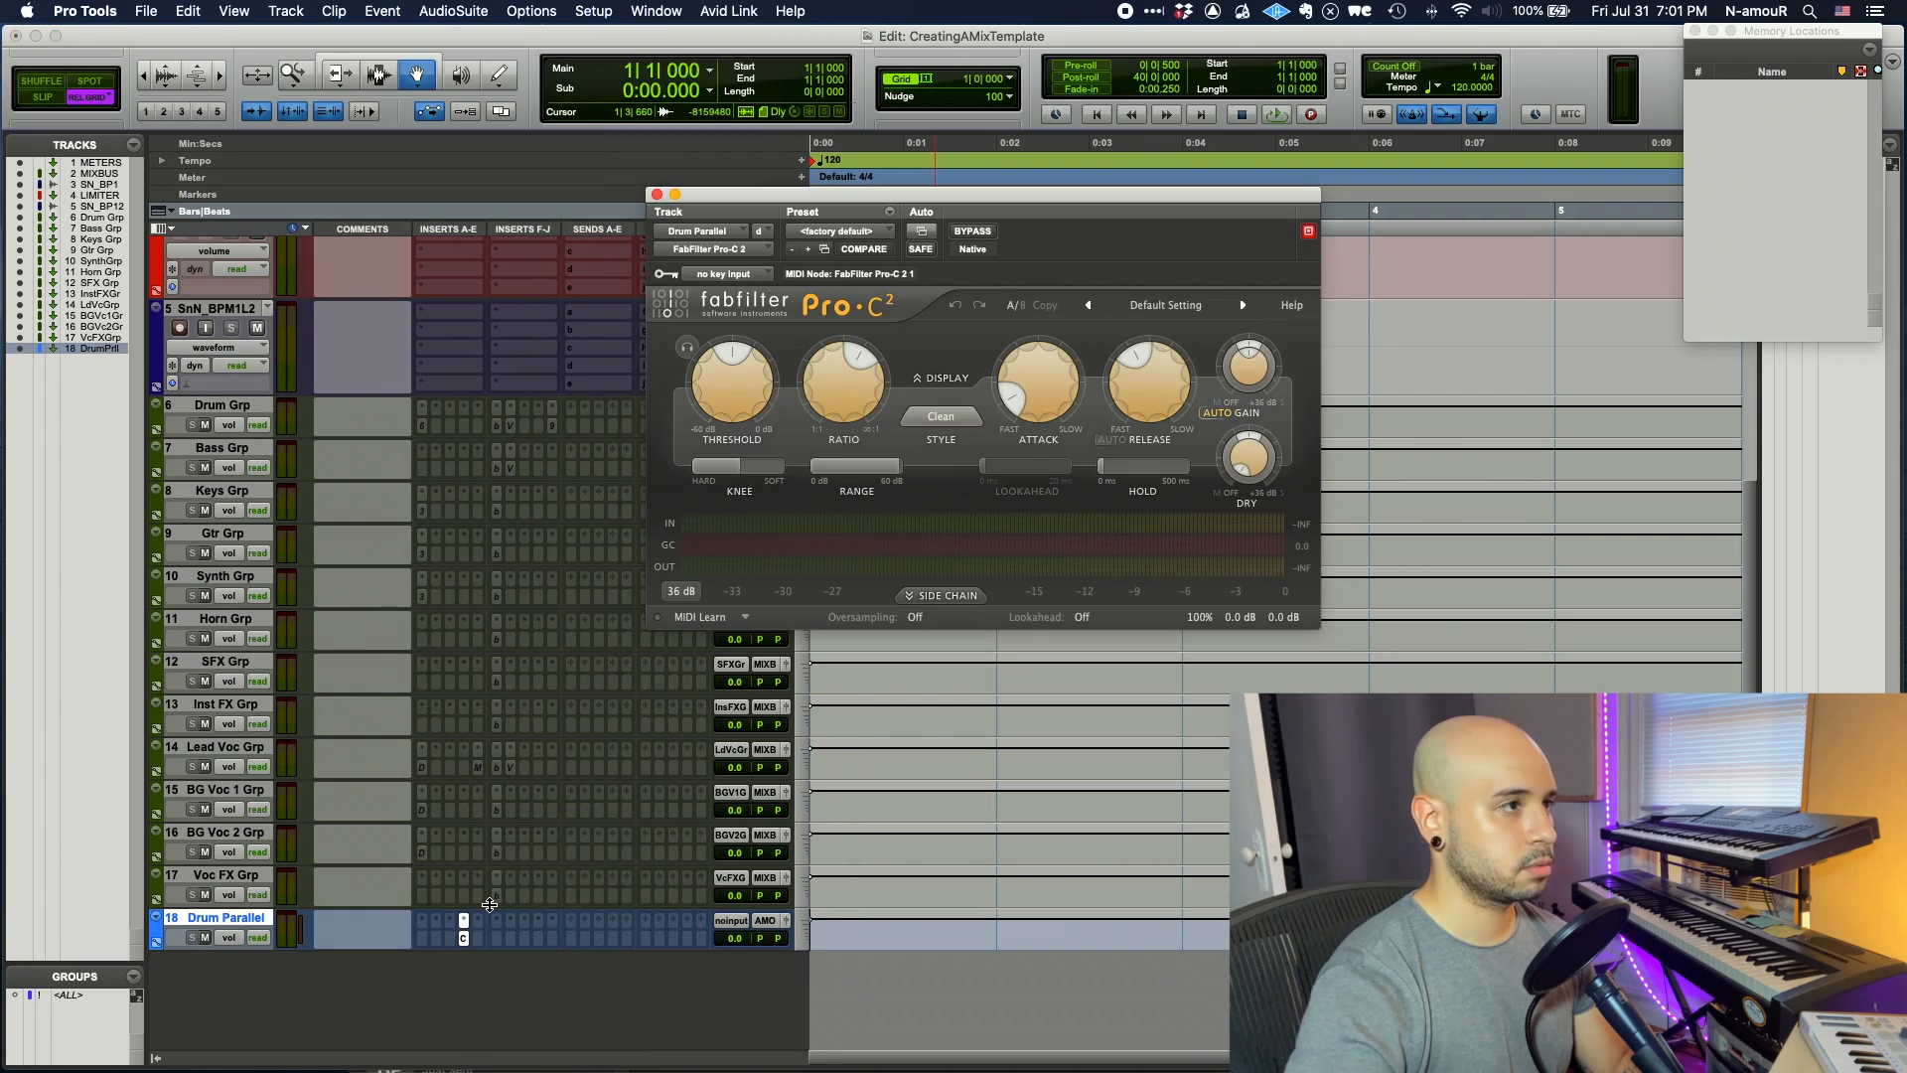
left_click_drag(876, 419, 876, 392)
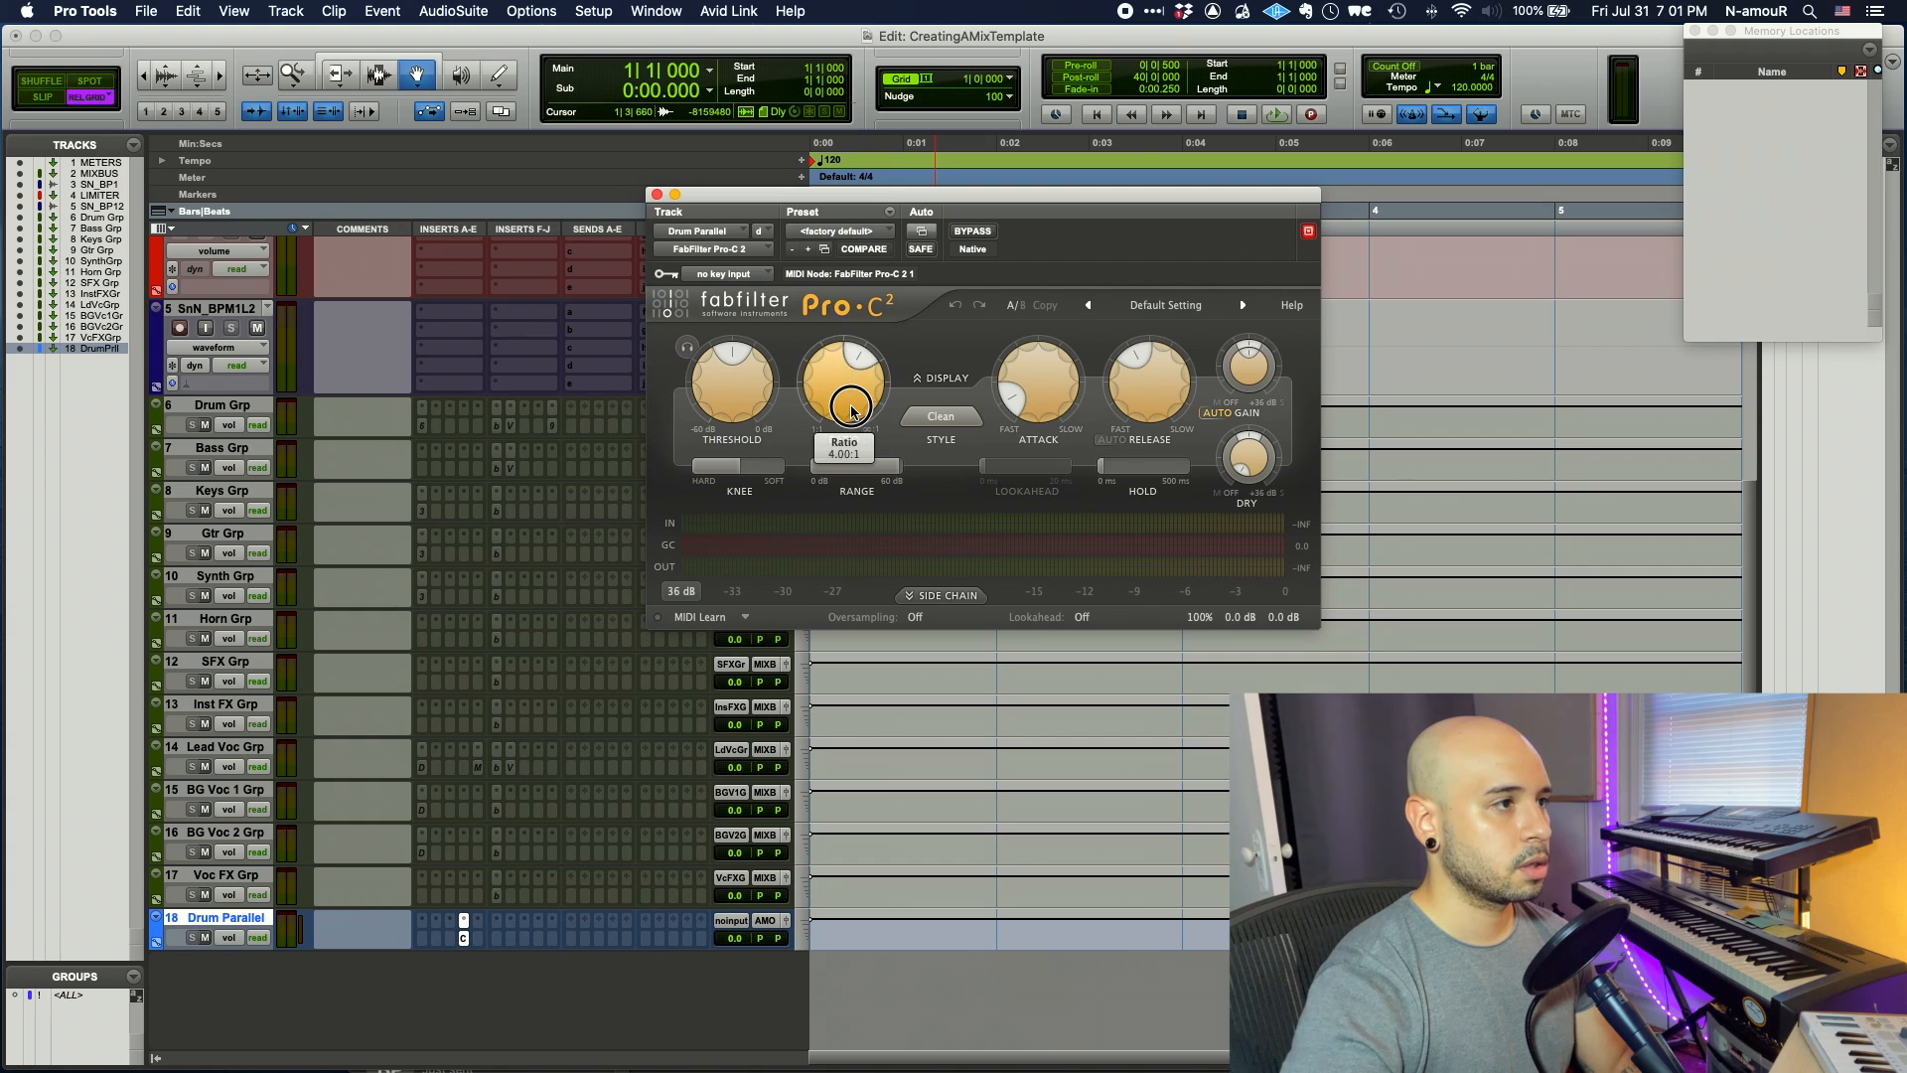
left_click(944, 421)
left_click(942, 555)
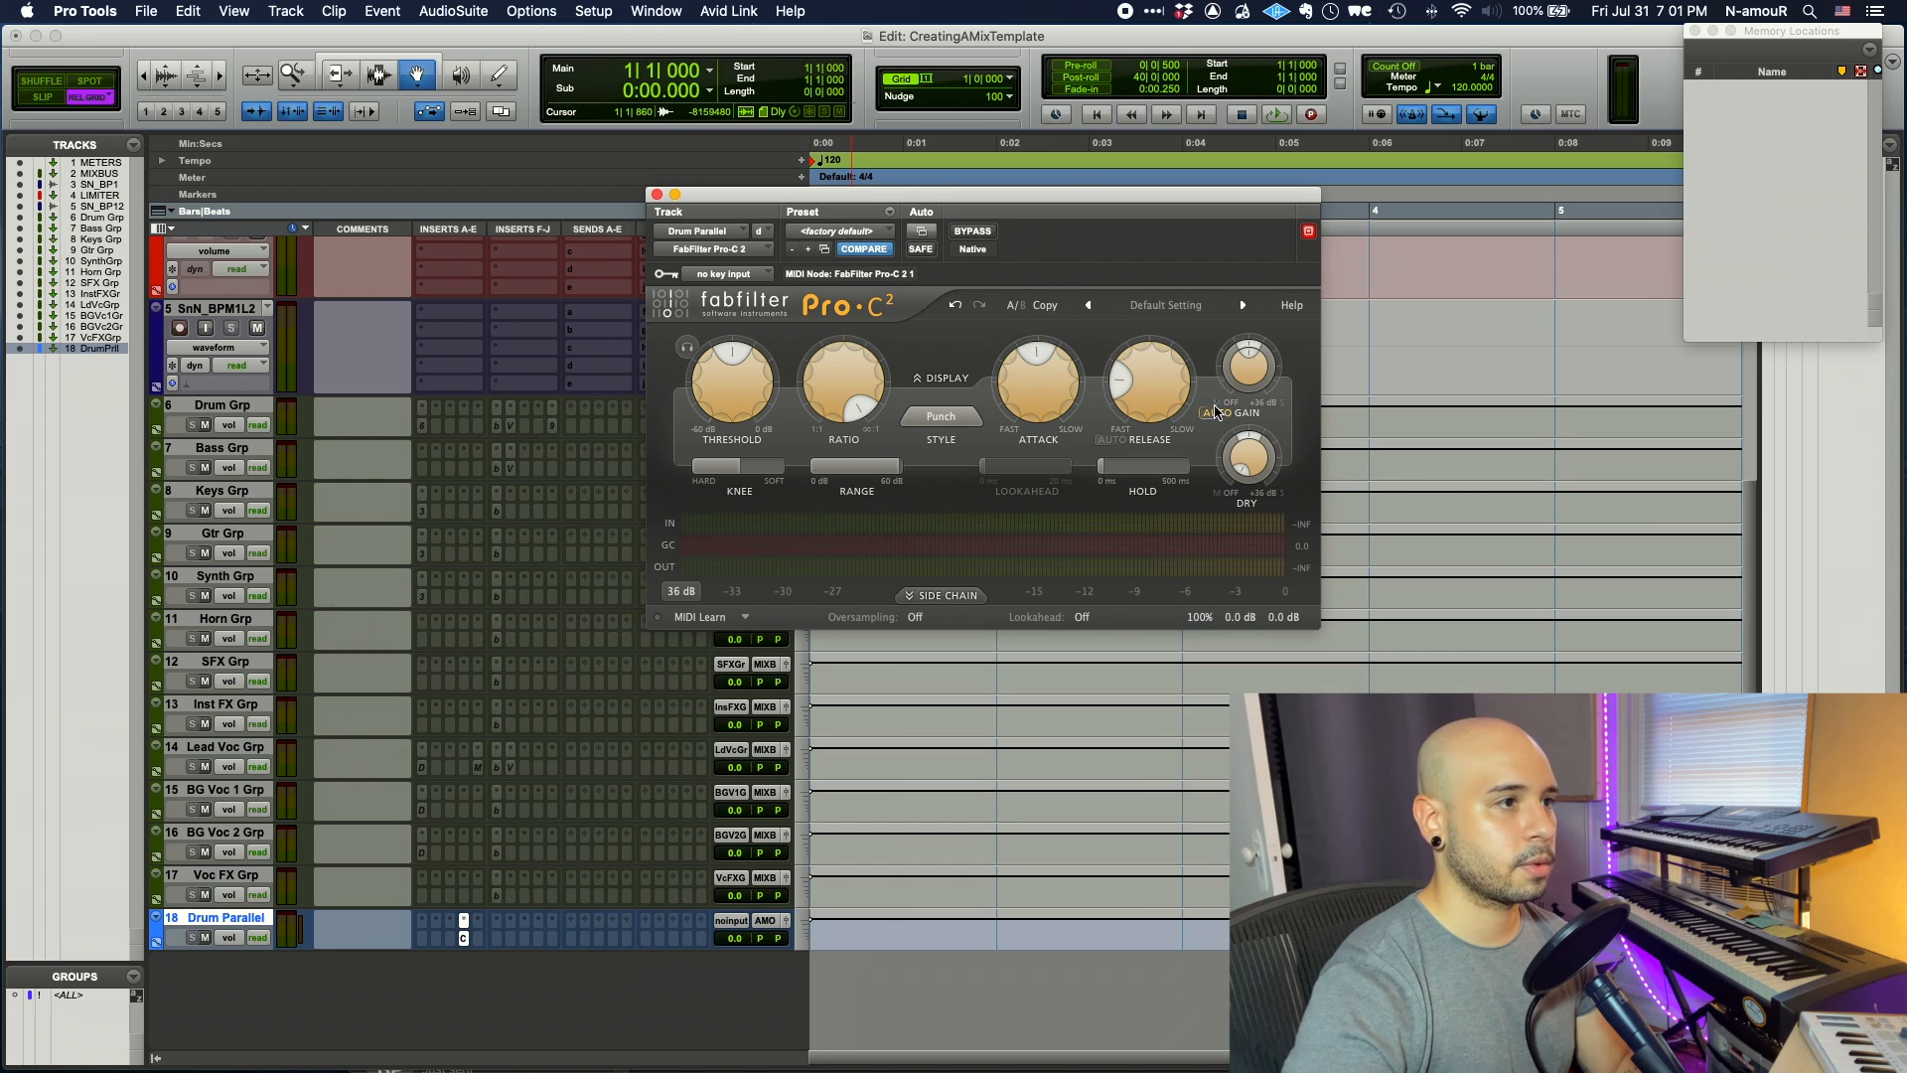
left_click(656, 194)
- Deactivate the Pro-C 2 insert and copy a Fairchild 670 onto Drum Parallel
left_click(463, 938, "ctrl+super")
left_click_drag(415, 432, 487, 938)
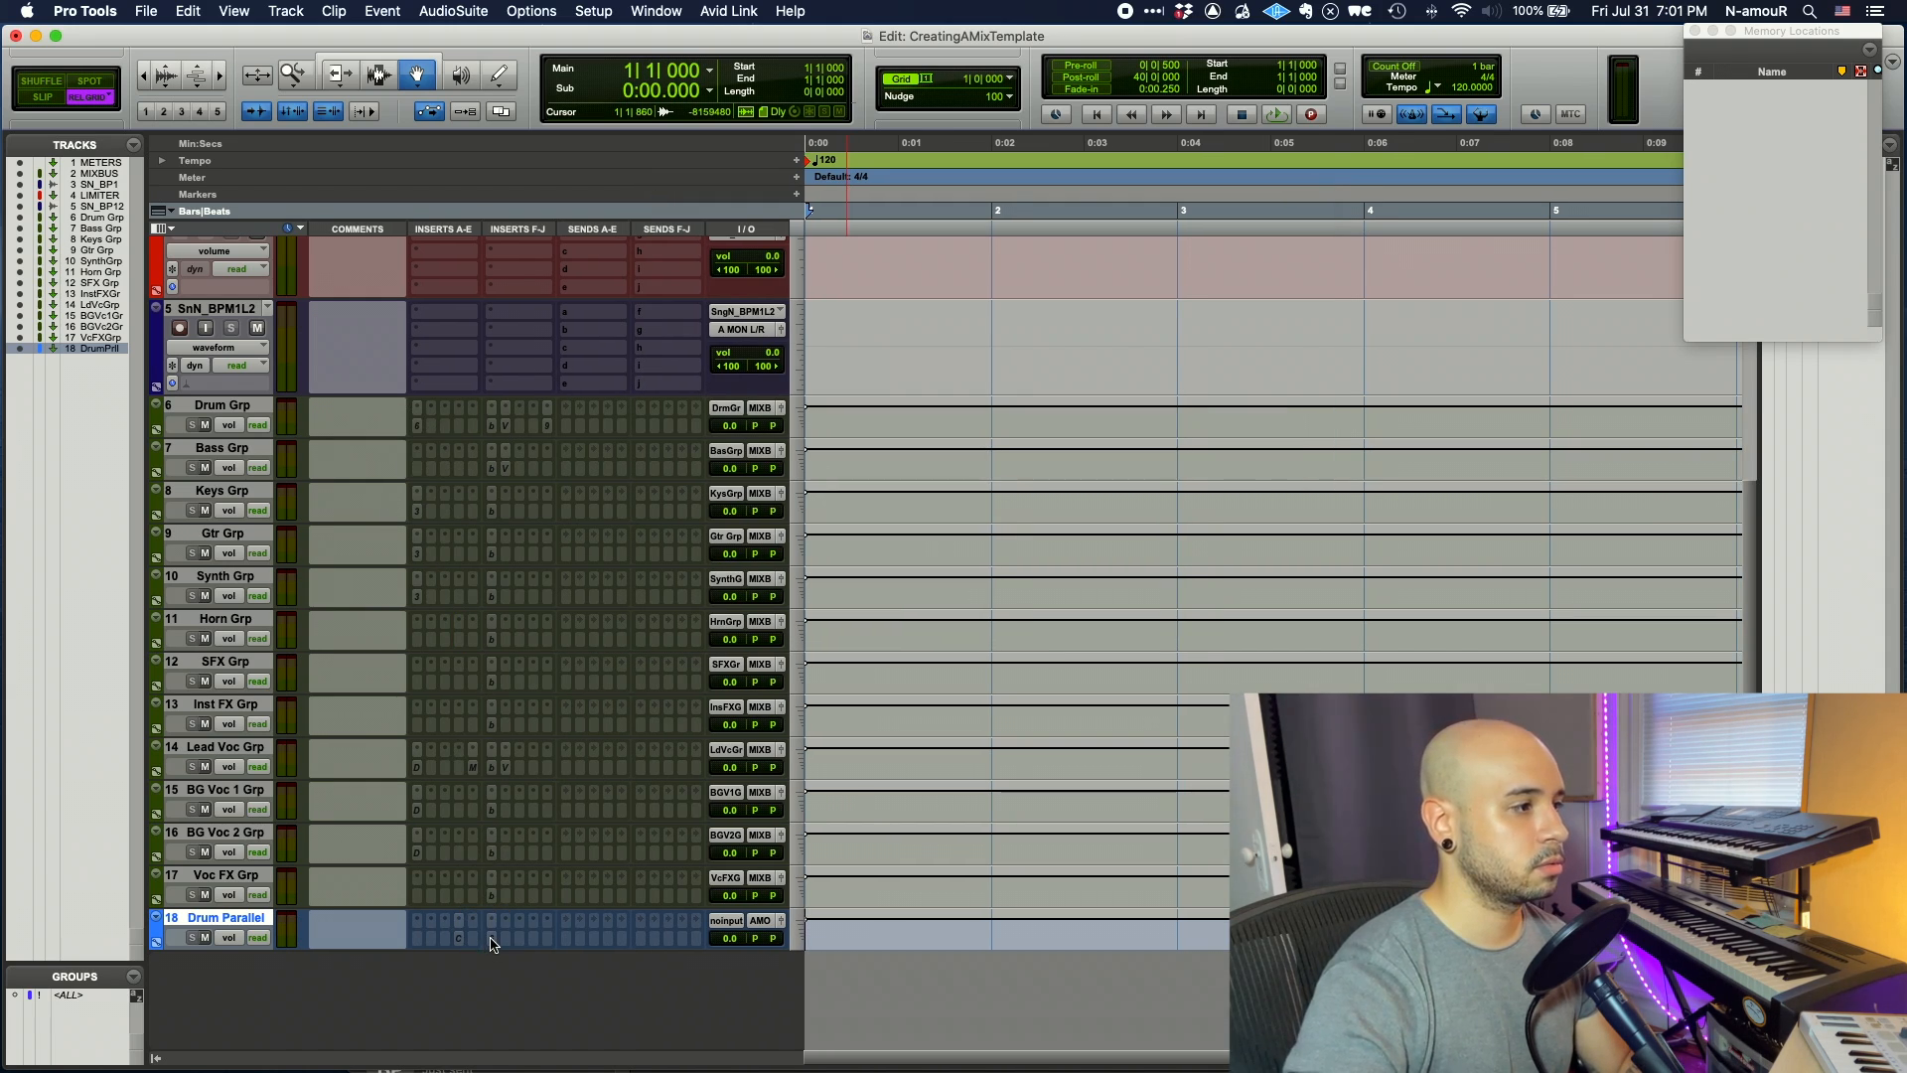
left_click(492, 939)
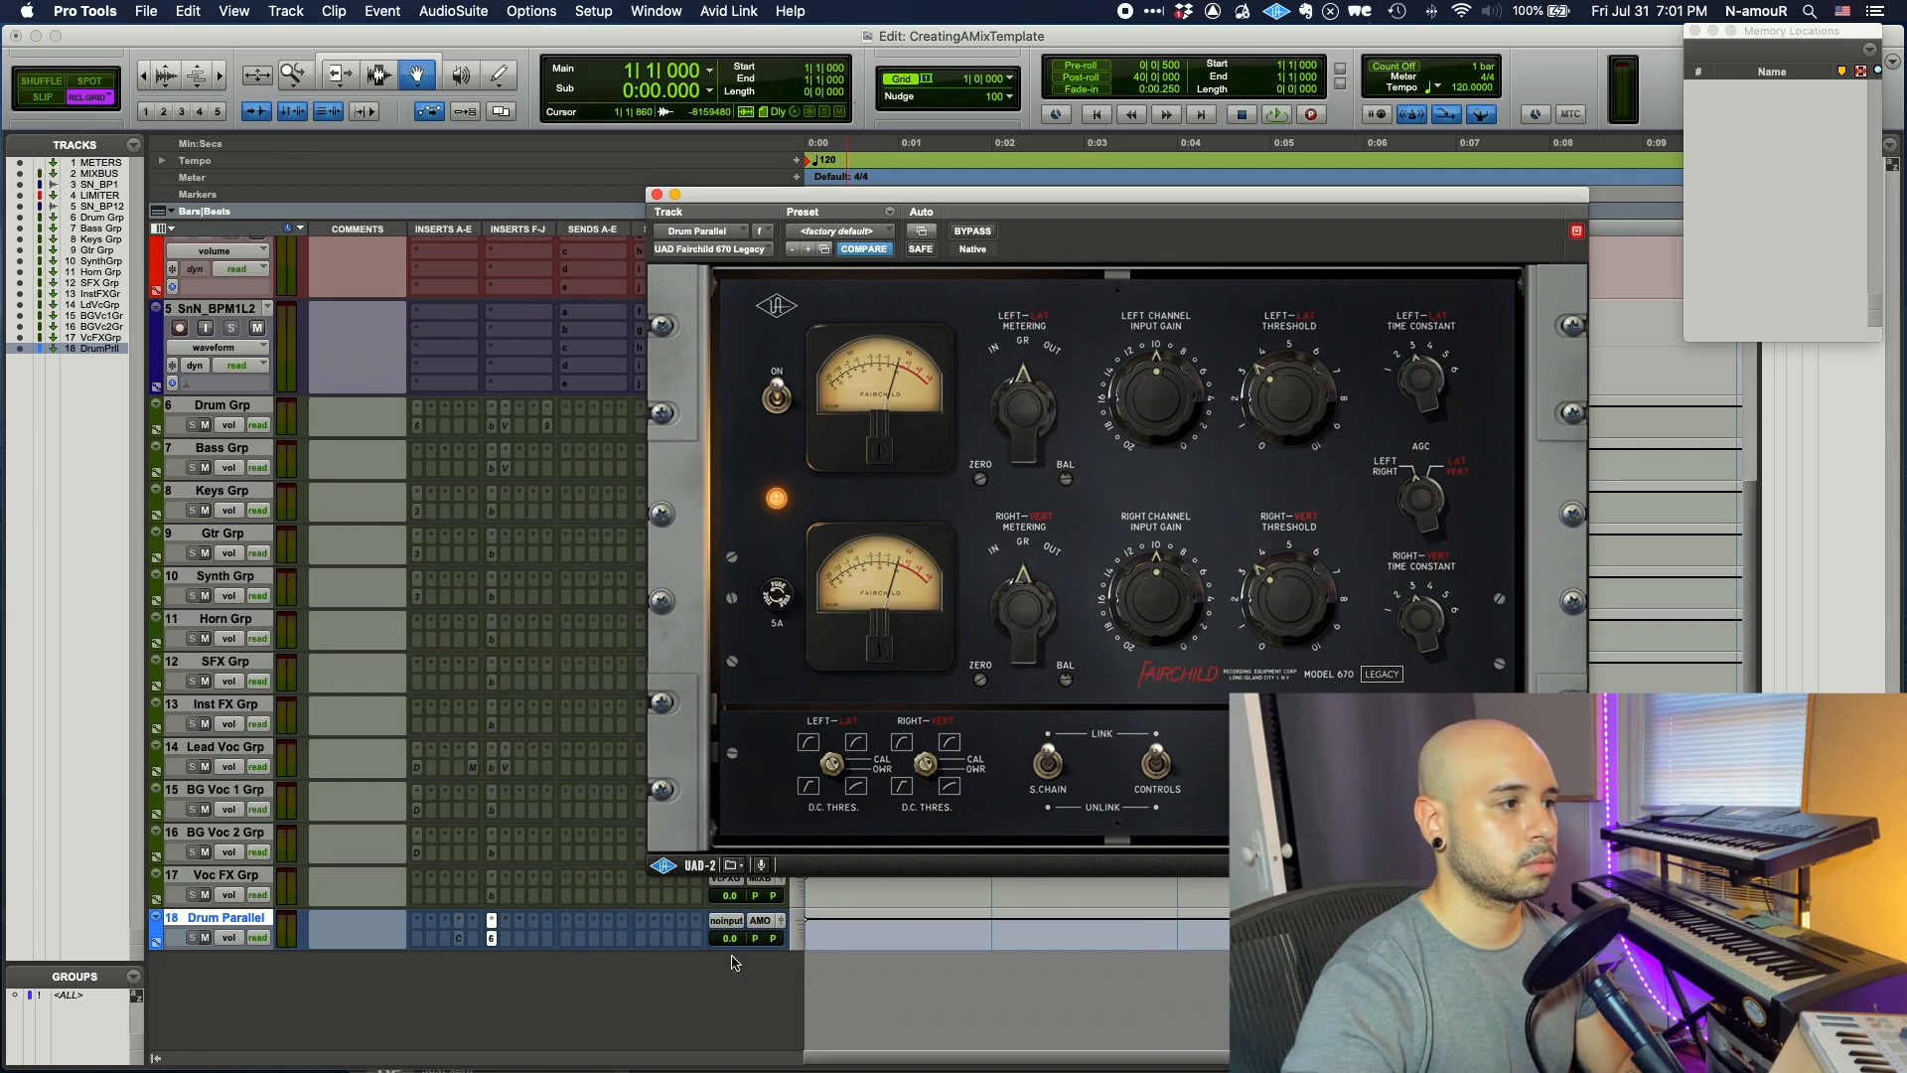
left_click(492, 938)
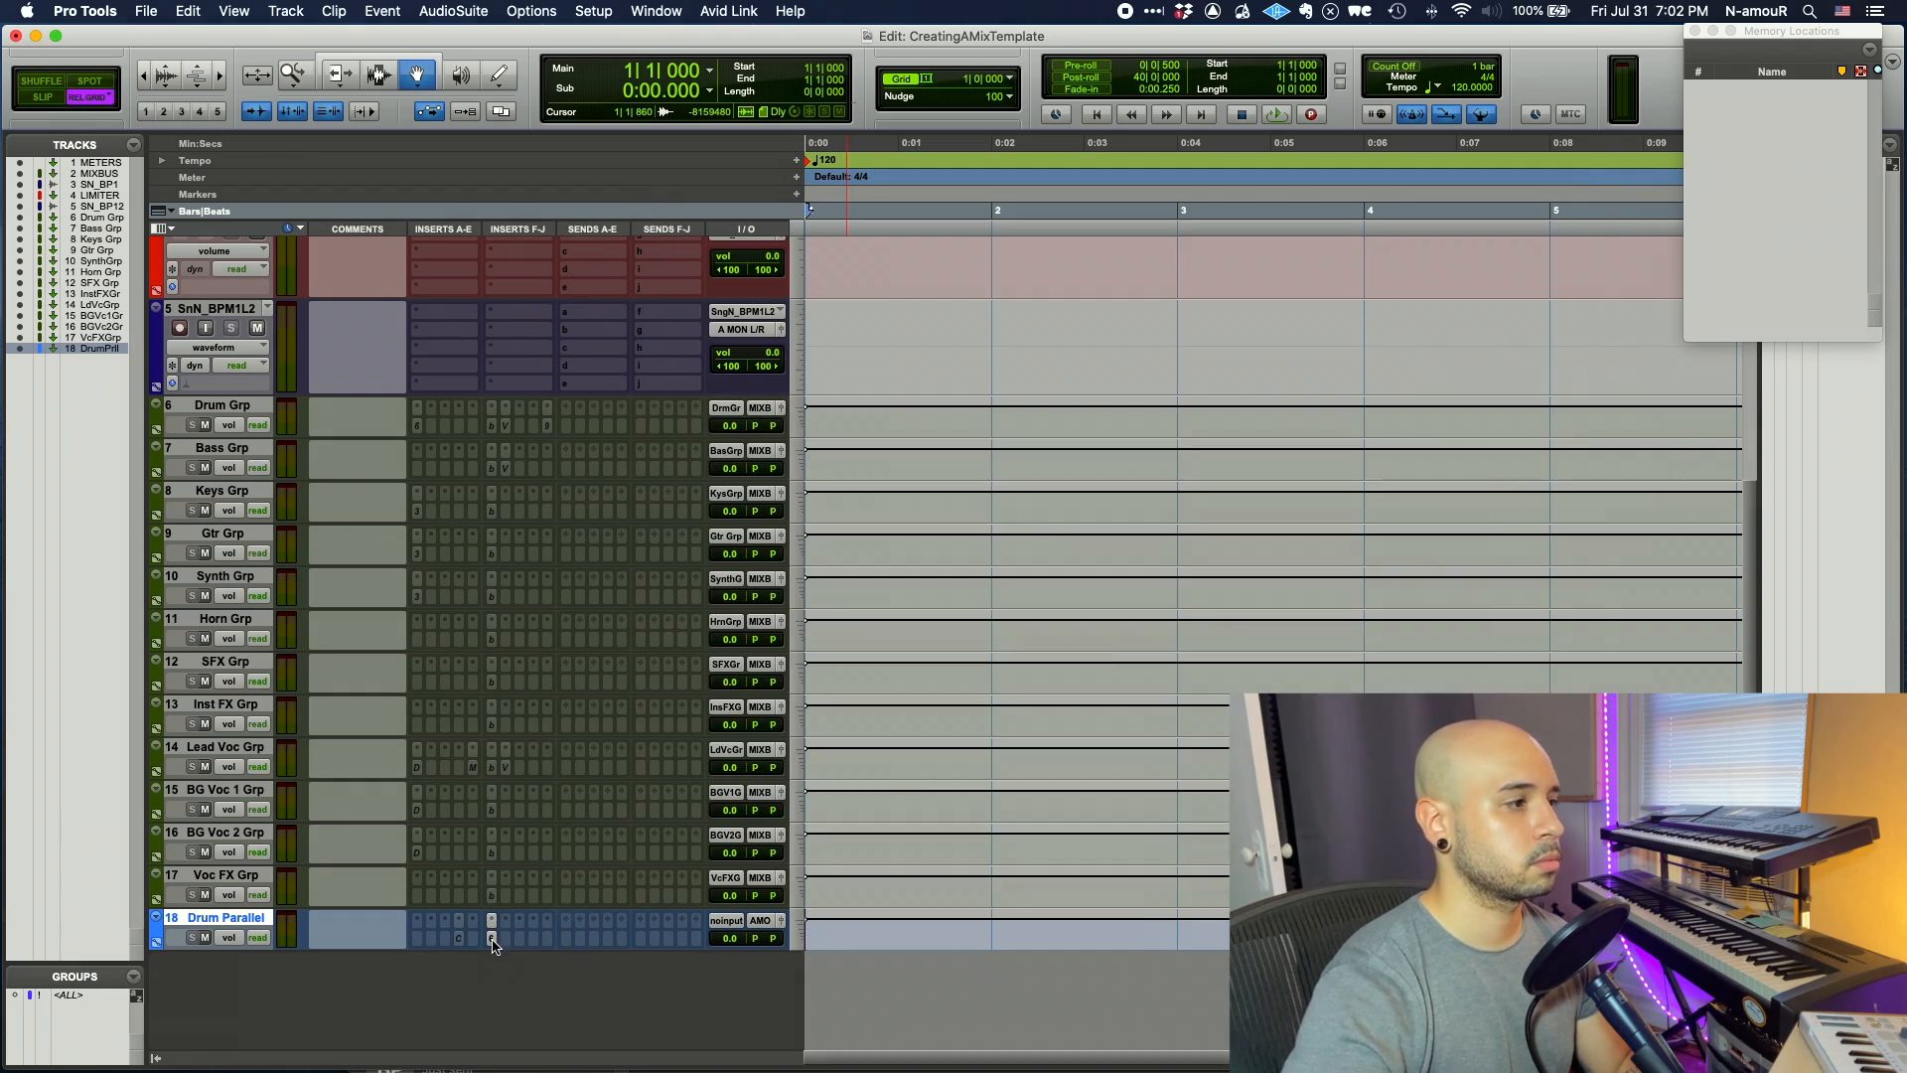
- Add Soundtoys Decapitator to Drum Parallel, set to style E
left_click(548, 938)
type("dec")
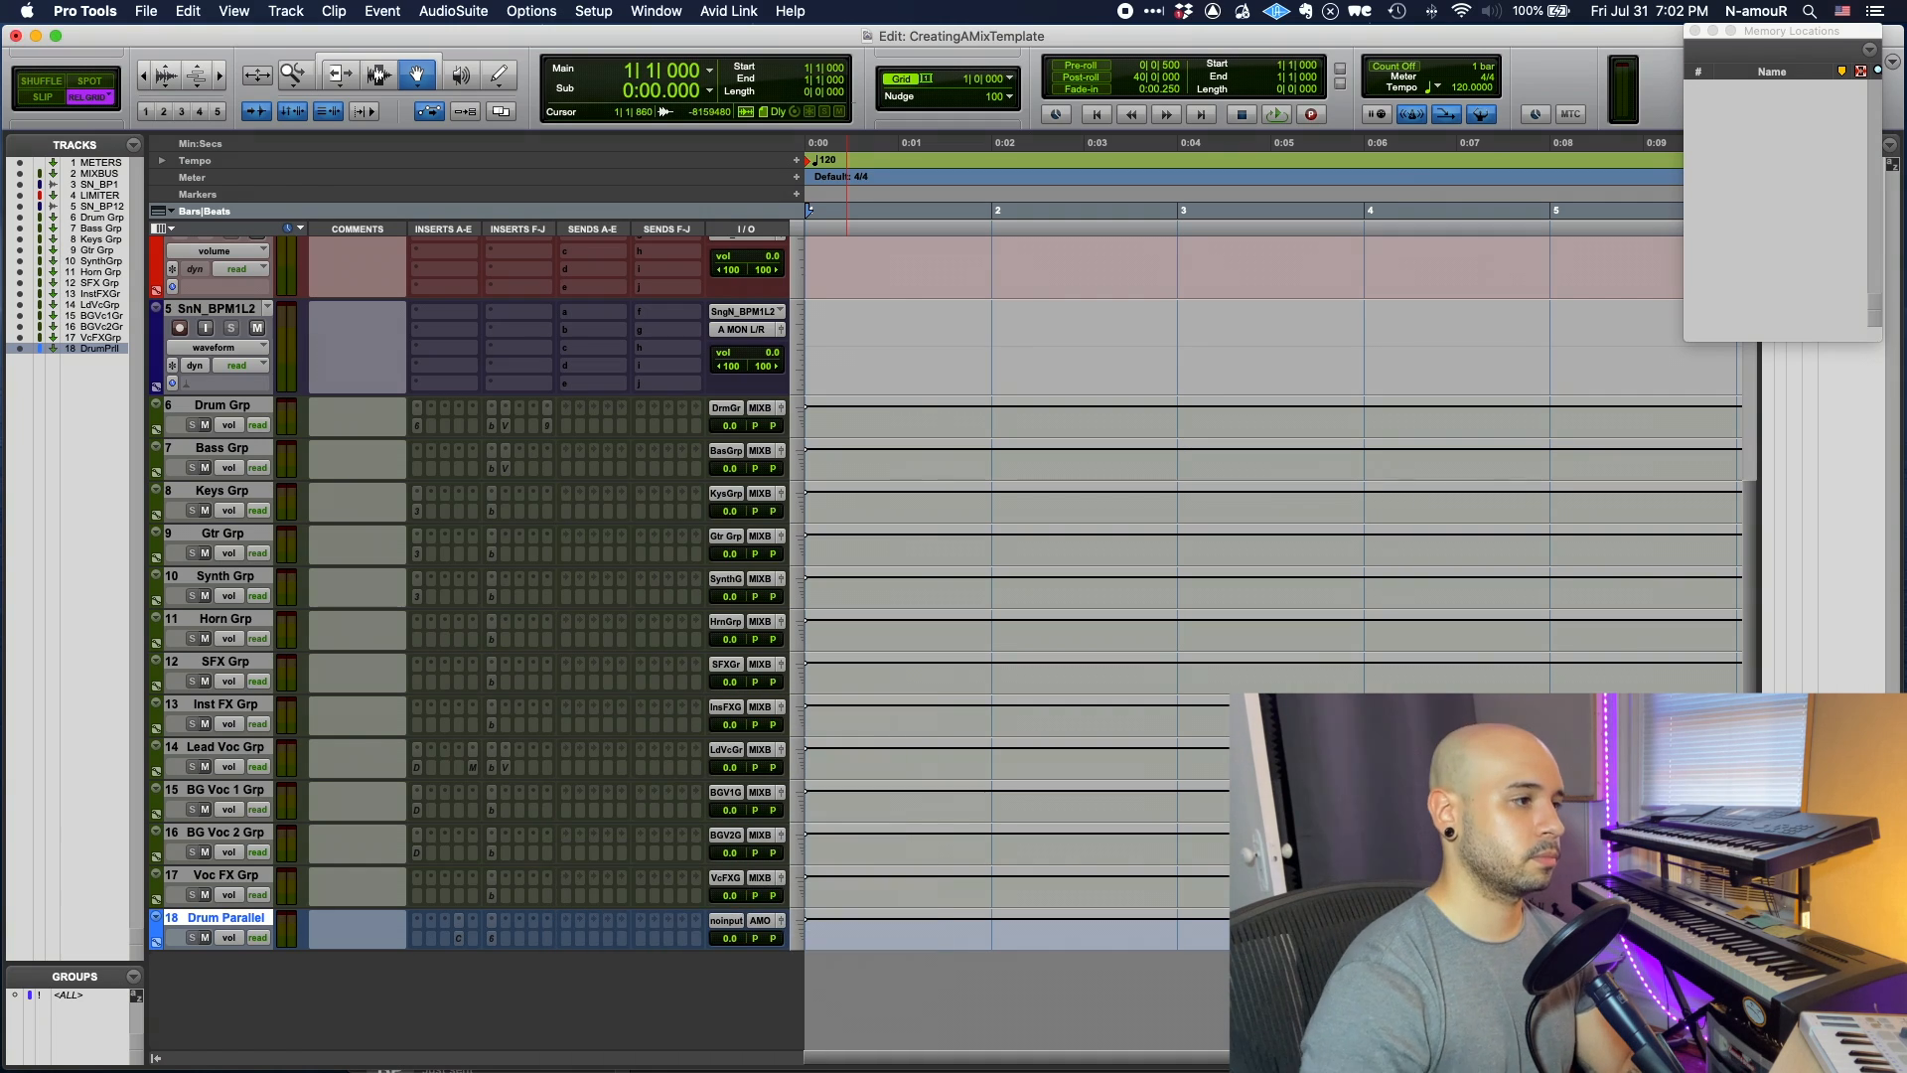
key("Return")
left_click(1001, 636)
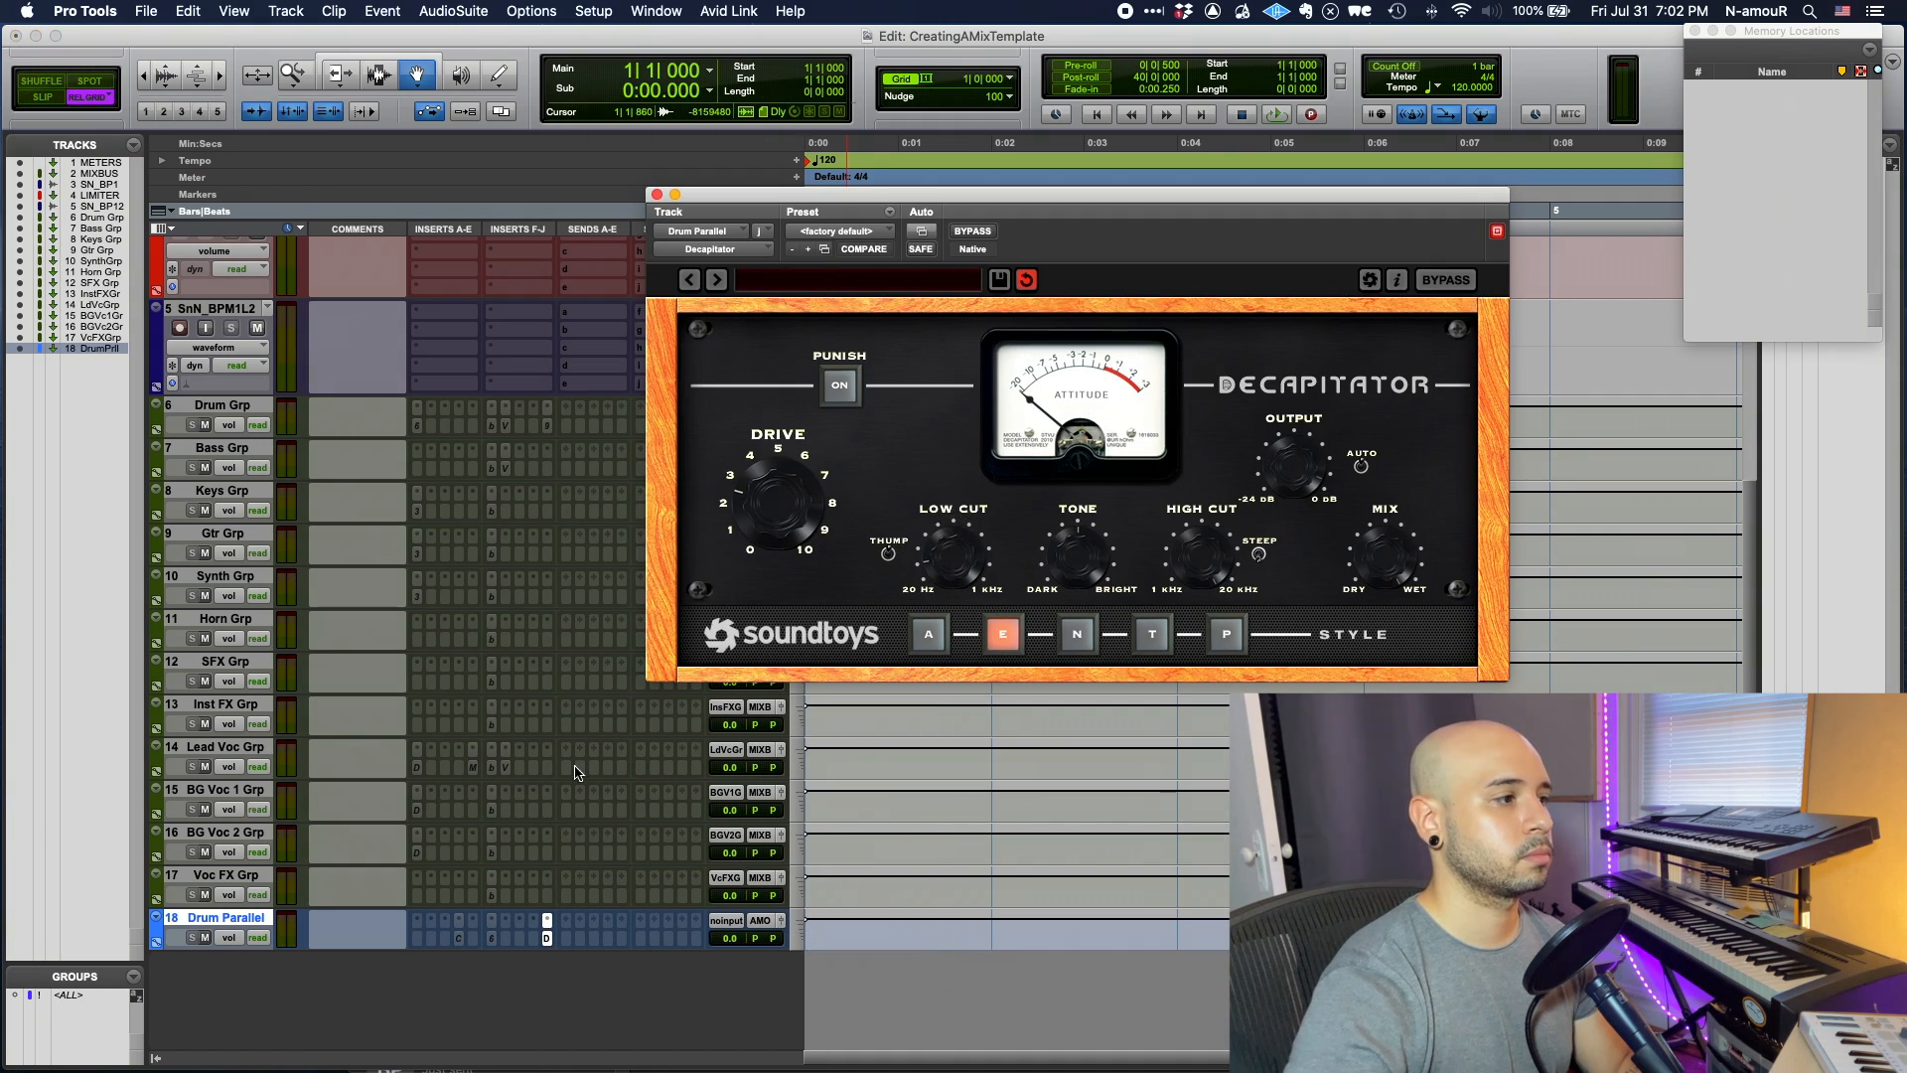
key("super+w")
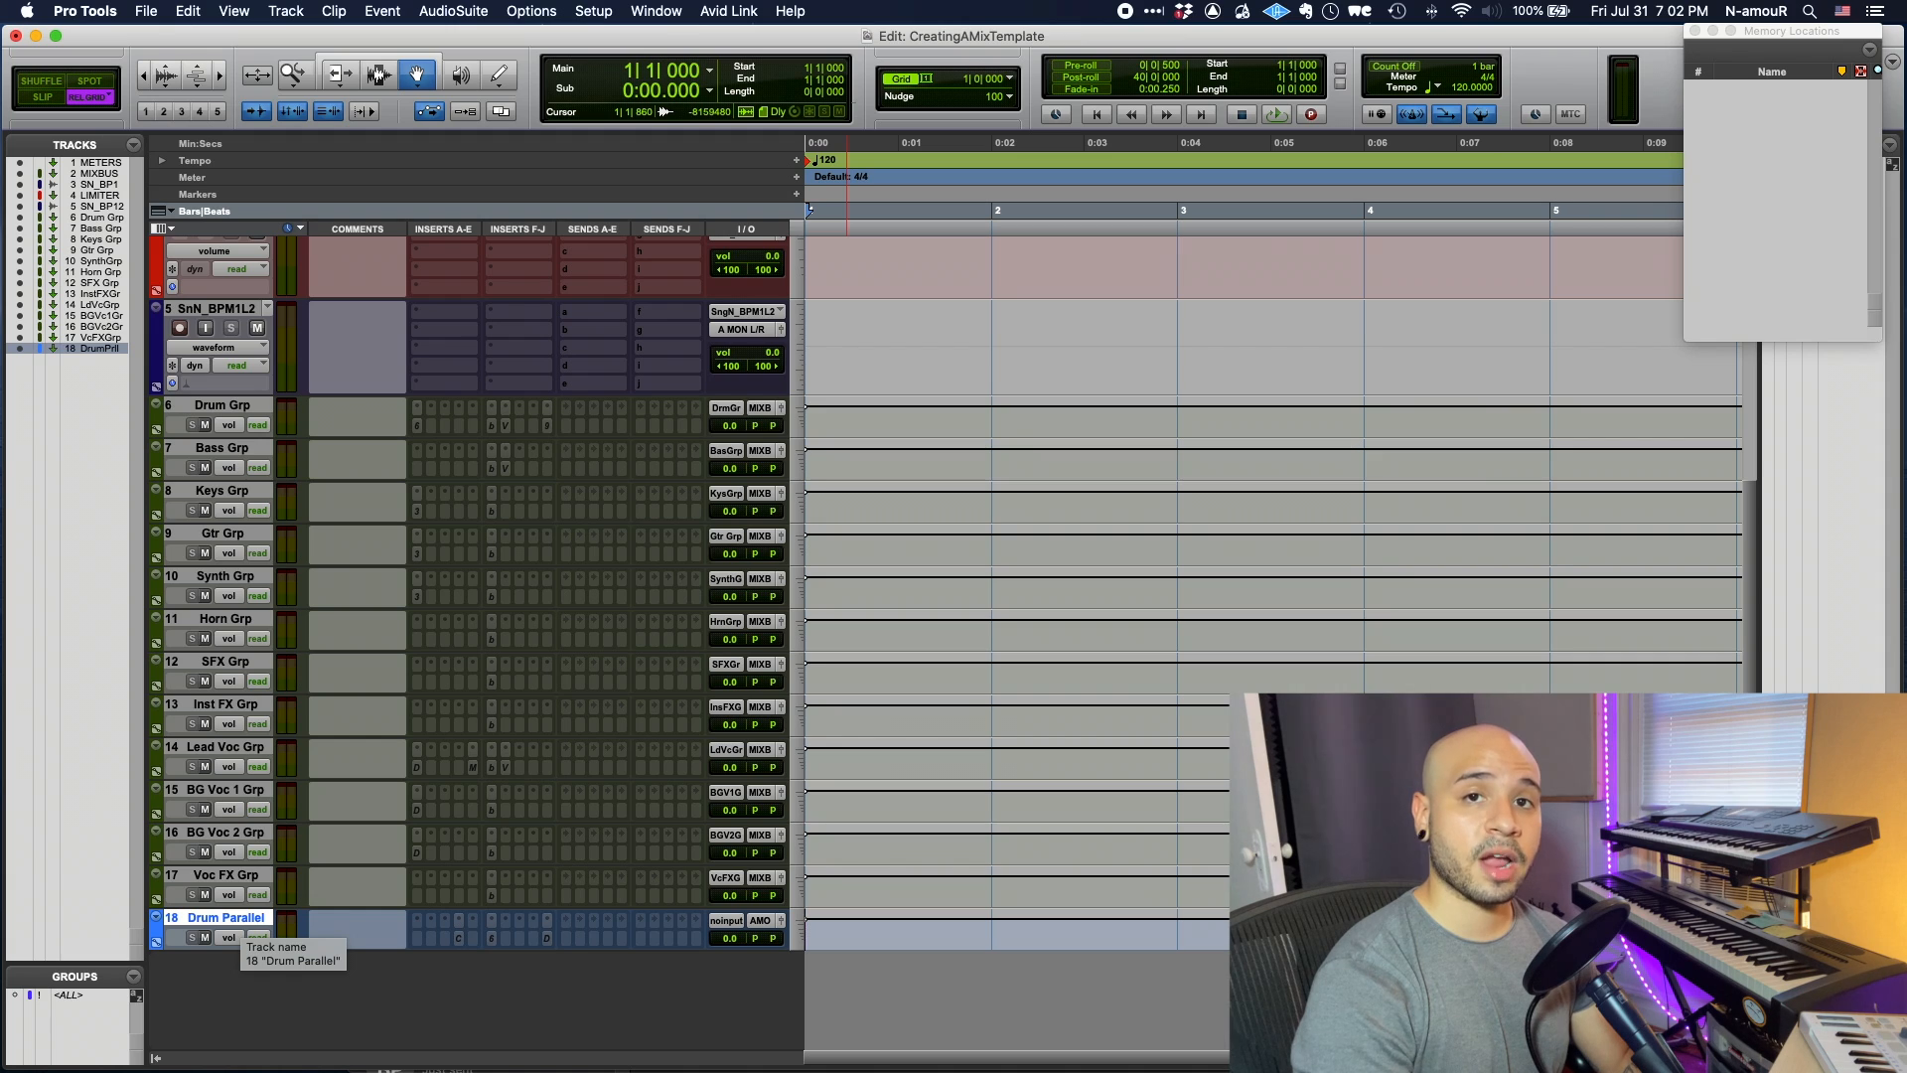
- Create a mono Aux Input track named Voc Parallel and colour it olive
key("super+shift+n")
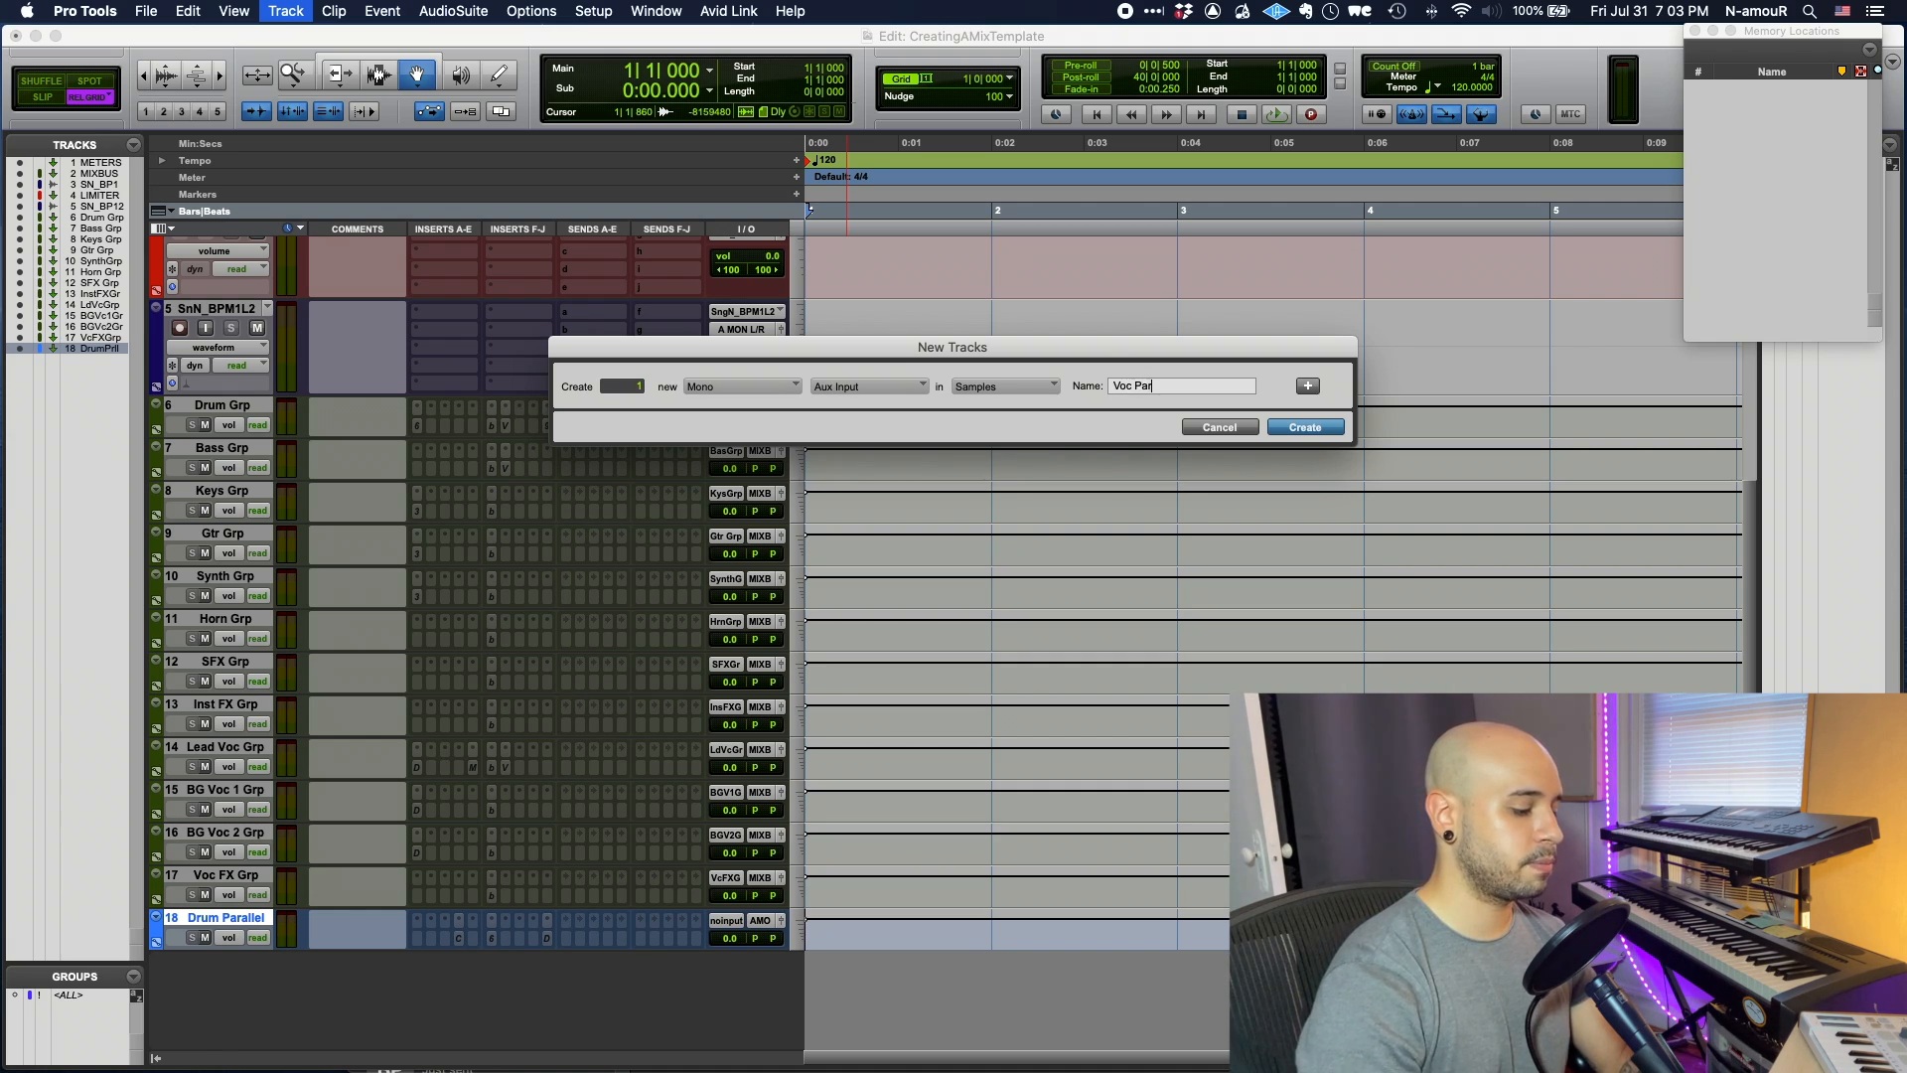
key("Return")
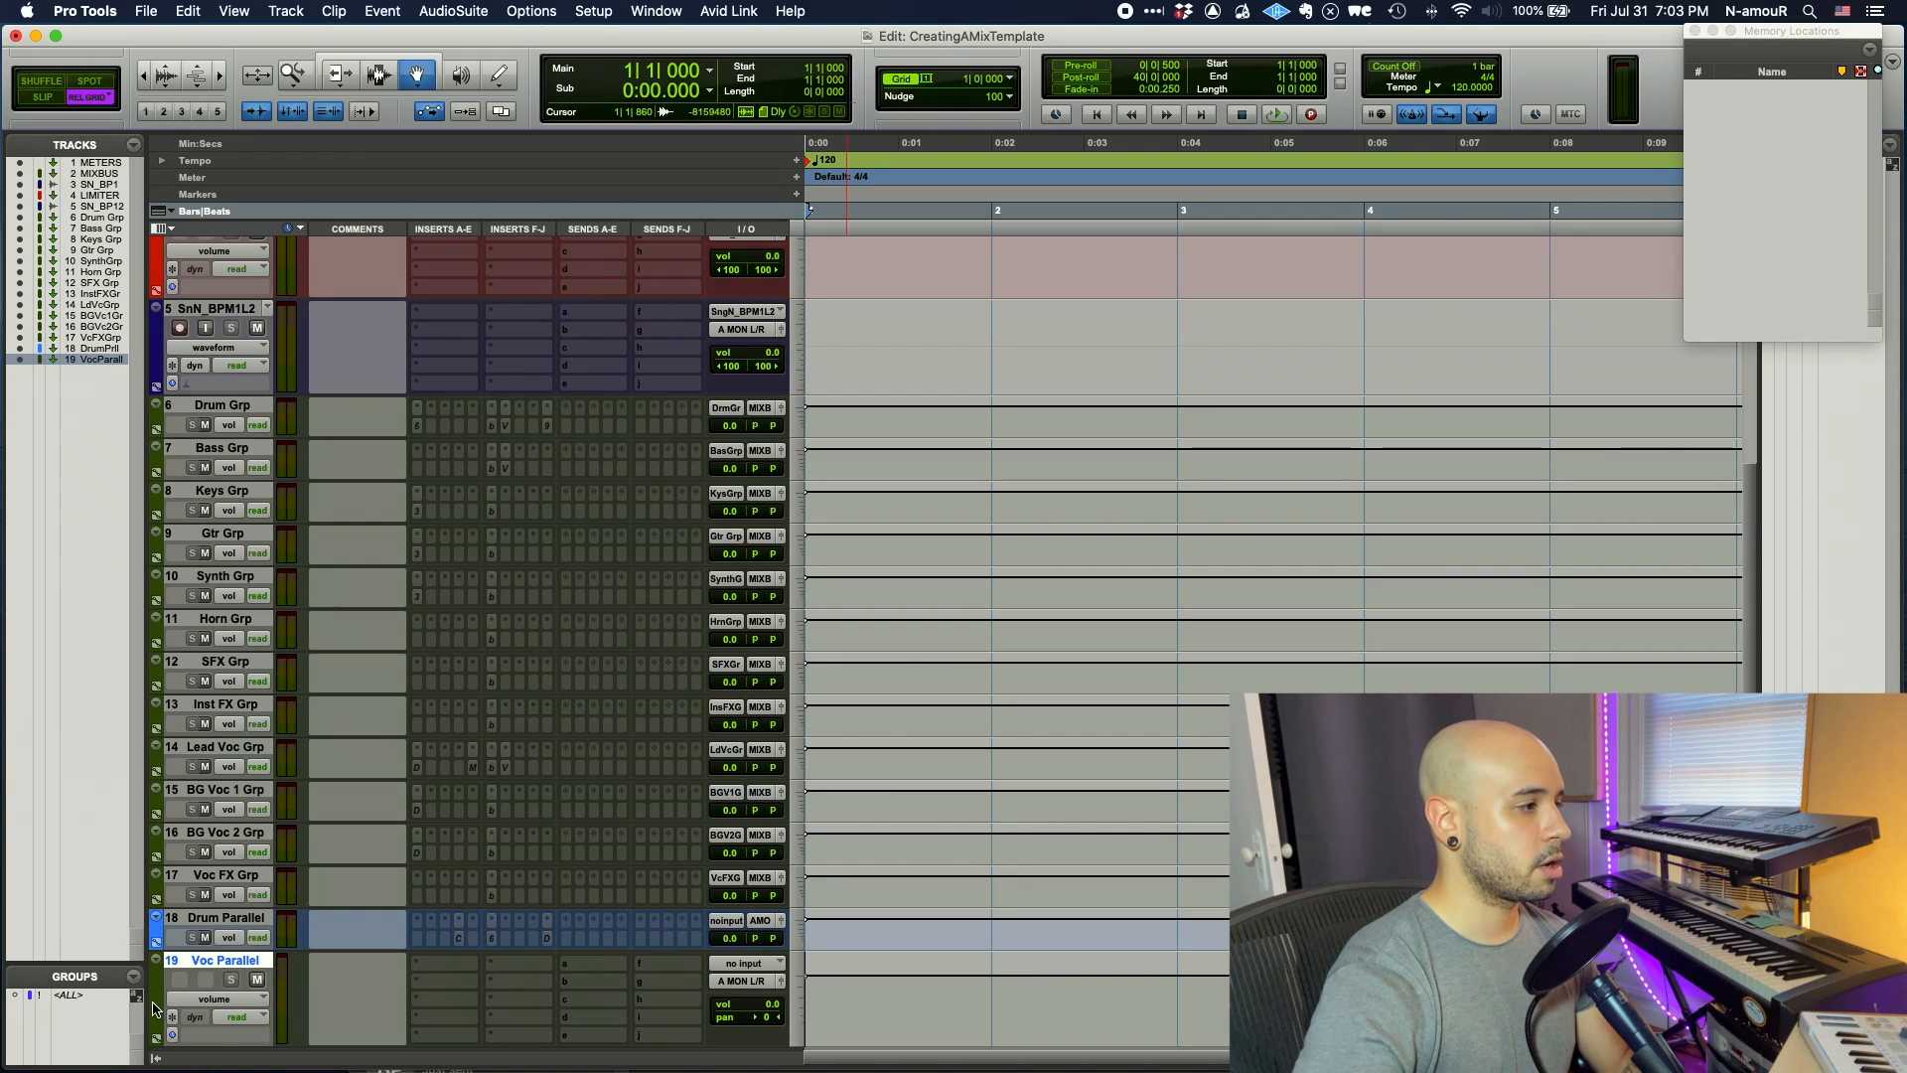
double_click(156, 1005)
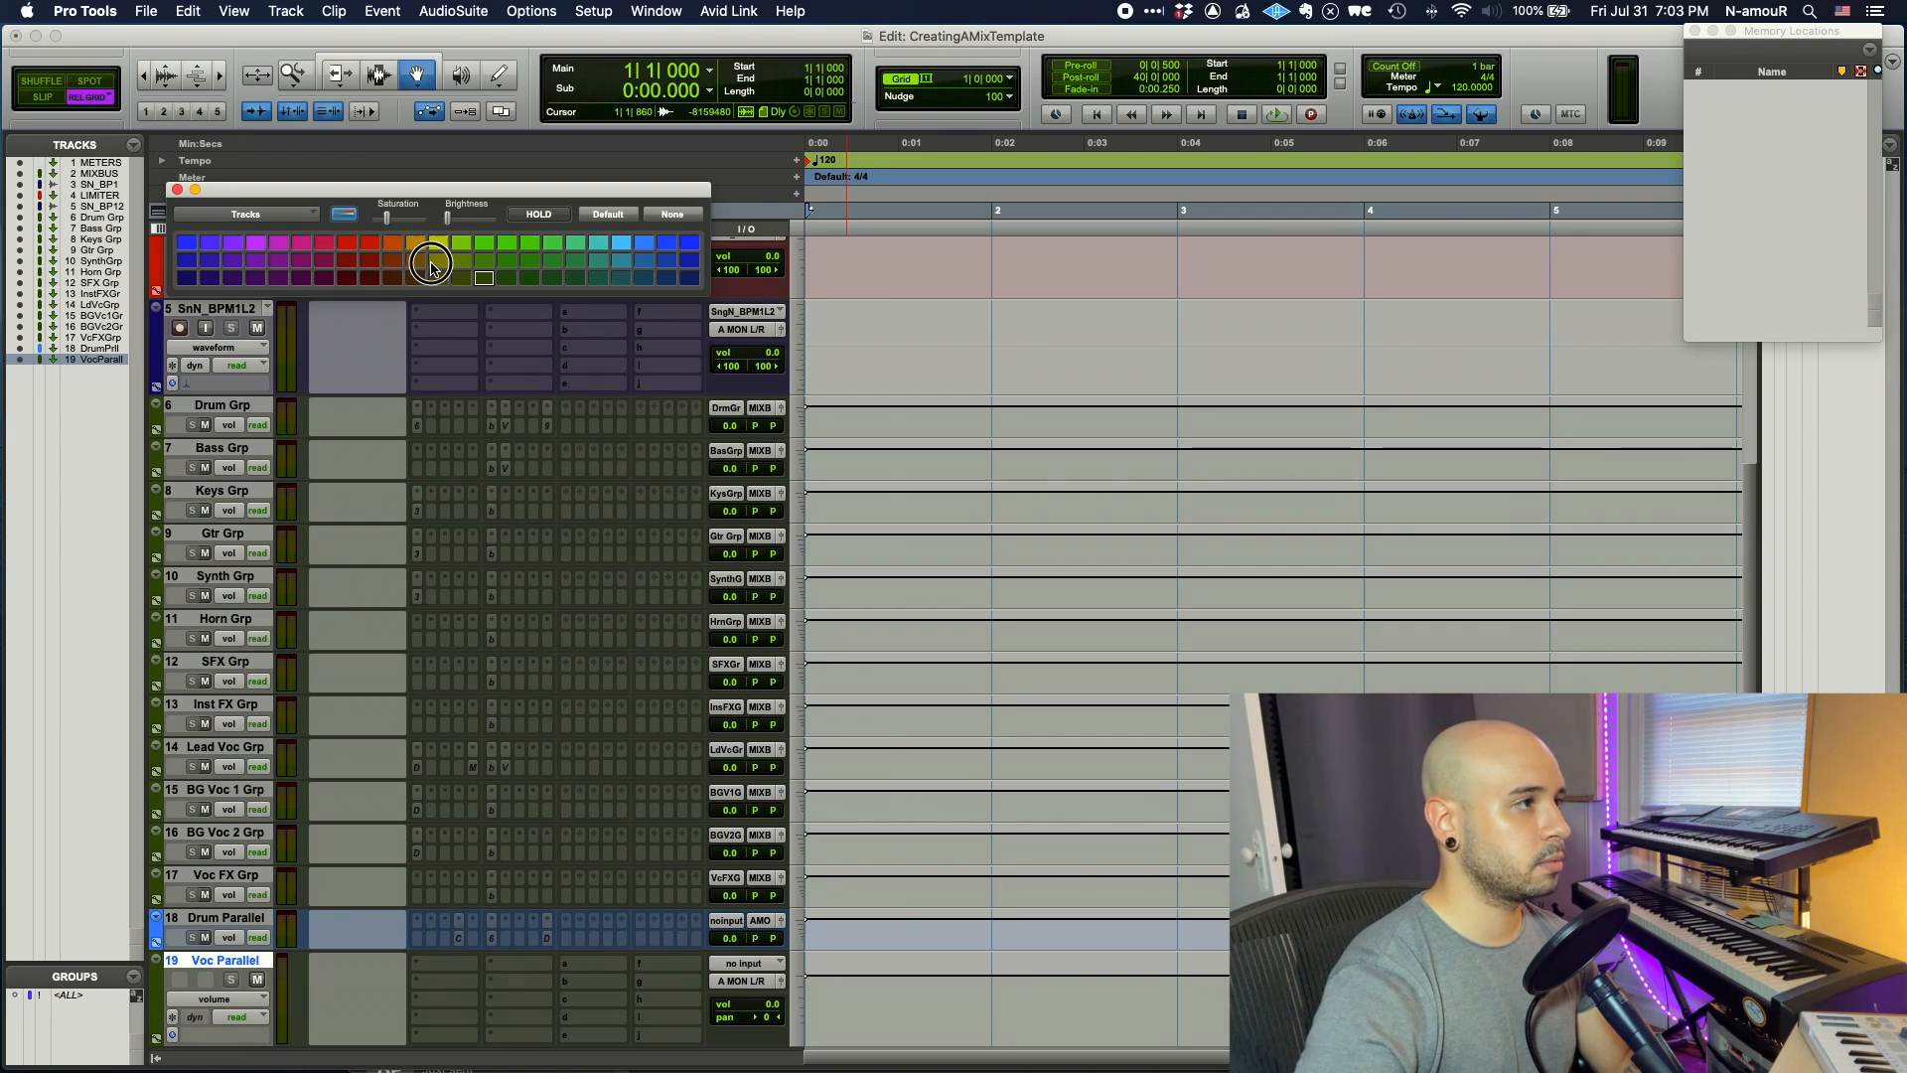
left_click(430, 264)
left_click(464, 991)
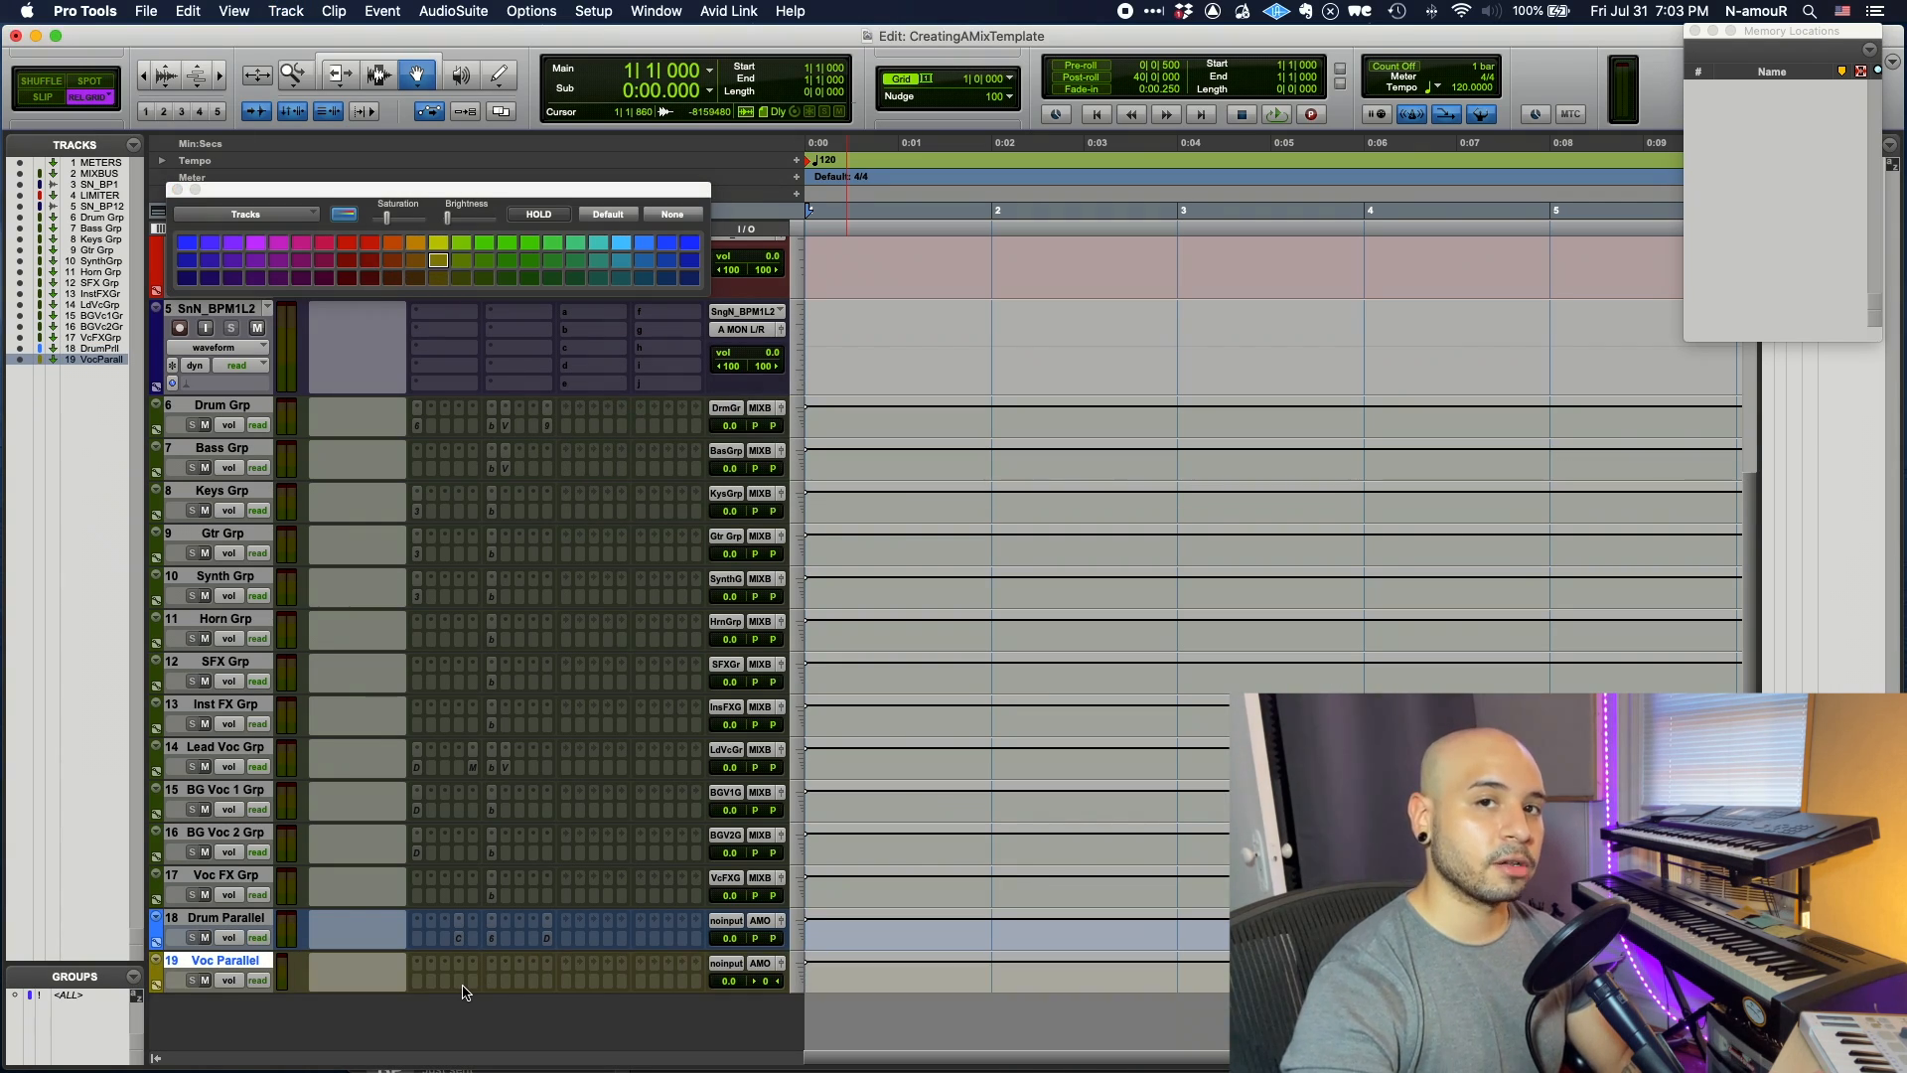
- Insert EQ3 7-Band with a 12 dB/oct high-pass at 180.8 Hz and low-pass on
left_click(463, 991)
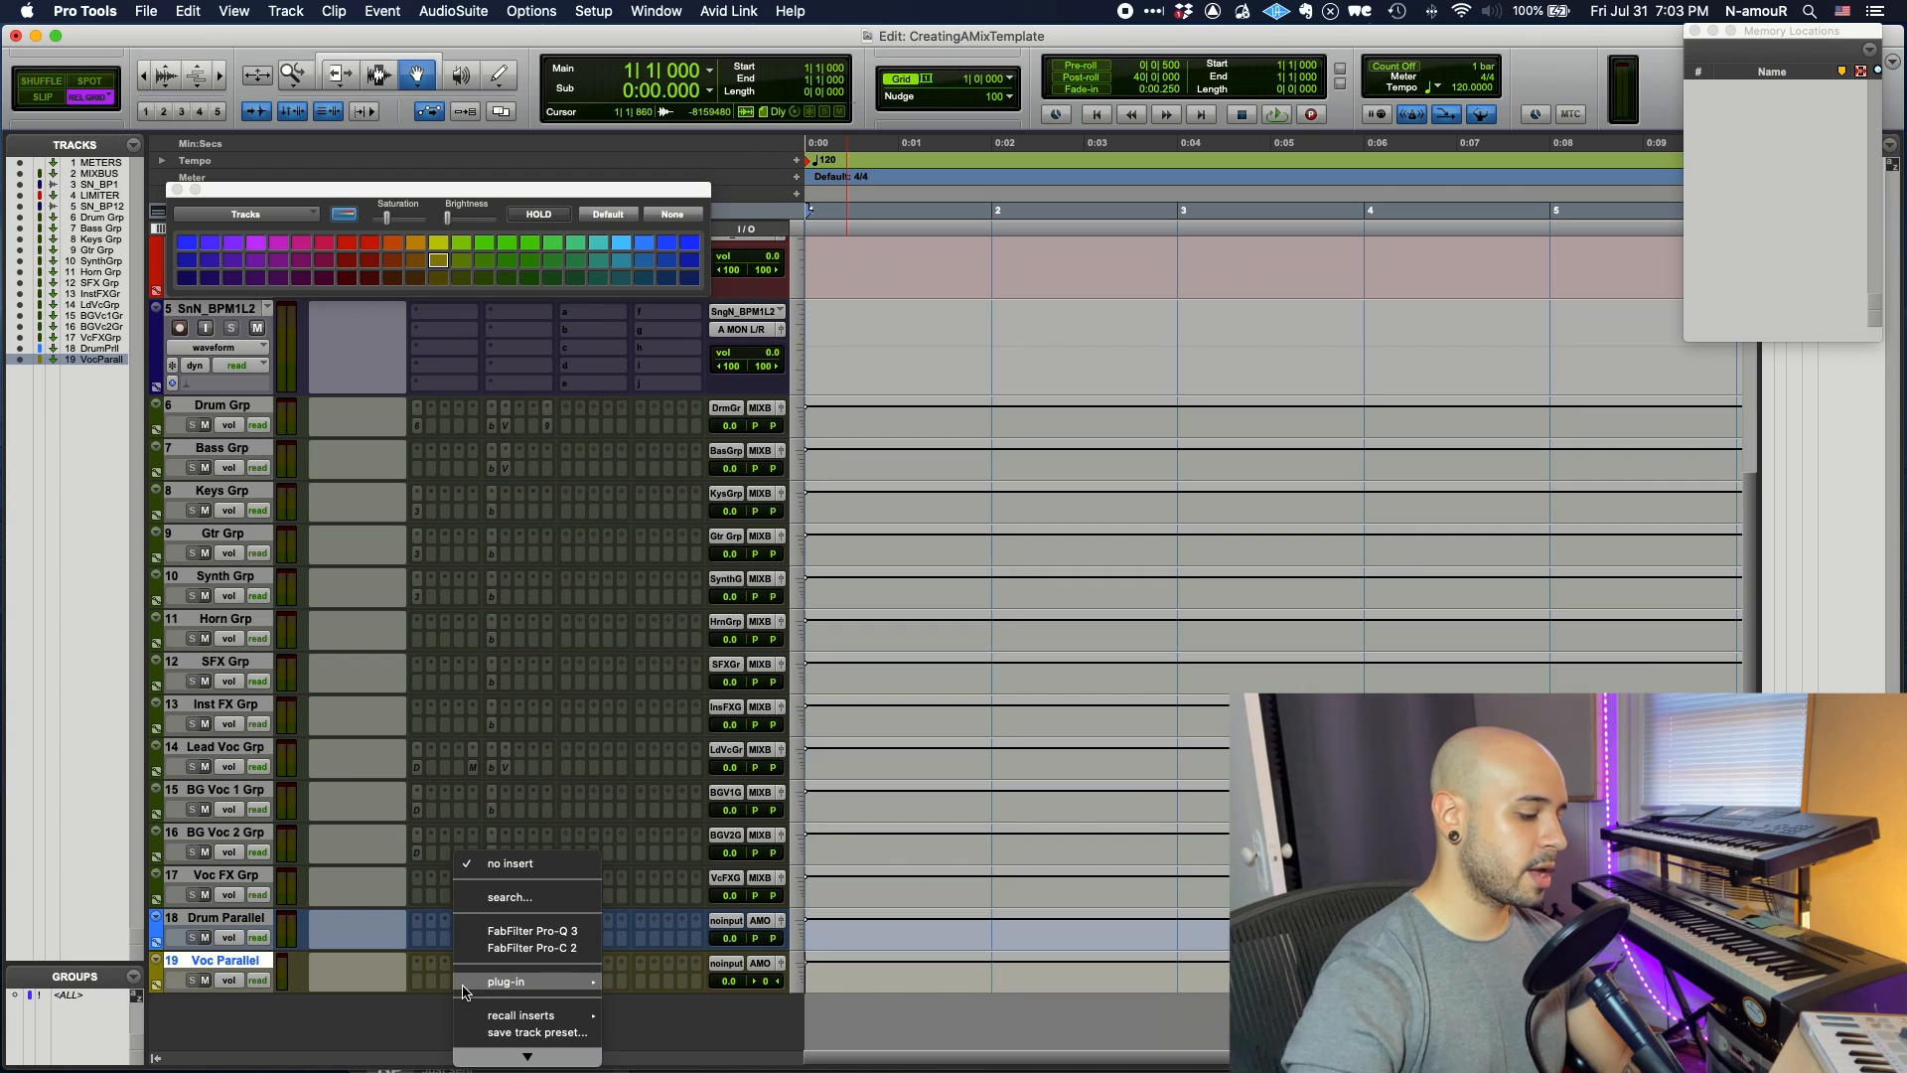
type("eq")
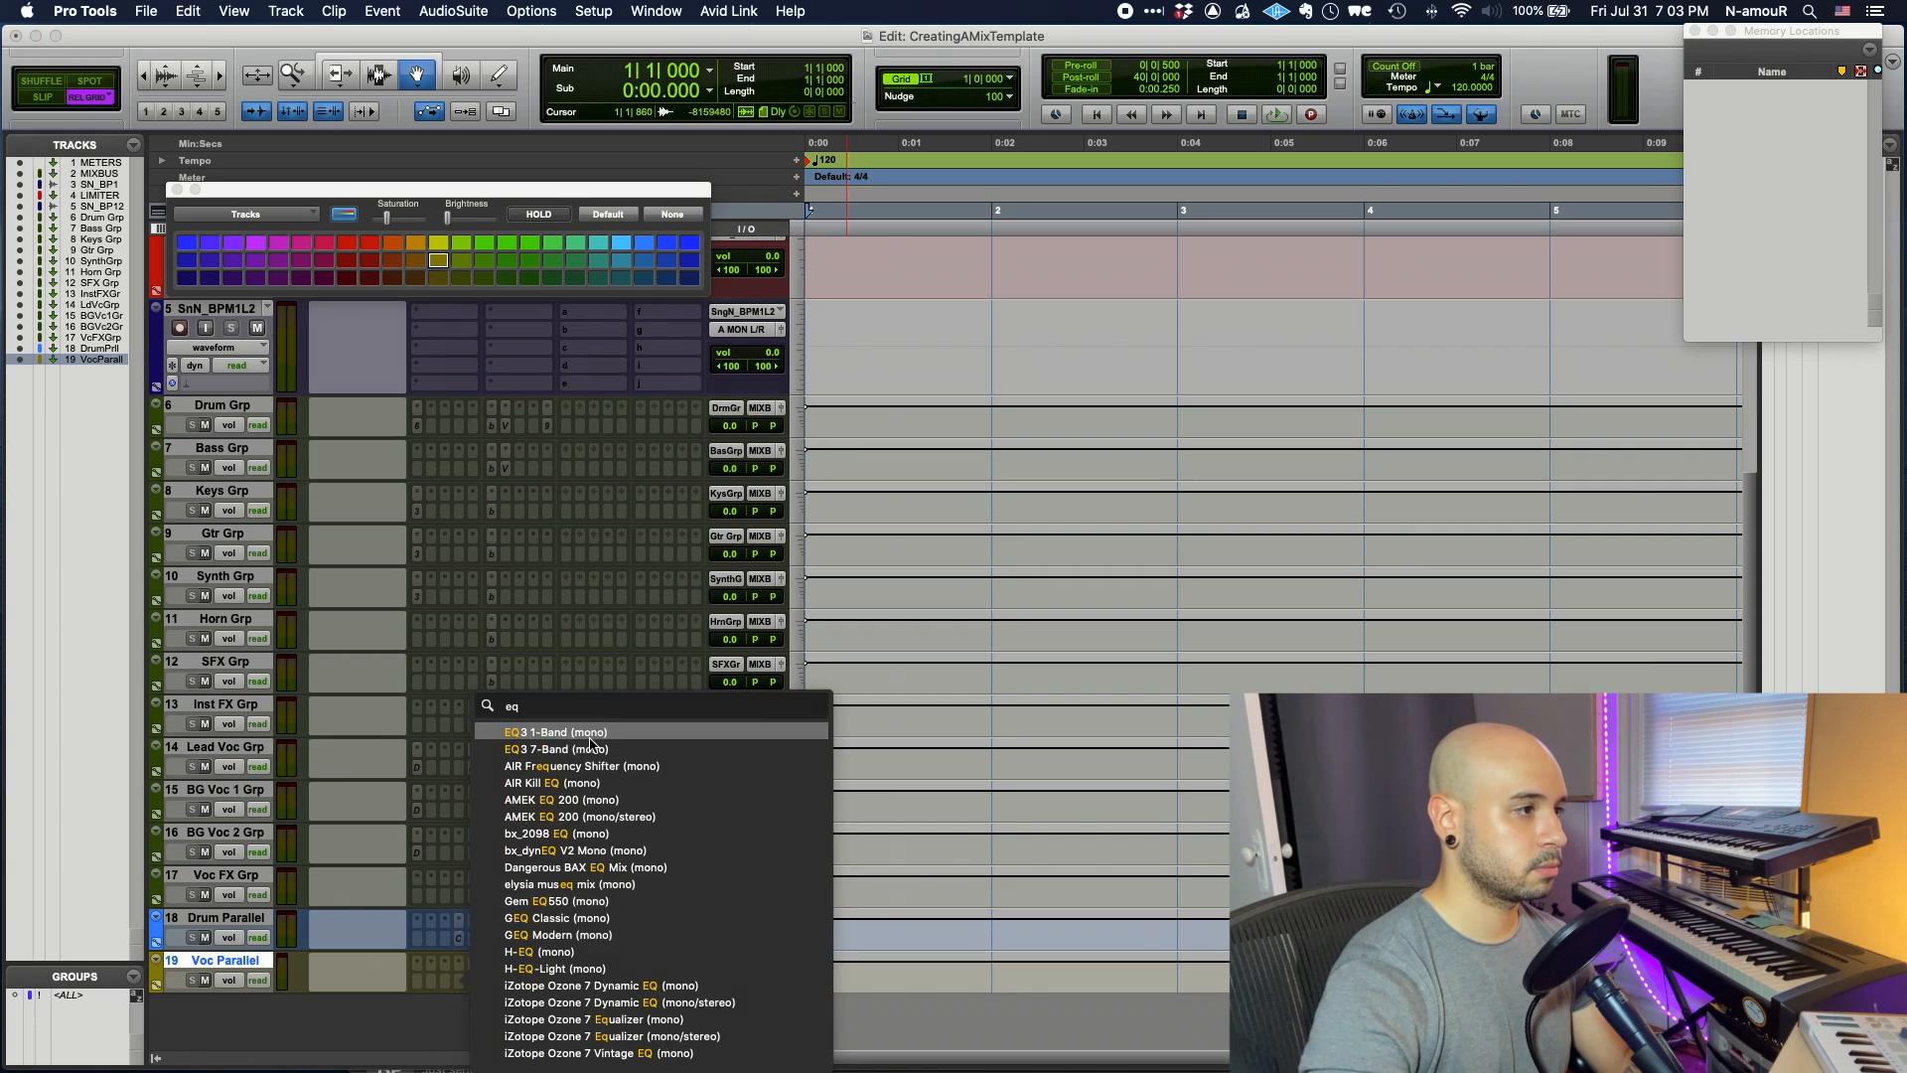
left_click(588, 740)
left_click_drag(742, 402, 743, 382)
left_click(769, 430)
left_click_drag(686, 445, 813, 518)
left_click(899, 430)
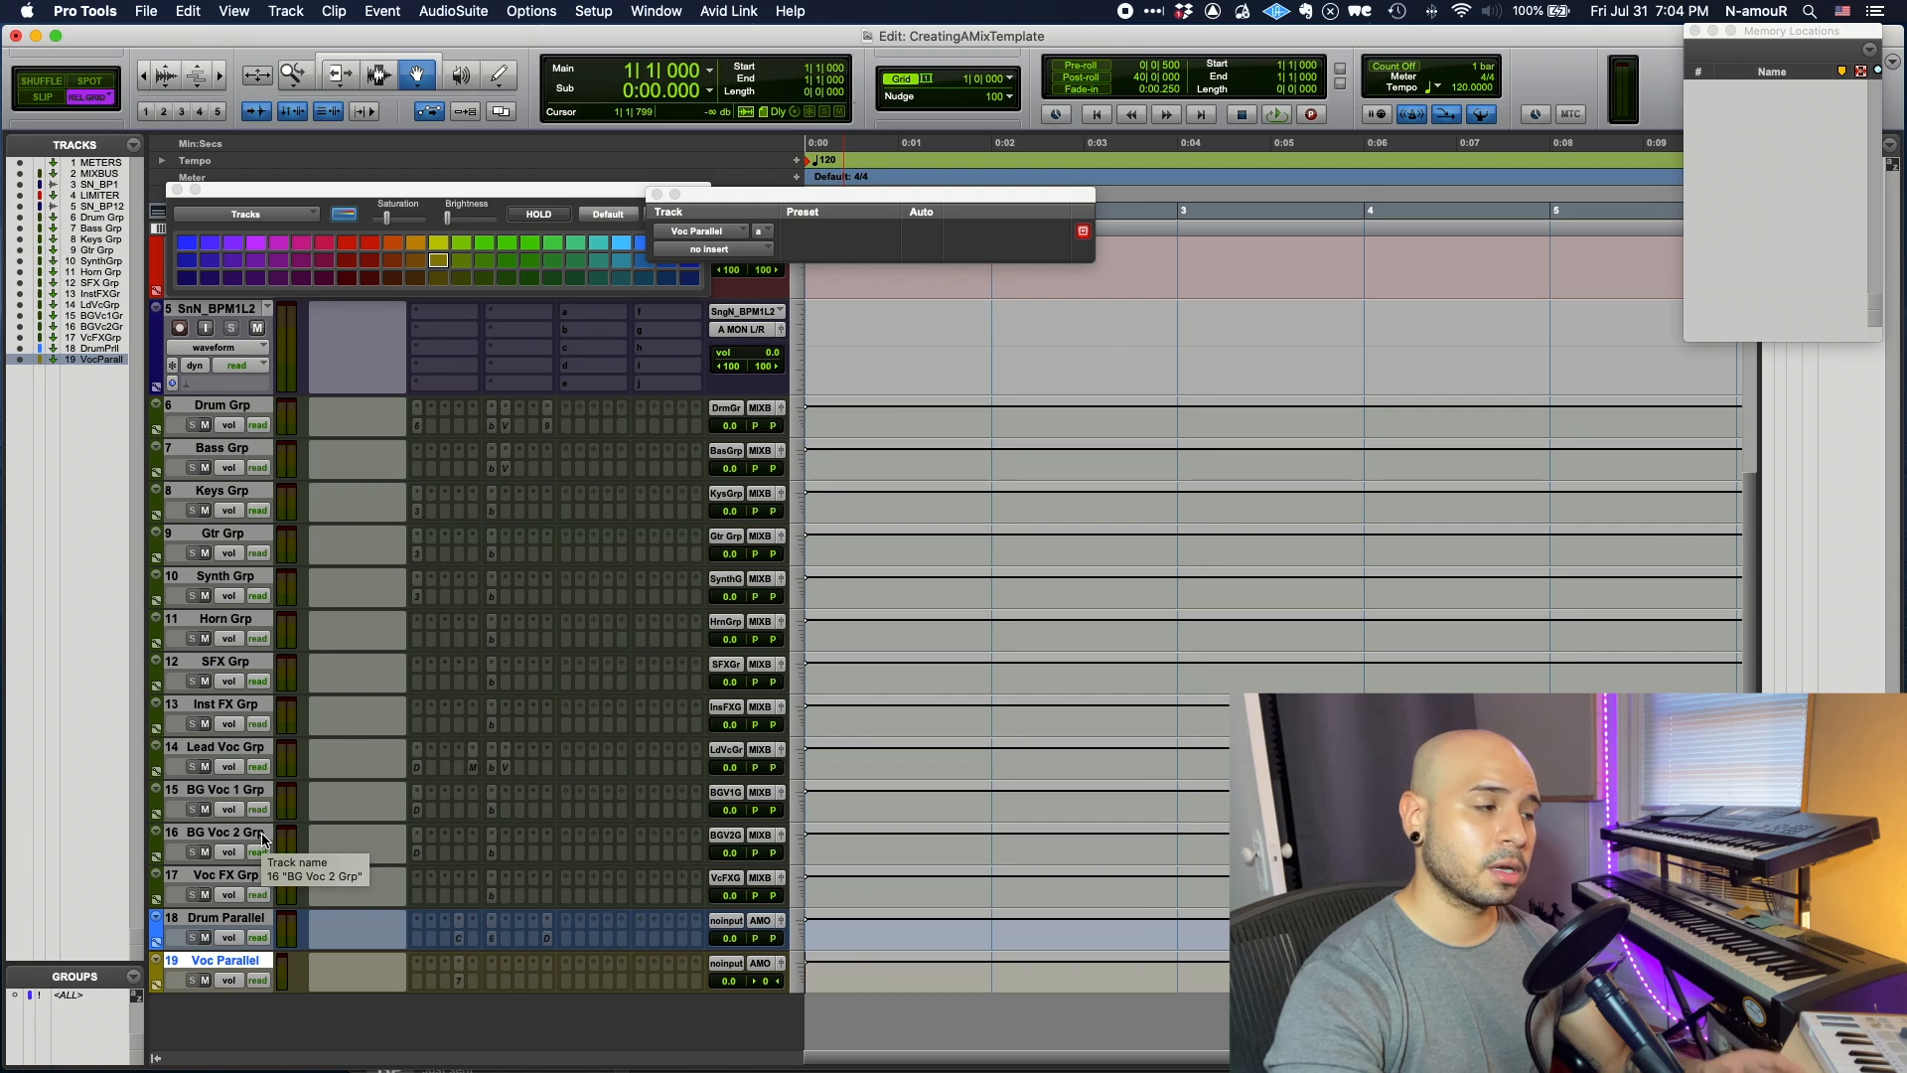
- Add FabFilter Pro-DS to Voc Parallel, lowering range and frequency to about 4.502 kHz
left_click(422, 972)
type("ds")
left_click(516, 780)
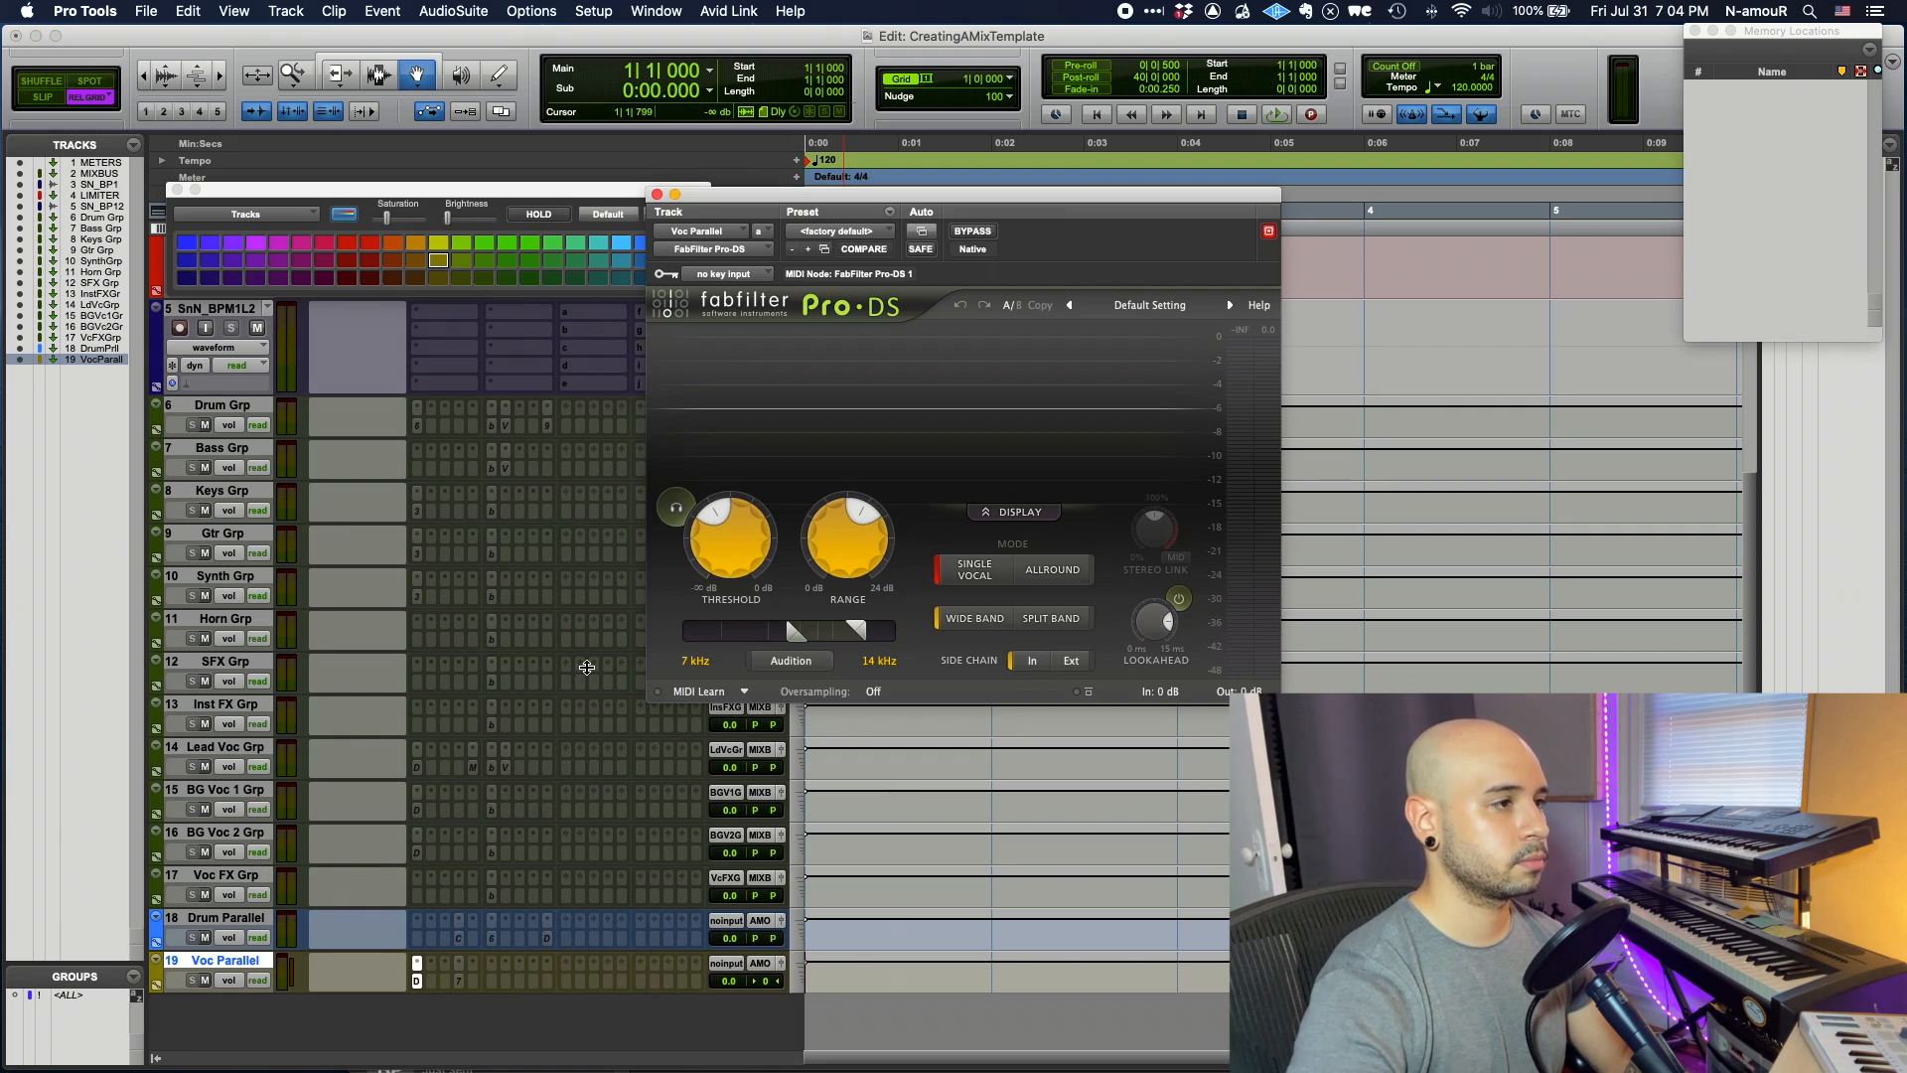
left_click_drag(848, 541, 847, 556)
left_click_drag(797, 632, 755, 635)
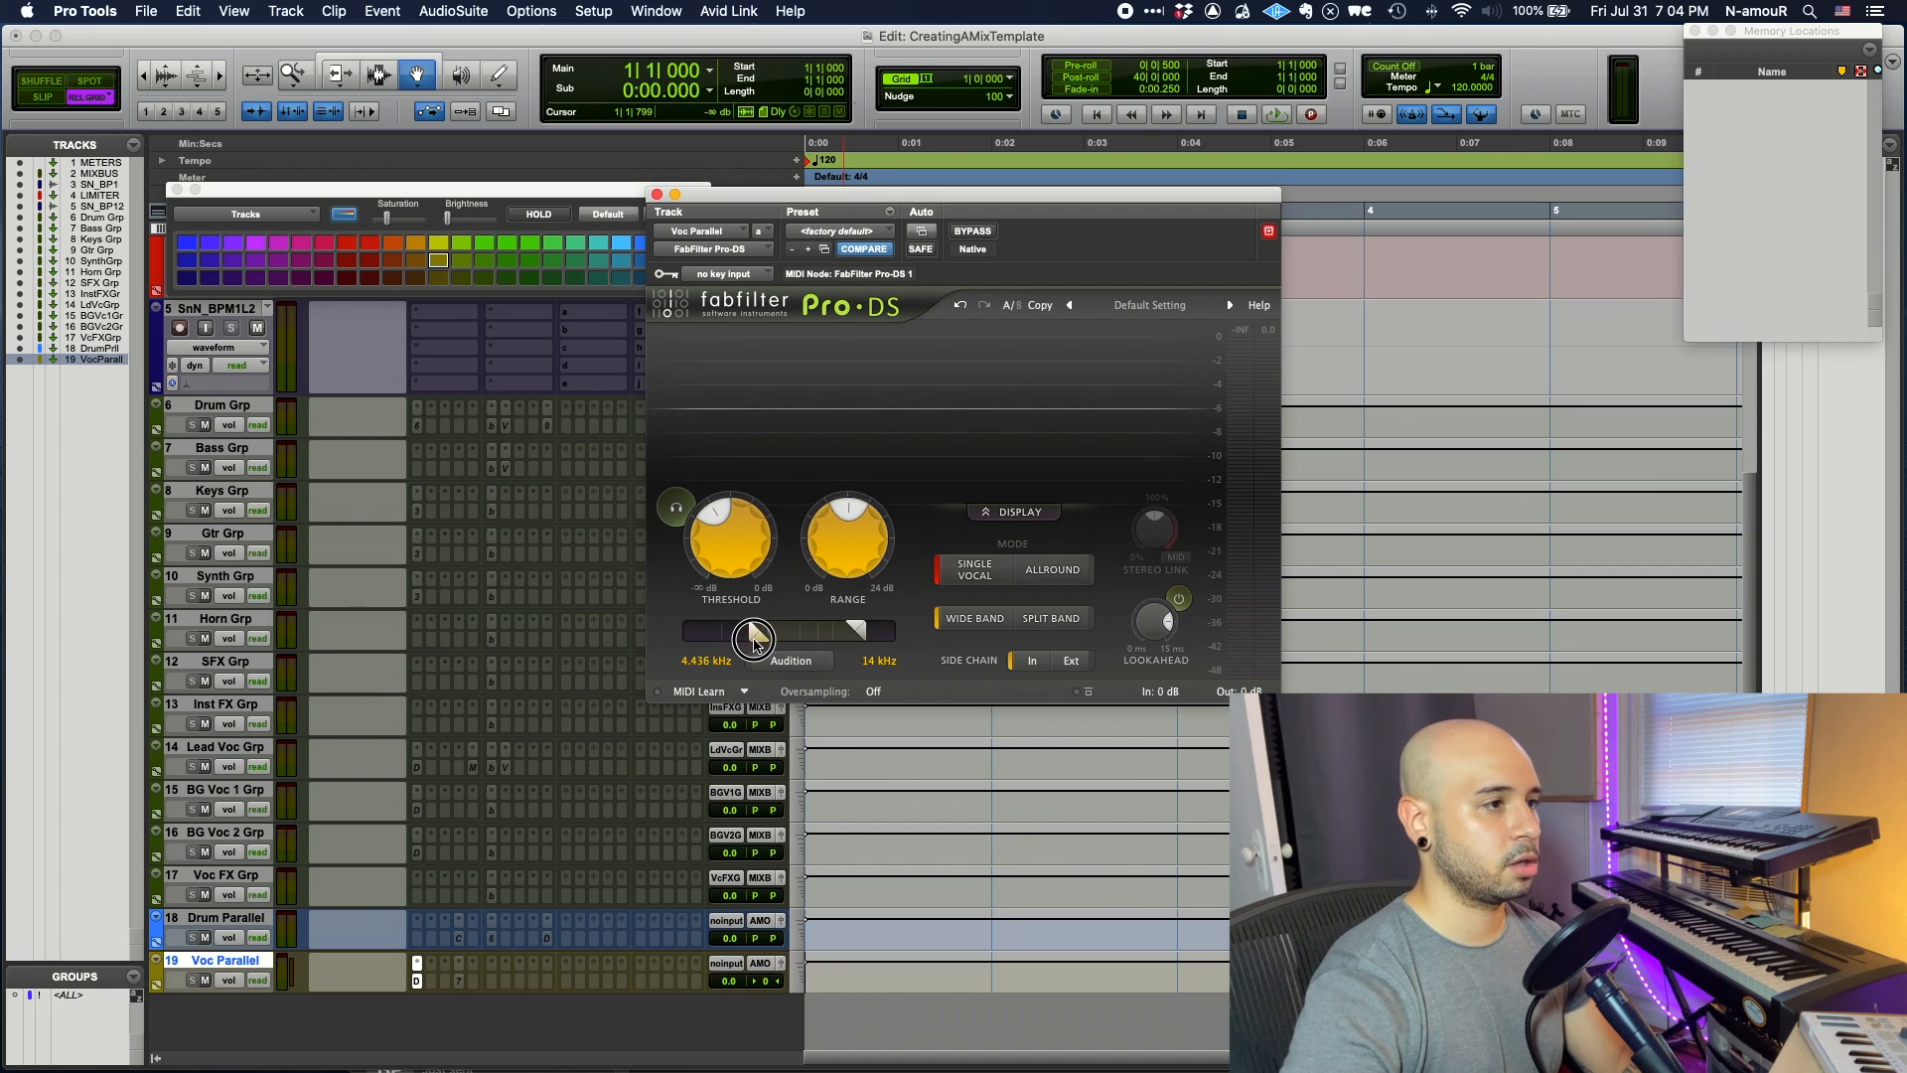
left_click(658, 195)
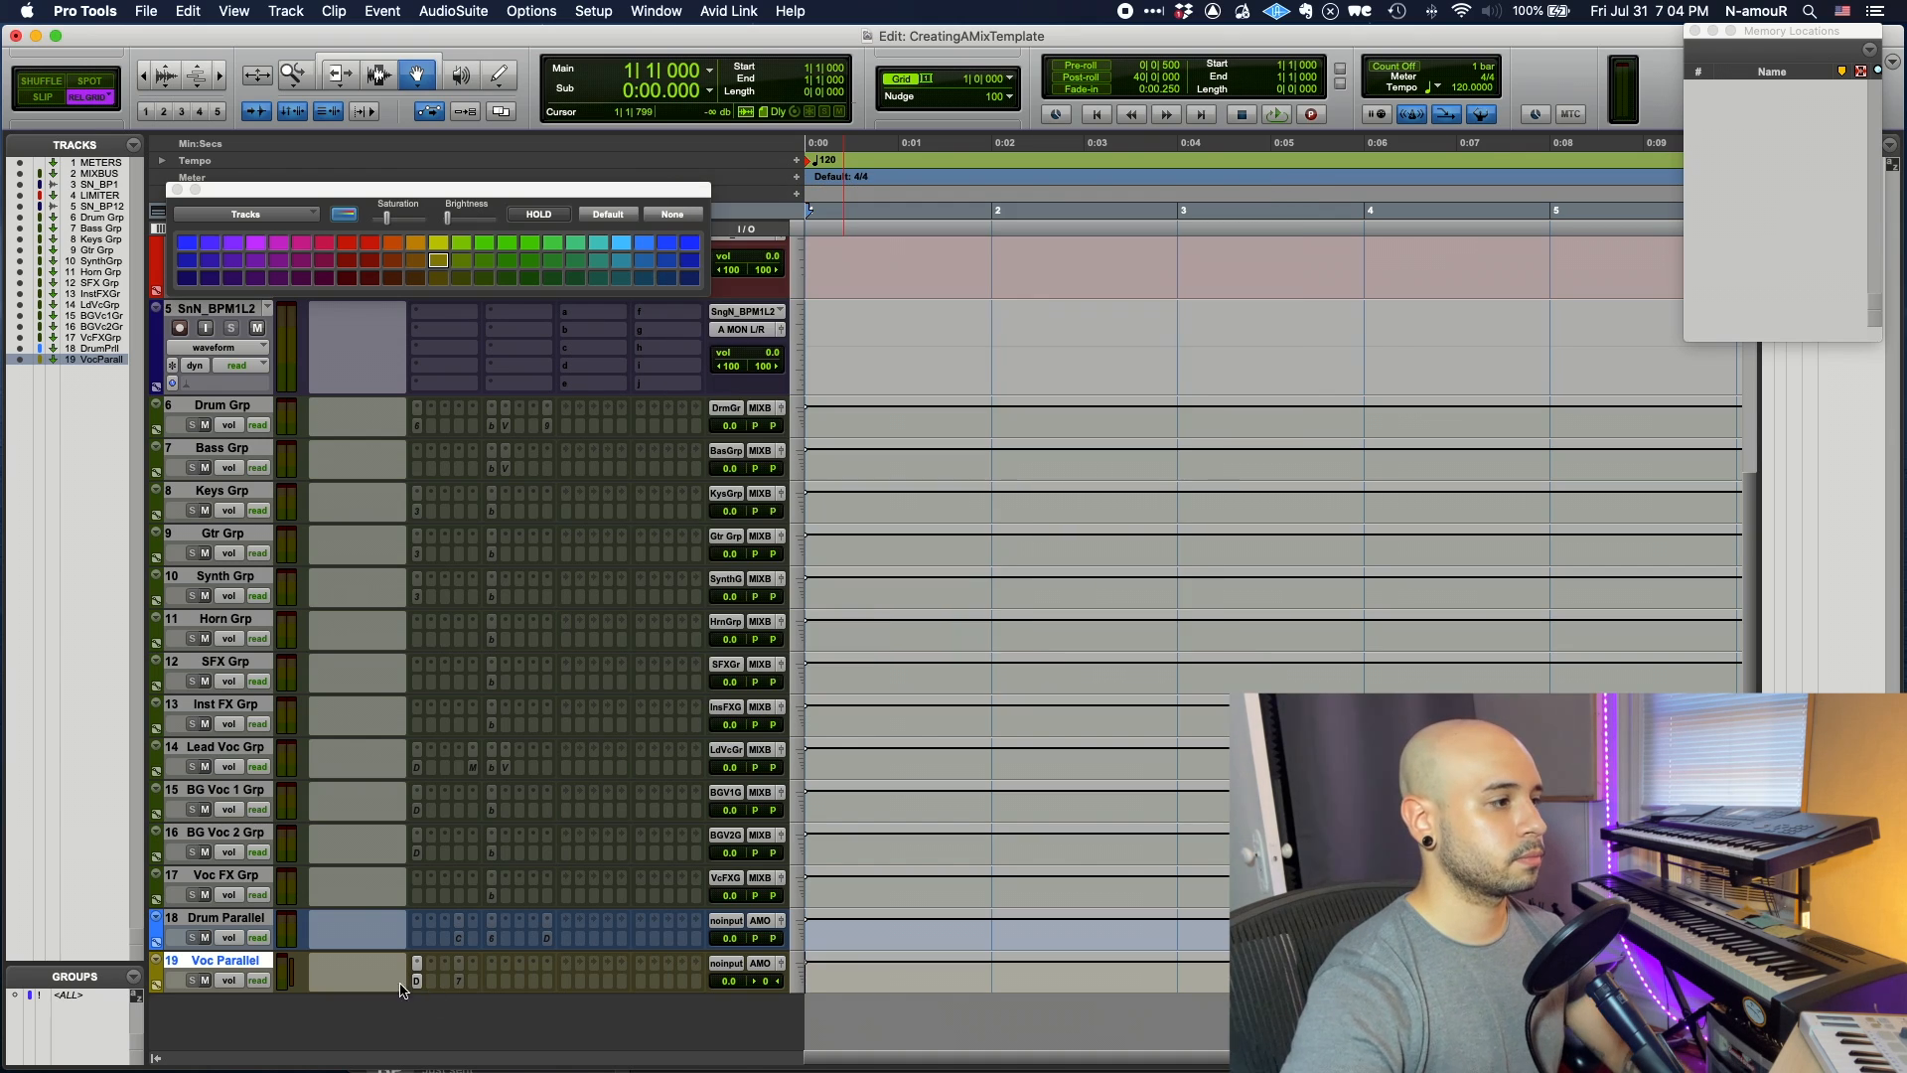
- Insert UAD 1176LN Legacy (mono) after it with faster attack and adjusted release
left_click(478, 986)
left_click(523, 897)
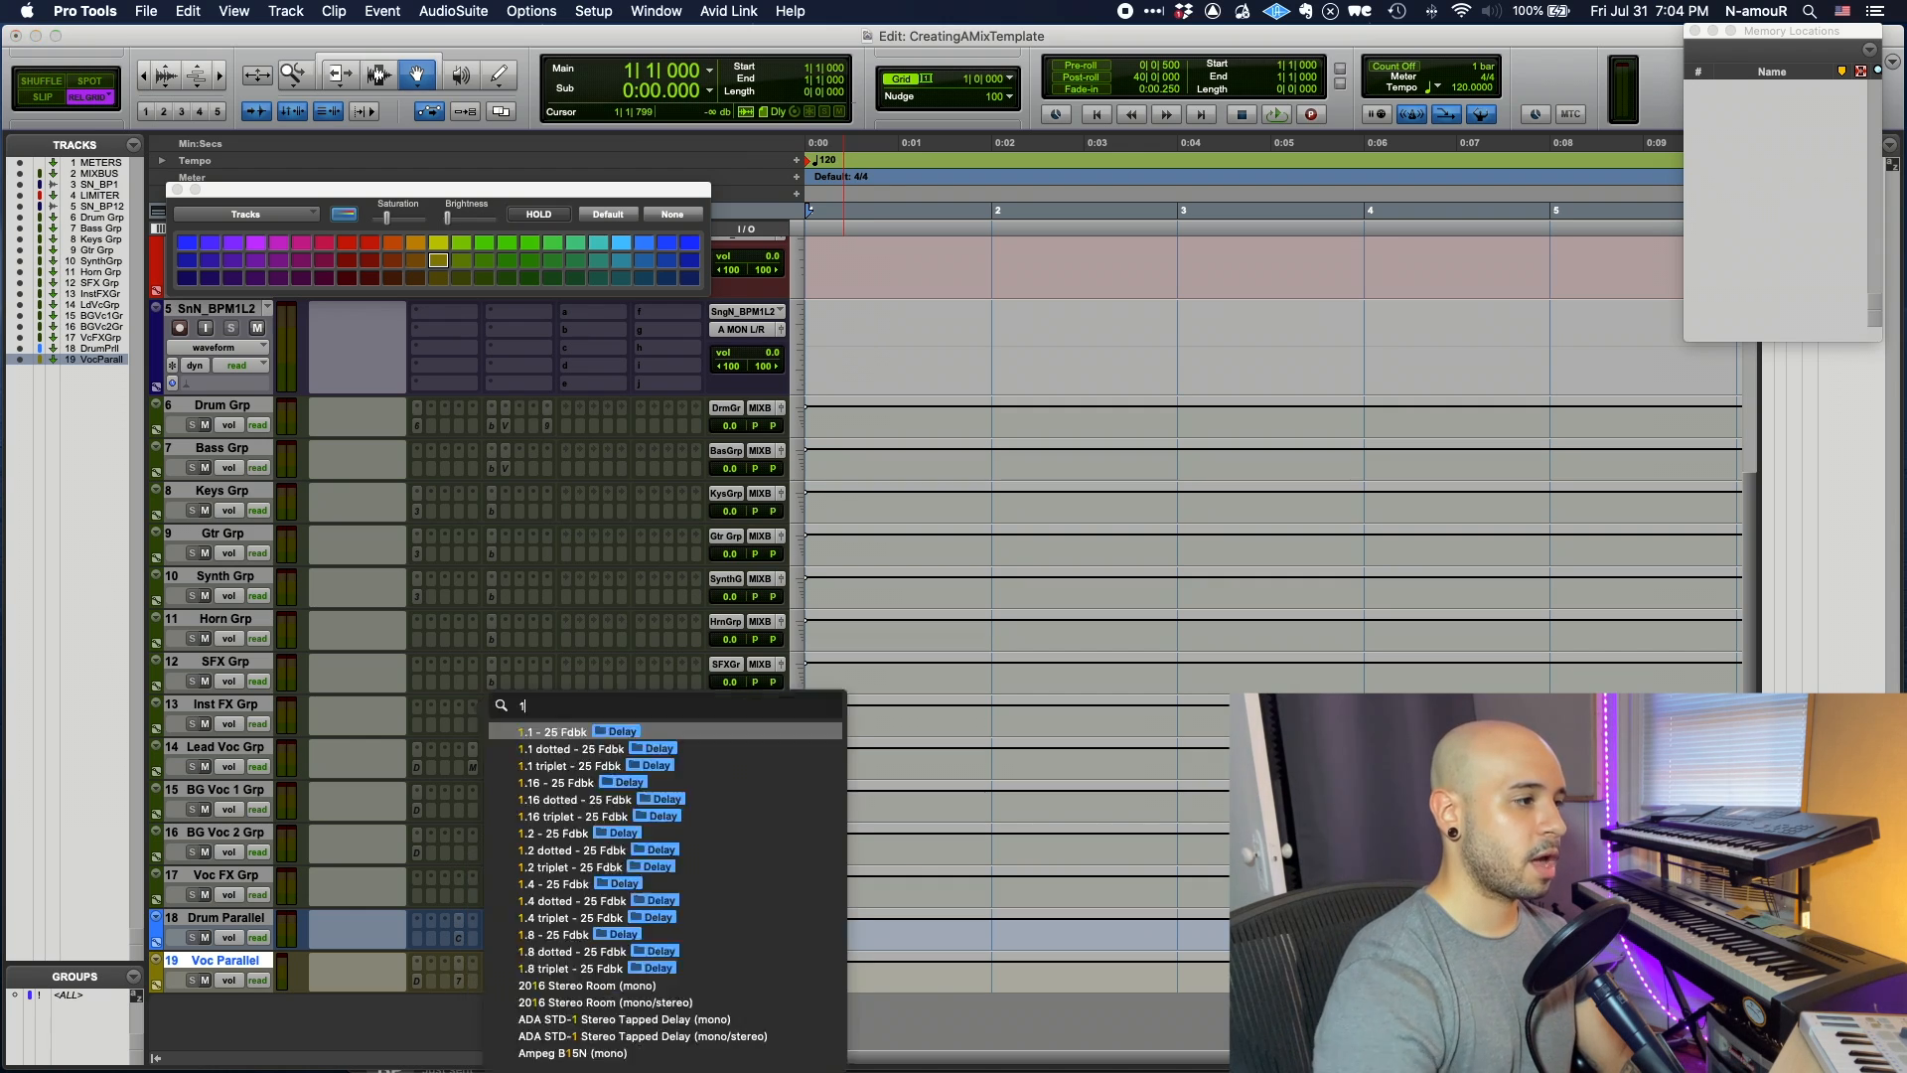
type("1176")
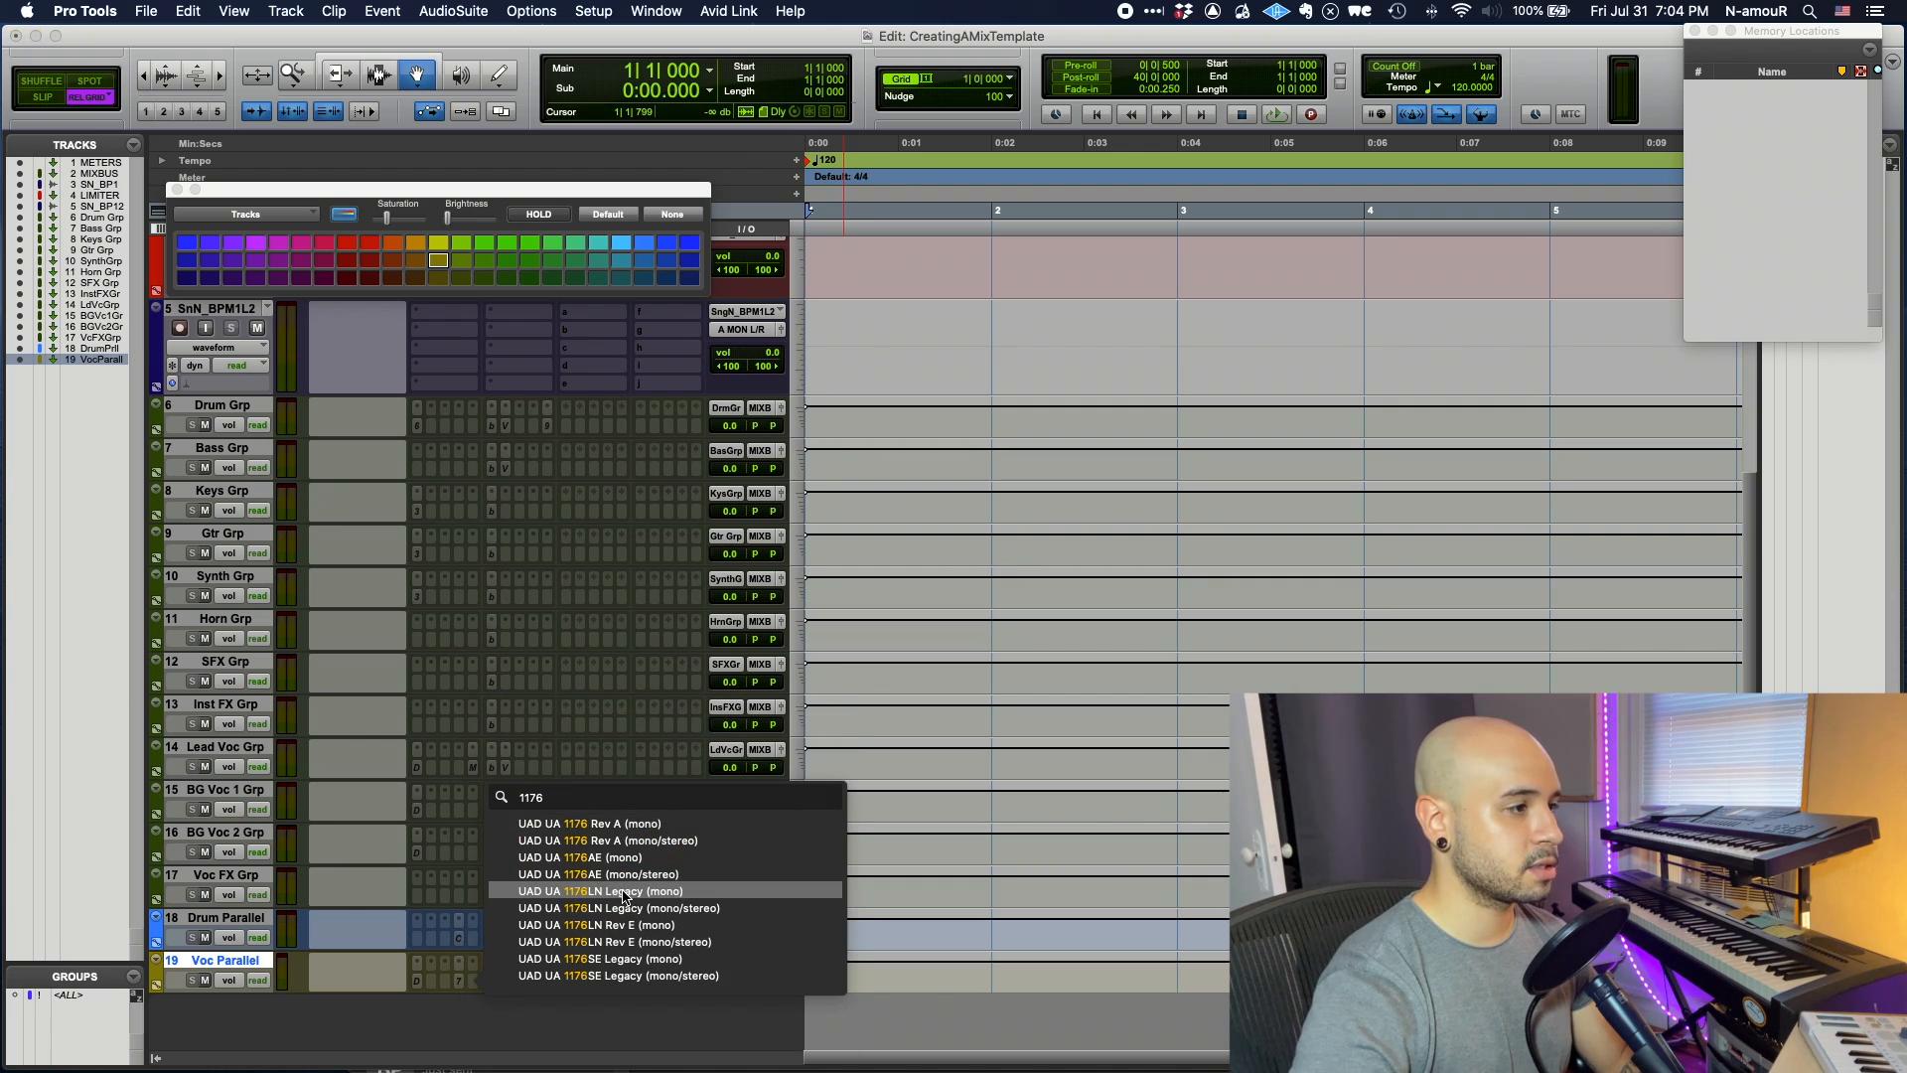
left_click(624, 897)
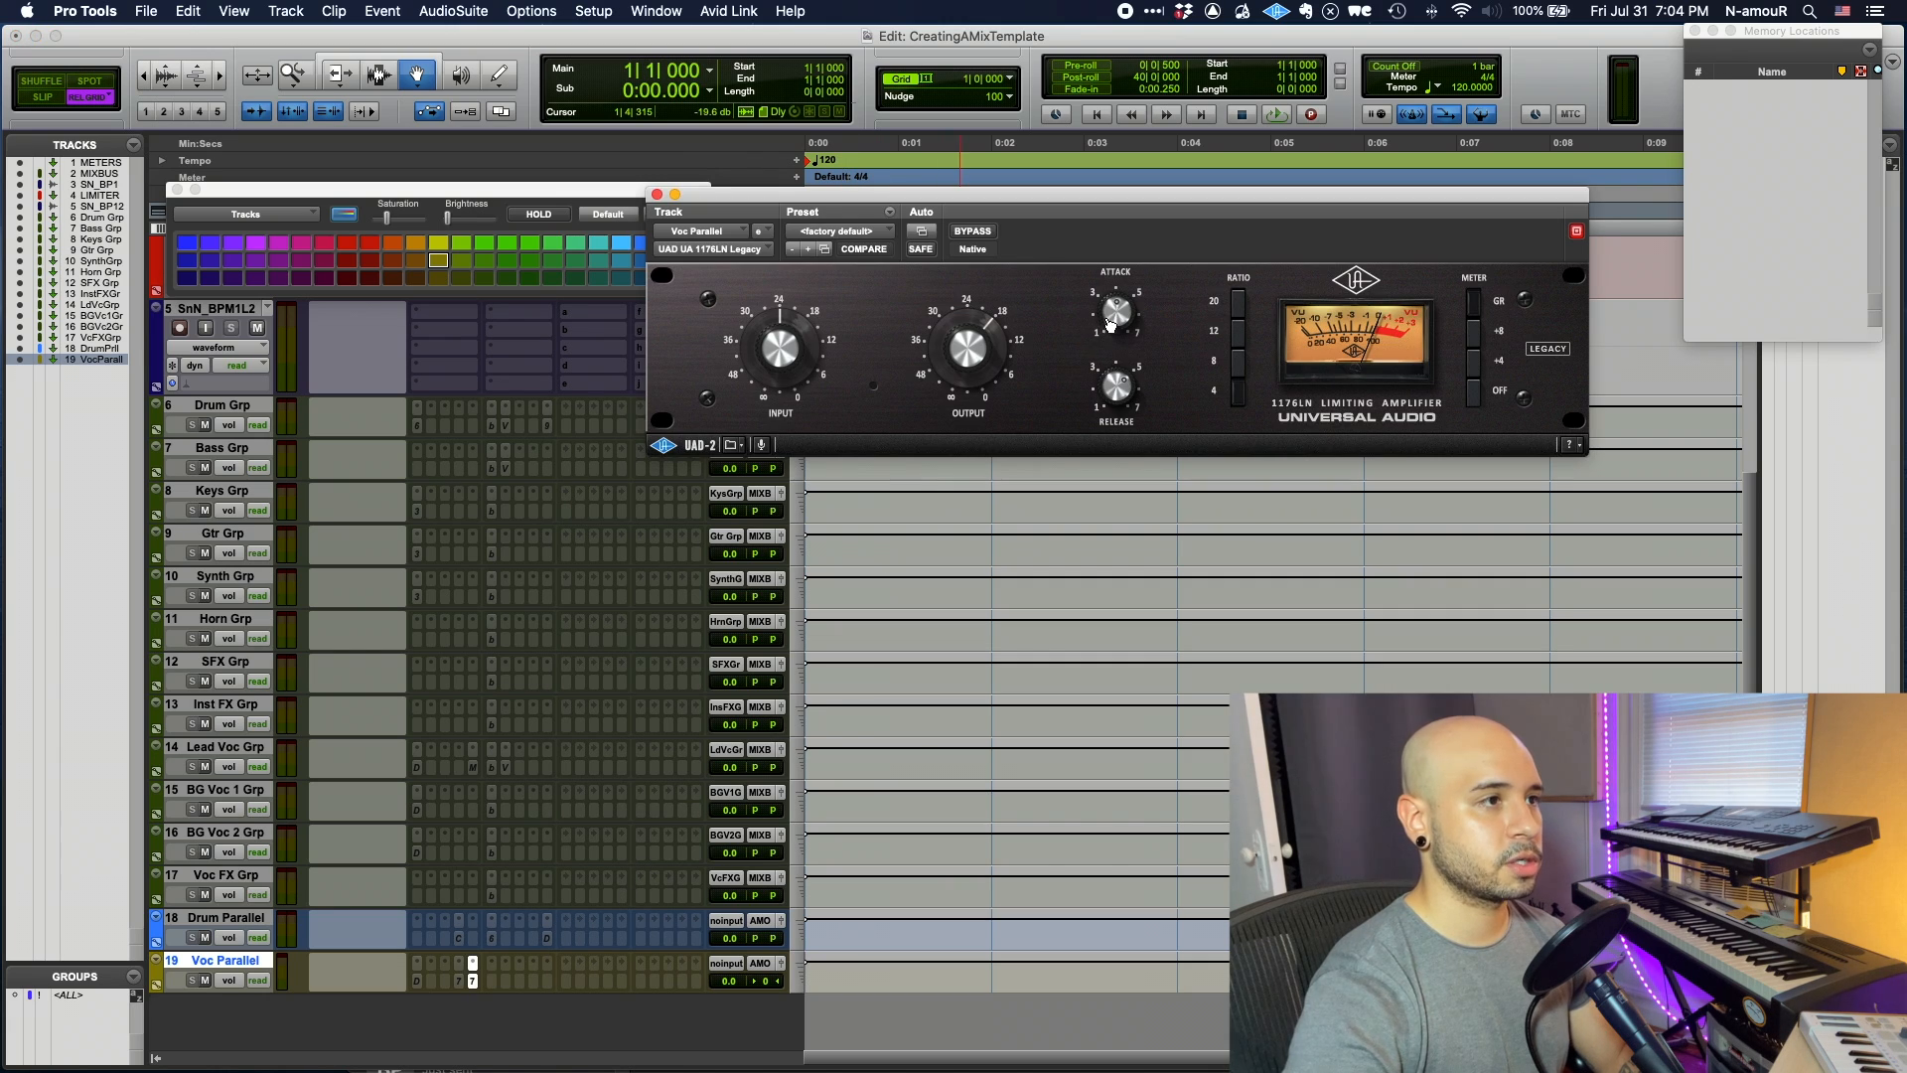
left_click_drag(1113, 292, 1117, 280)
left_click_drag(1127, 388, 1127, 377)
left_click(475, 984)
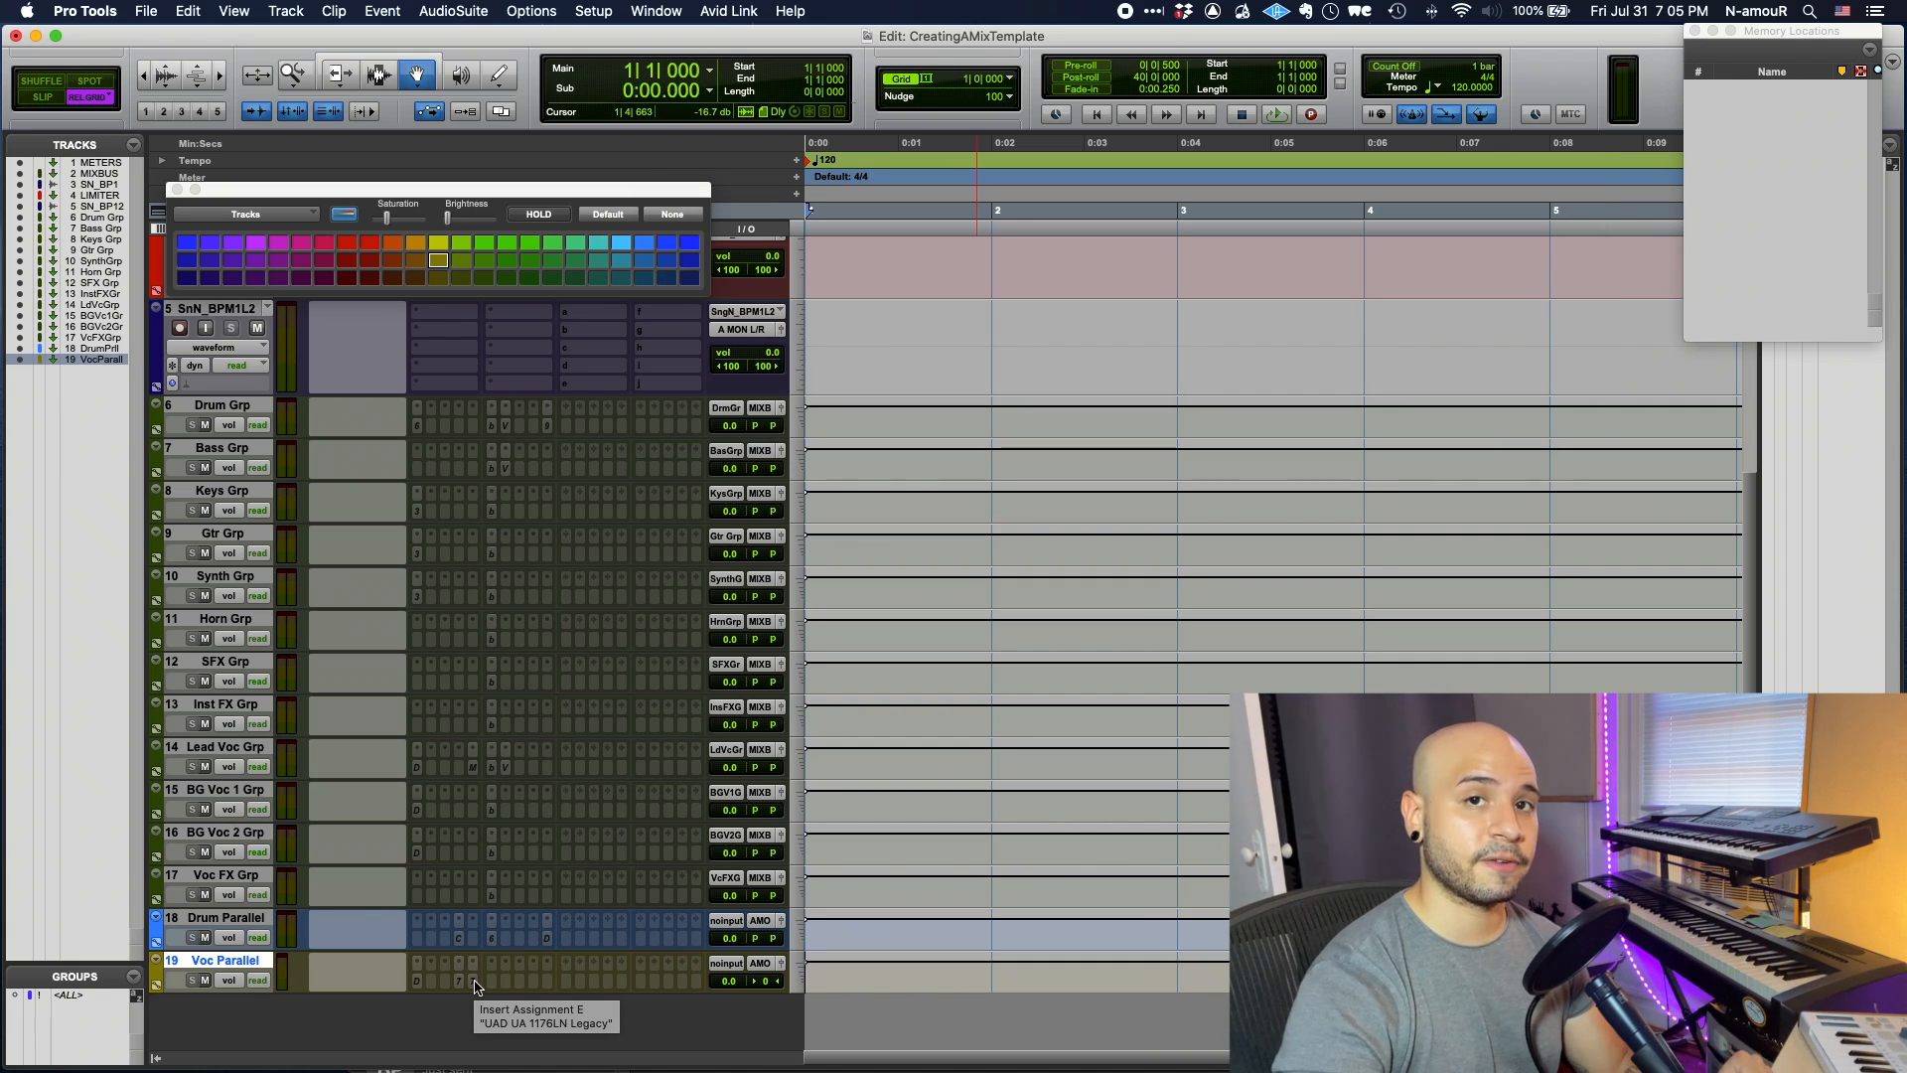
- Create a stereo Drum Parallel bus and a mono Voc Parallel bus in I/O setup
key("super+i")
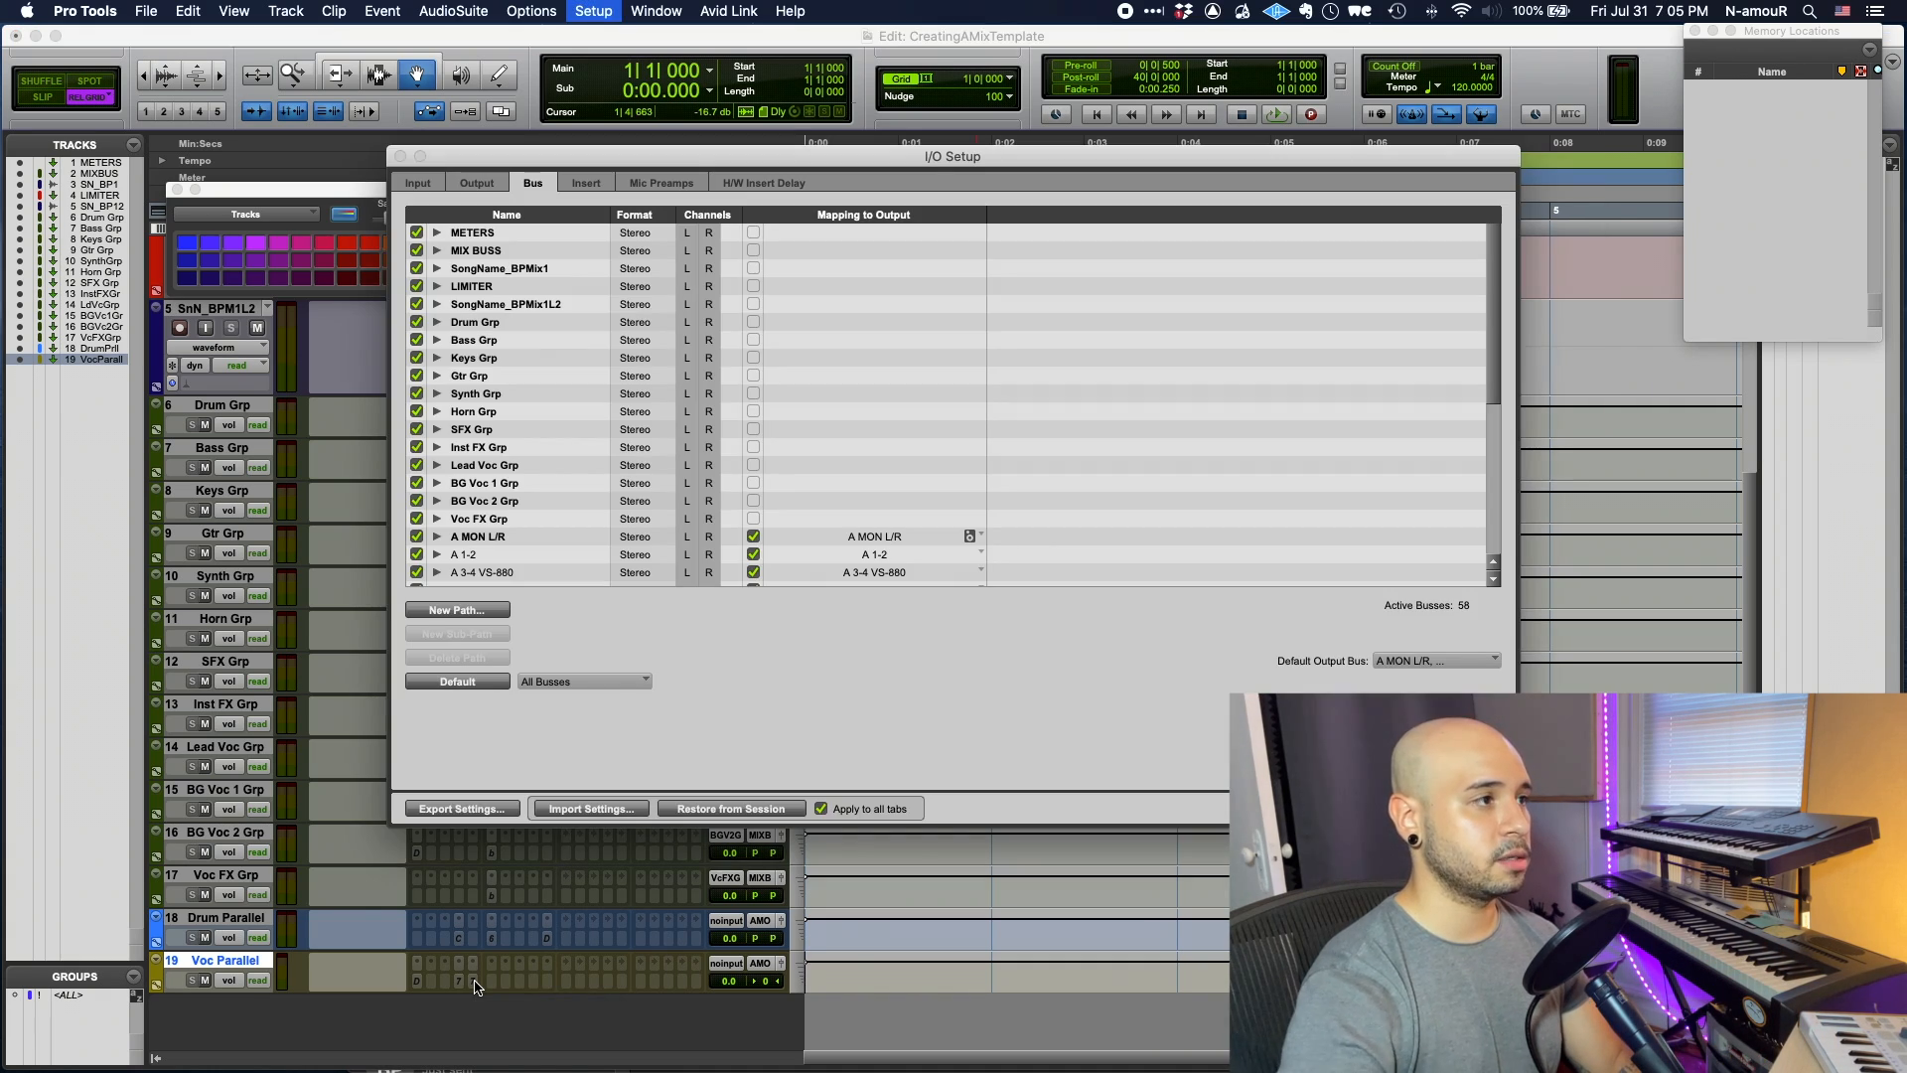
left_click(474, 612)
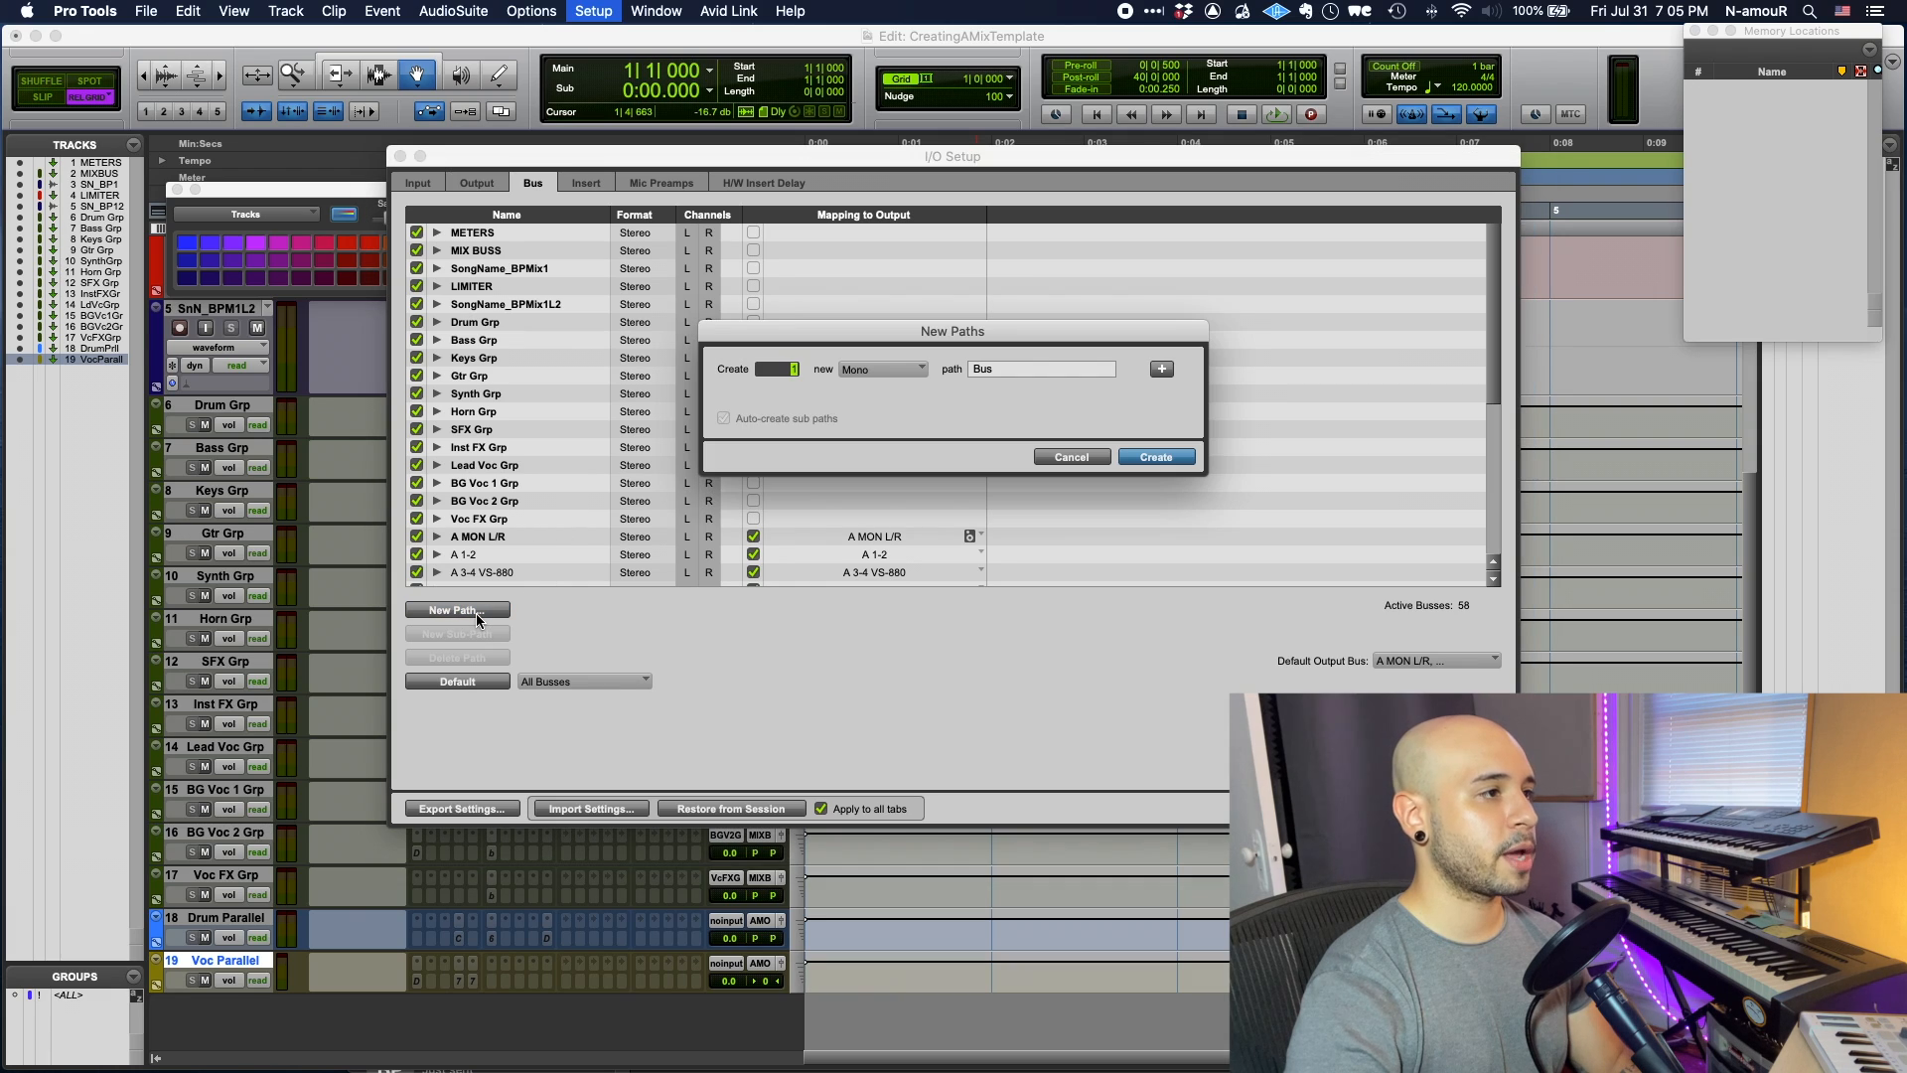
key("super+Right")
key("Tab")
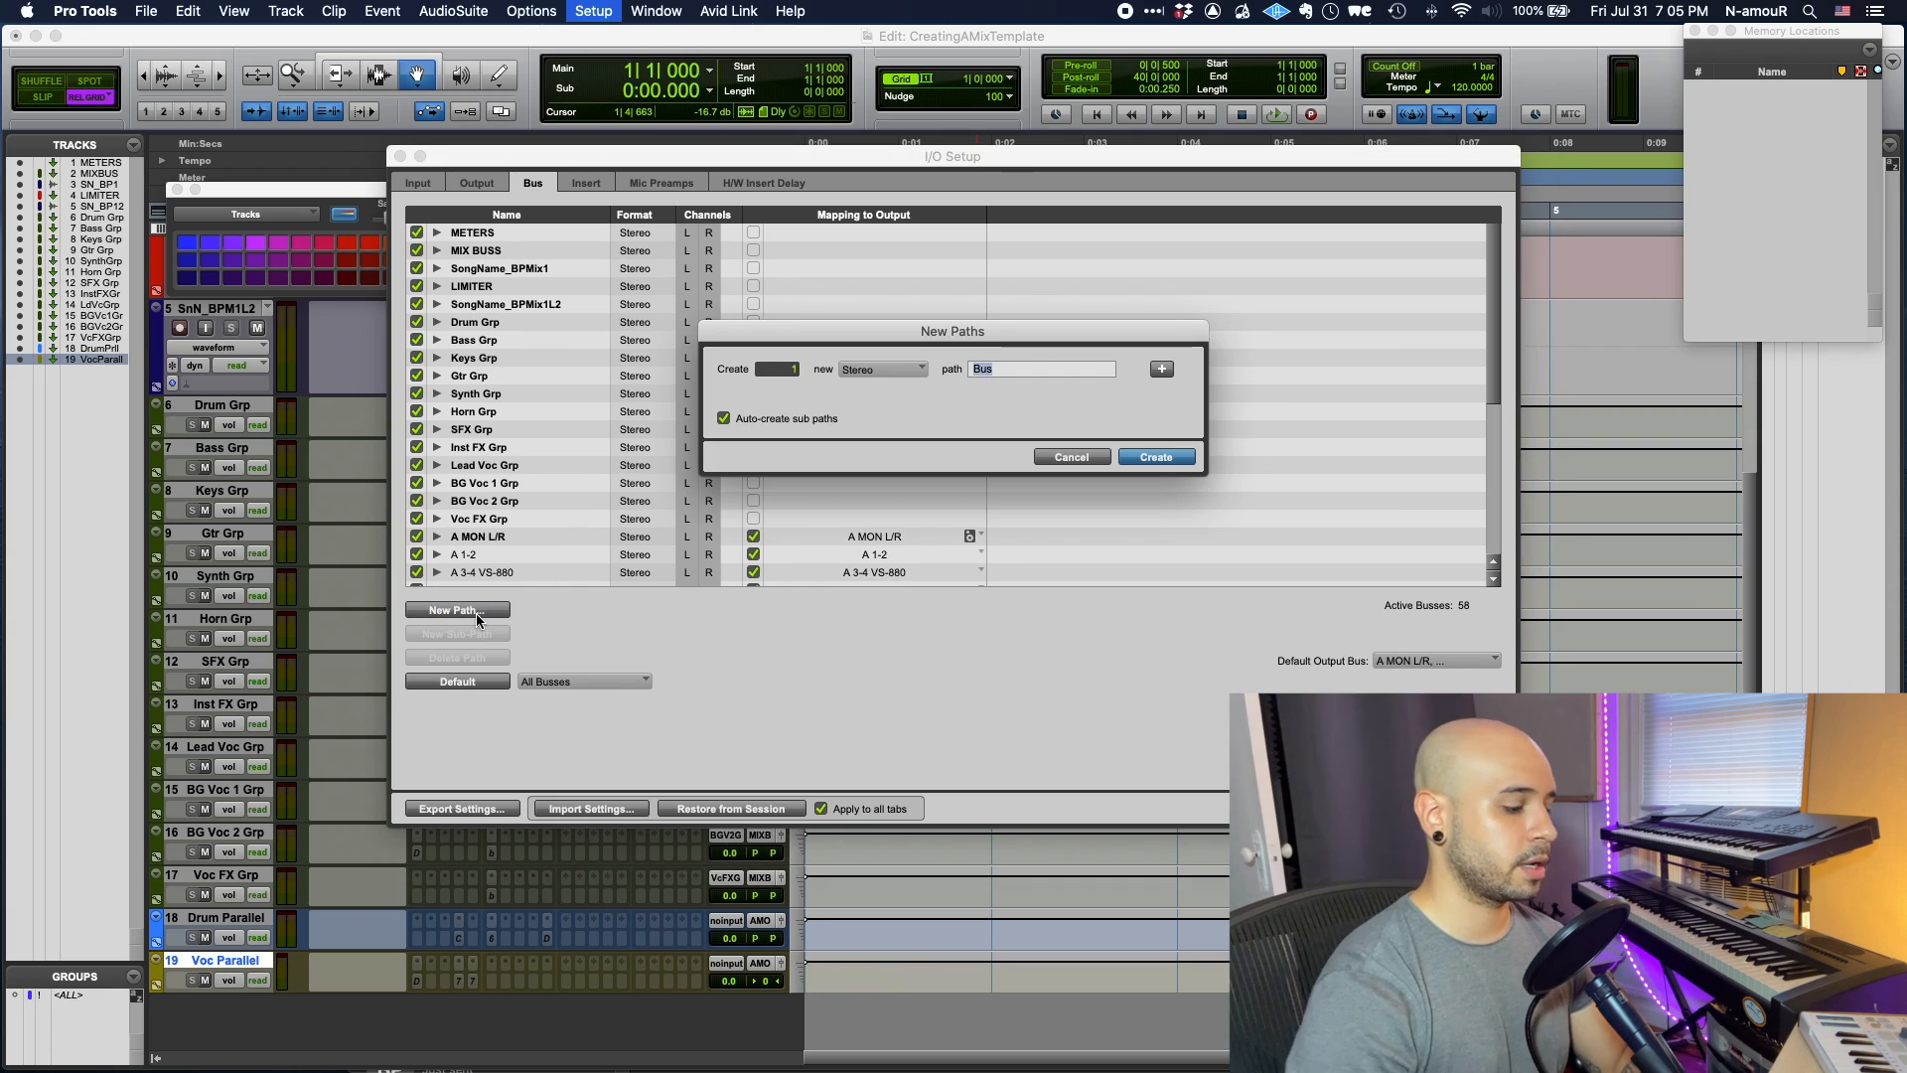
type("Drum Parallel")
left_click(1162, 370)
key("super+a")
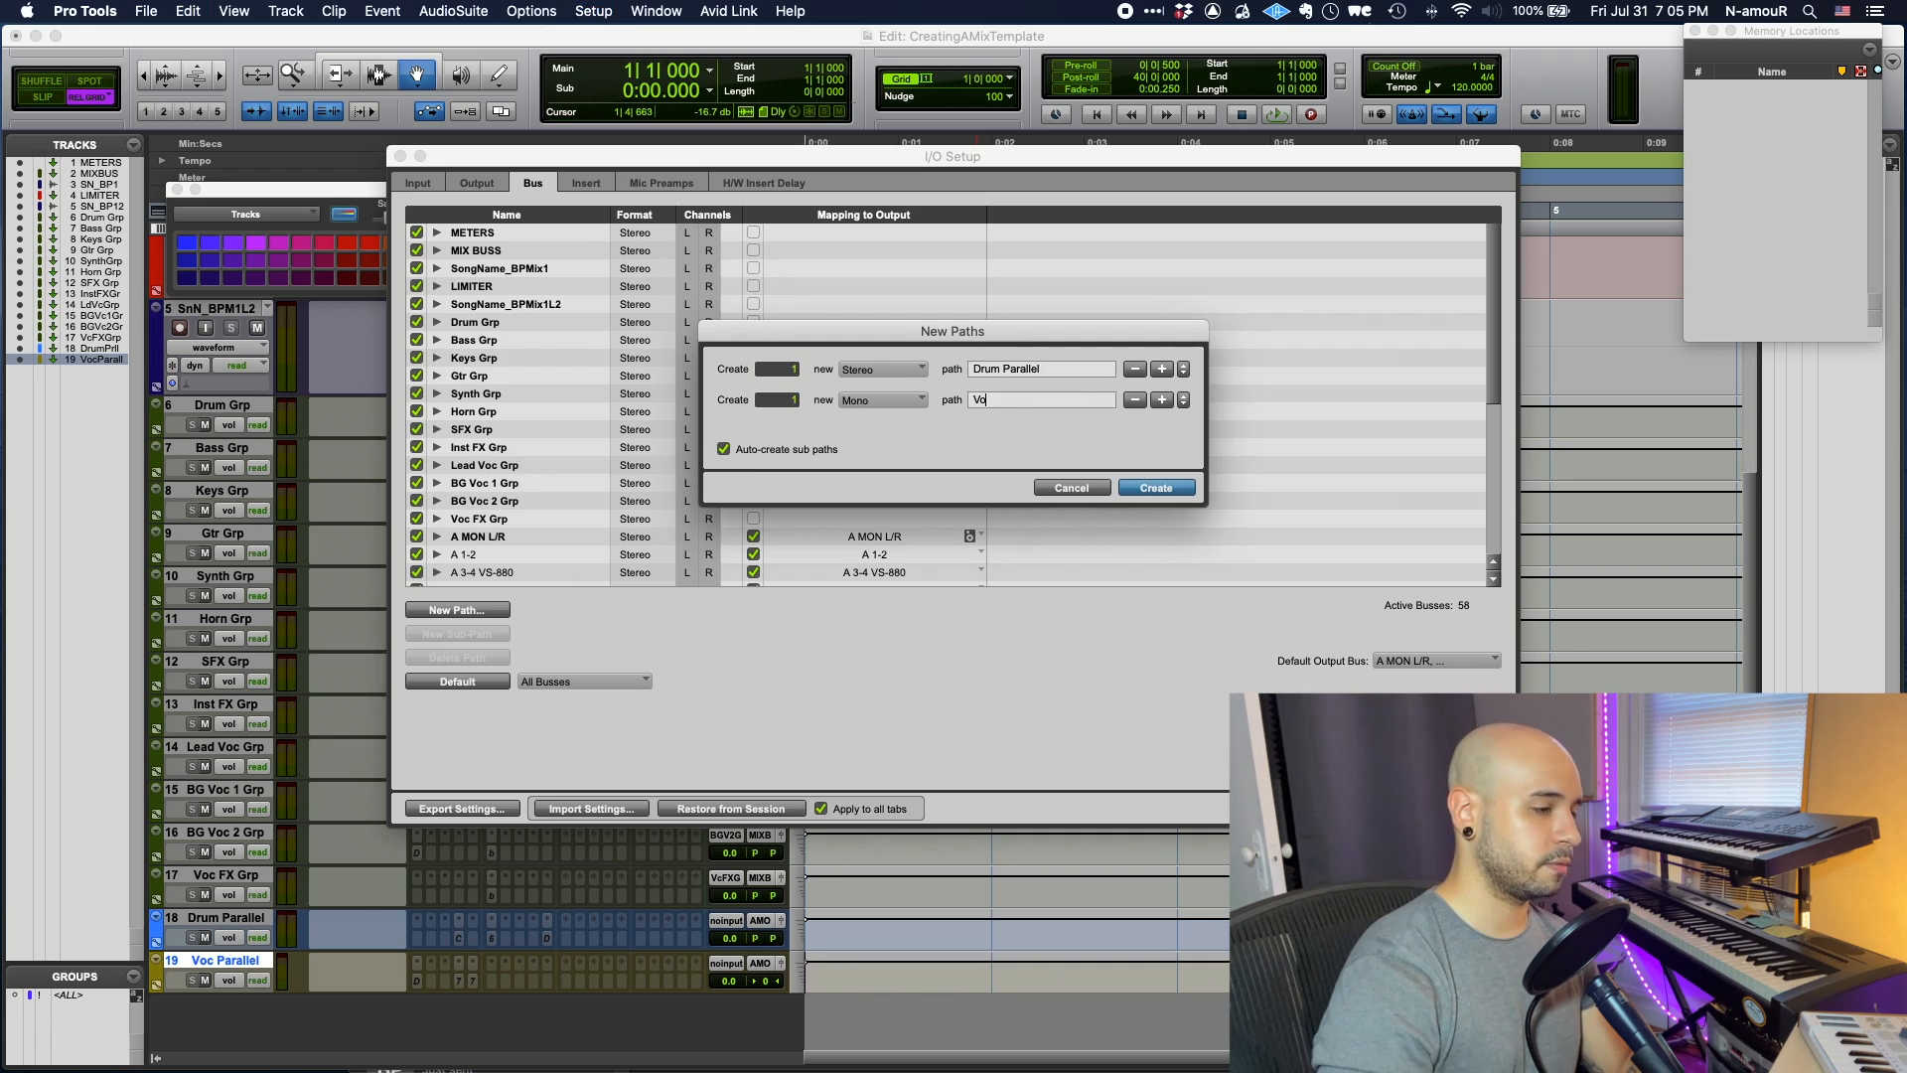
type("Voca")
key("BackSpace")
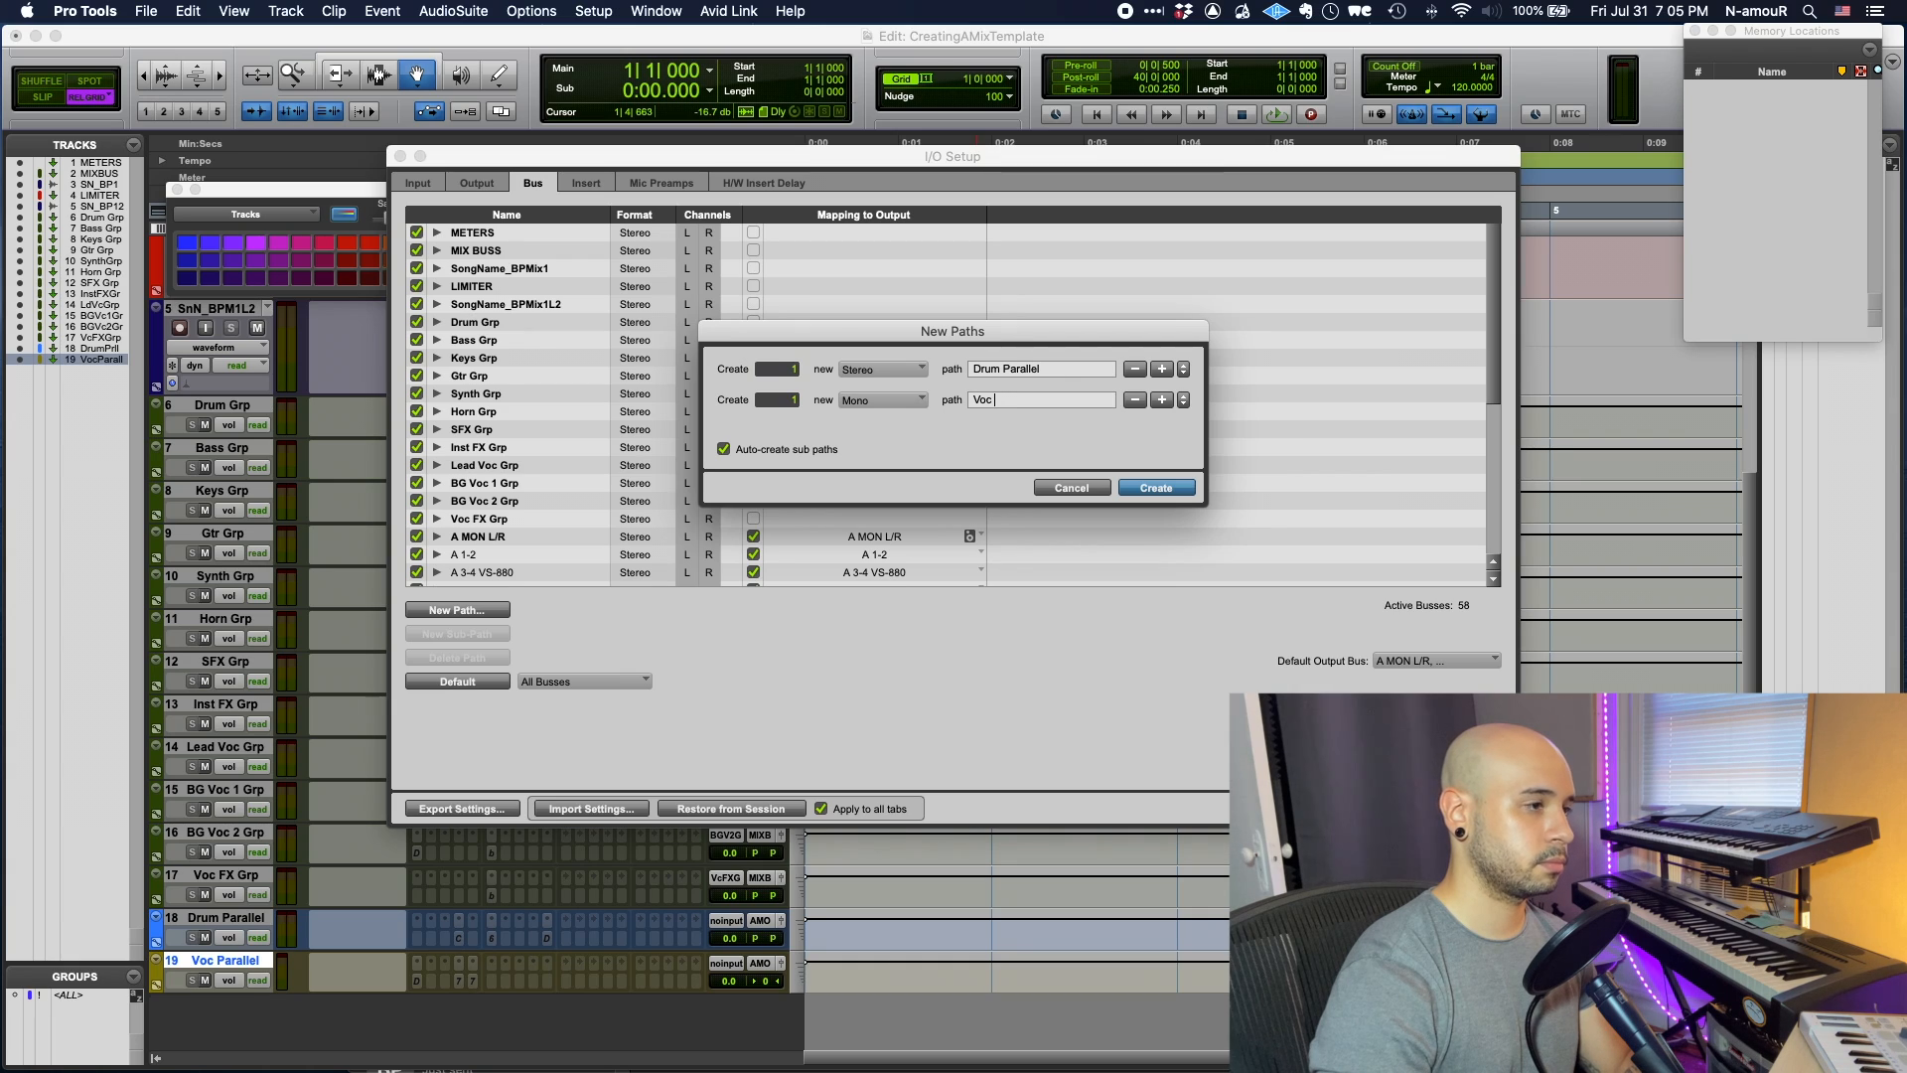
key("Return")
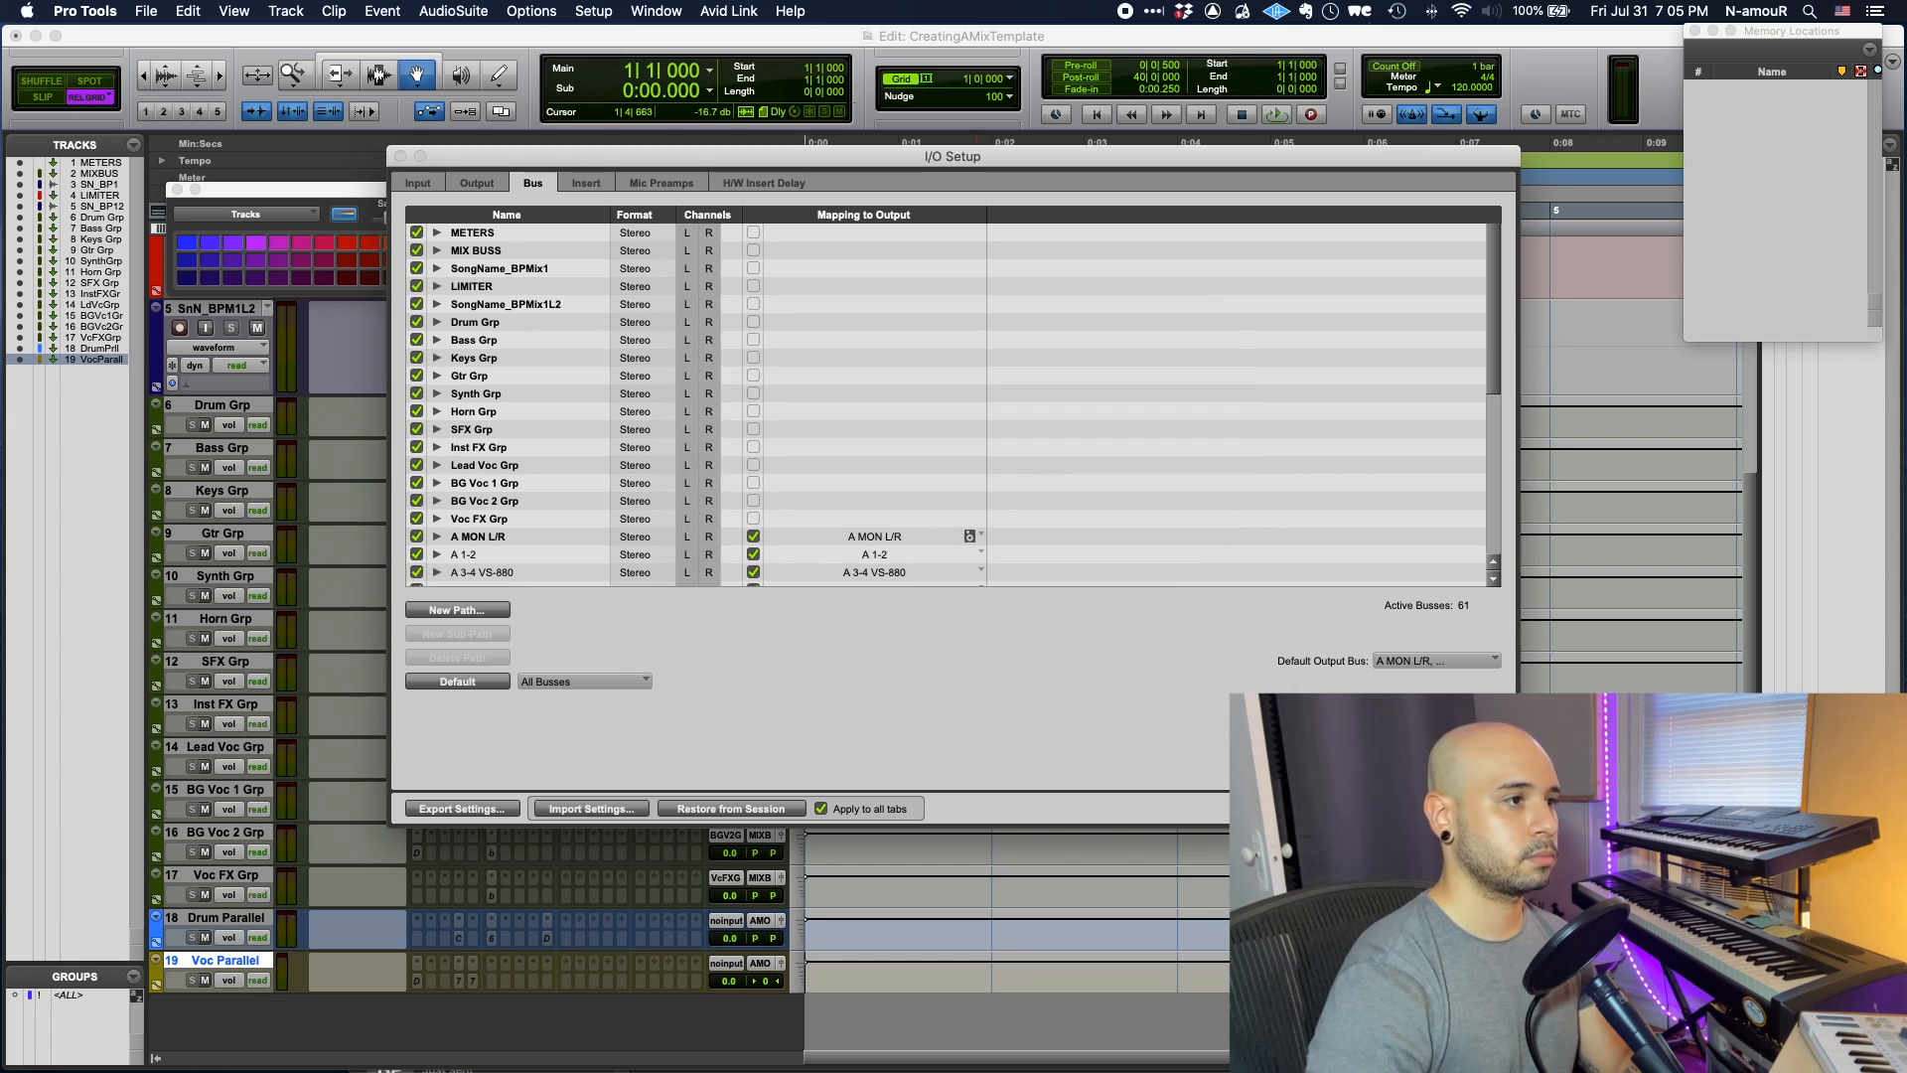
key("Return")
- Set Drum Parallel and Voc Parallel track inputs to their matching busses
left_click(724, 921)
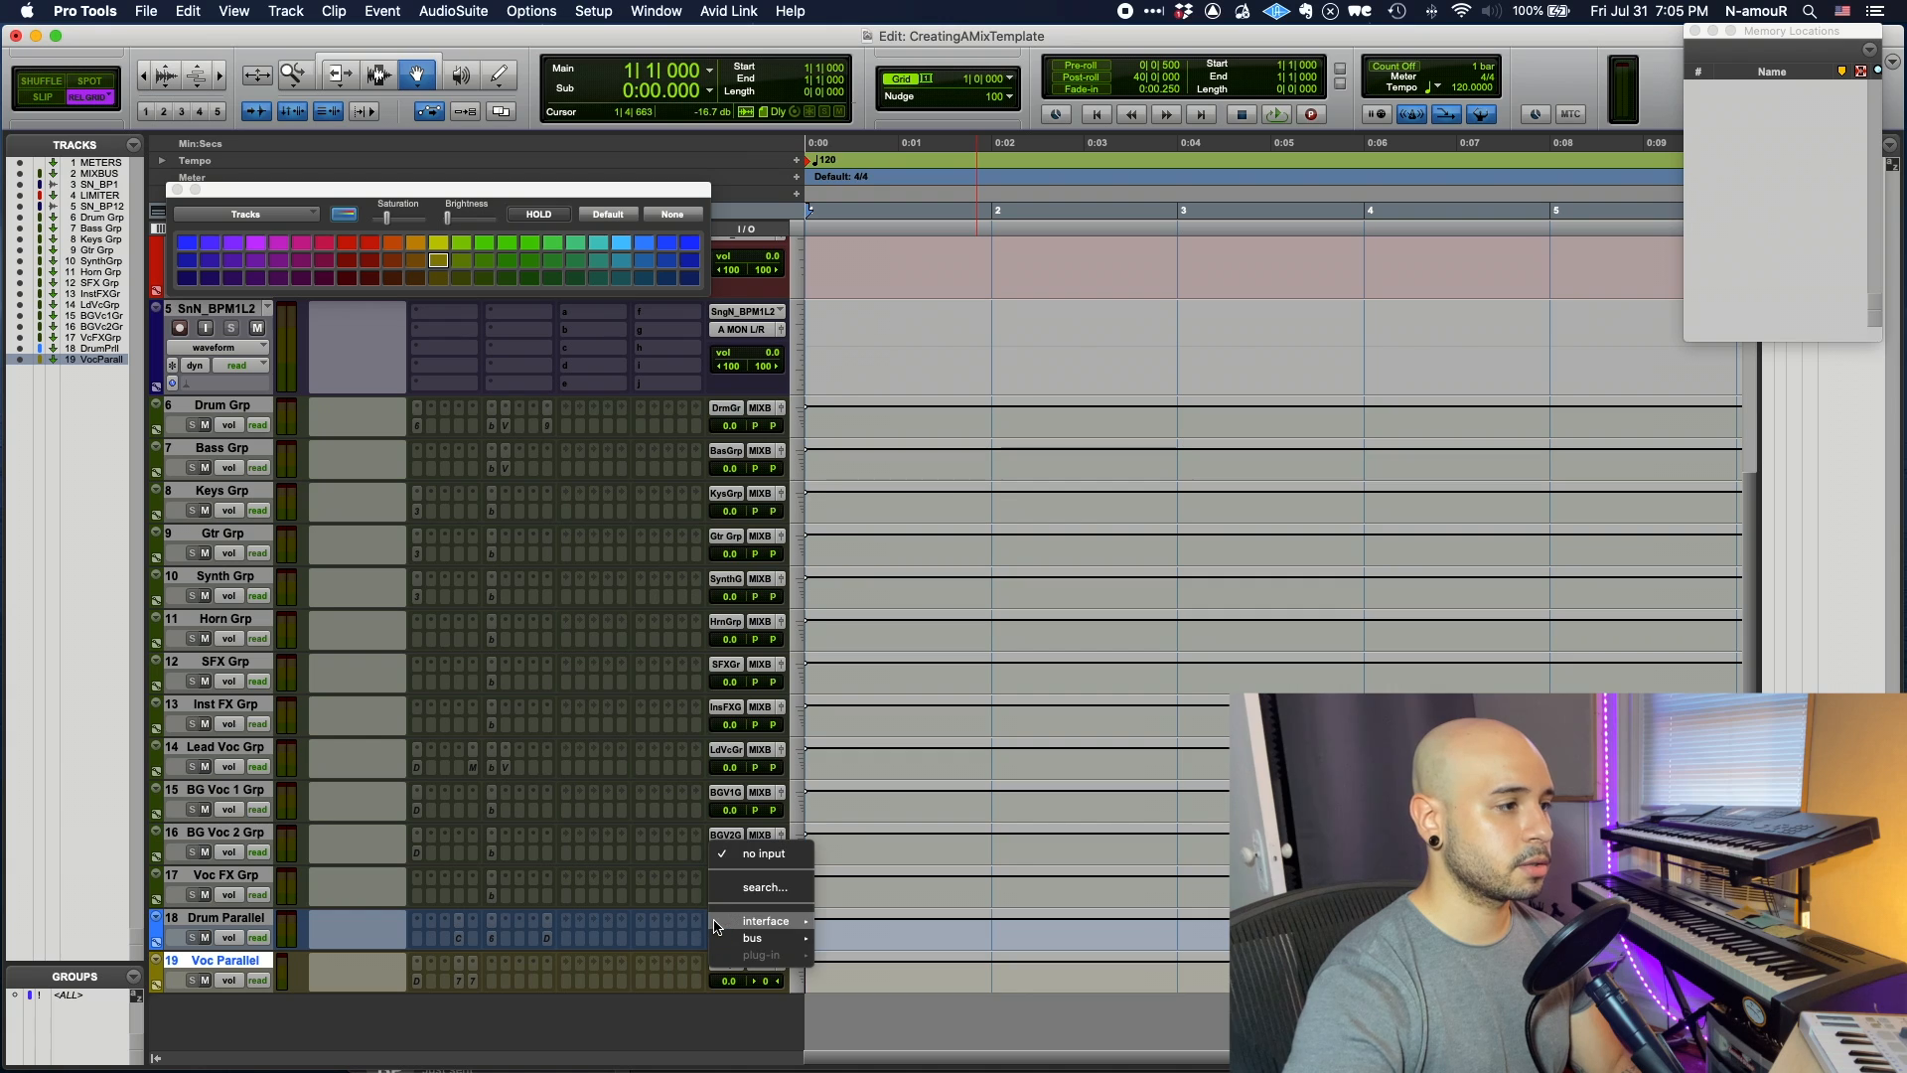
mouse_move(765, 938)
left_click(894, 1054)
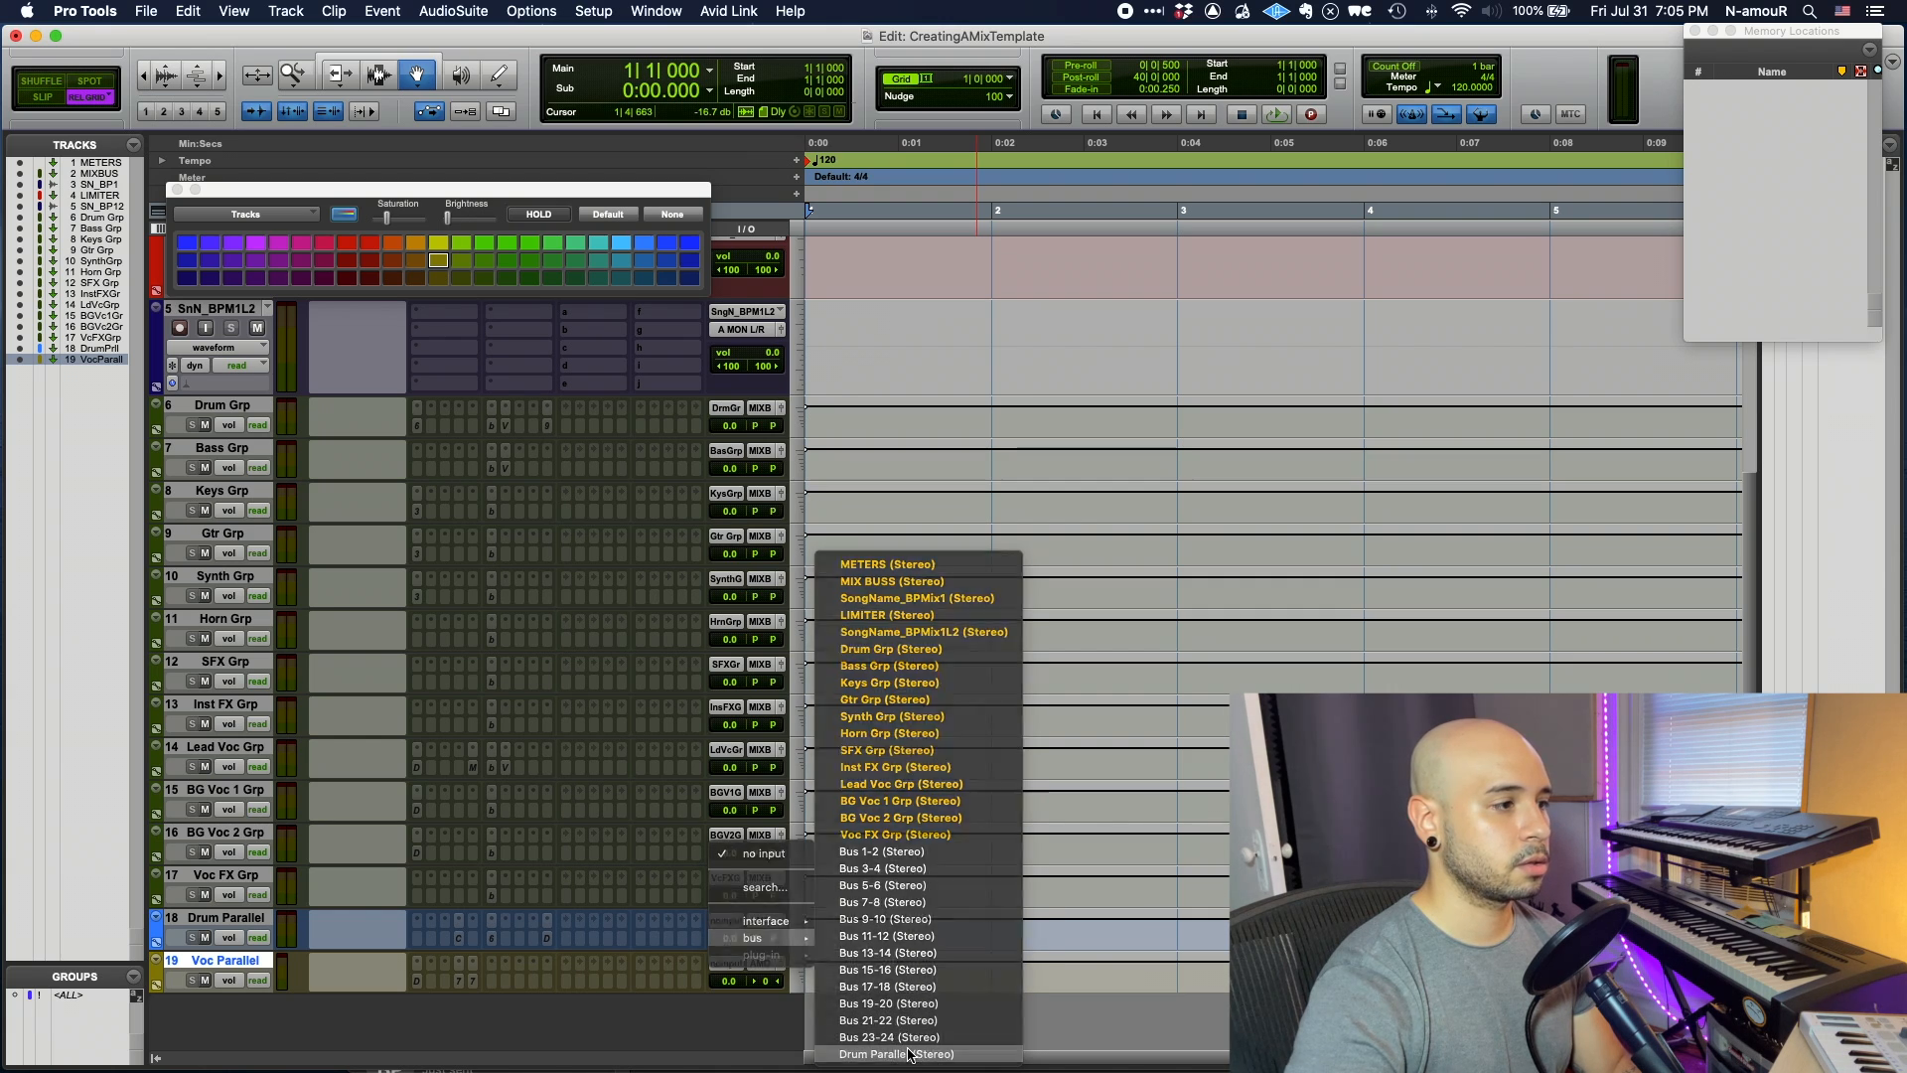
left_click(726, 963)
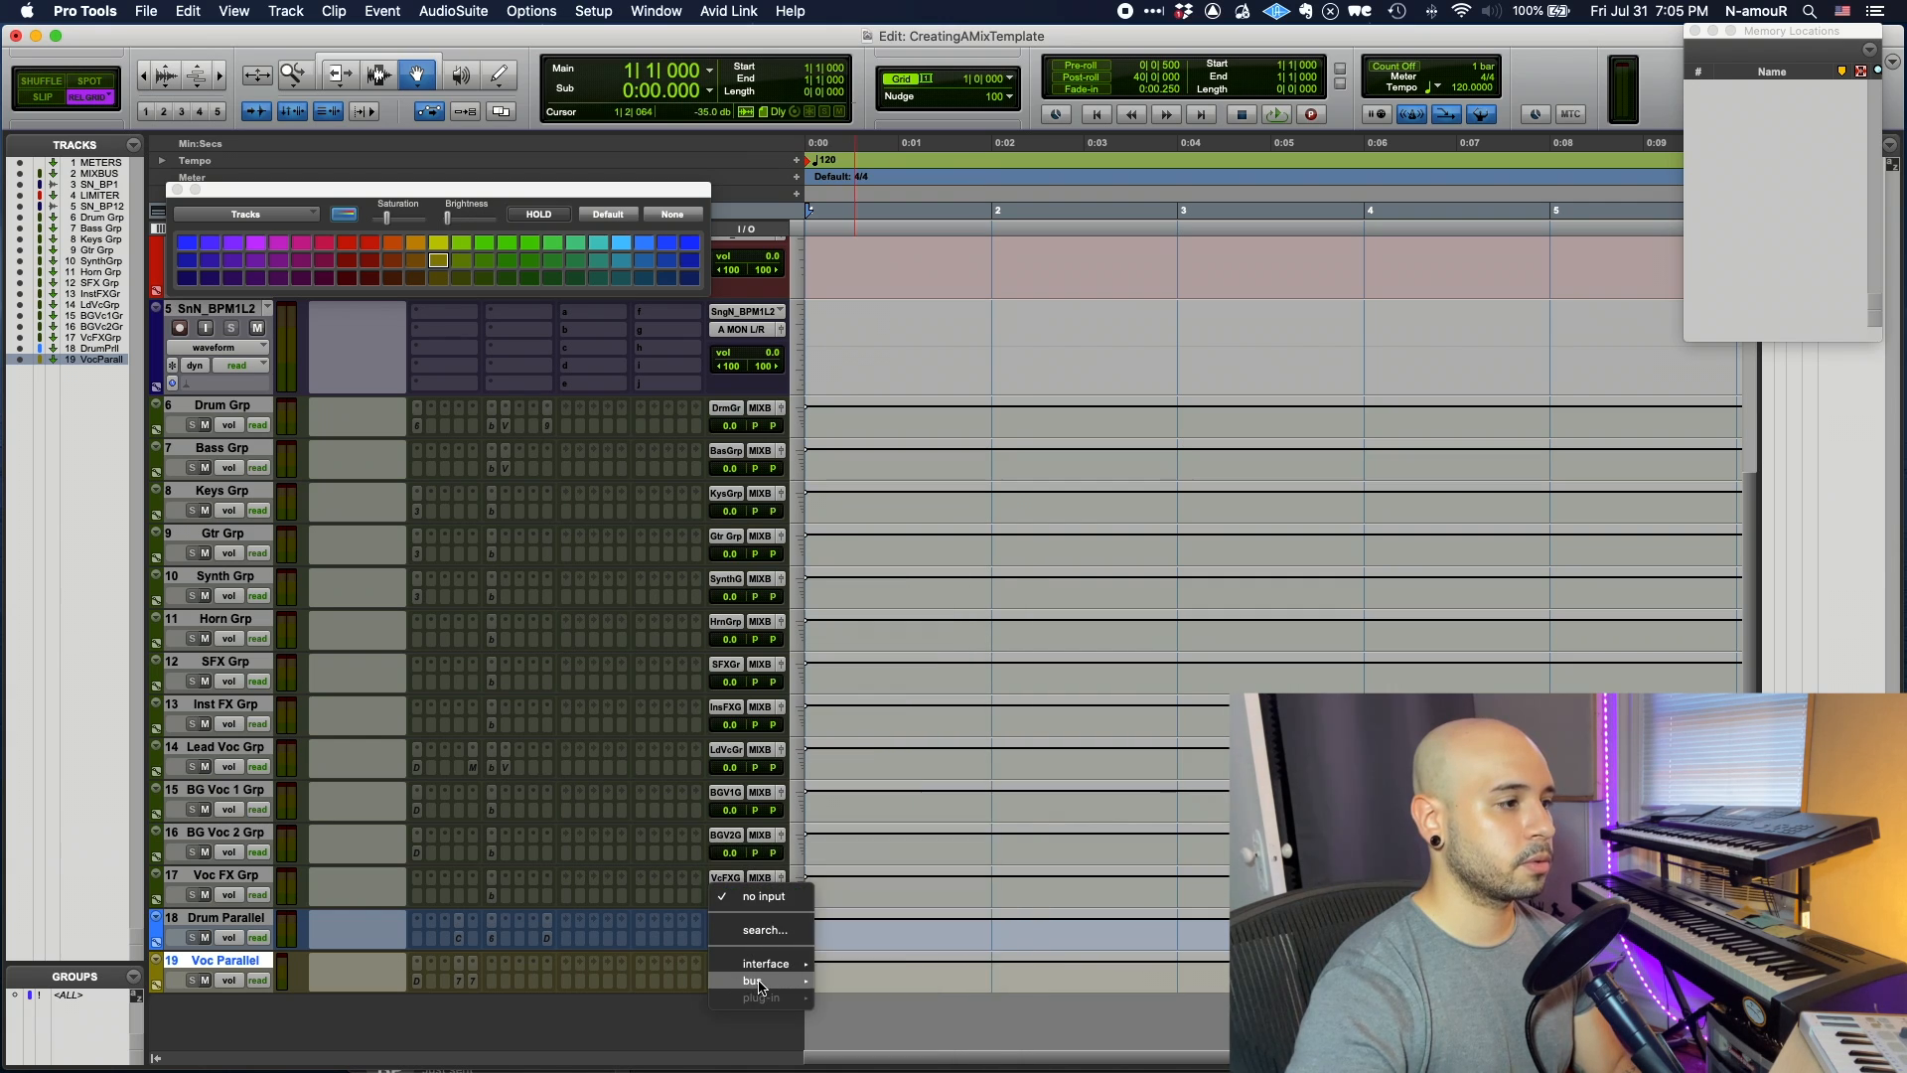
mouse_move(765, 981)
left_click(879, 1054)
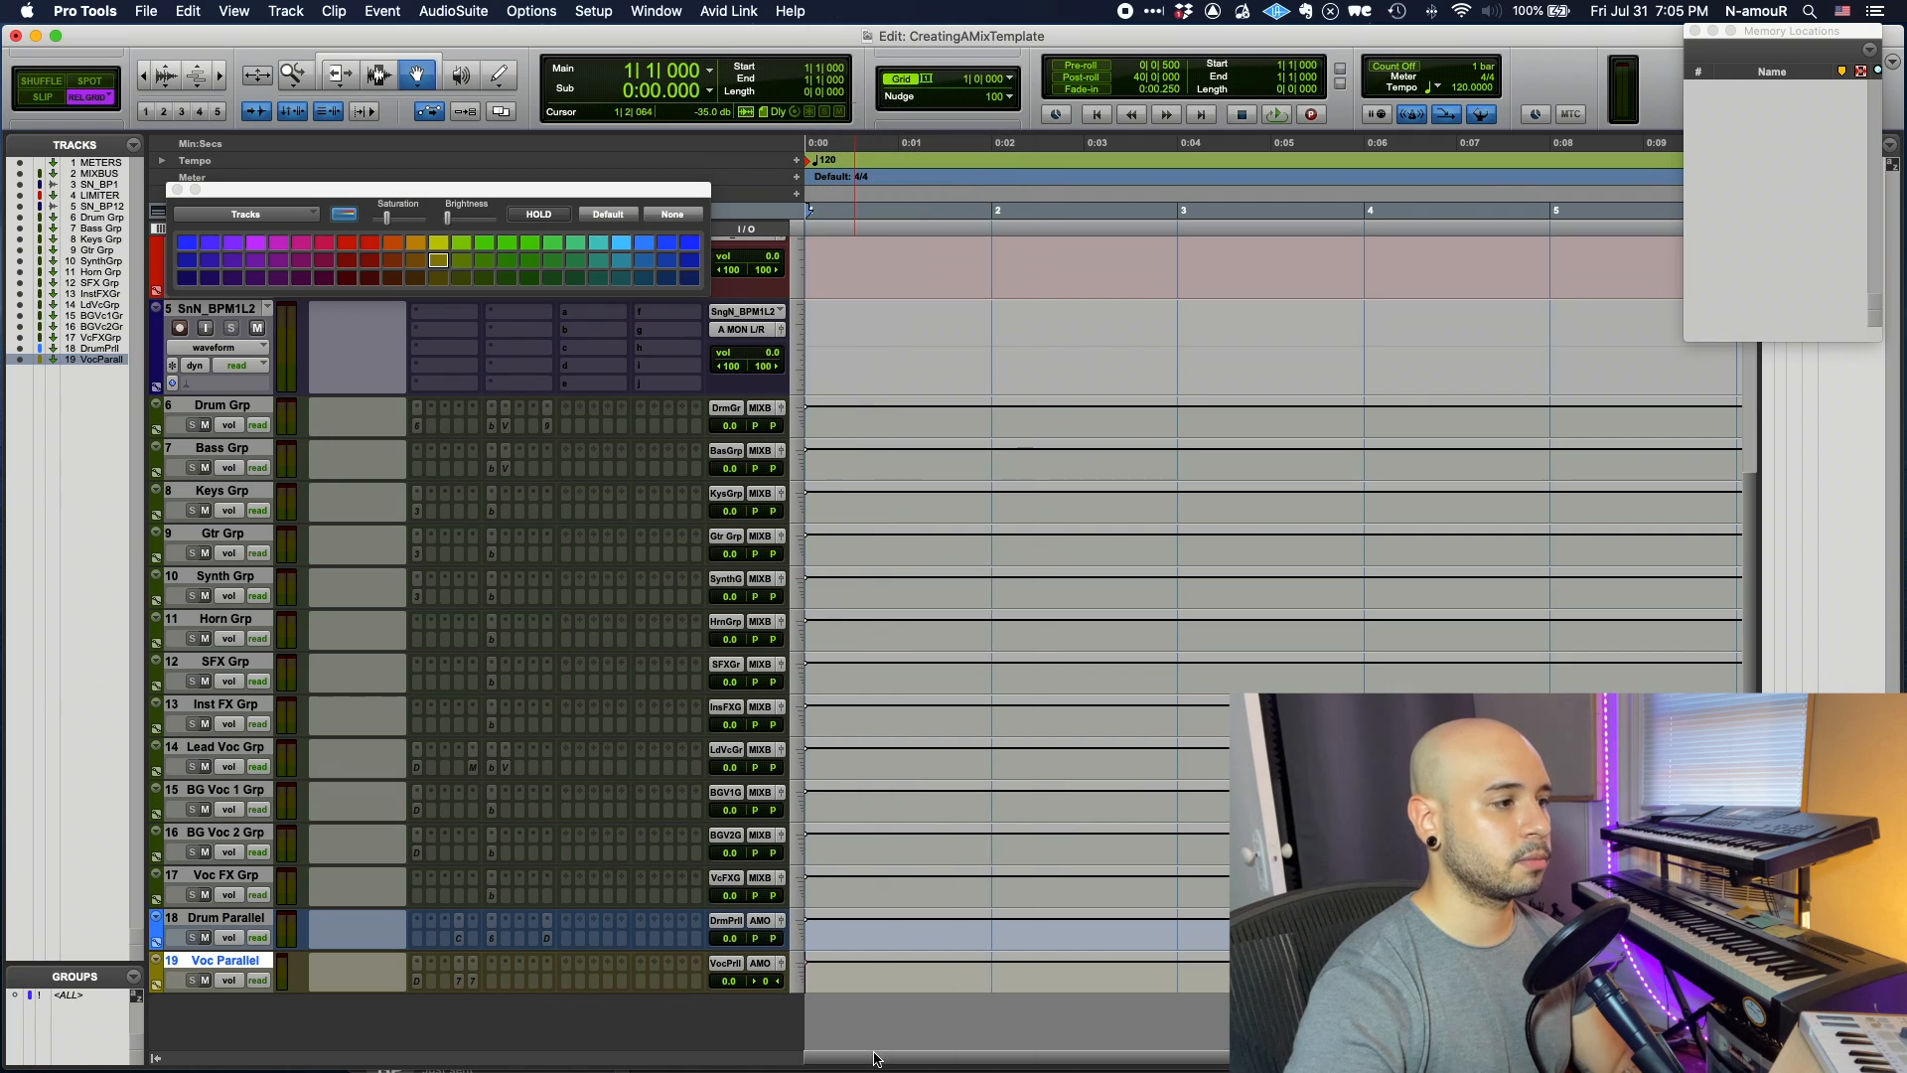
- Route Drum Parallel's output to Drum Grp and Voc Parallel's output to Lead Voc Grp
left_click(415, 915)
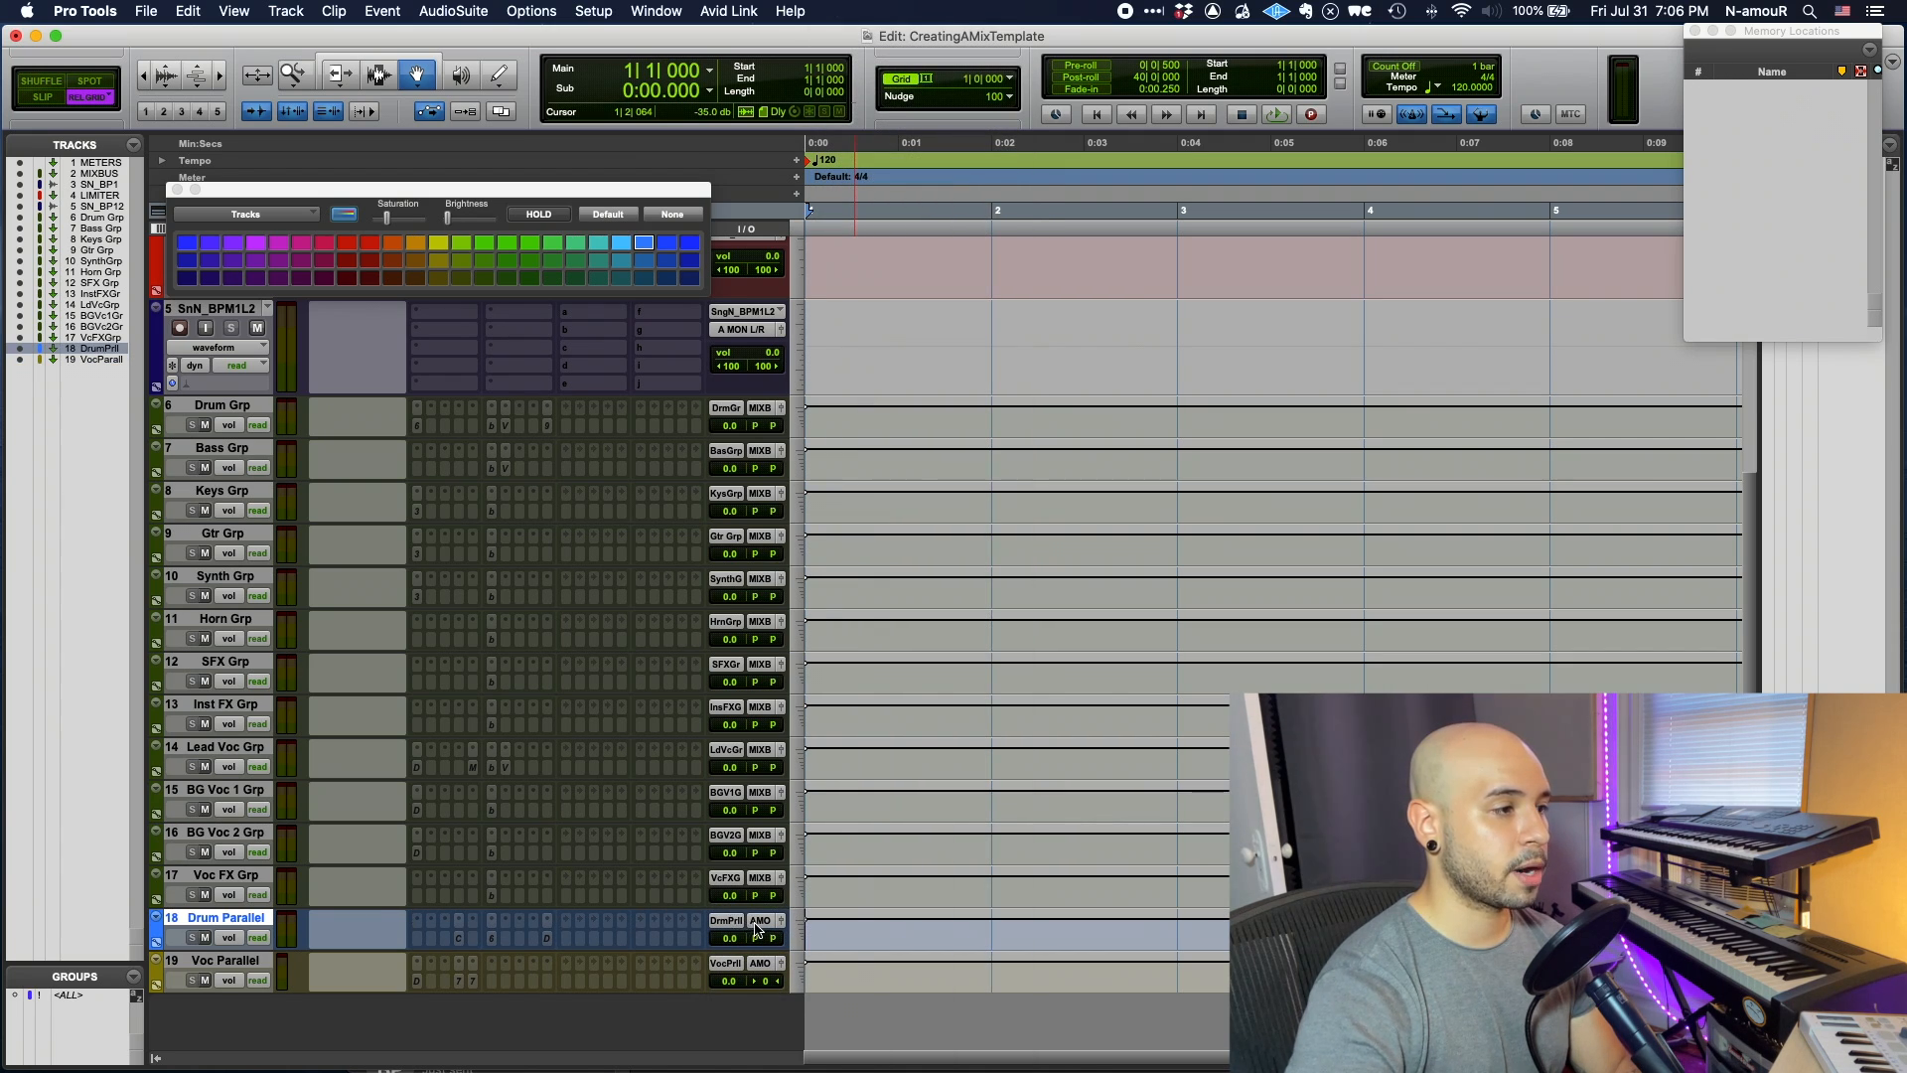
left_click(758, 924)
mouse_move(794, 972)
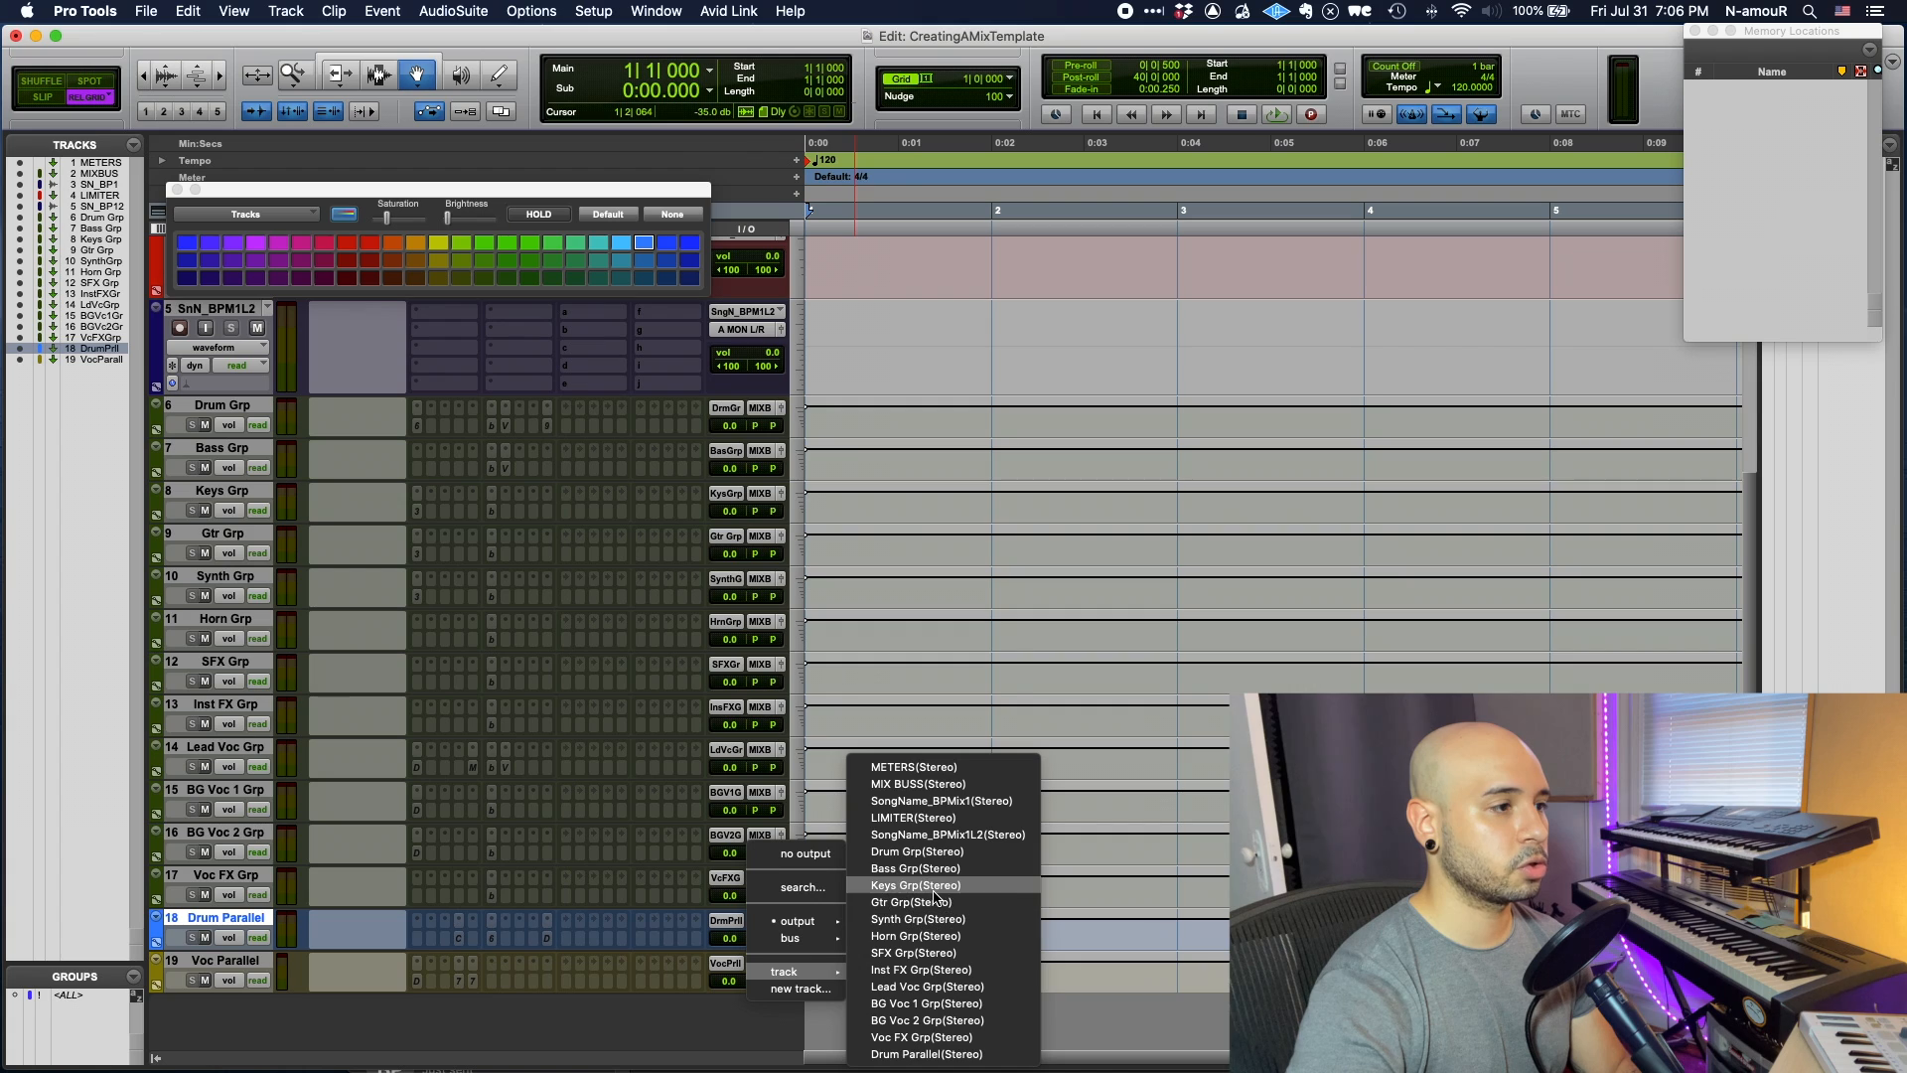
left_click(917, 851)
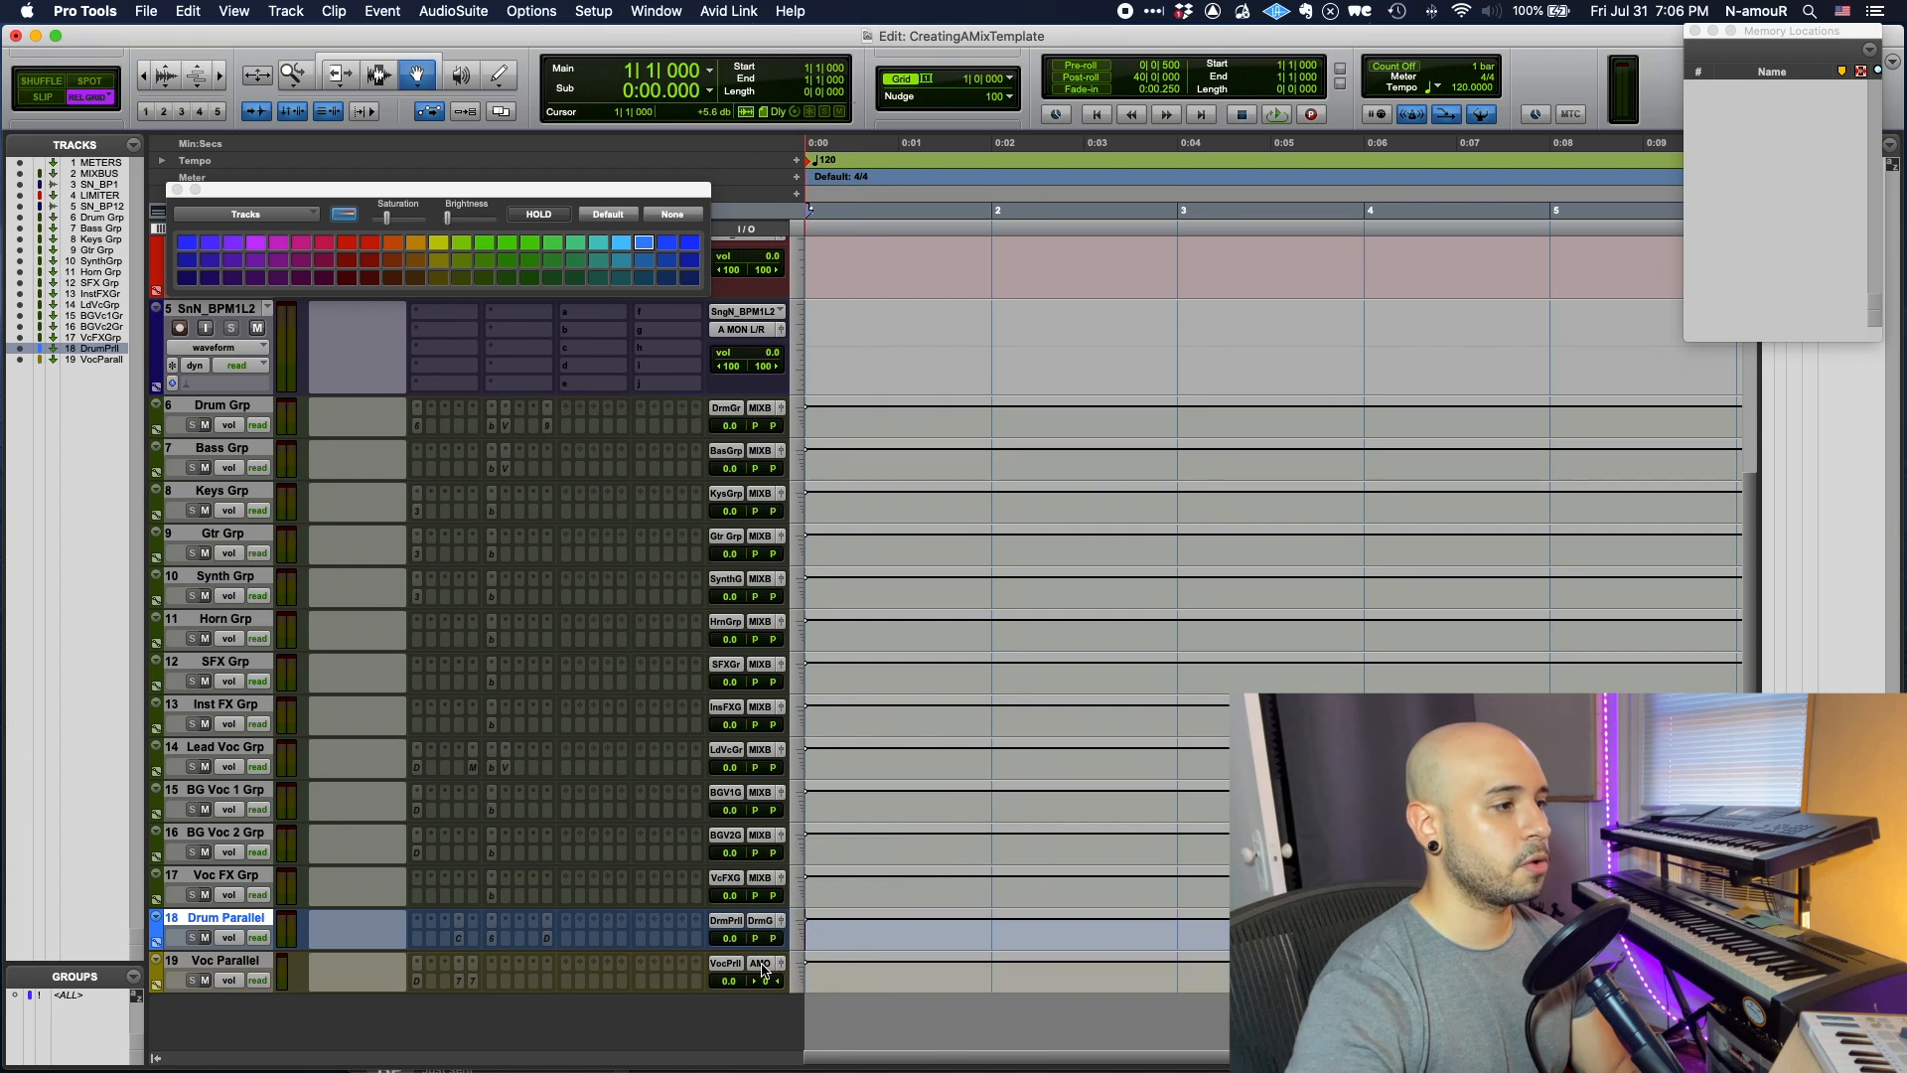
left_click(762, 970)
mouse_move(814, 1017)
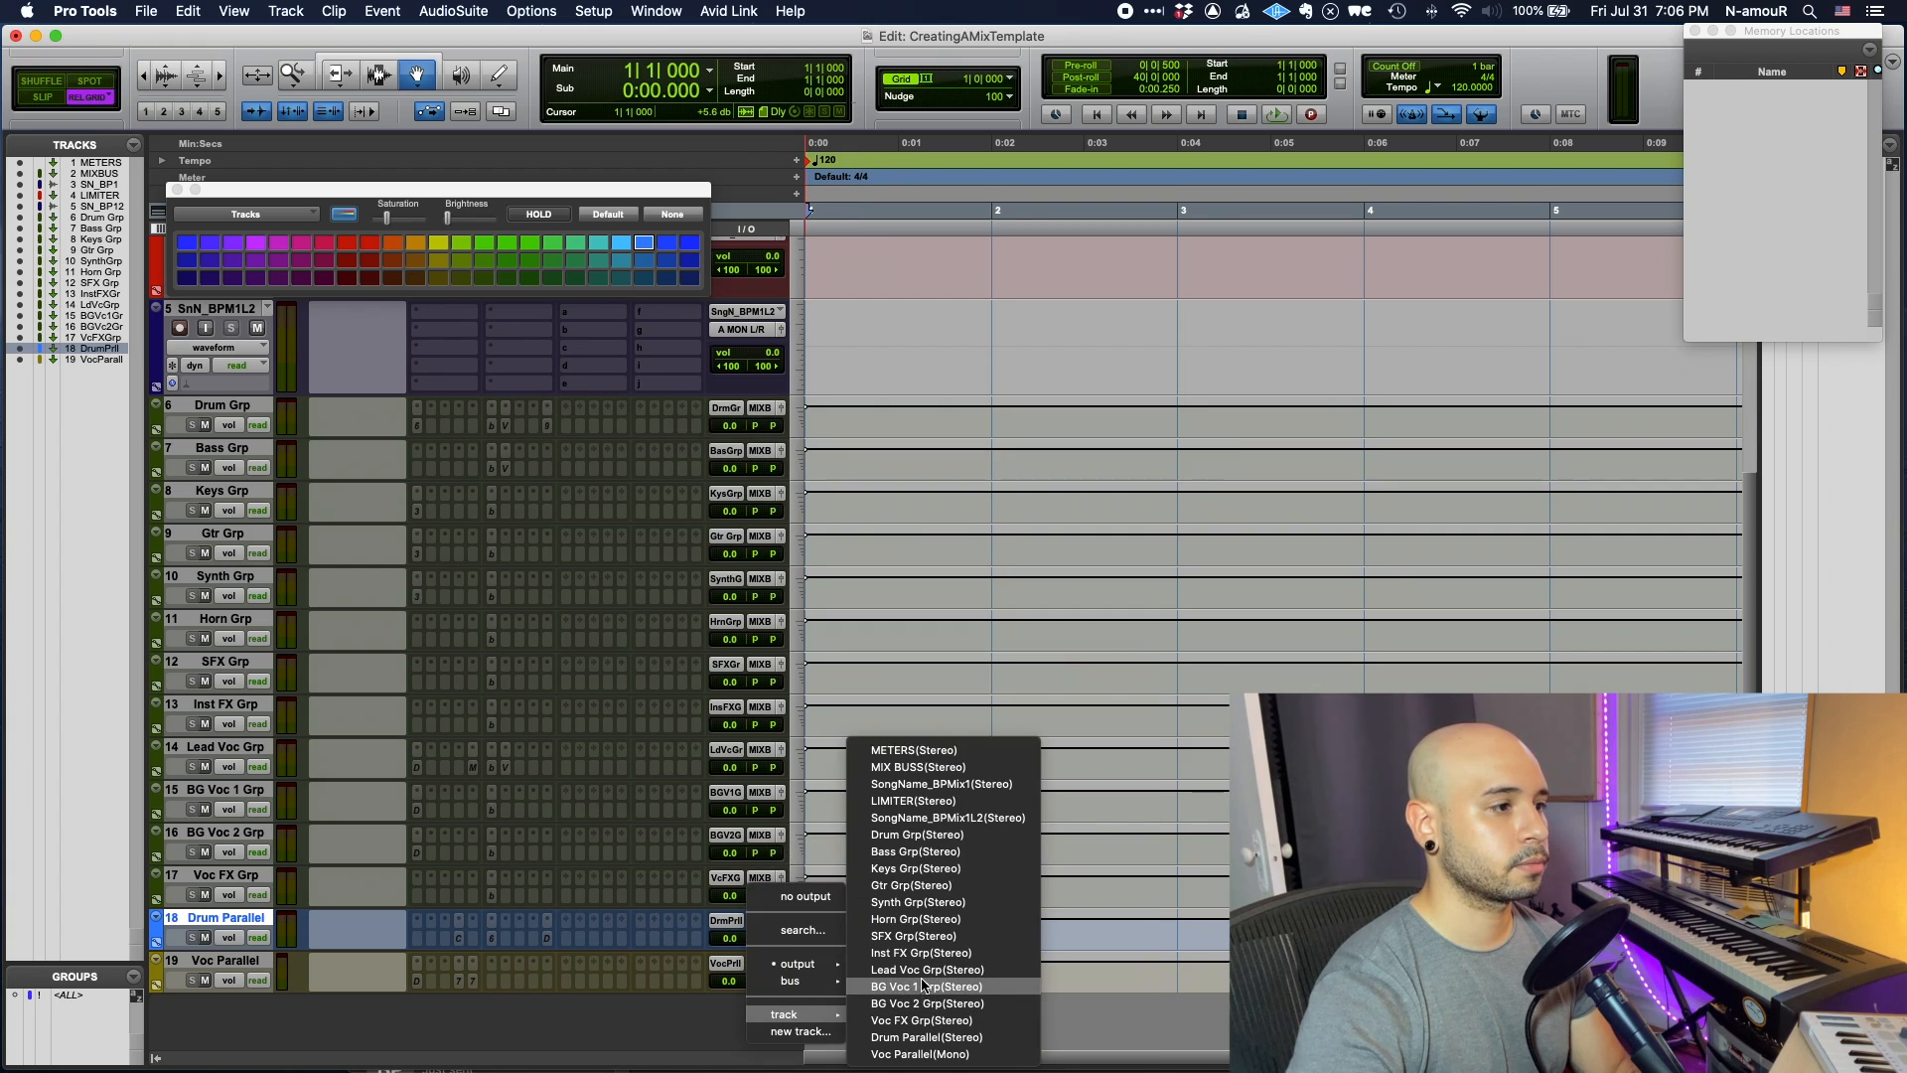
left_click(927, 970)
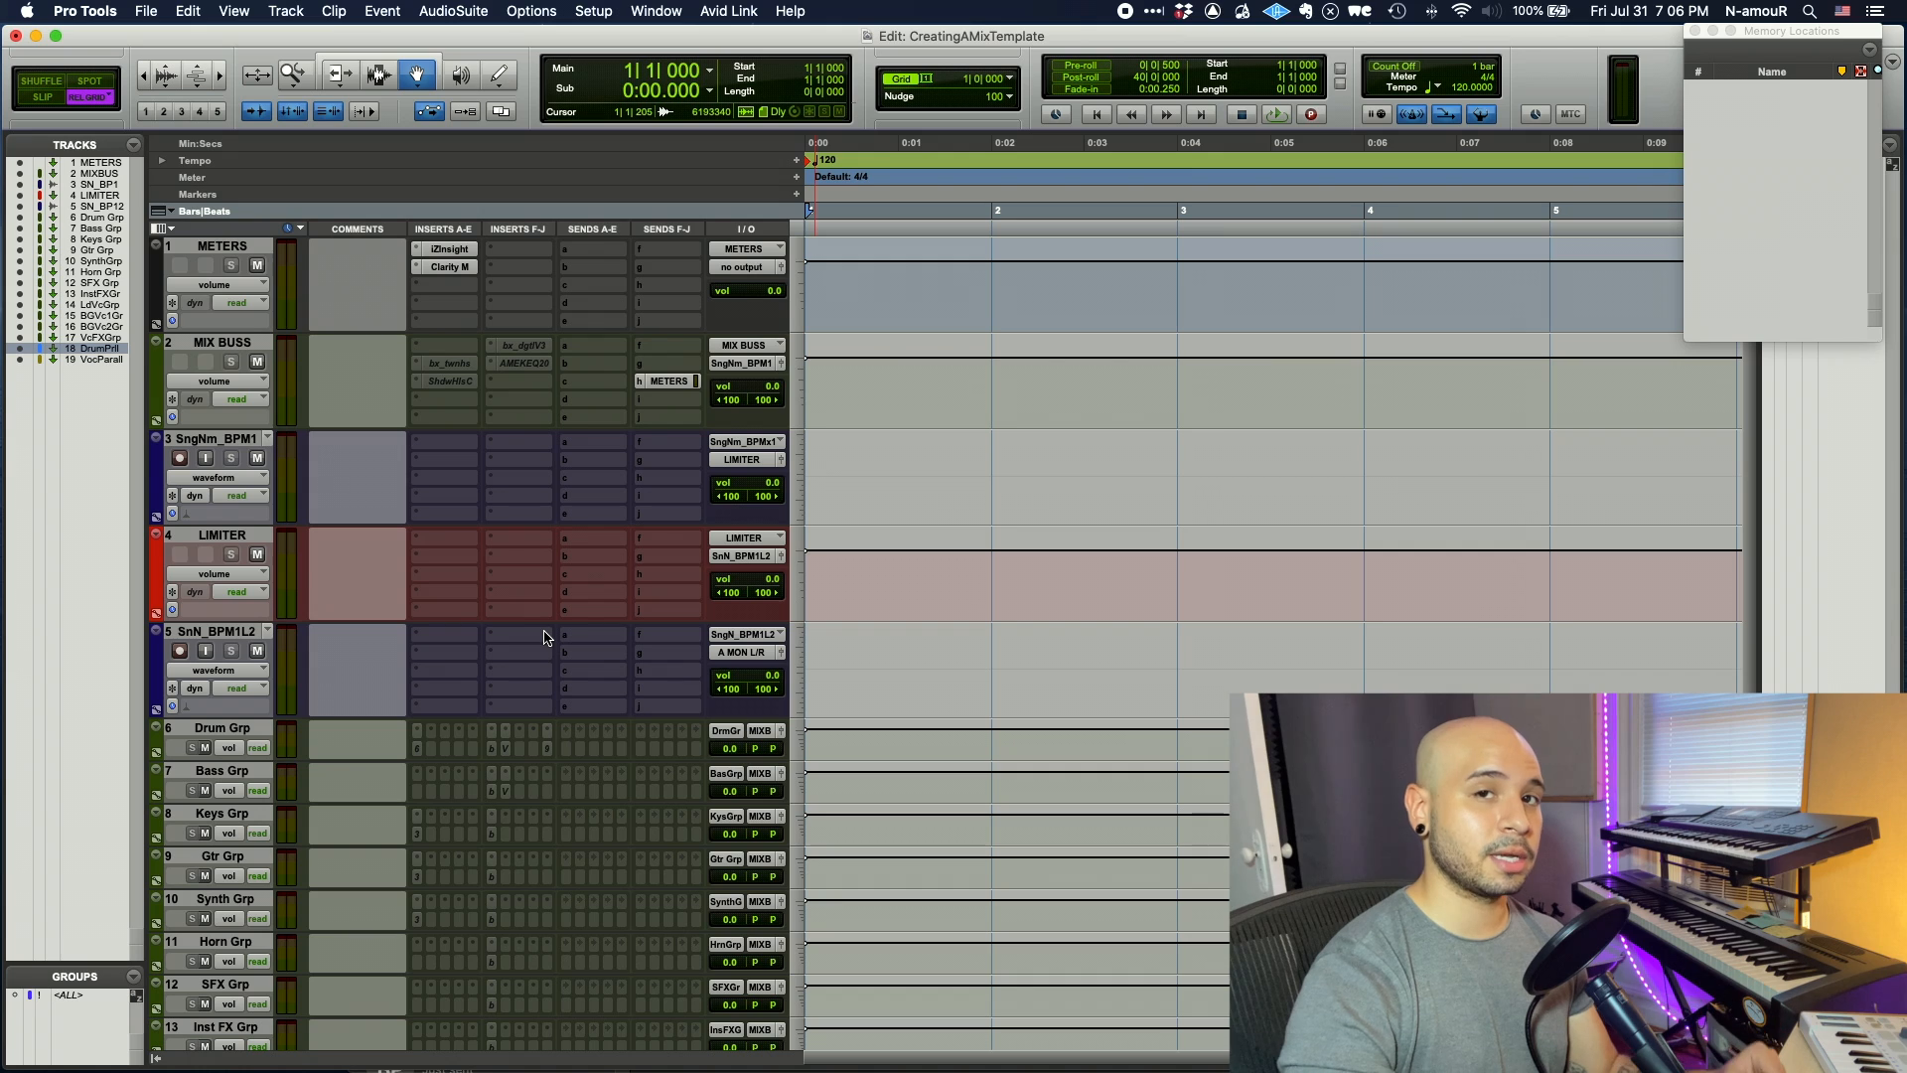
scroll(513, 734, "down", 5)
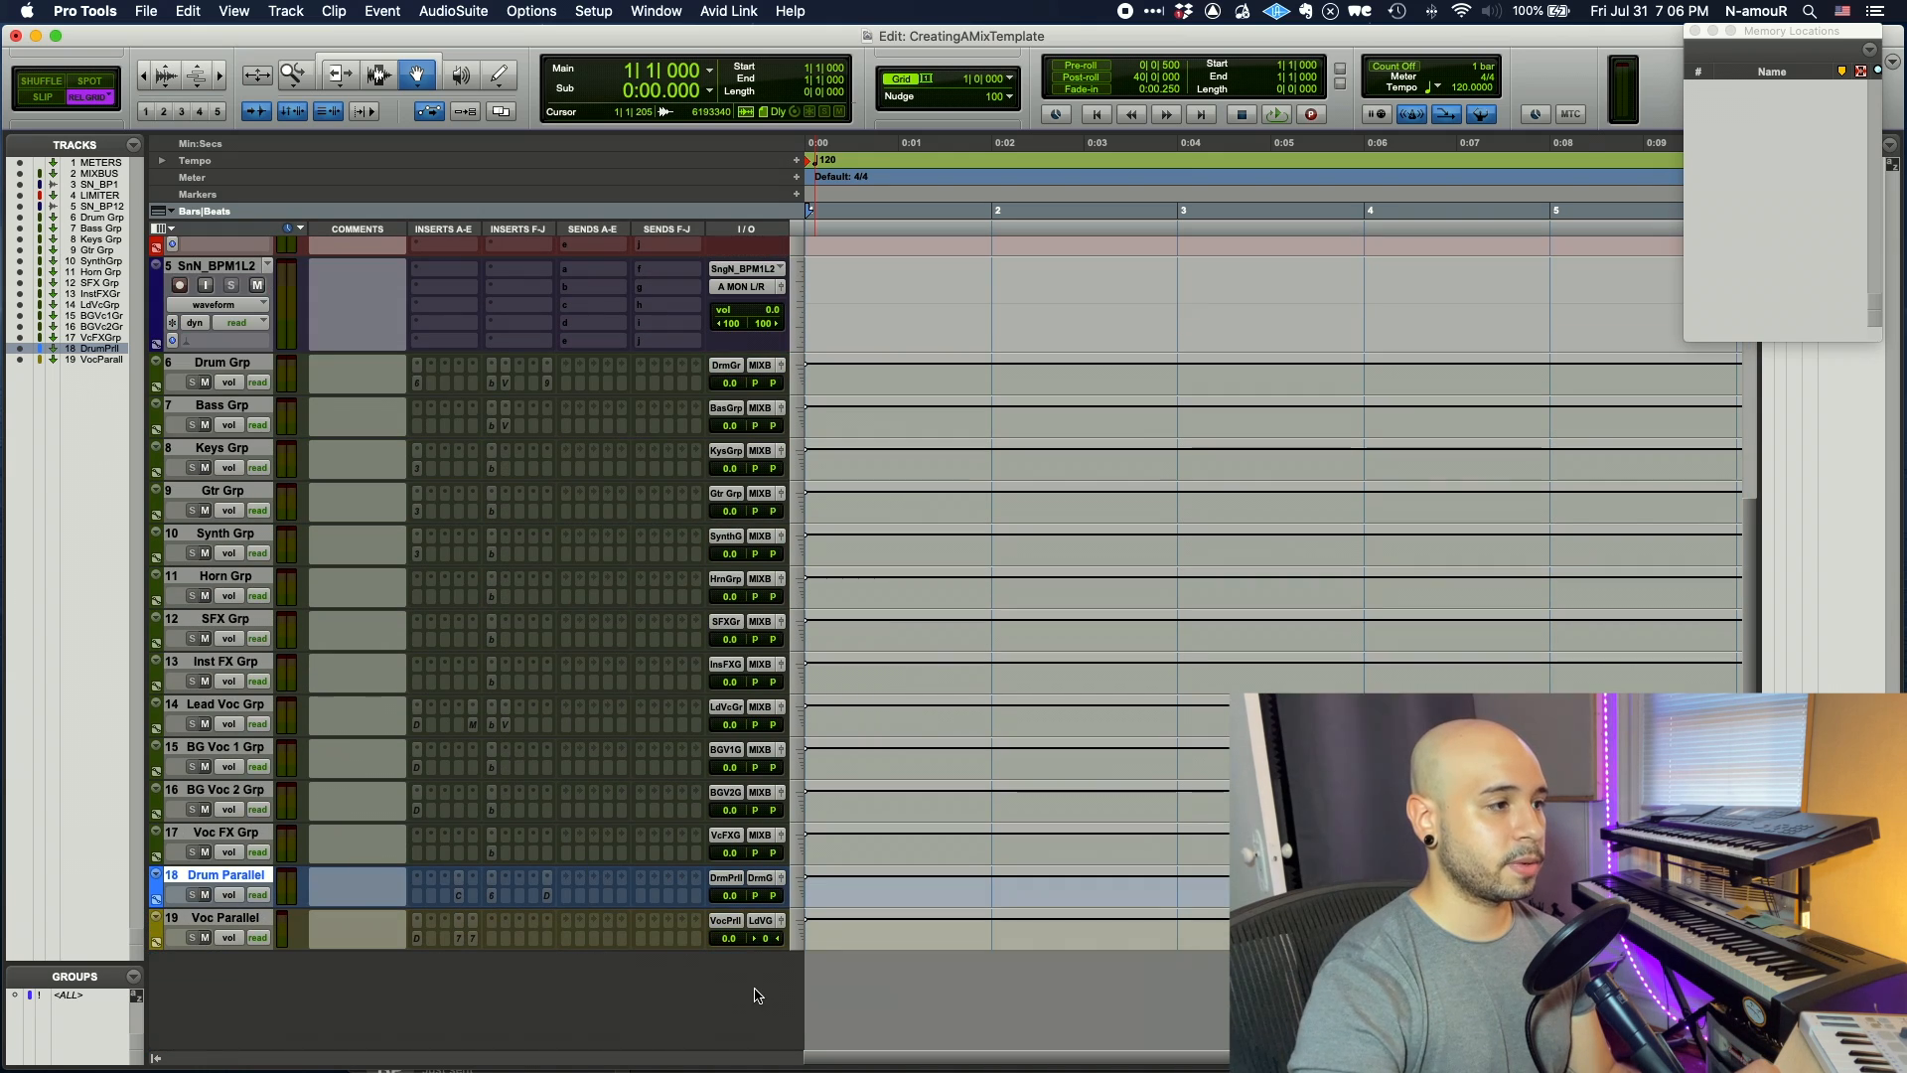
scroll(375, 693, "up", 2)
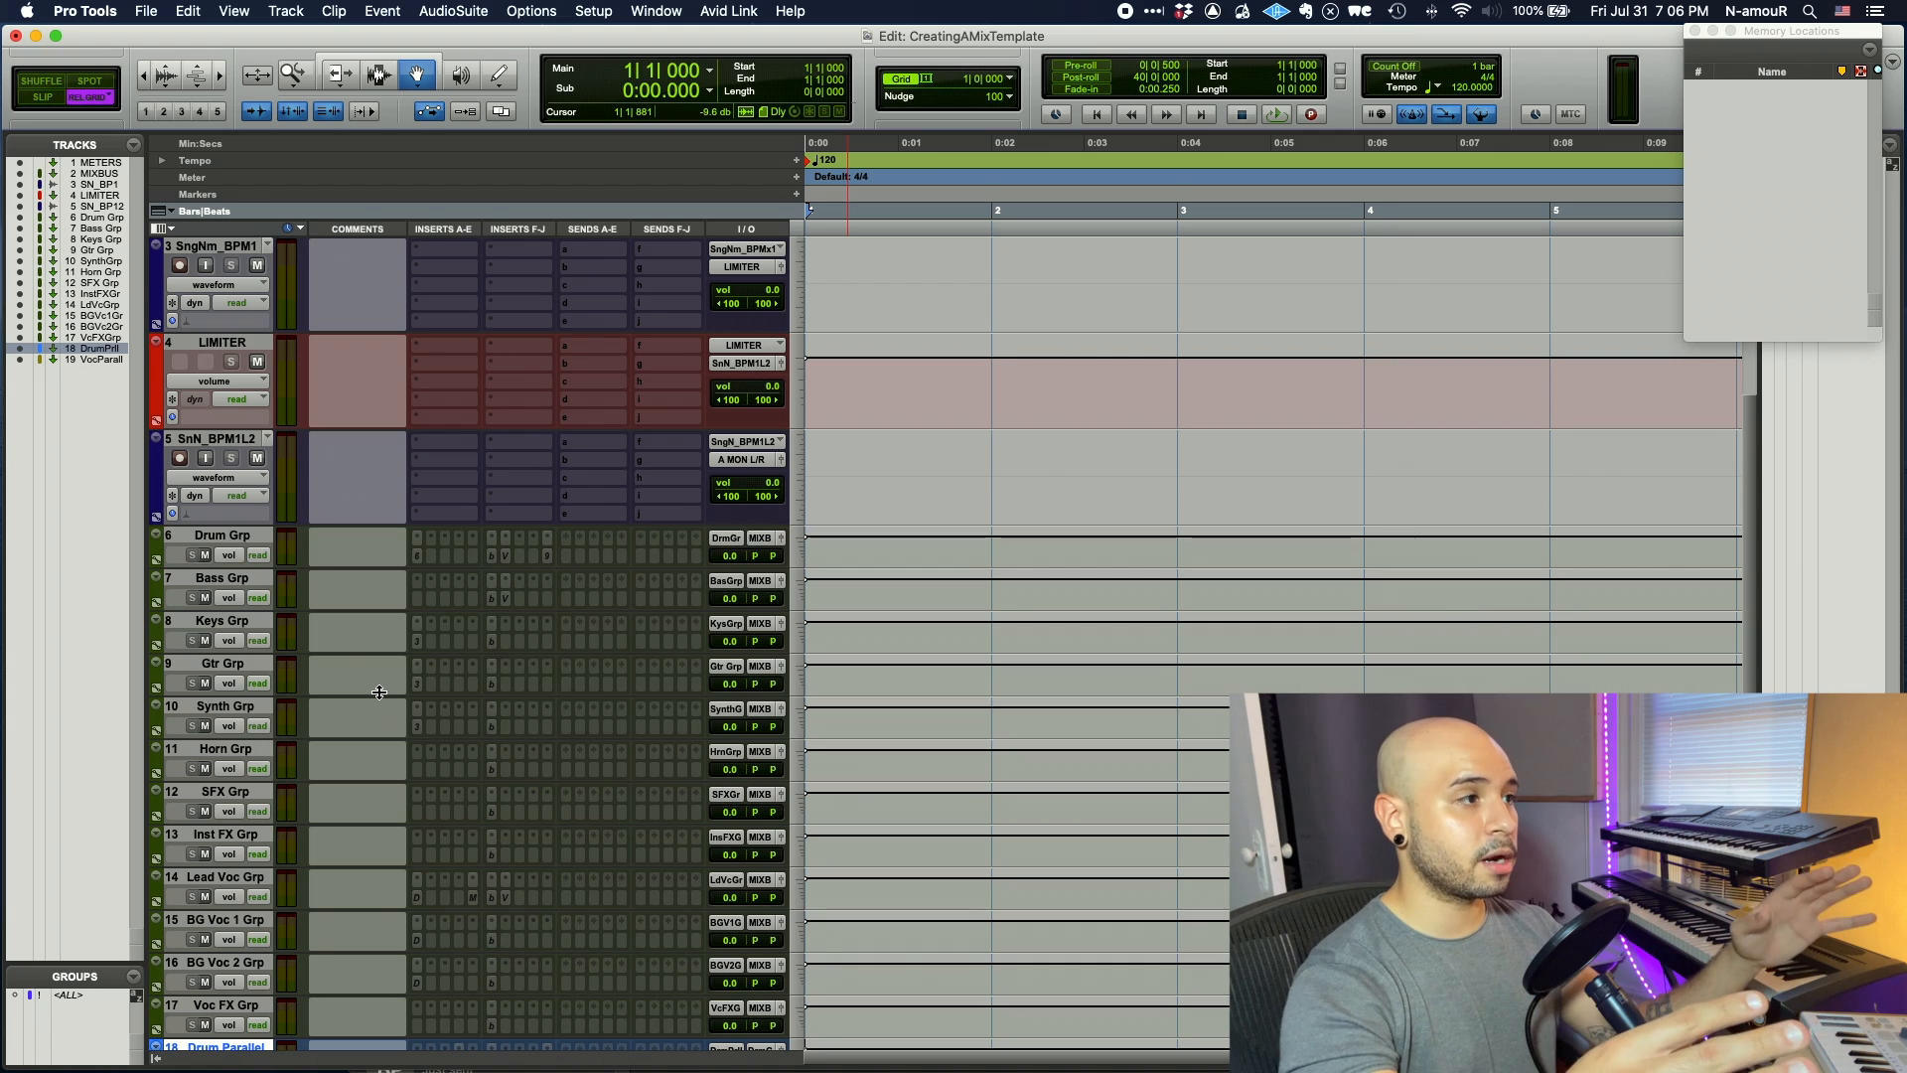
scroll(437, 586, "up", 2)
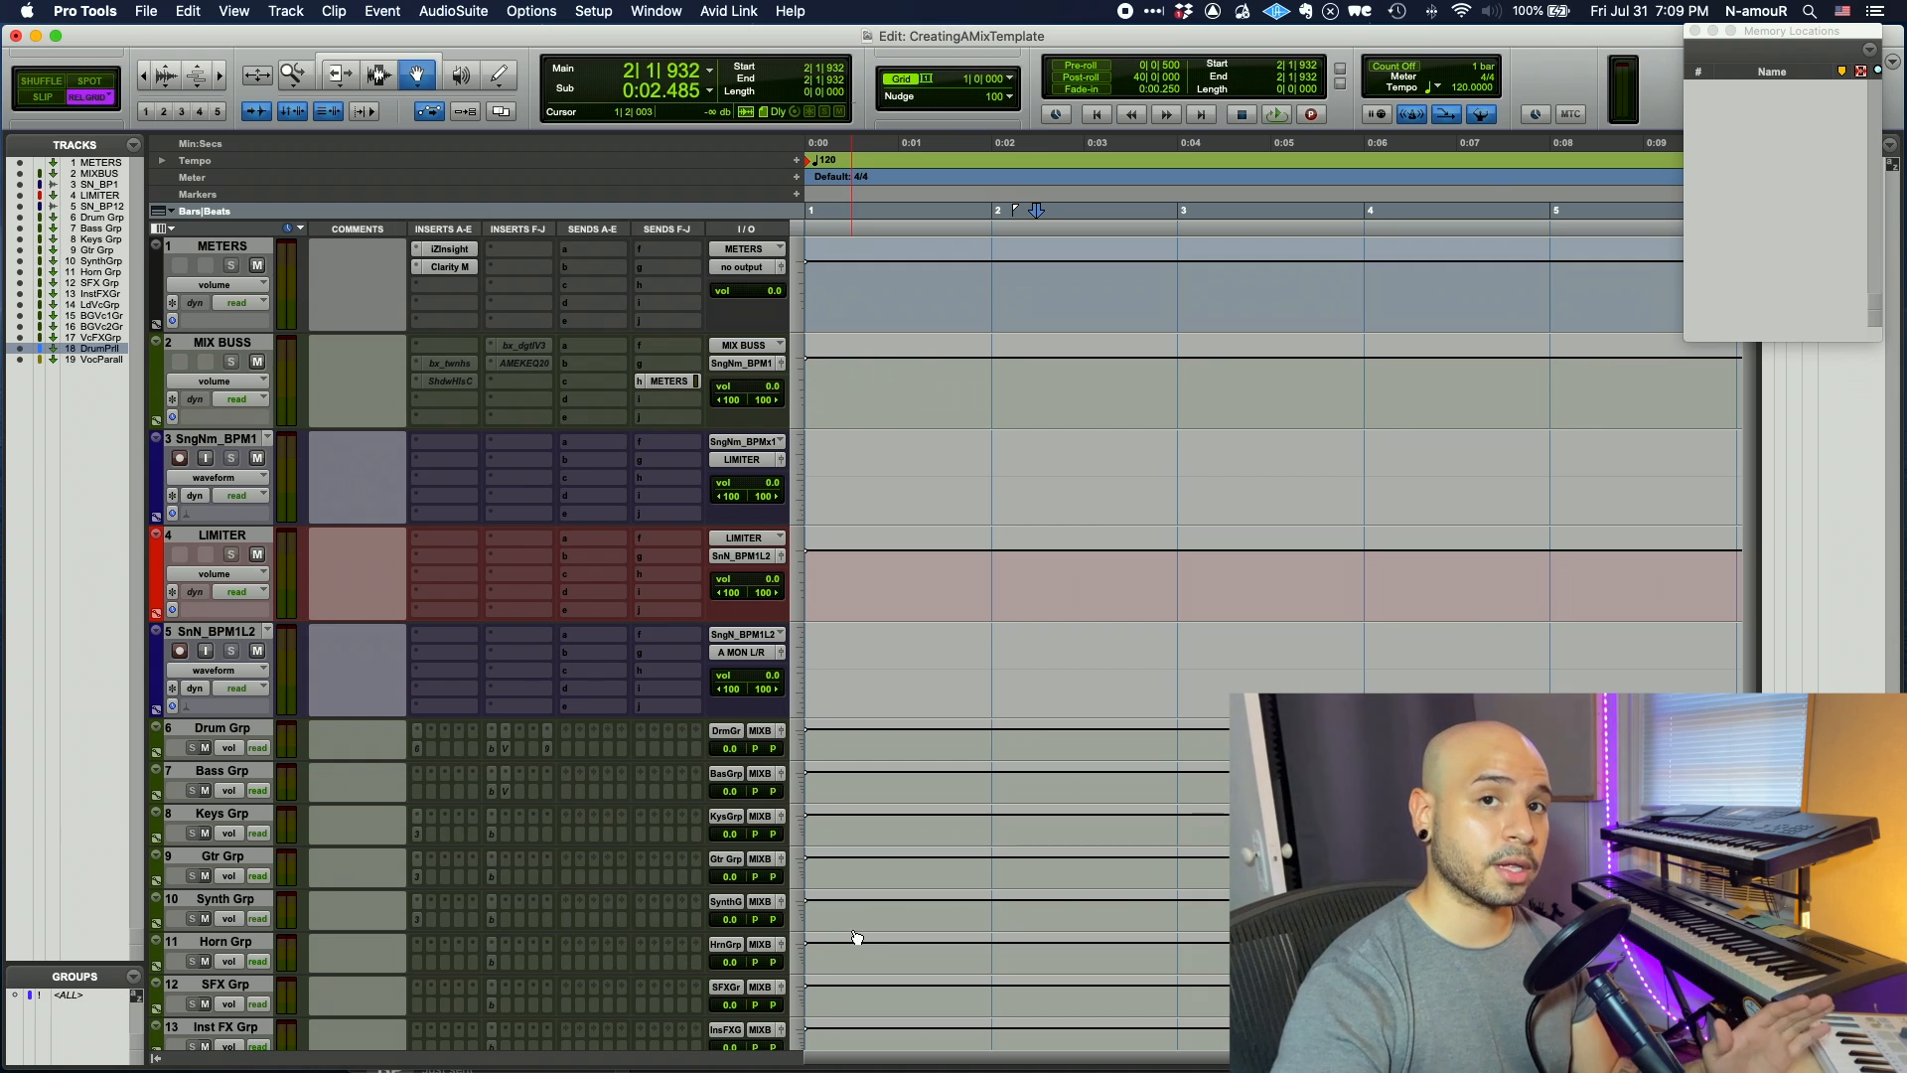
- Save a session copy as BP_MixTemplate_July2020 in a new BP_MixTemplates folder
left_click(147, 12)
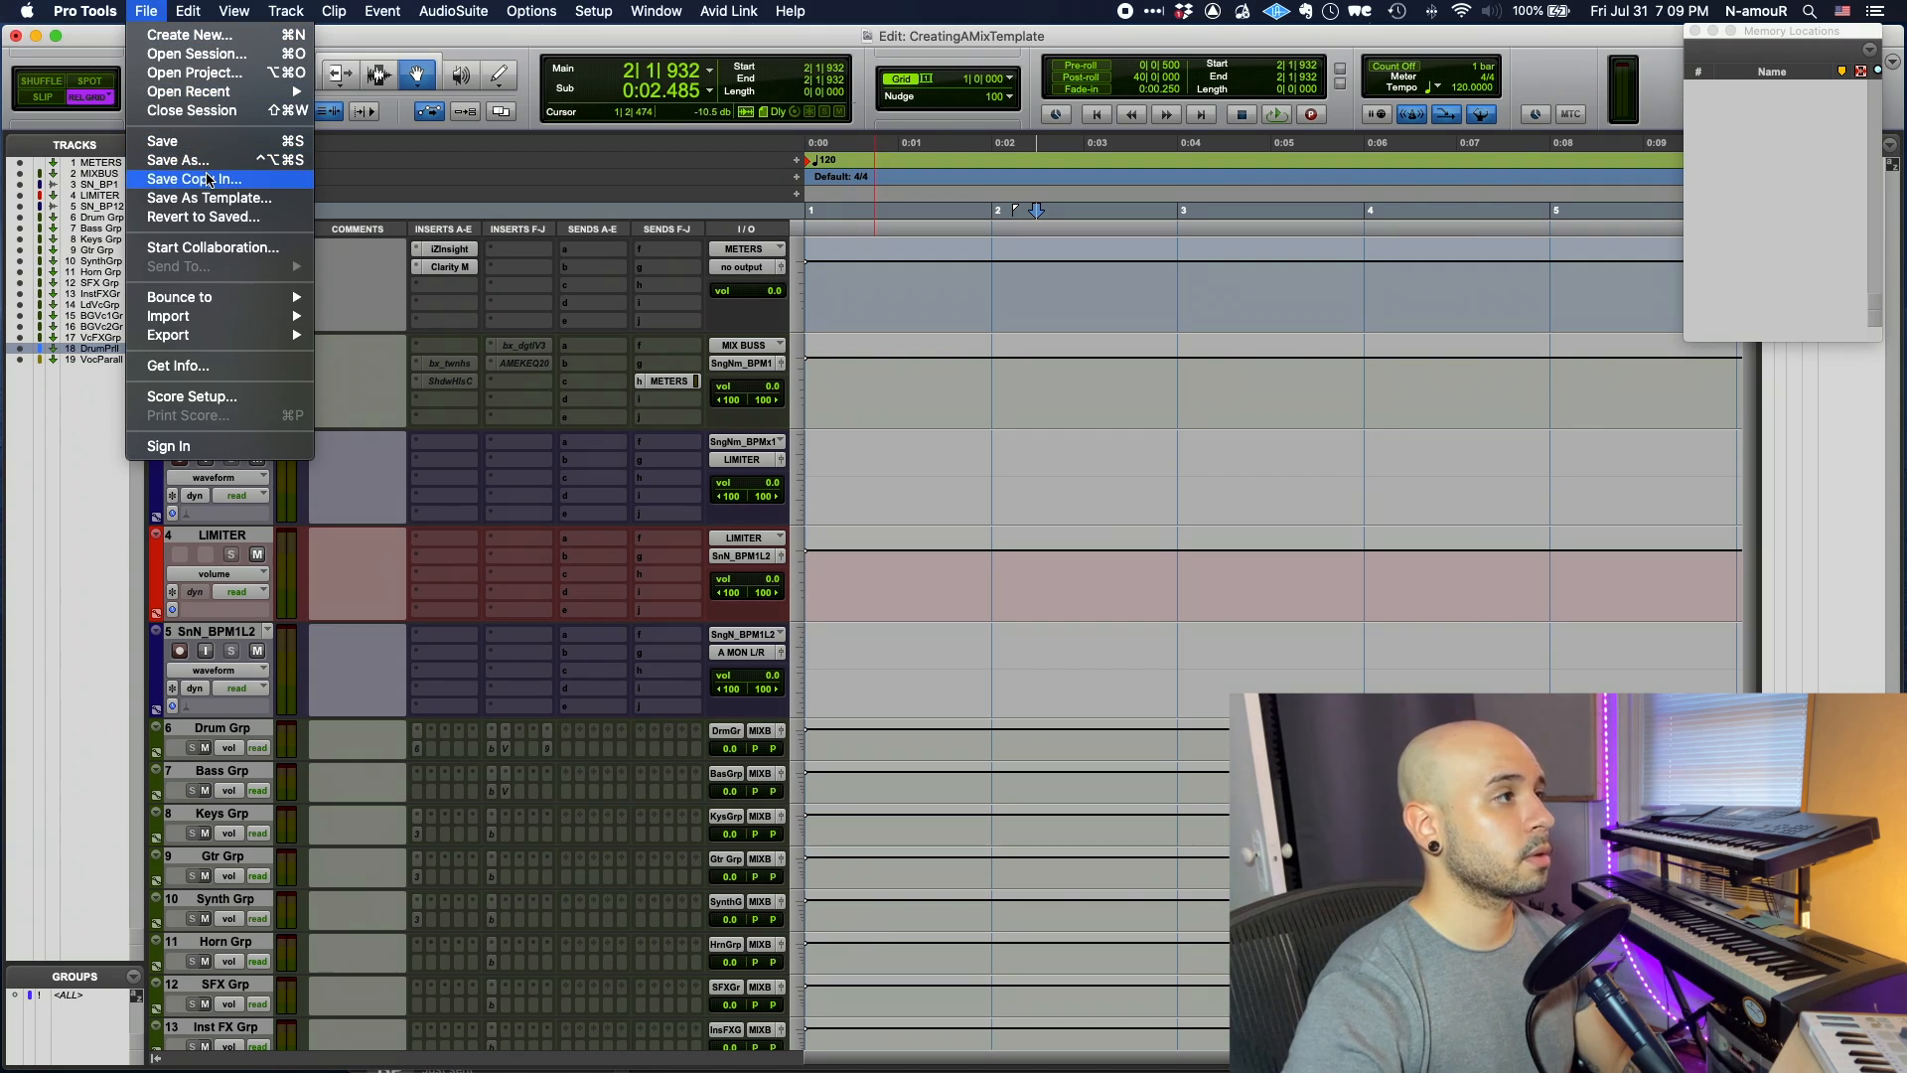
left_click(208, 179)
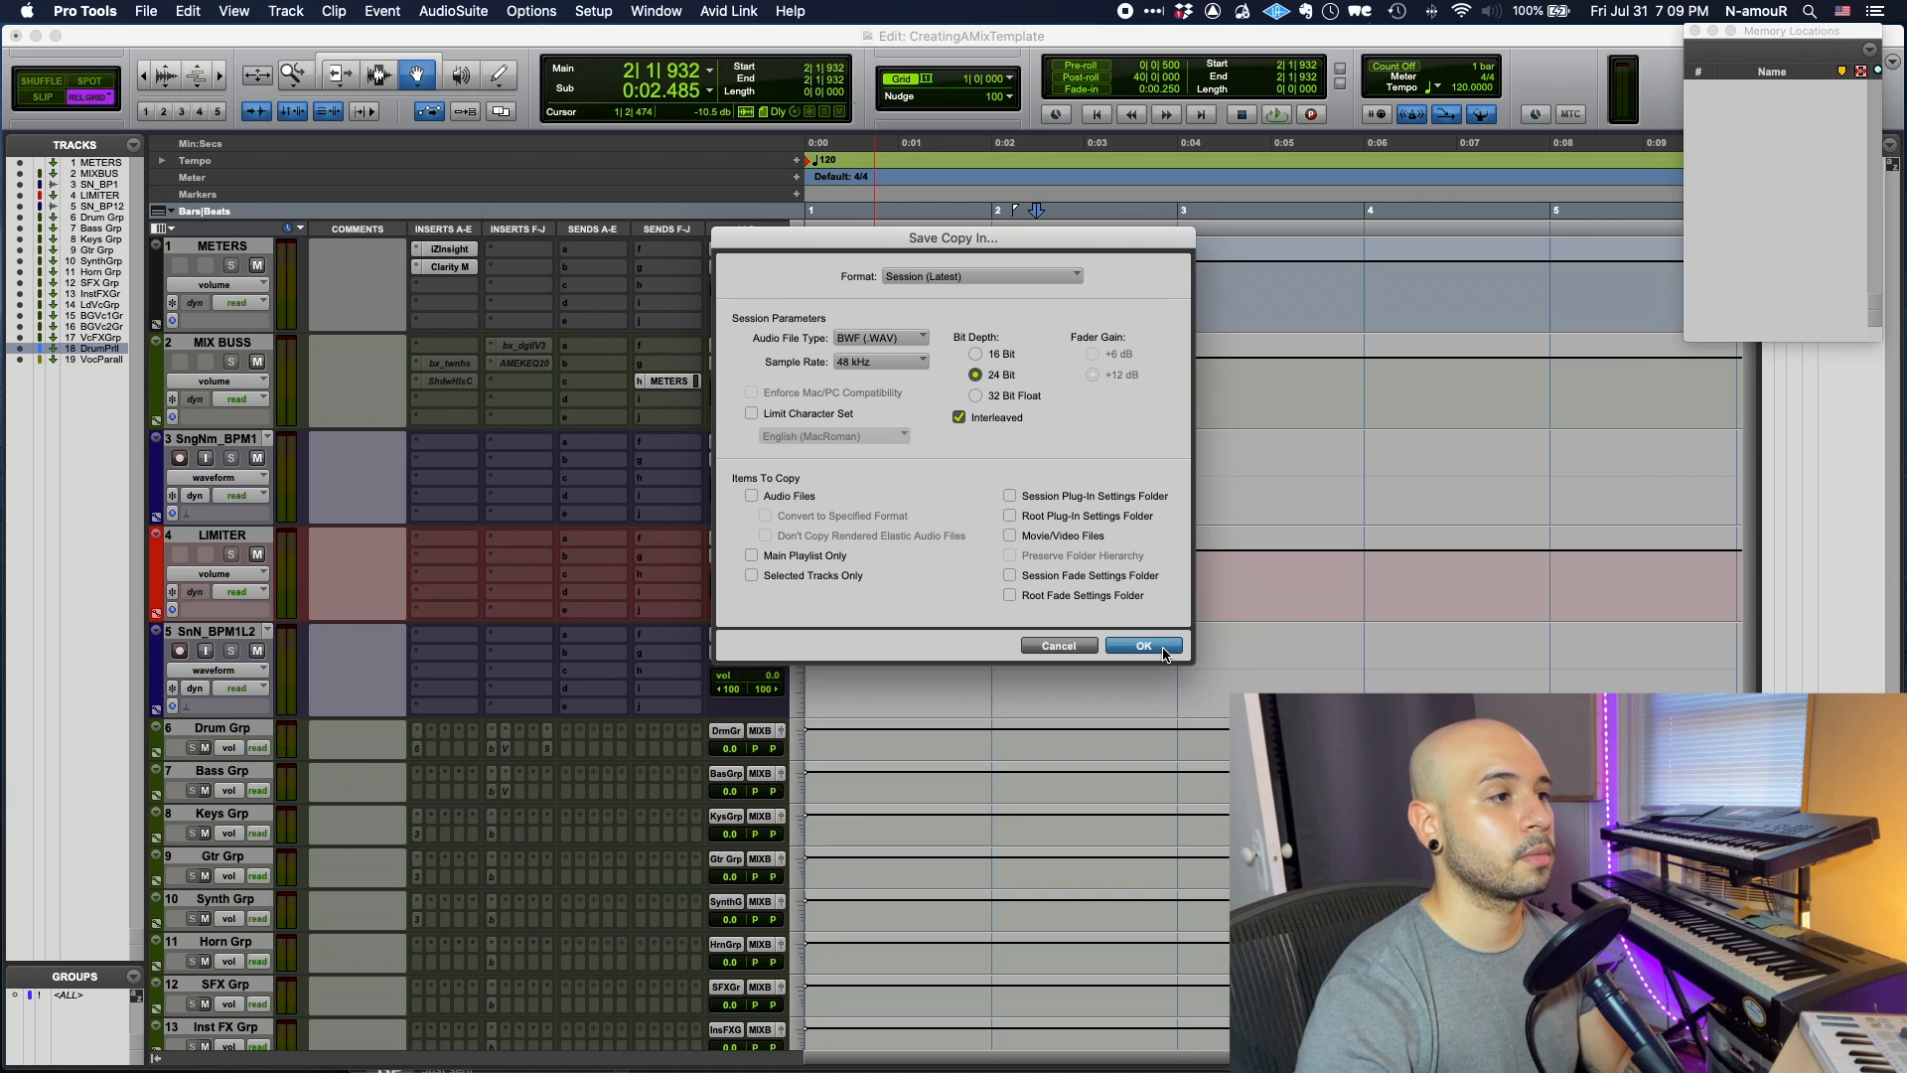
left_click(1143, 646)
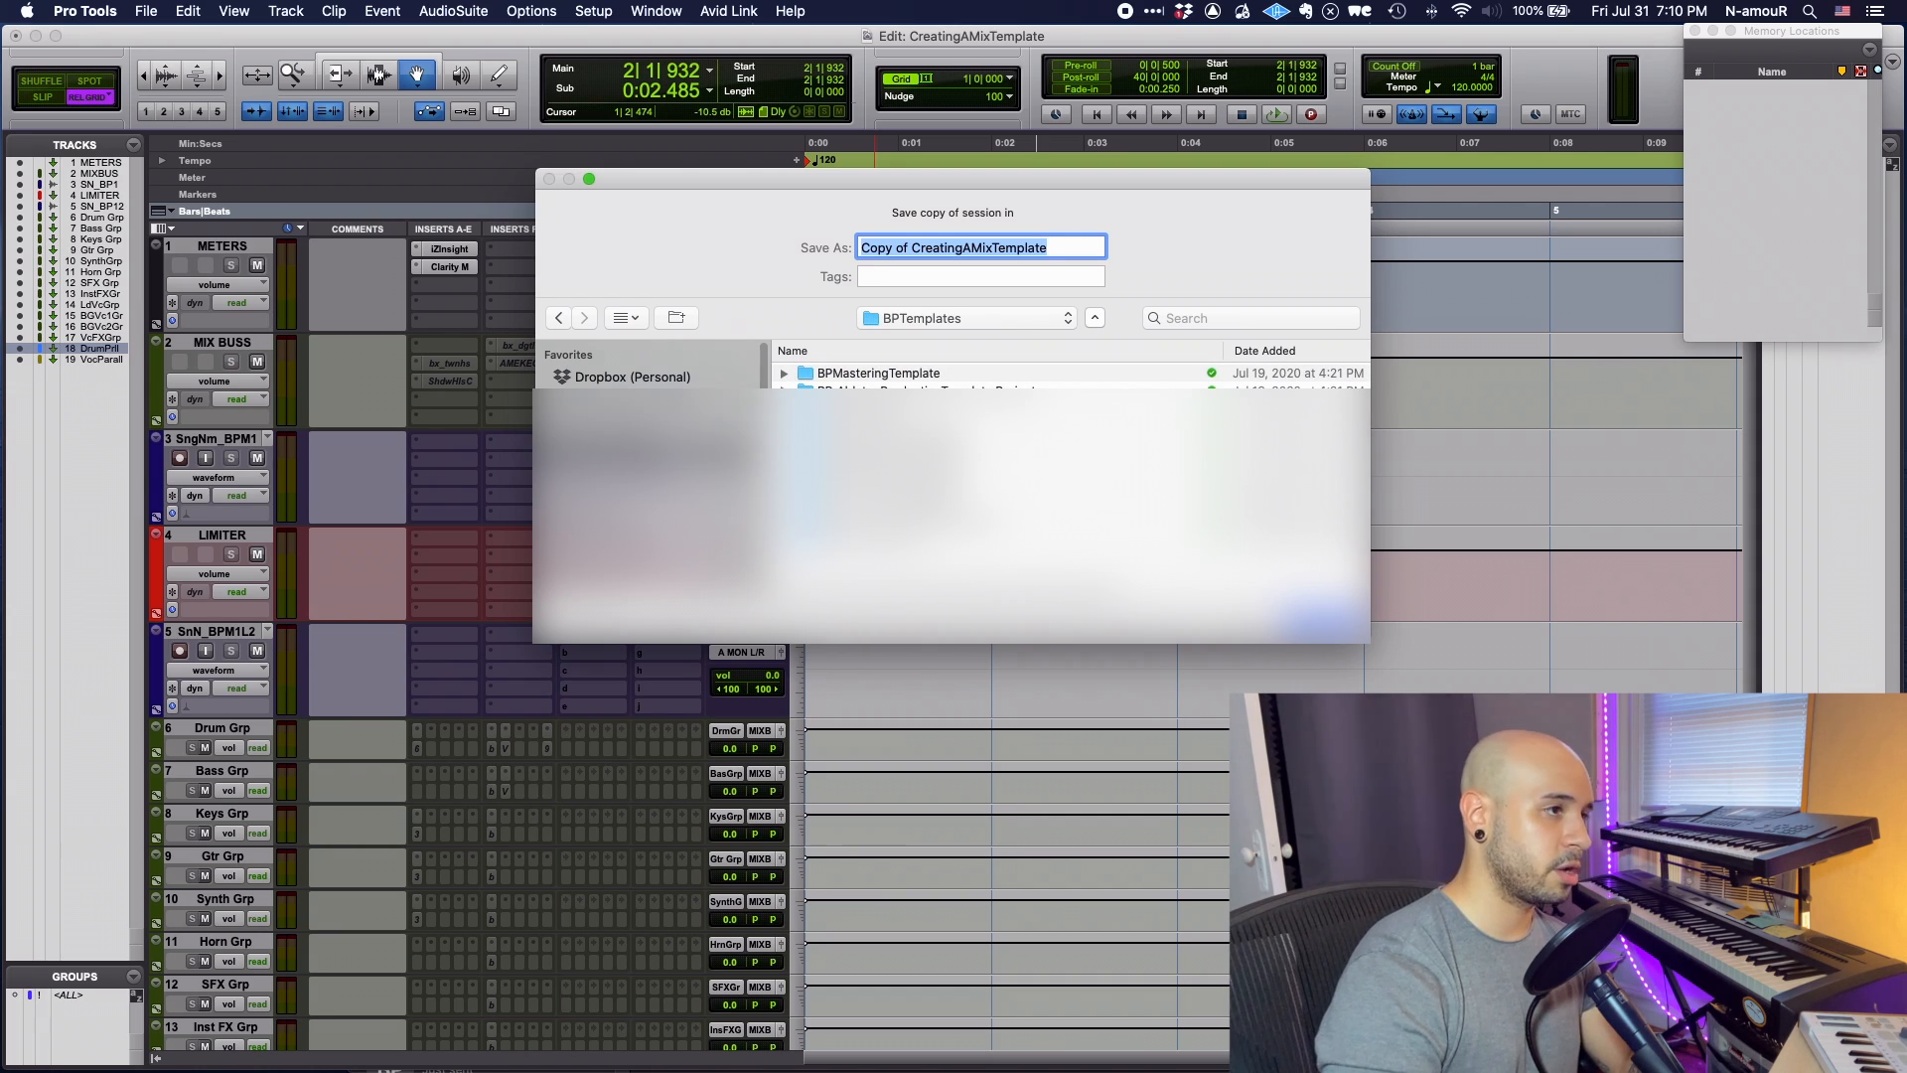
key("super+shift+n")
type("BP_")
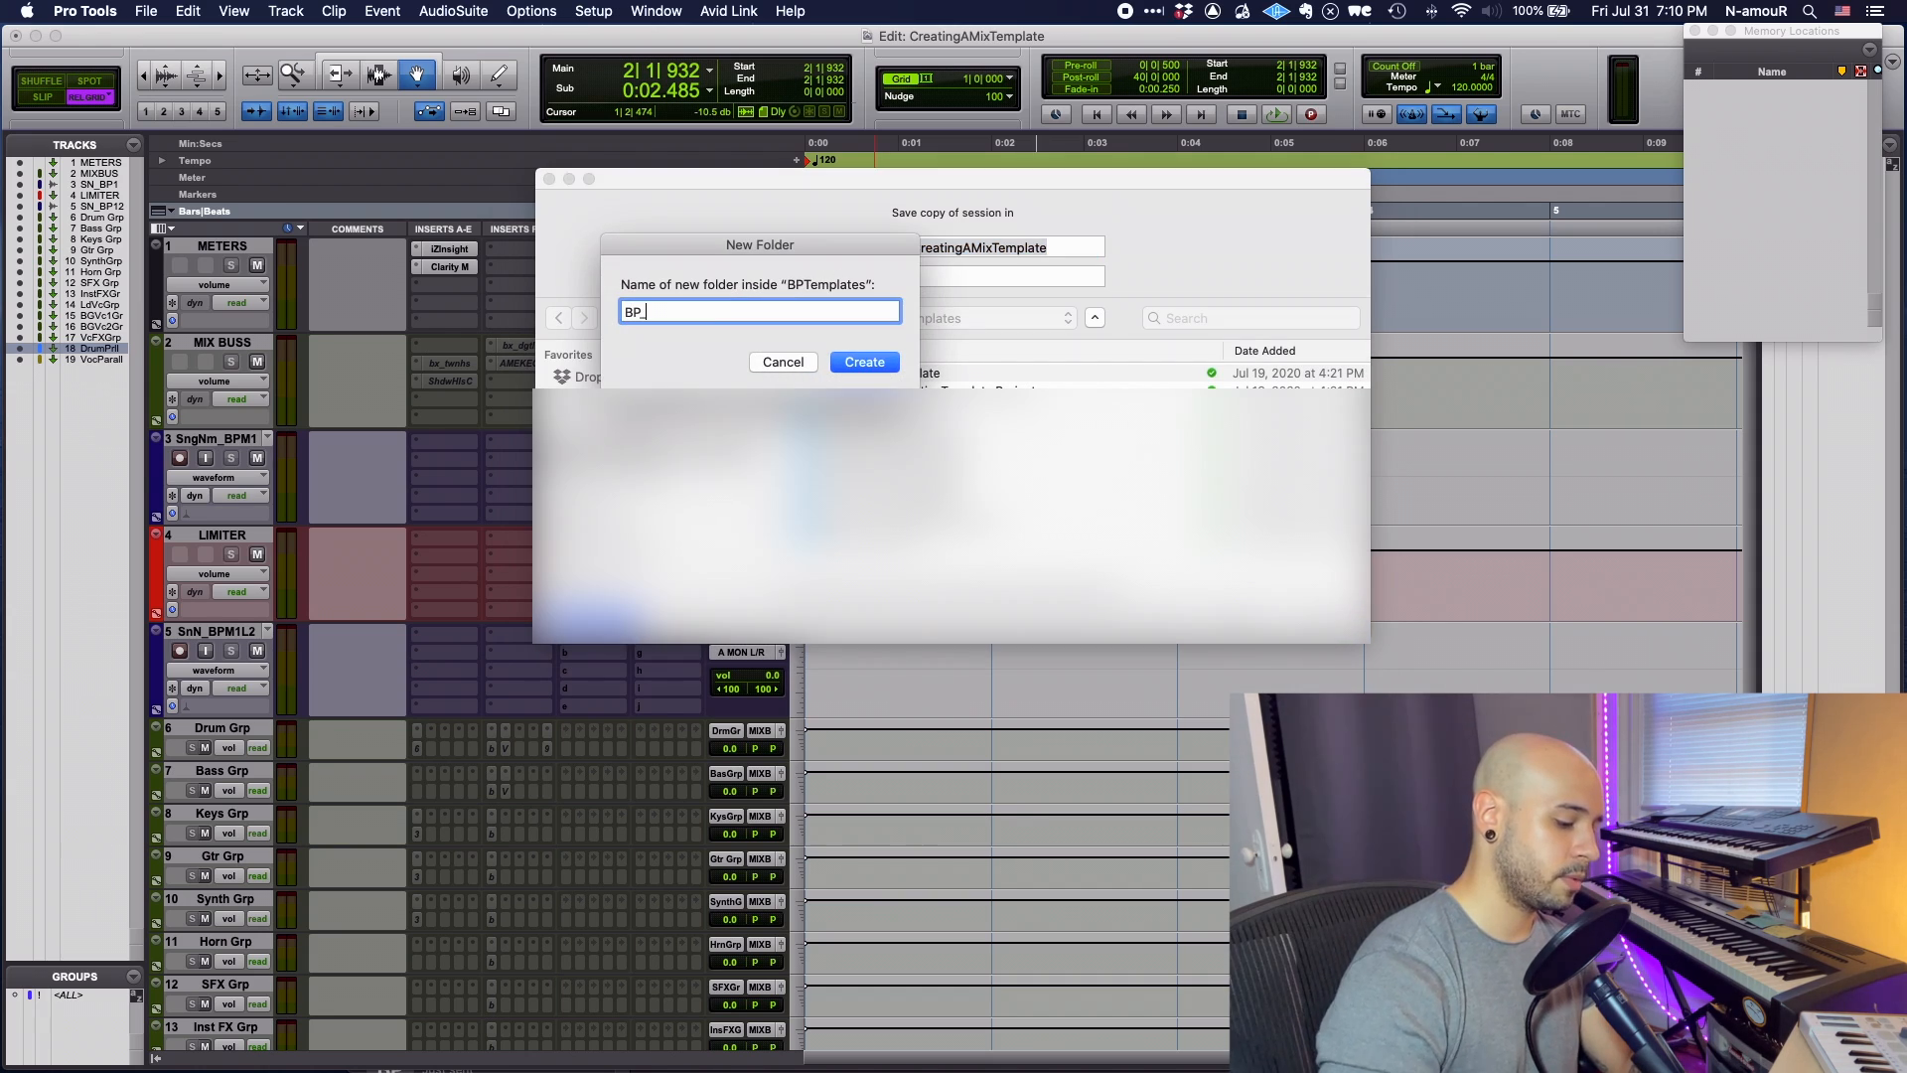
type("MixTemplate")
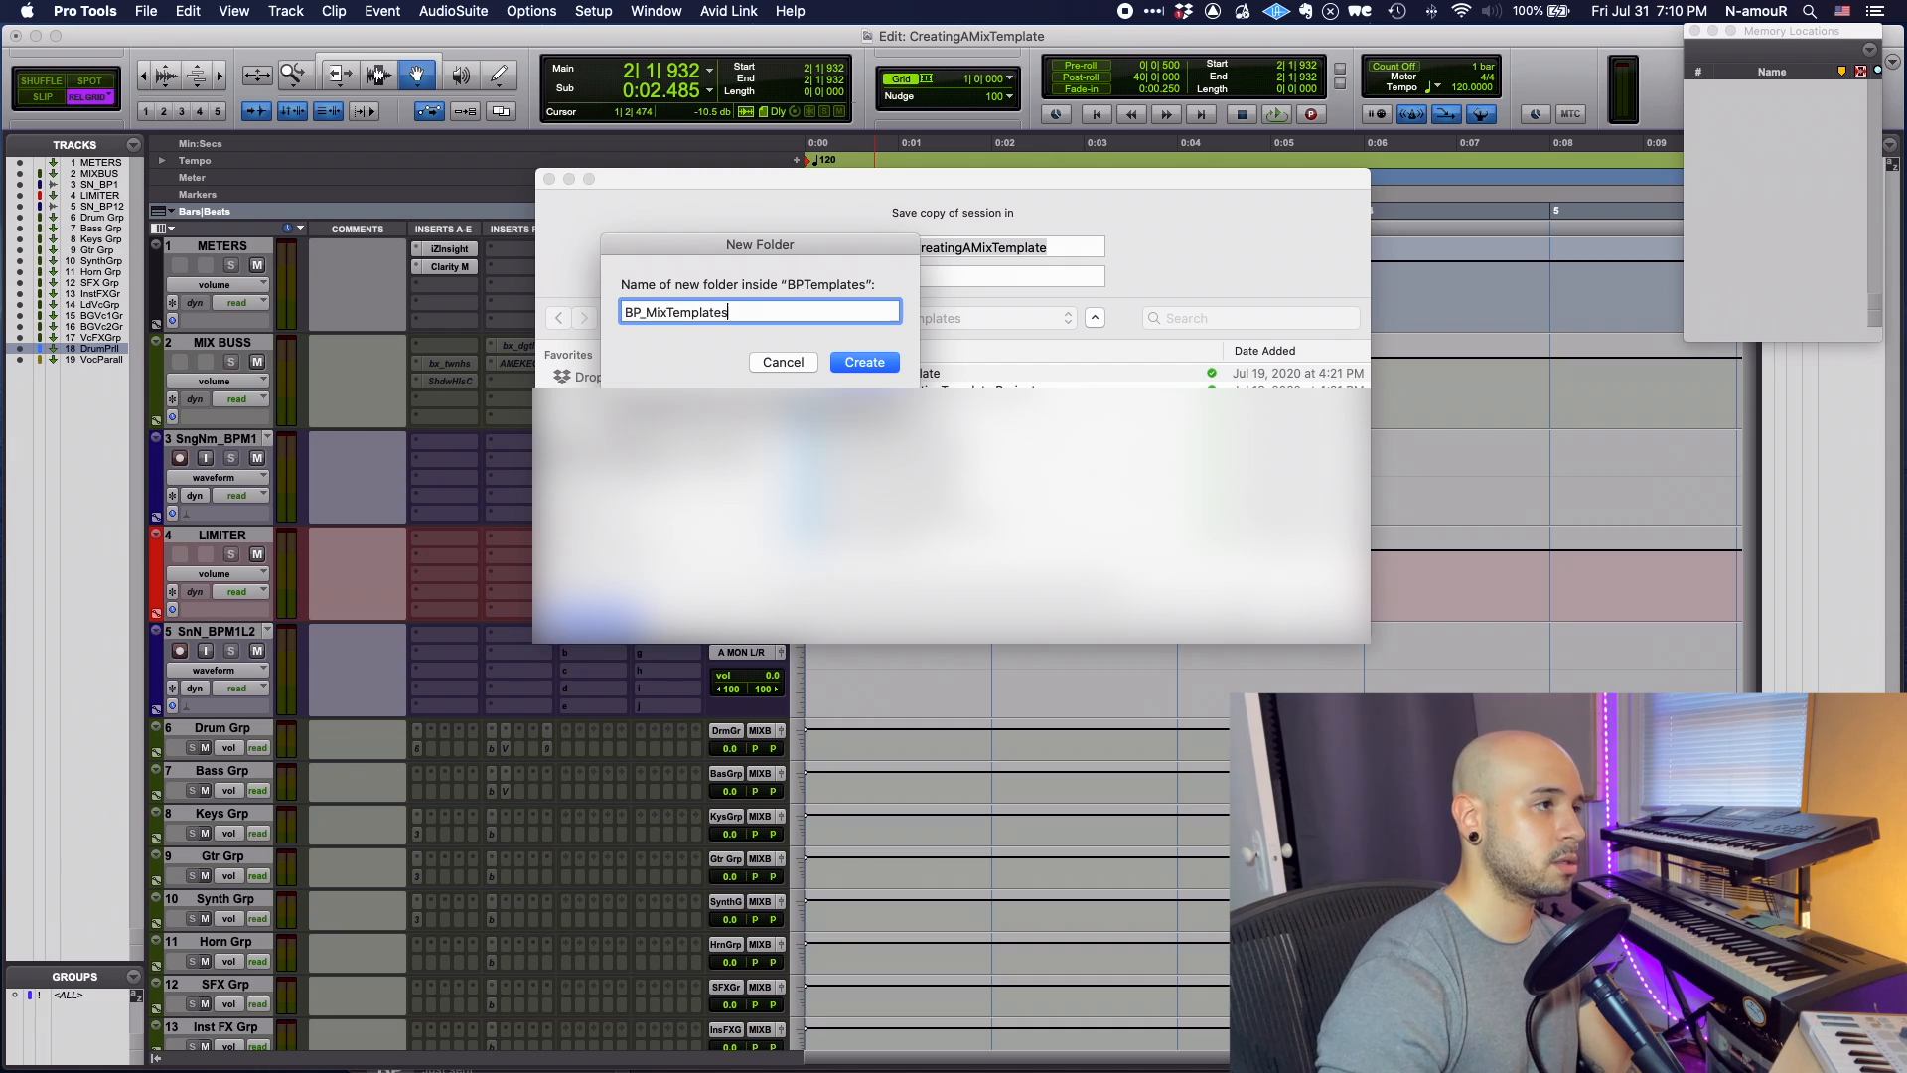
type("s")
key("Return")
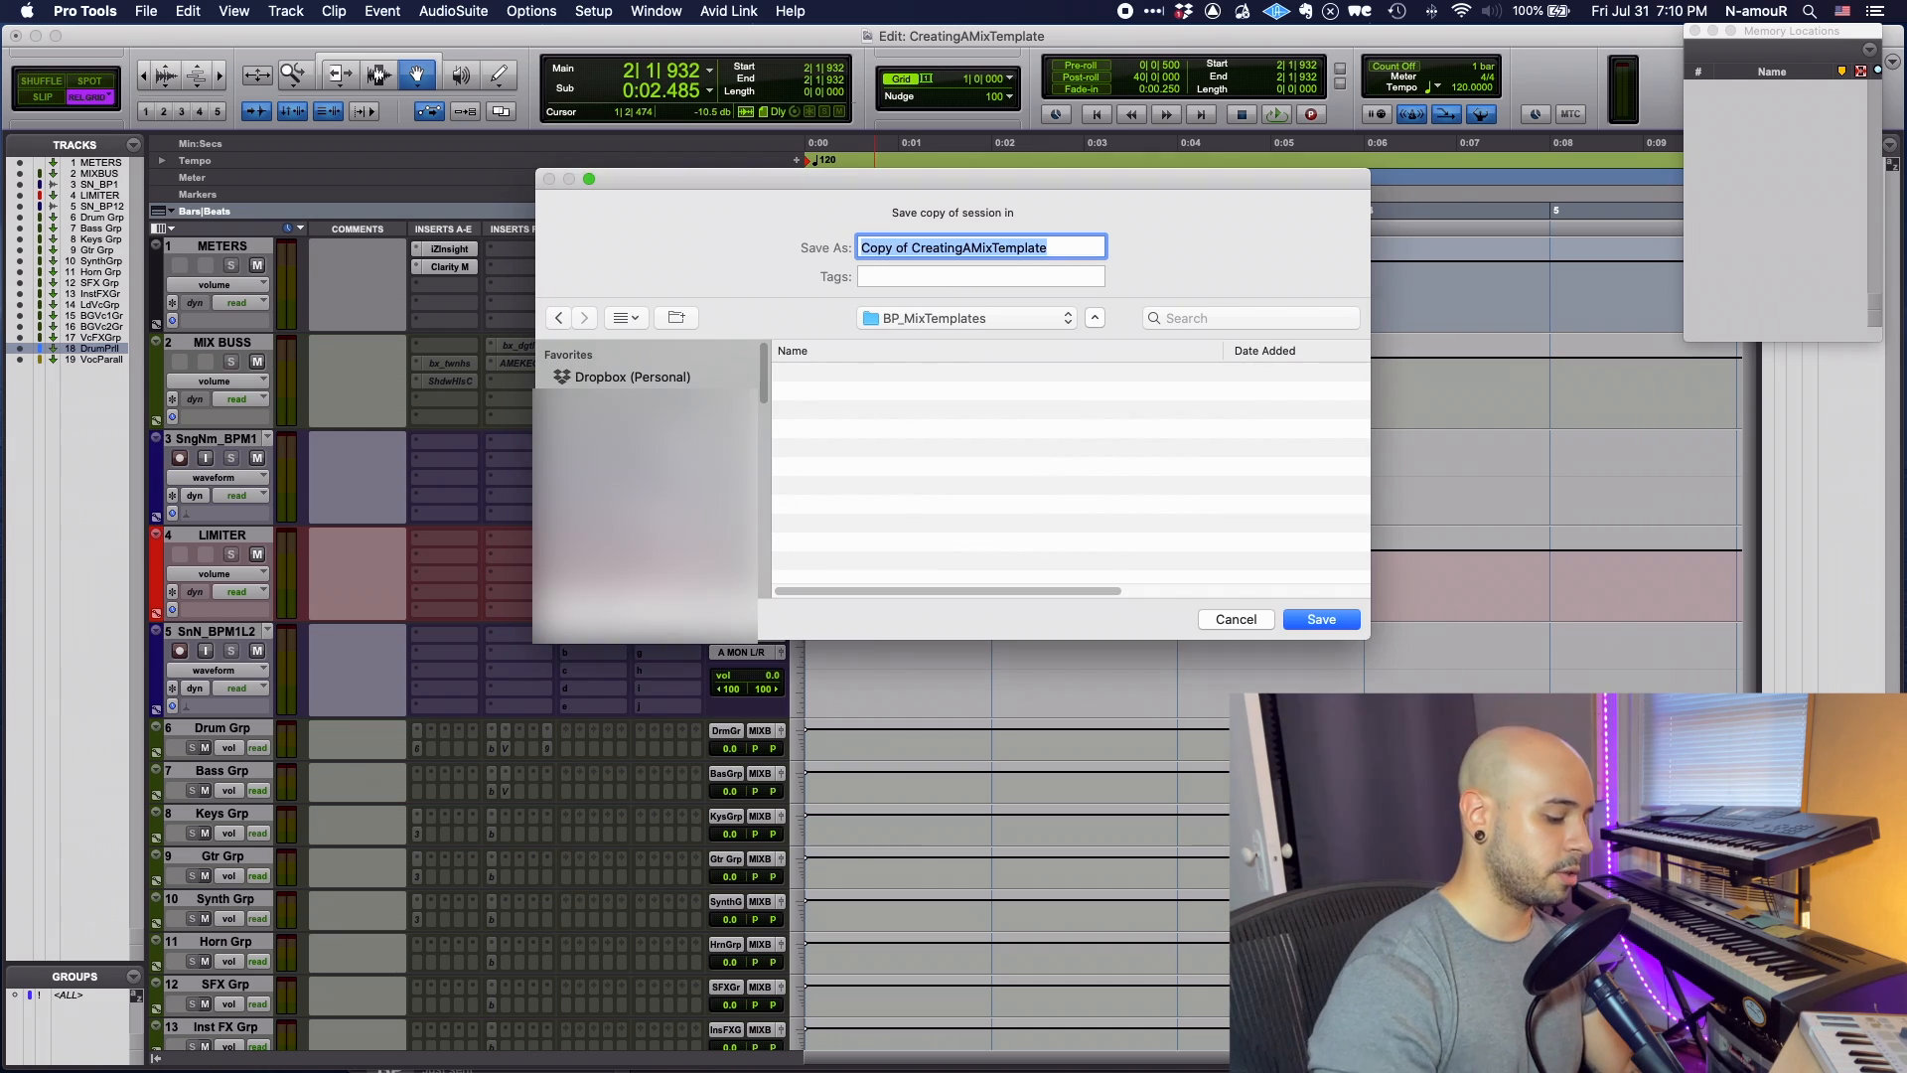
type("BP_MixTemplate_July2020")
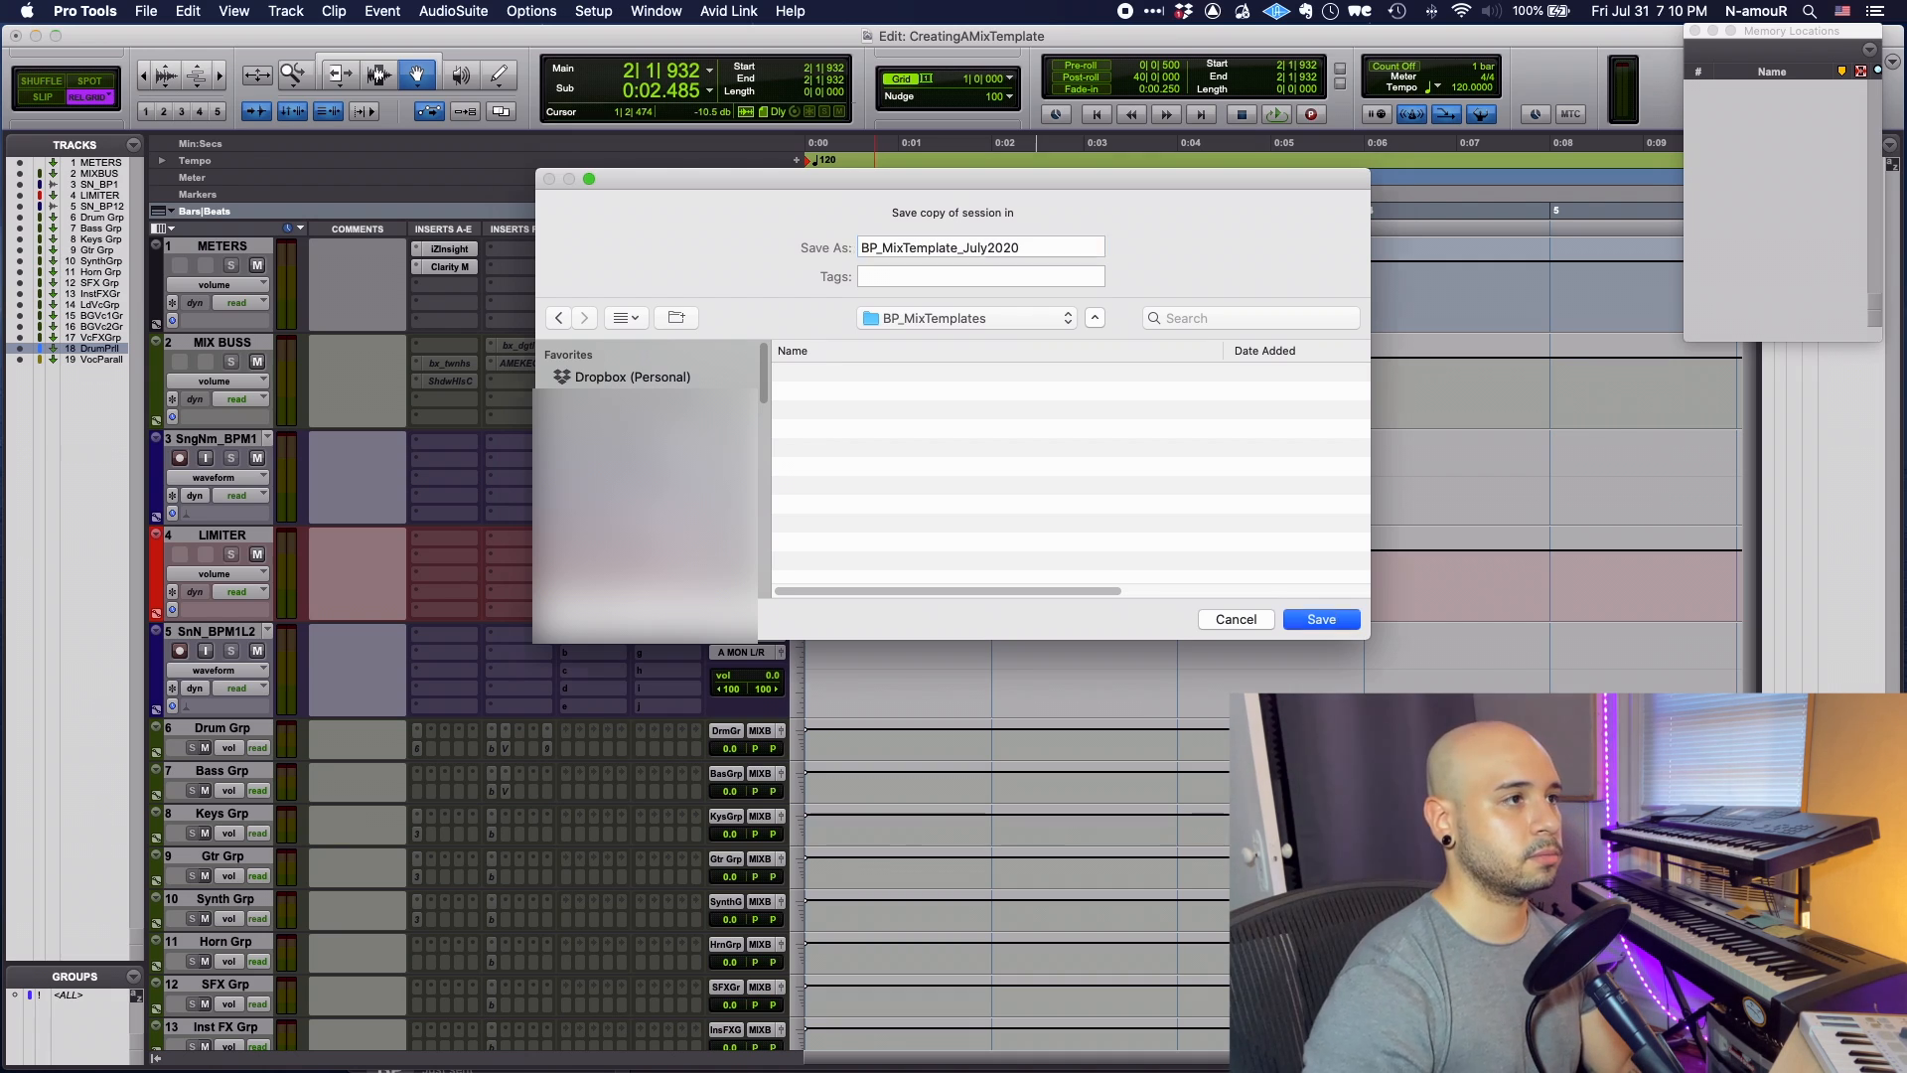
key("Return")
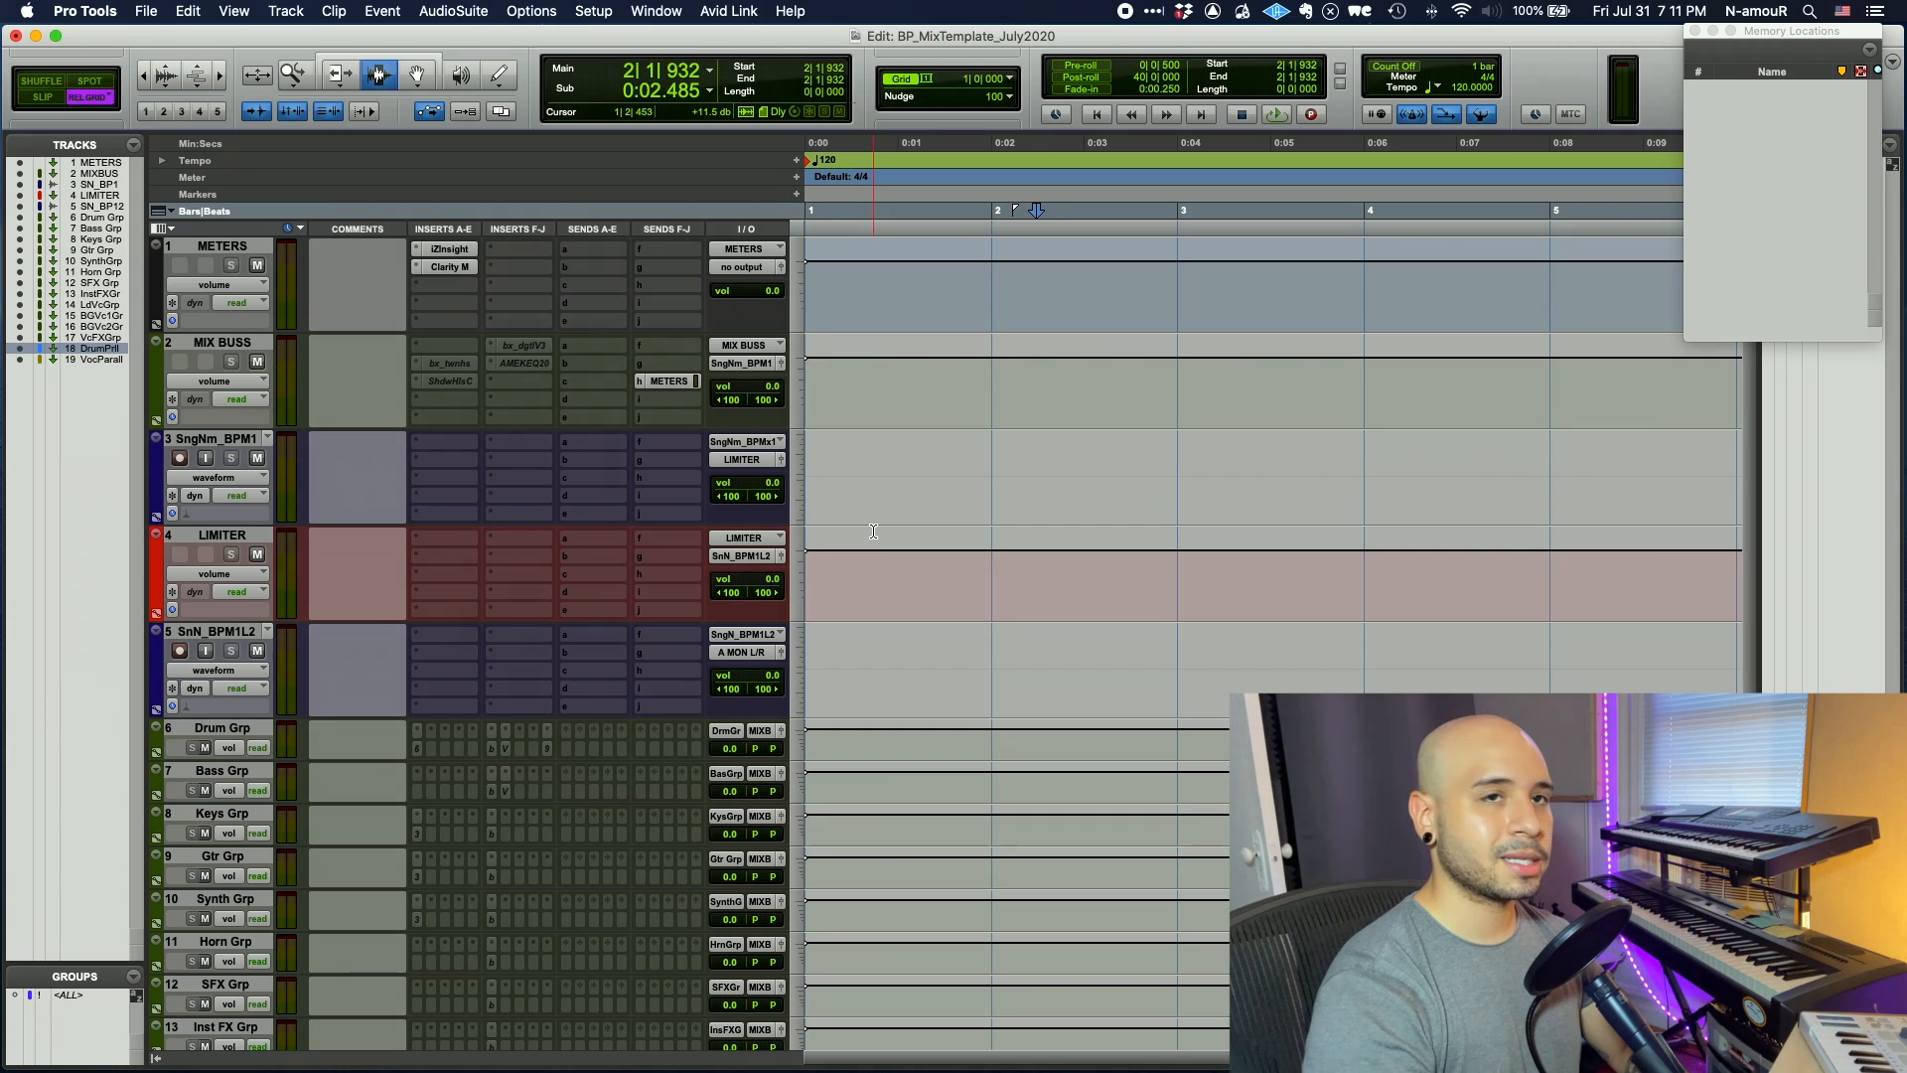
- Insert Event Horizon on the Drum Grp track
left_click(535, 735)
left_click(584, 647)
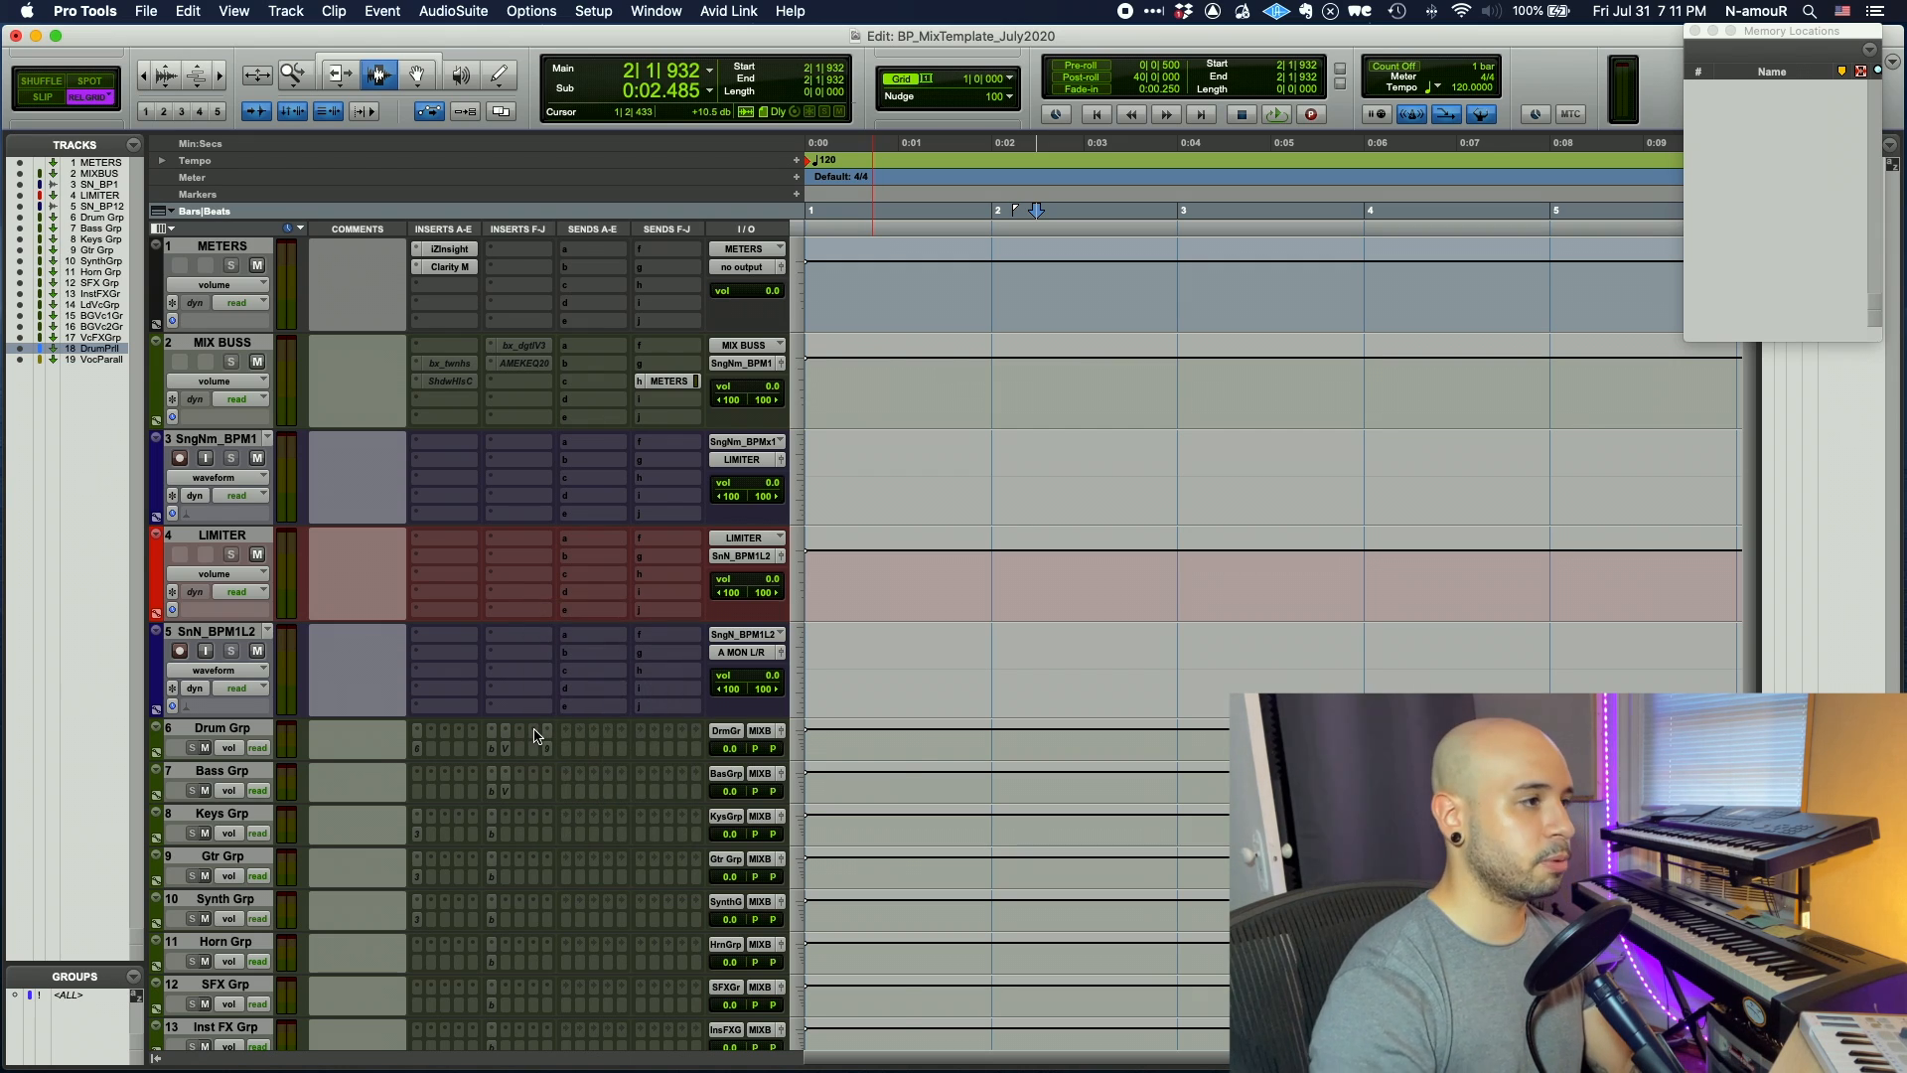
type("event")
key("Return")
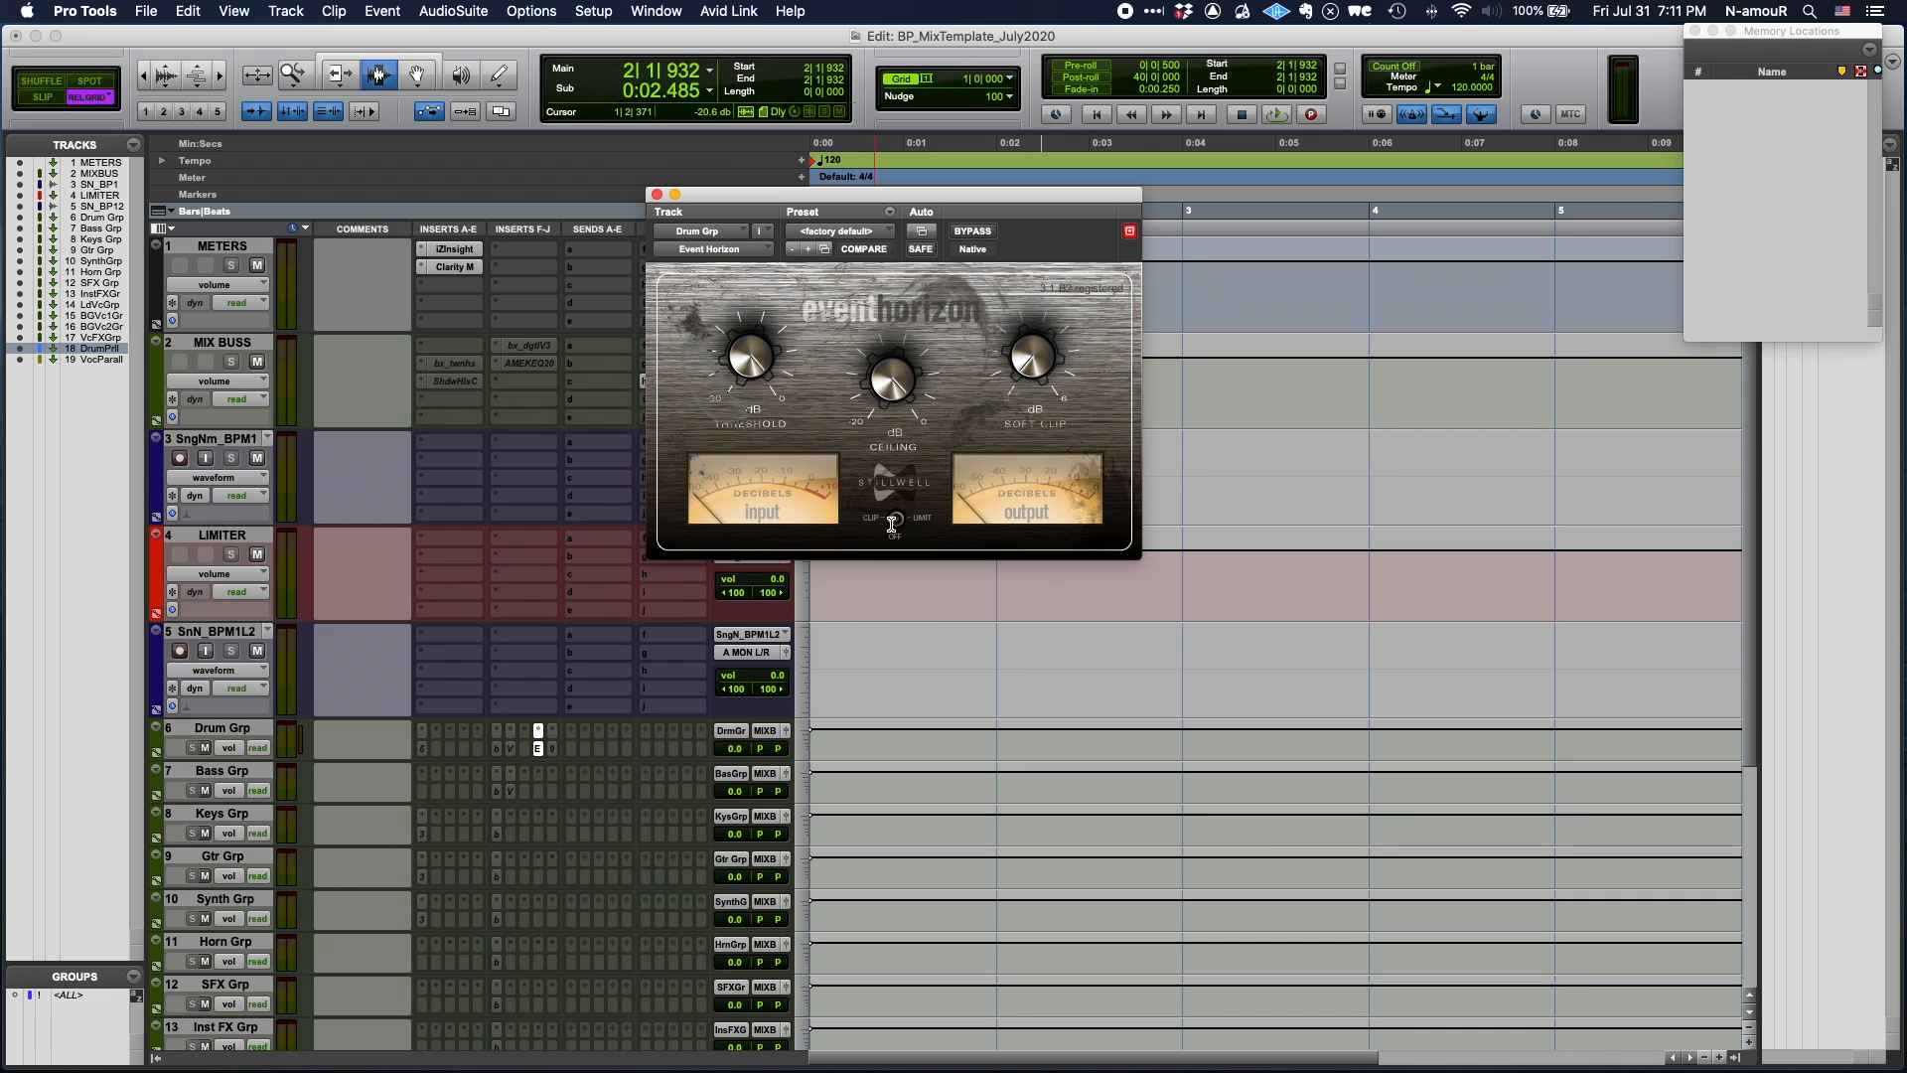
left_click(656, 196)
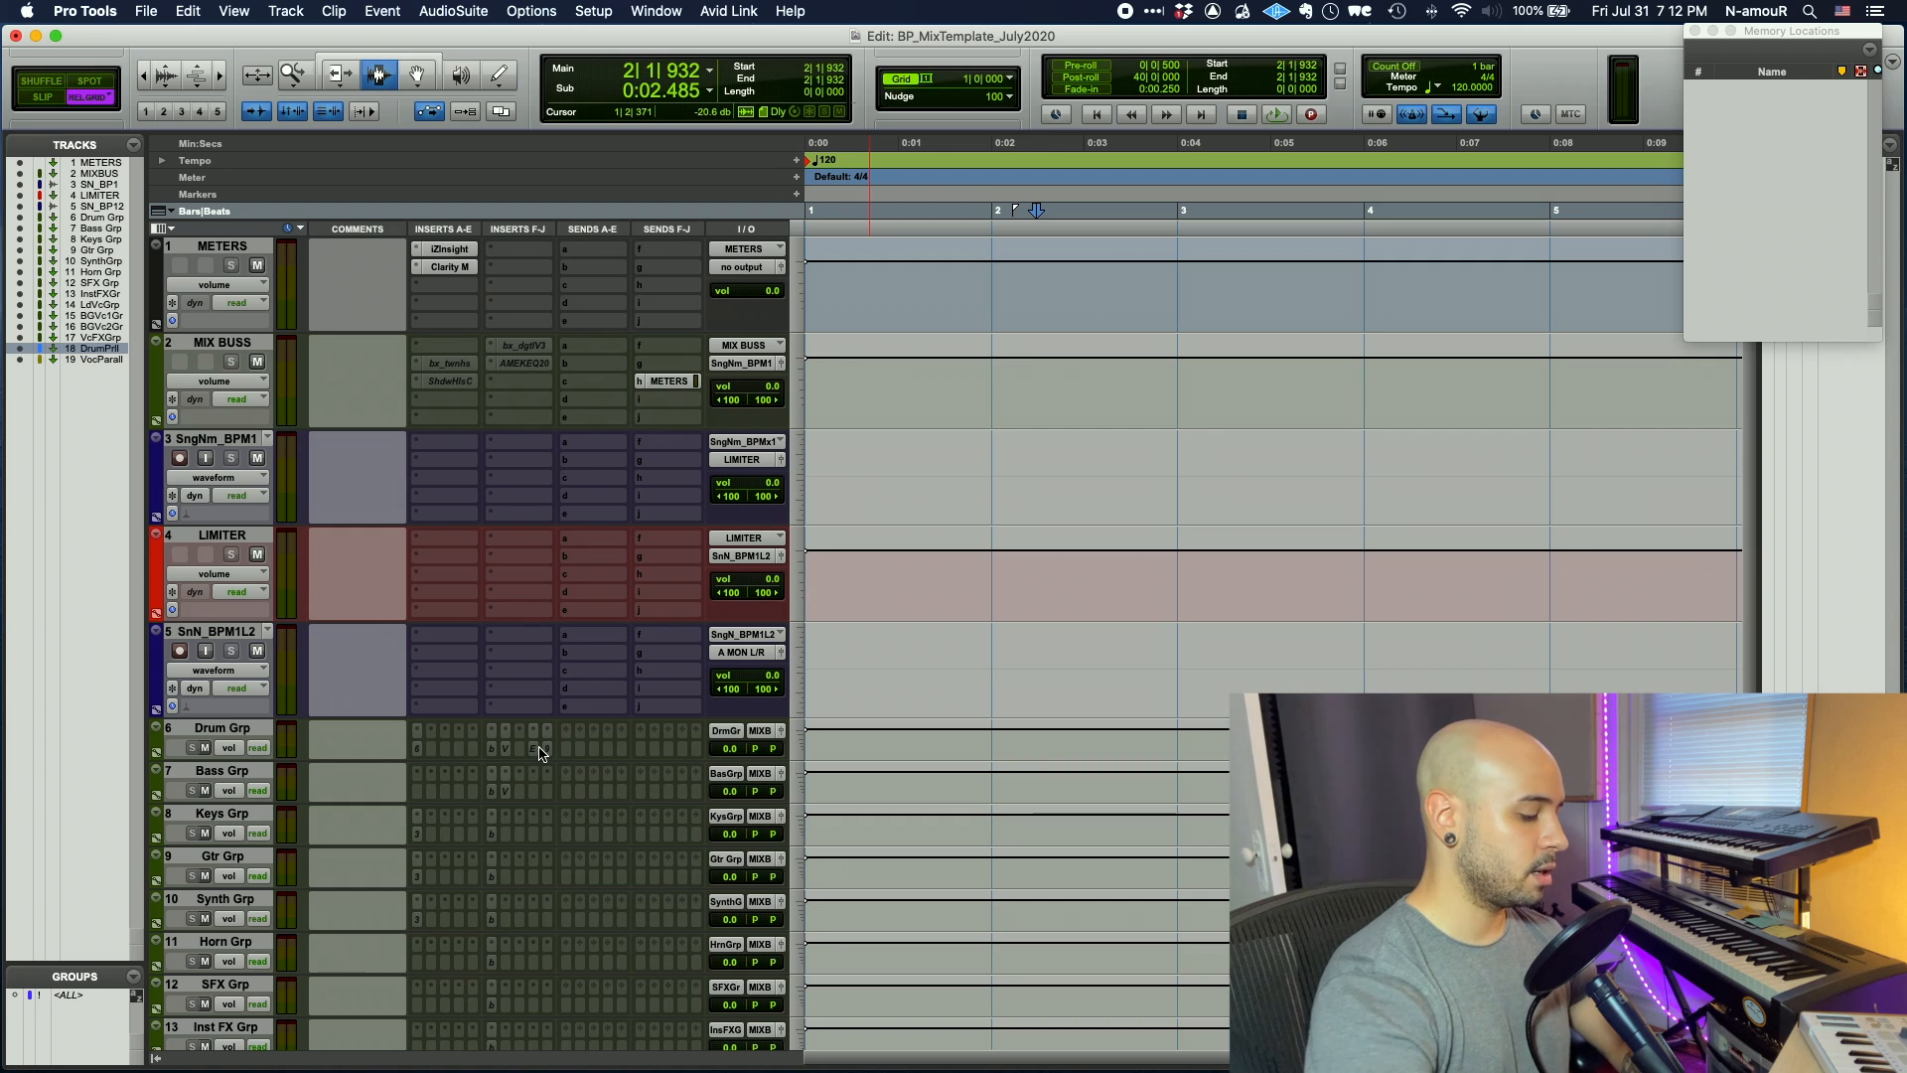
- Save the session as BP_MixTemplate_Aug2020
key("super+shift+s")
key("BackSpace")
type("Aug2020")
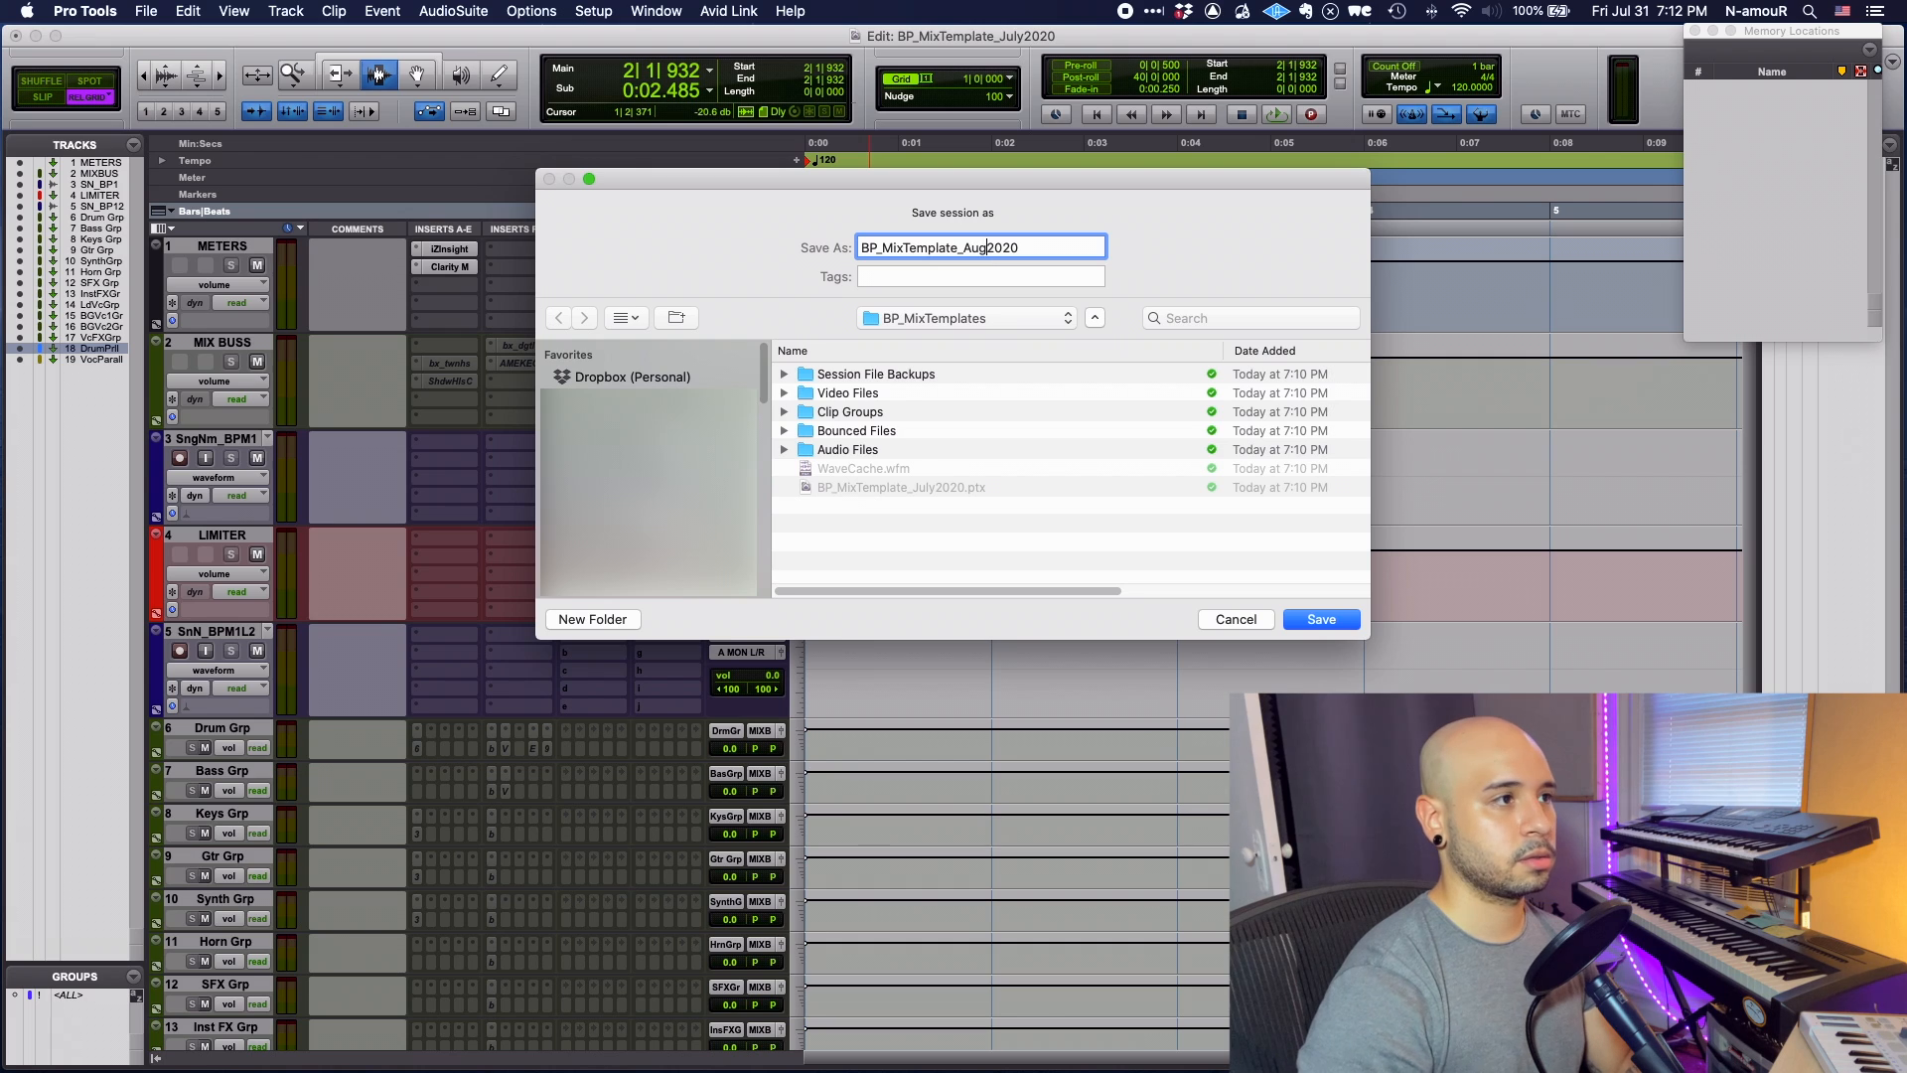
key("Return")
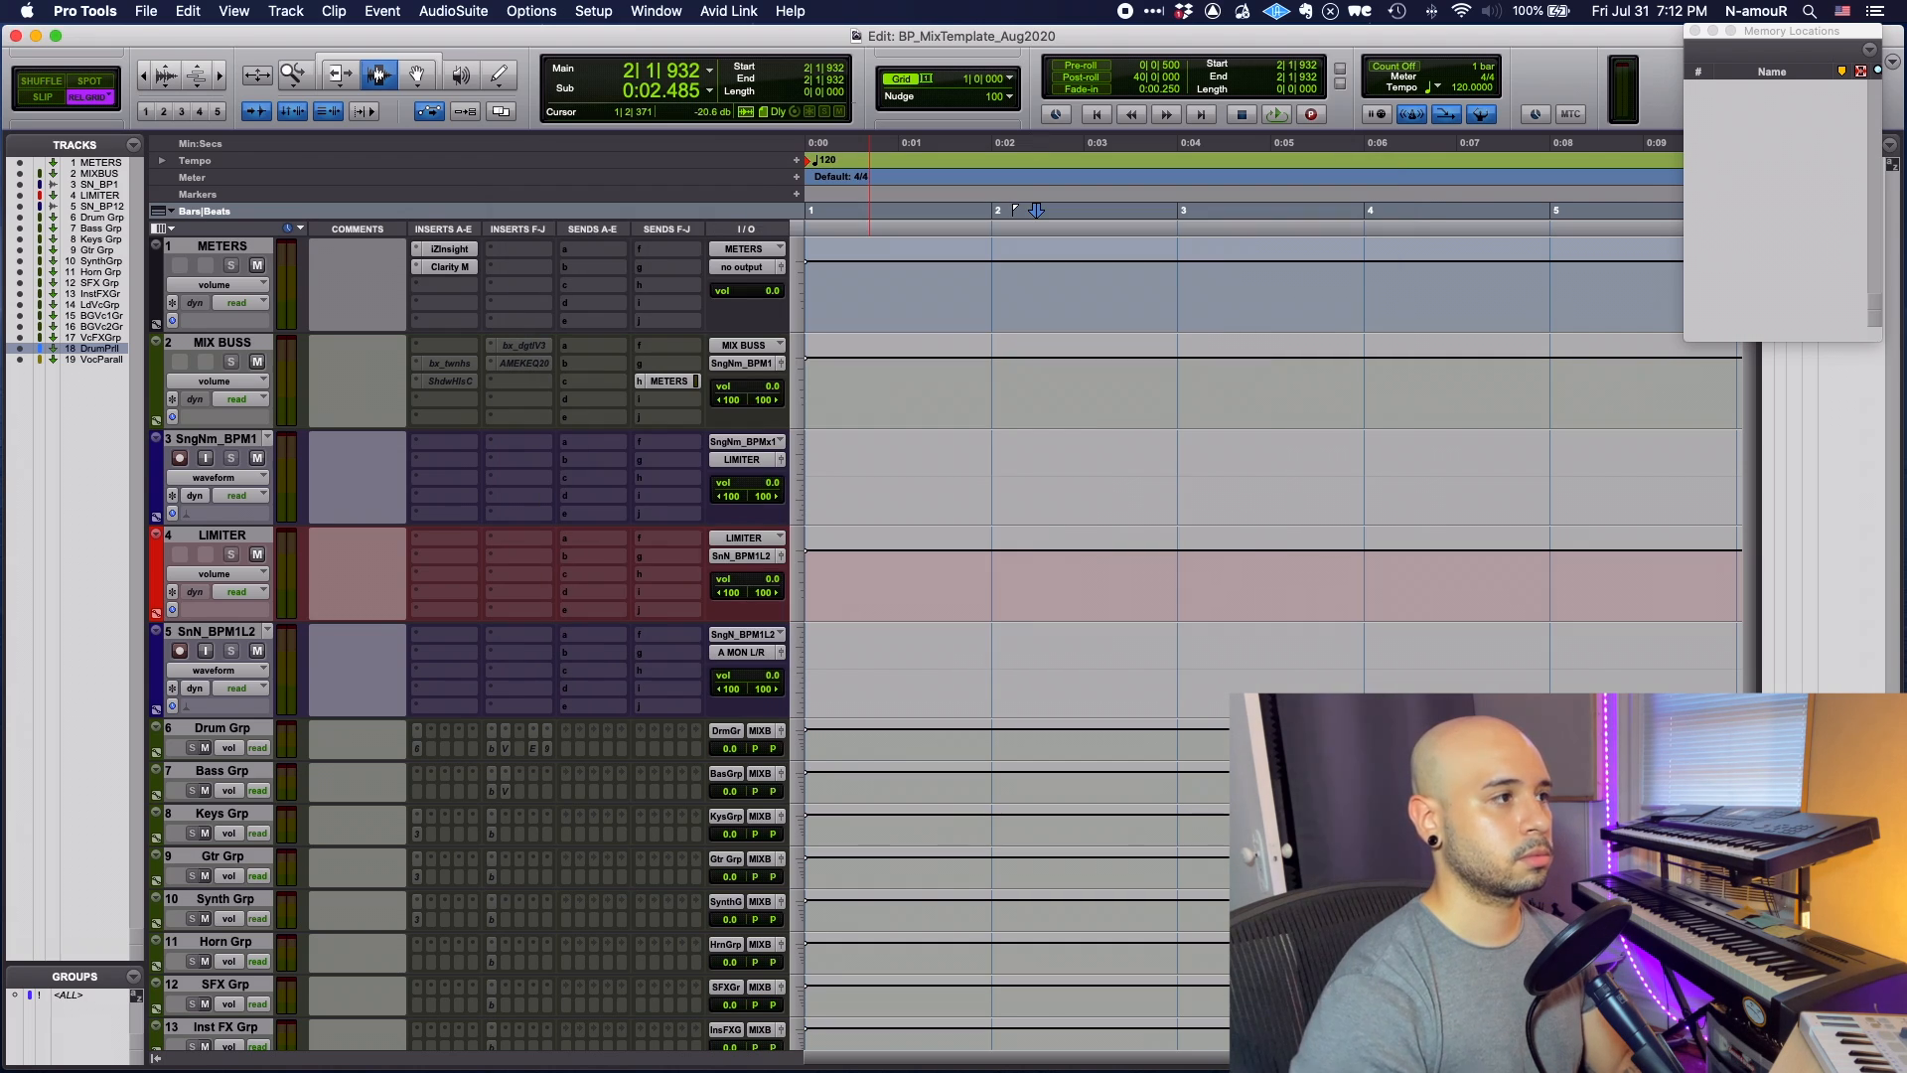
- Check both template sessions in the BP_MixTemplates Finder folder, then return to DirtyDan_BPMix
key("super+Tab")
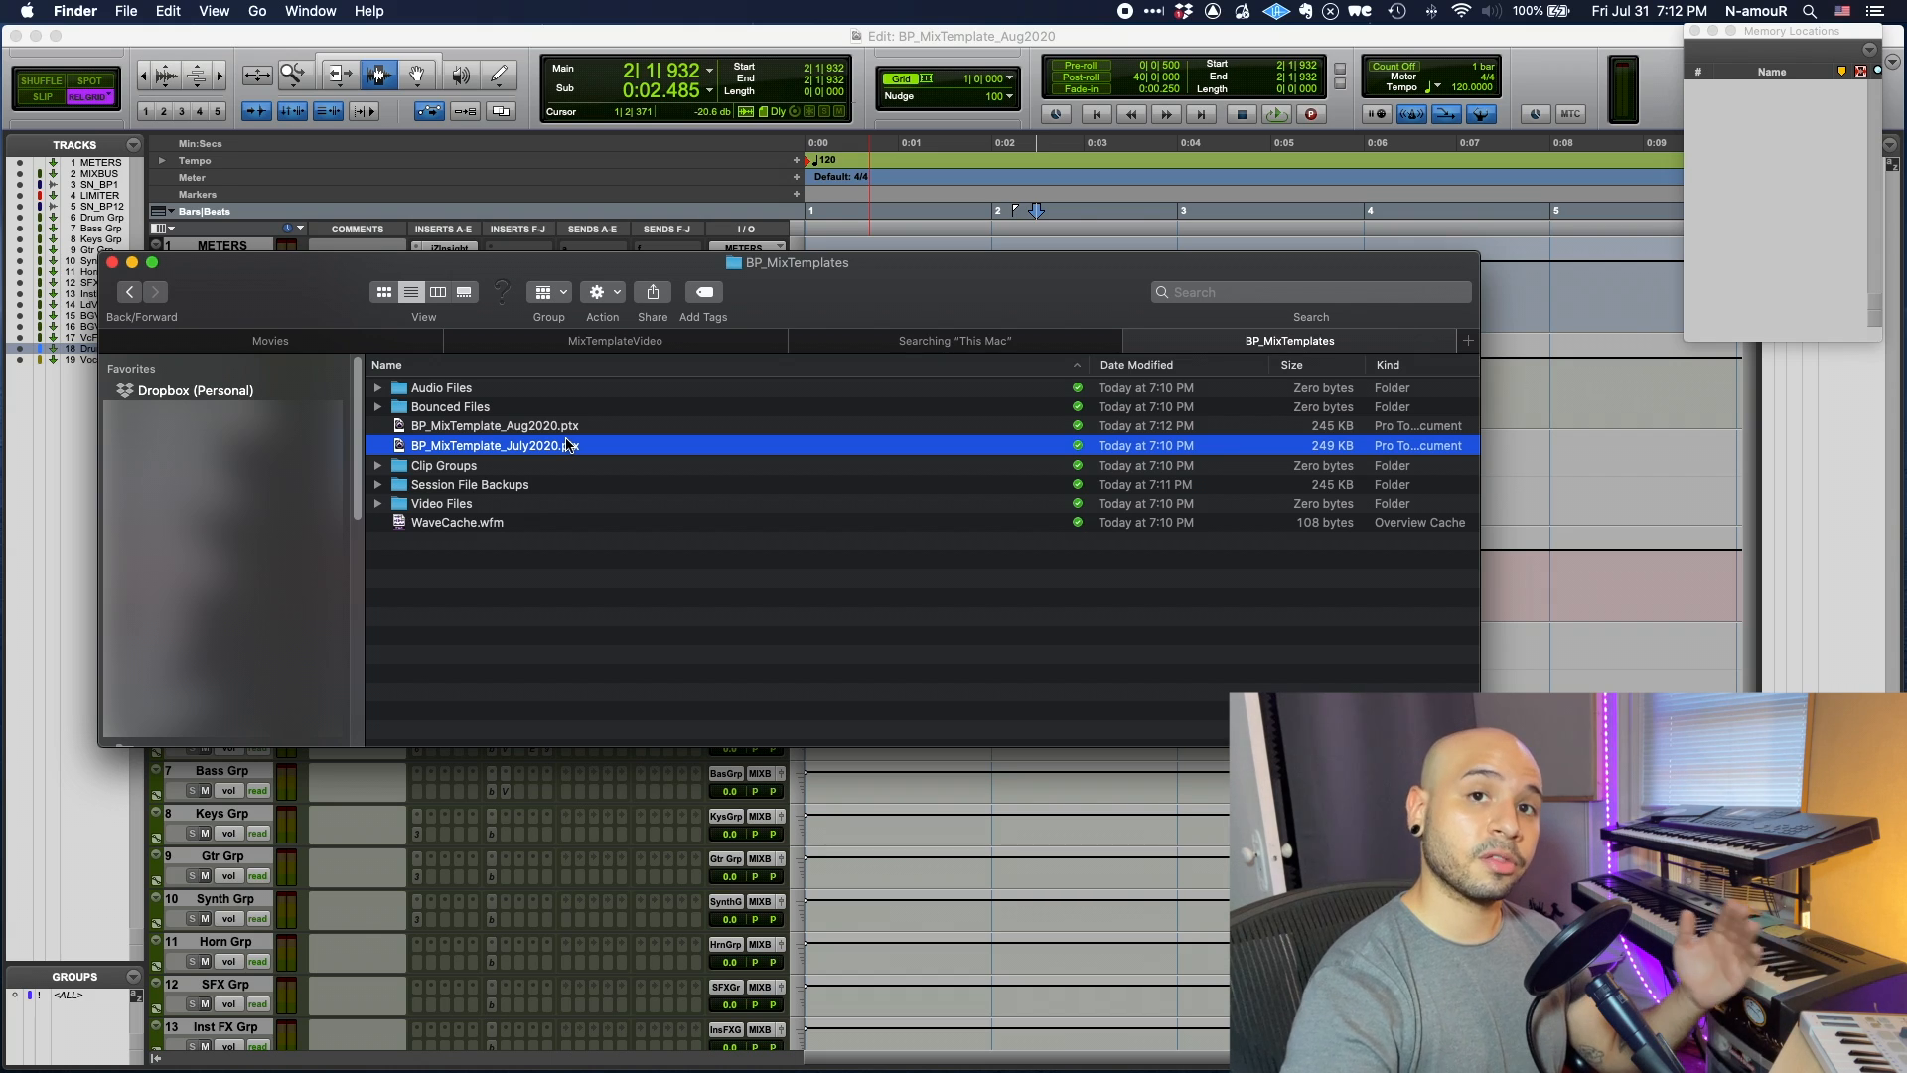
key("super+Tab")
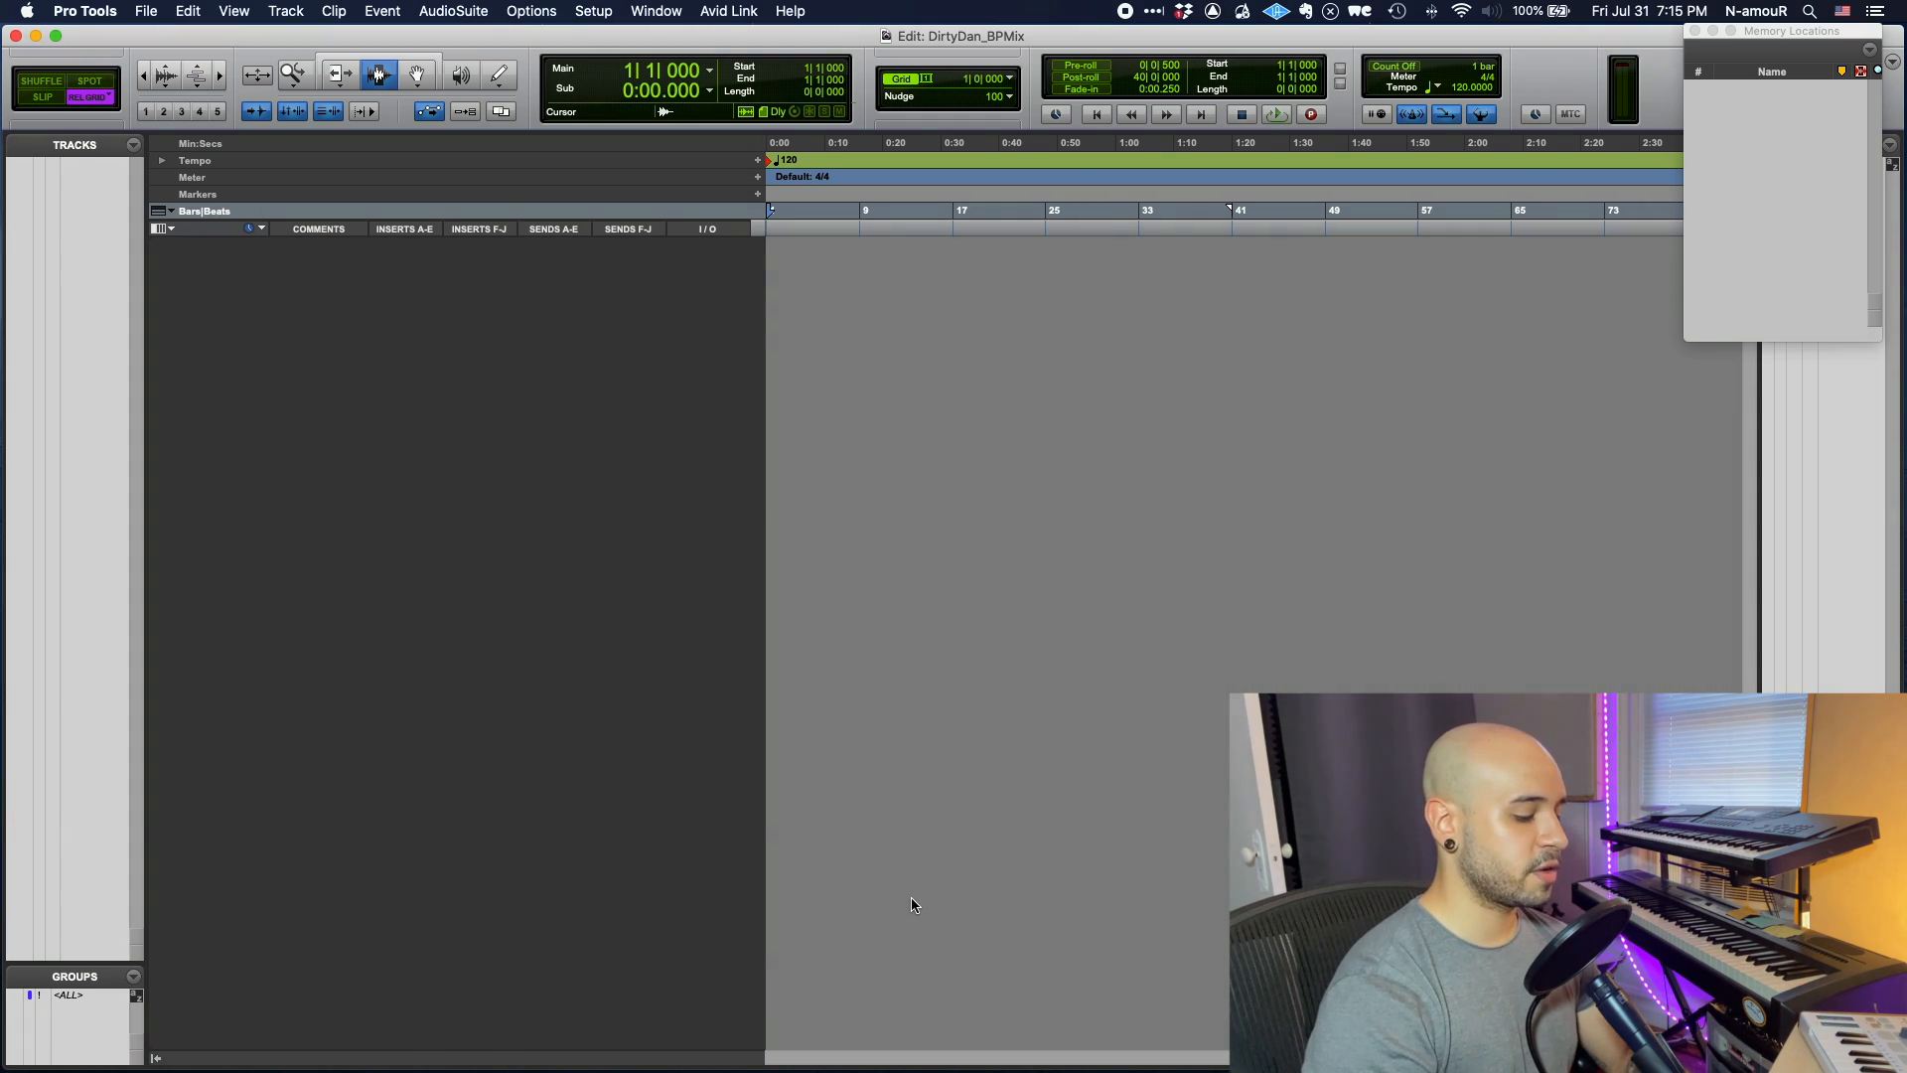
- Import all tracks from the BP_MixTemplate_Aug2020 session as new tracks
key("alt+shift+i")
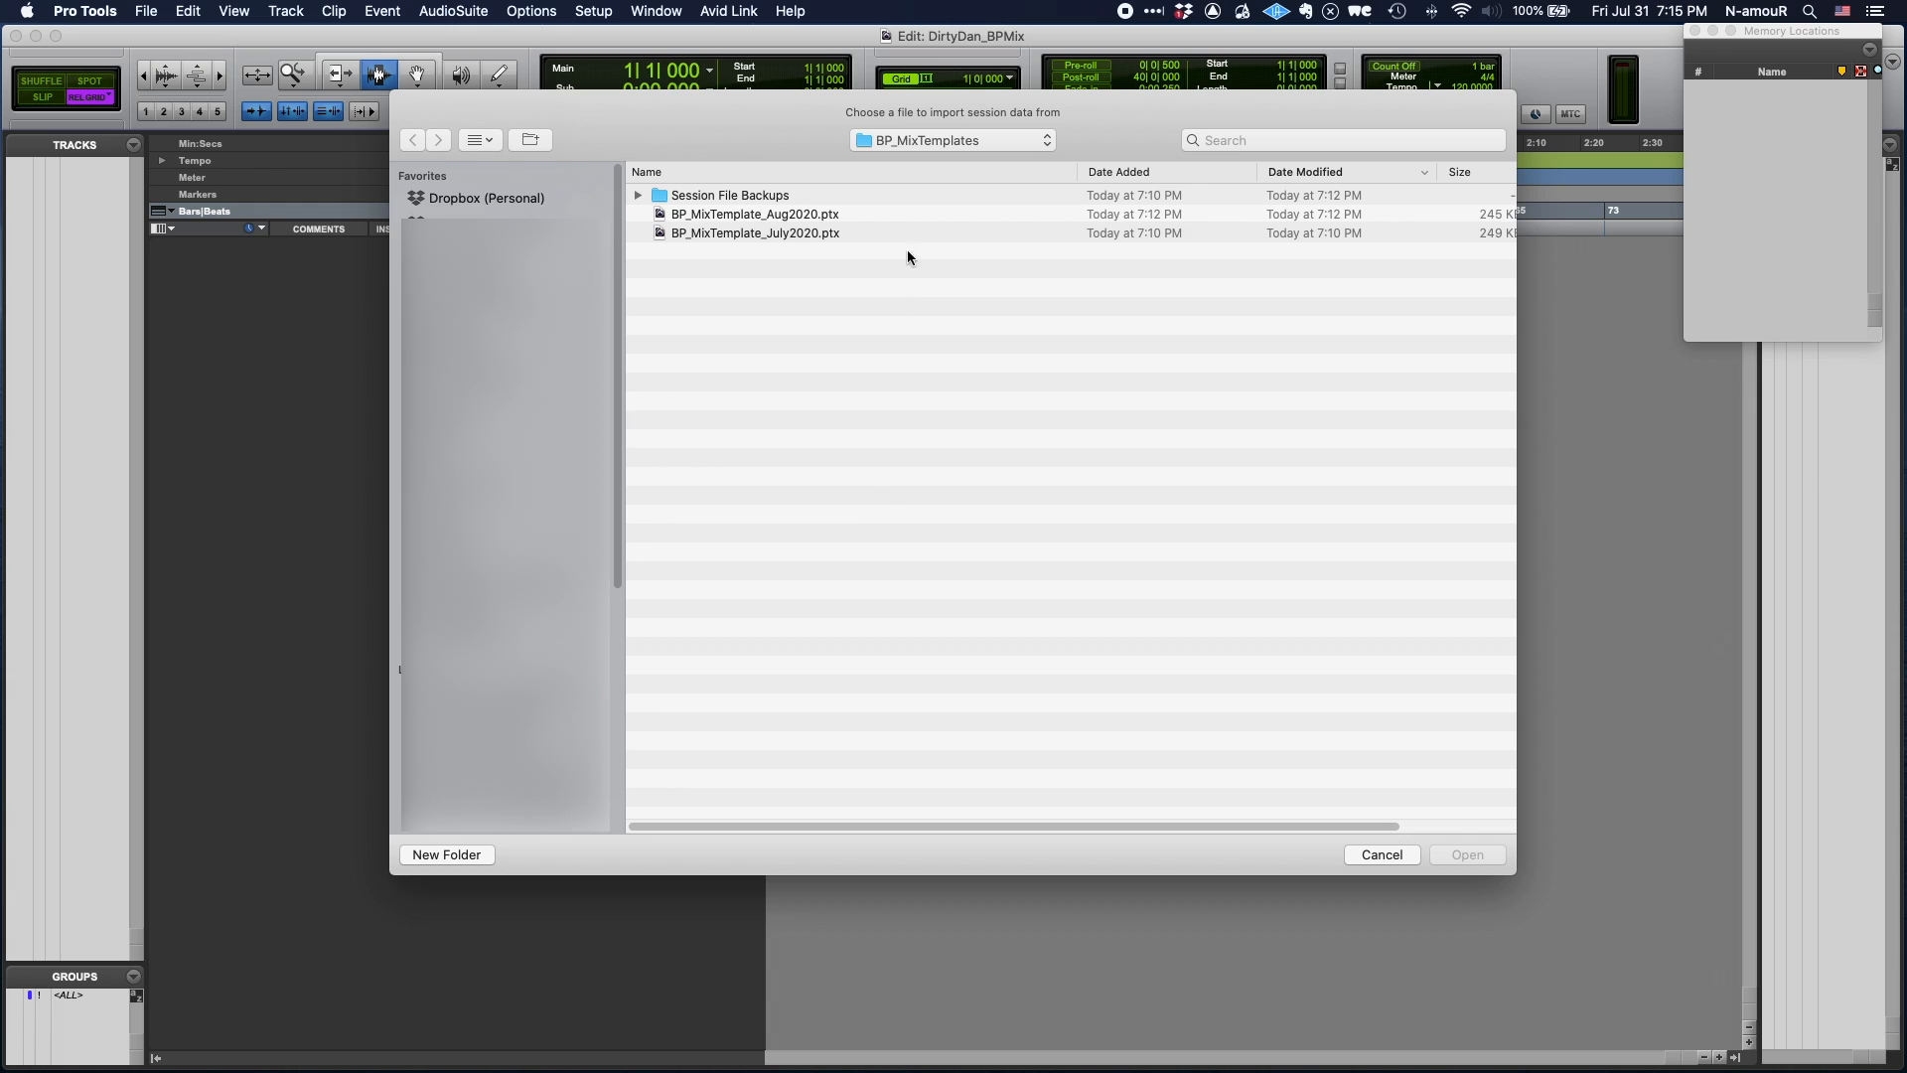
left_click(792, 219)
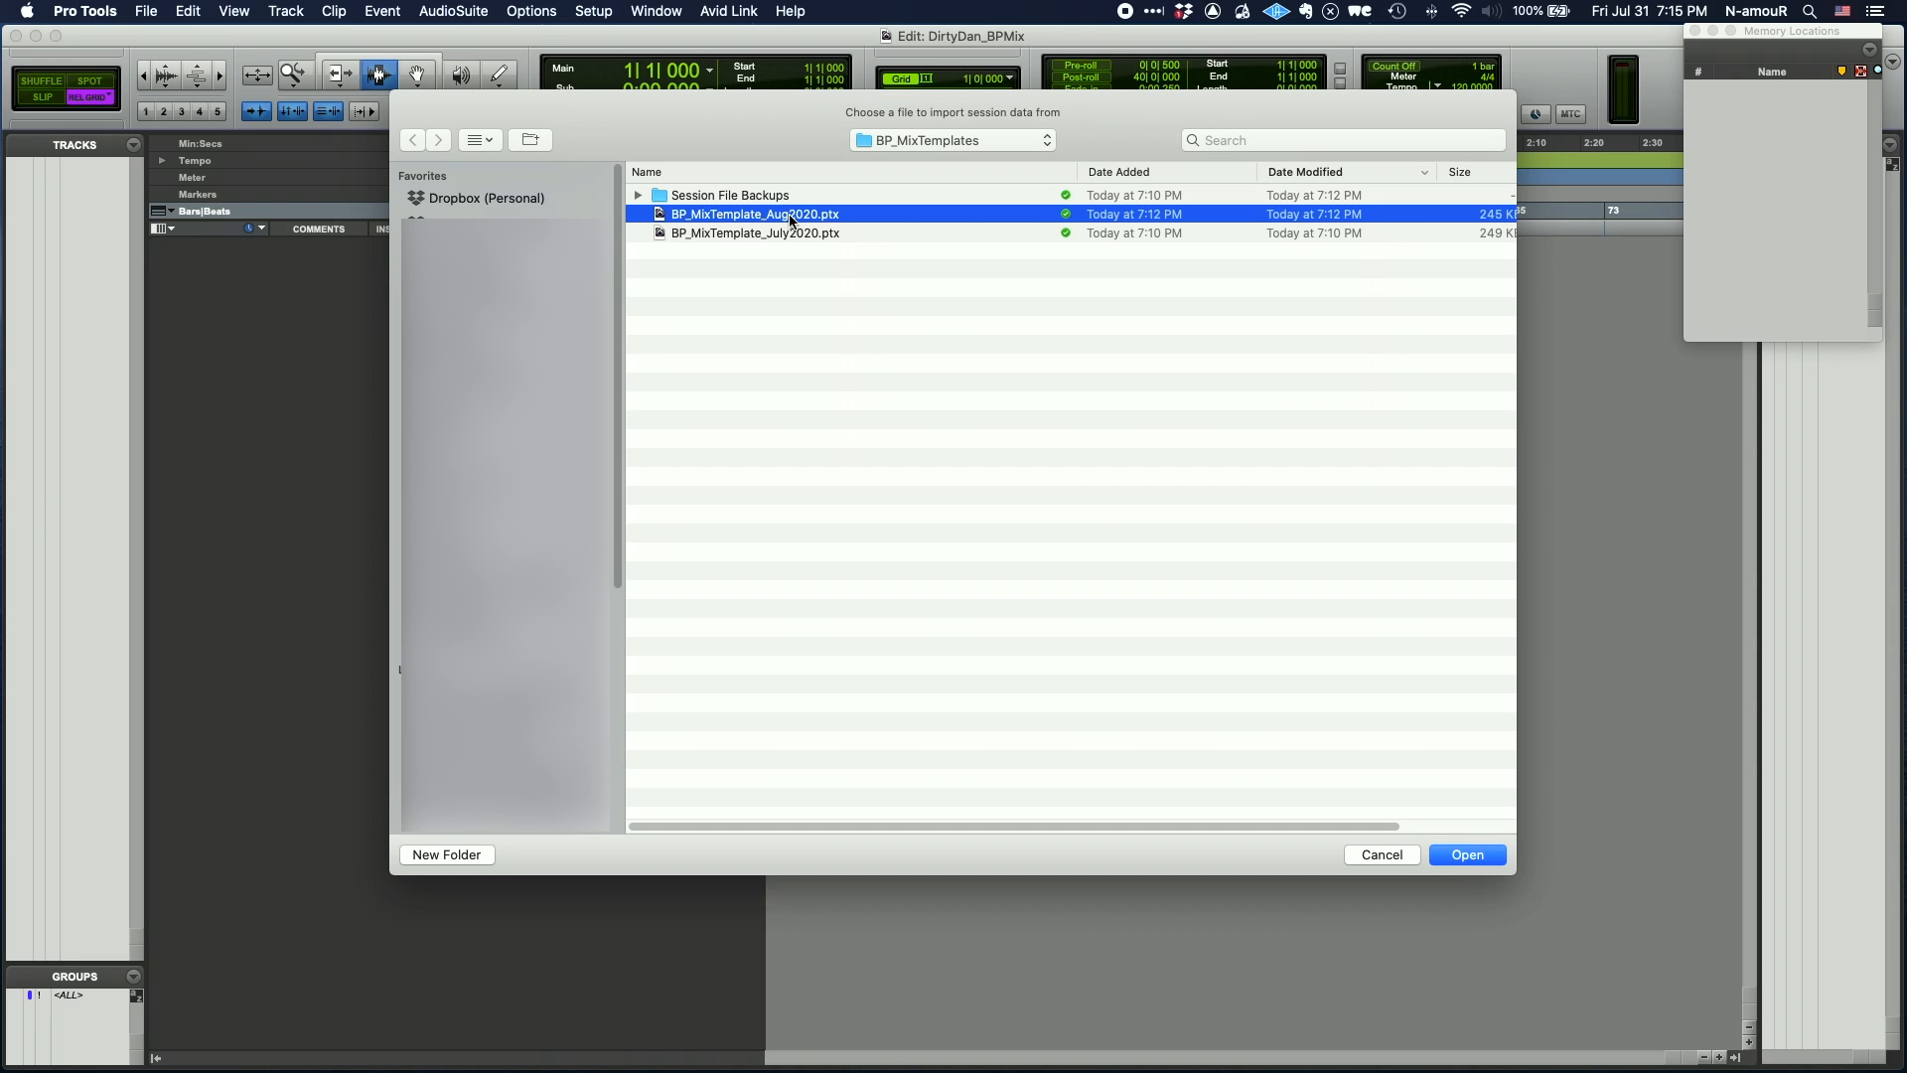
left_click(1466, 854)
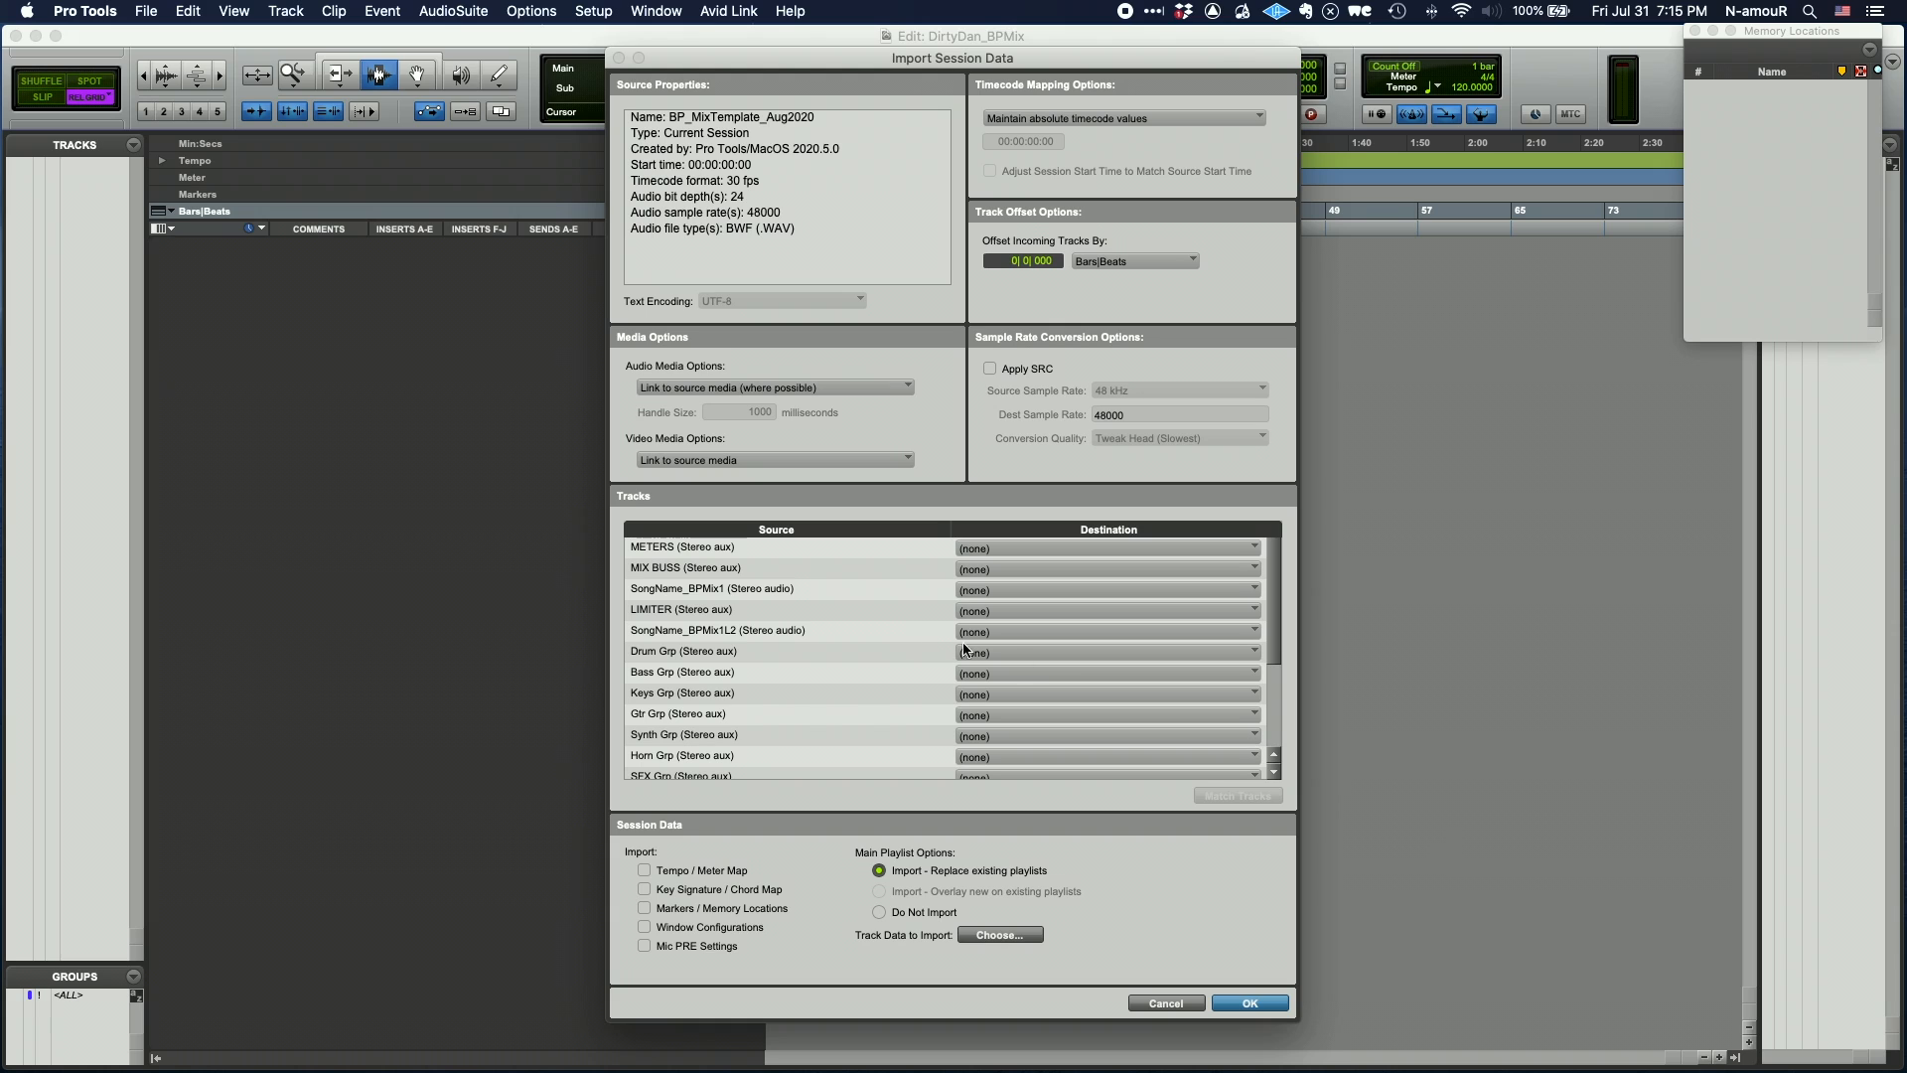
left_click(783, 546, "alt")
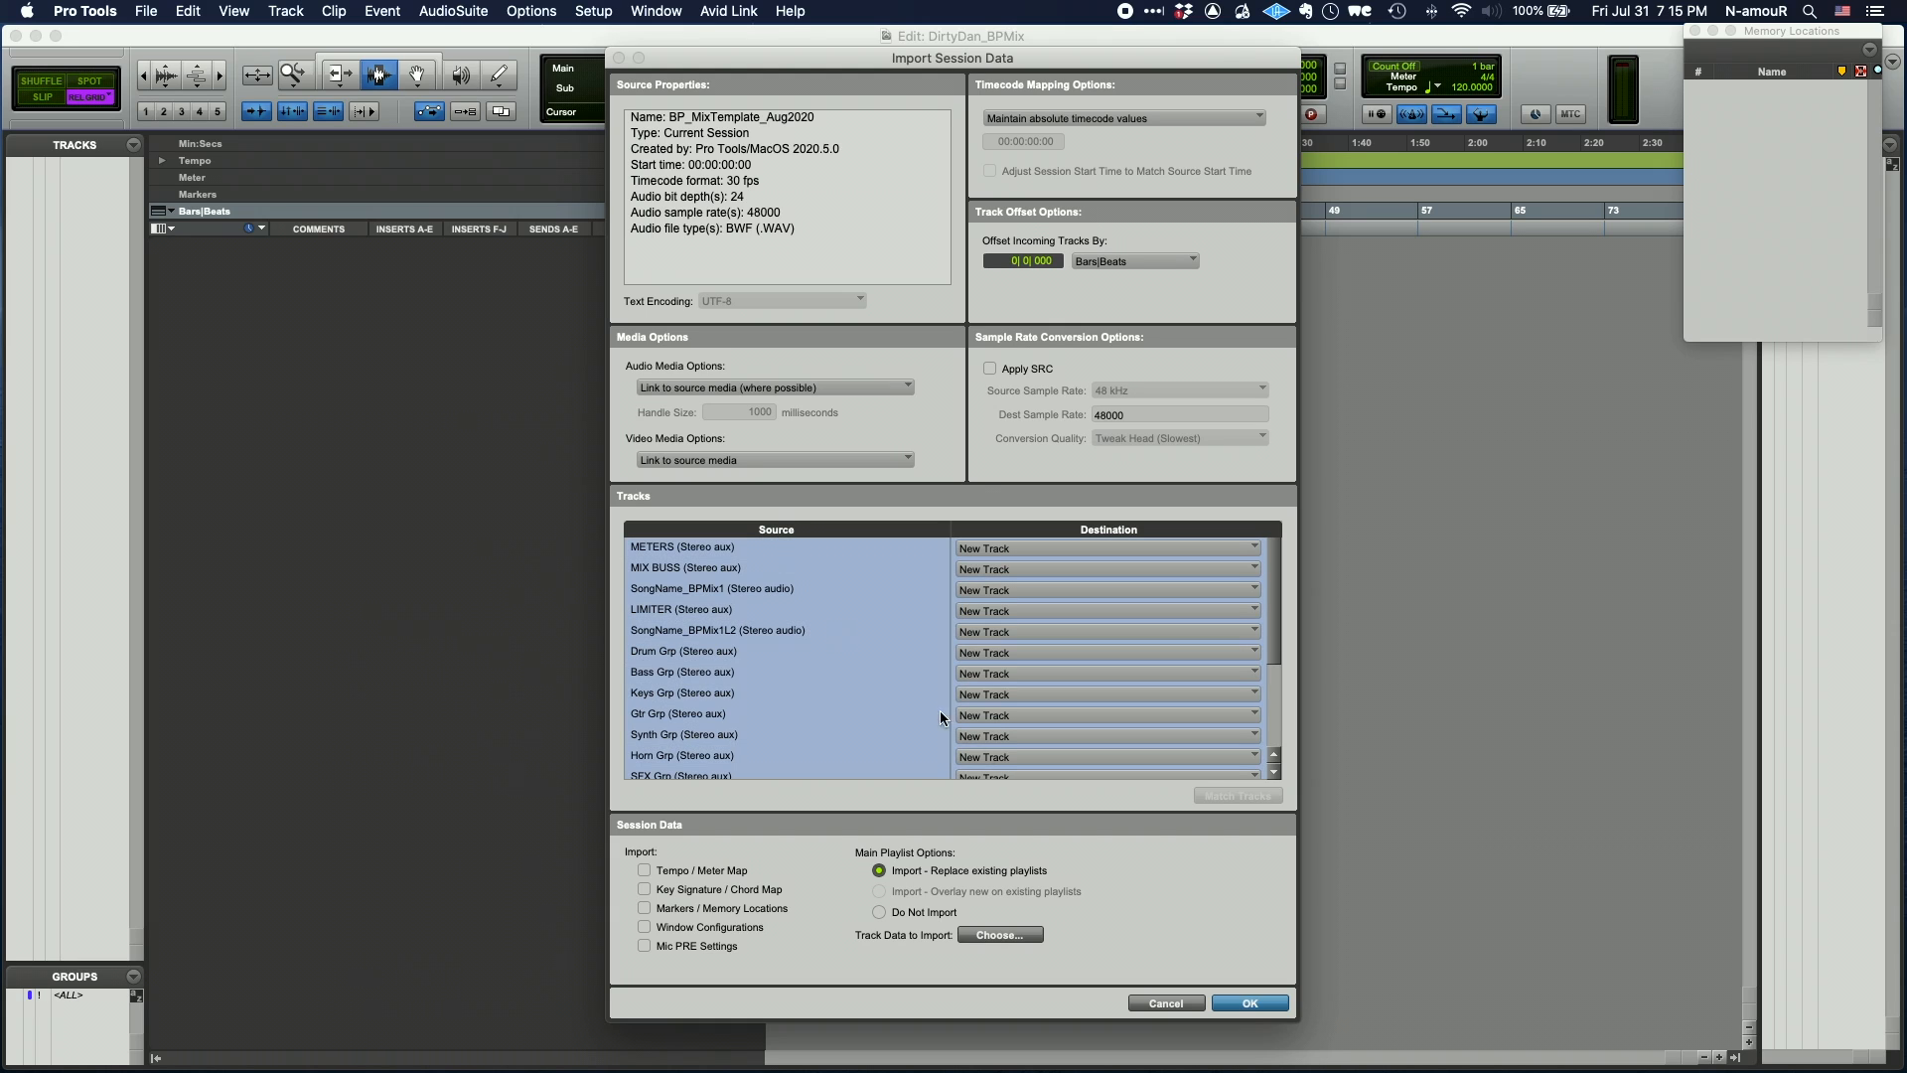
left_click(1254, 1004)
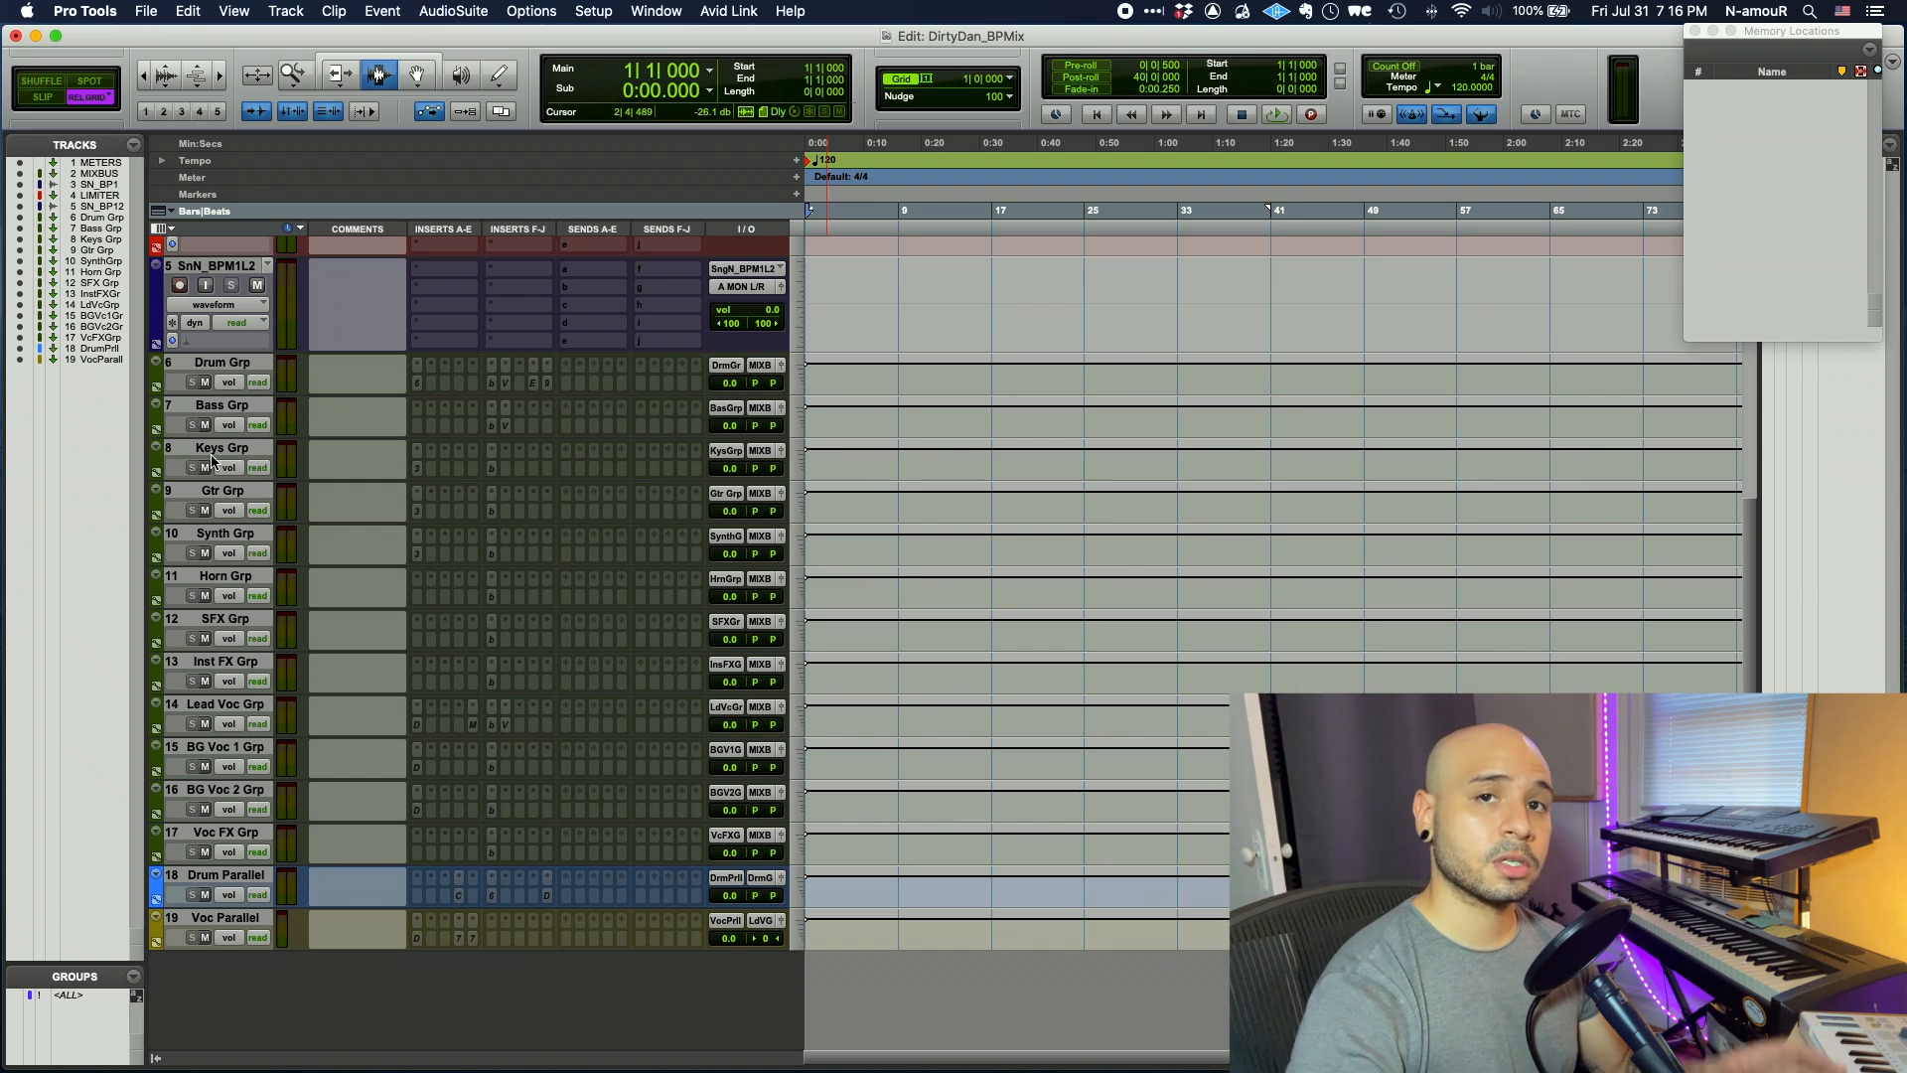
- Enable input monitoring on tracks 3 and 5, then select the Voc FX Grp track
scroll(211, 459, "up", 5)
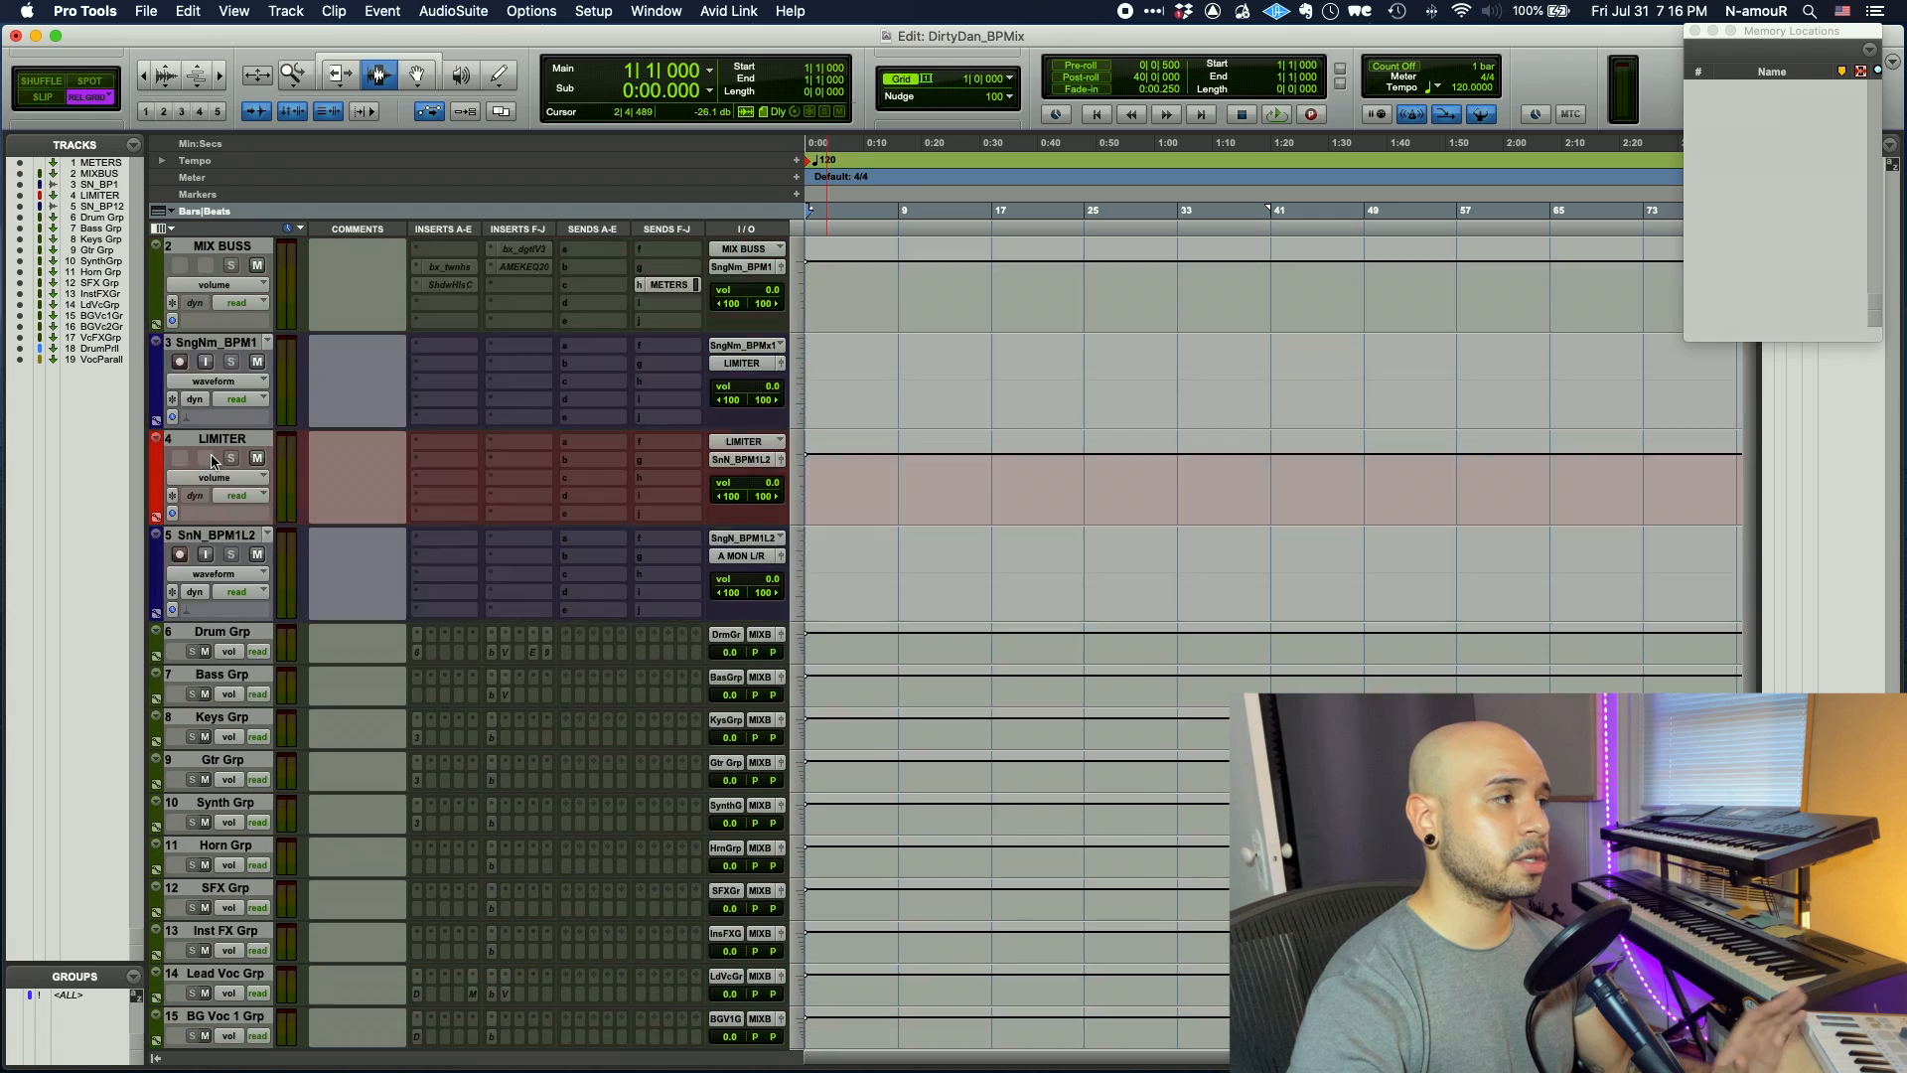
left_click(207, 458)
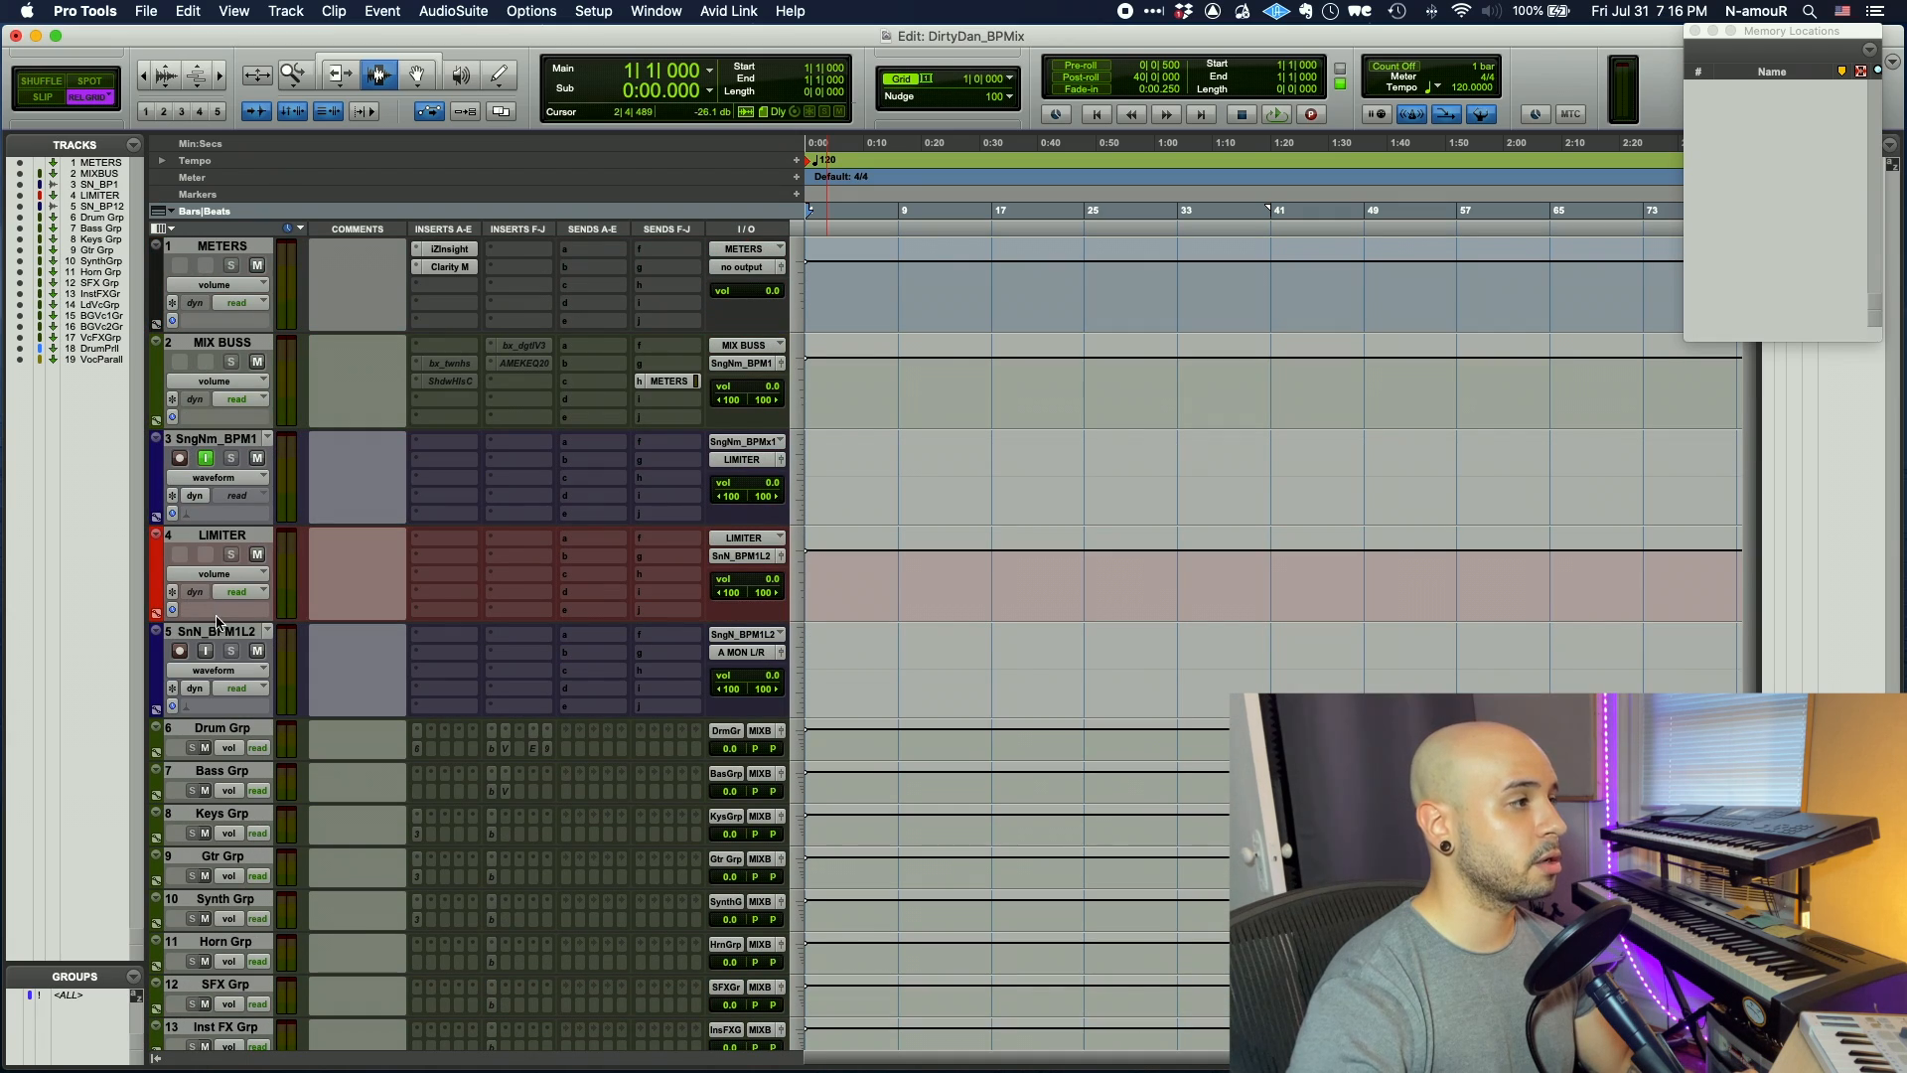
left_click(207, 652)
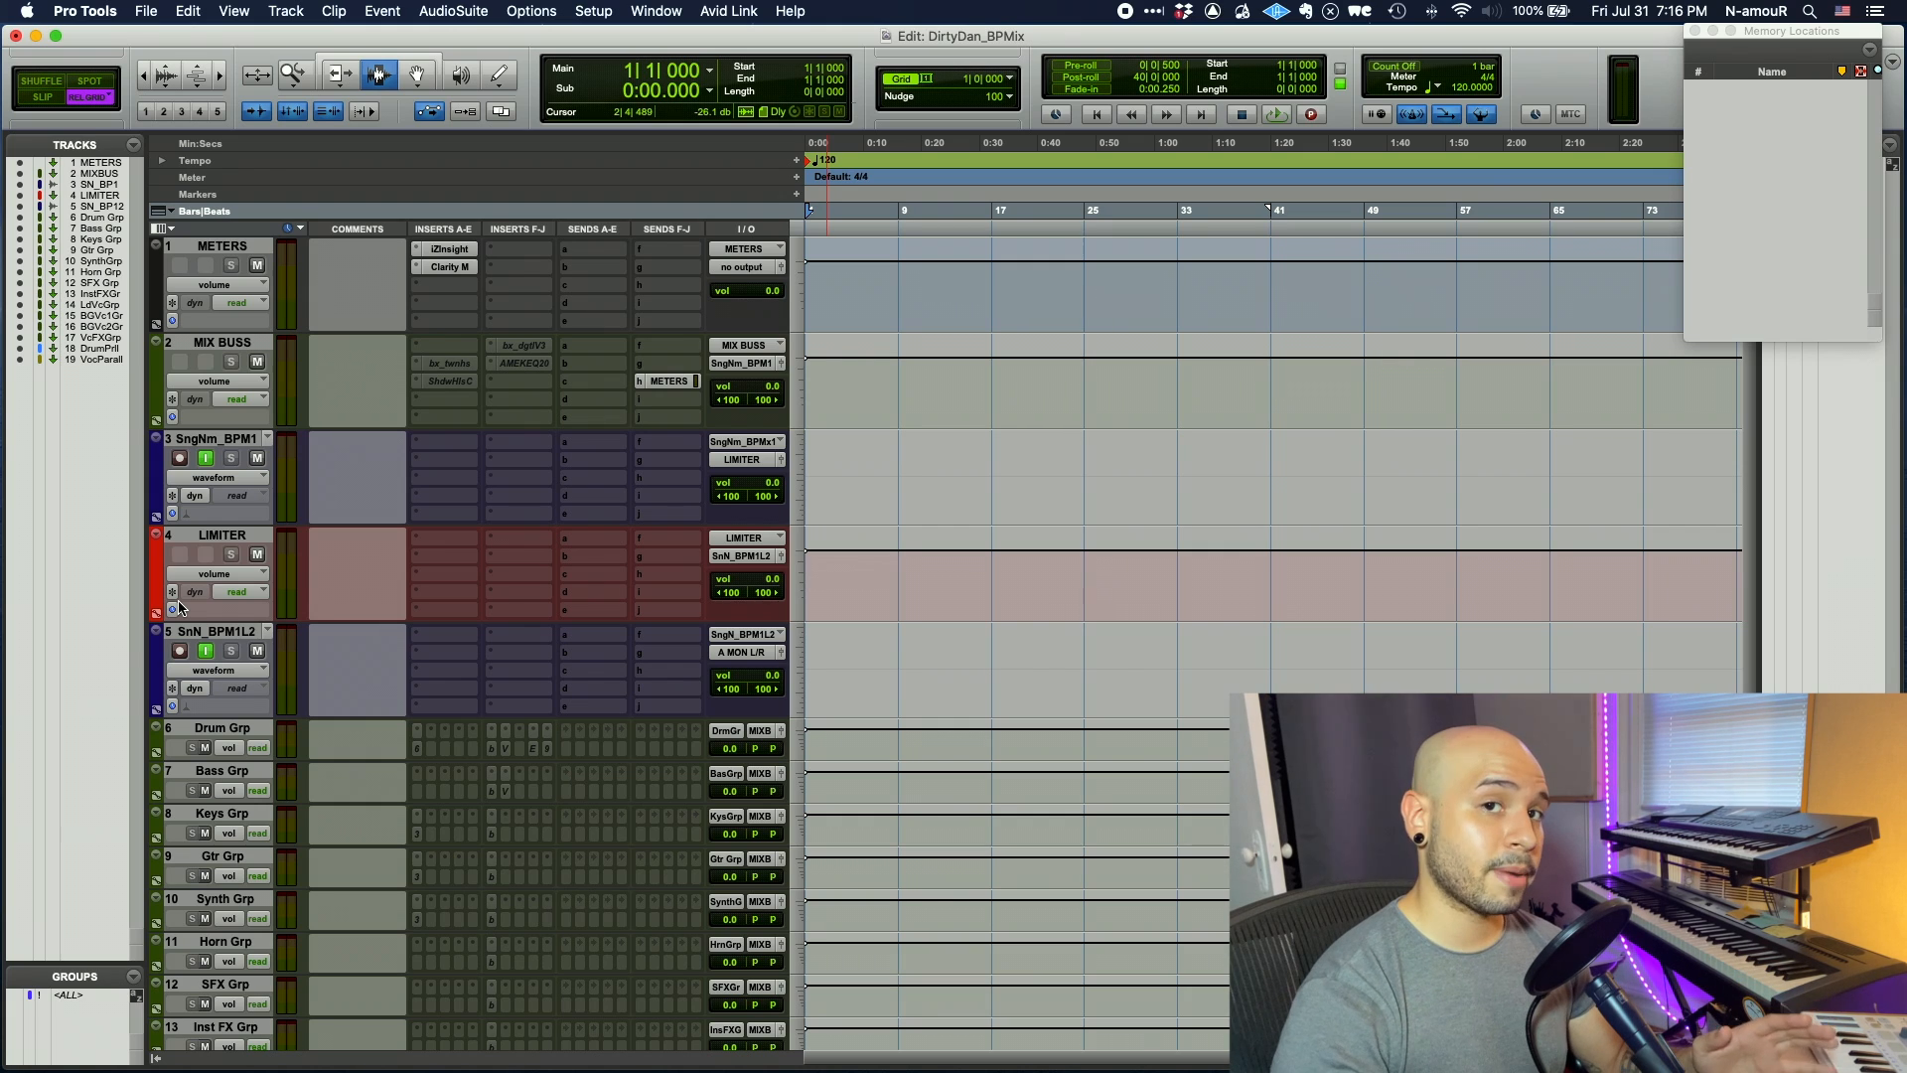
scroll(208, 807, "down", 5)
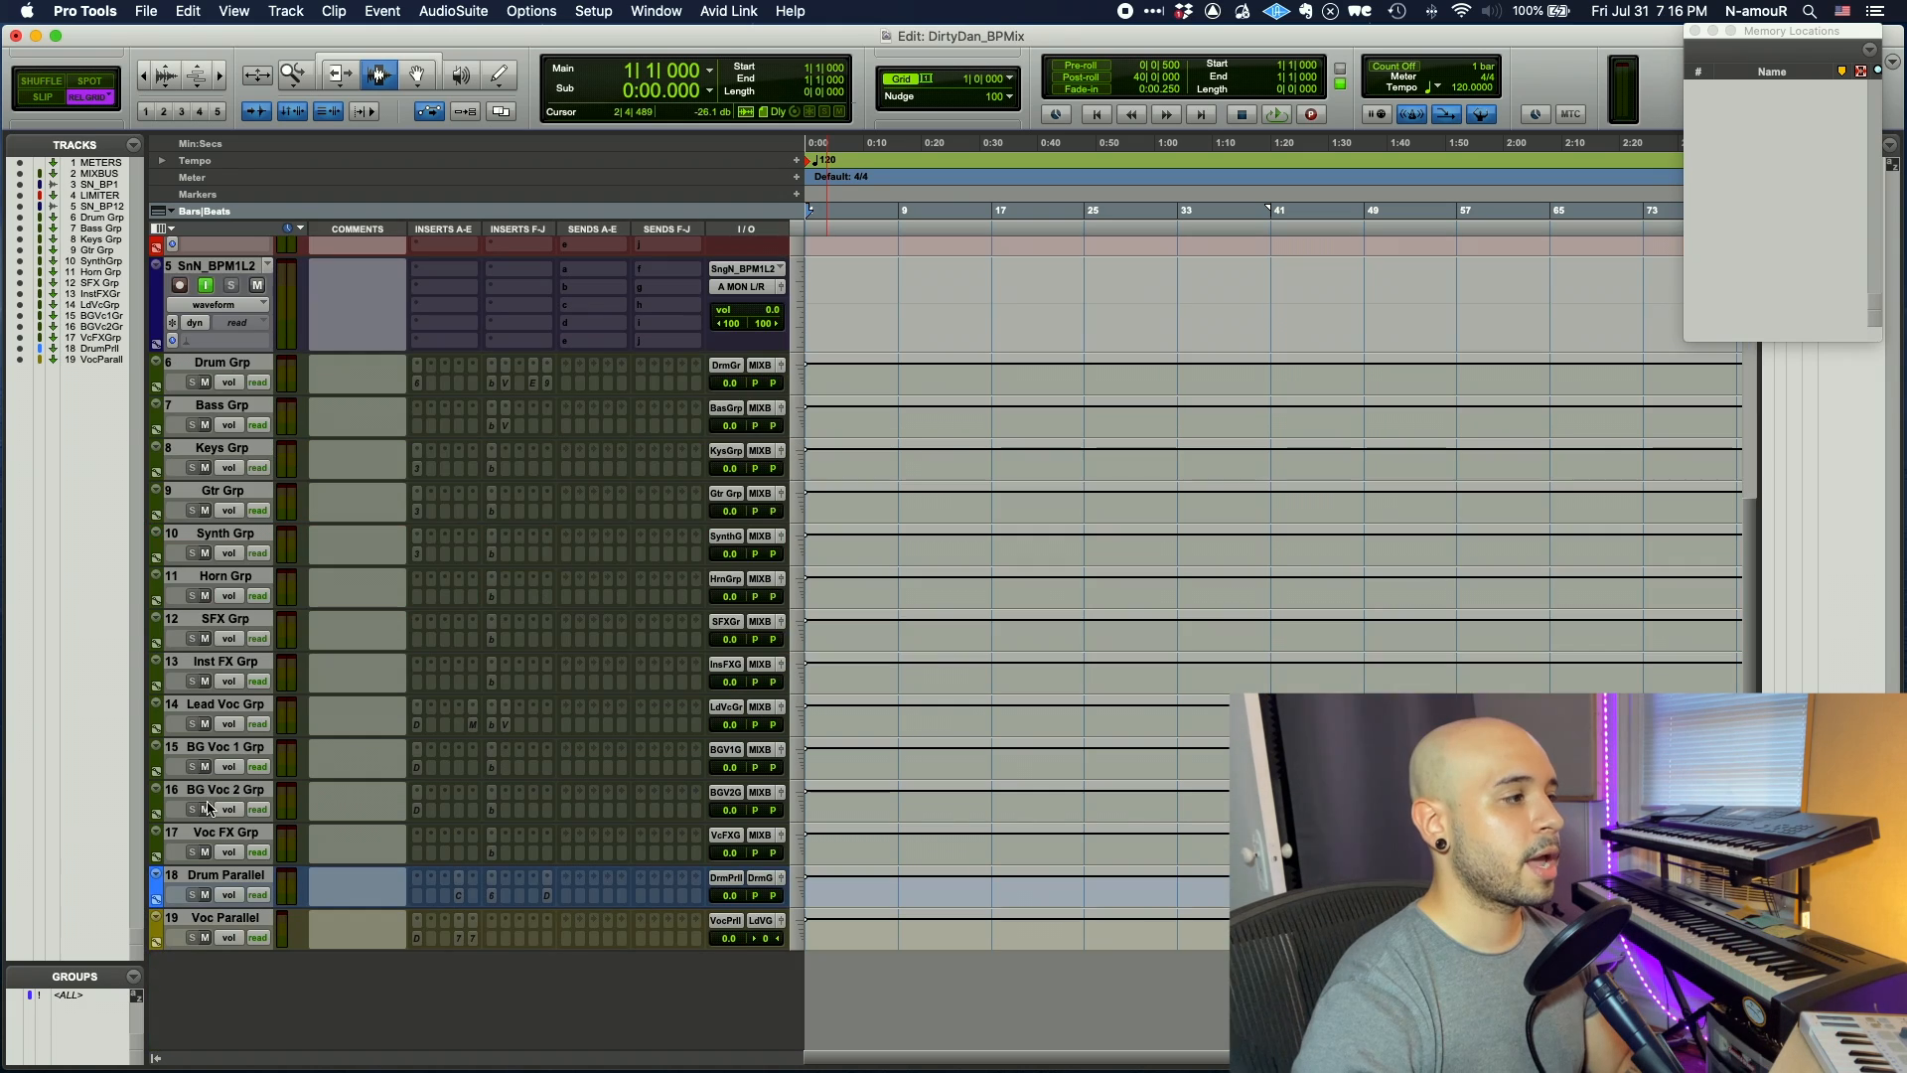
left_click(213, 835)
- Import every DirtyDan_ProdStems WAV file, from 17 TAG onward, as new tracks at session start
key("super+shift+i")
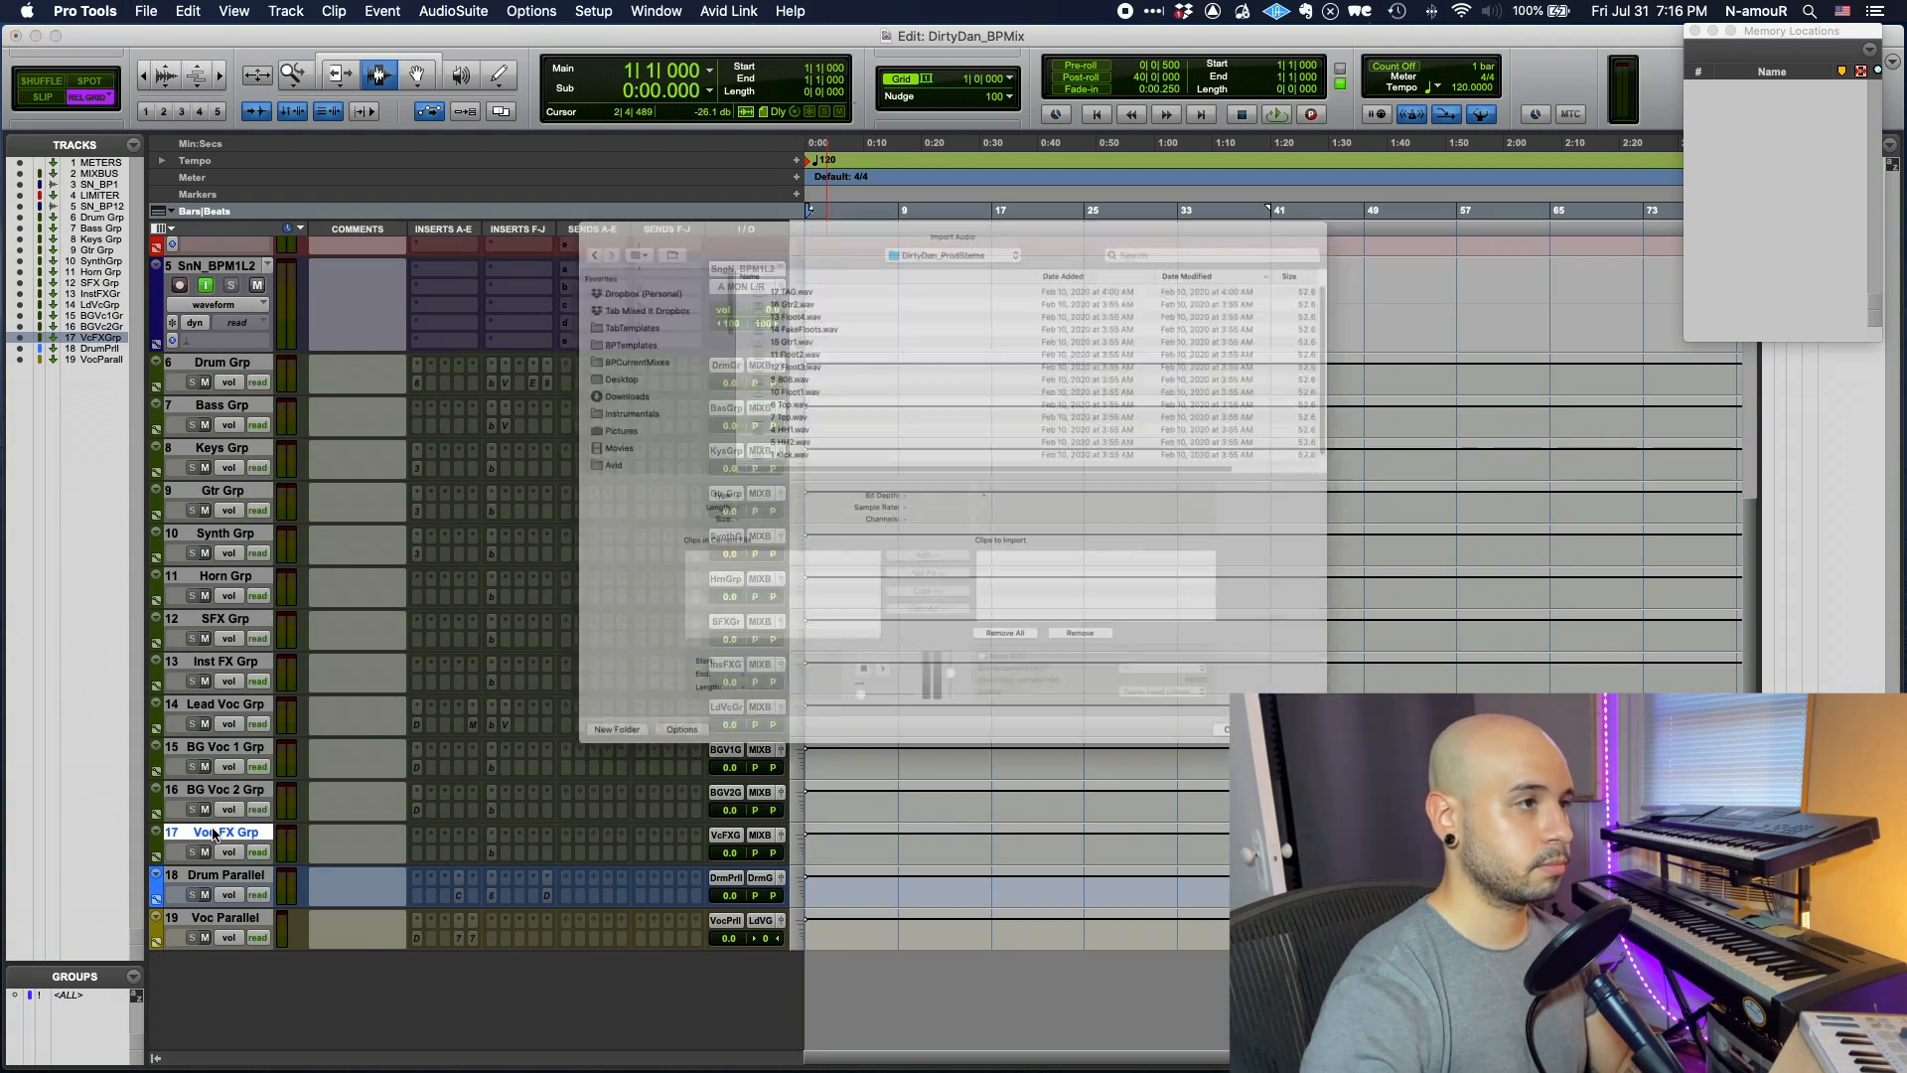
left_click(869, 194)
scroll(815, 328, "down", 3)
left_click(773, 442, "shift")
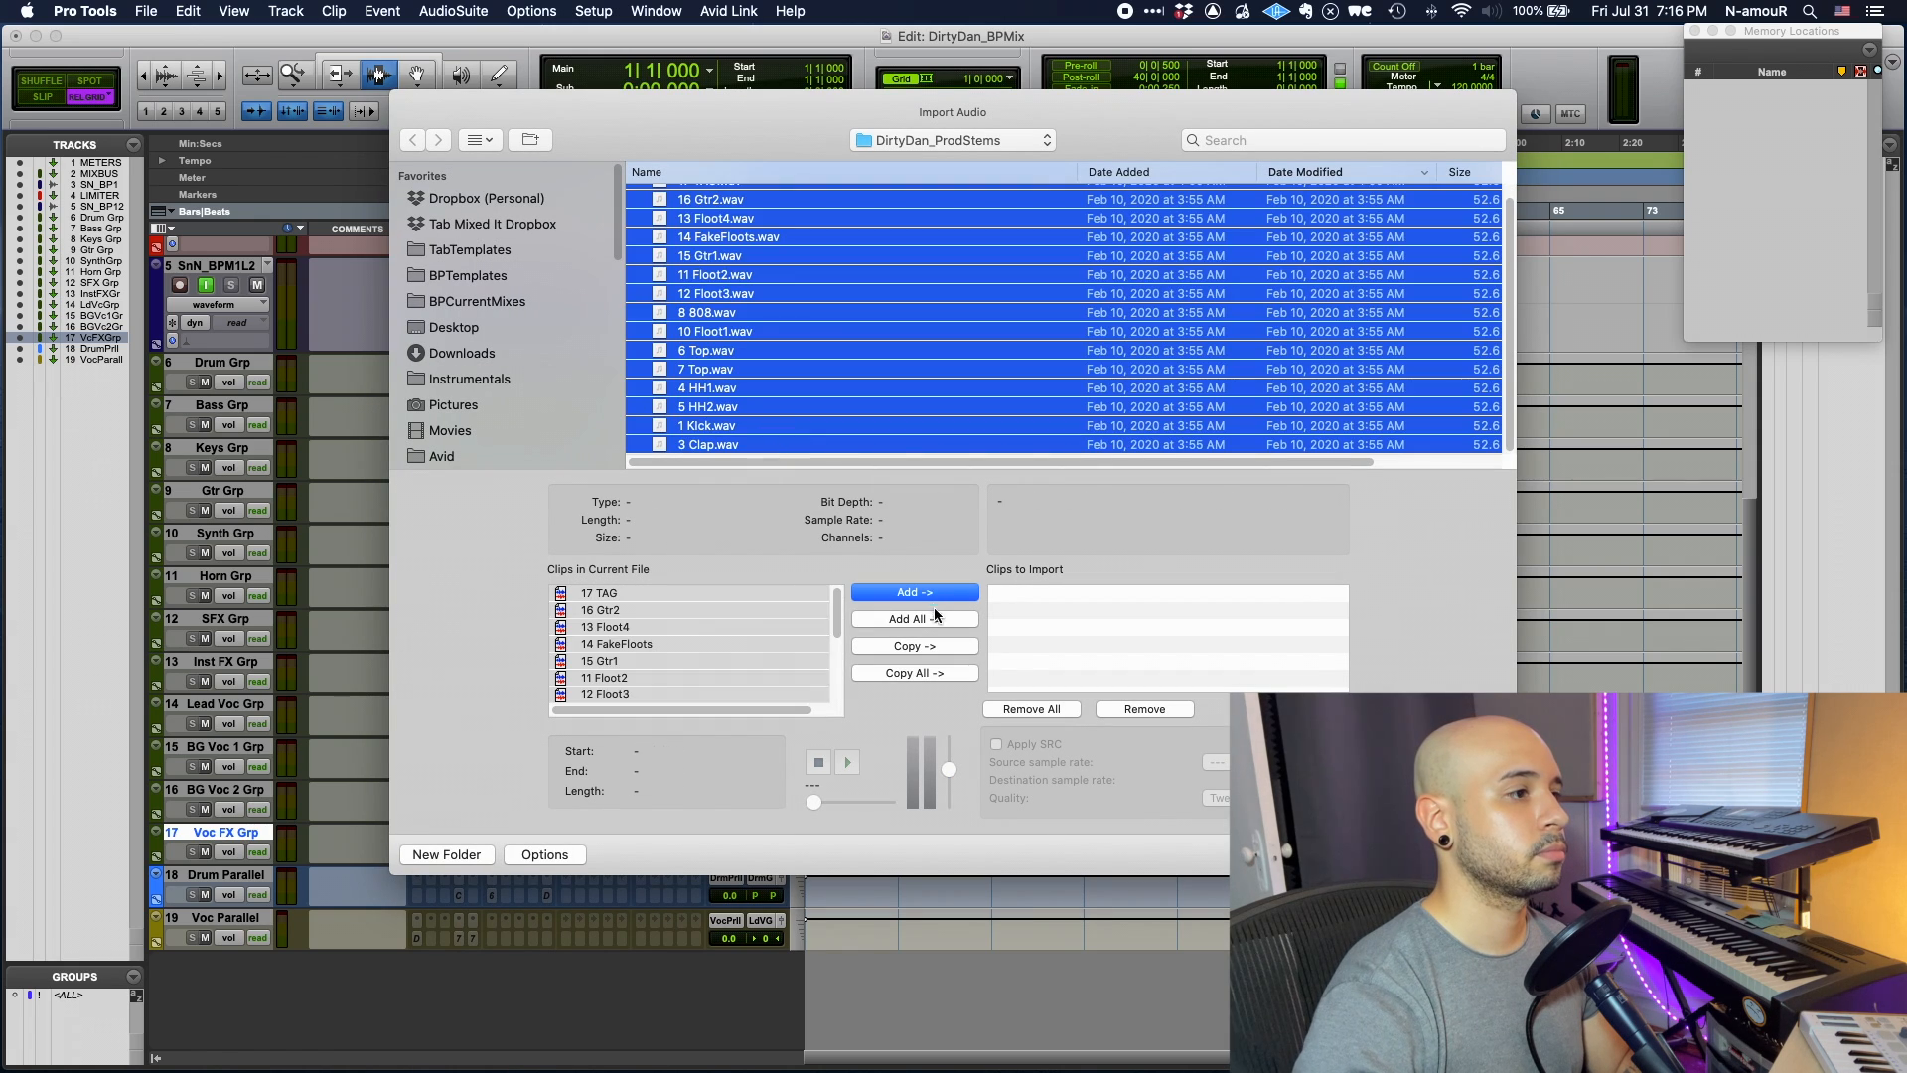
left_click(933, 672)
left_click(1468, 854)
left_click(1468, 854)
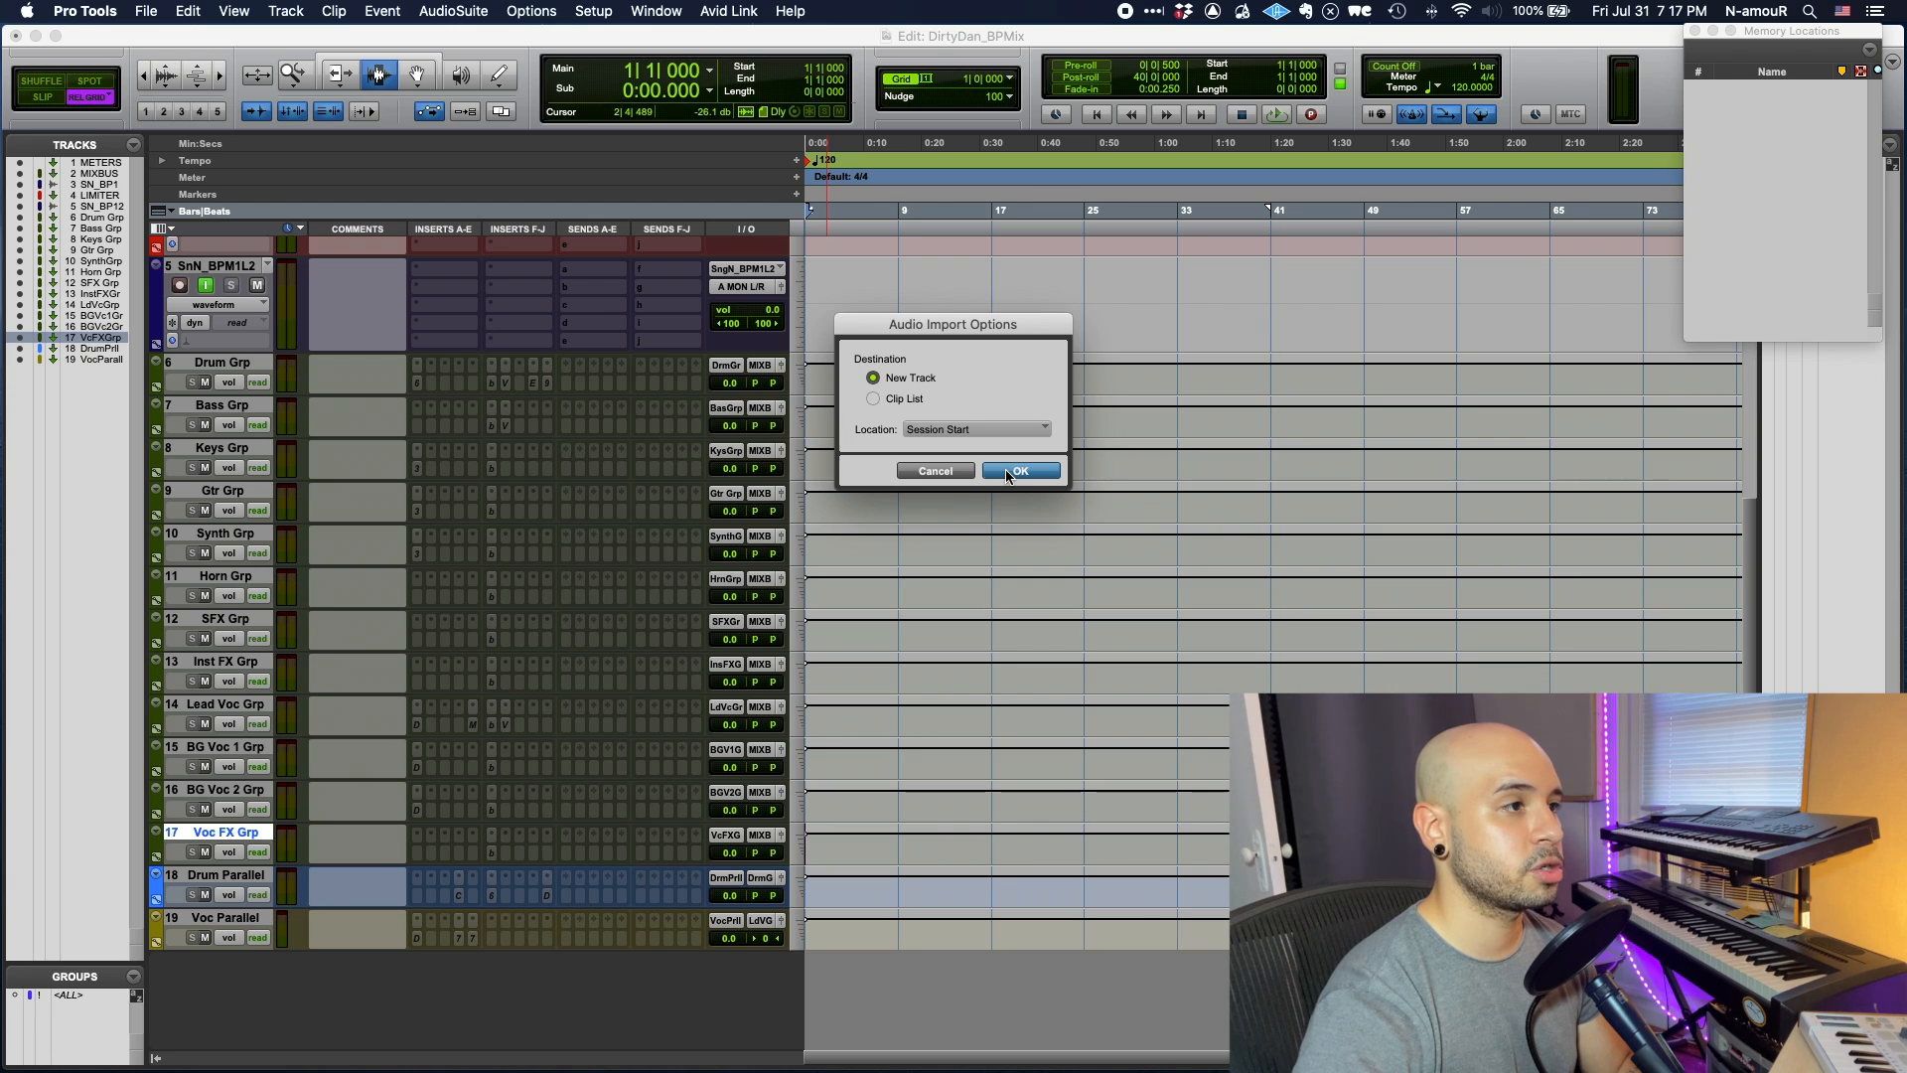
left_click(1020, 471)
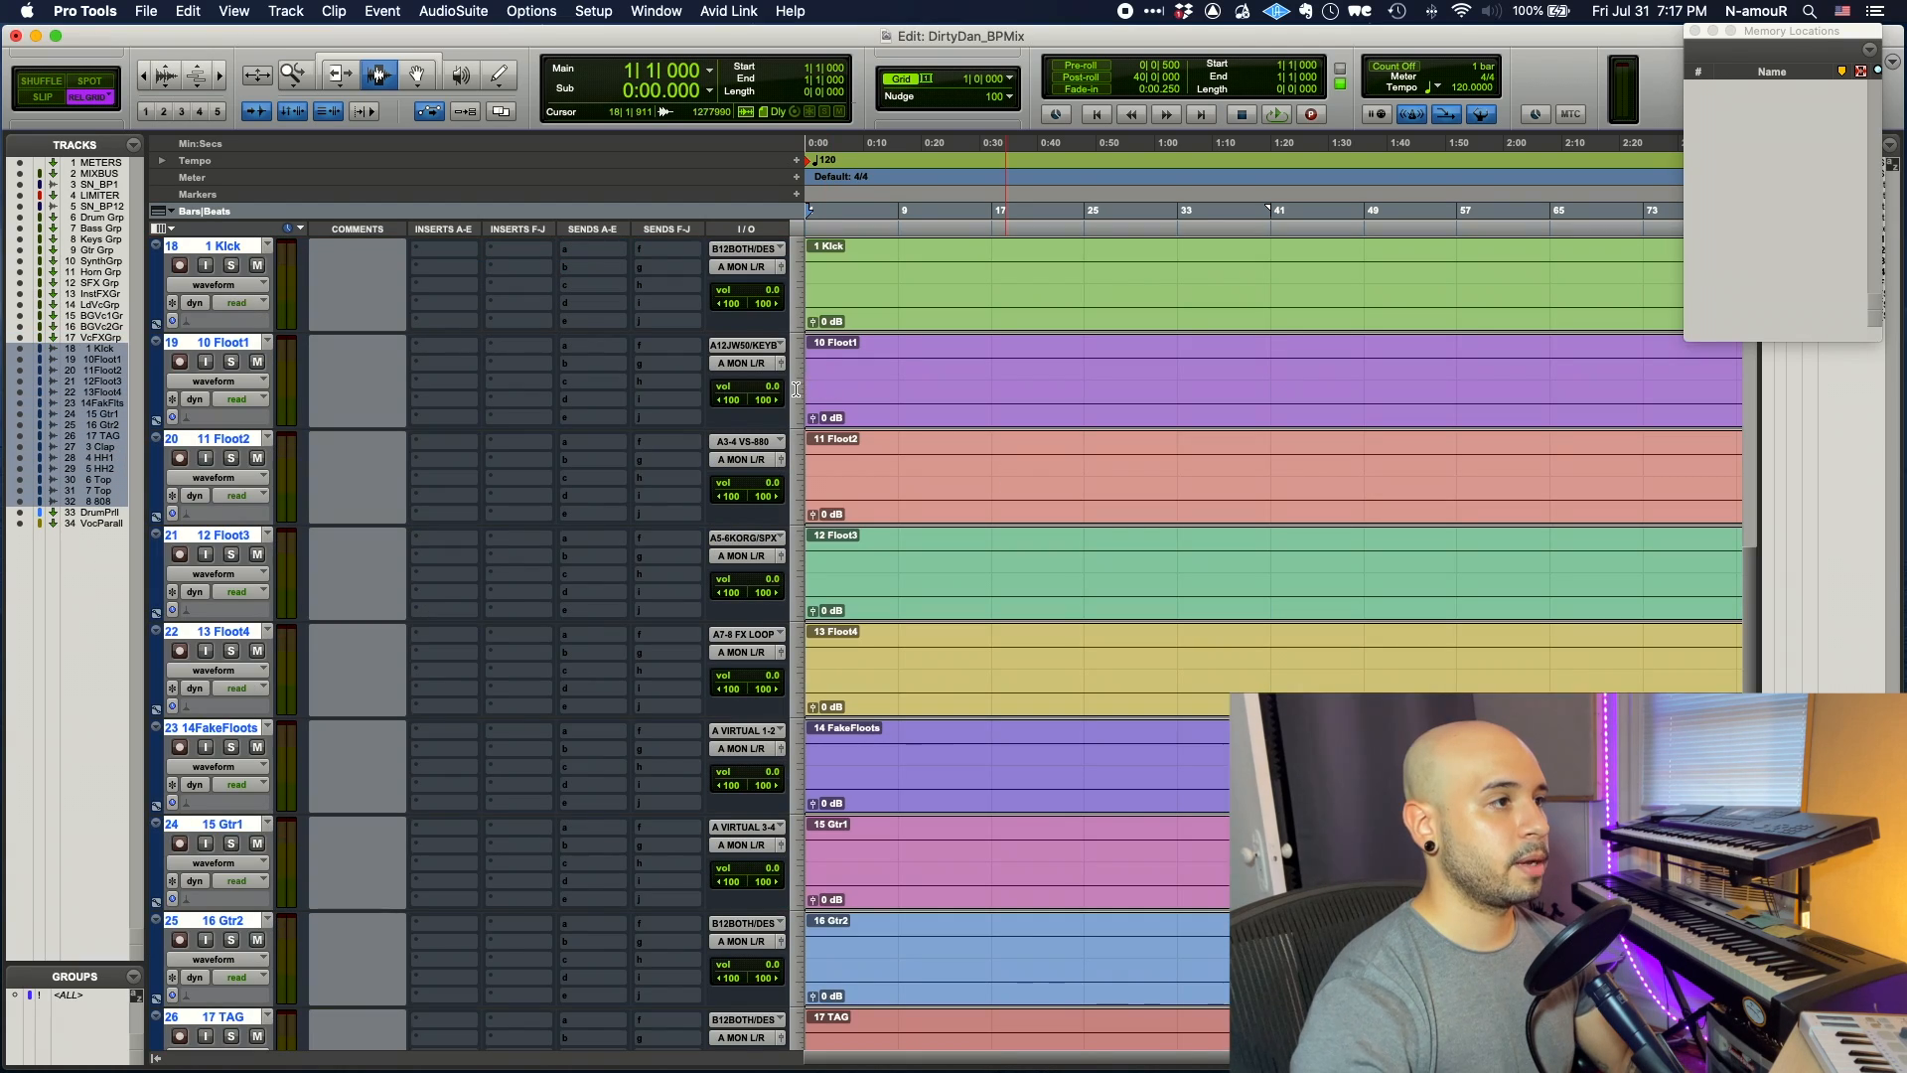
- Set the stem tracks to Small height and the session tempo to 155 BPM
left_click(795, 391)
left_click(815, 391)
left_click(797, 389)
left_click(814, 376)
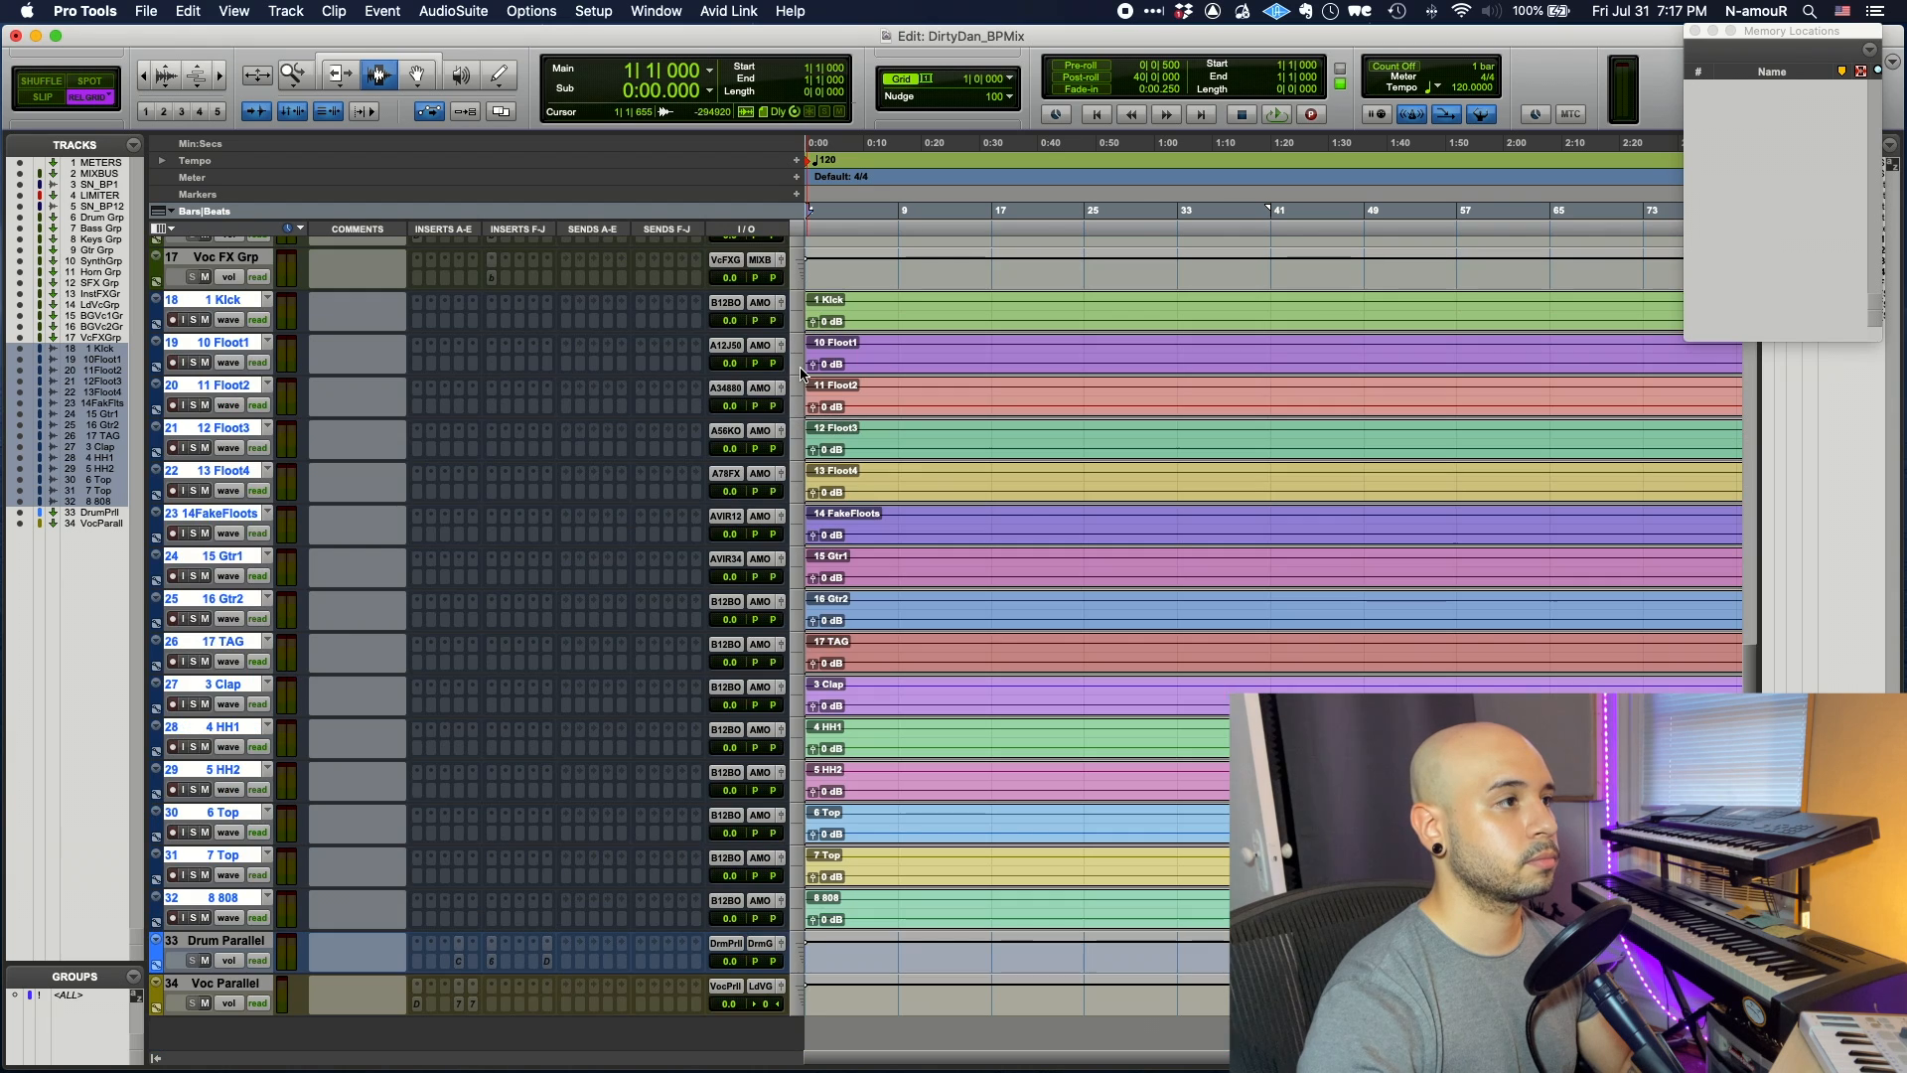
double_click(810, 164)
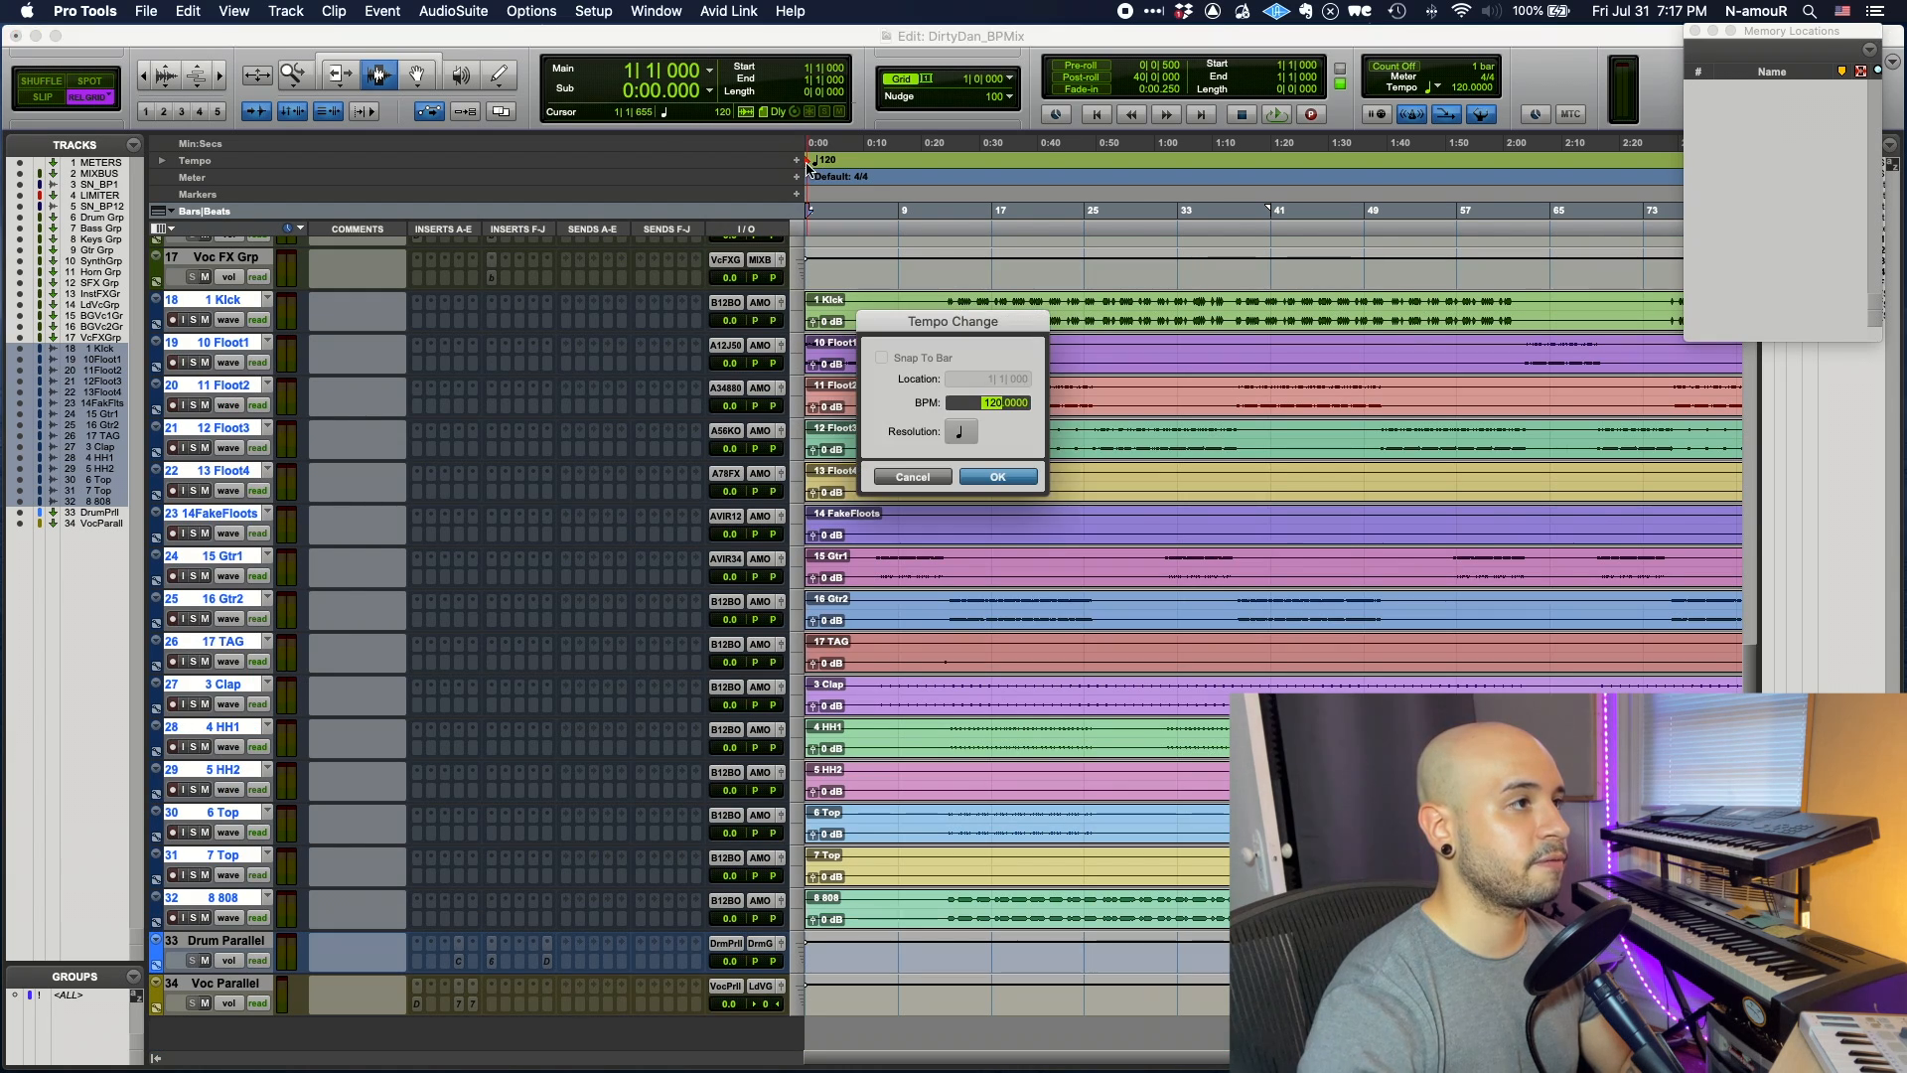
key("Return")
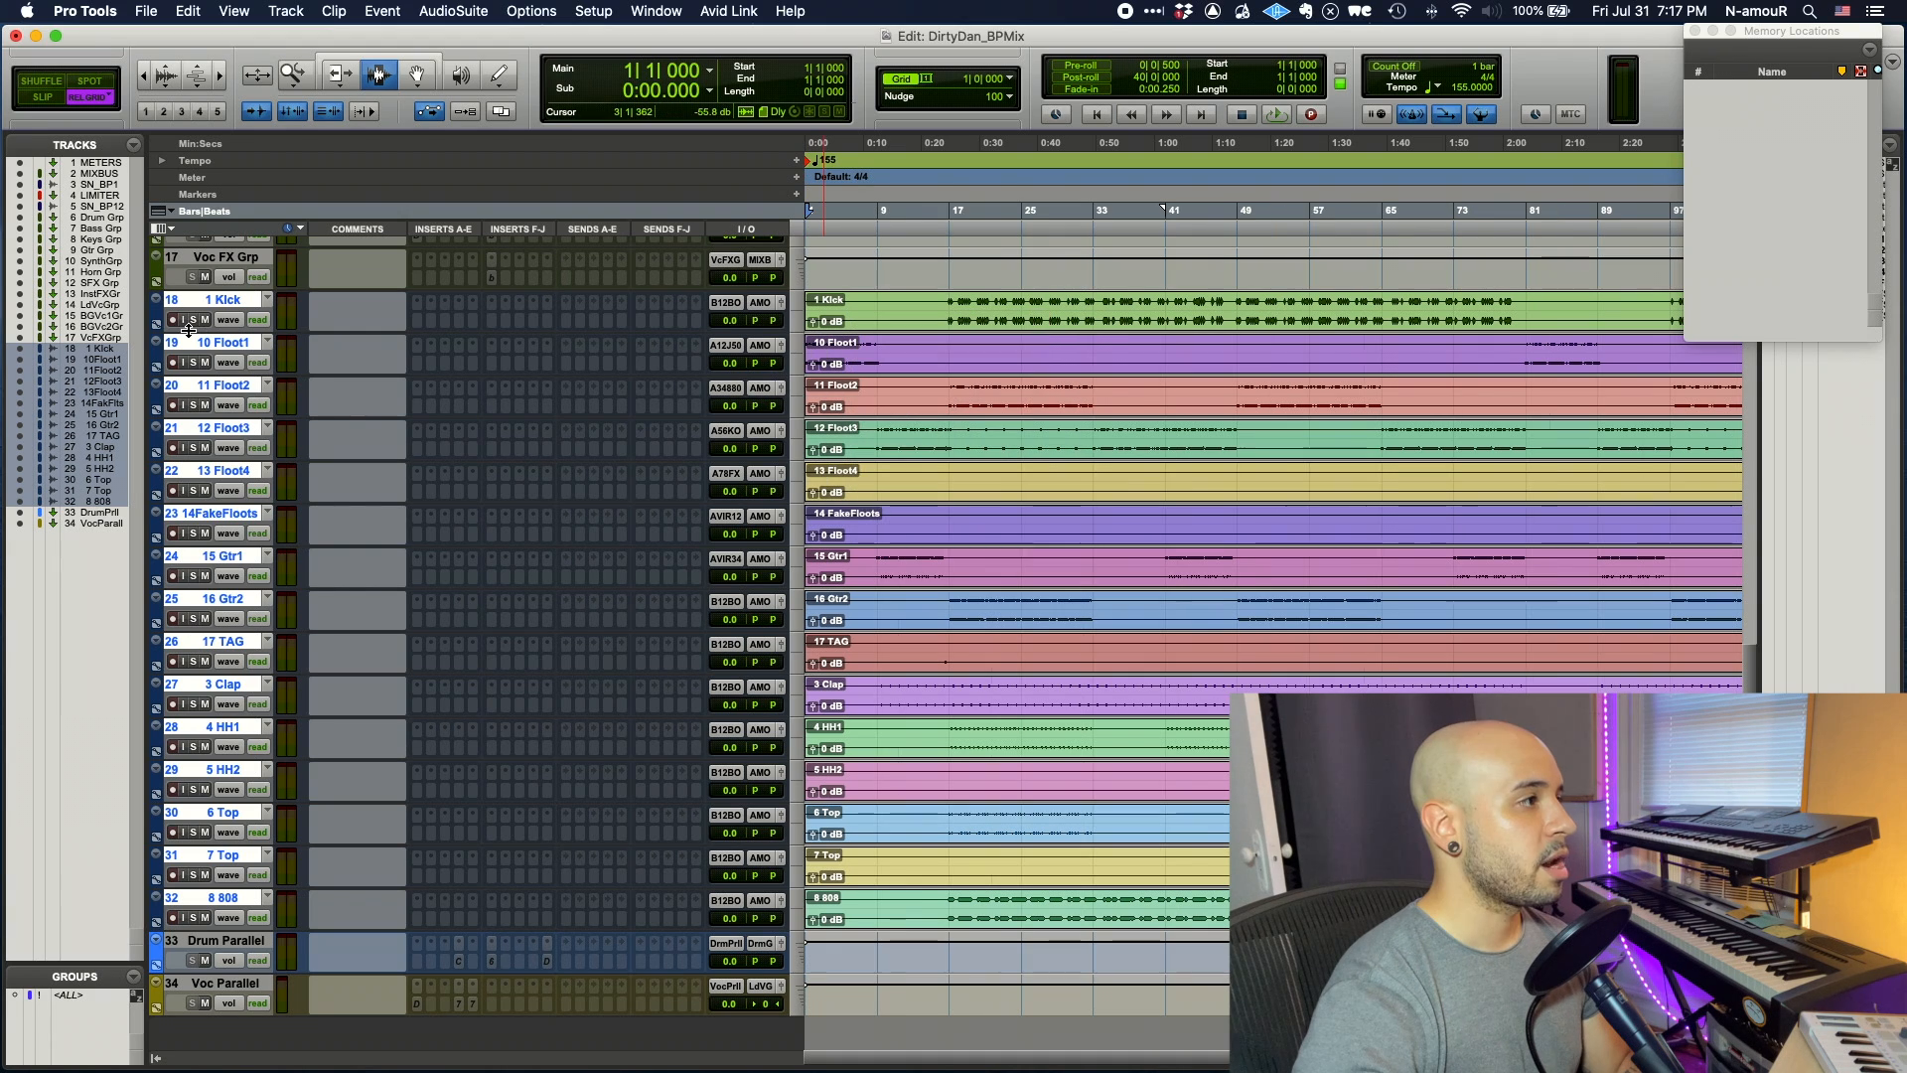
- Reorder the stems: Clap, hi-hats and Top under 1 Kick, then 8 808, then both guitars
left_click_drag(146, 348, 225, 349)
left_click(123, 372)
left_click(124, 361)
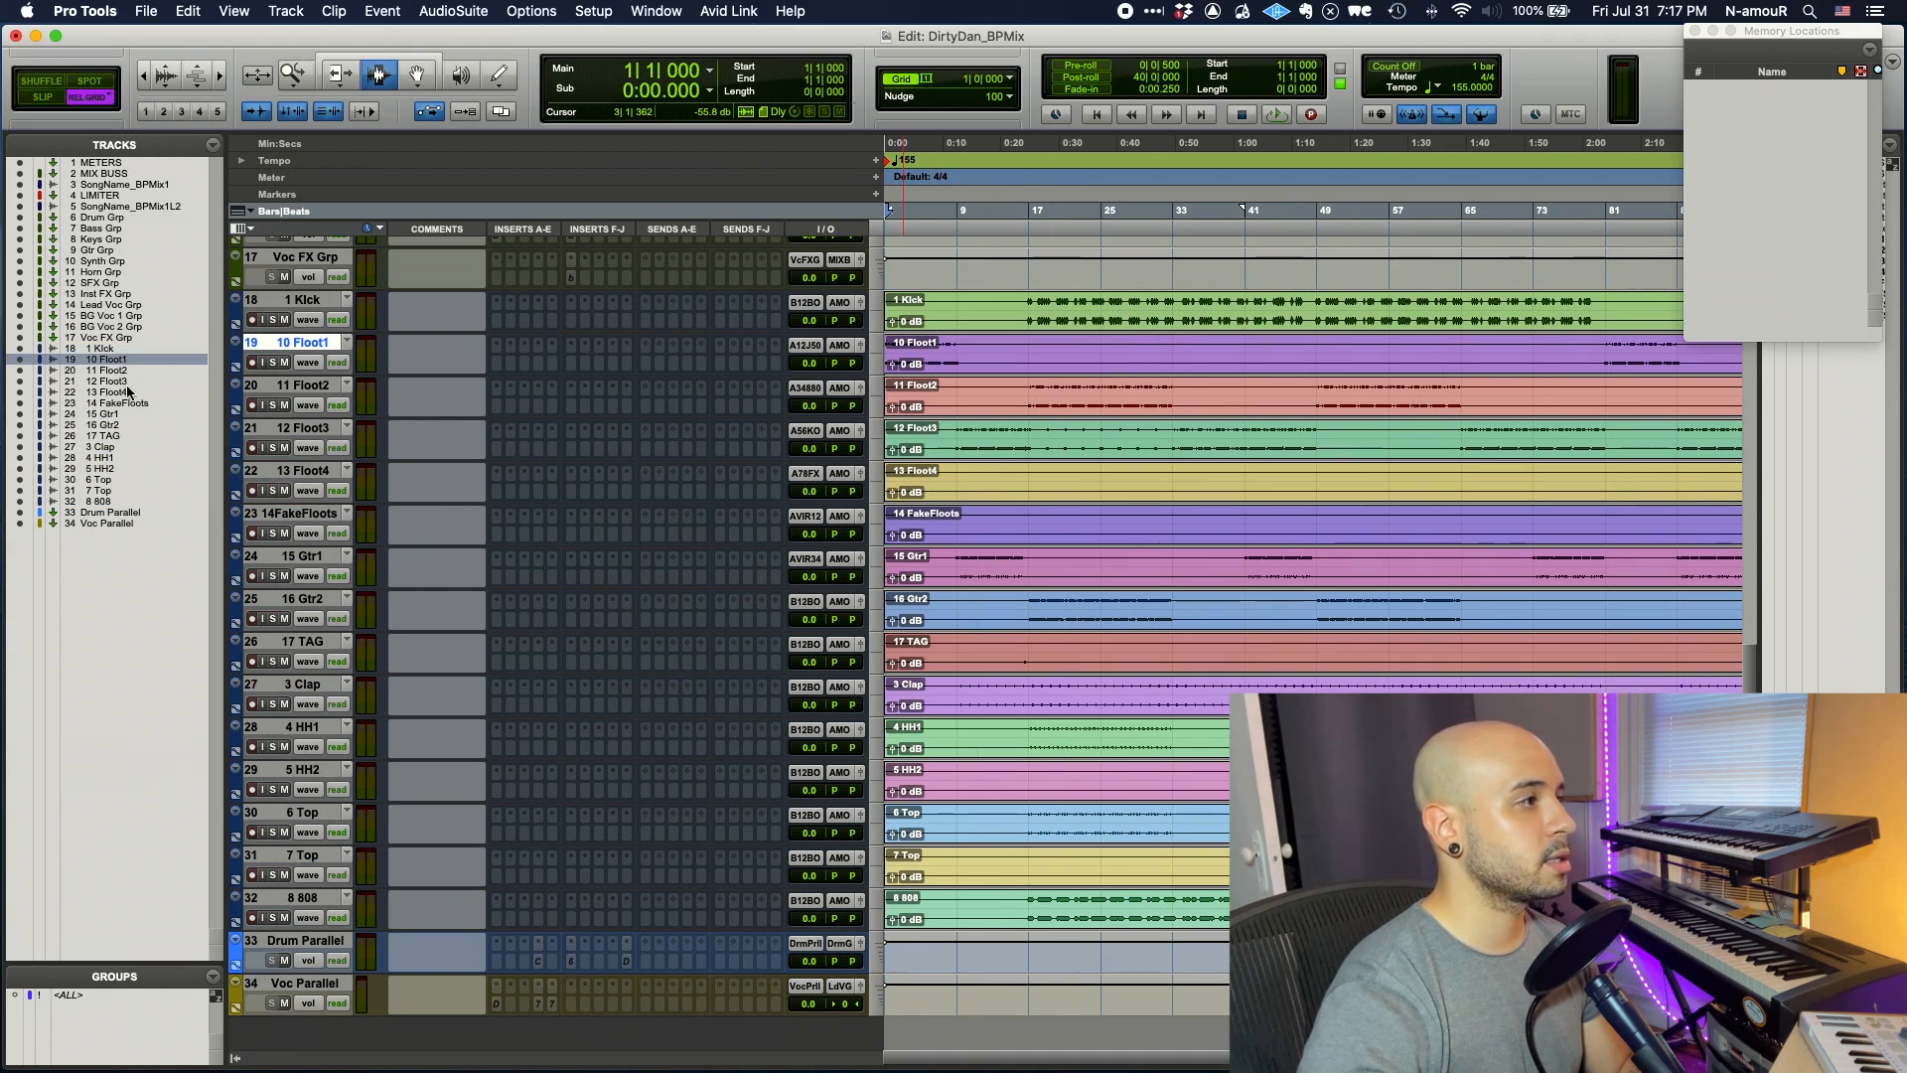
left_click(115, 445)
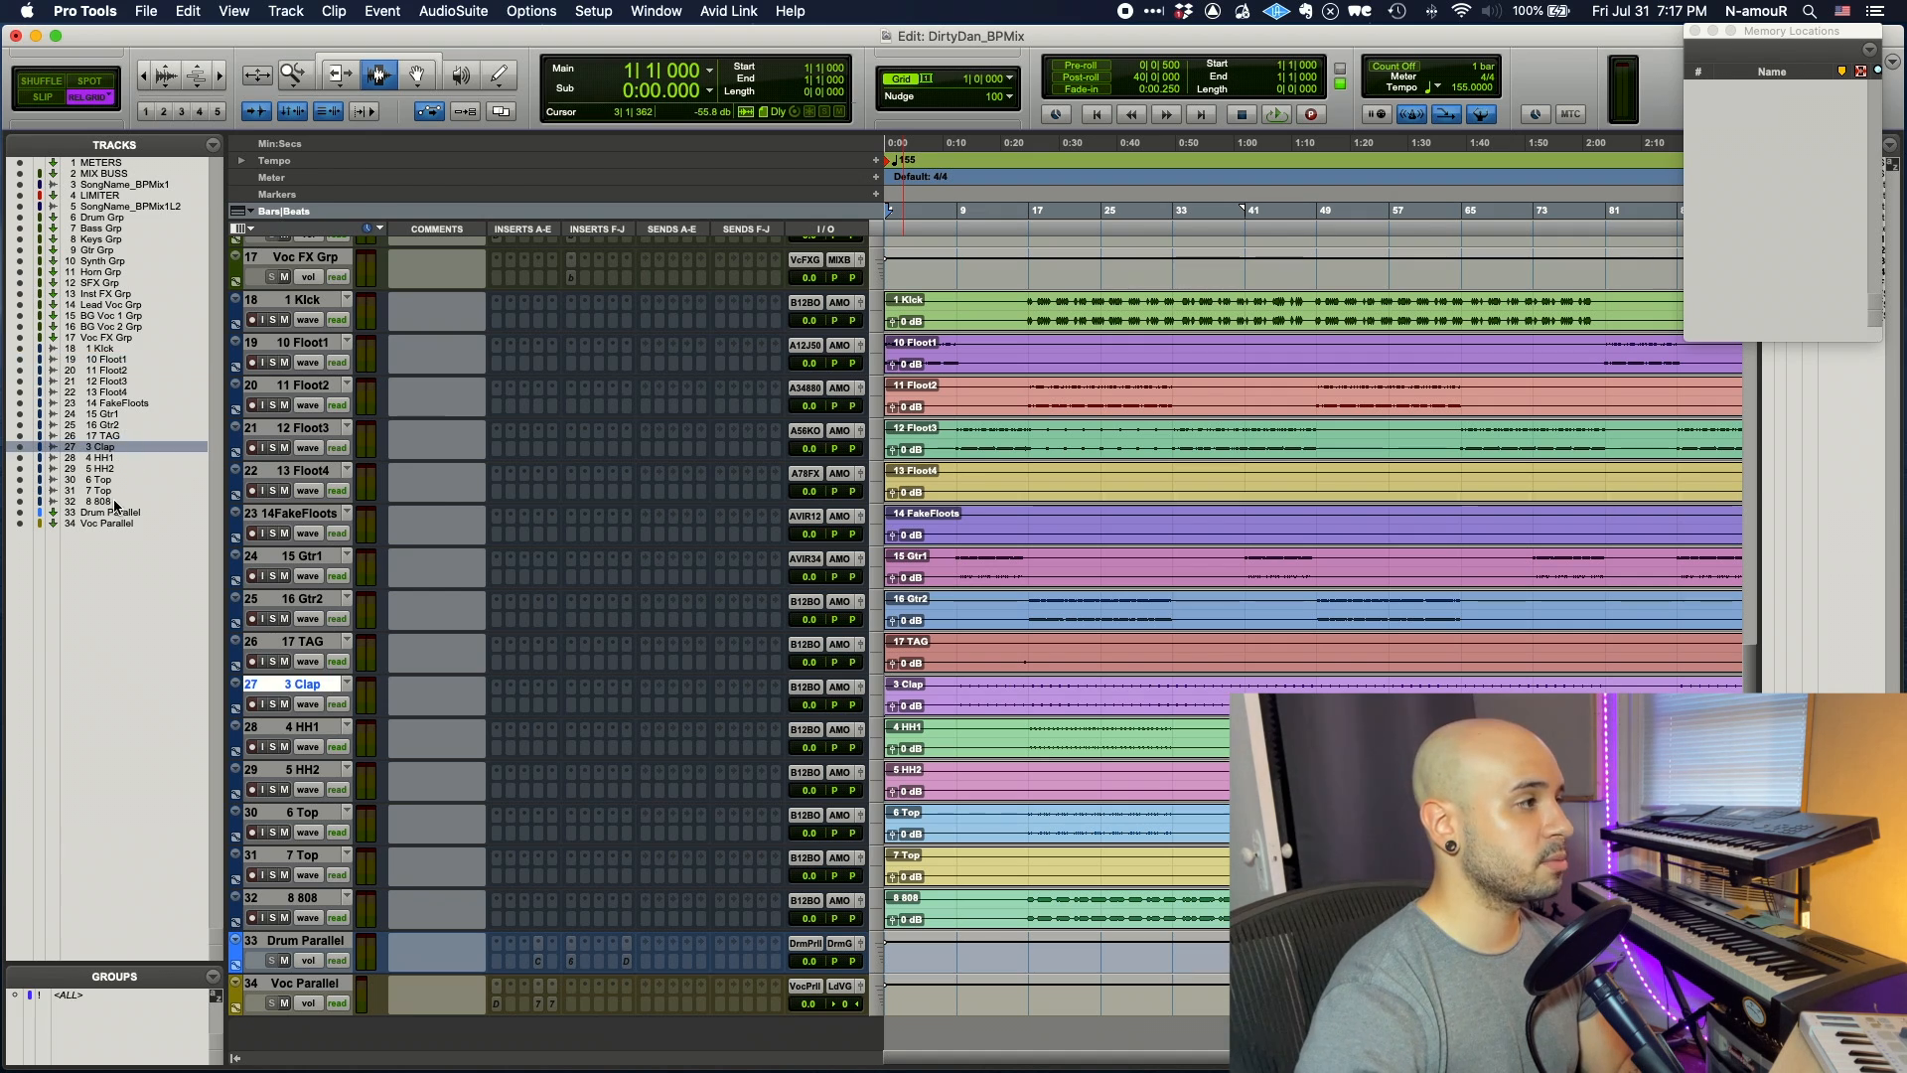
left_click(111, 491, "shift")
left_click_drag(116, 370, 116, 362)
left_click_drag(103, 501, 124, 411)
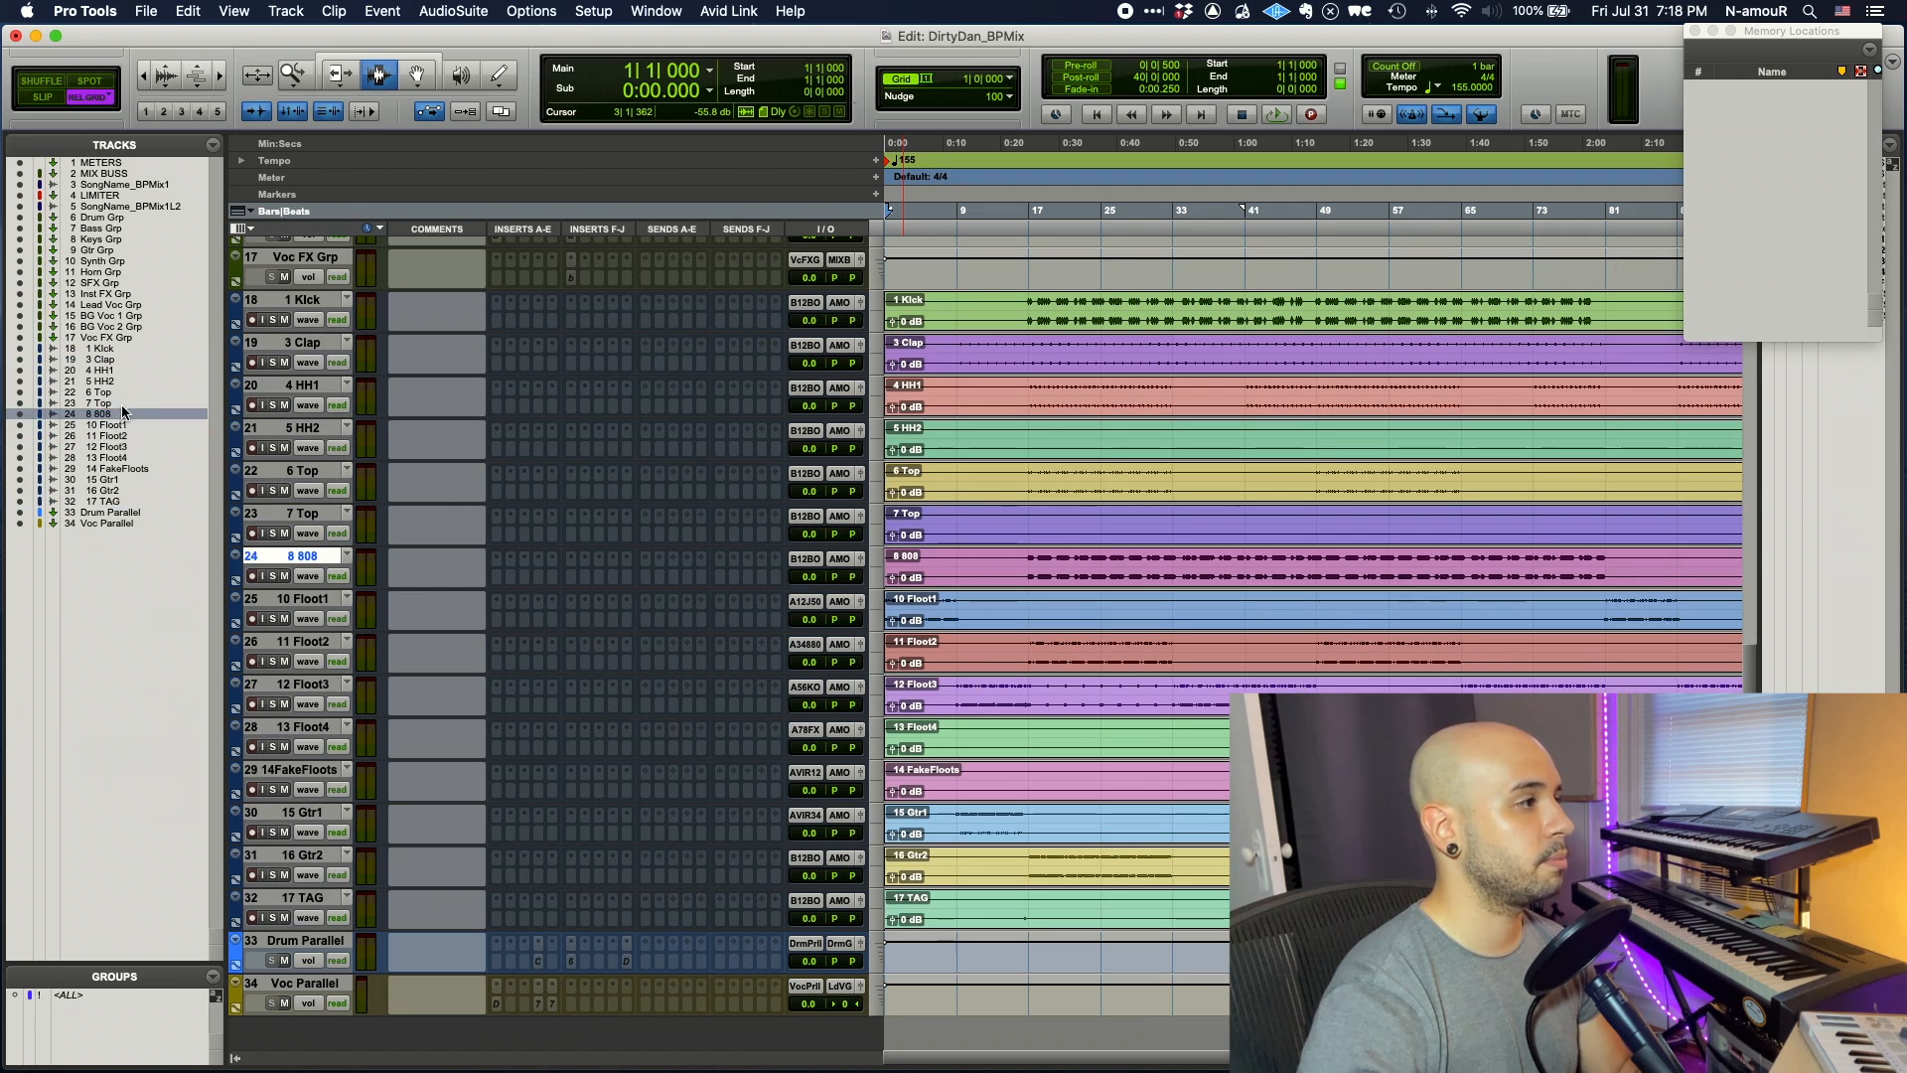
left_click(121, 480)
left_click(119, 487, "shift")
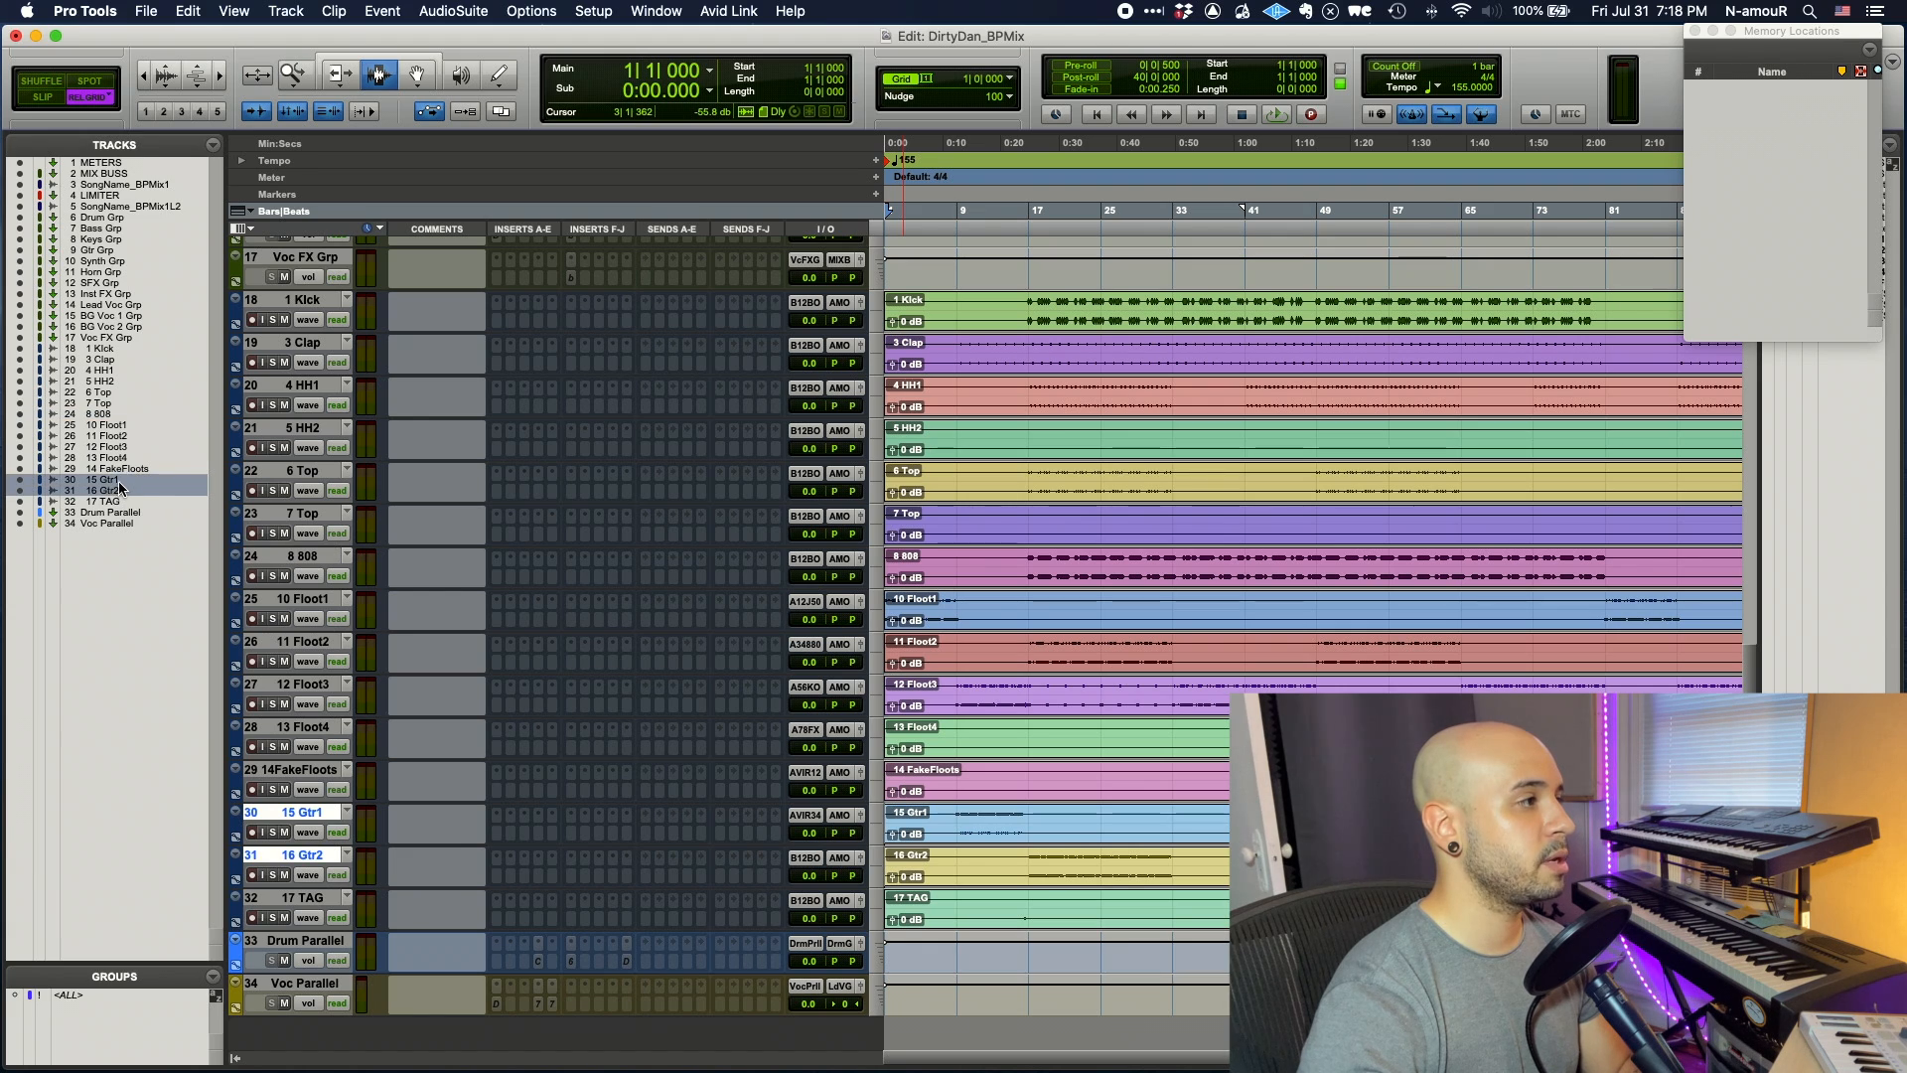
left_click_drag(127, 425, 130, 430)
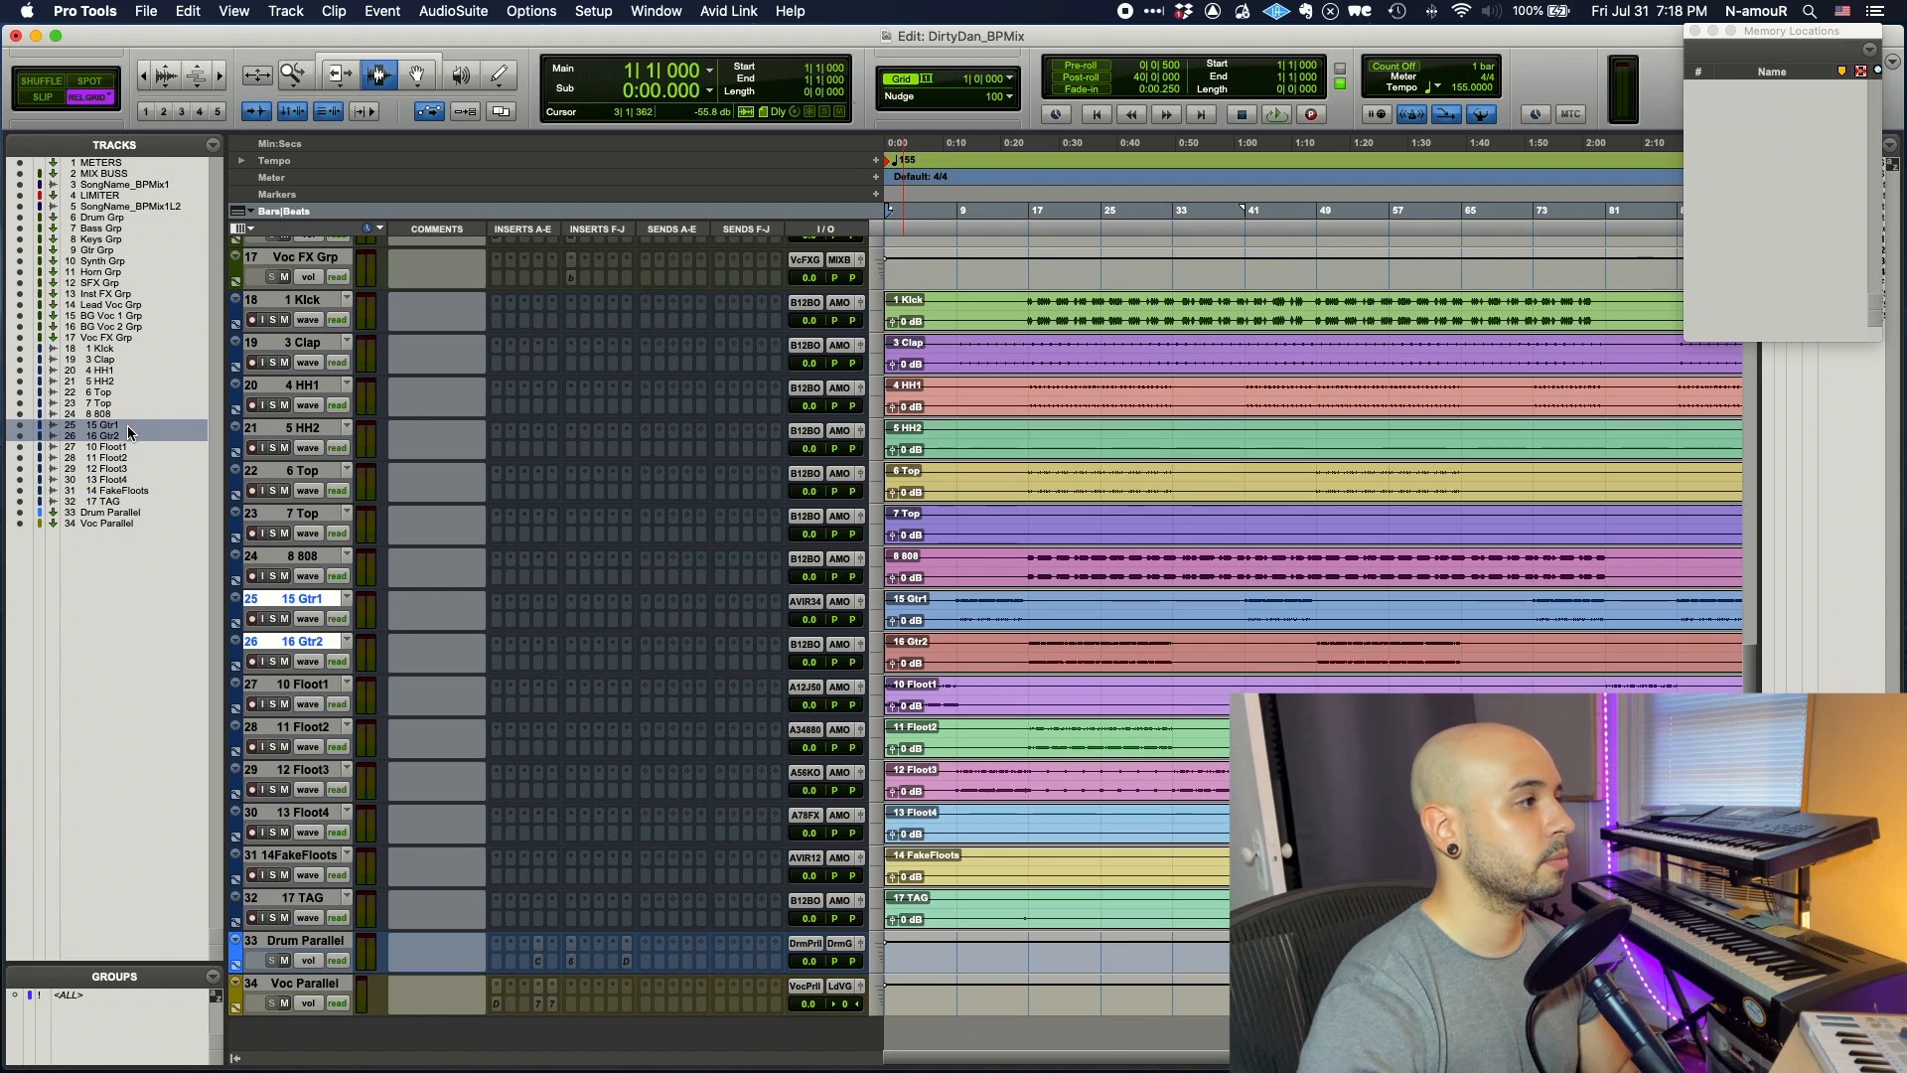
- Set the input of tracks 1 Kick through 17 TAG to no input
left_click(127, 503)
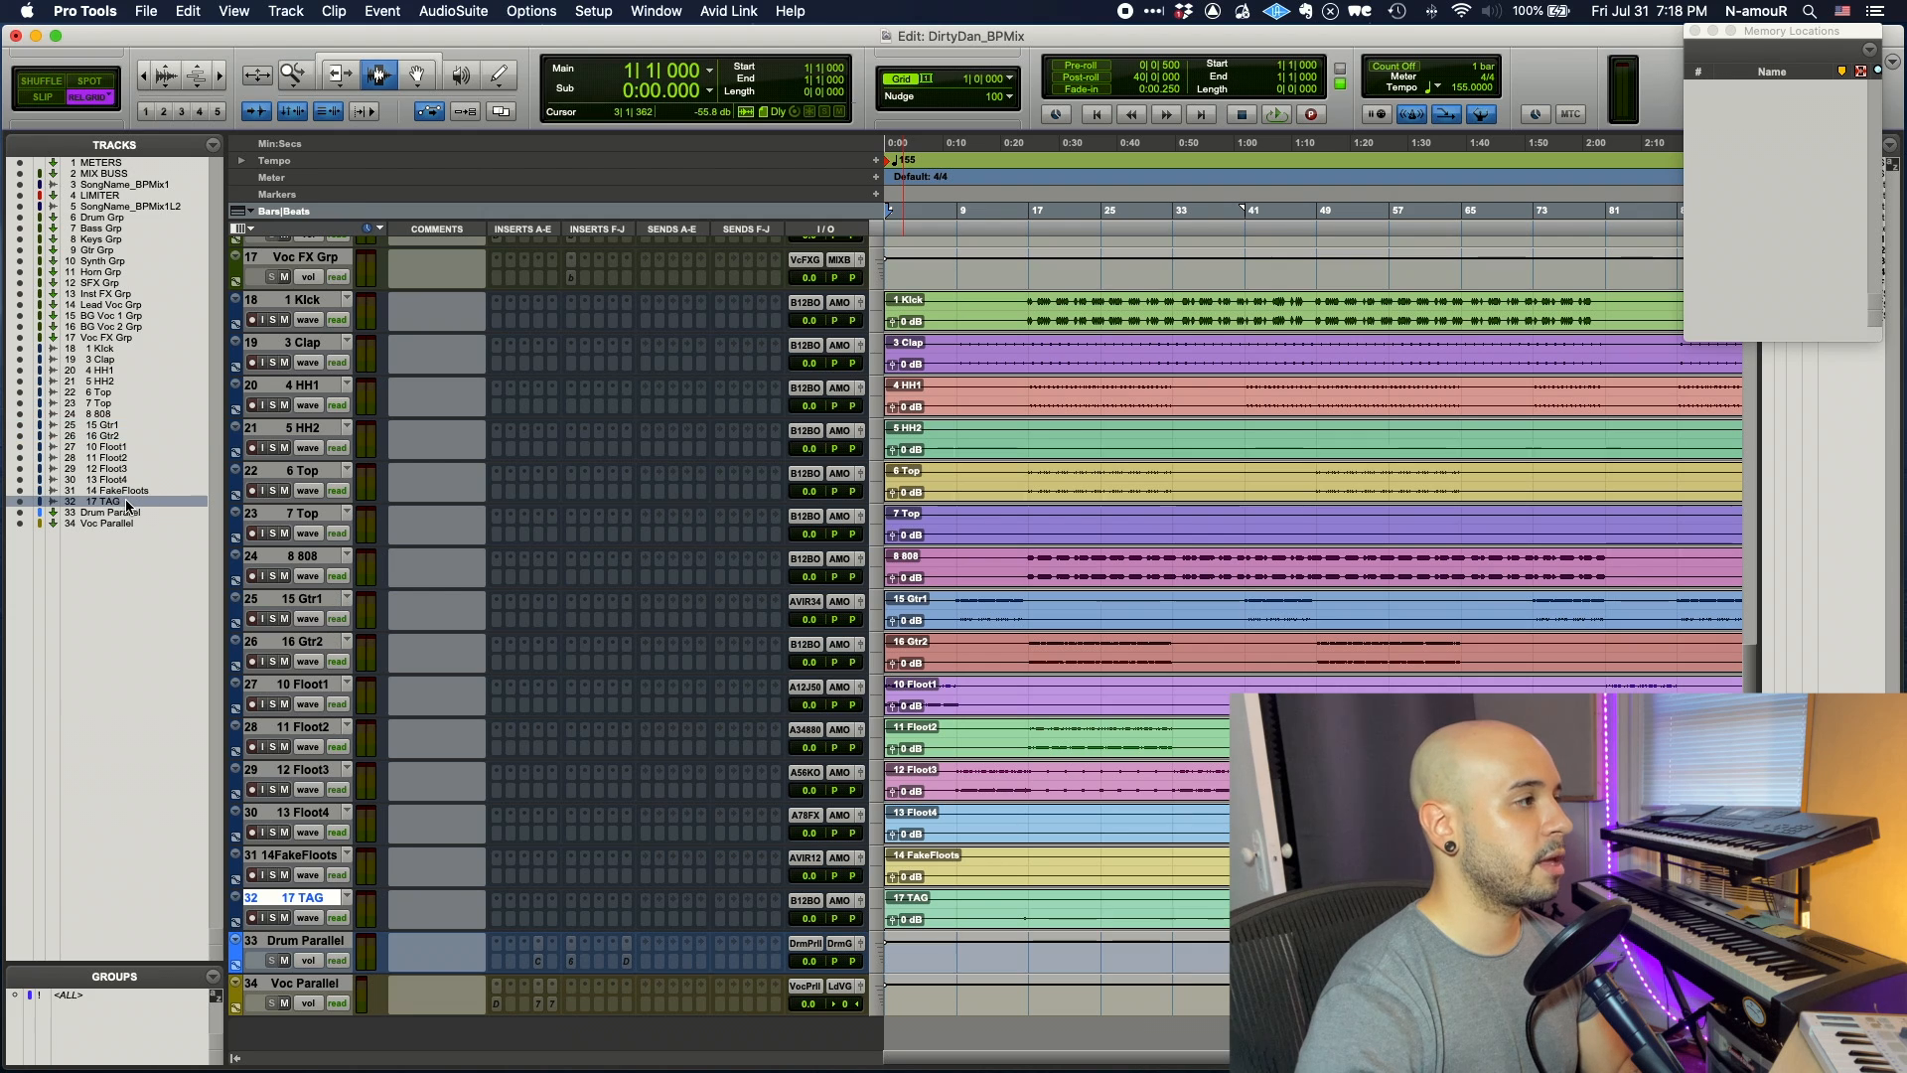
left_click(334, 302)
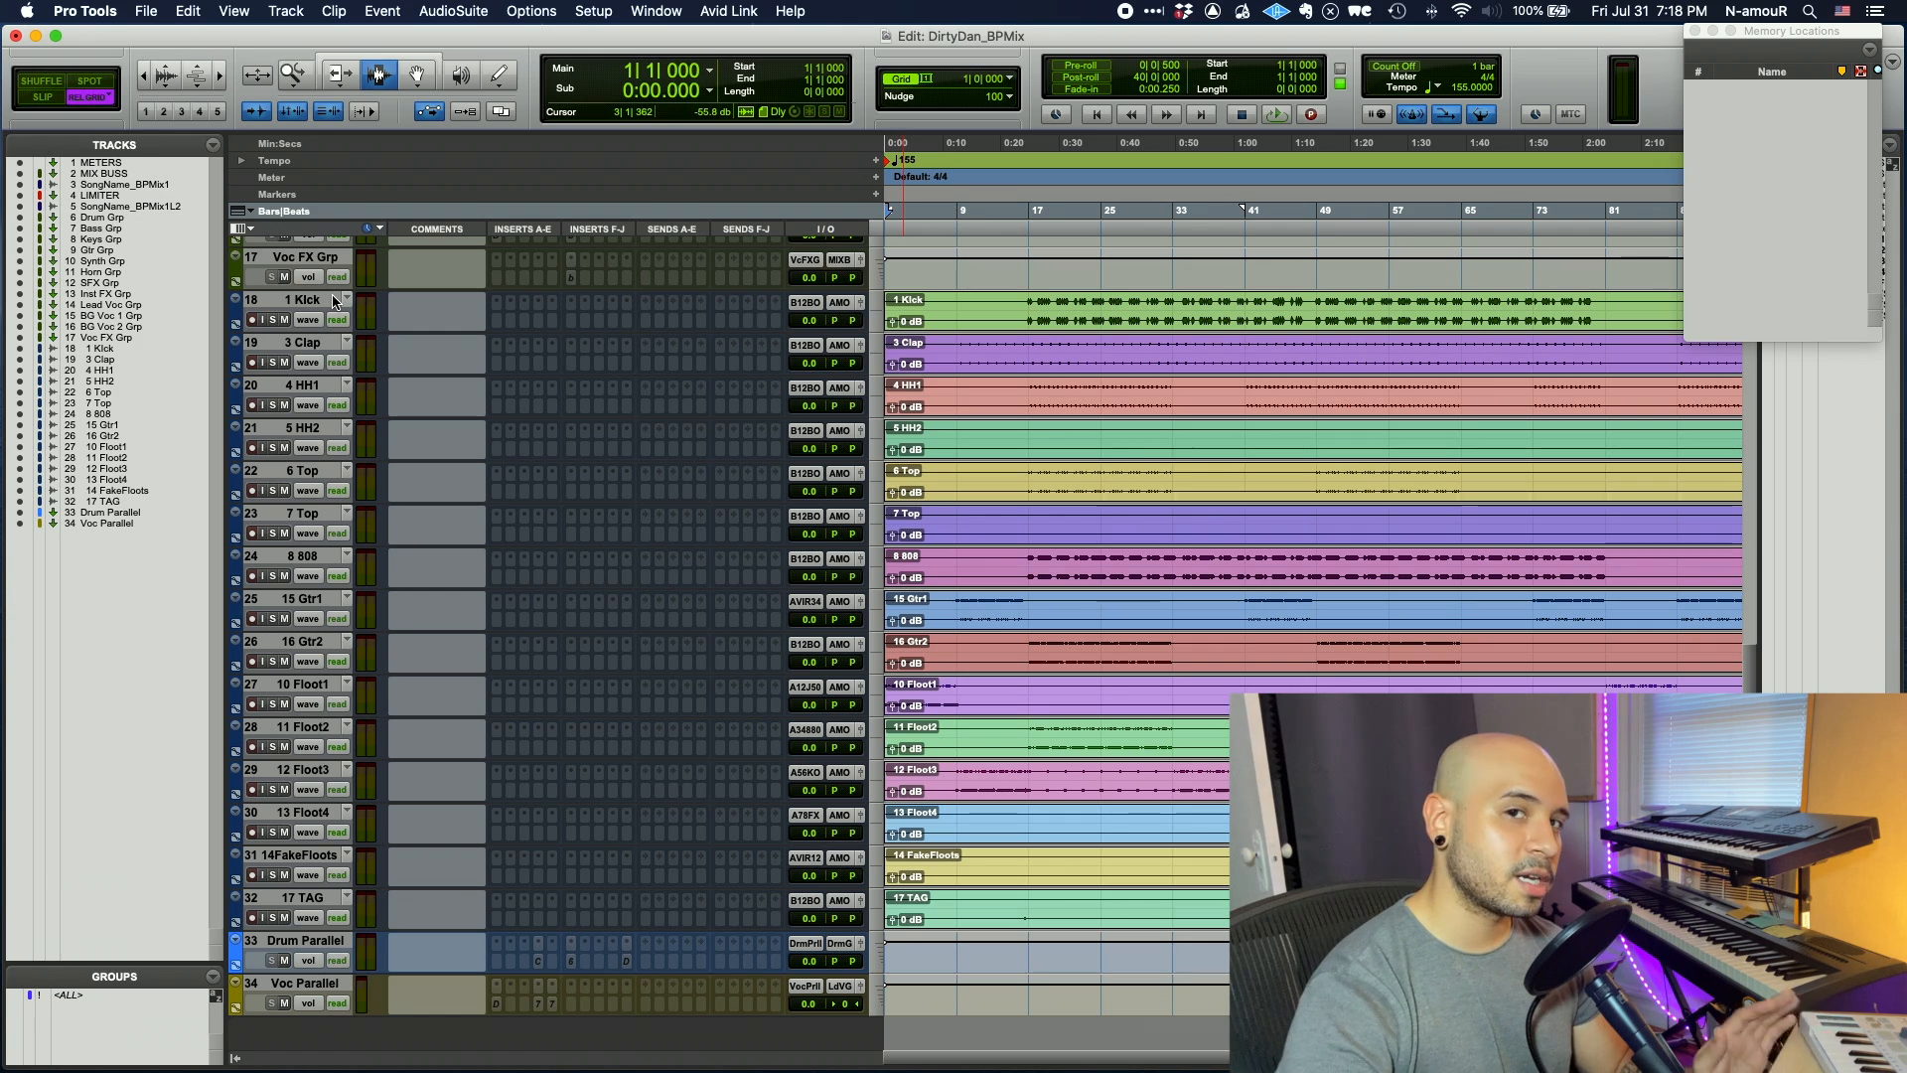
left_click(335, 302)
left_click(323, 892, "shift")
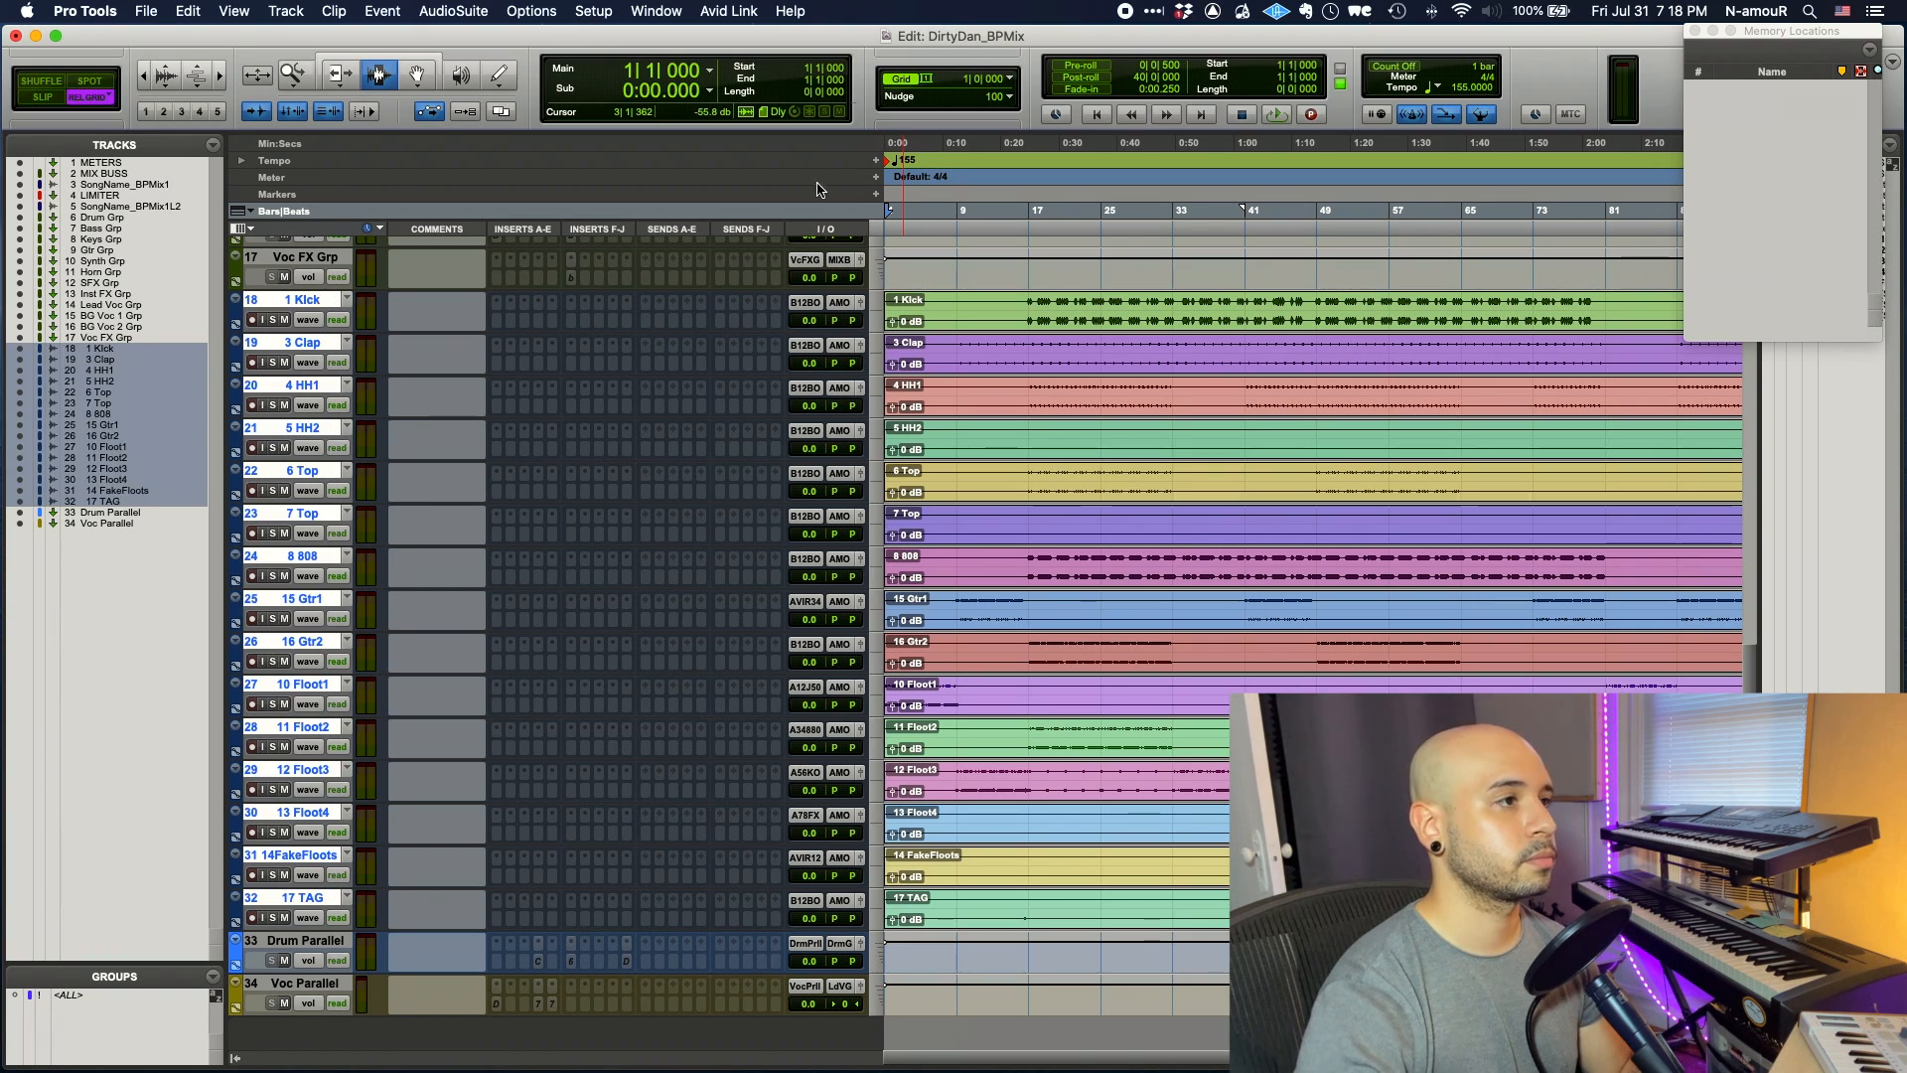
left_click(806, 304, "alt+shift")
left_click(844, 238)
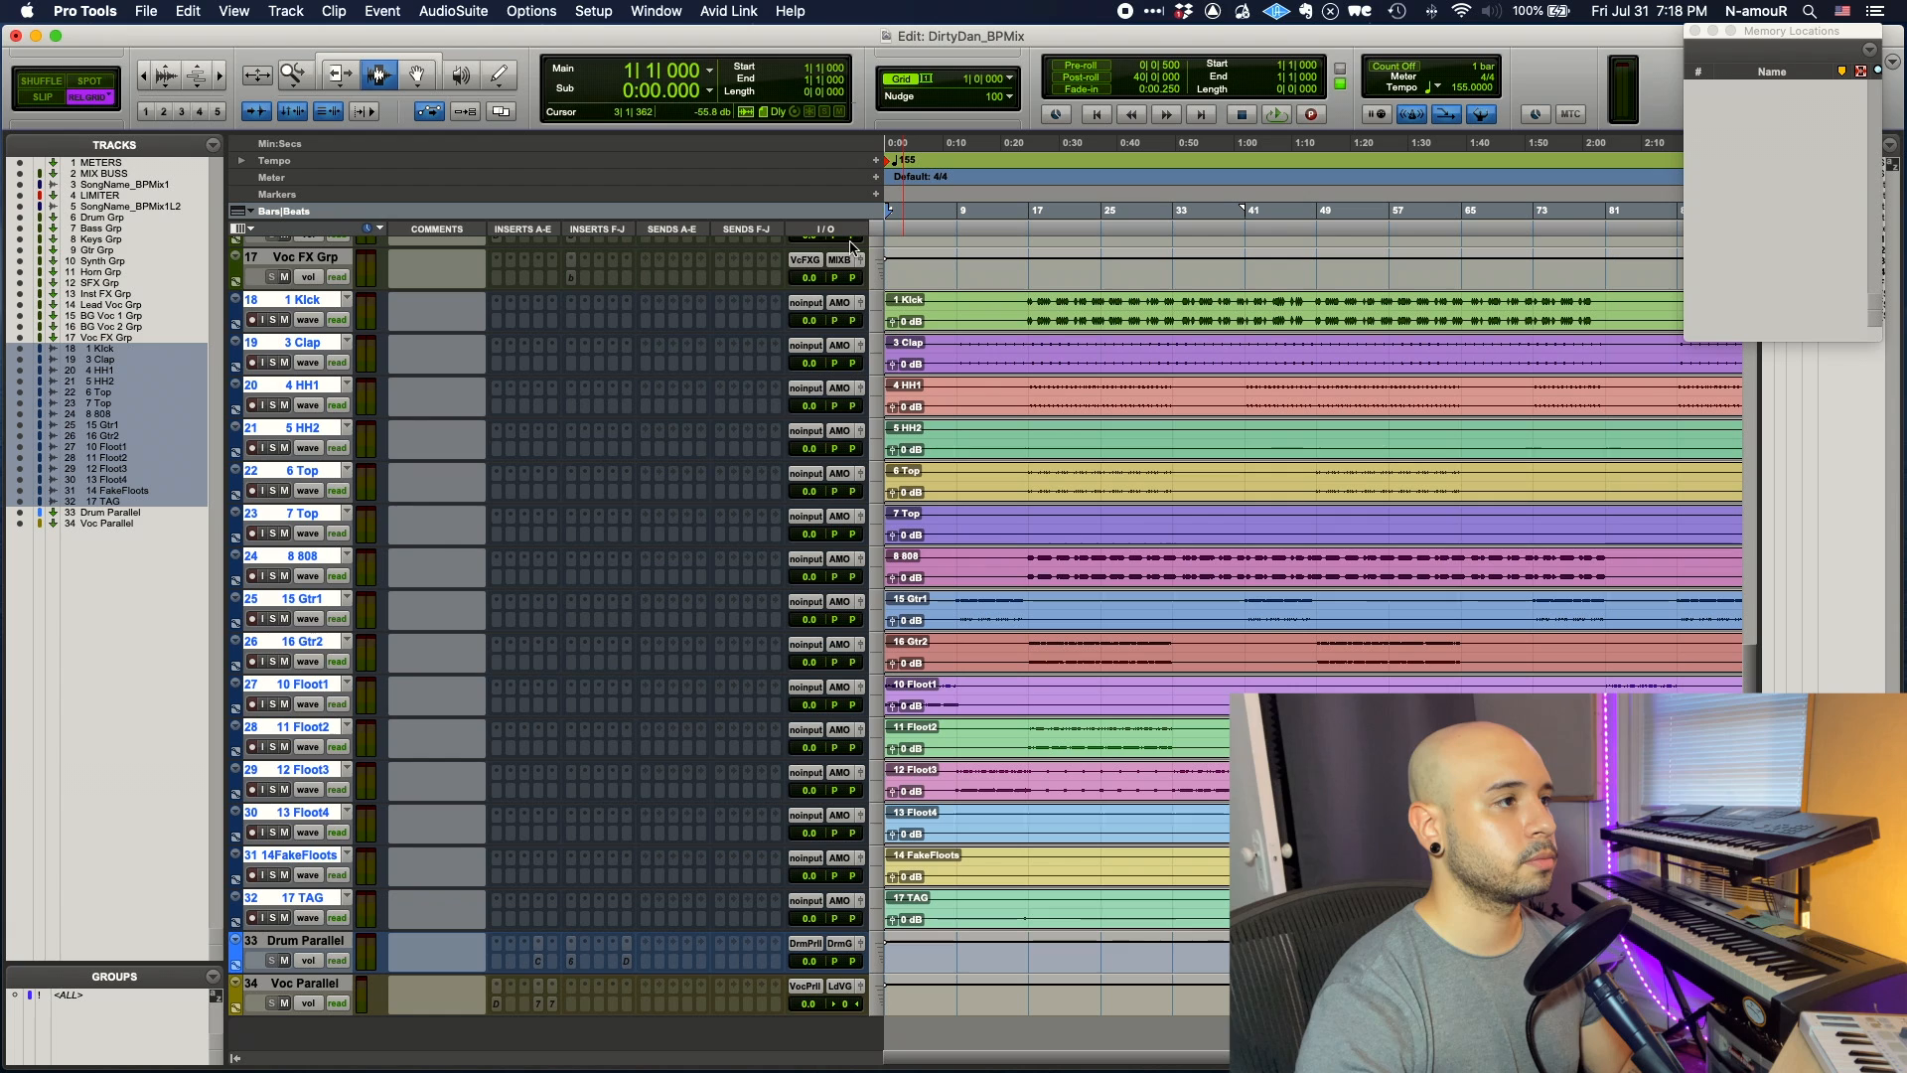
- Colour the drum tracks light blue and the 808 track dark brown
left_click(320, 298)
left_click(320, 515, "shift")
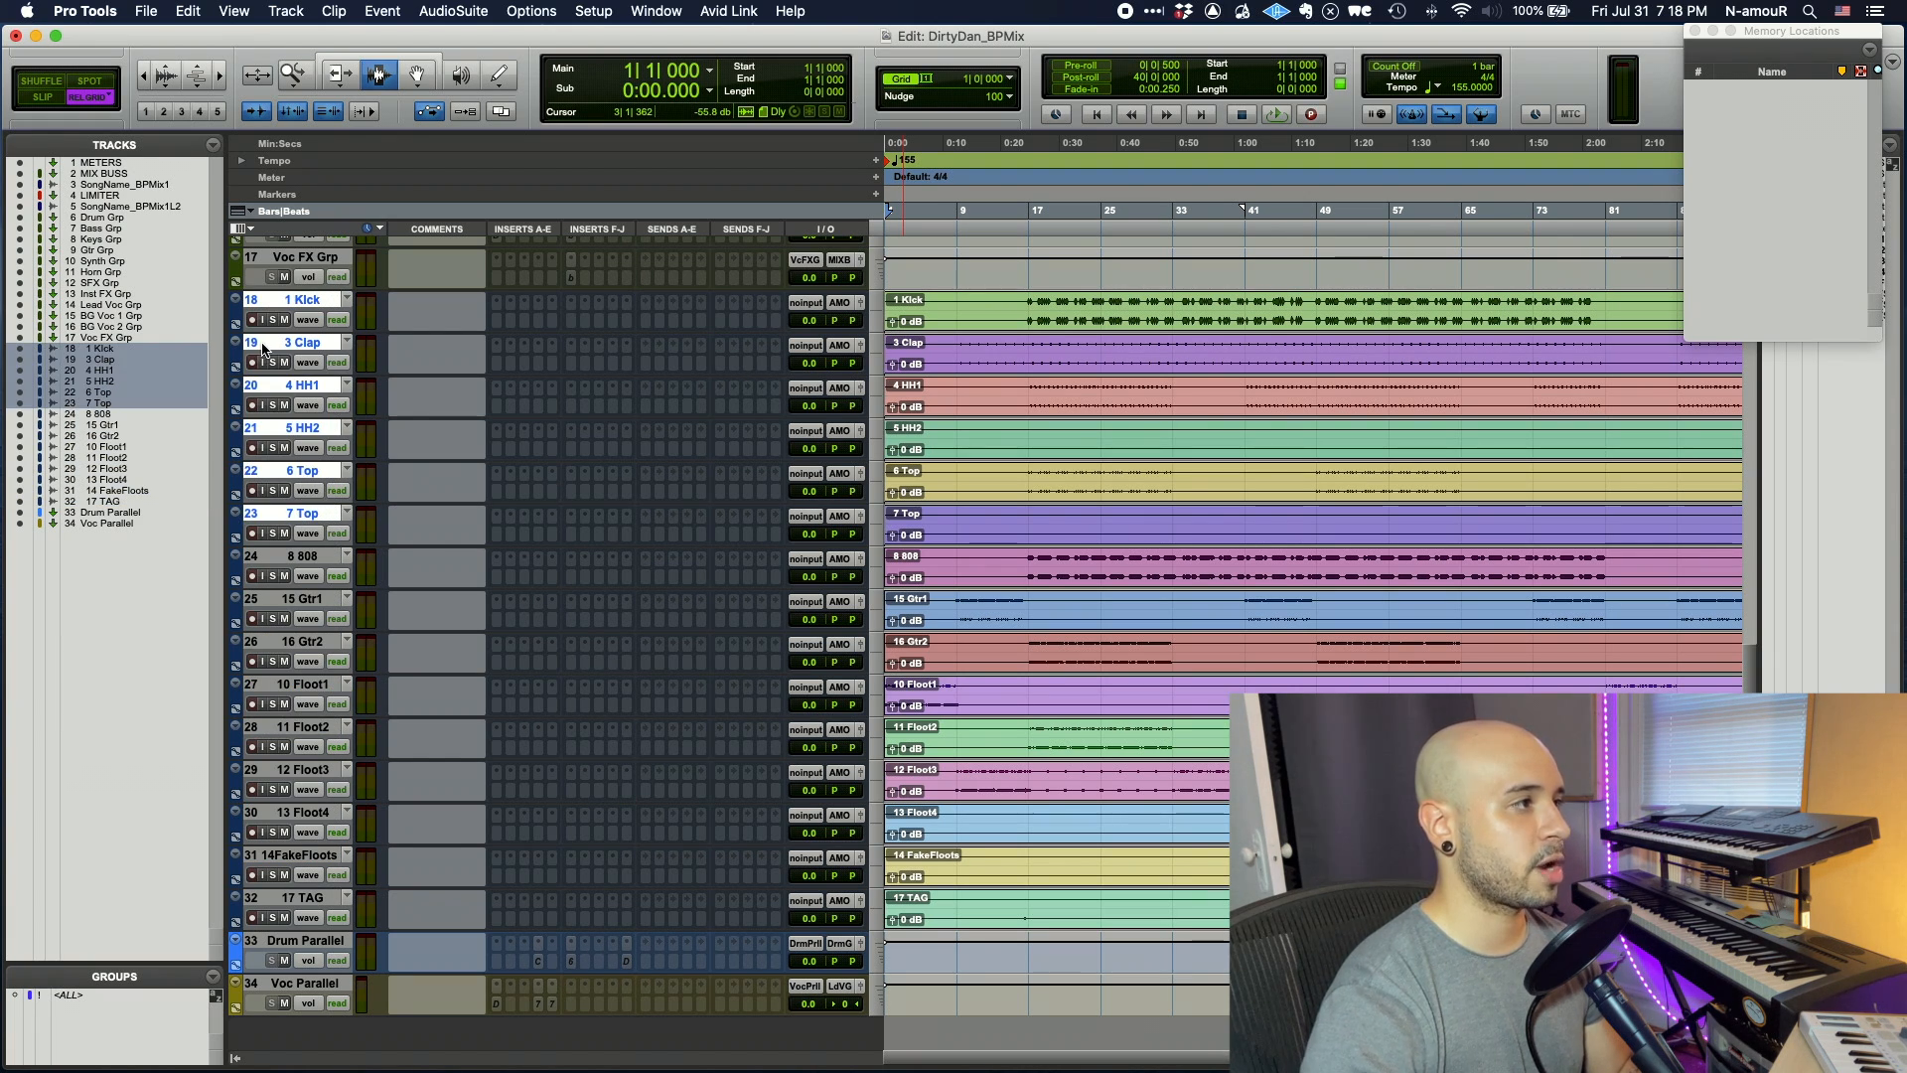
double_click(237, 350)
left_click(621, 242)
left_click(237, 571)
left_click(395, 278)
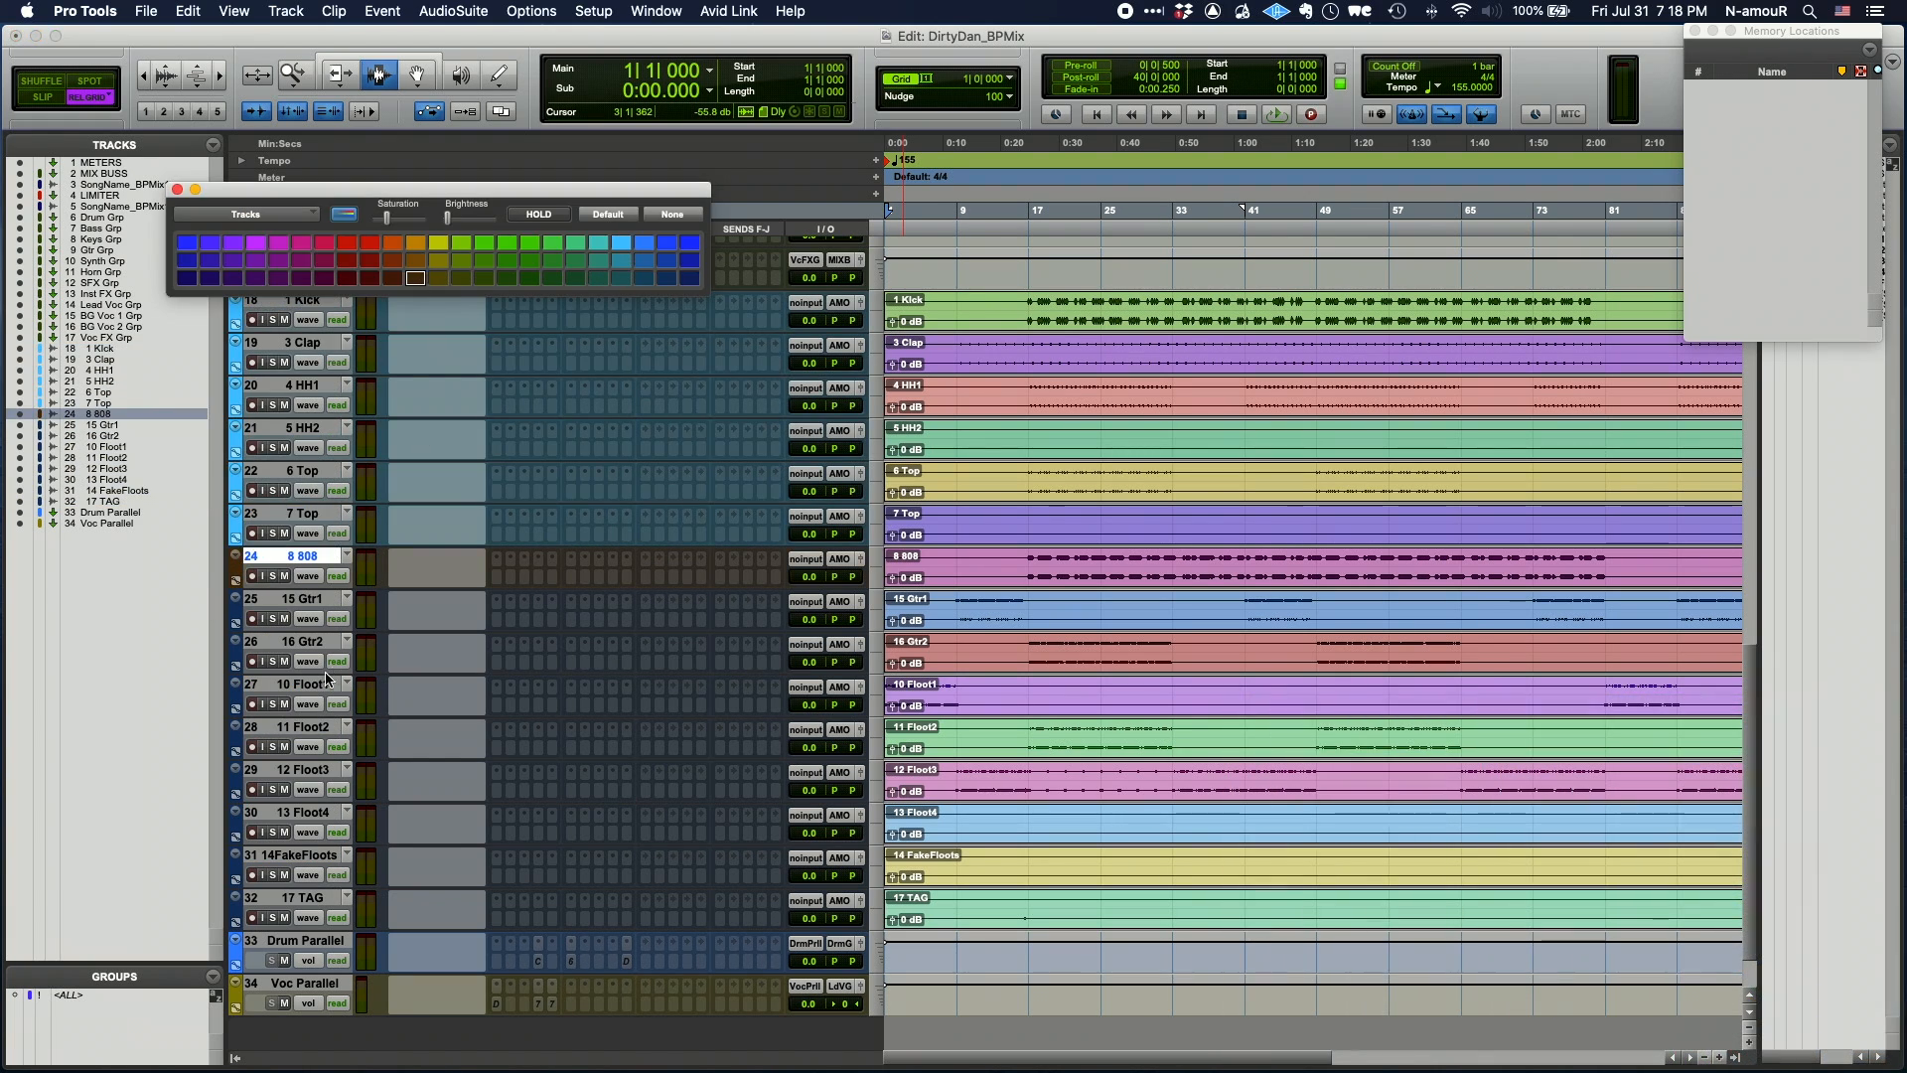
- Colour the two guitar tracks orange and the Floot tracks green
left_click(308, 600)
left_click(308, 641)
left_click(394, 242)
left_click(415, 243)
left_click(318, 599)
left_click(318, 642, "shift")
left_click(395, 242)
left_click(318, 685)
left_click(318, 856, "shift")
left_click(621, 242)
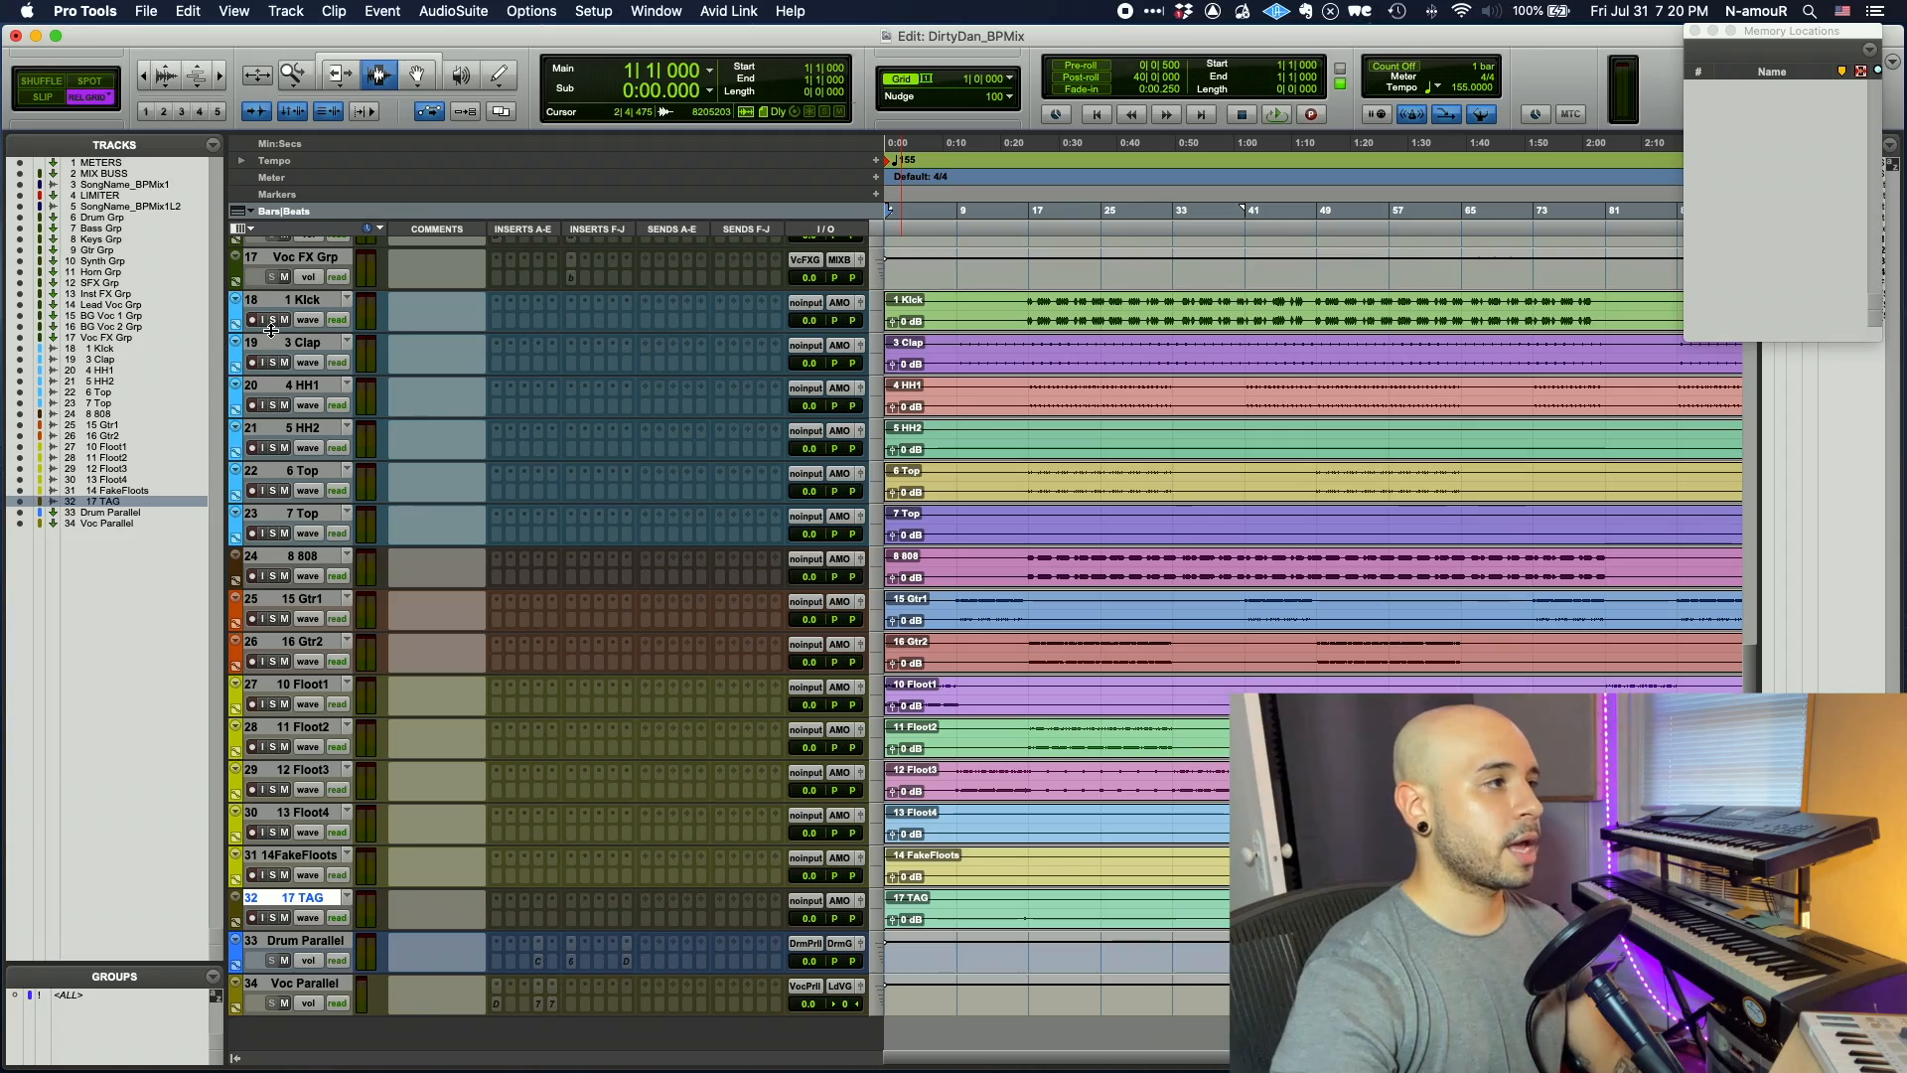
- Create the Drumz group for Kick through 7 Top and the Bass group for the 808
left_click(289, 303)
left_click(295, 510, "shift")
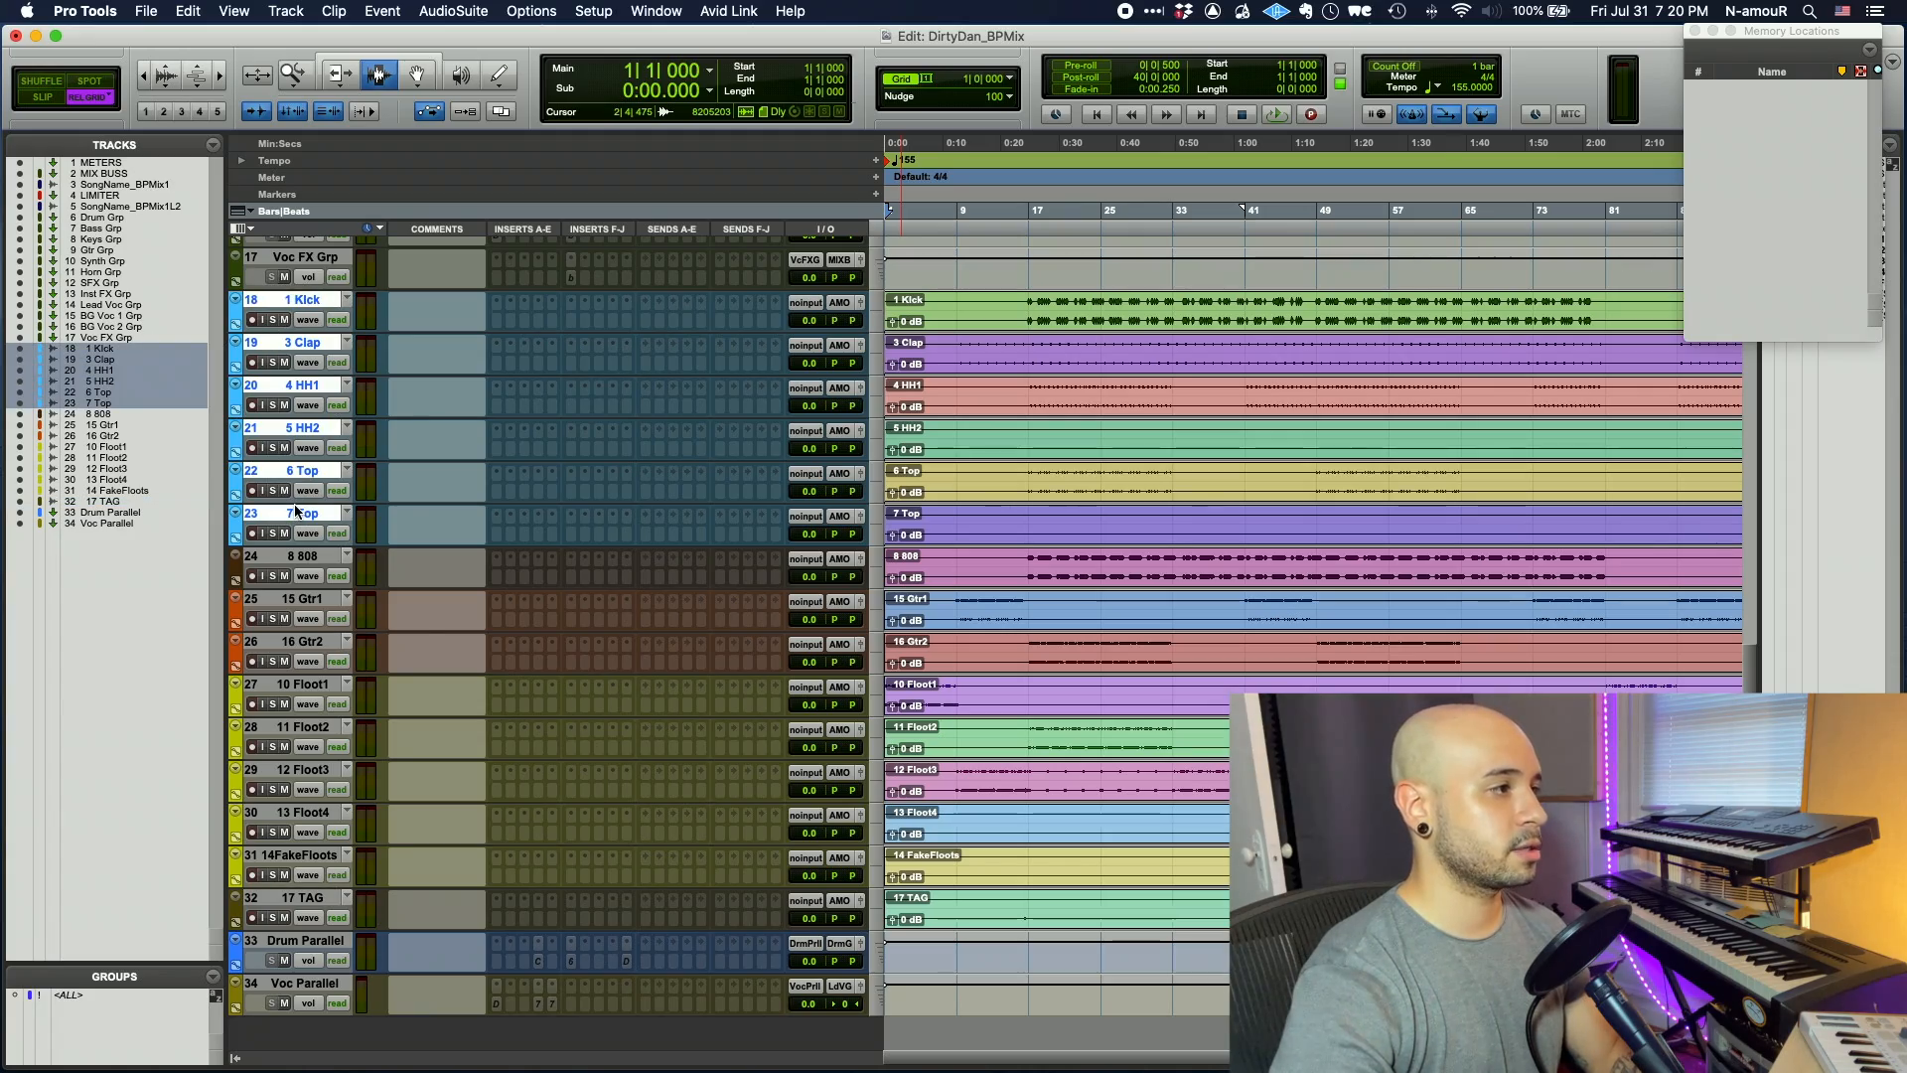
key("super+g")
type("Drumz")
key("Return")
left_click(298, 556)
key("super+g")
type("Bass")
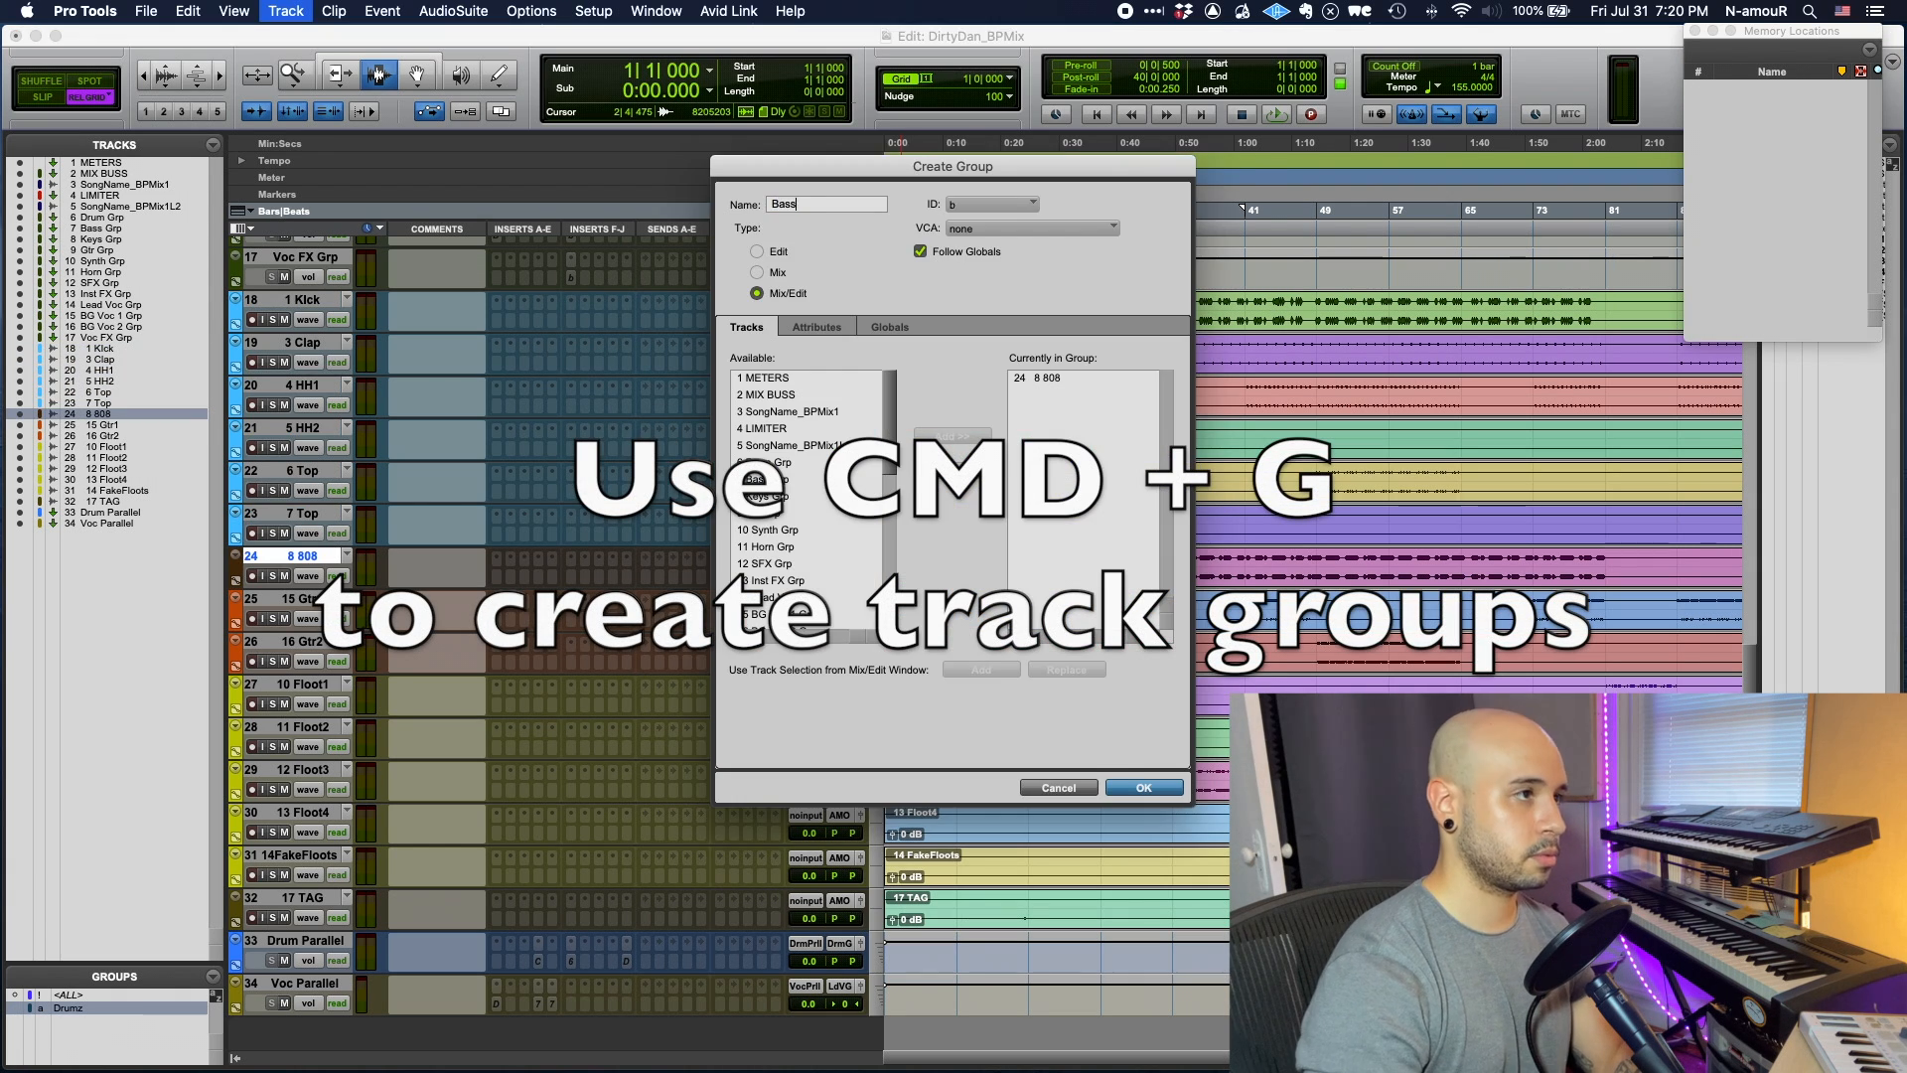
key("Return")
left_click(298, 599)
- Create the Gtr, Hornz and SFX groups for guitars, Floots and 17 TAG, and enlarge the Groups list
key("super+g")
type("Gtr")
key("Return")
left_click(298, 684)
left_click(298, 812, "shift")
left_click(298, 855, "shift")
key("super+g")
type("Hornz")
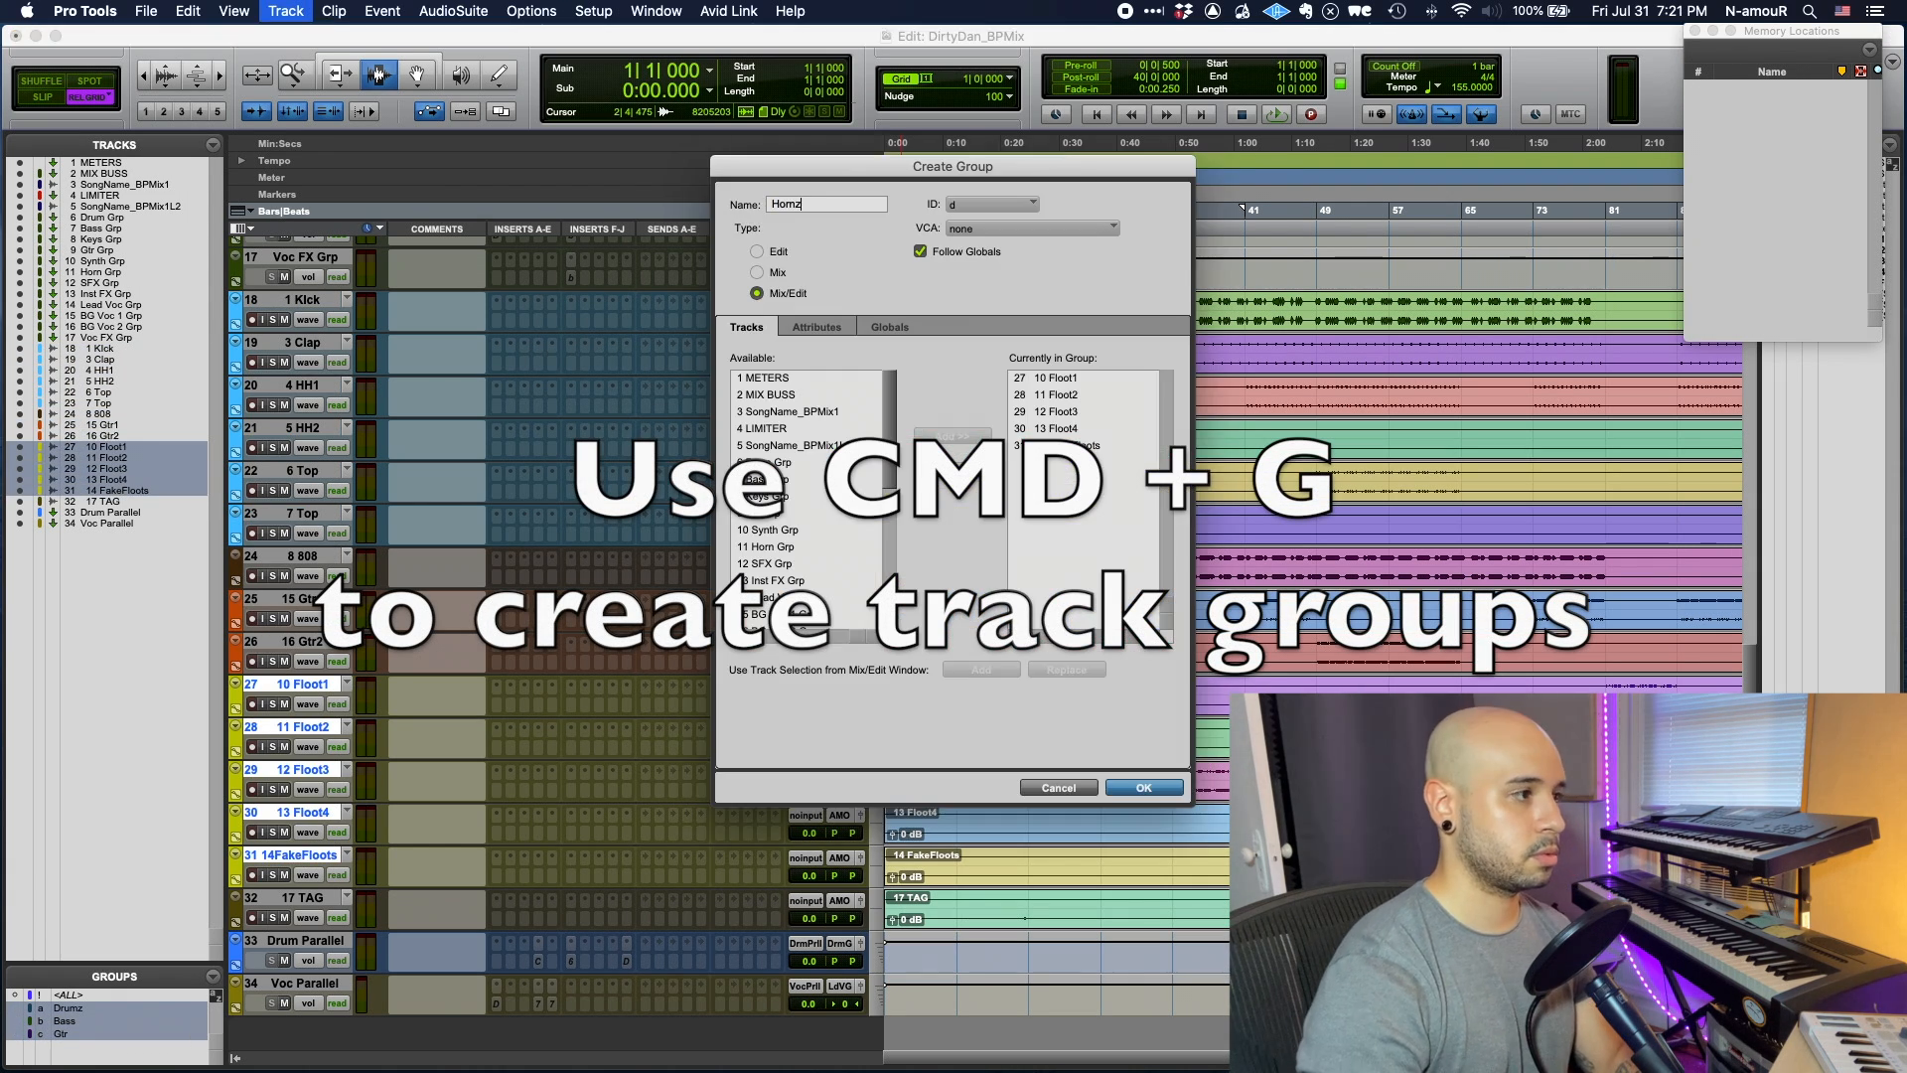
type("SFX")
key("Return")
left_click_drag(160, 961, 160, 860)
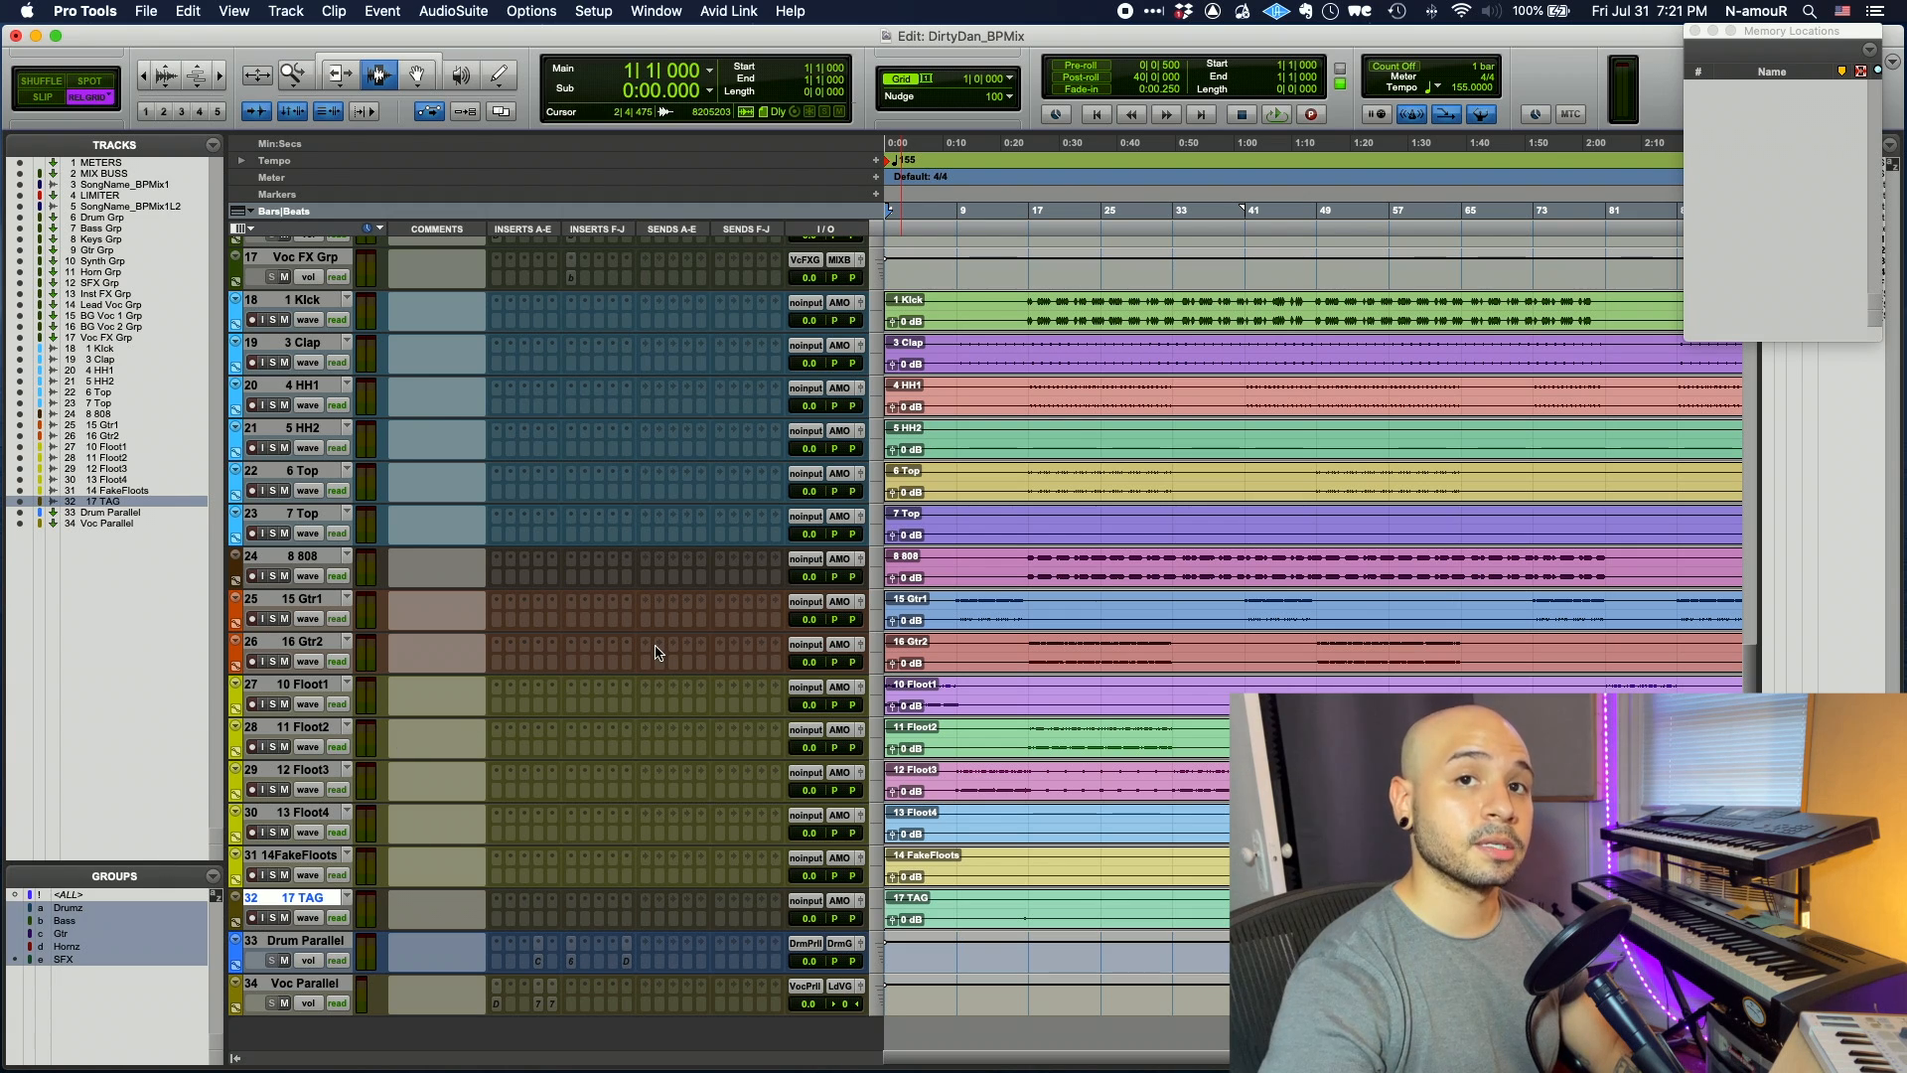
- Apply Hide and Make Inactive to the Keys, Synth, Lead Voc, BG Voc 1, BG Voc 2 and Voc FX group tracks
scroll(318, 443, "up", 10)
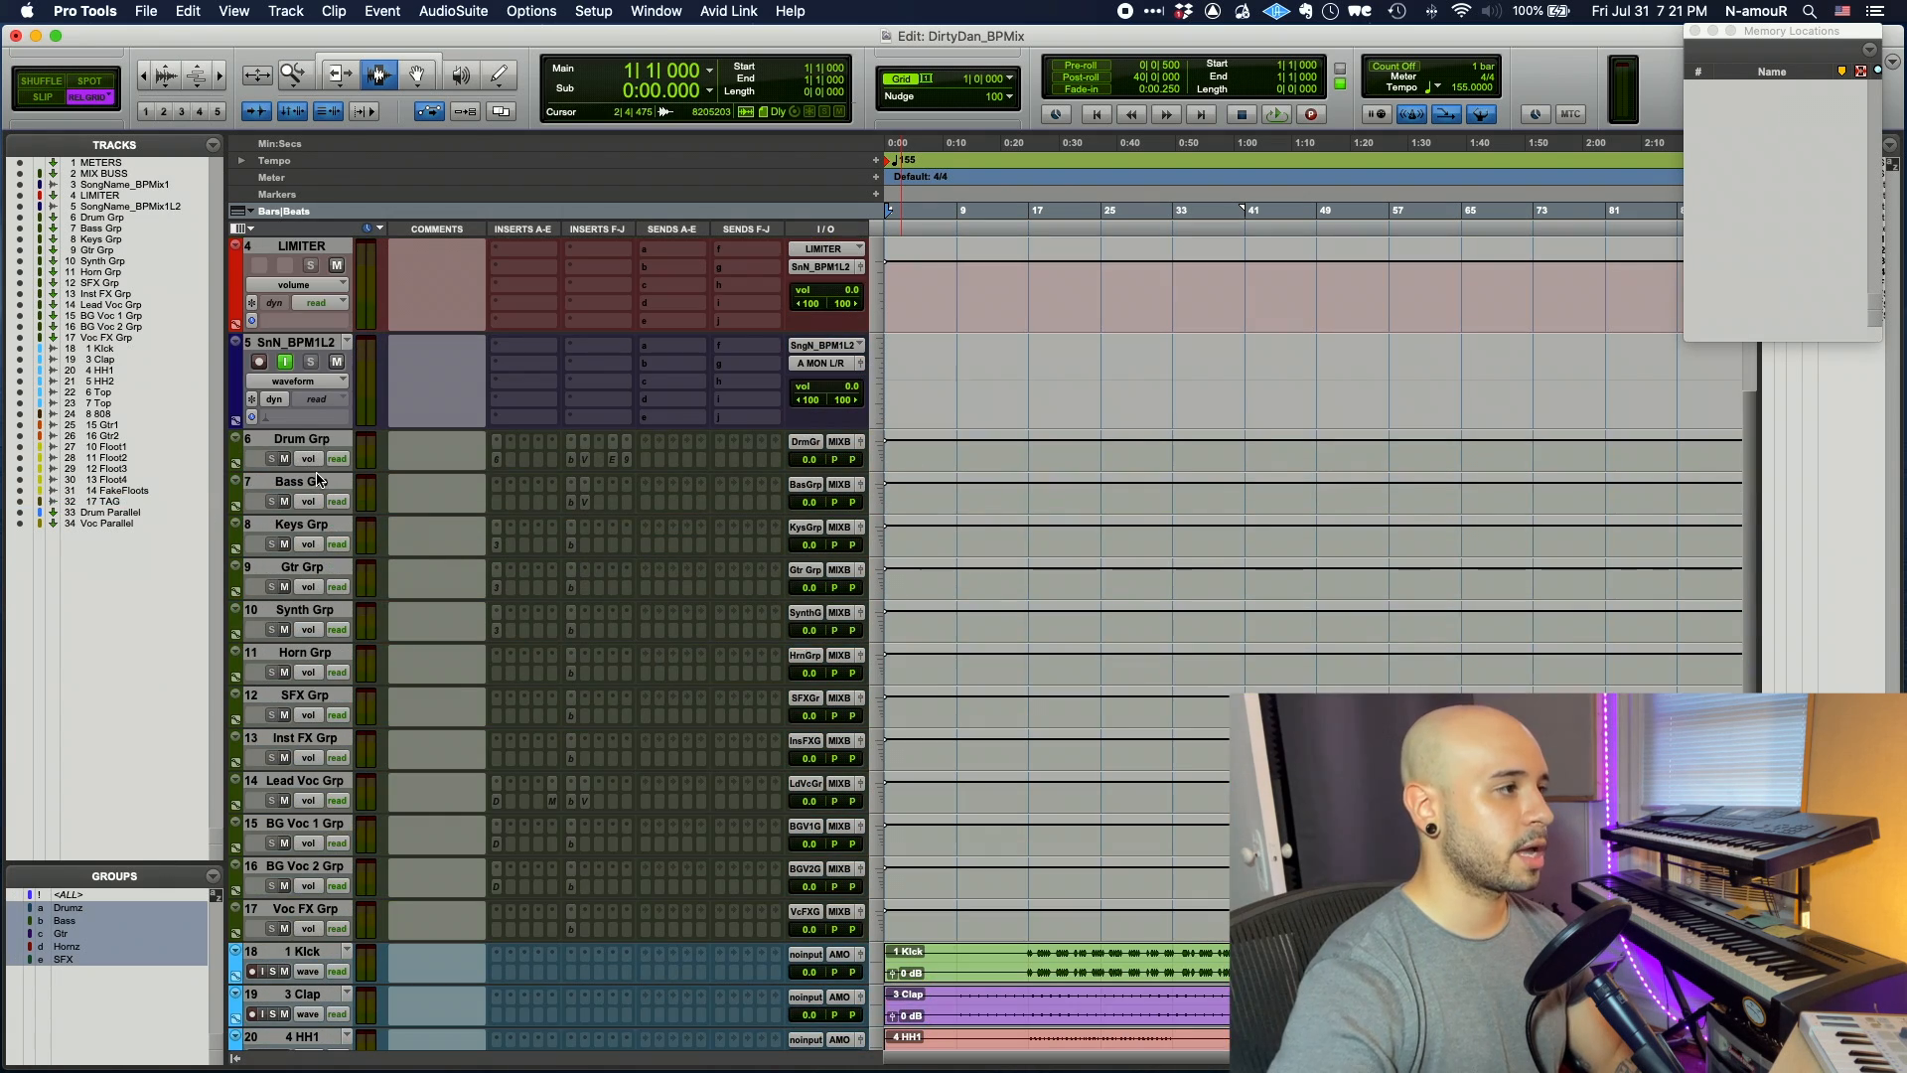
left_click(316, 526)
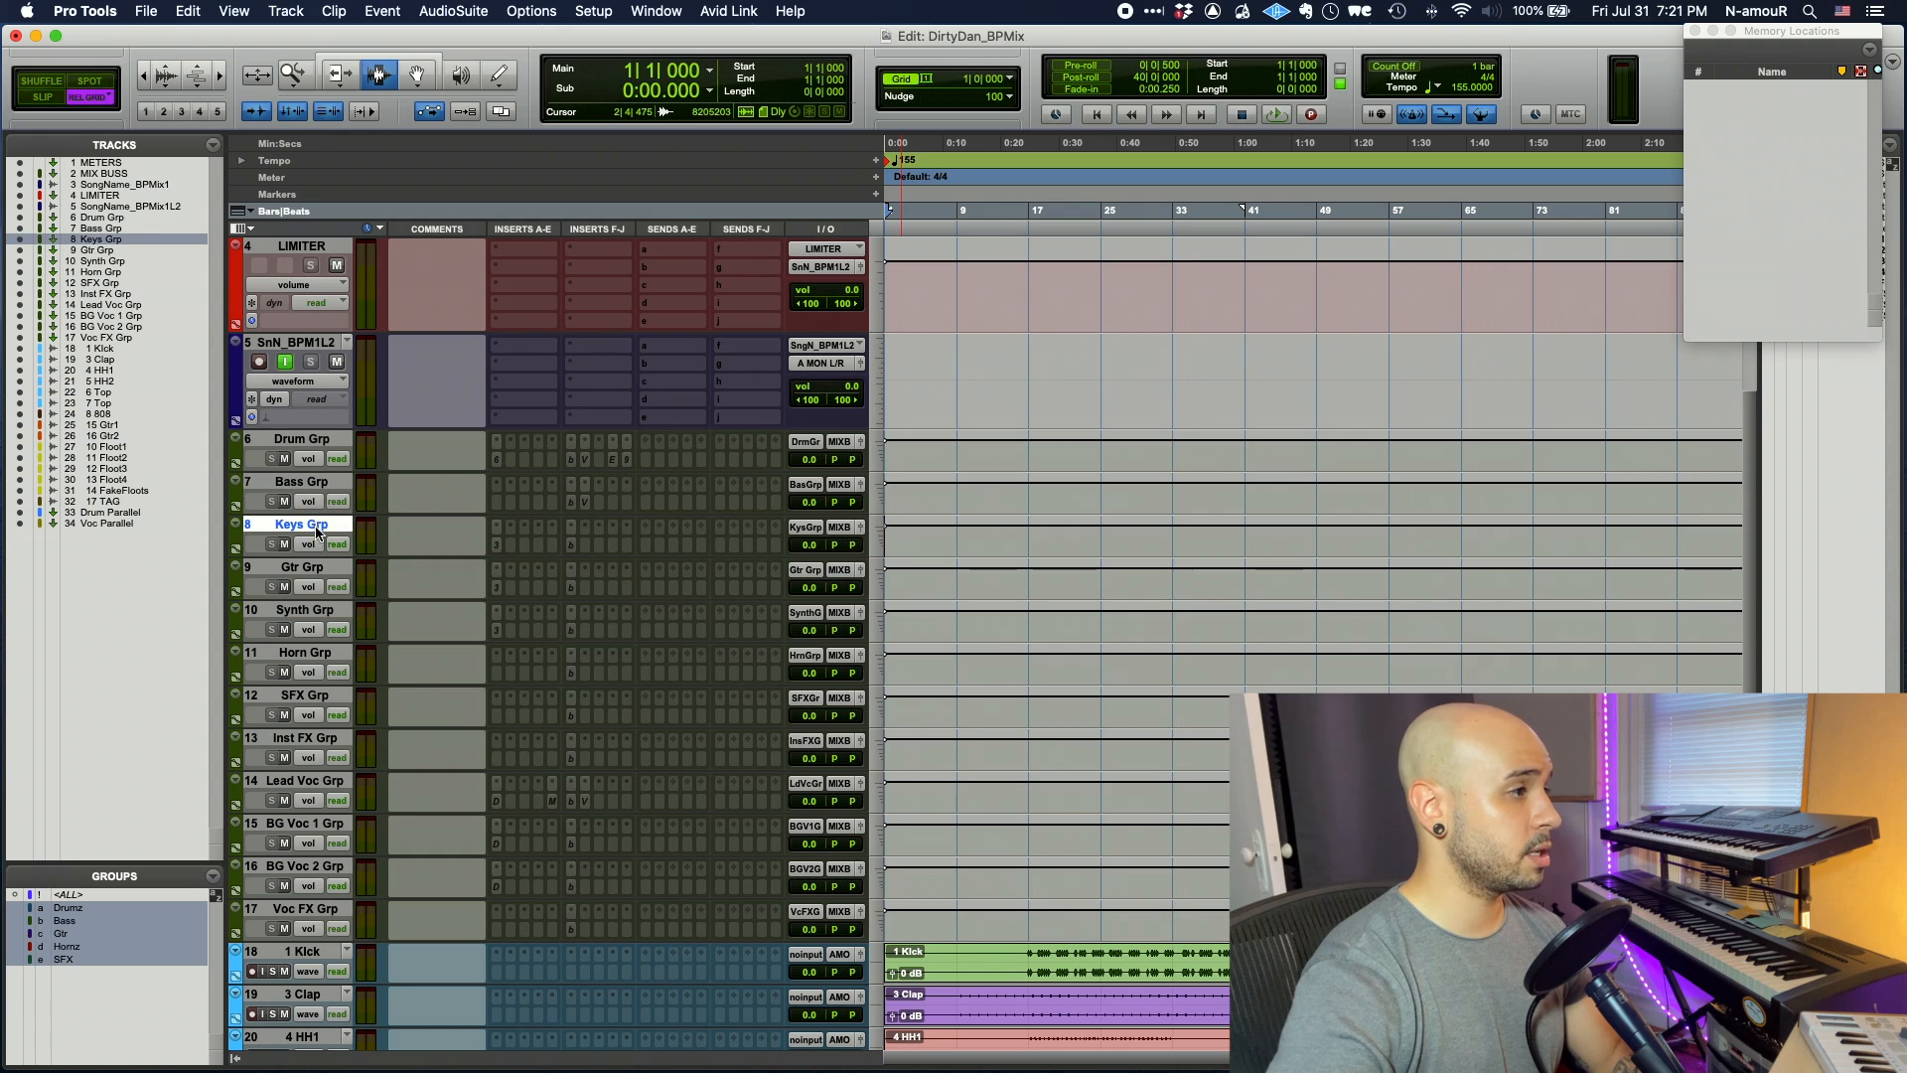
left_click(319, 612, "super")
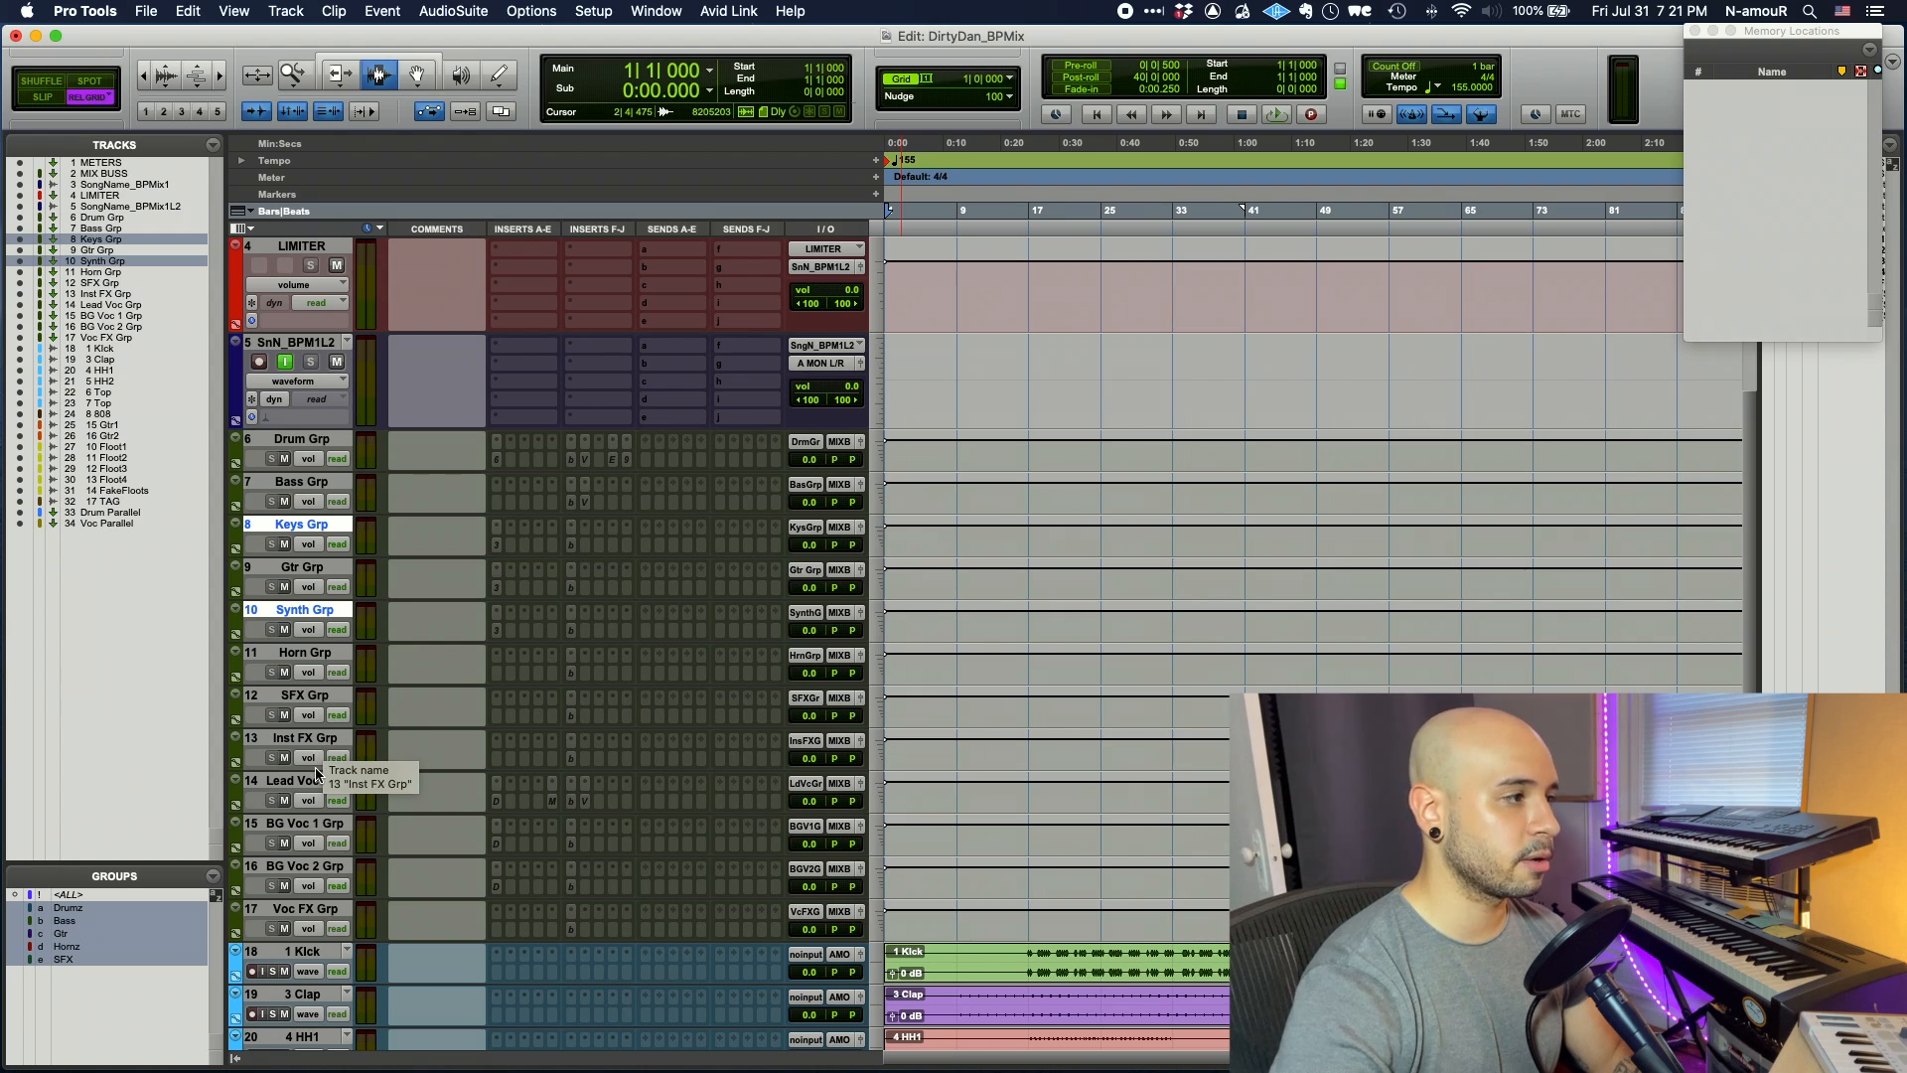
left_click_drag(314, 782, 336, 909)
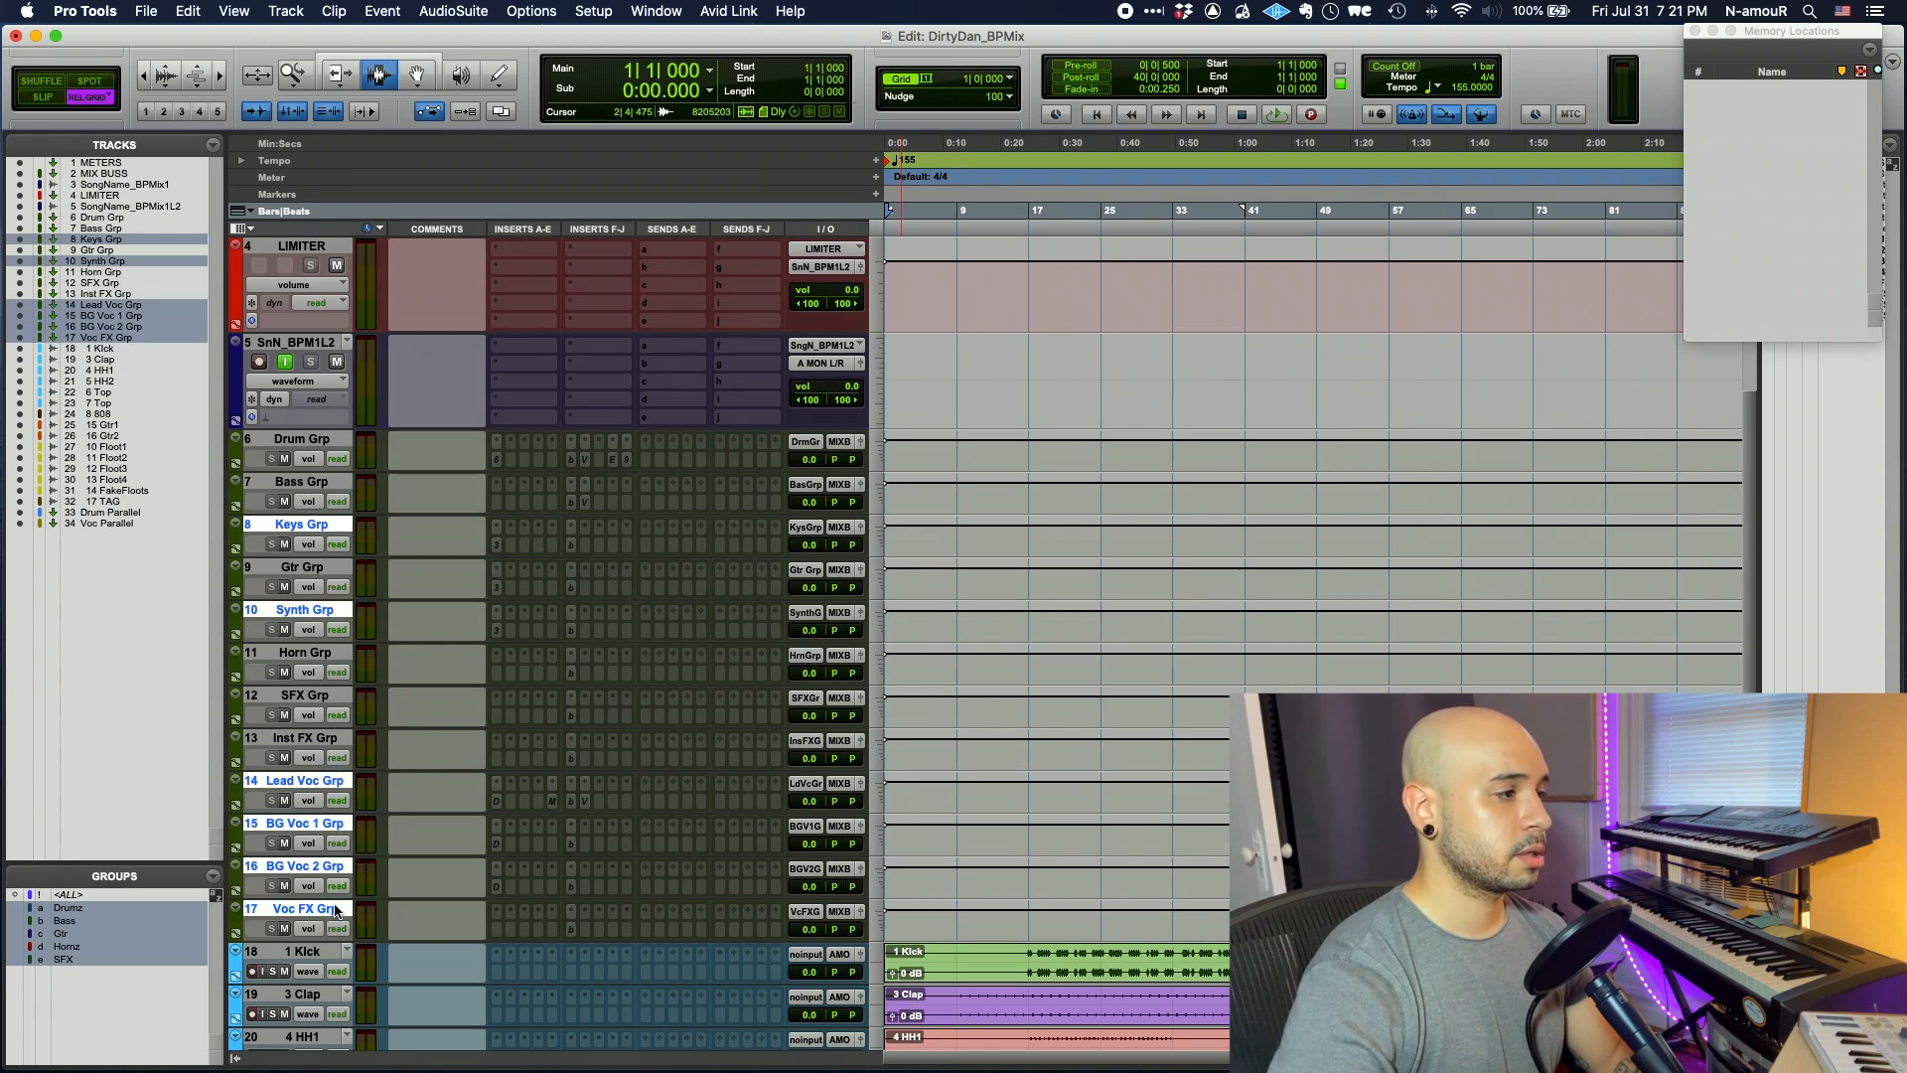
right_click(336, 909)
left_click(403, 934)
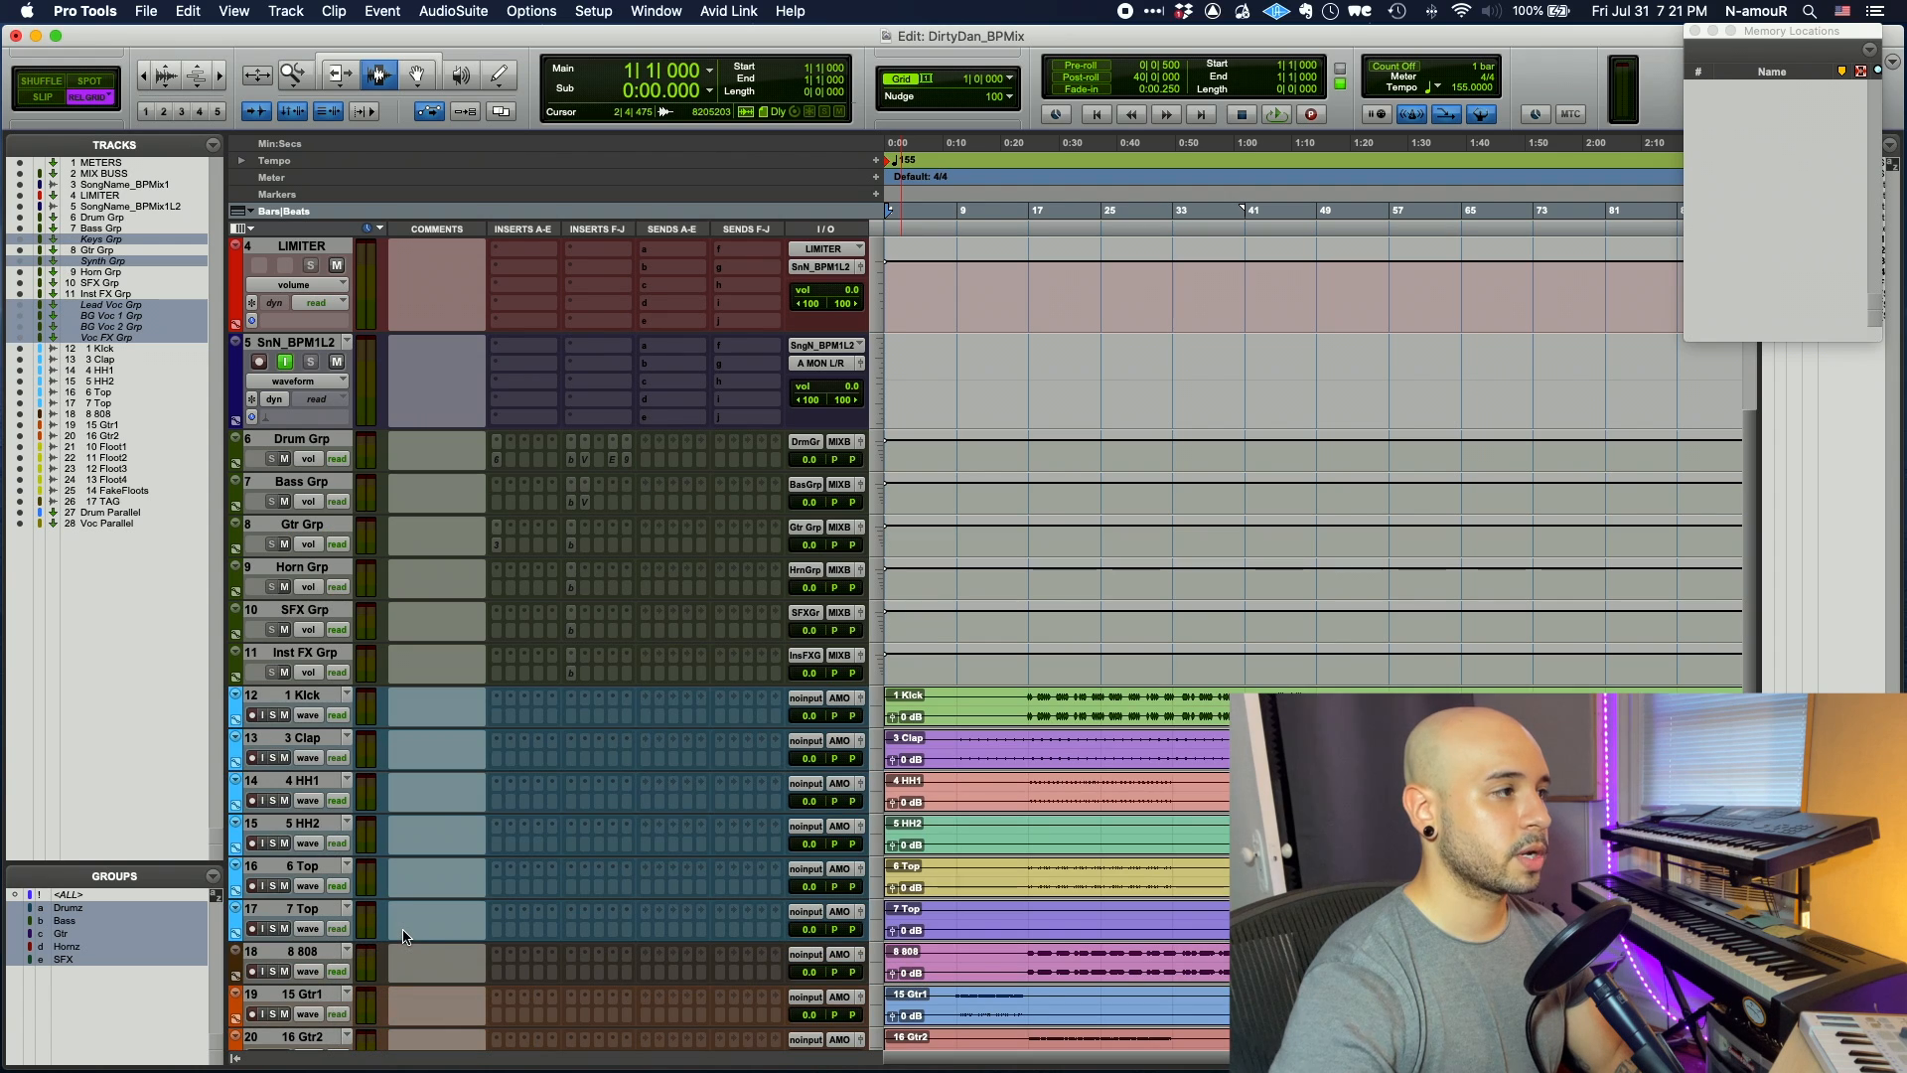
- Route the Kick-through-Top drum outputs to Drum Grp and the 808 output to Bass Grp
left_click(1009, 692)
left_click(840, 699)
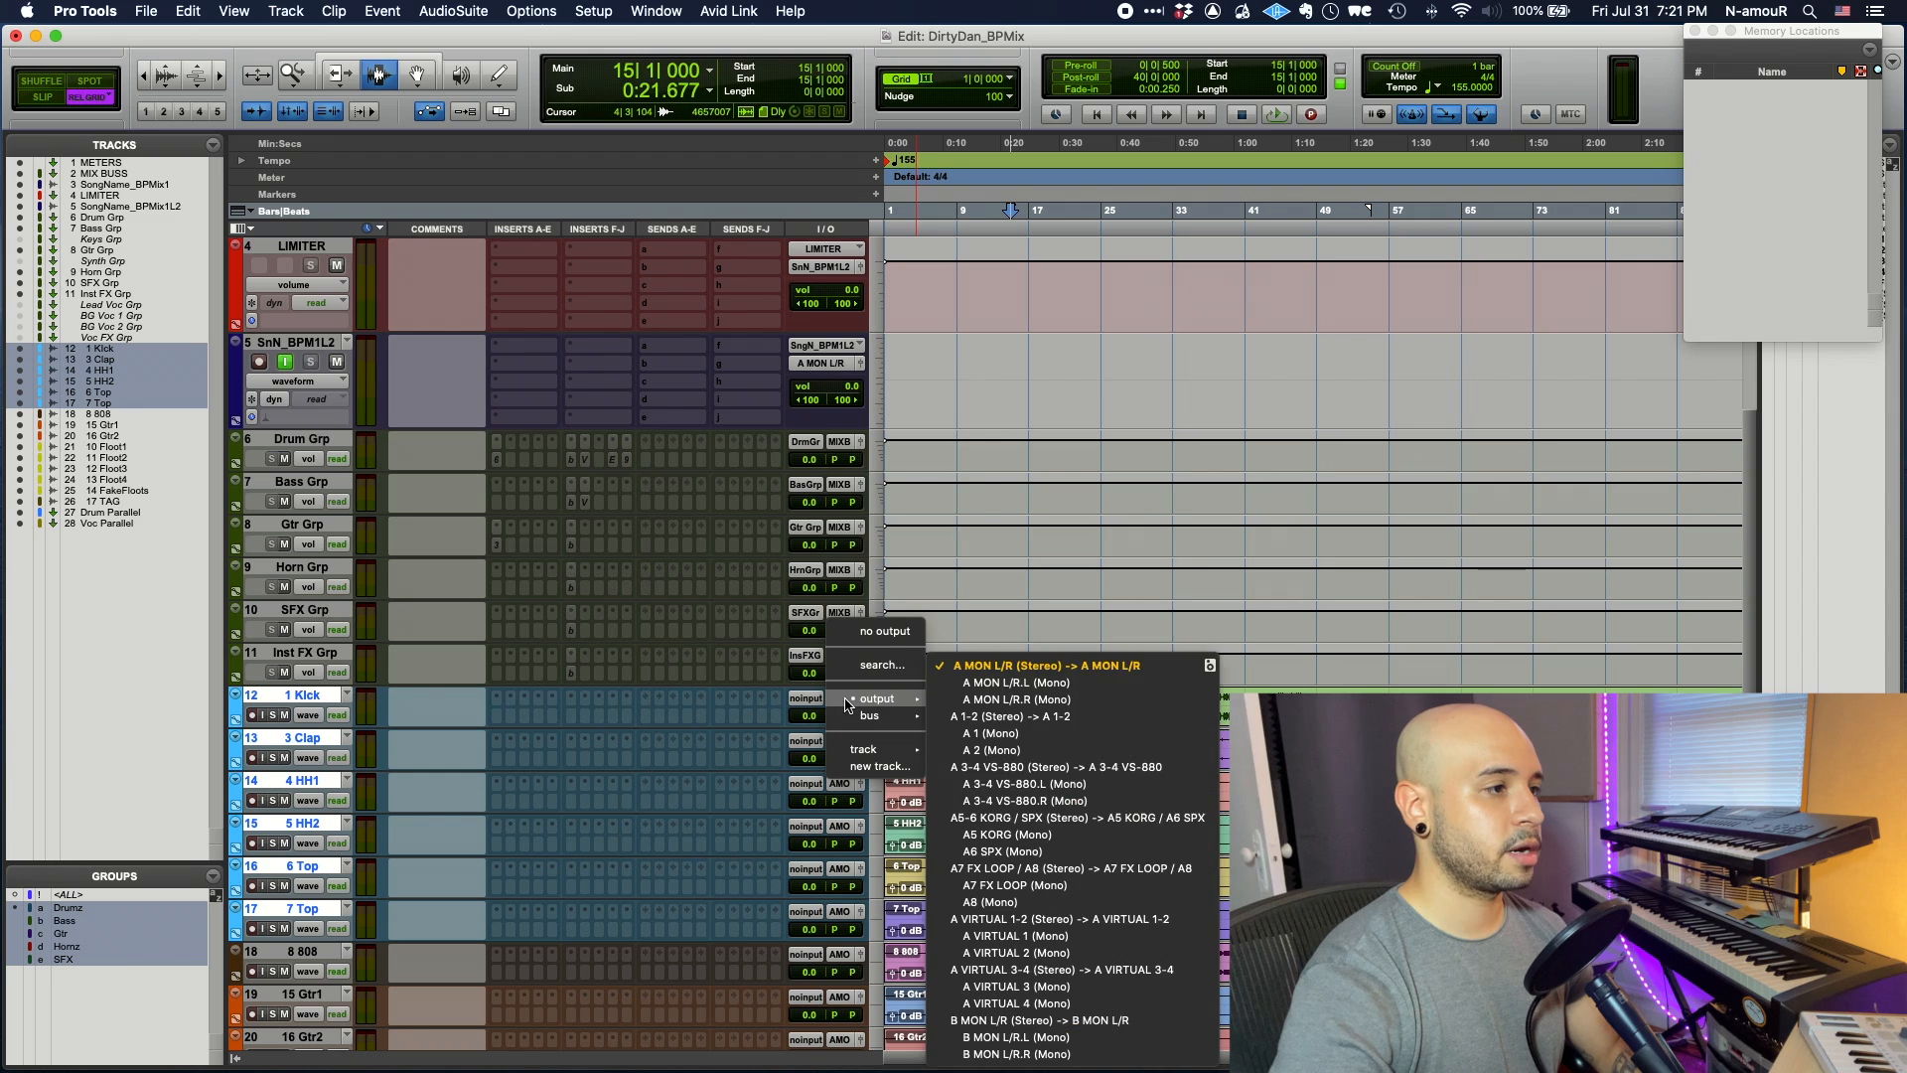
mouse_move(869, 749)
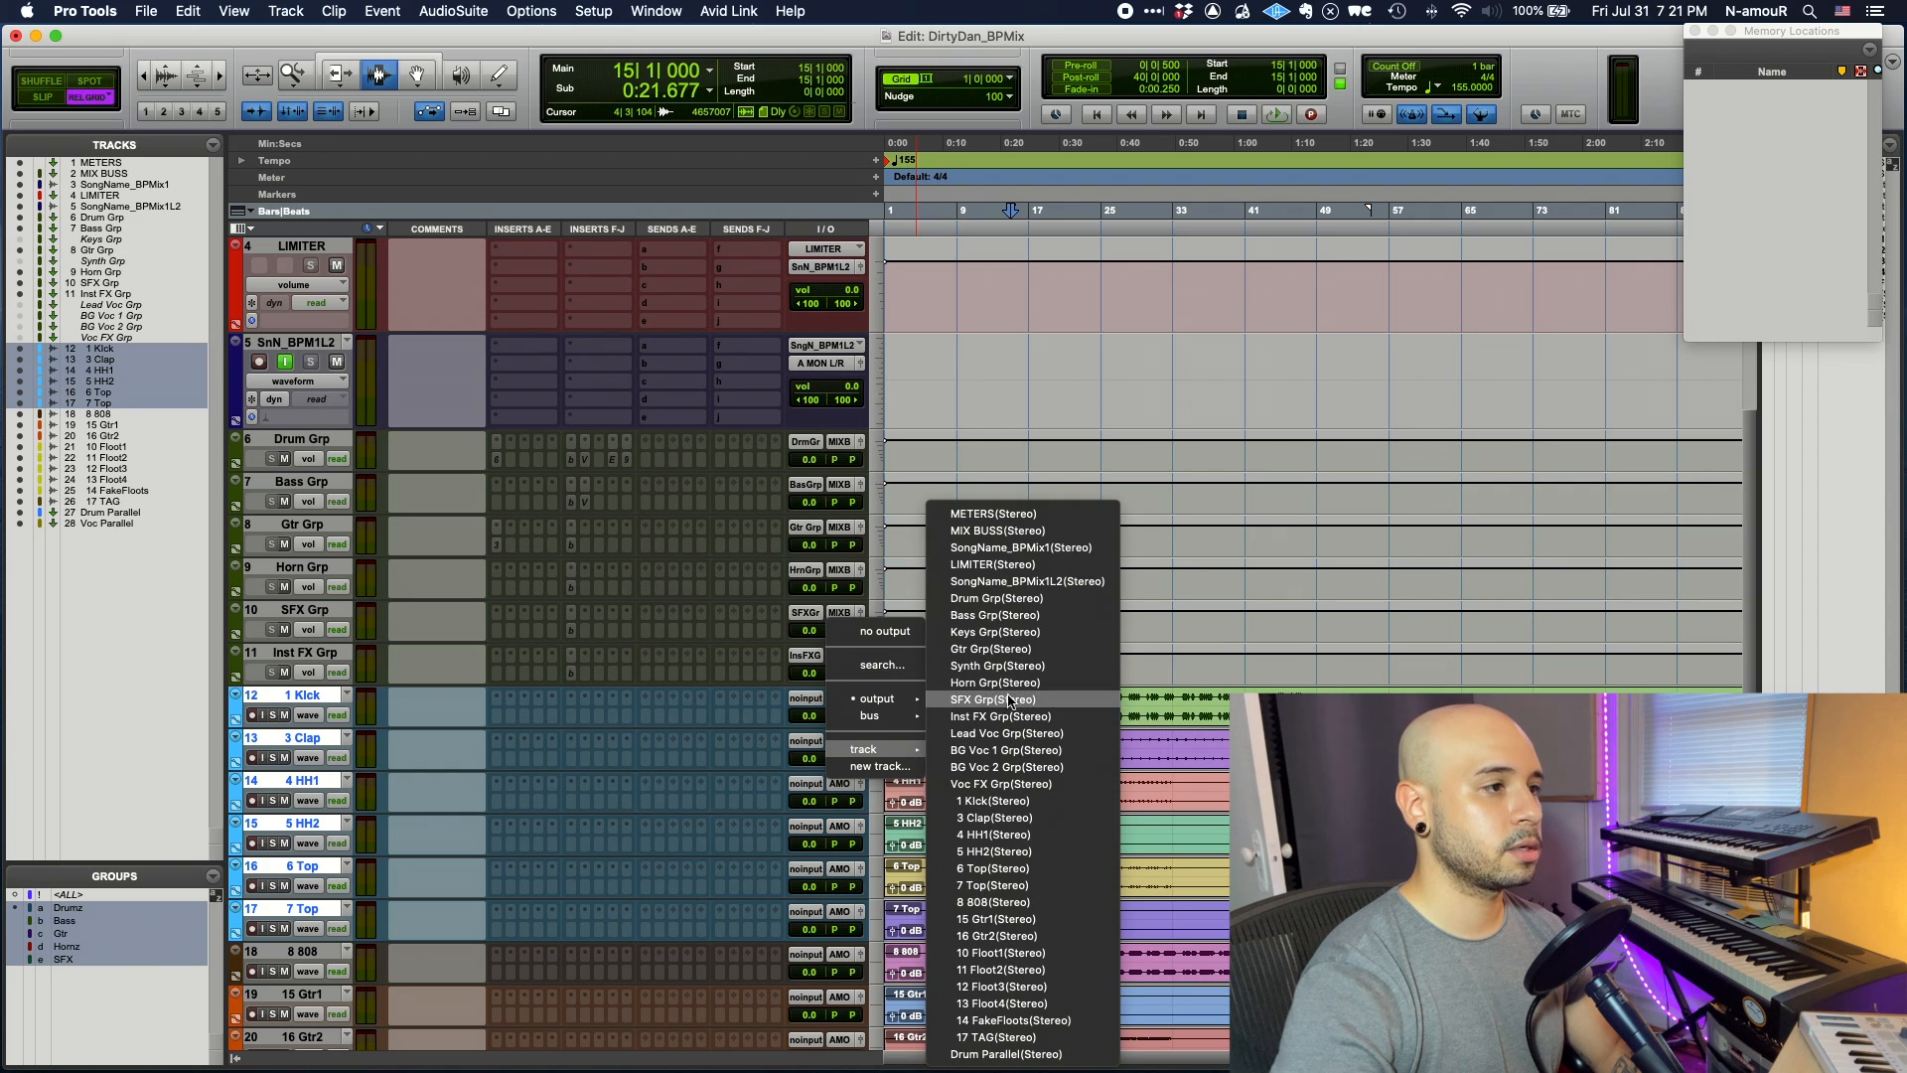
left_click(998, 598)
left_click(1035, 961)
left_click(840, 954)
mouse_move(869, 1005)
left_click(1013, 615)
- Route the guitars to Gtr Grp, the Floots to Horn Grp, and 17 TAG to its group bus
scroll(1033, 656, "down", 5)
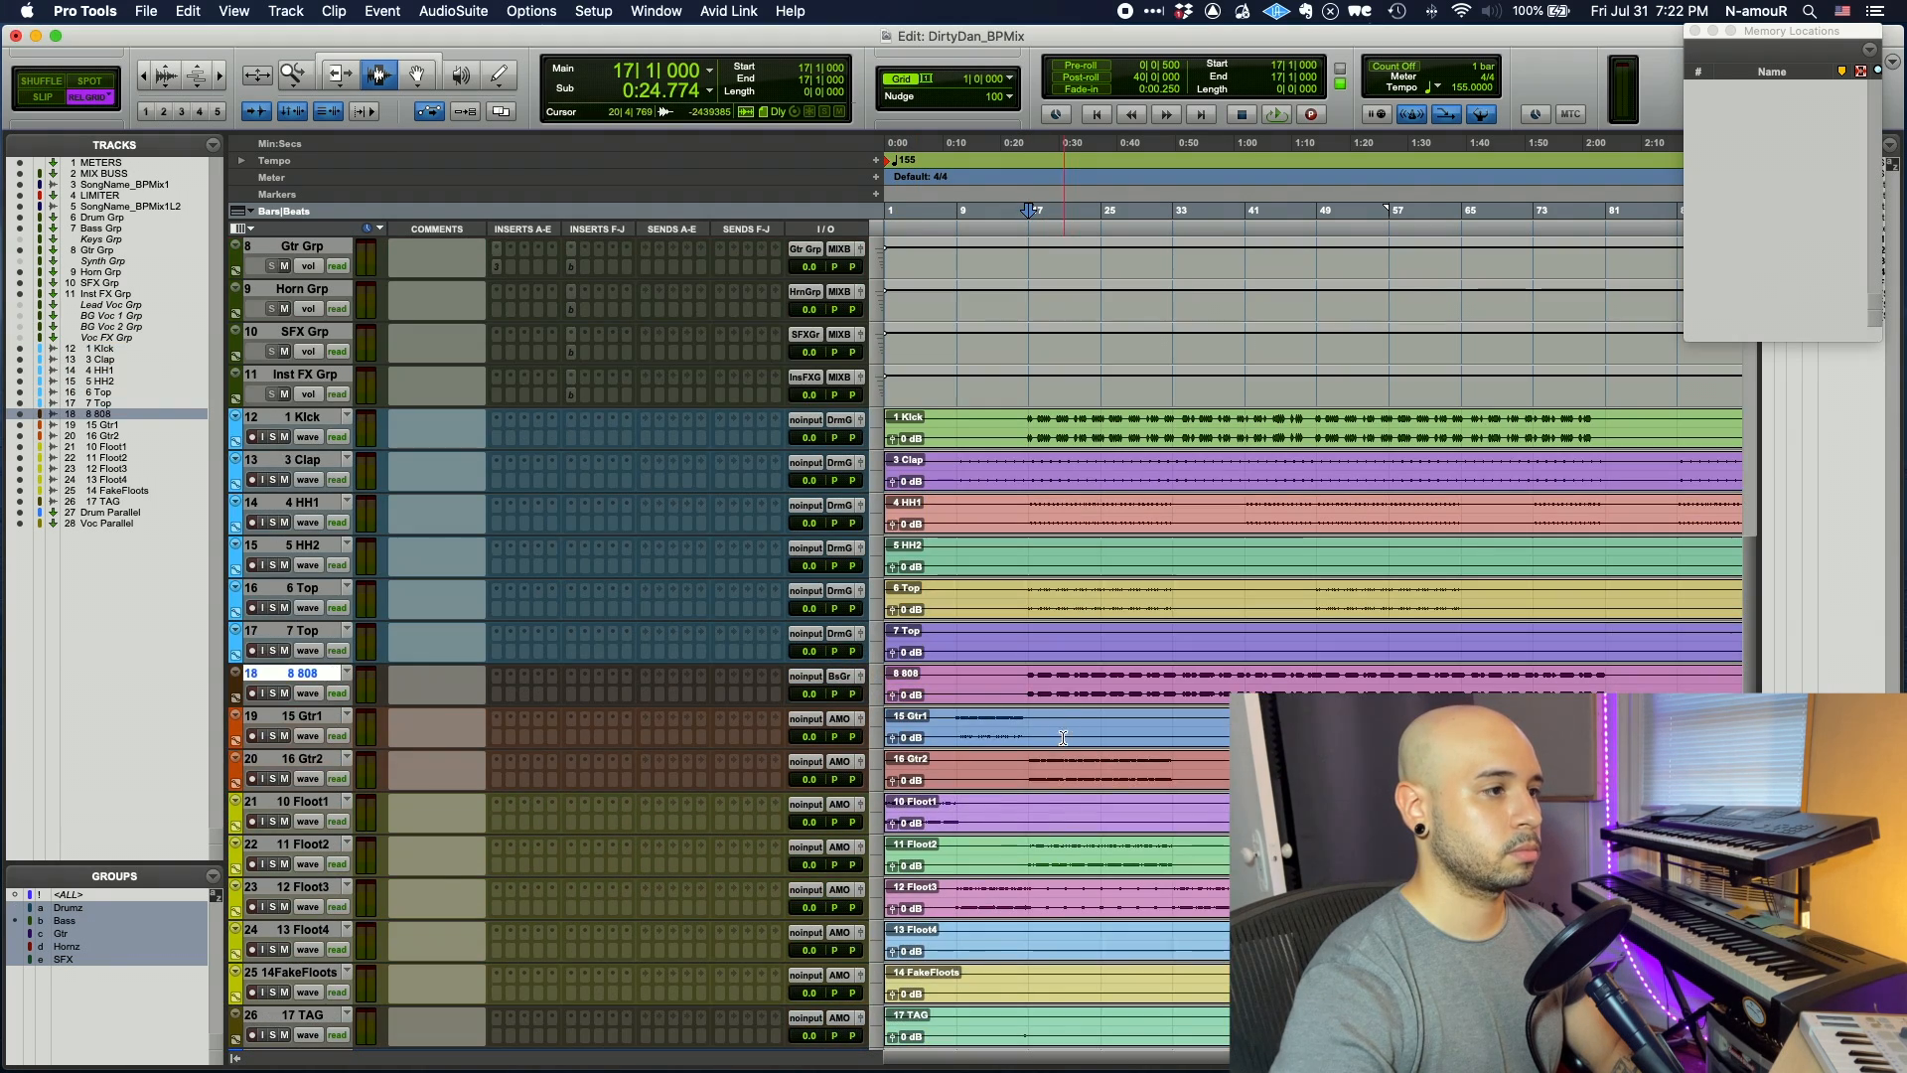
left_click(1064, 723)
left_click(839, 719)
mouse_move(874, 770)
left_click(1005, 648)
left_click(1002, 812)
left_click(840, 806, "alt+shift")
mouse_move(874, 855)
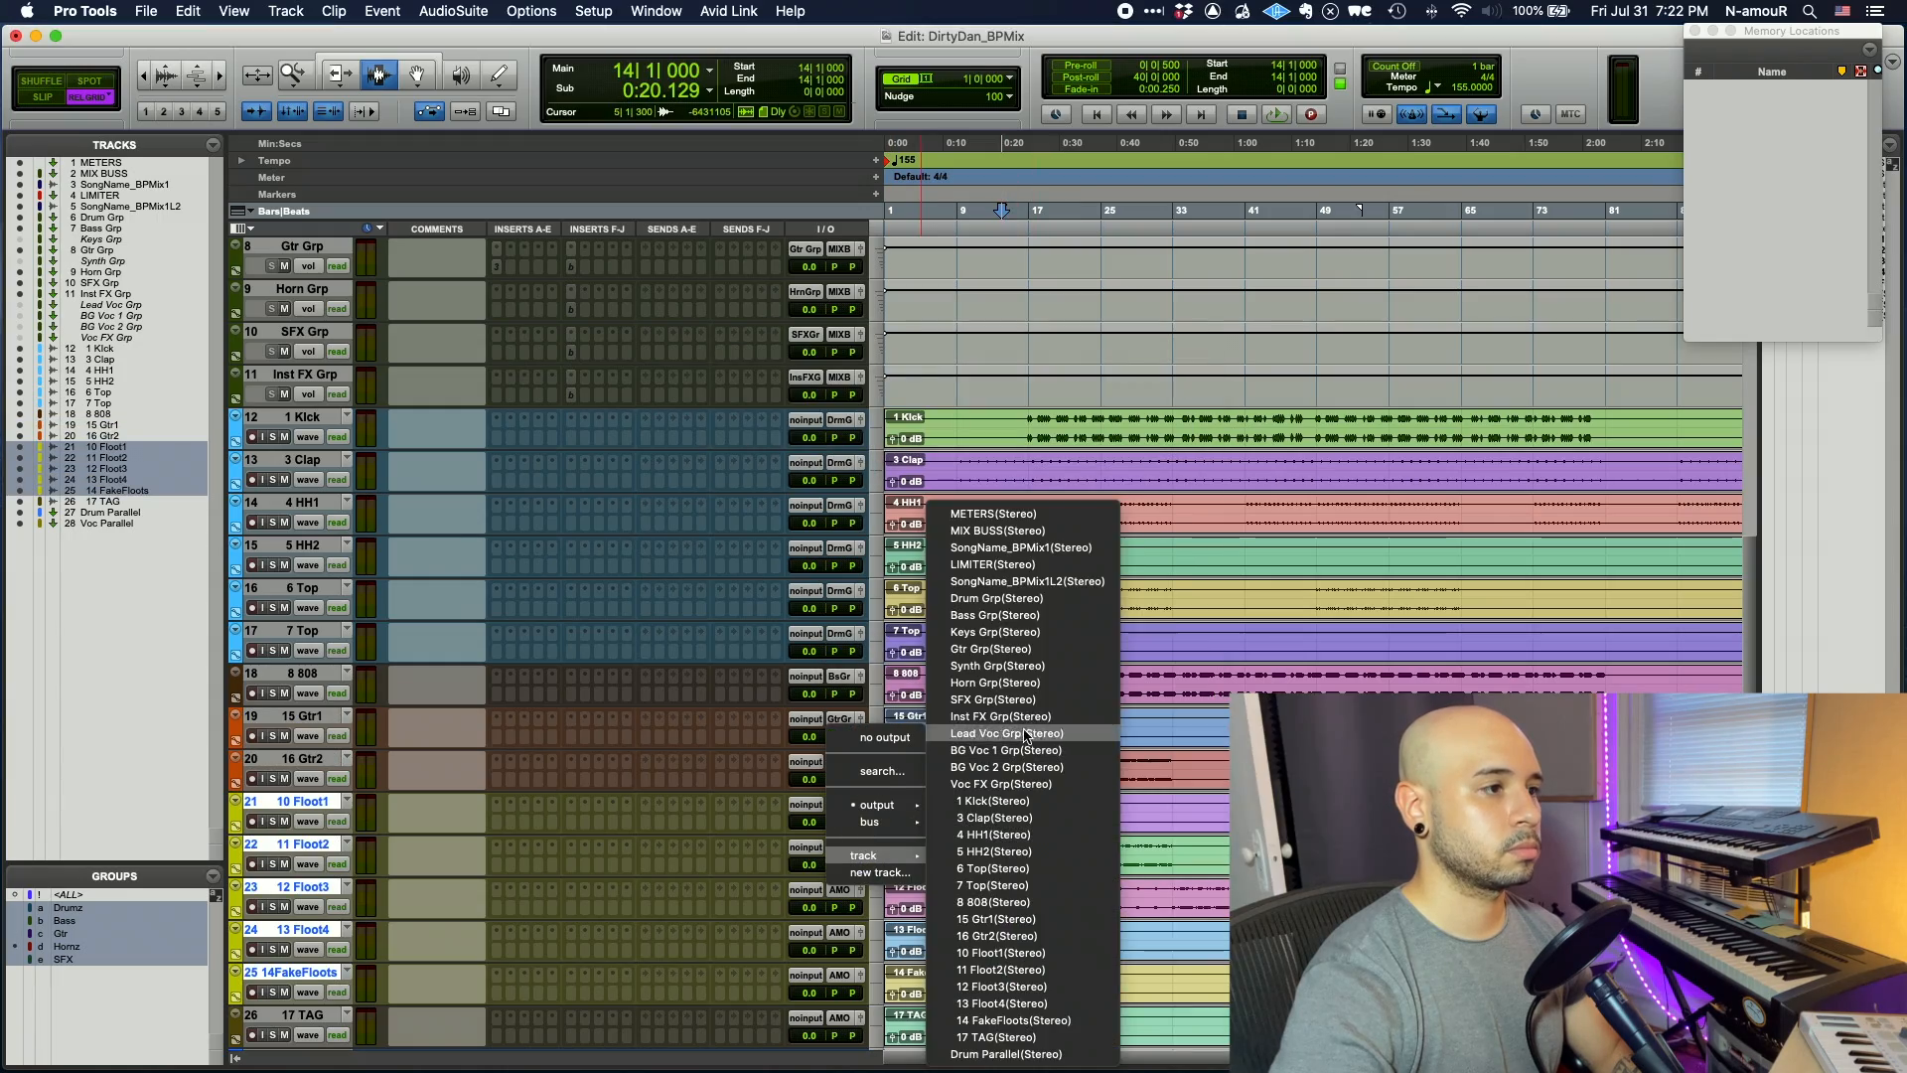
left_click(1008, 683)
scroll(993, 745, "down", 5)
left_click(965, 891)
left_click(839, 891)
mouse_move(874, 941)
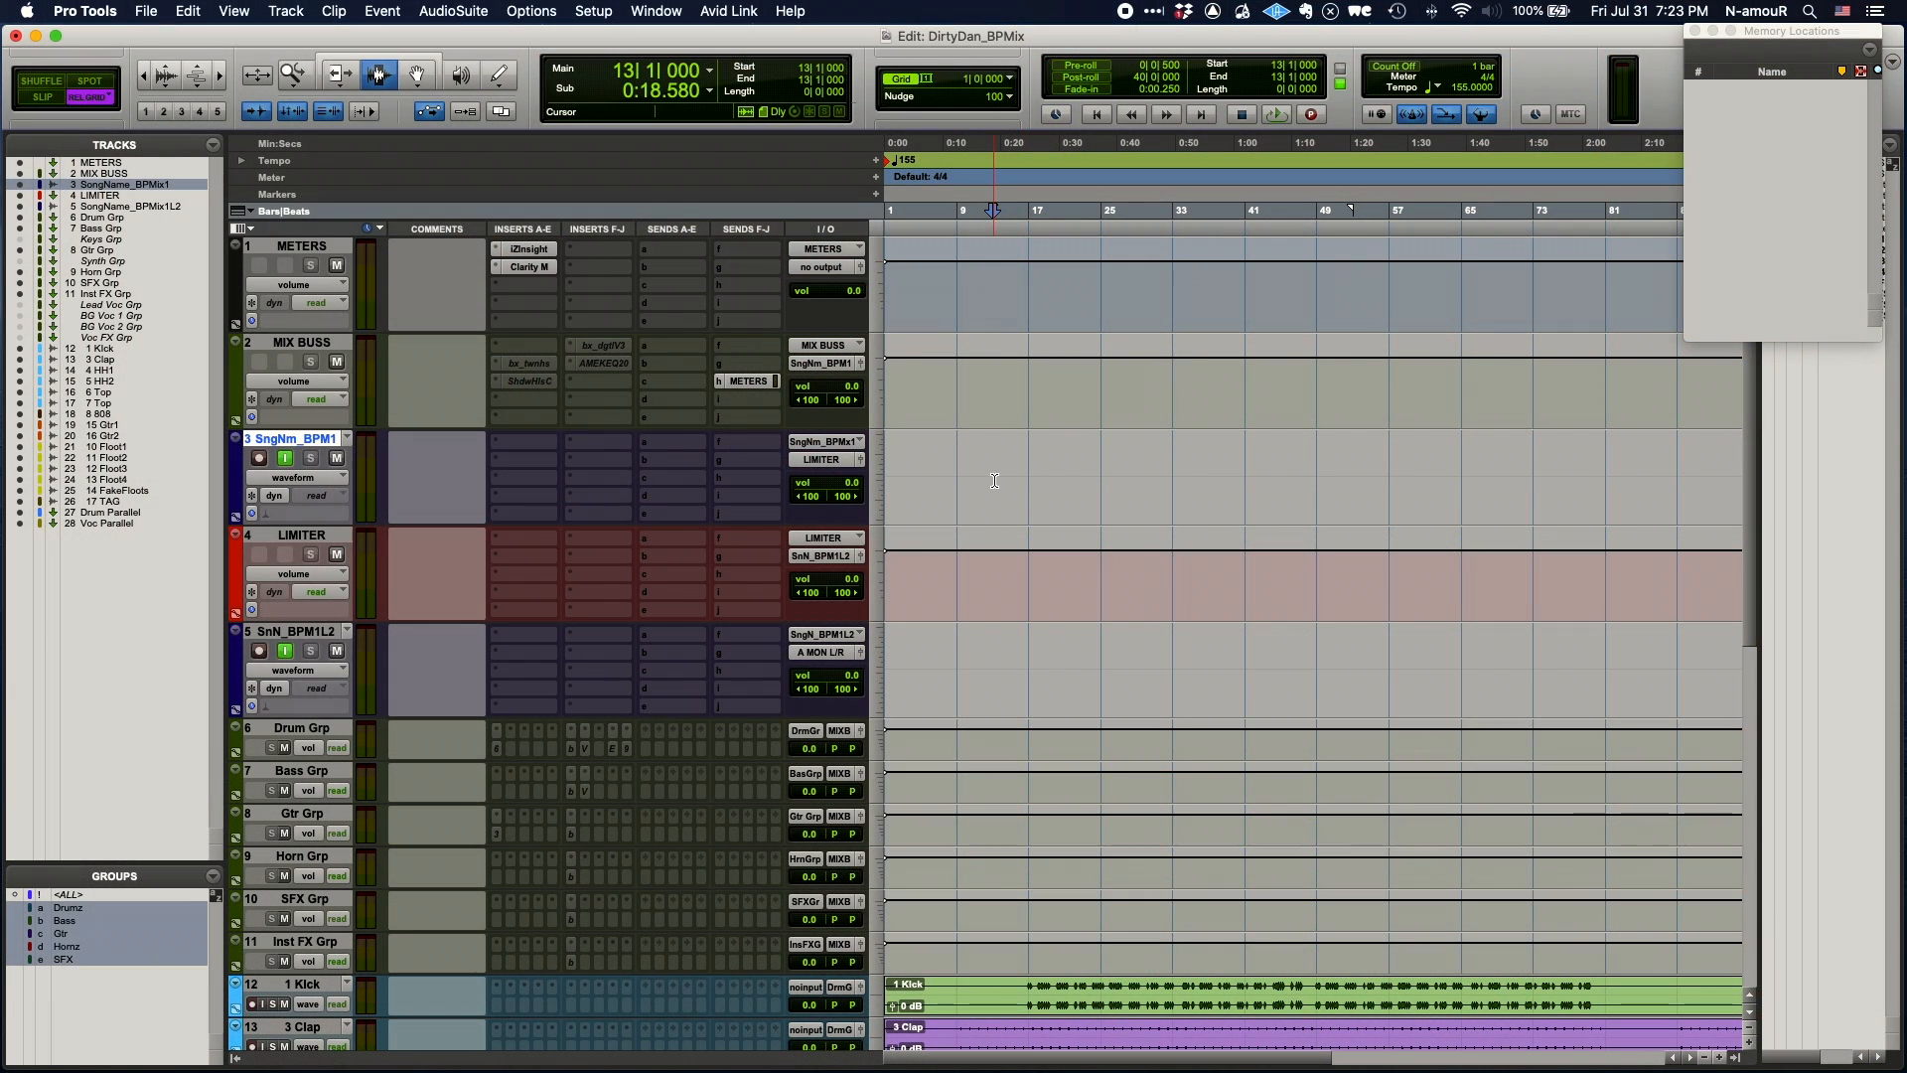
key("space")
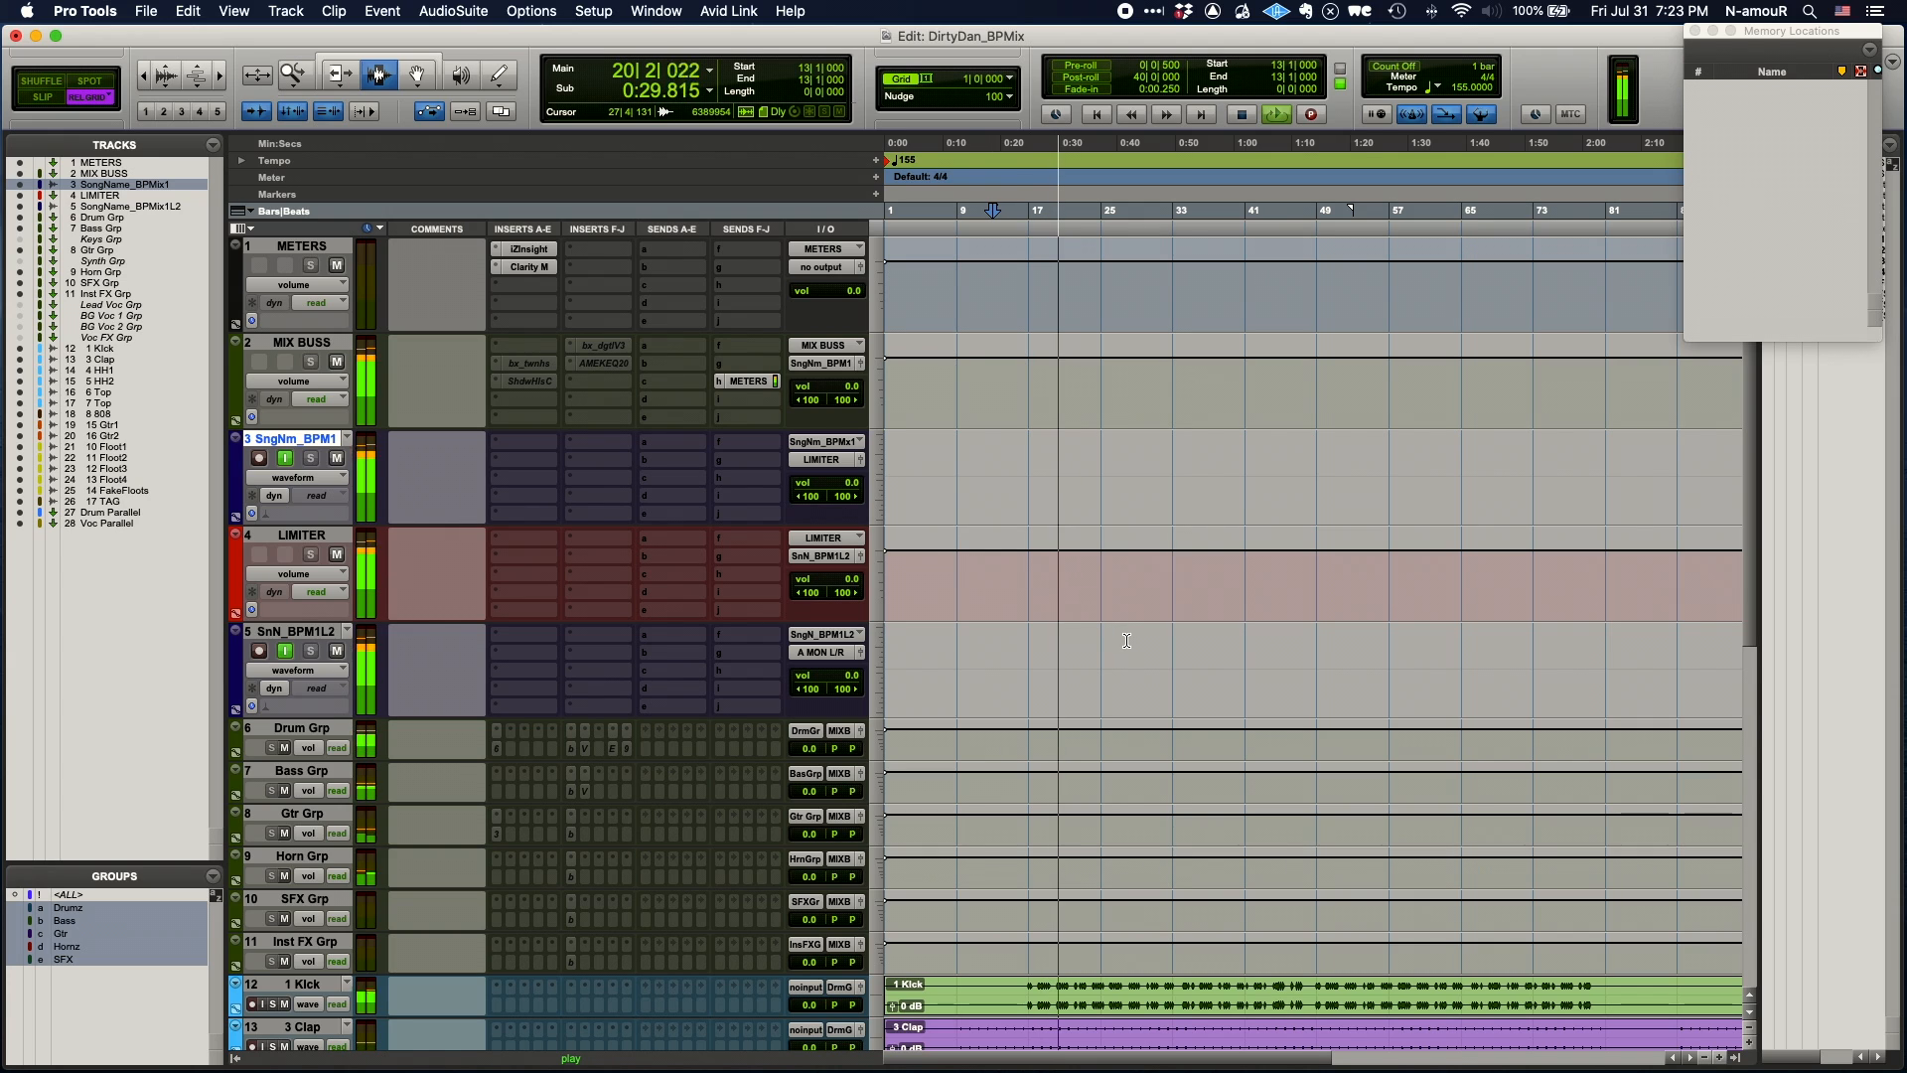
scroll(1126, 641, "down", 2)
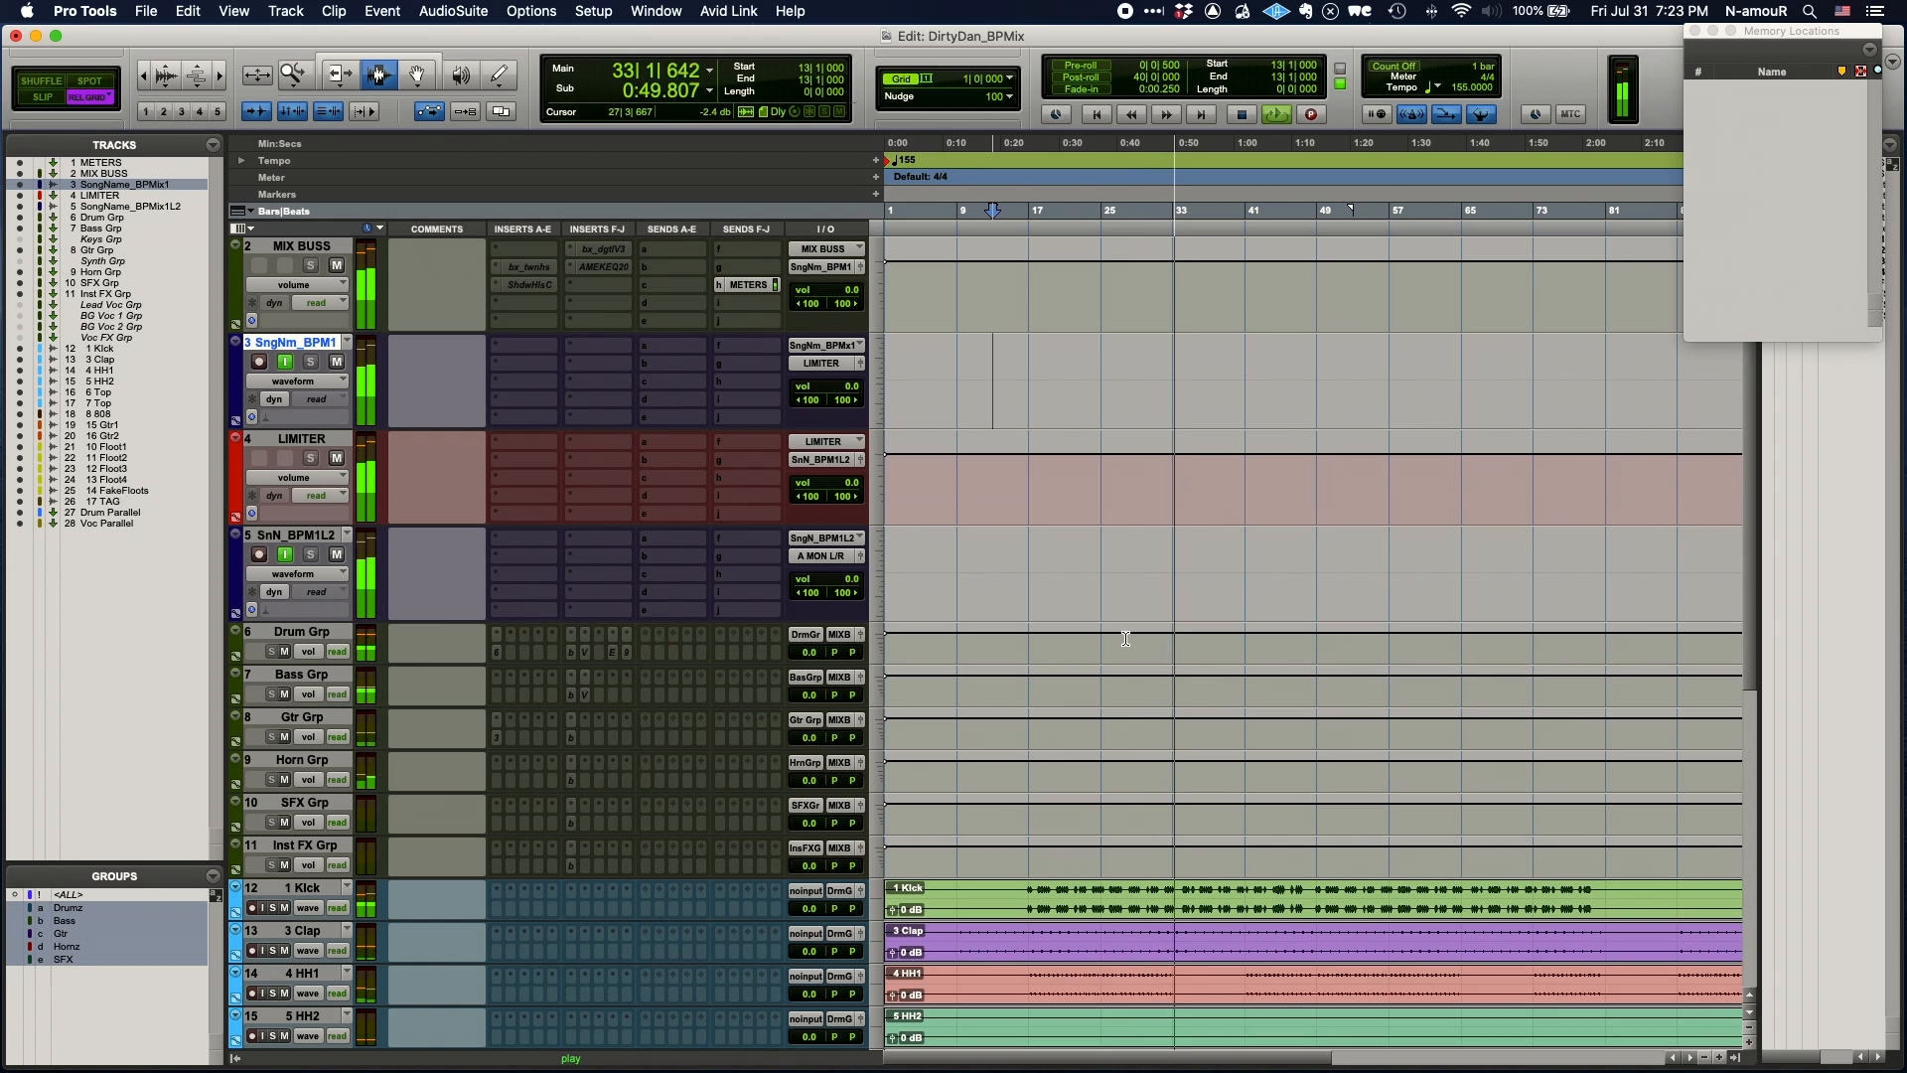
key("space")
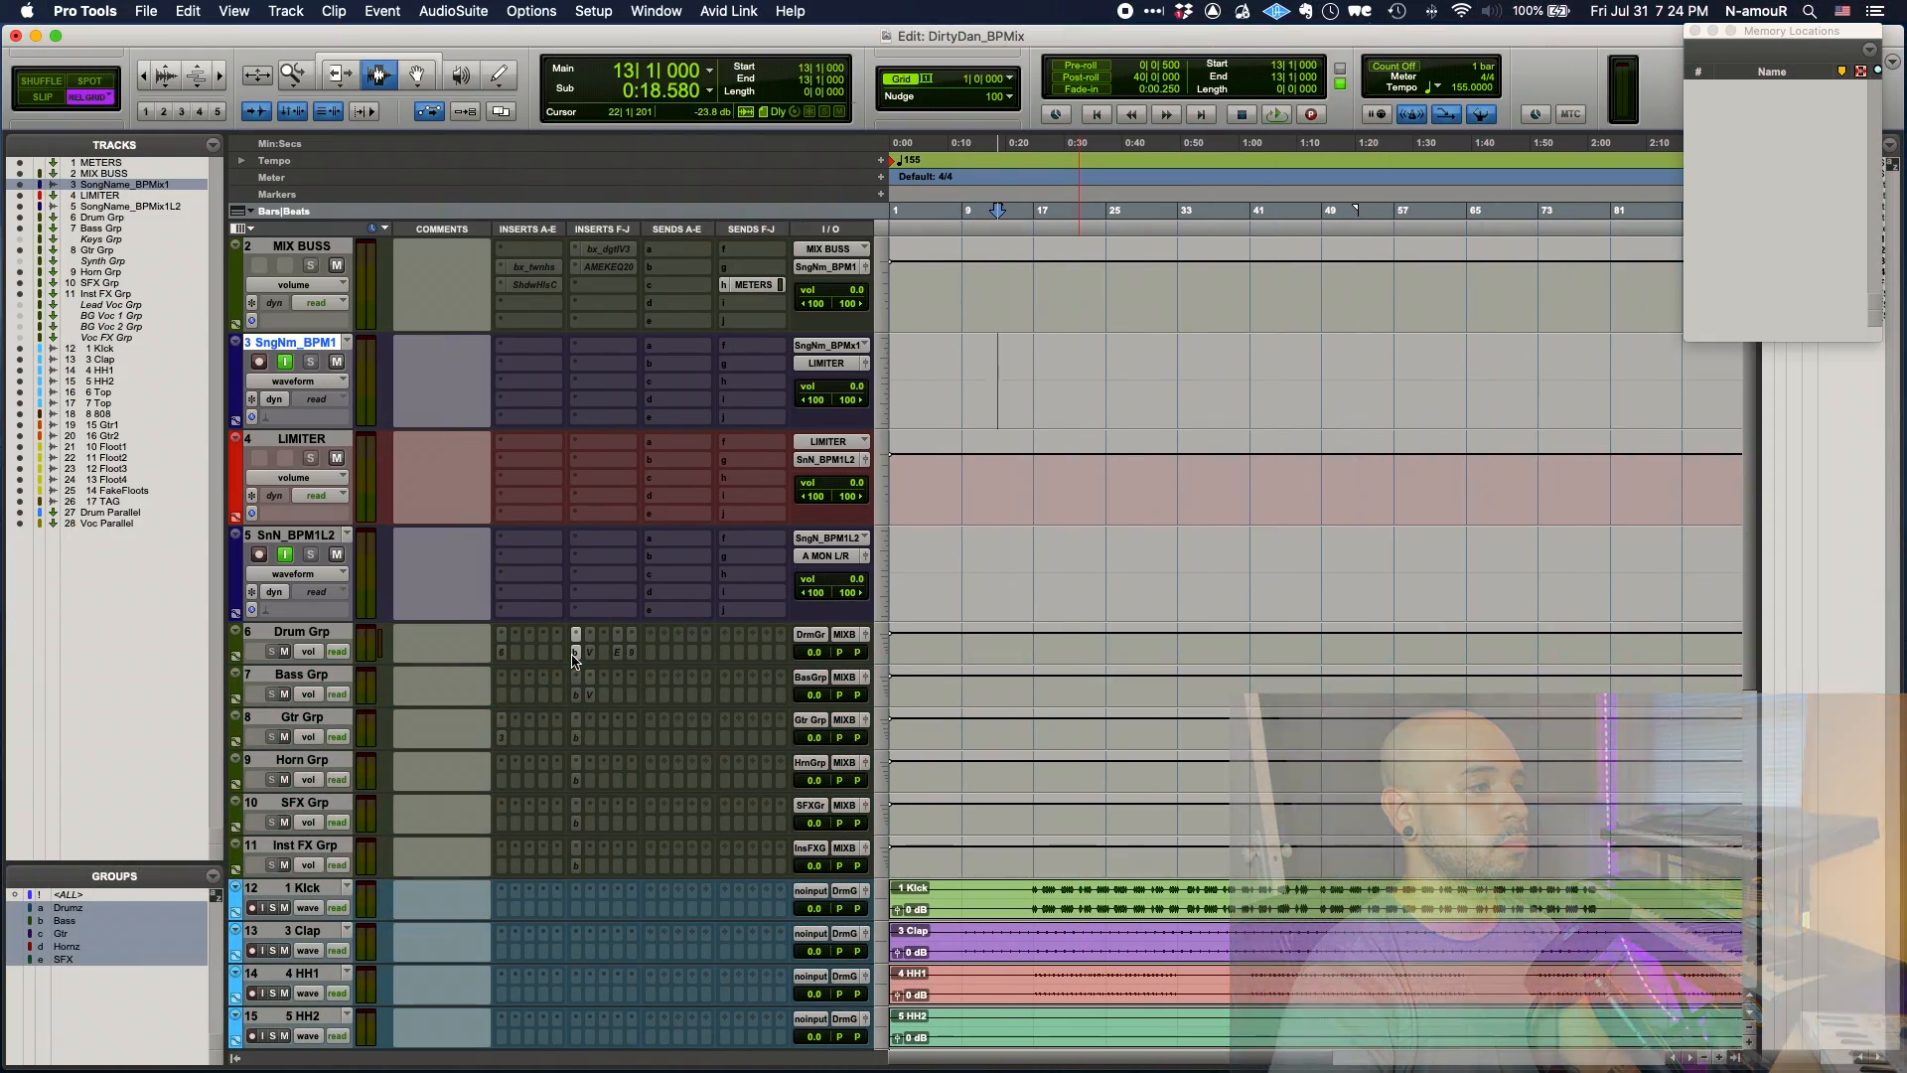
- Boost the Drum Grp SSL 9000 J high-frequency EQ to +6.1 dB, tweak the high-mid, and compare bypassed
key("space")
left_click(574, 652)
left_click_drag(990, 402, 898, 364)
left_click_drag(998, 517, 902, 456)
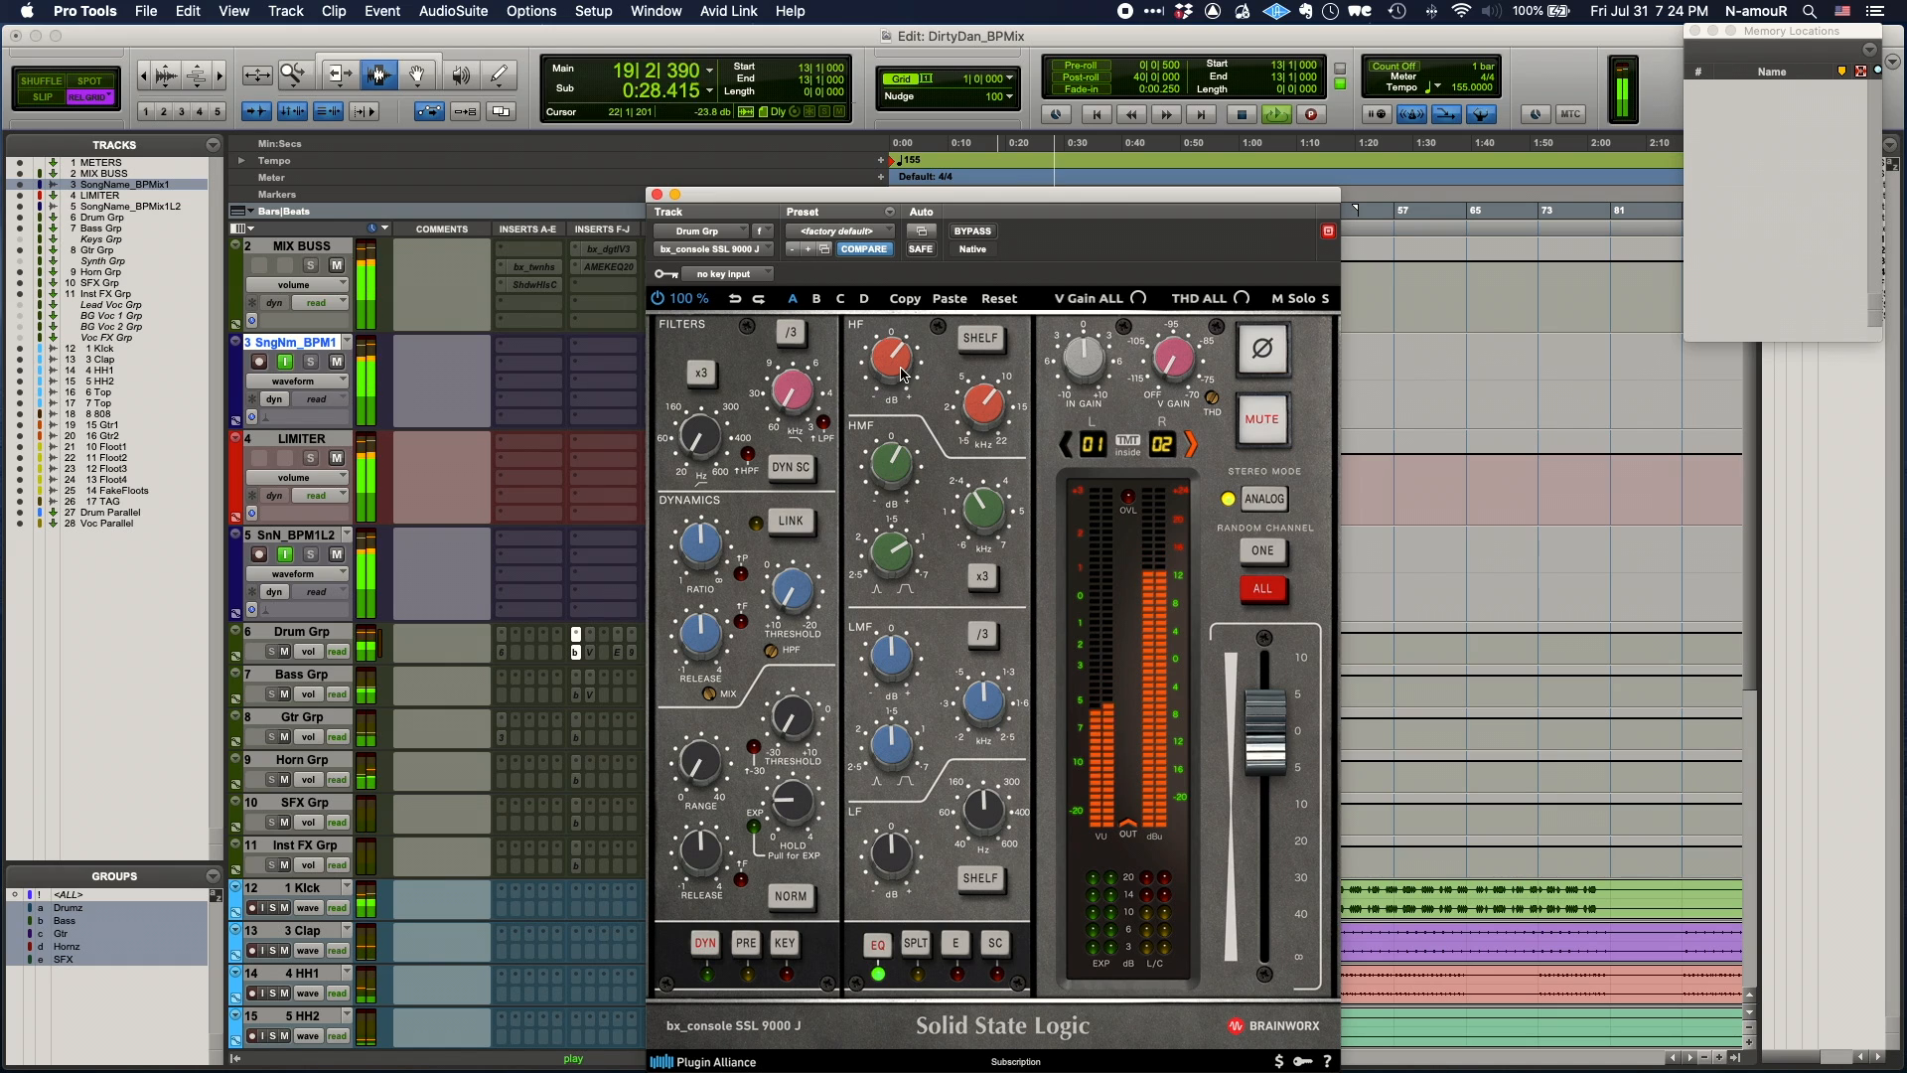
left_click_drag(903, 374, 904, 364)
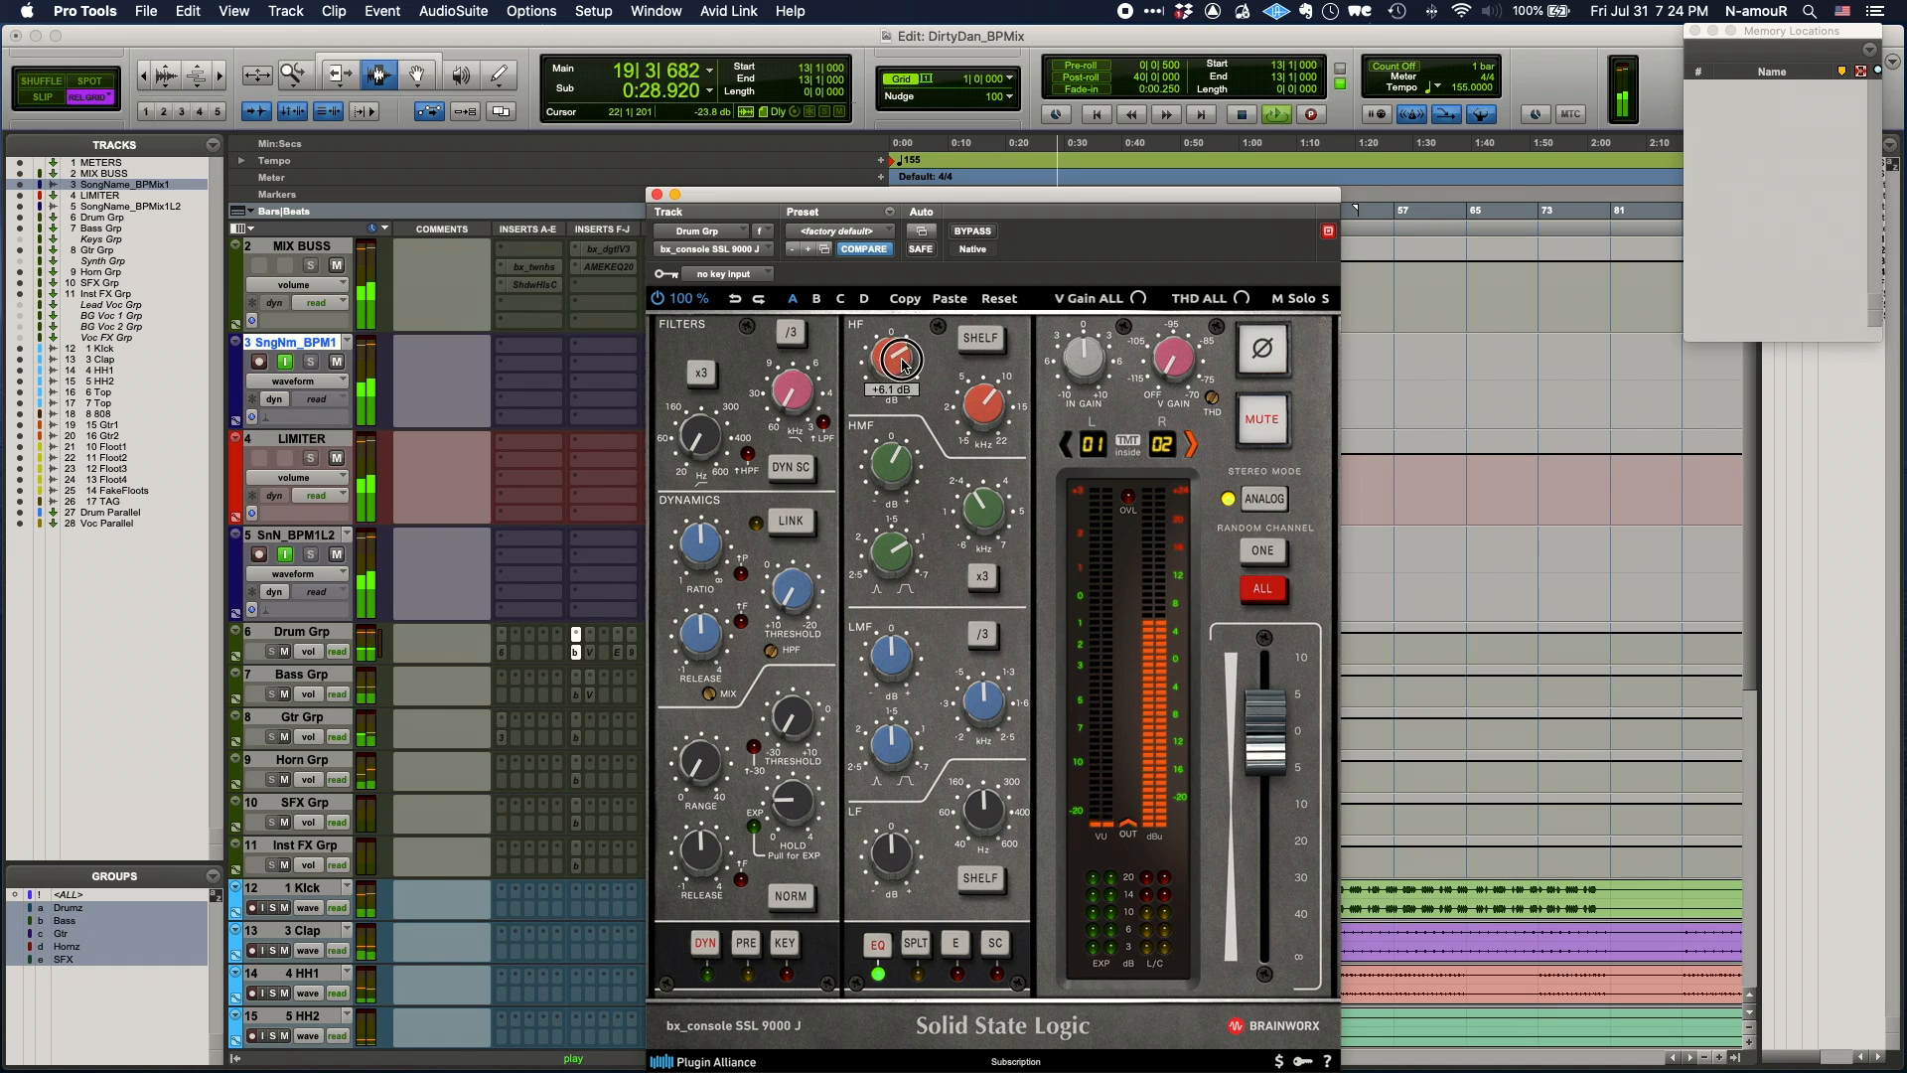
left_click(966, 240)
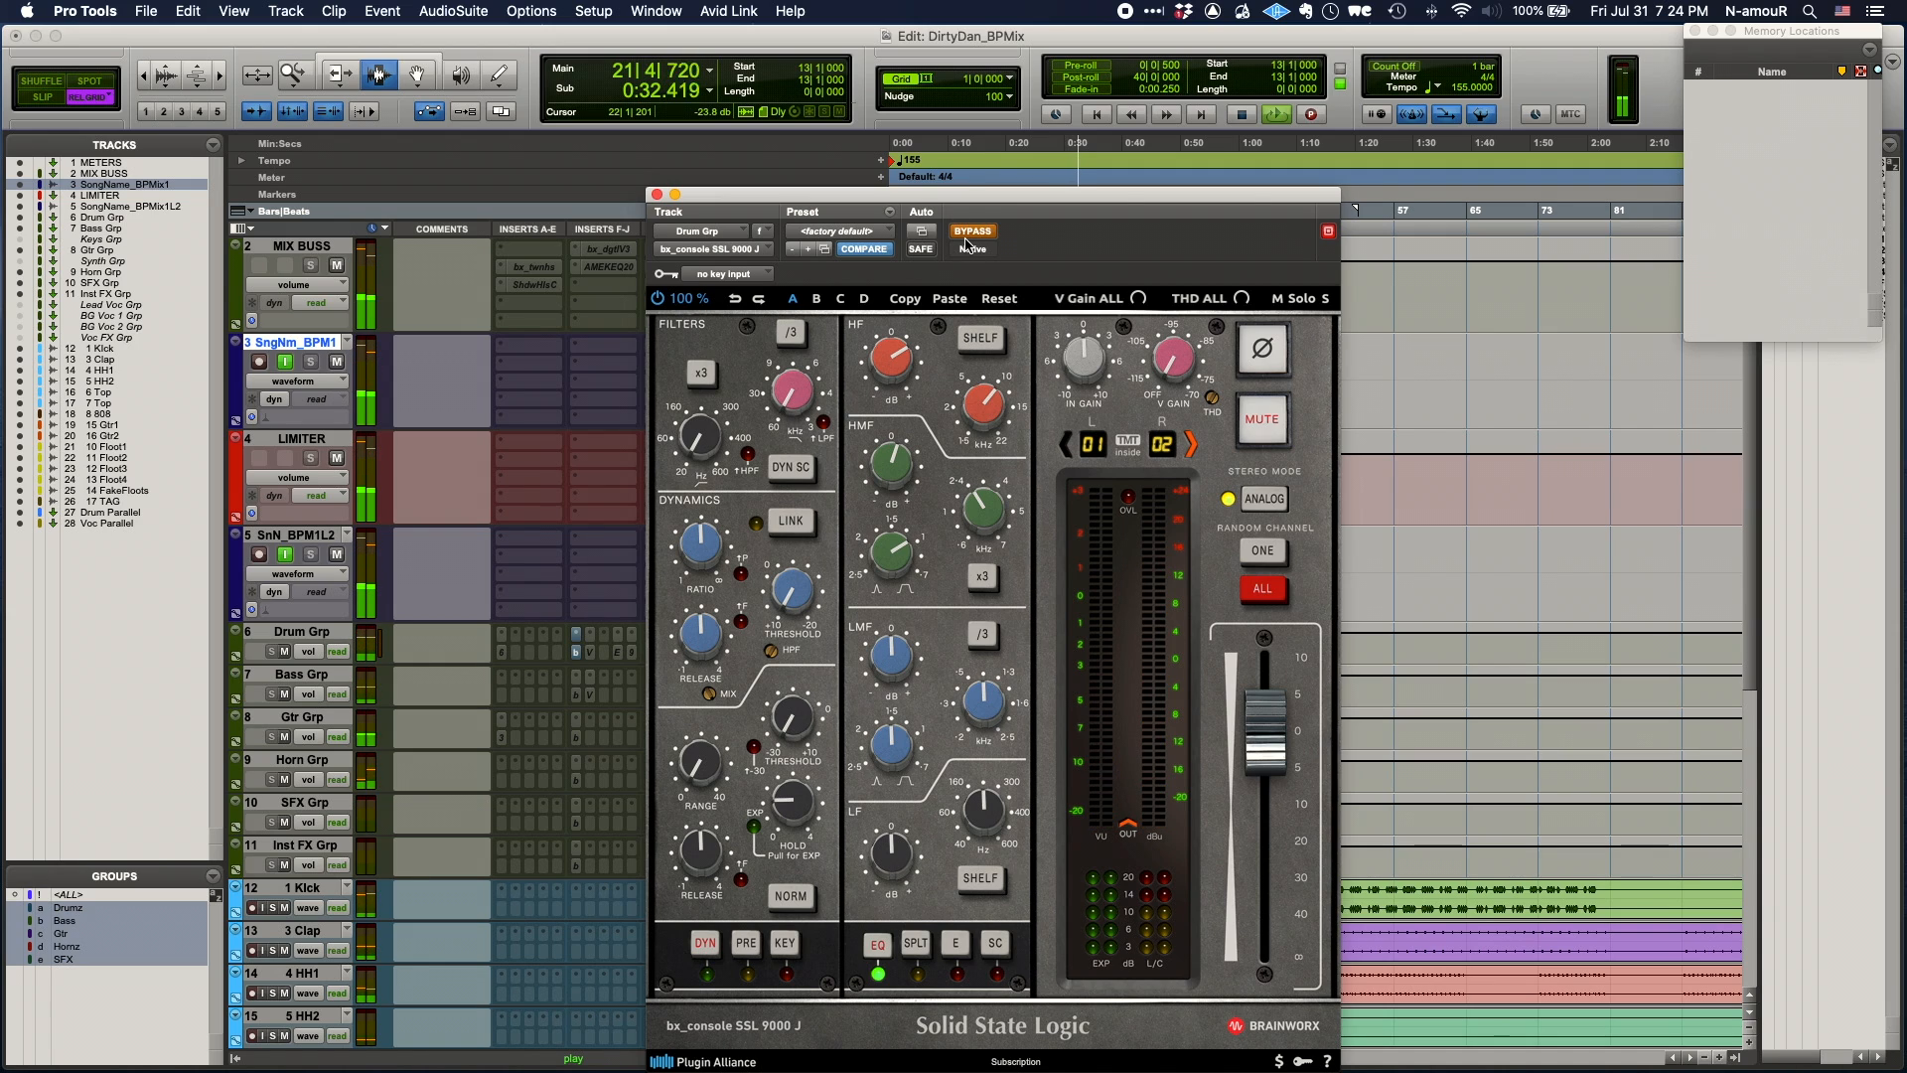
left_click(966, 241)
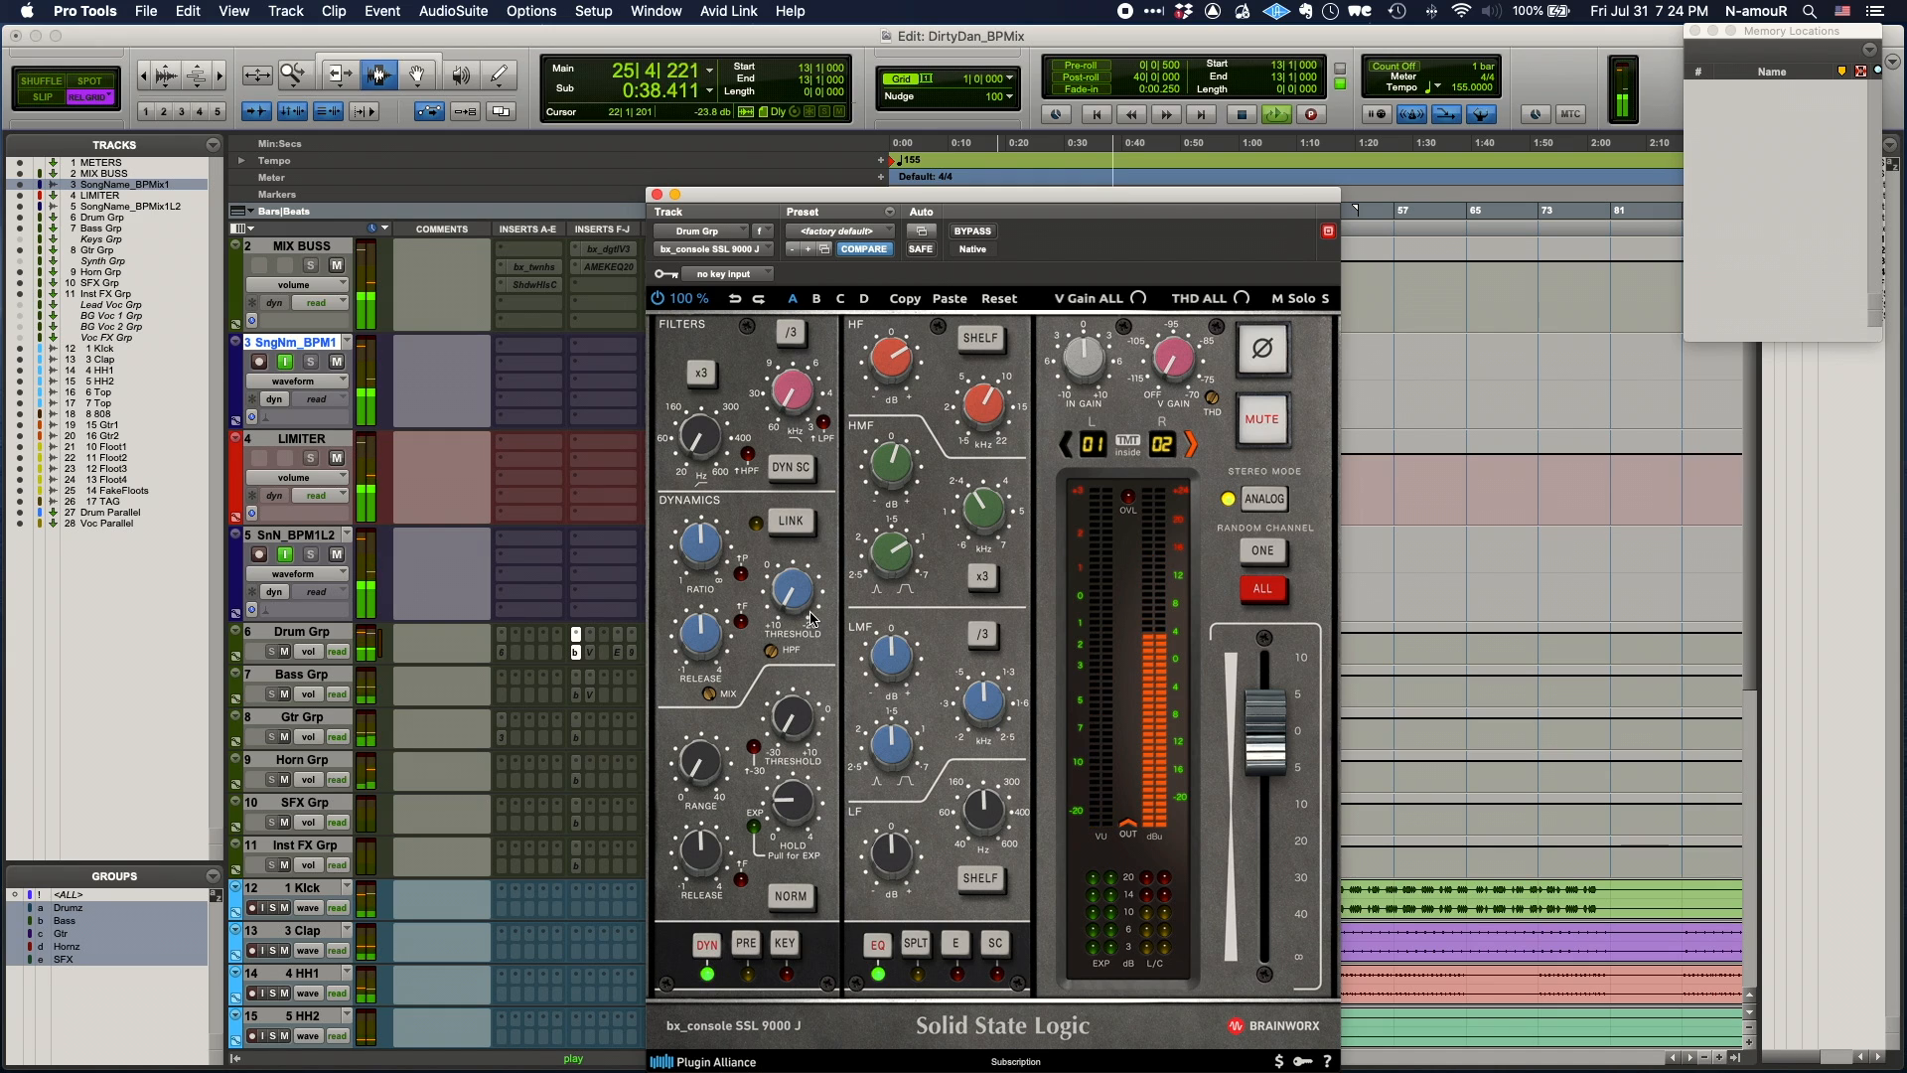
- Set the Drum Grp compressor threshold to +8.5 dB and ratio to 2.0:1
left_click_drag(807, 607, 806, 595)
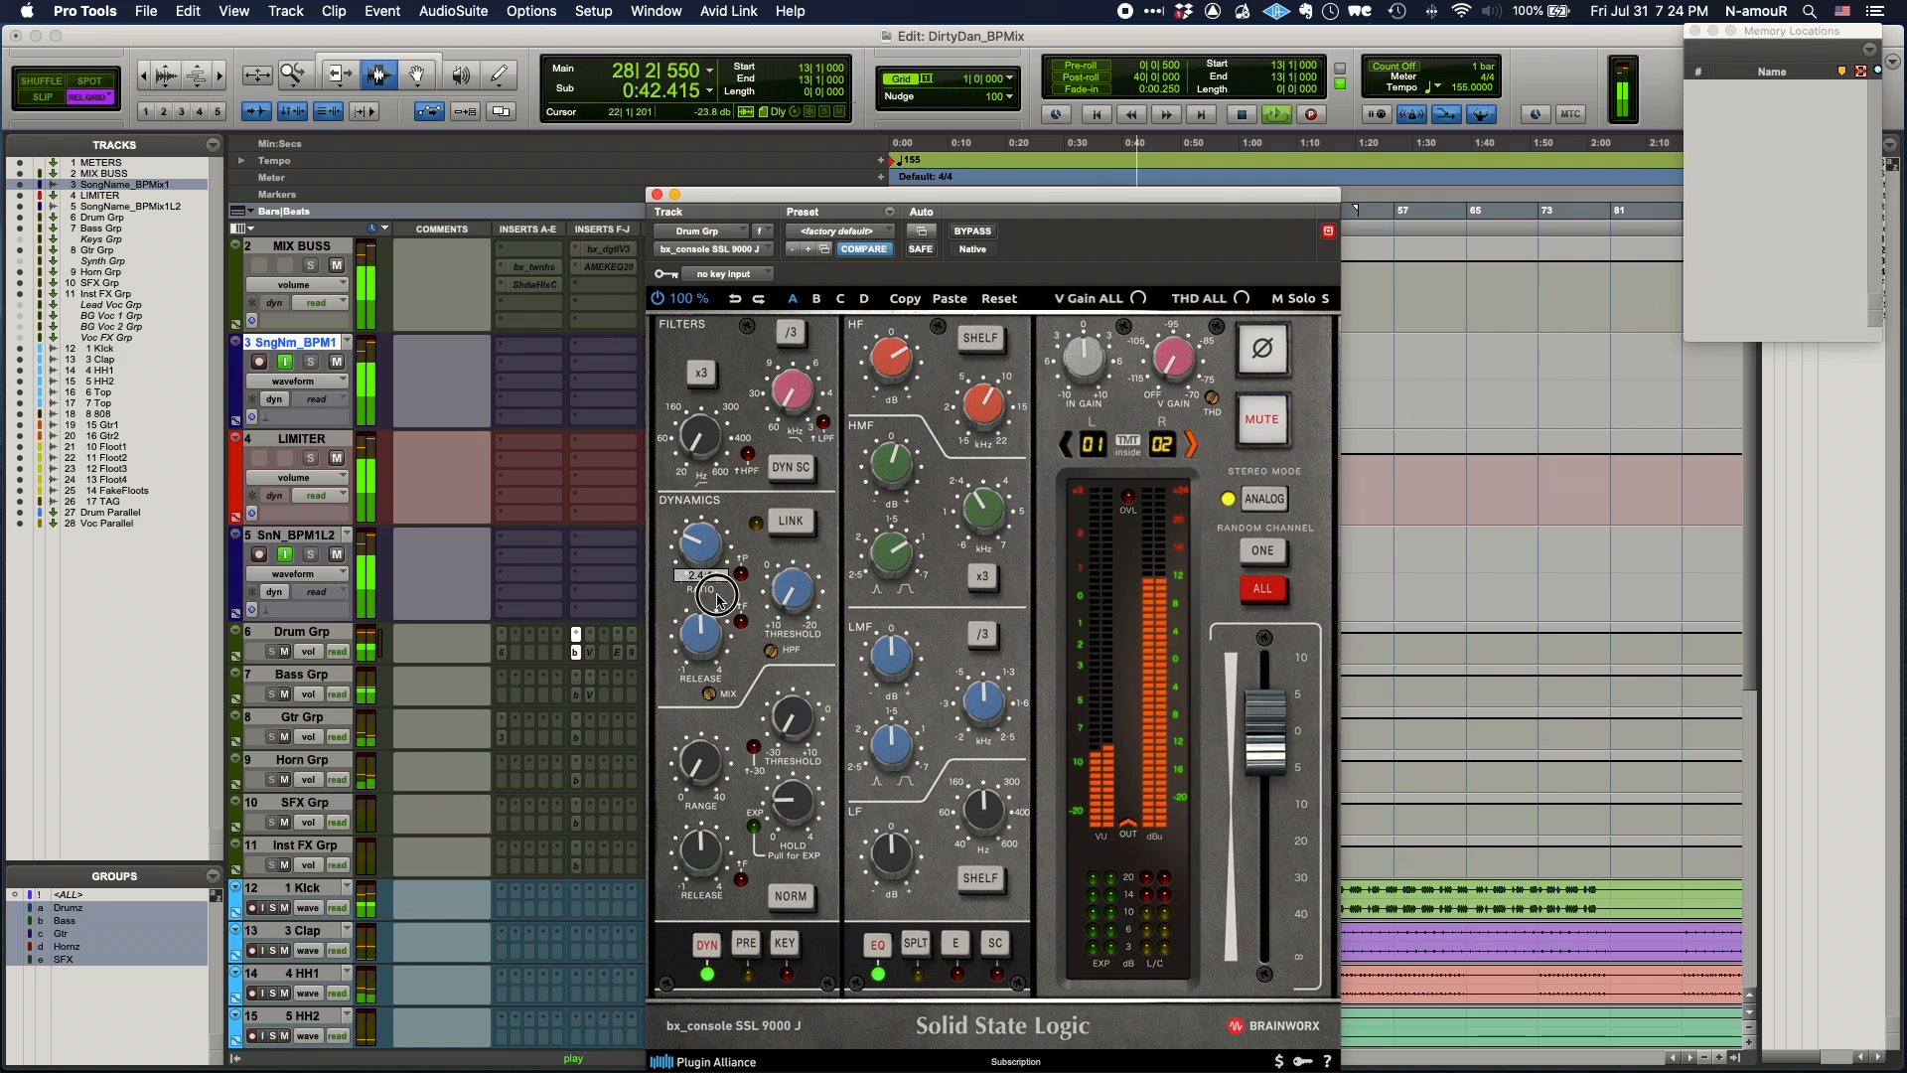
left_click_drag(717, 599, 717, 610)
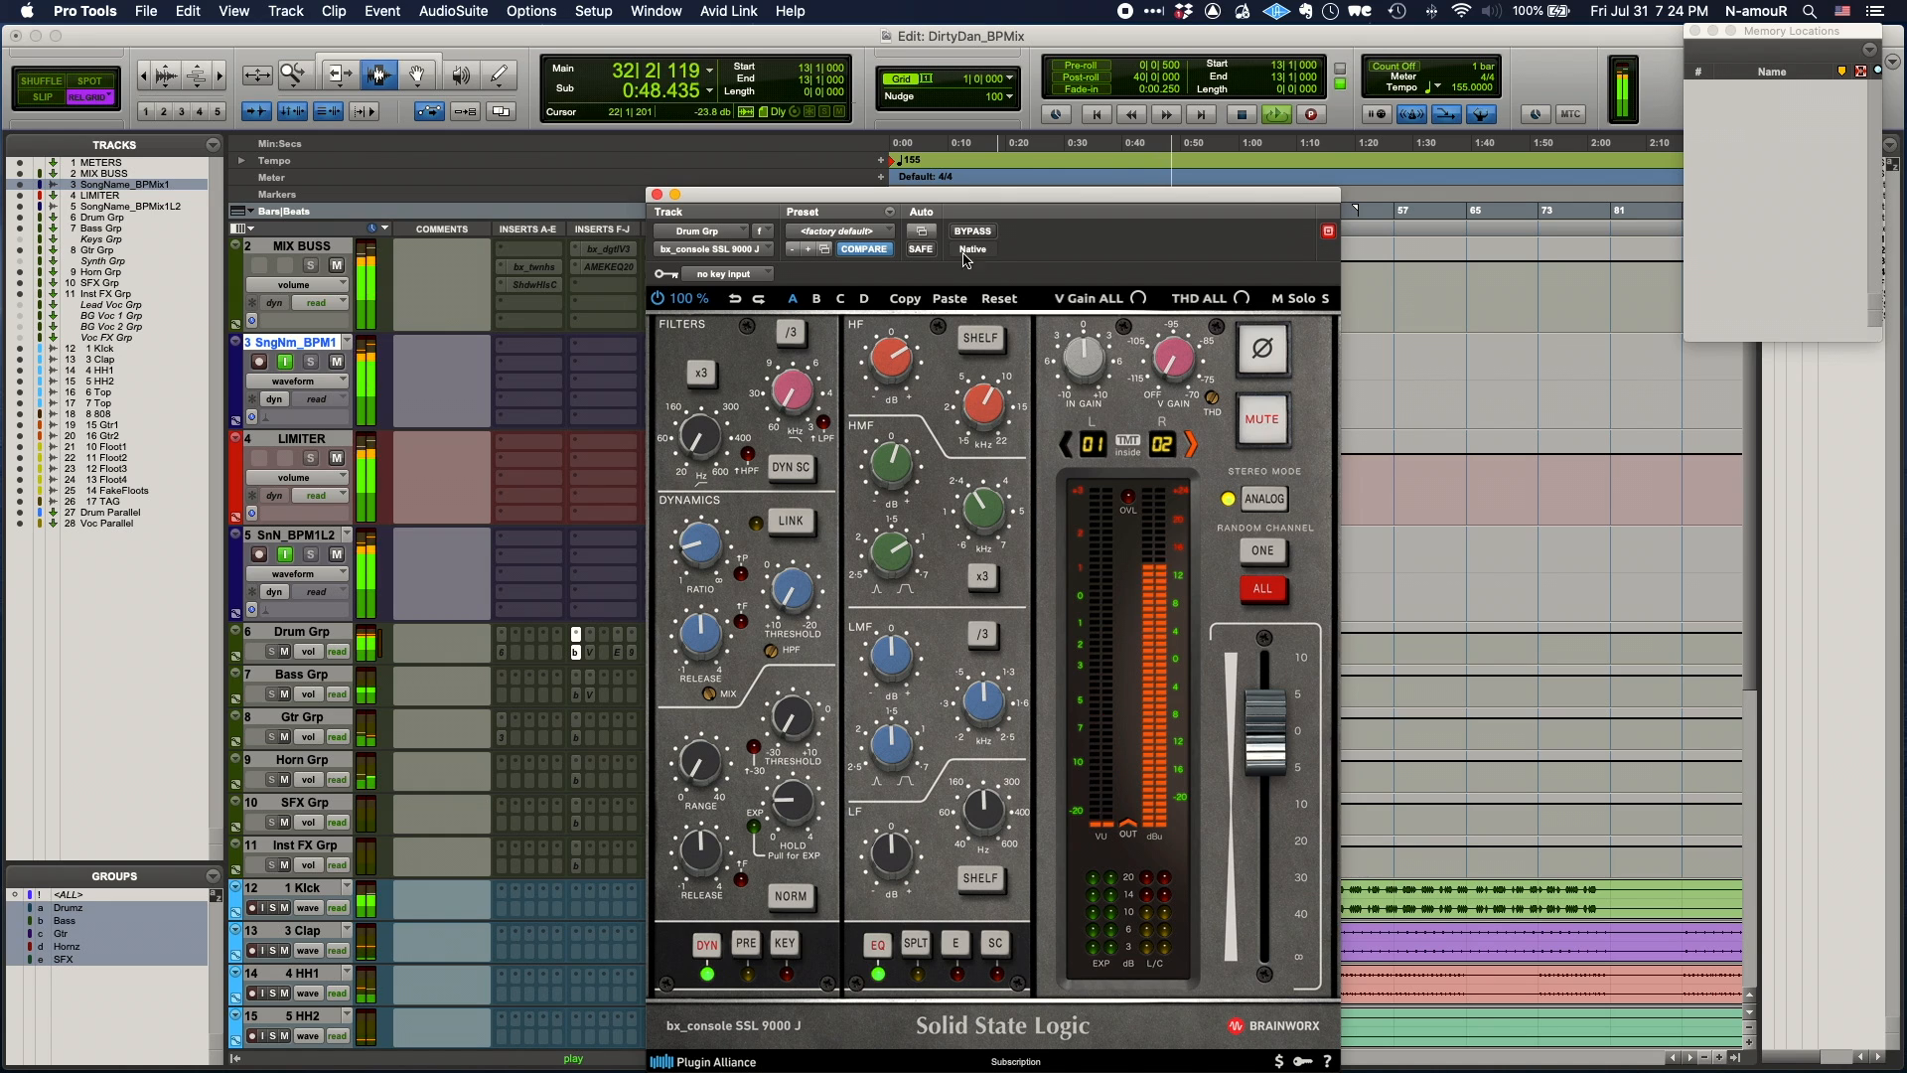
key("space")
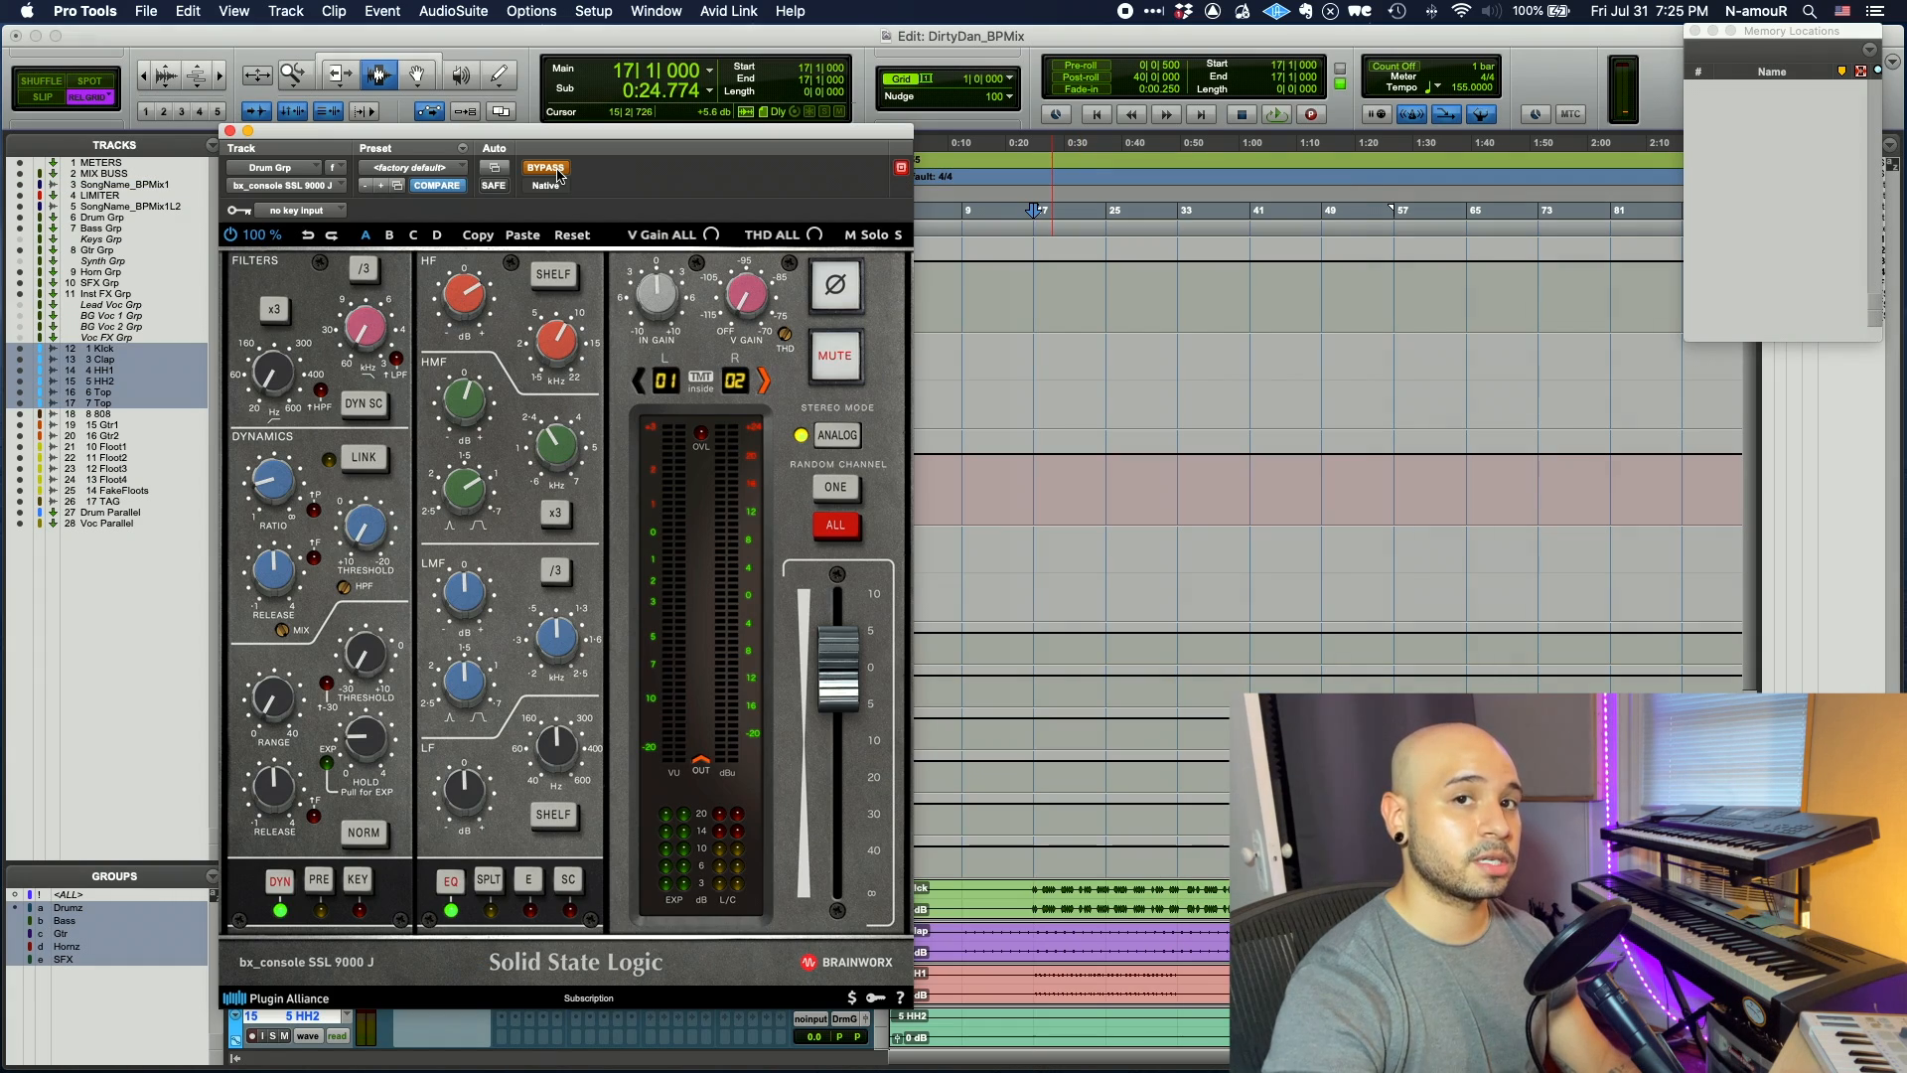
- A/B the Drum Grp bx_console SSL 9000 J against the dry drums during playback, ending with it active
key("space")
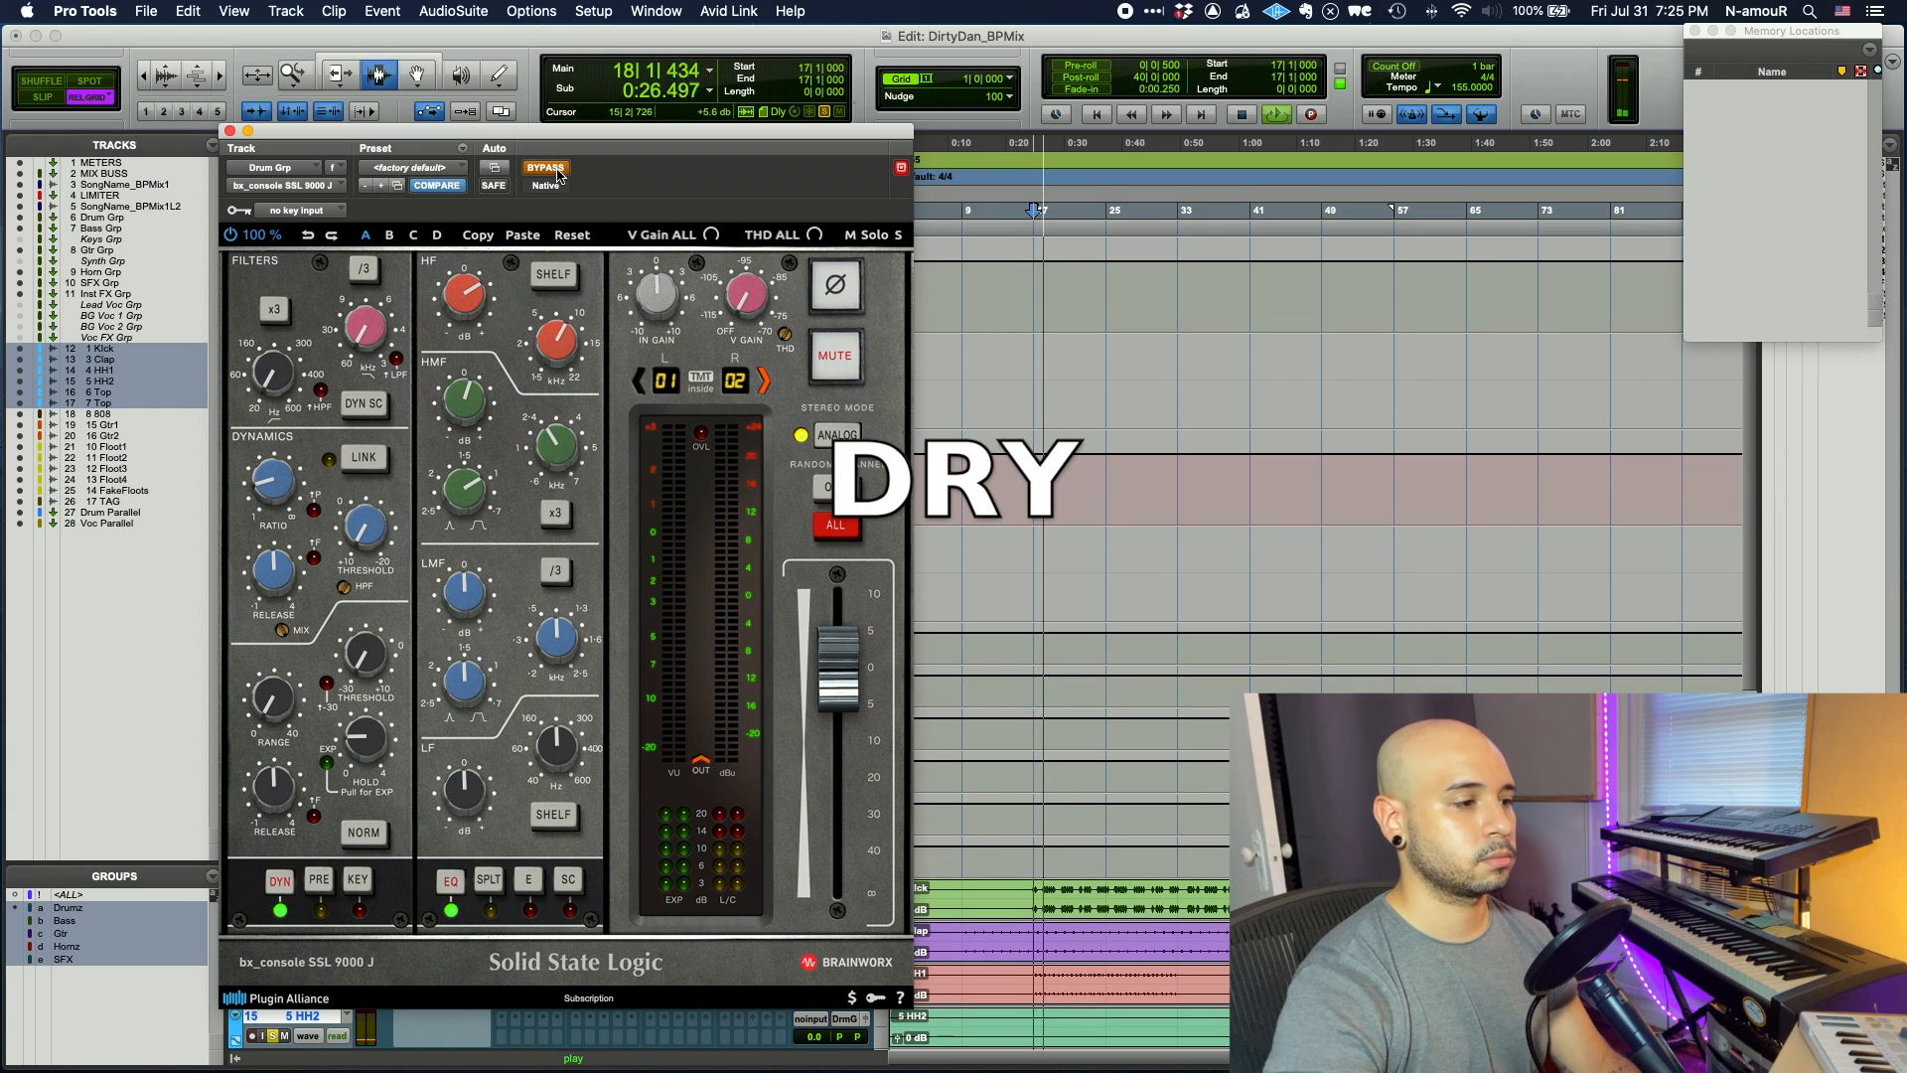
left_click(545, 168)
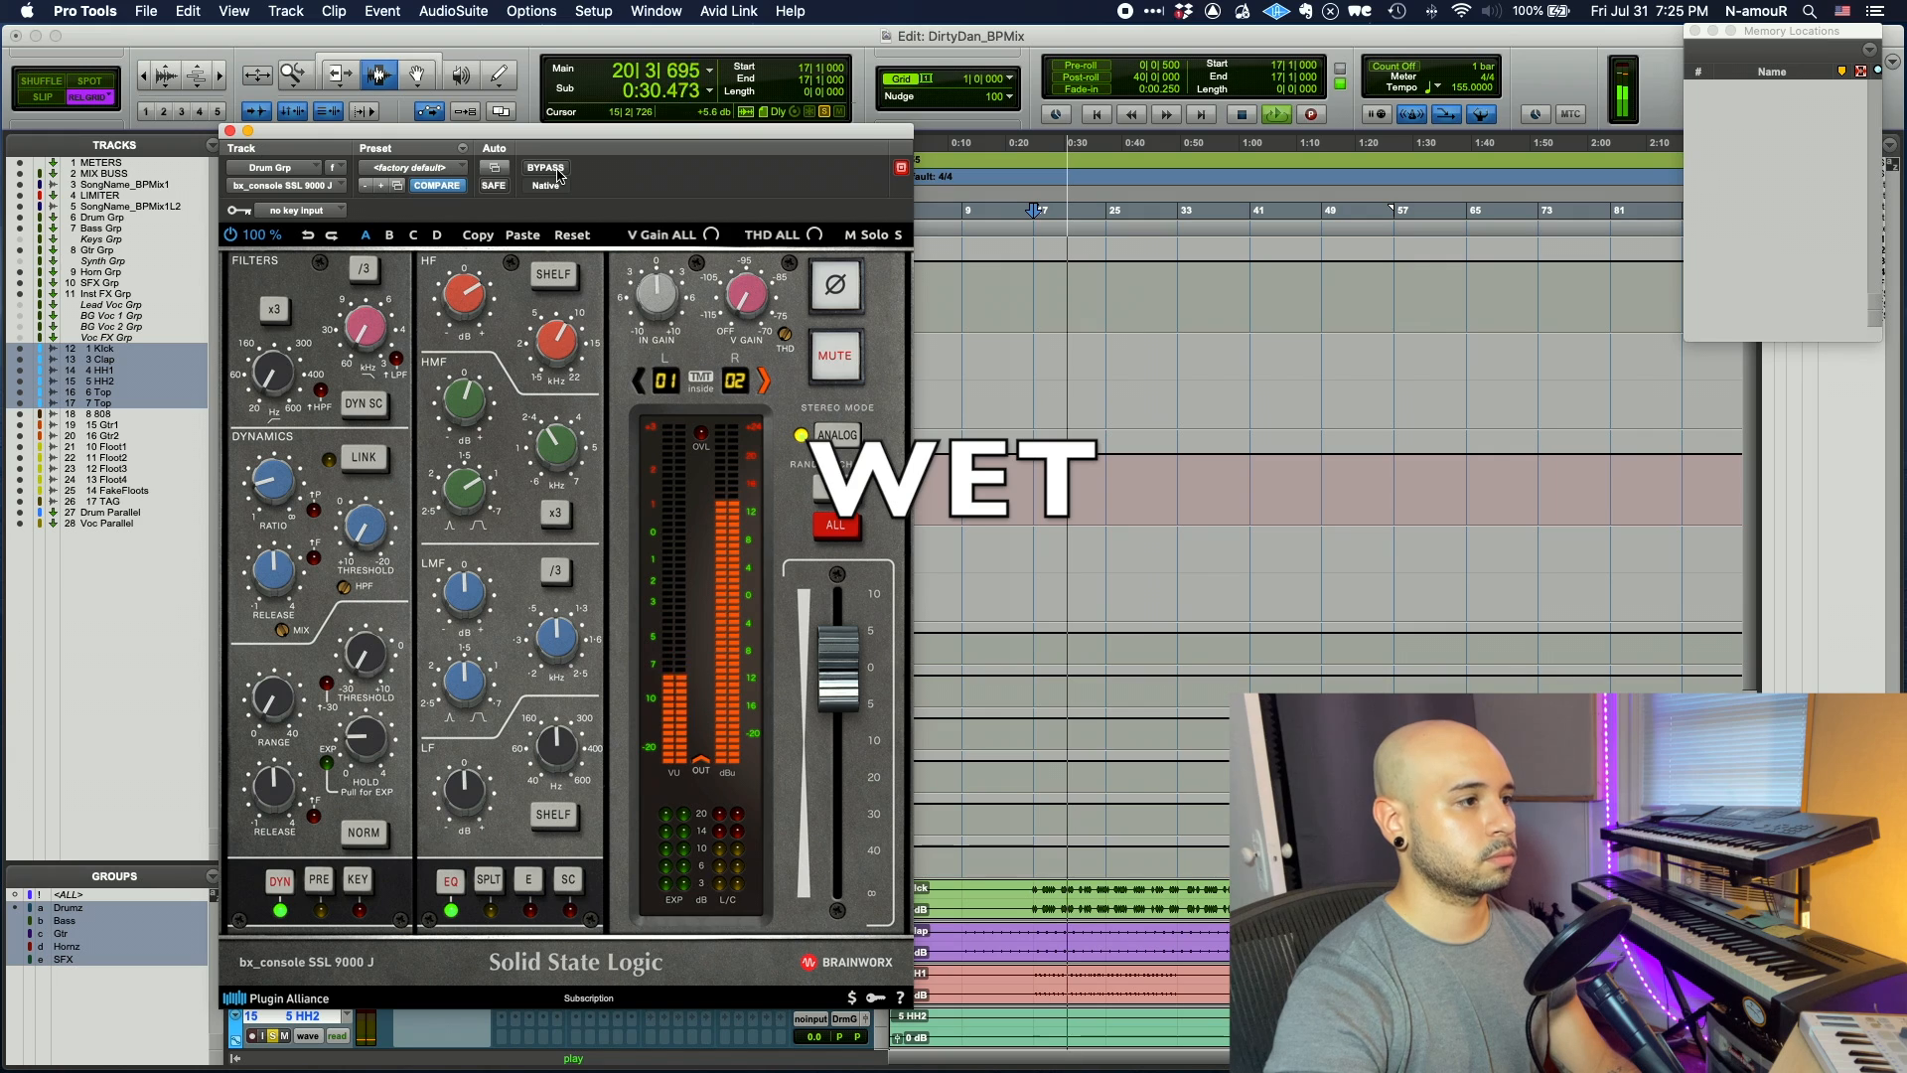
left_click(546, 167)
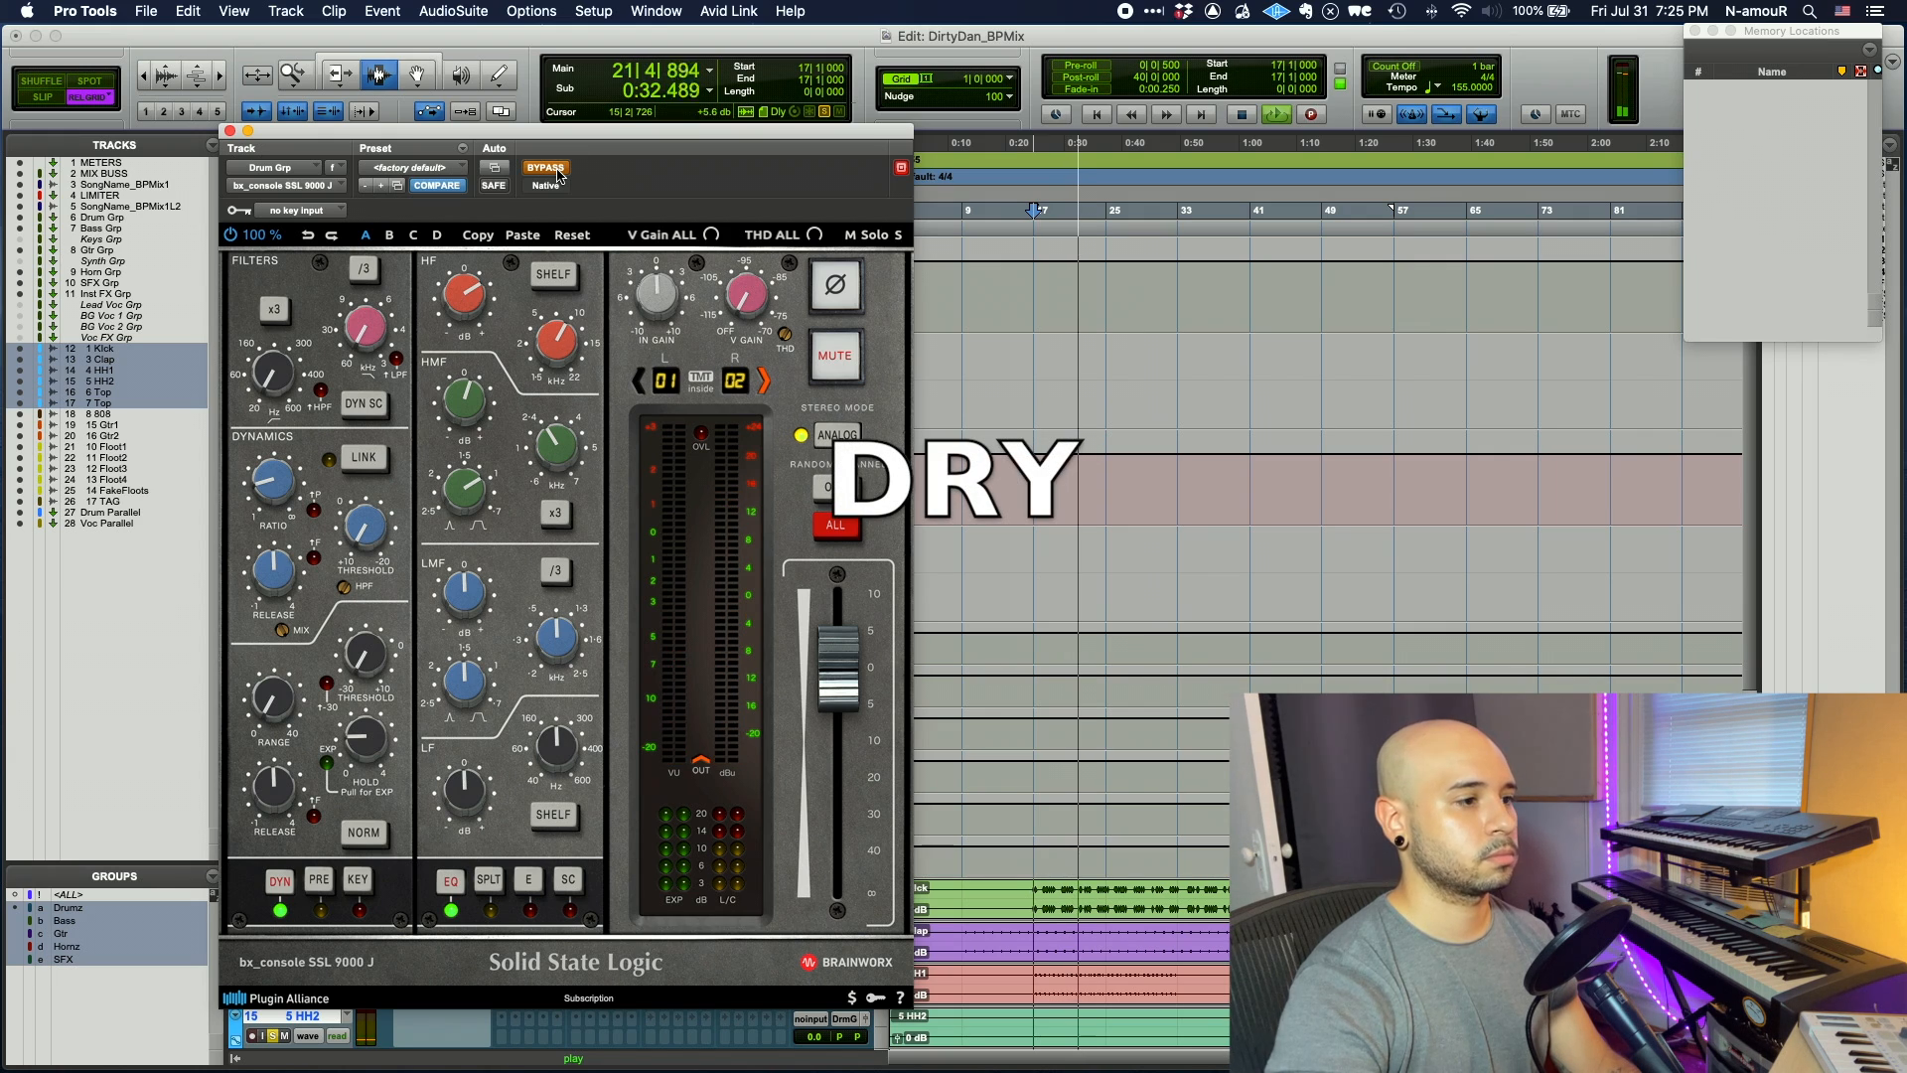
left_click(557, 172)
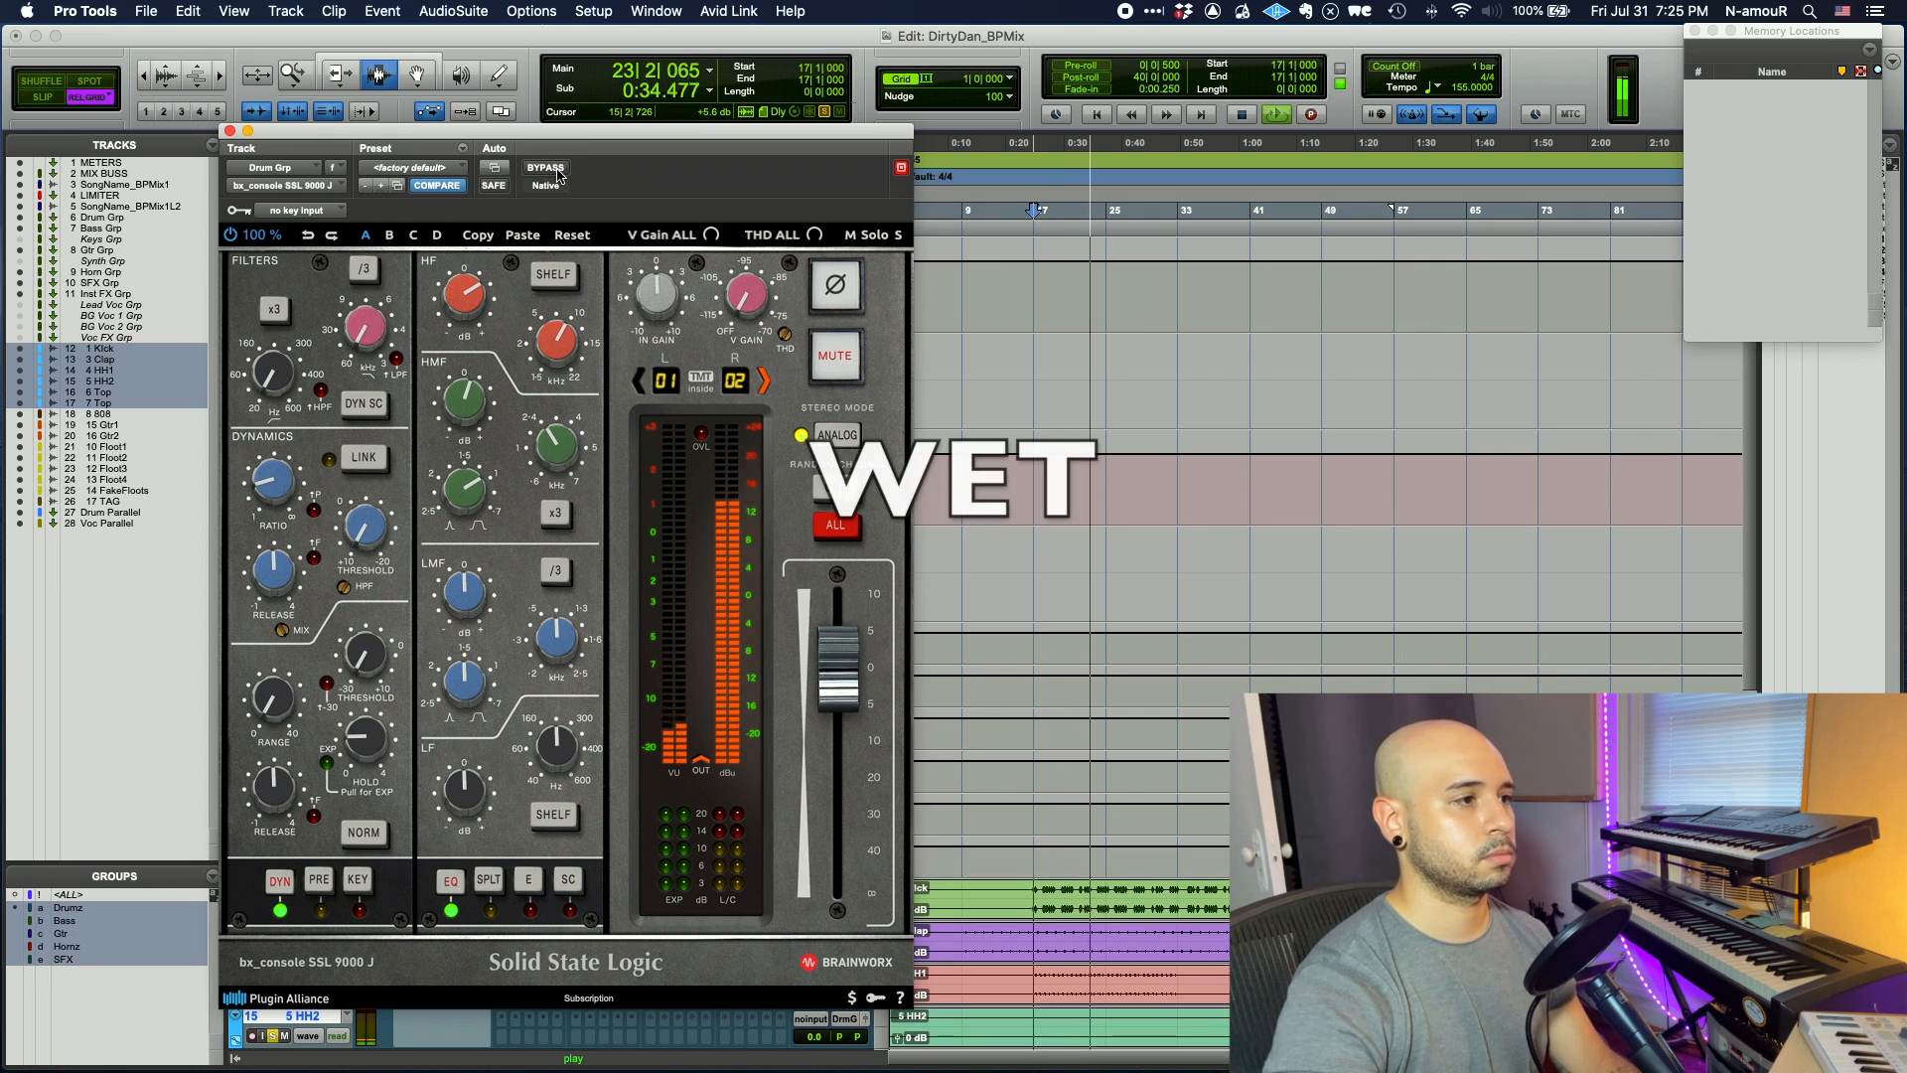
key("space")
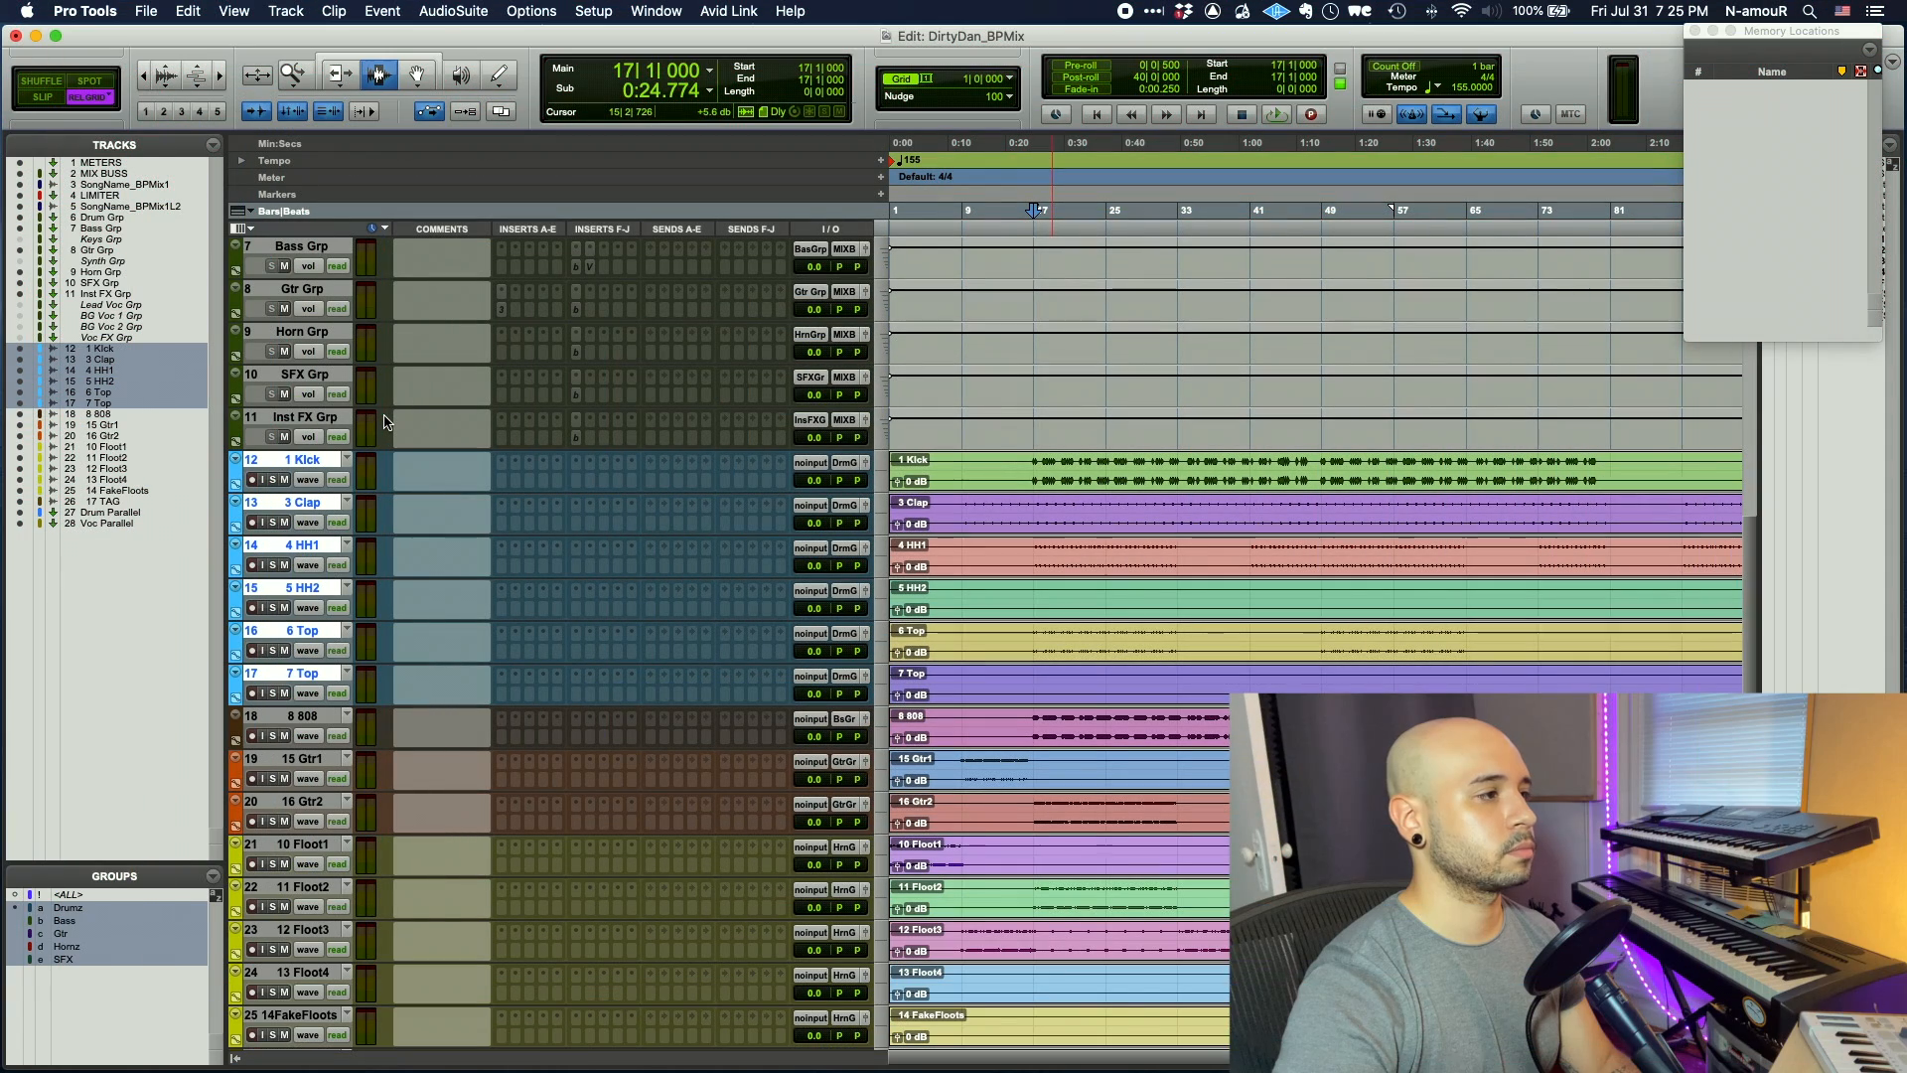
- Raise the Gtr Grp J37 tape saturation to 3.2
key("space")
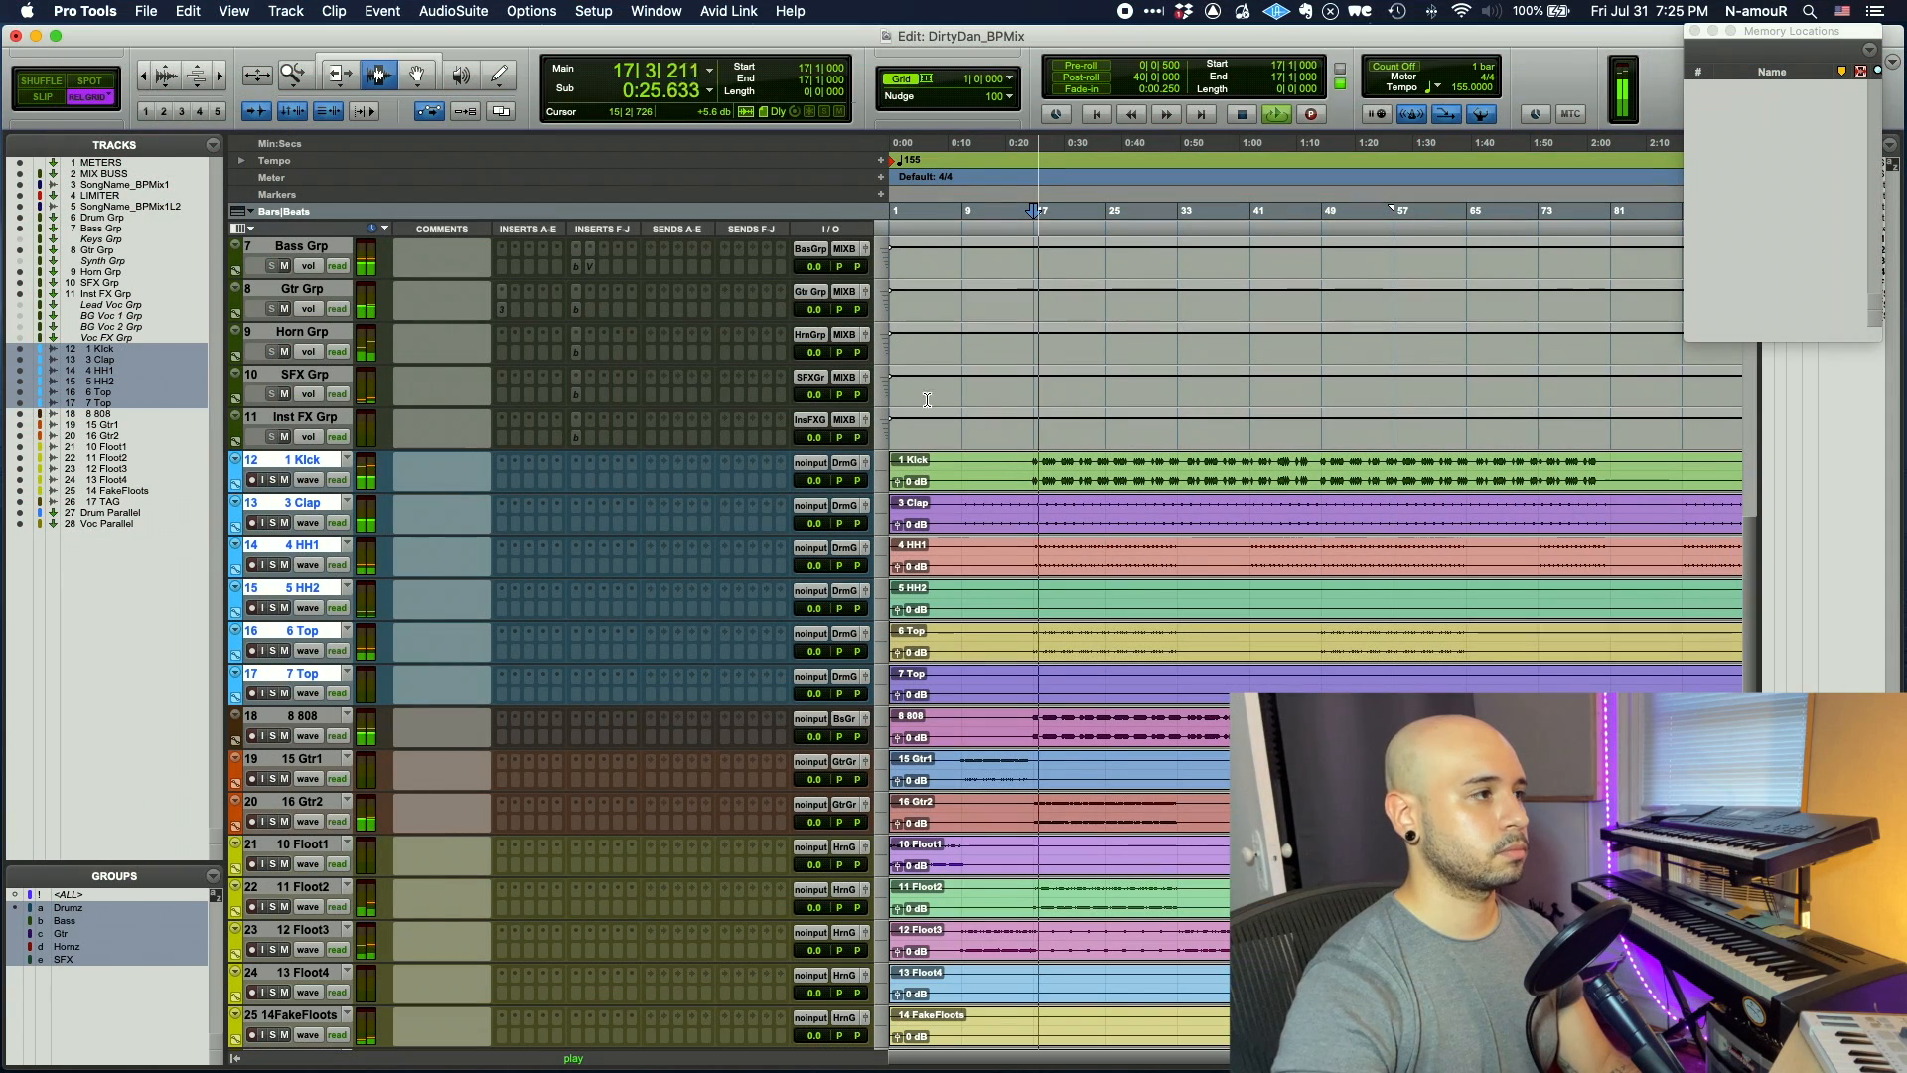
scroll(910, 396, "up", 3)
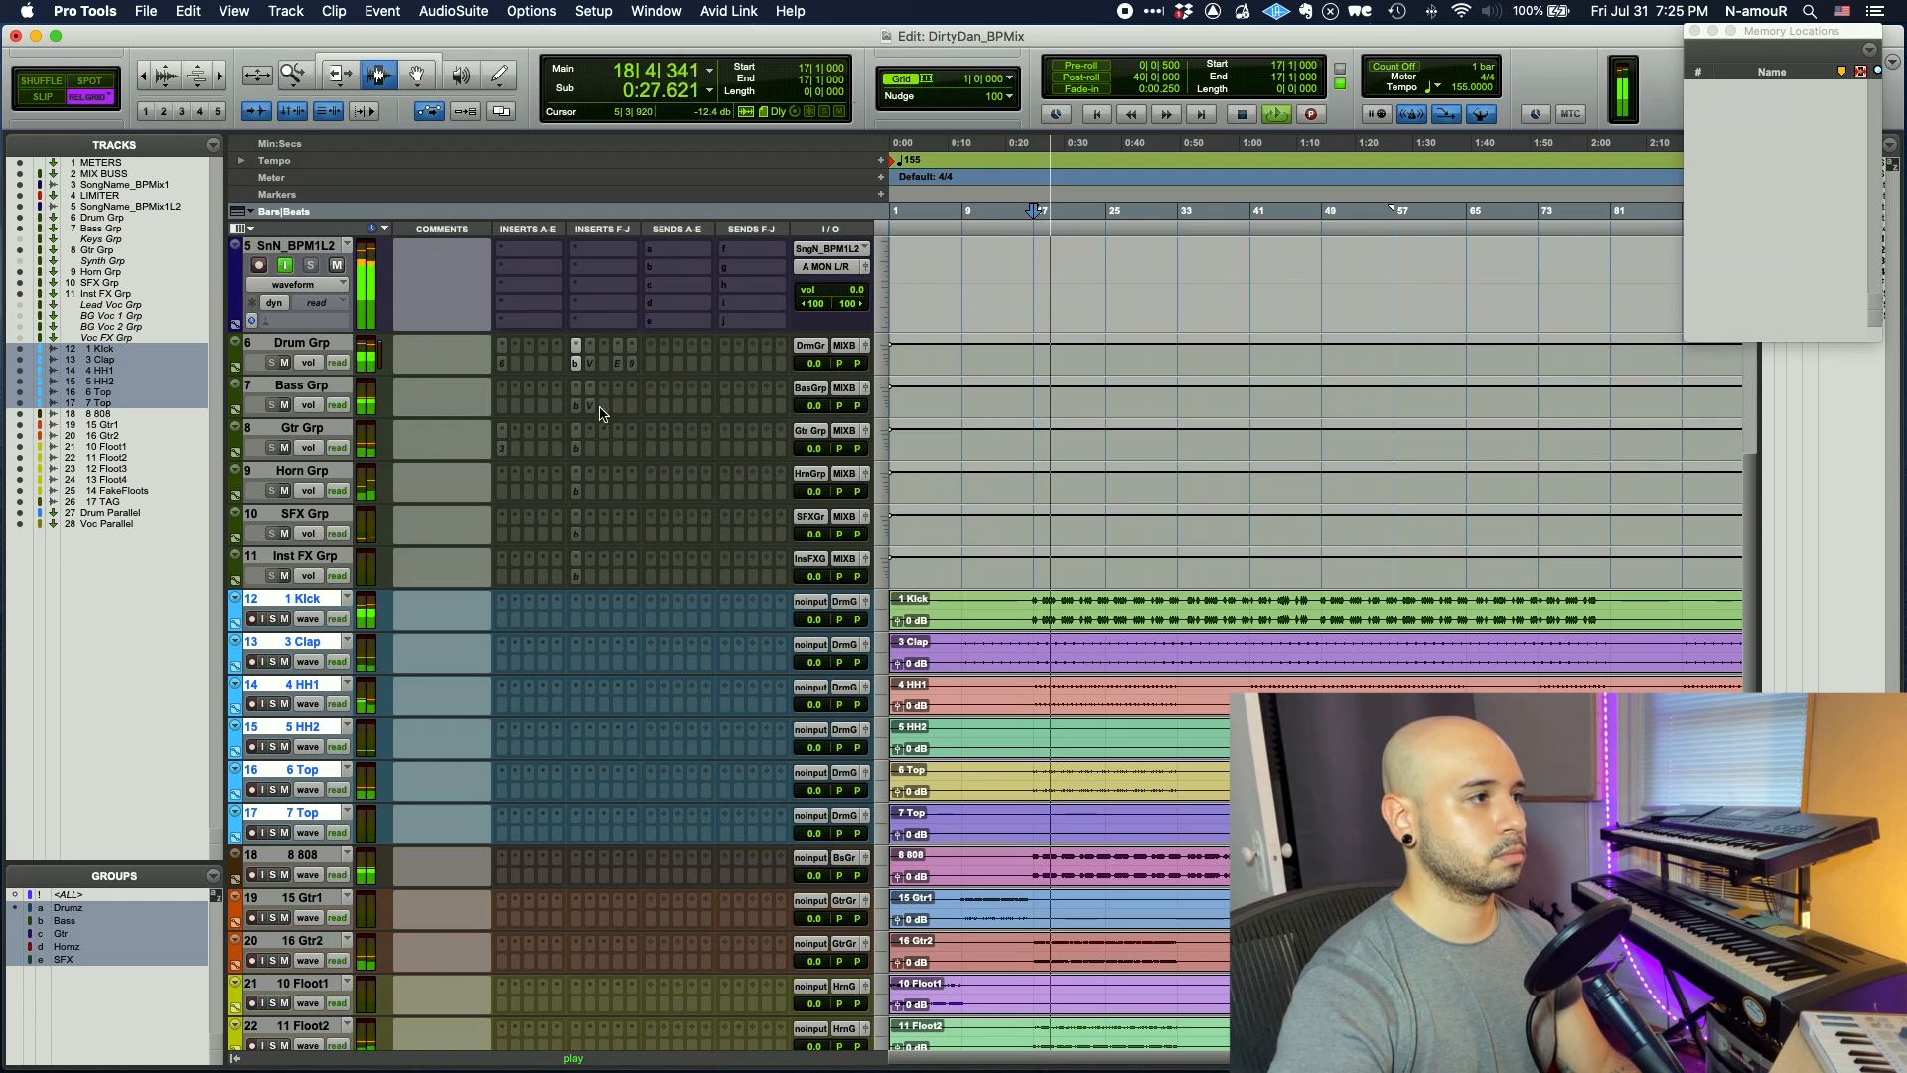
left_click(501, 448)
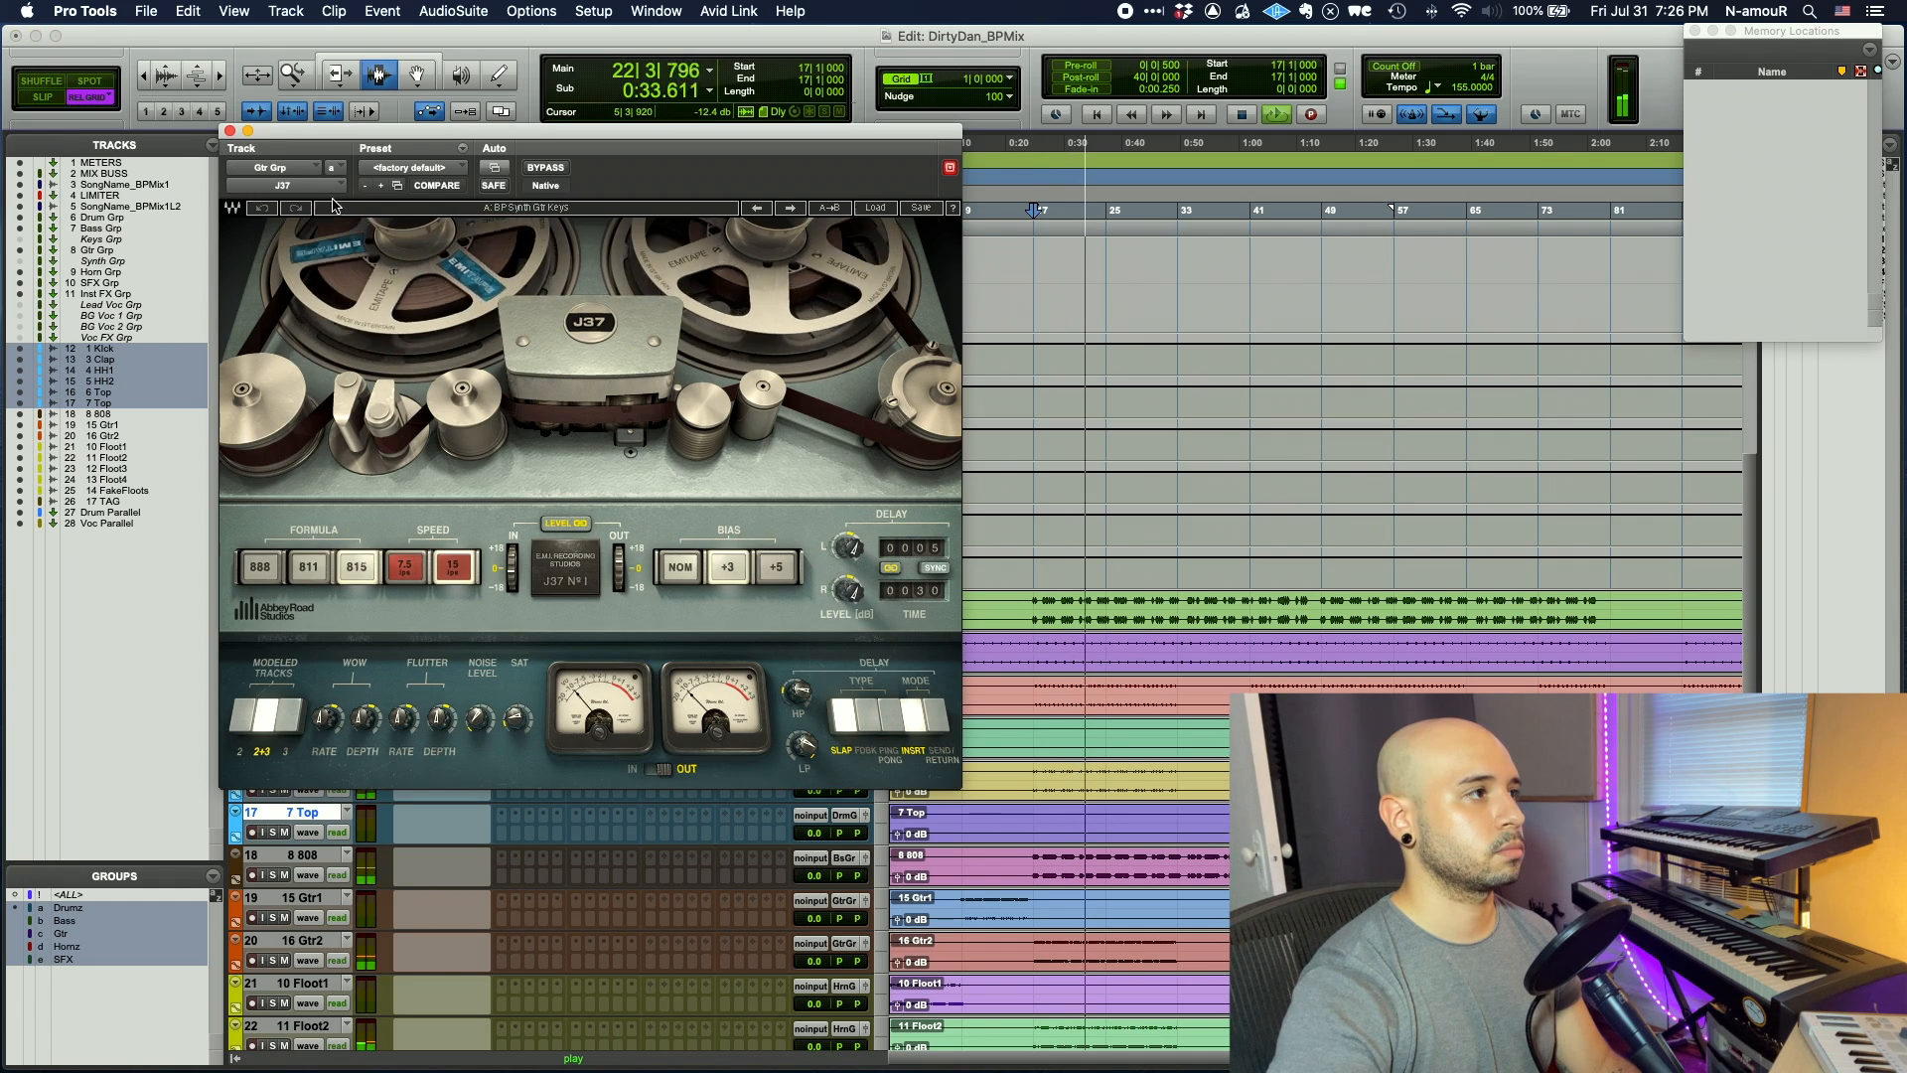
left_click_drag(515, 718, 516, 710)
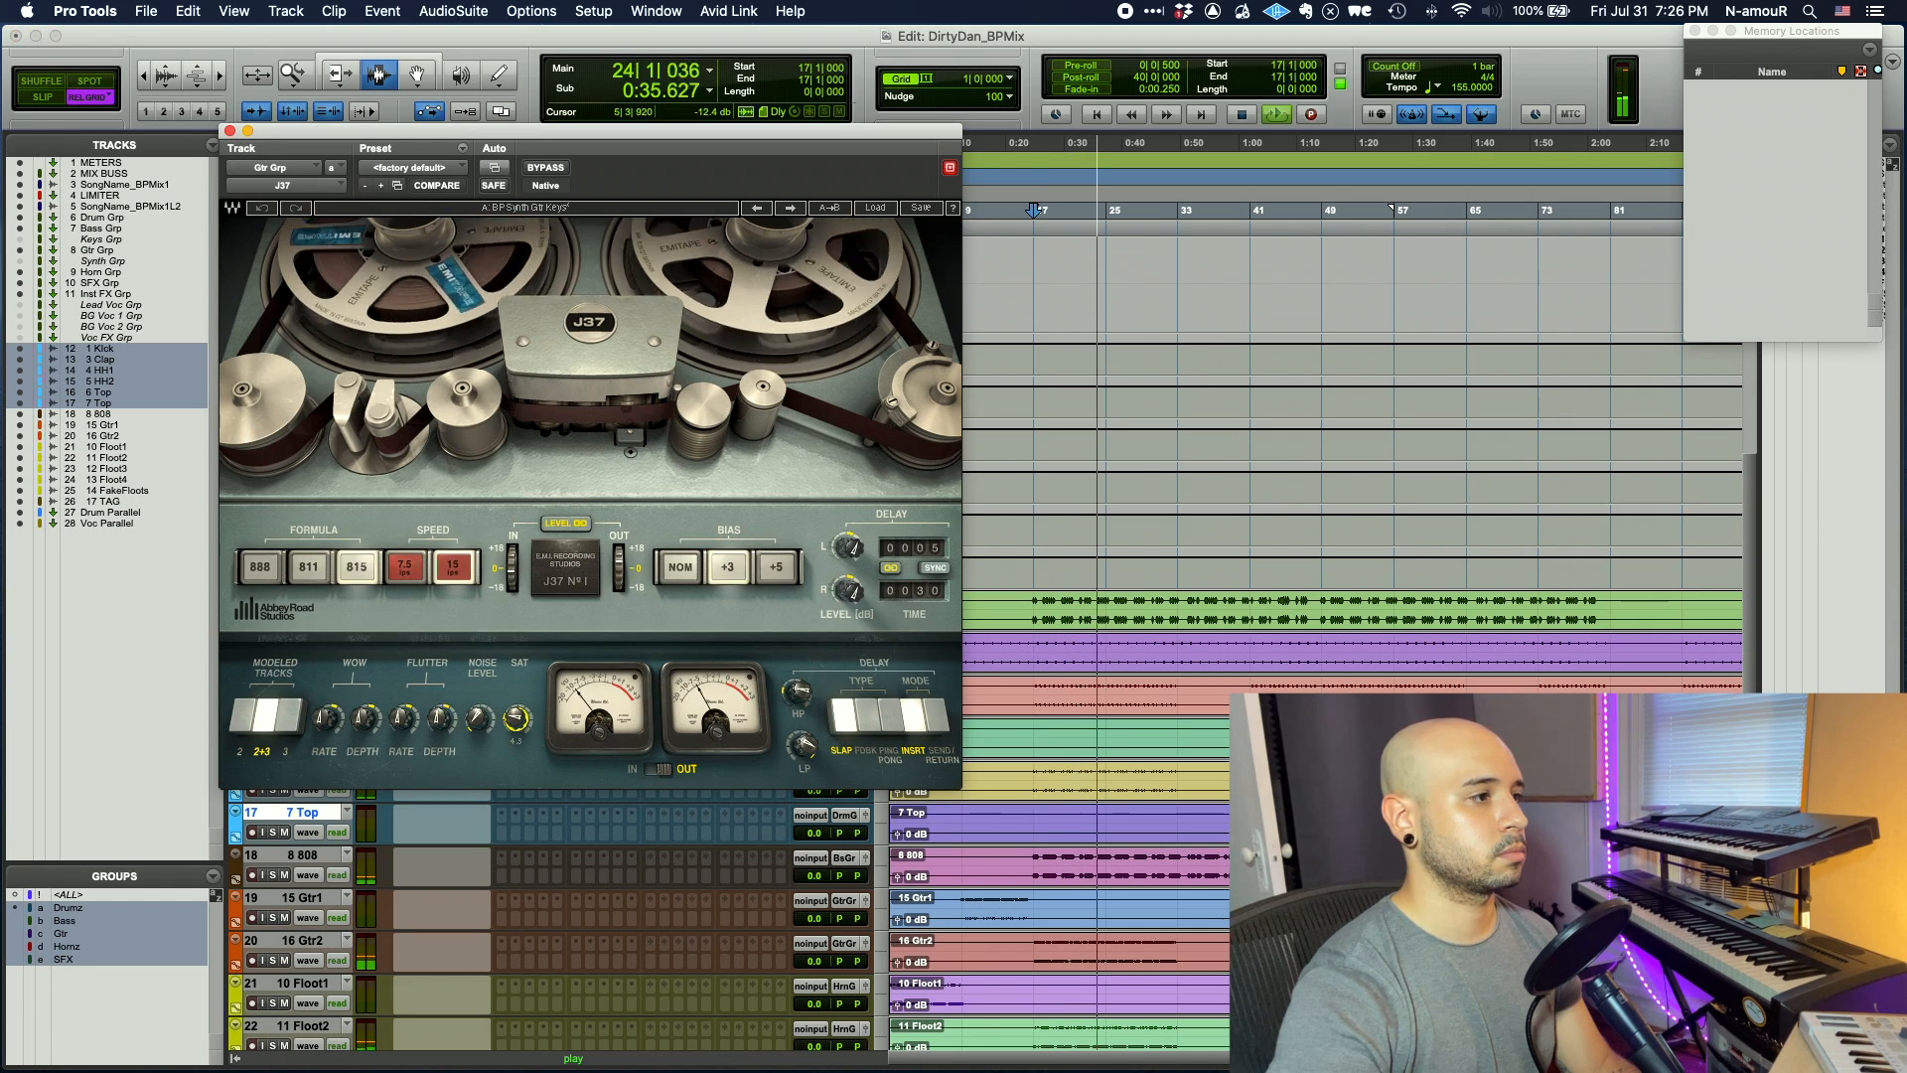
left_click(227, 129)
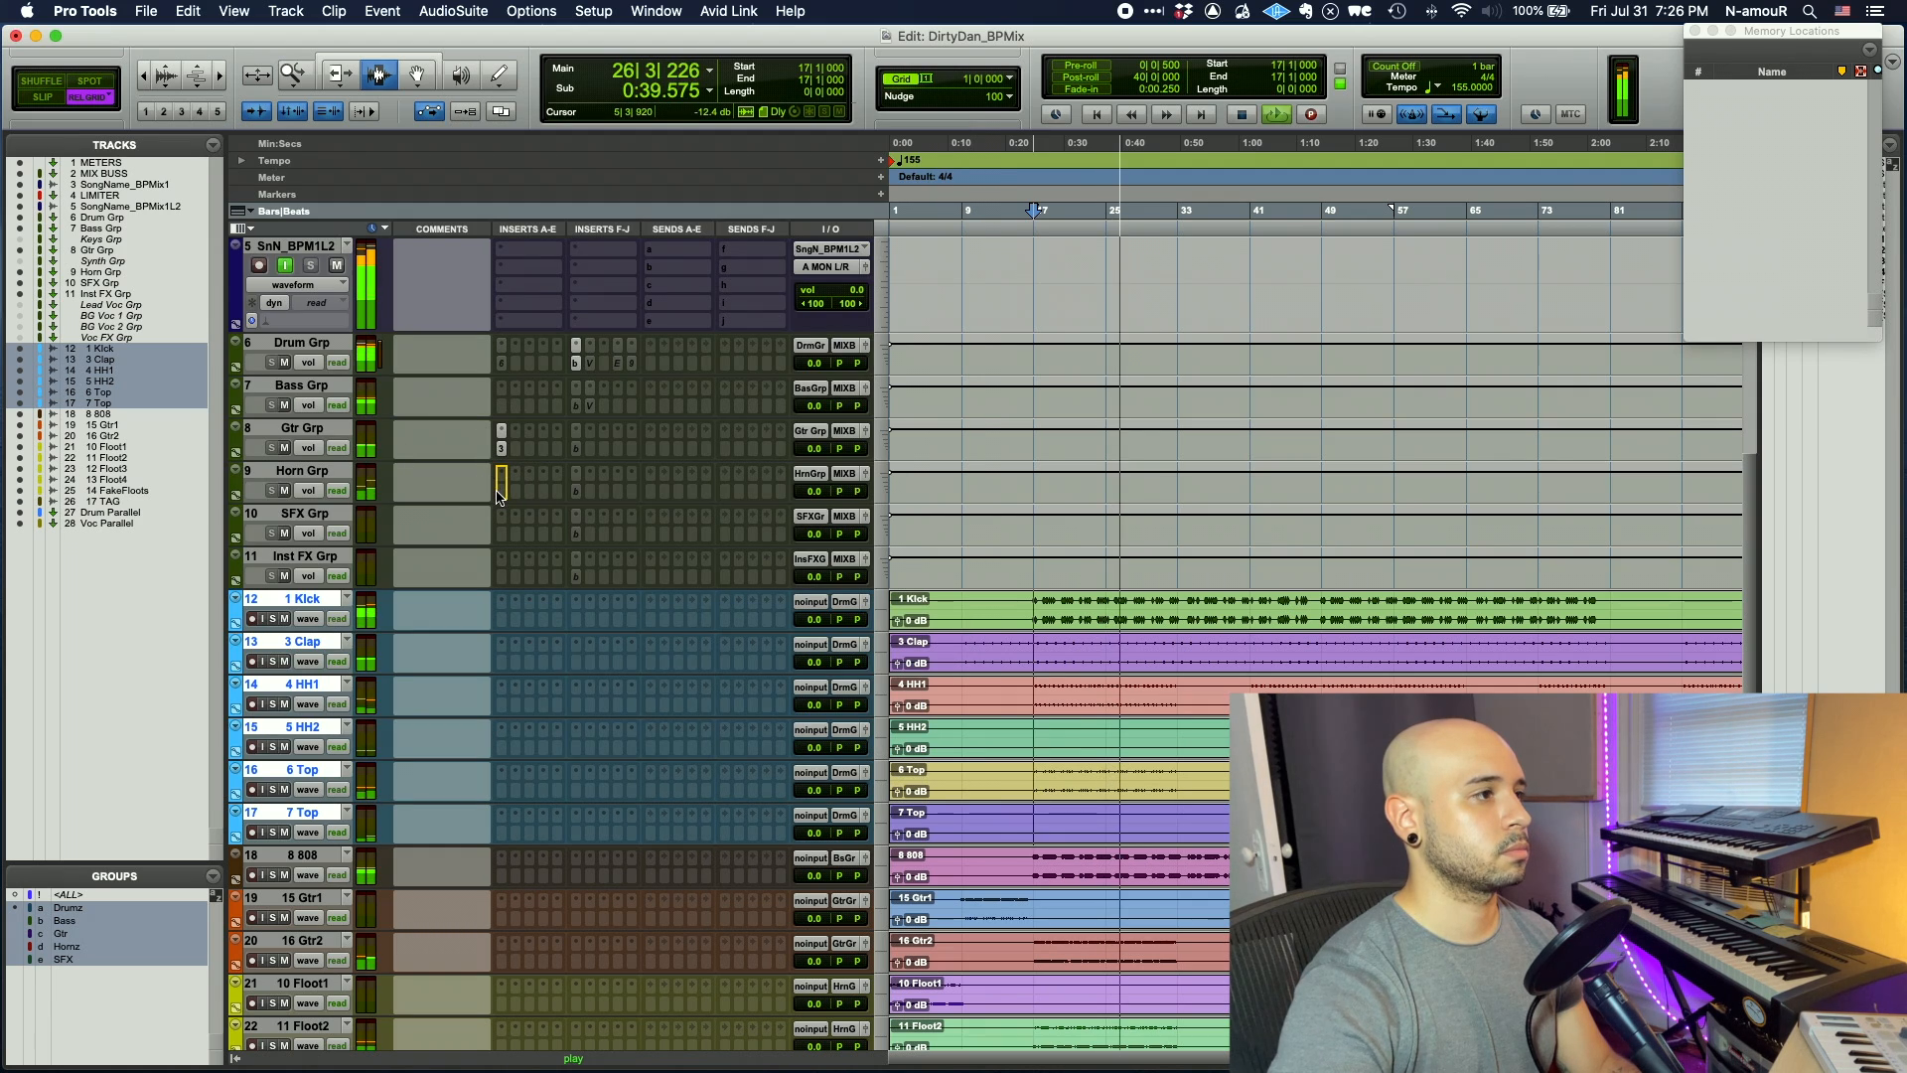
- Set the Horn Grp SSL 9000 J high-mid frequency to 2.7 kHz
left_click(578, 494)
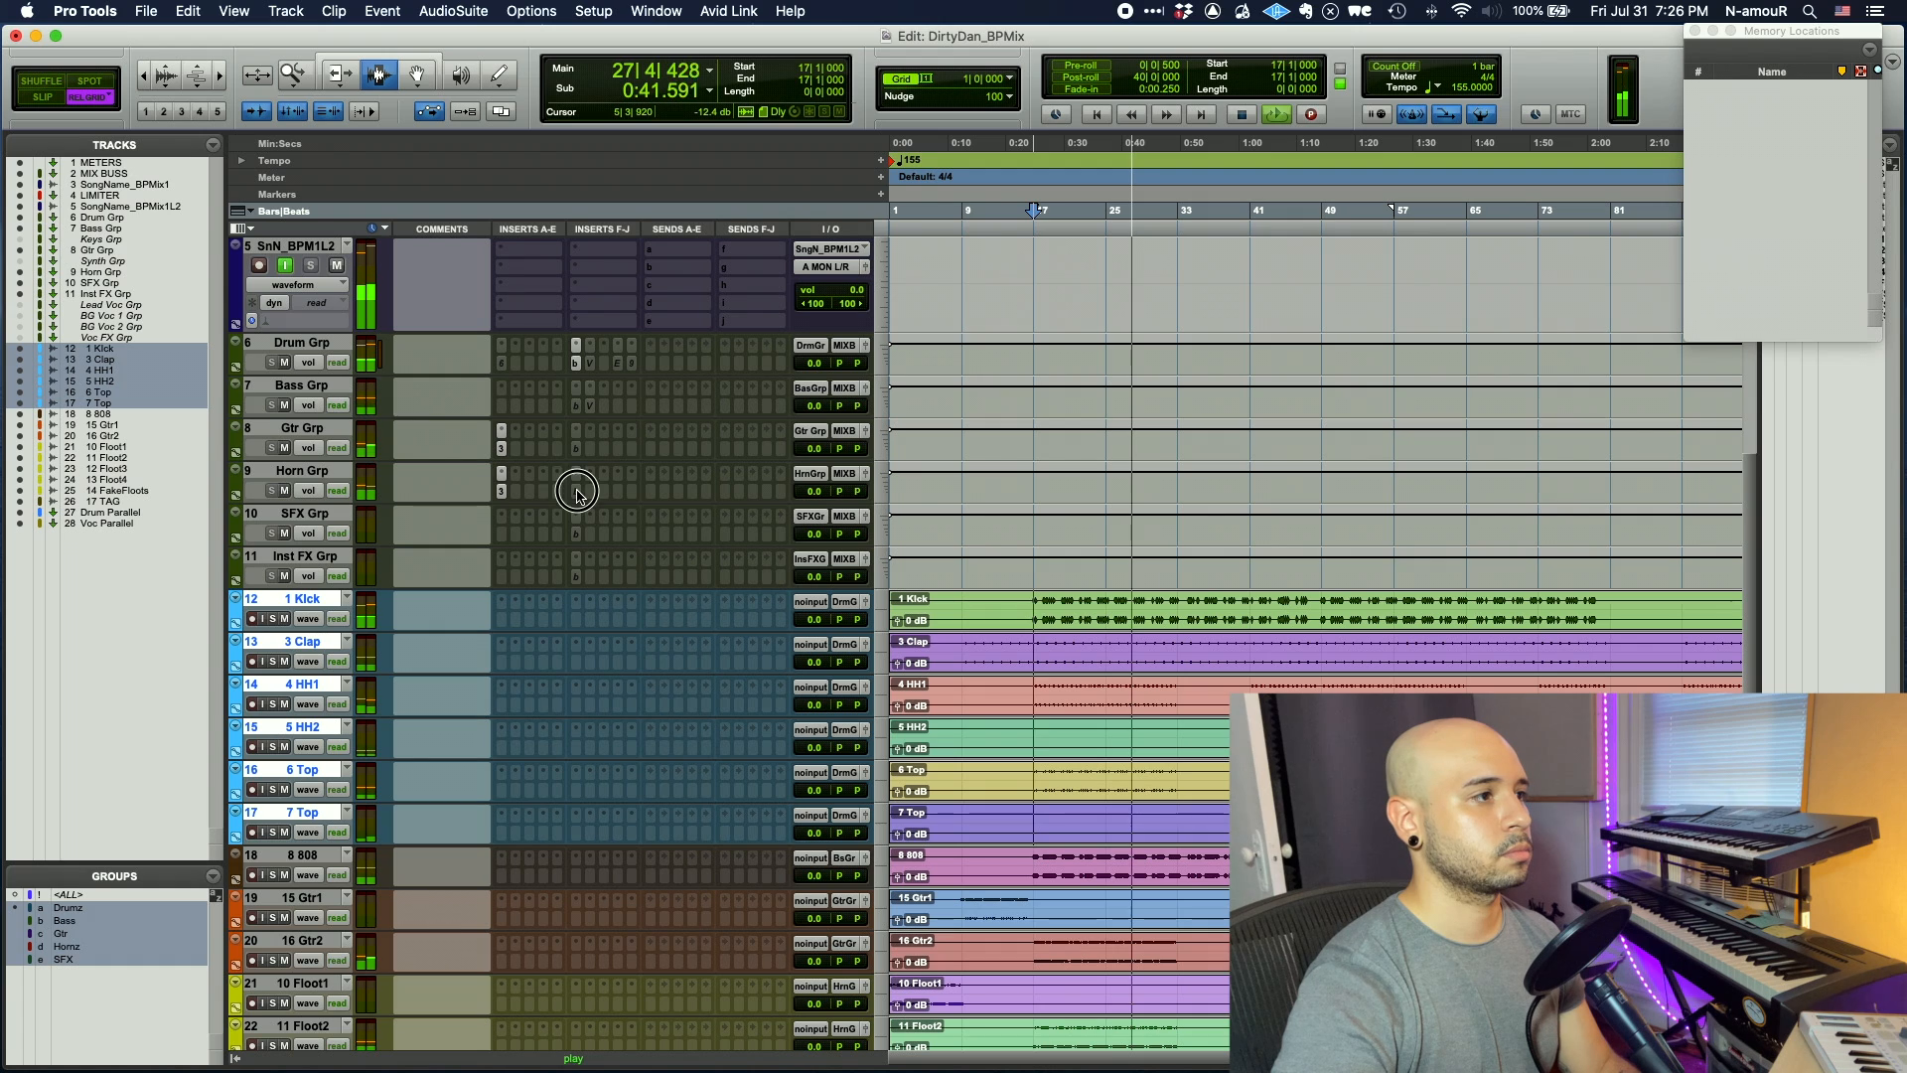
left_click_drag(553, 428, 551, 437)
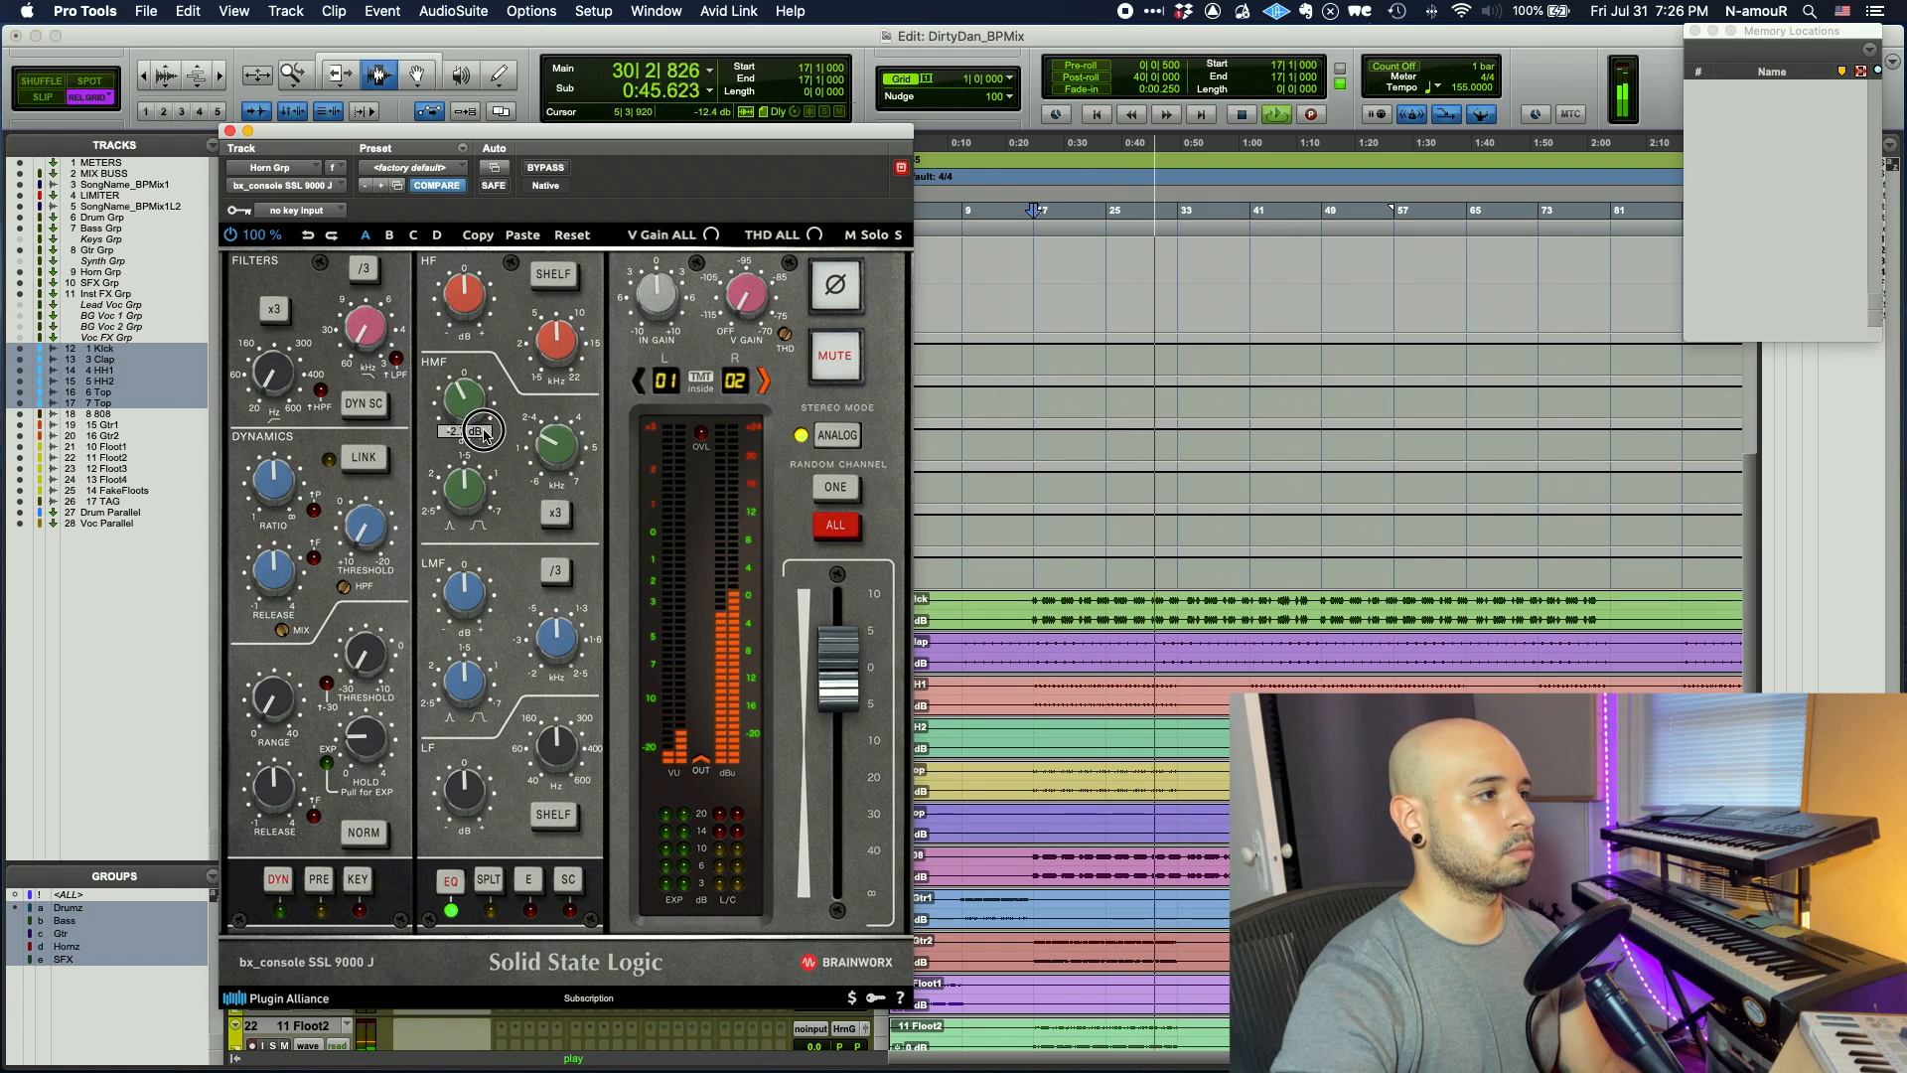
left_click(230, 130)
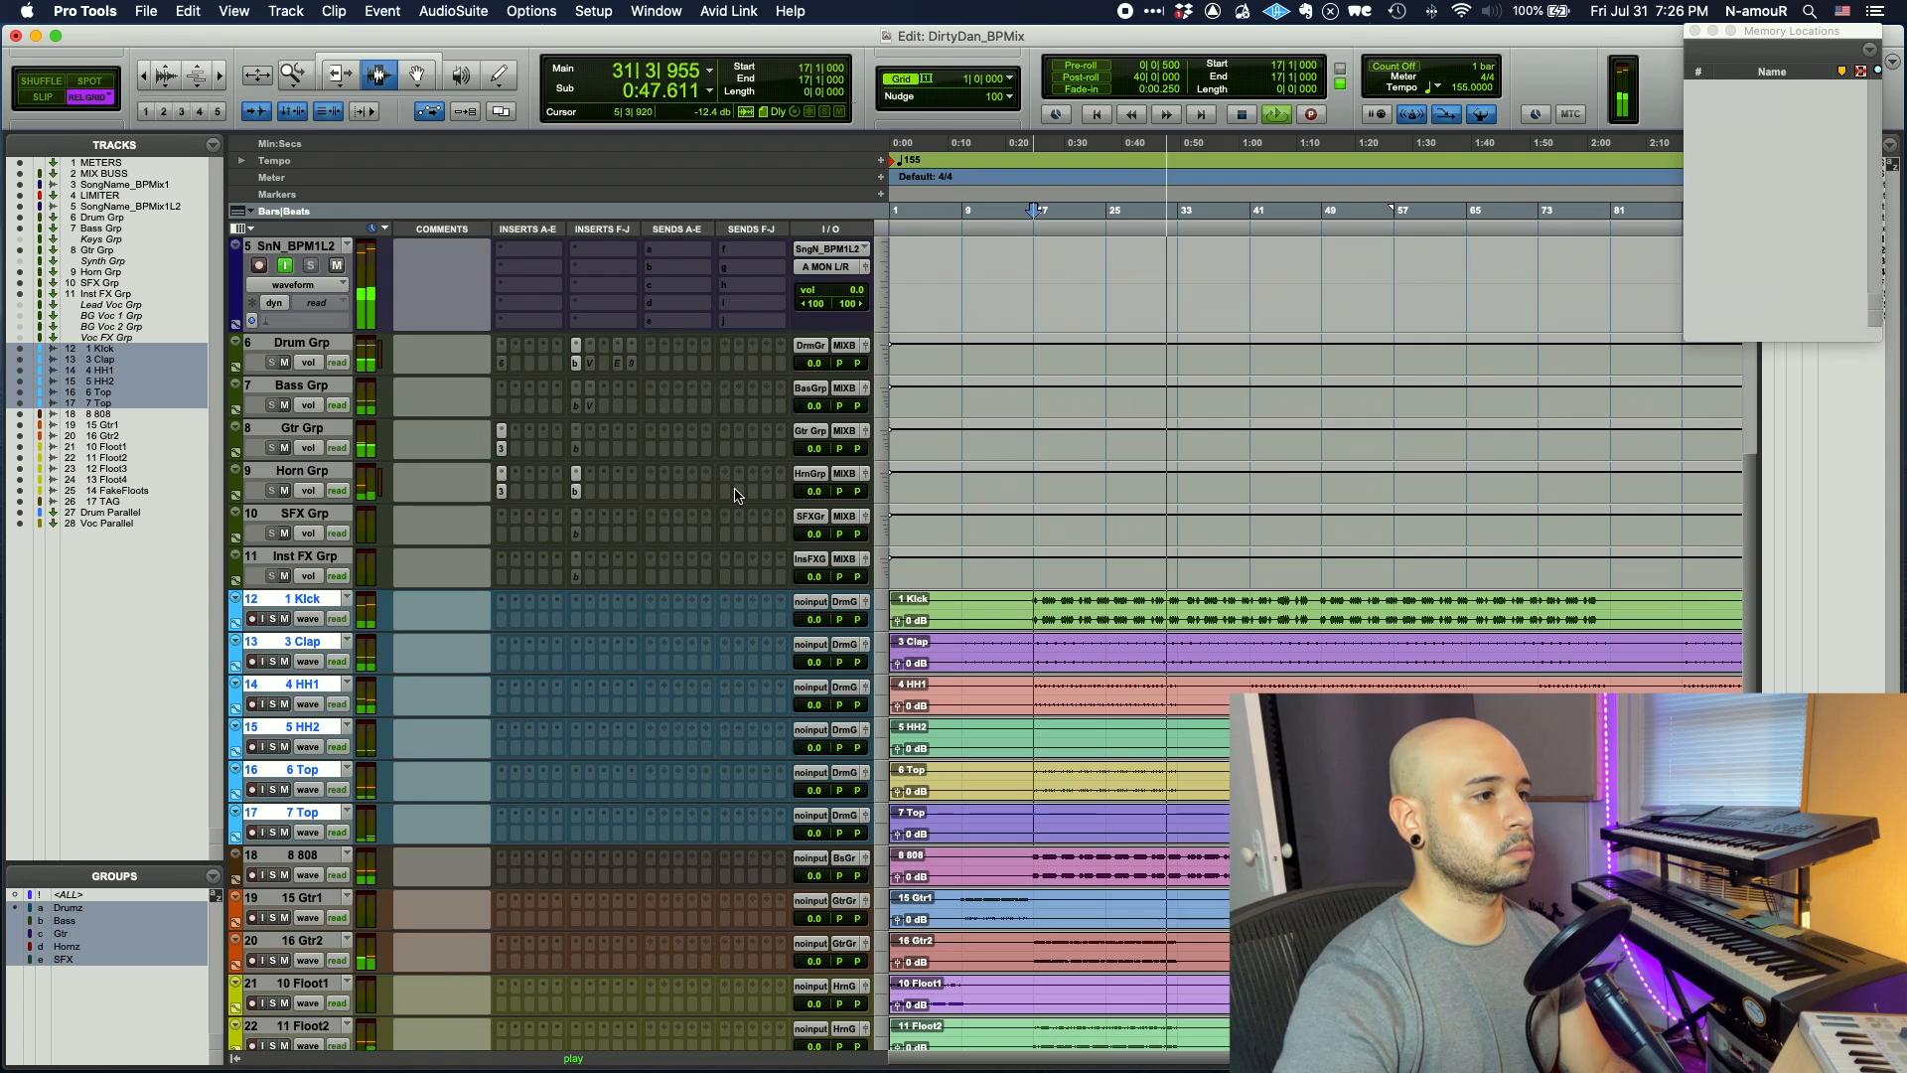
- Boost the Gtr Grp high-mid around 4.5 kHz with Q about 1.6 and adjust the low-mid near 446 Hz
scroll(902, 520, "up", 2)
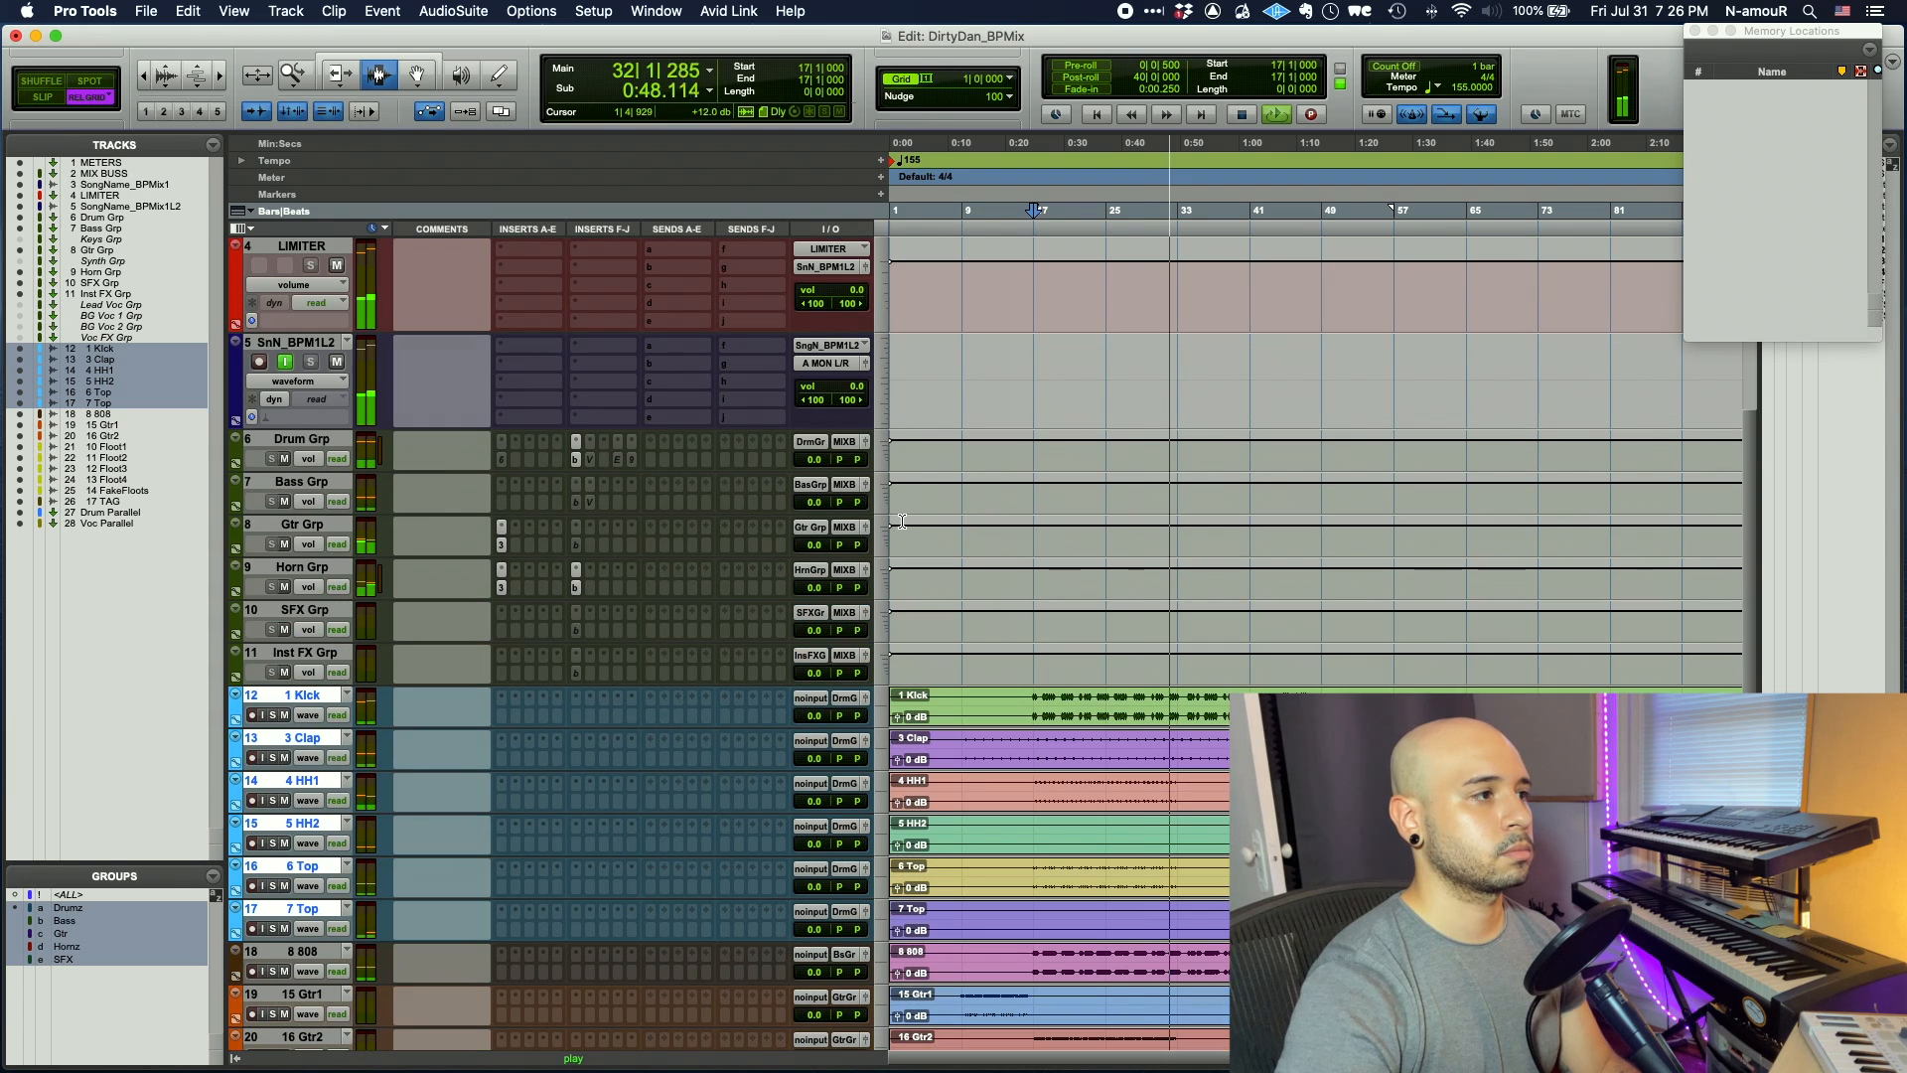
key("space")
key("space")
left_click(576, 544)
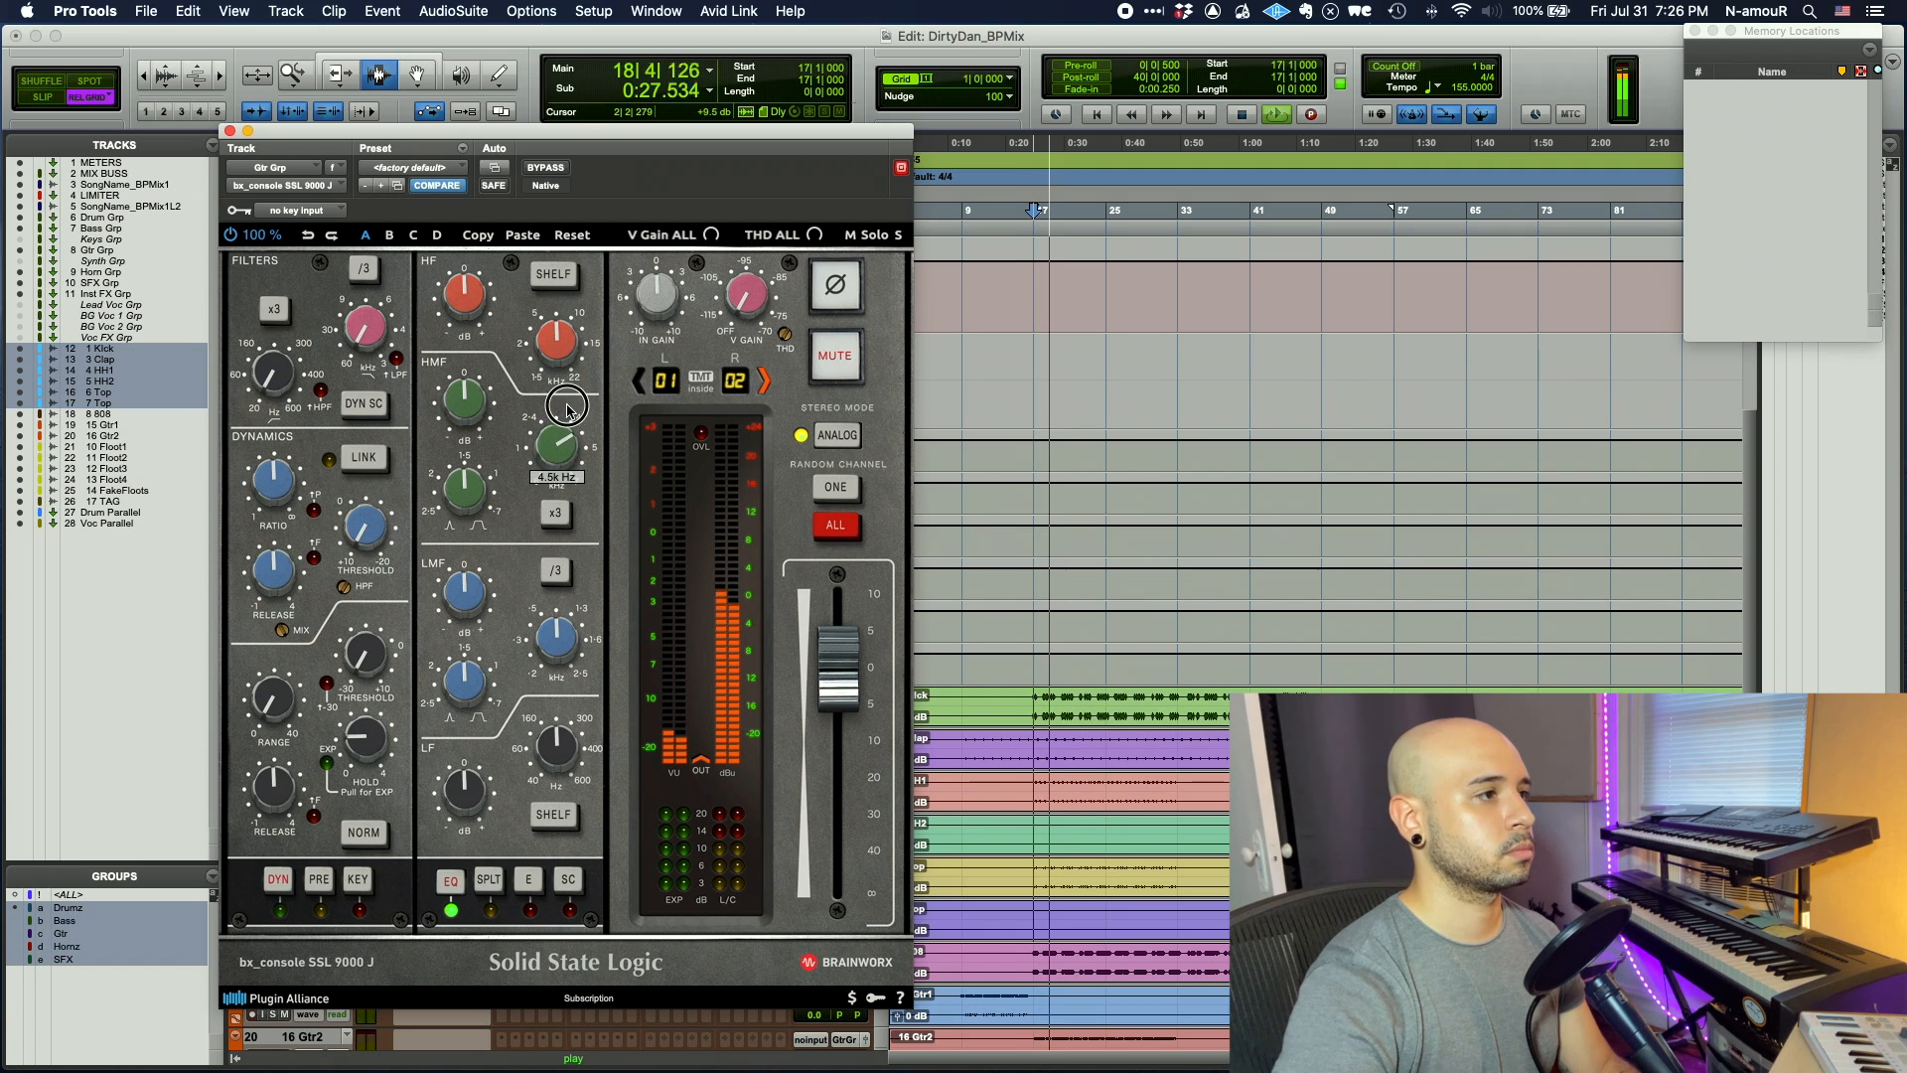
left_click_drag(472, 402, 478, 385)
left_click_drag(463, 492, 463, 505)
left_click_drag(557, 628, 552, 657)
left_click_drag(480, 598, 481, 597)
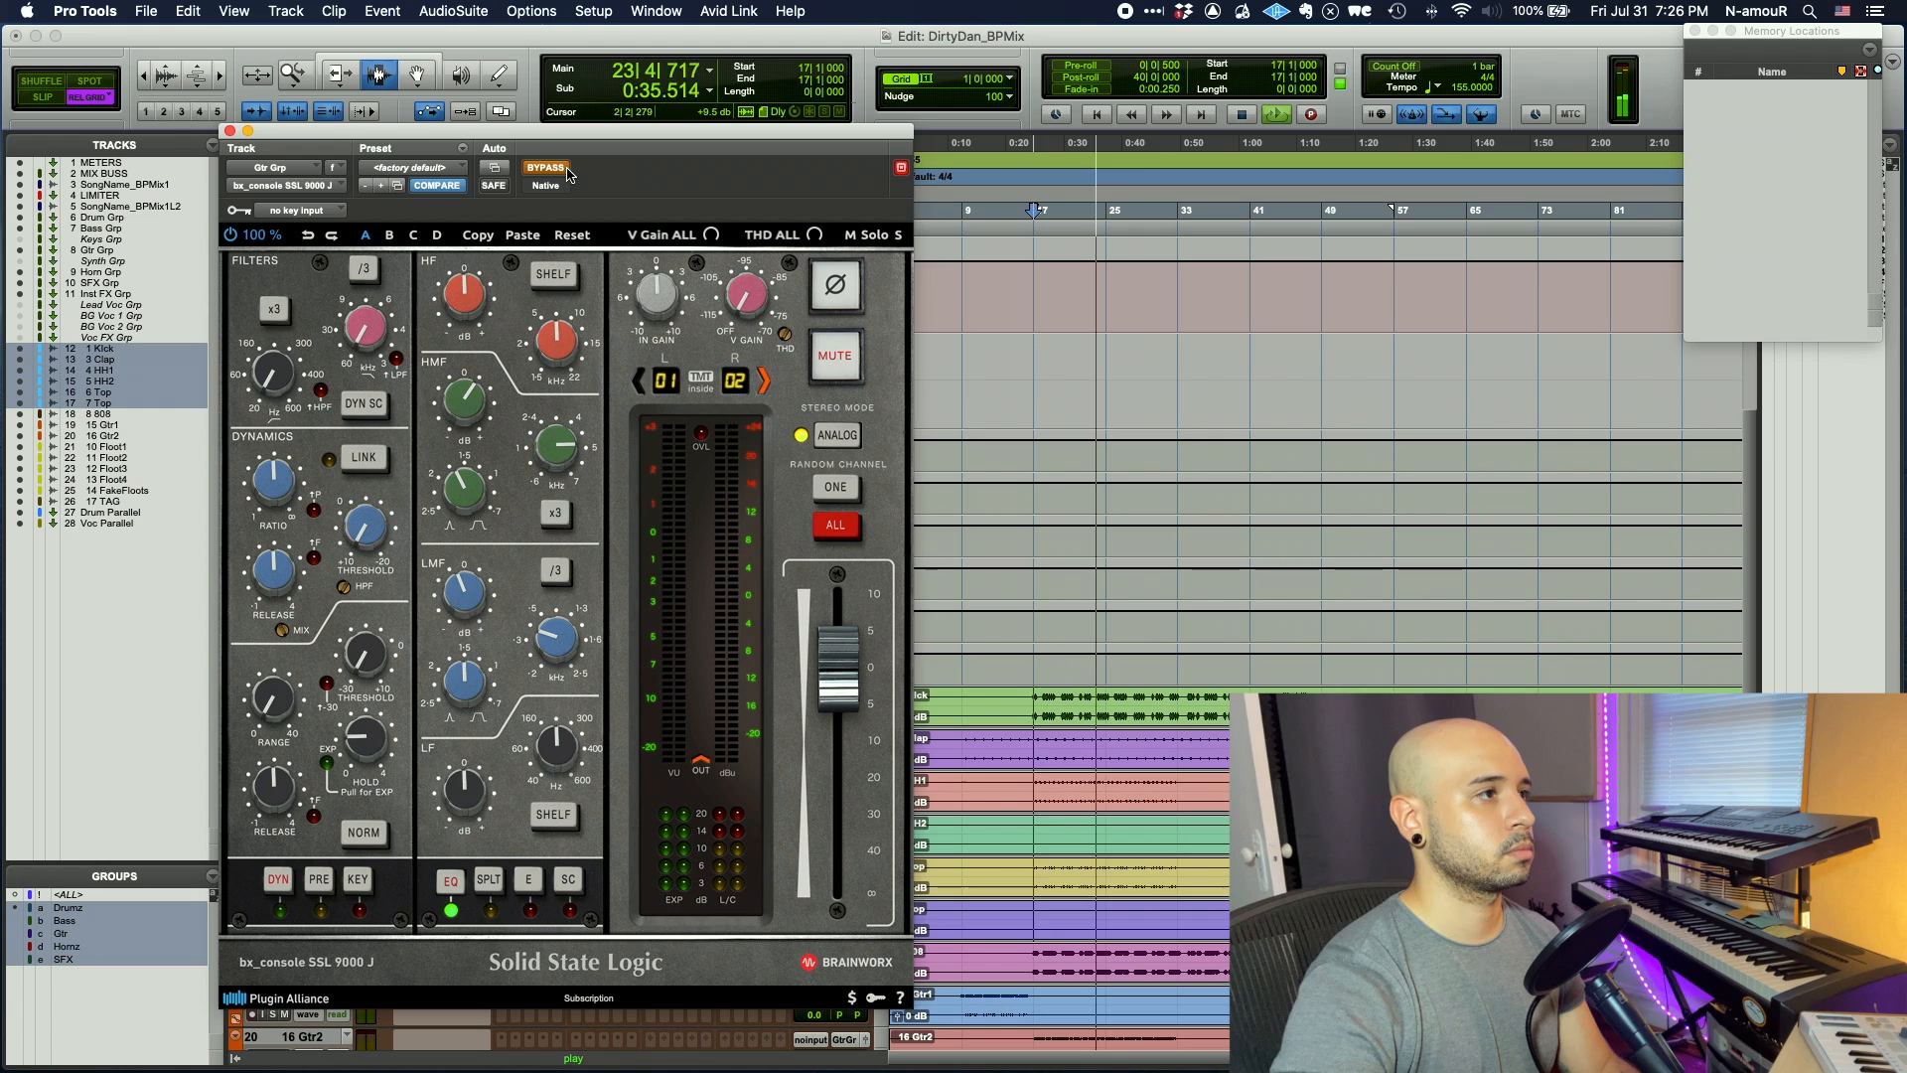
left_click(230, 131)
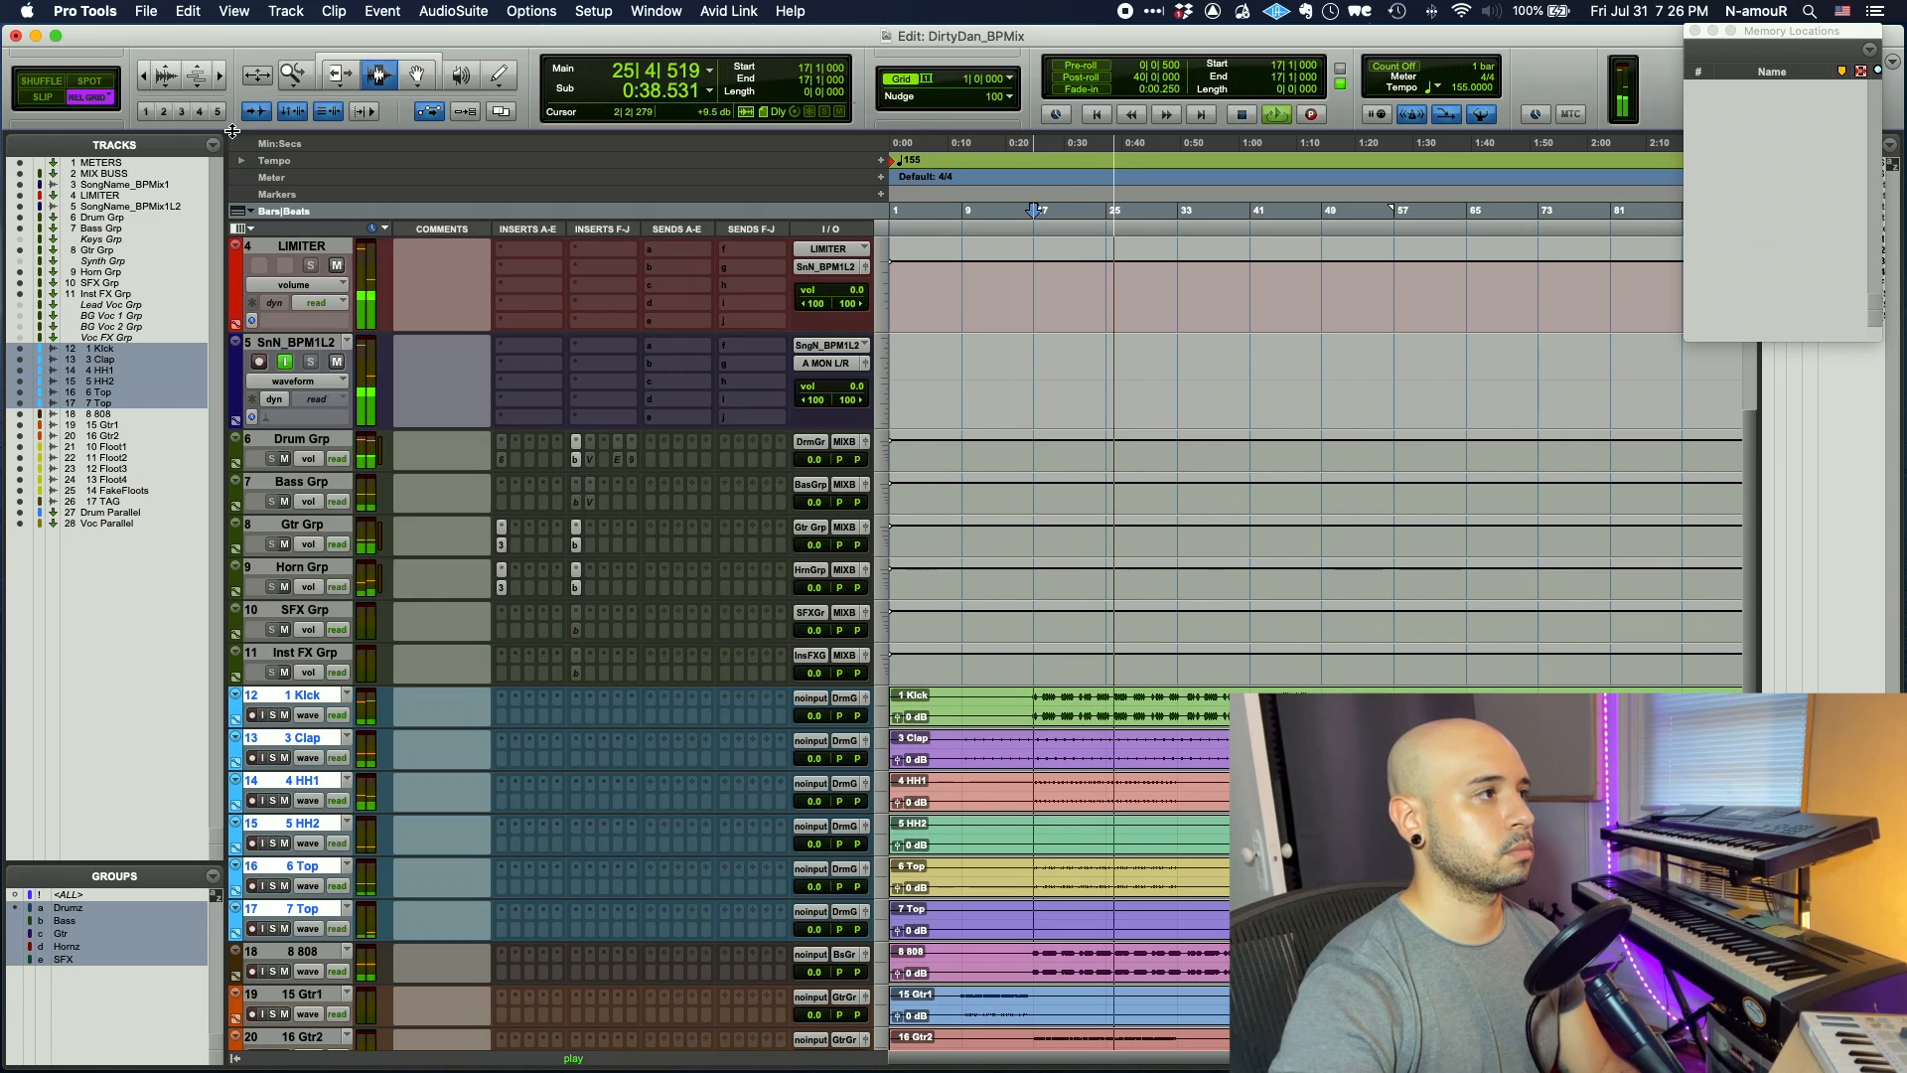
- On the Bass Grp SSL 9000 J, make the low band a ~65 Hz bell and boost high-mid +2.9 dB
left_click(575, 503)
left_click_drag(547, 801, 484, 785)
left_click(552, 814)
left_click_drag(556, 641, 562, 679)
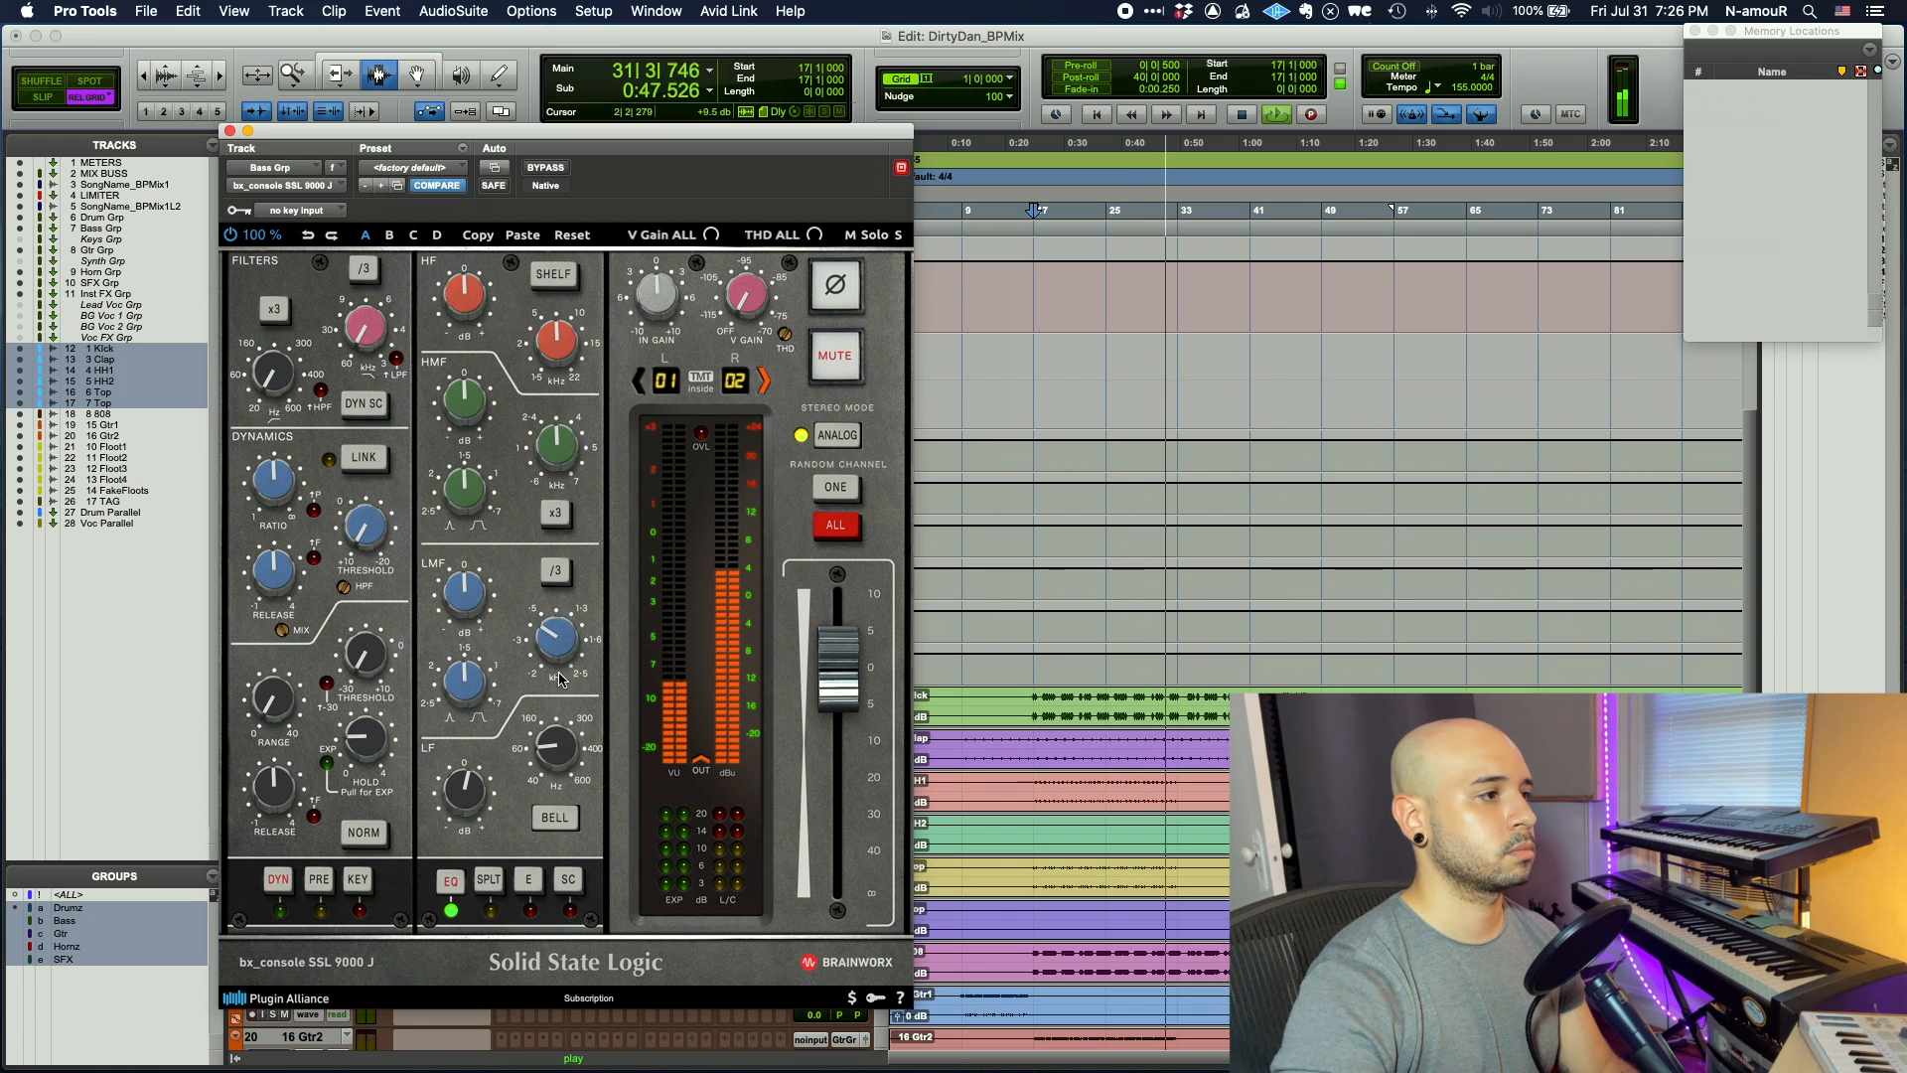
left_click_drag(551, 464, 543, 498)
left_click_drag(466, 385, 467, 372)
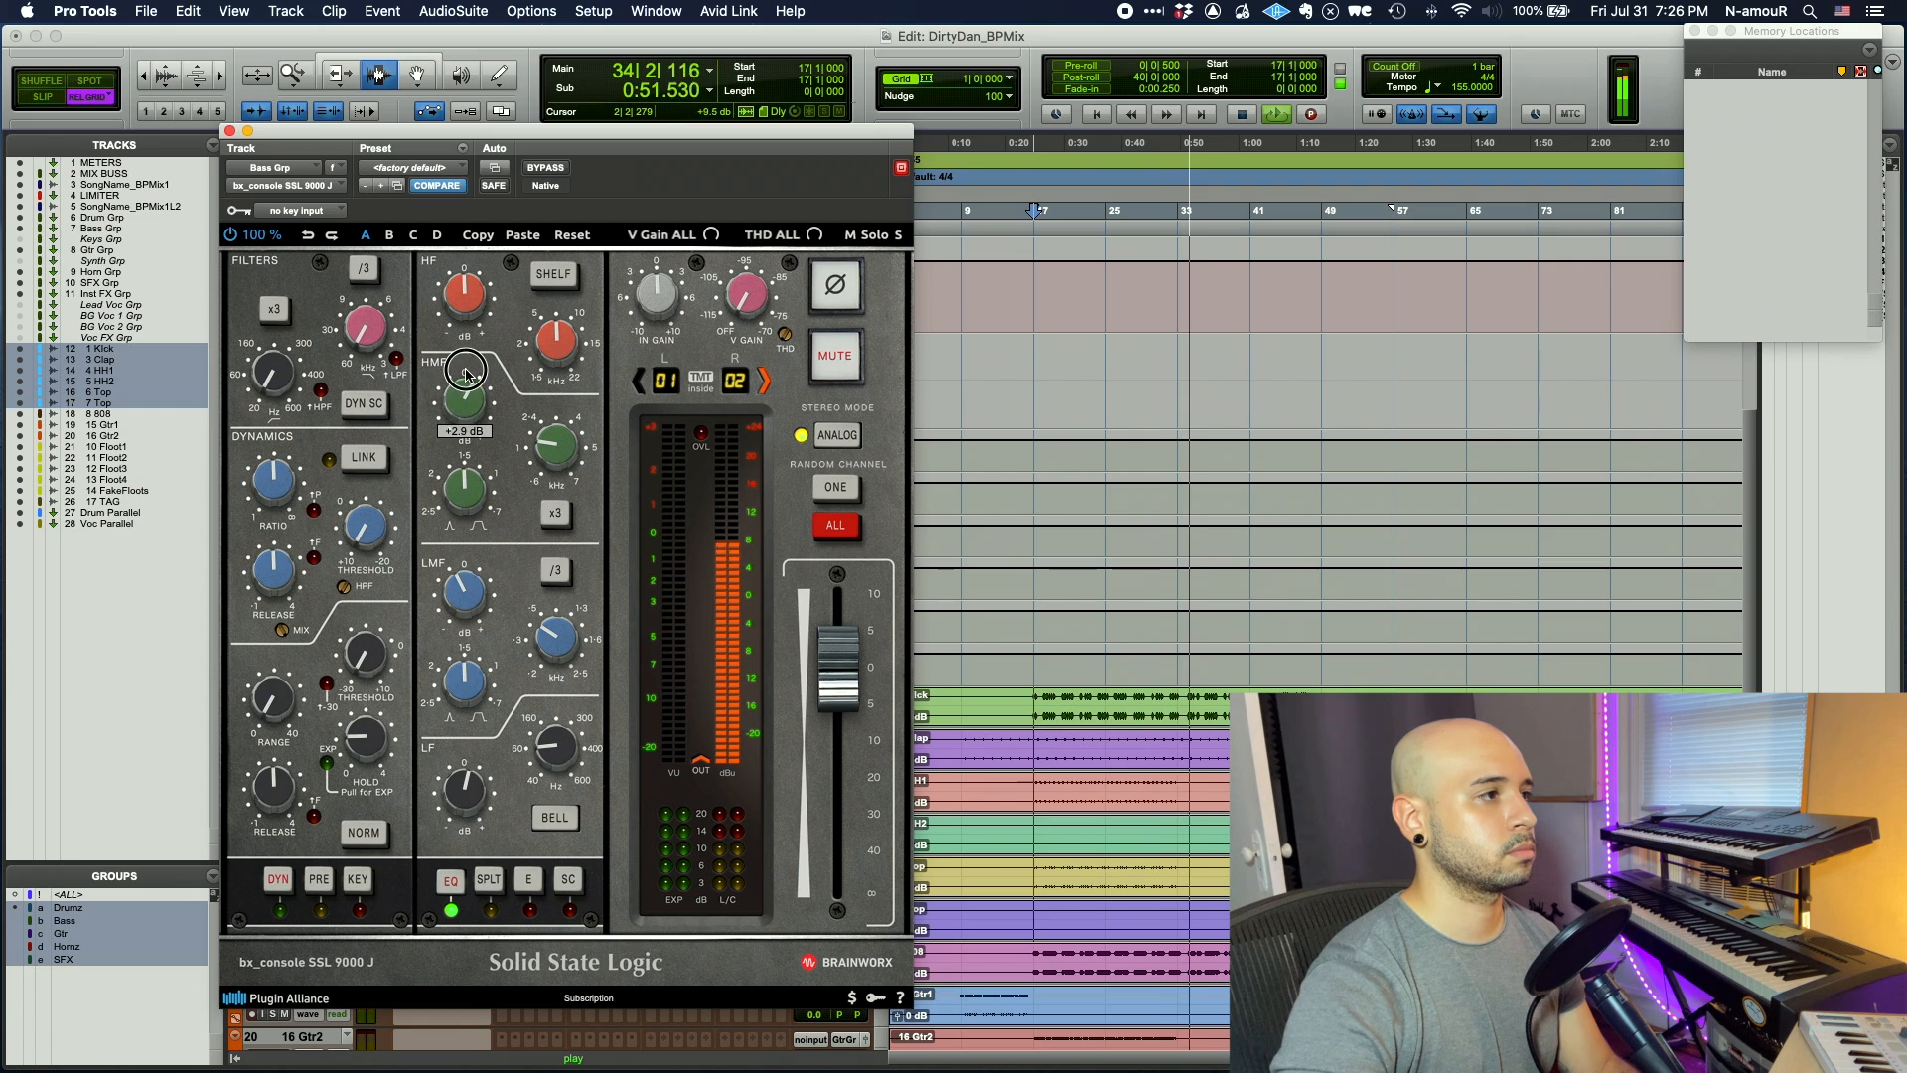
- Compare the console bypassed versus active from bar 17, then enable dynamics and set the compressor threshold
key("space")
key("space")
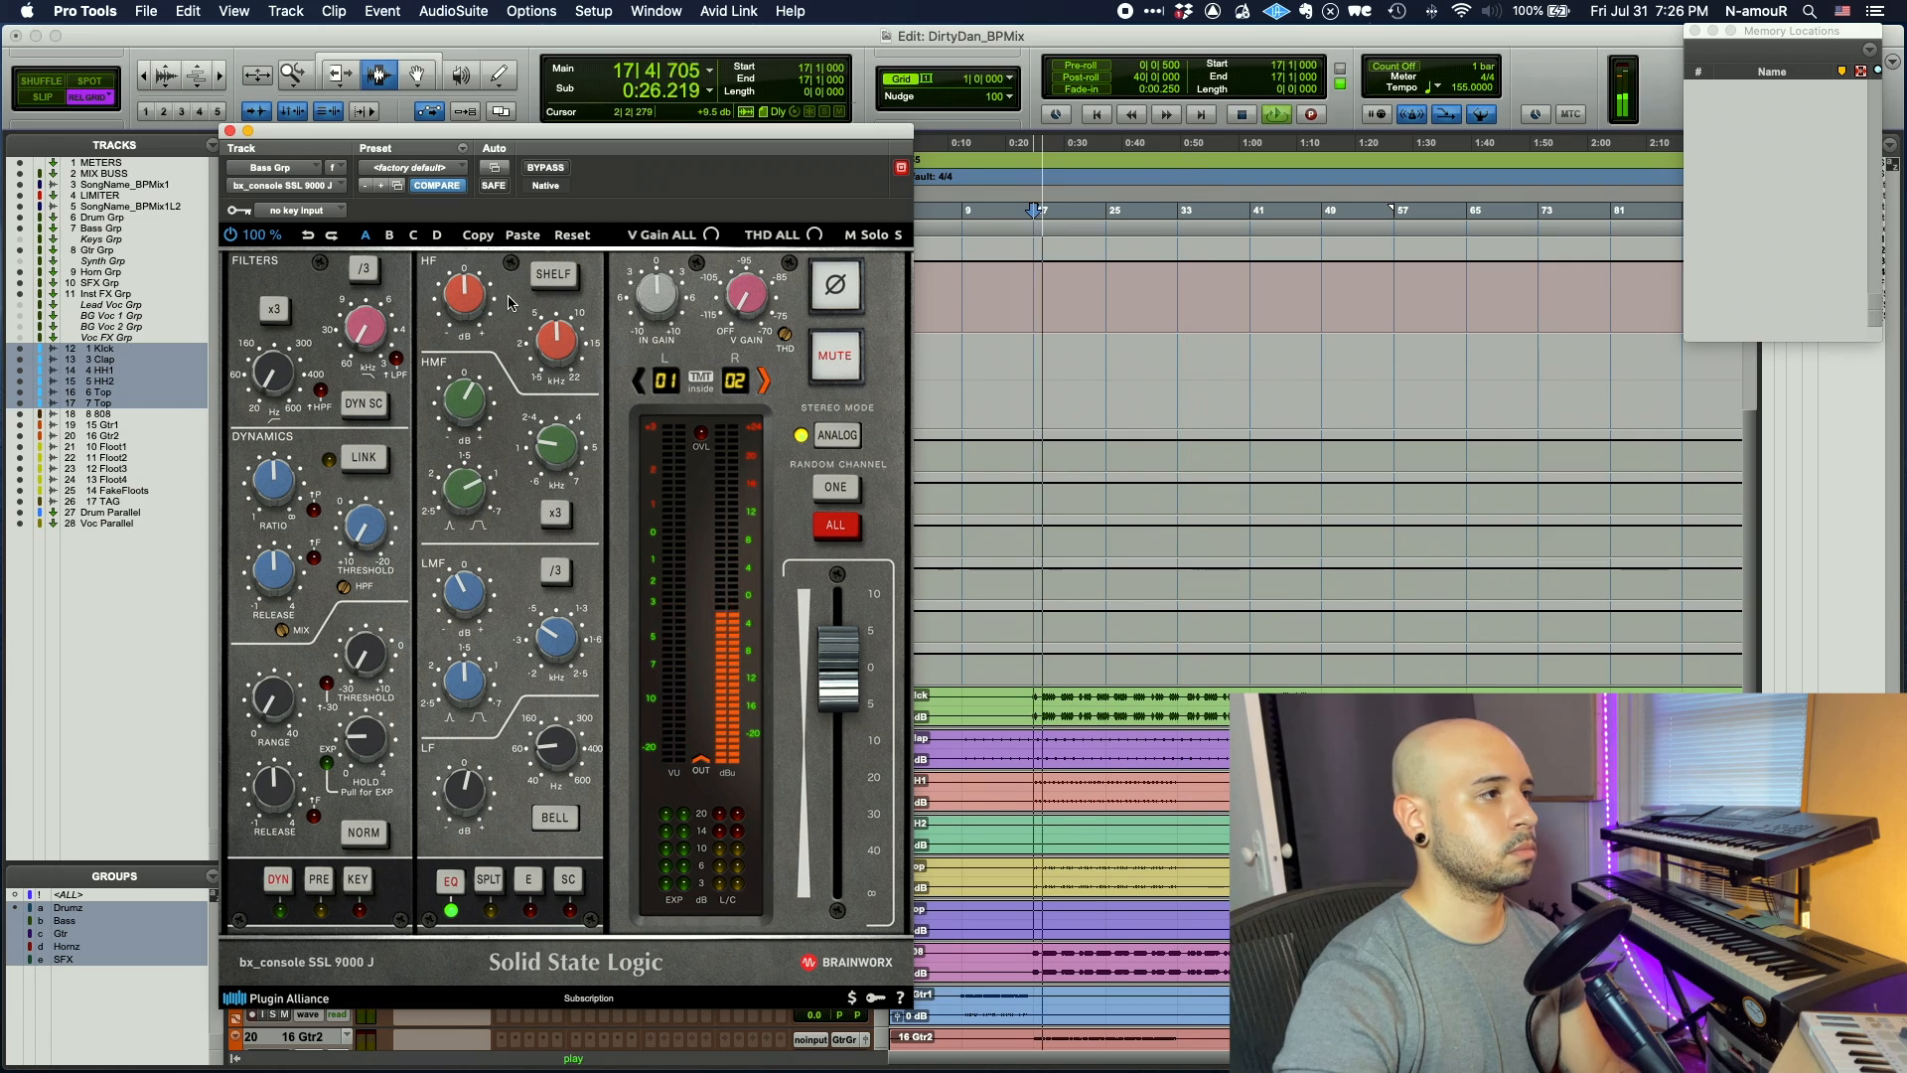
left_click(558, 174)
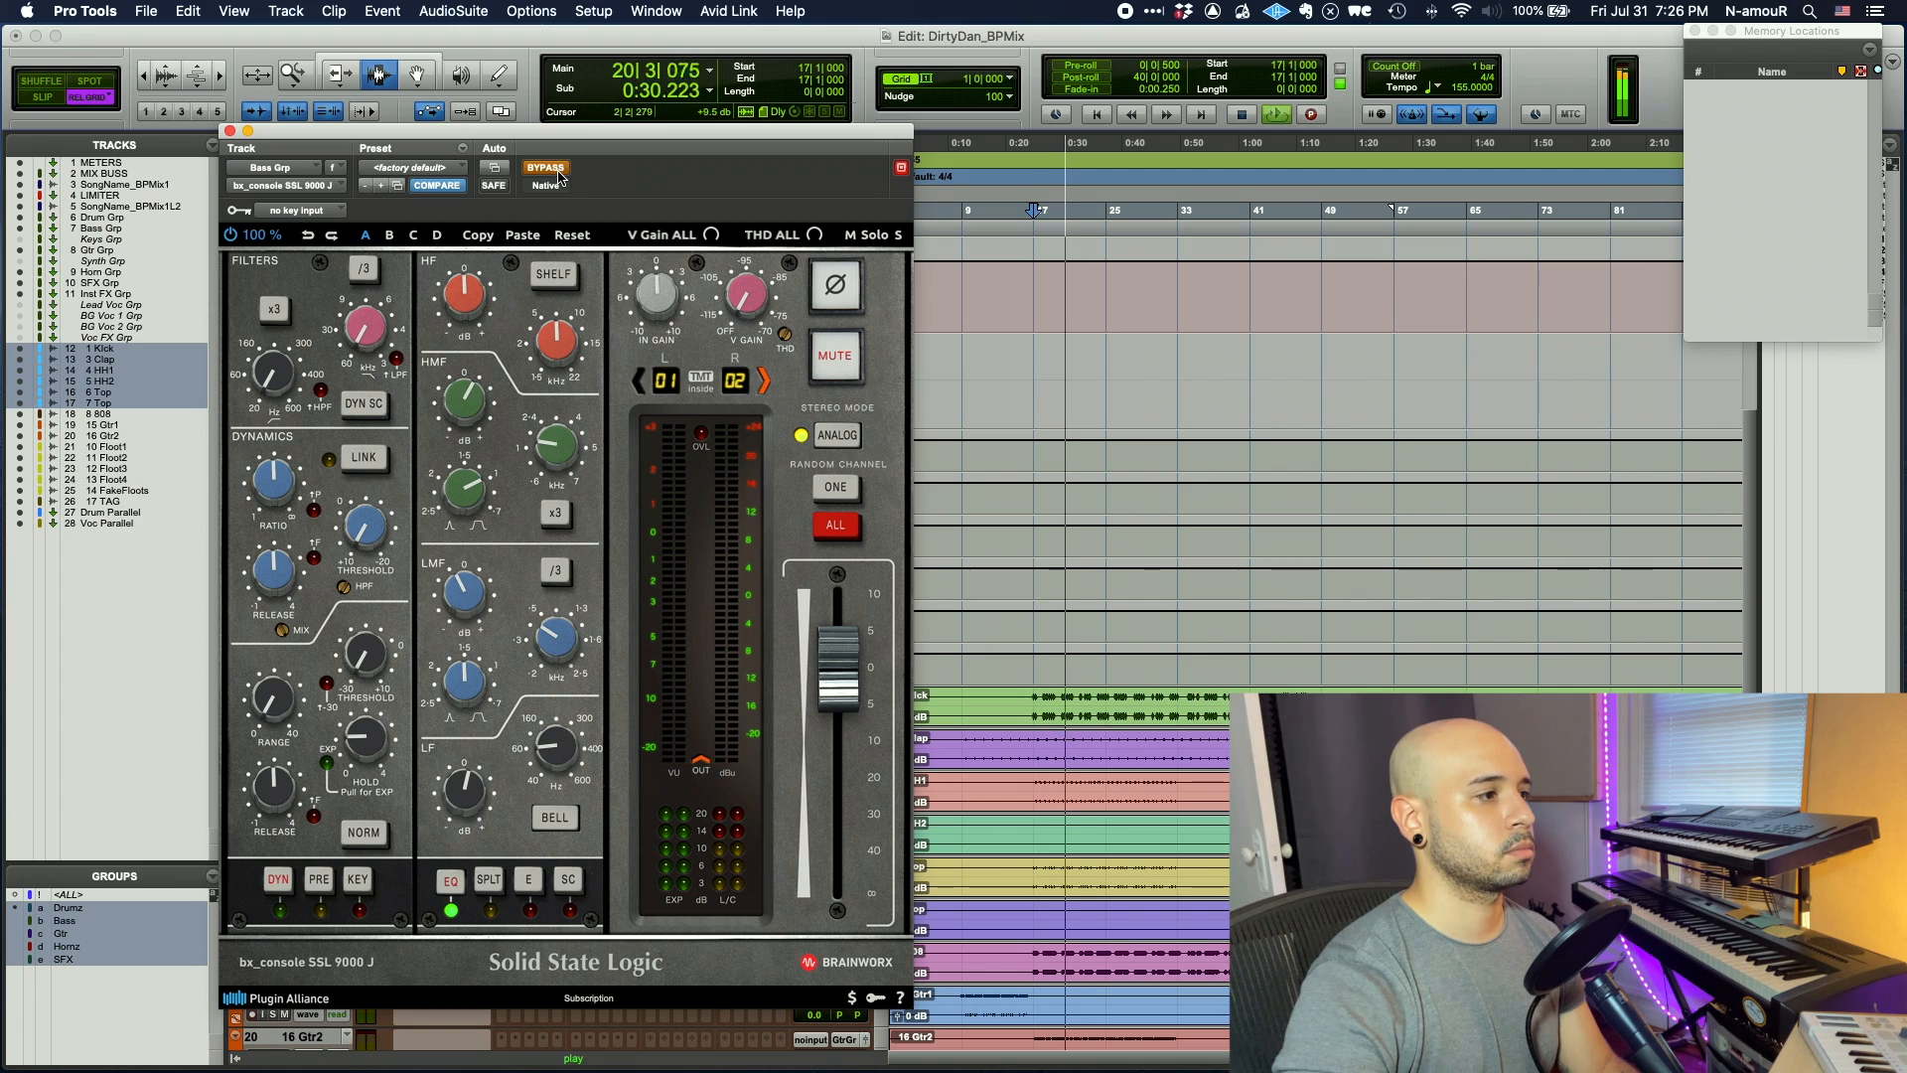
left_click(557, 174)
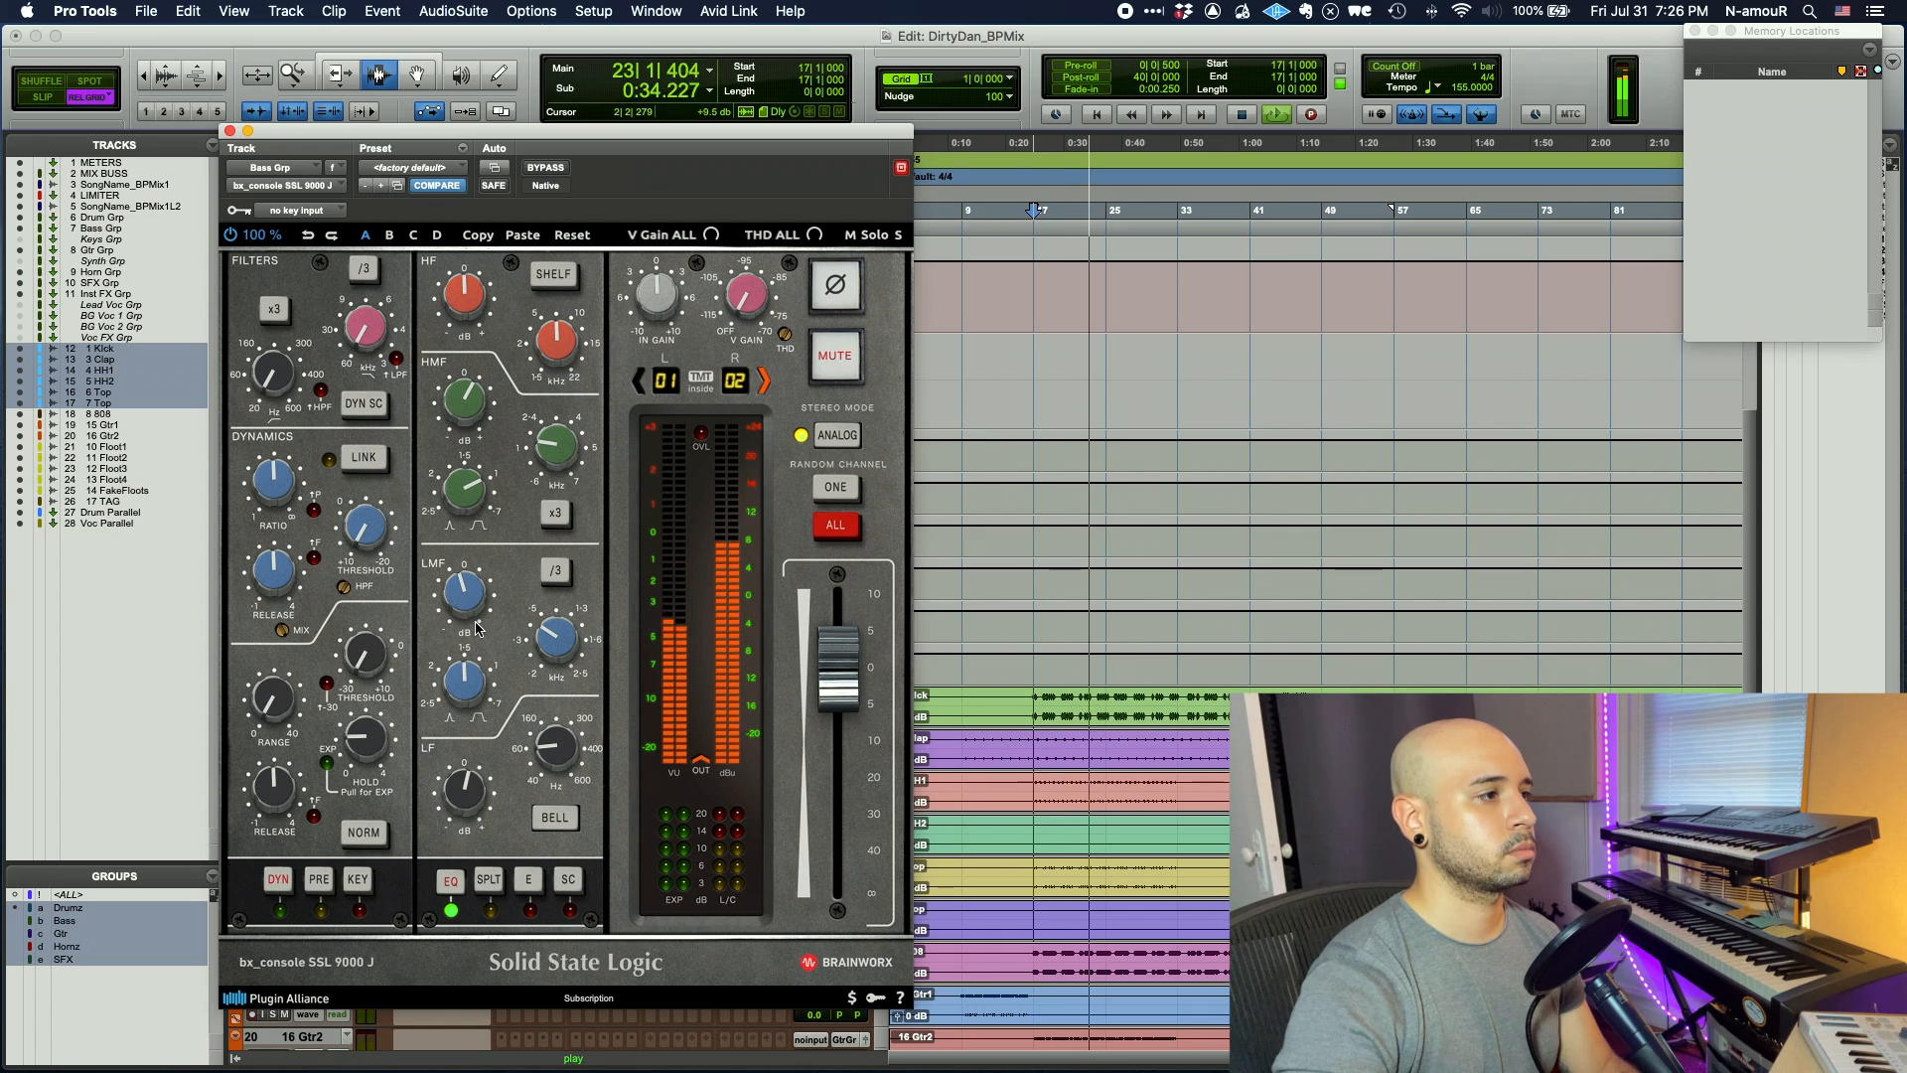
left_click(281, 879)
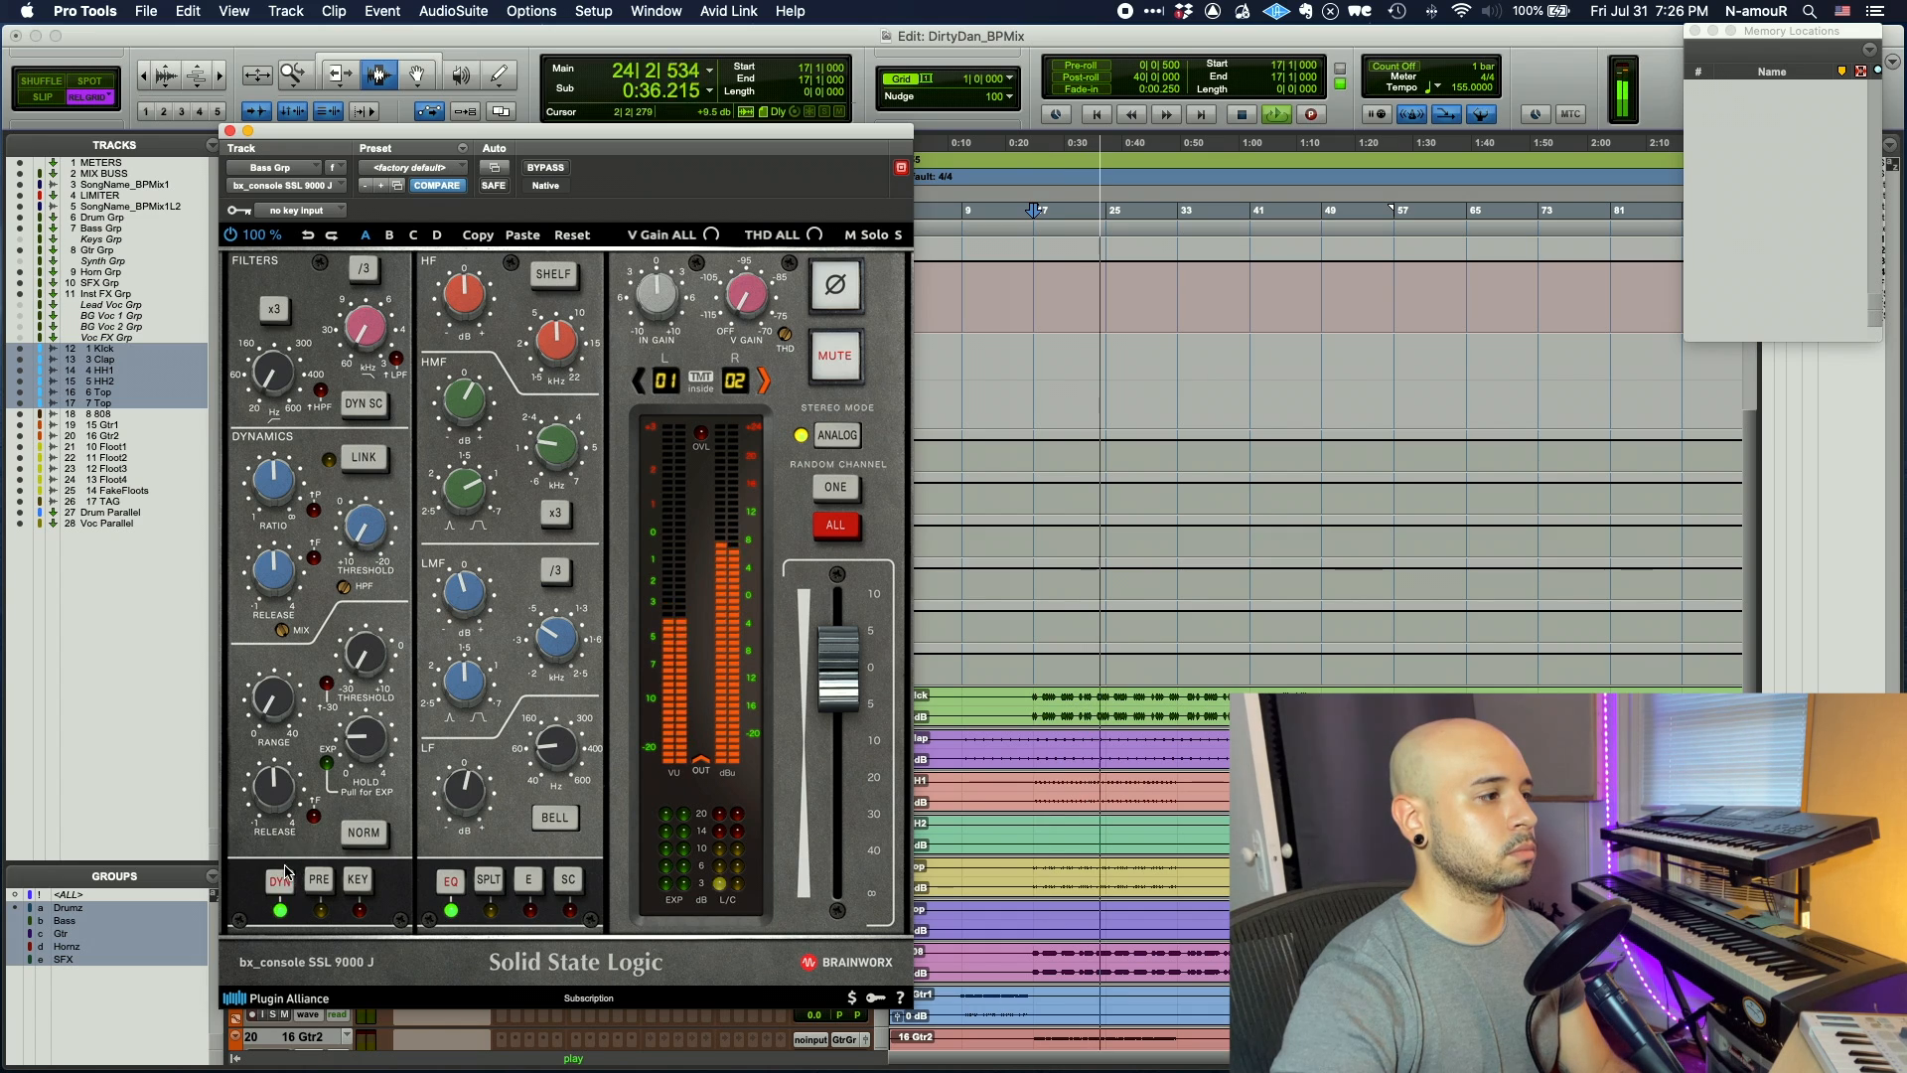
left_click_drag(361, 531, 363, 523)
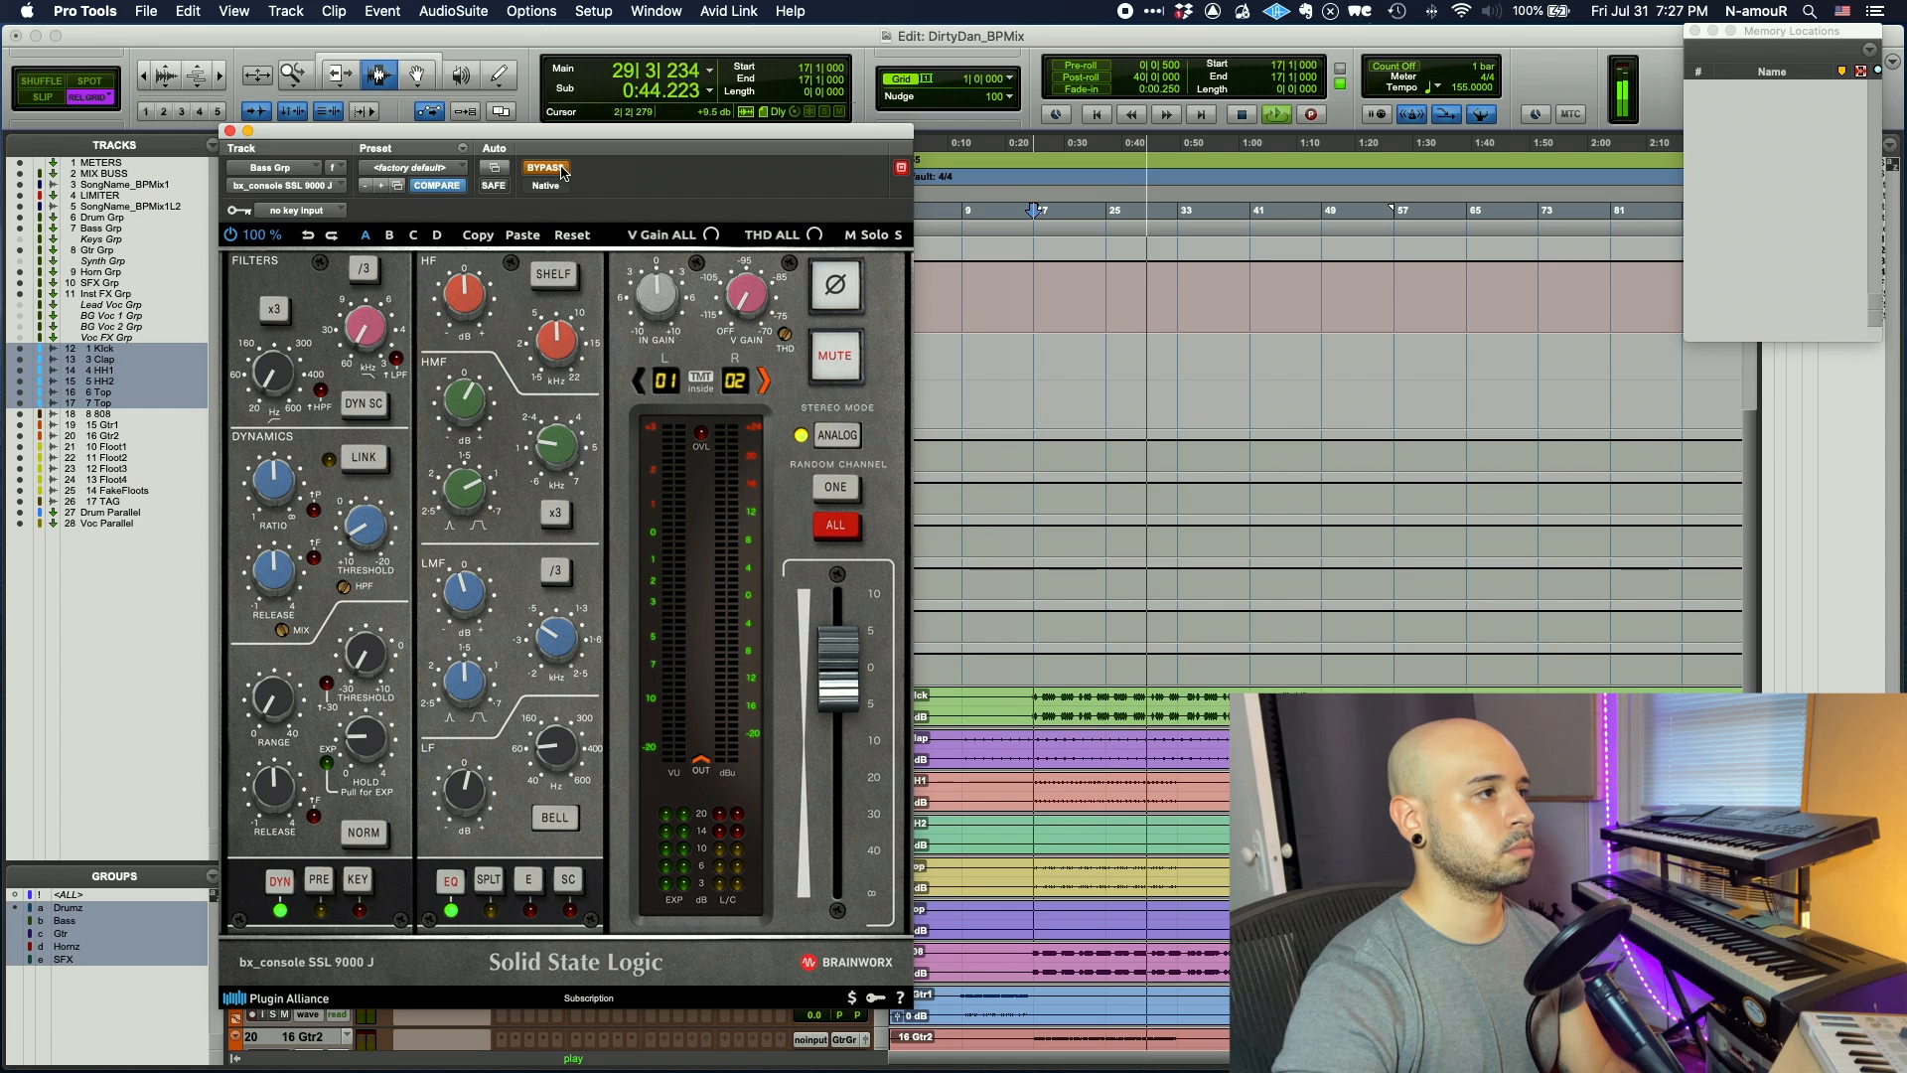
left_click(229, 130)
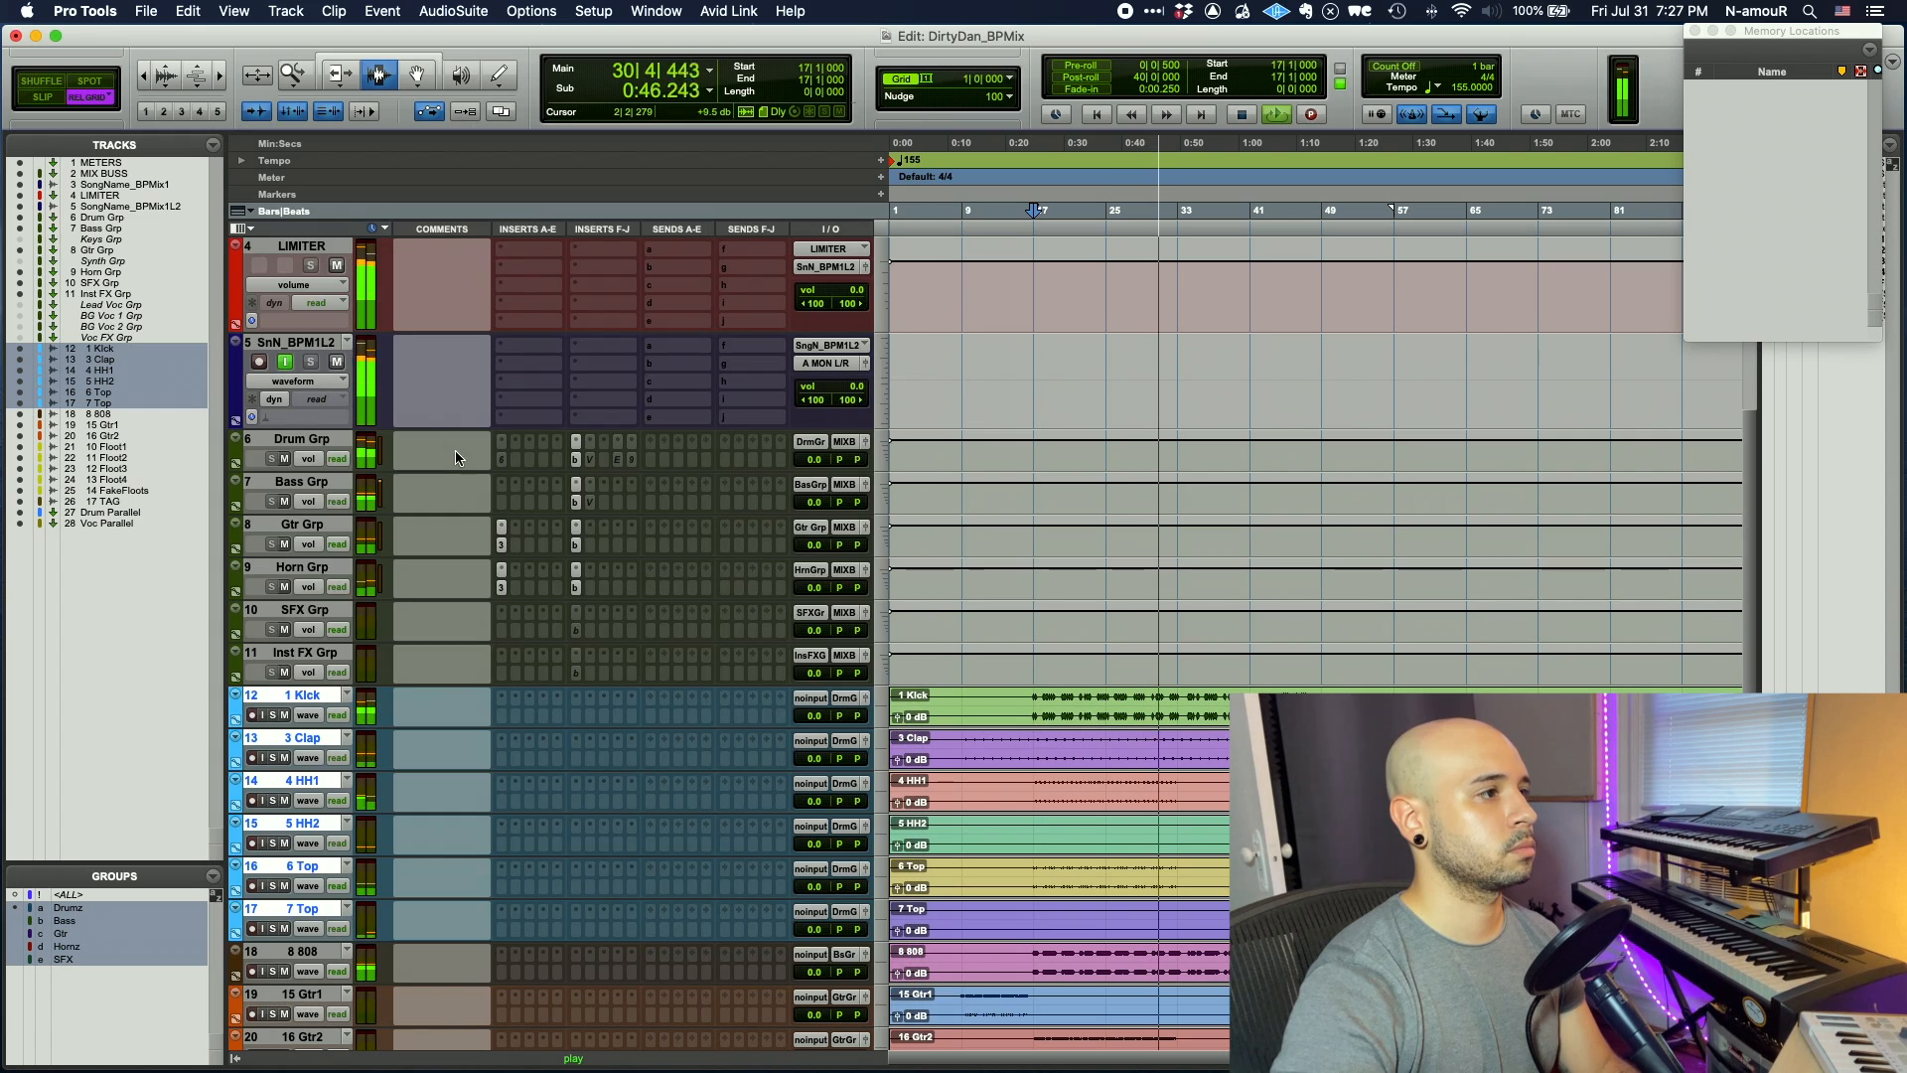
- In the Bass Grp Virtual Mix Rack, raise Revival thickness to about 4.58 and trim -0.94 dB
left_click(590, 503)
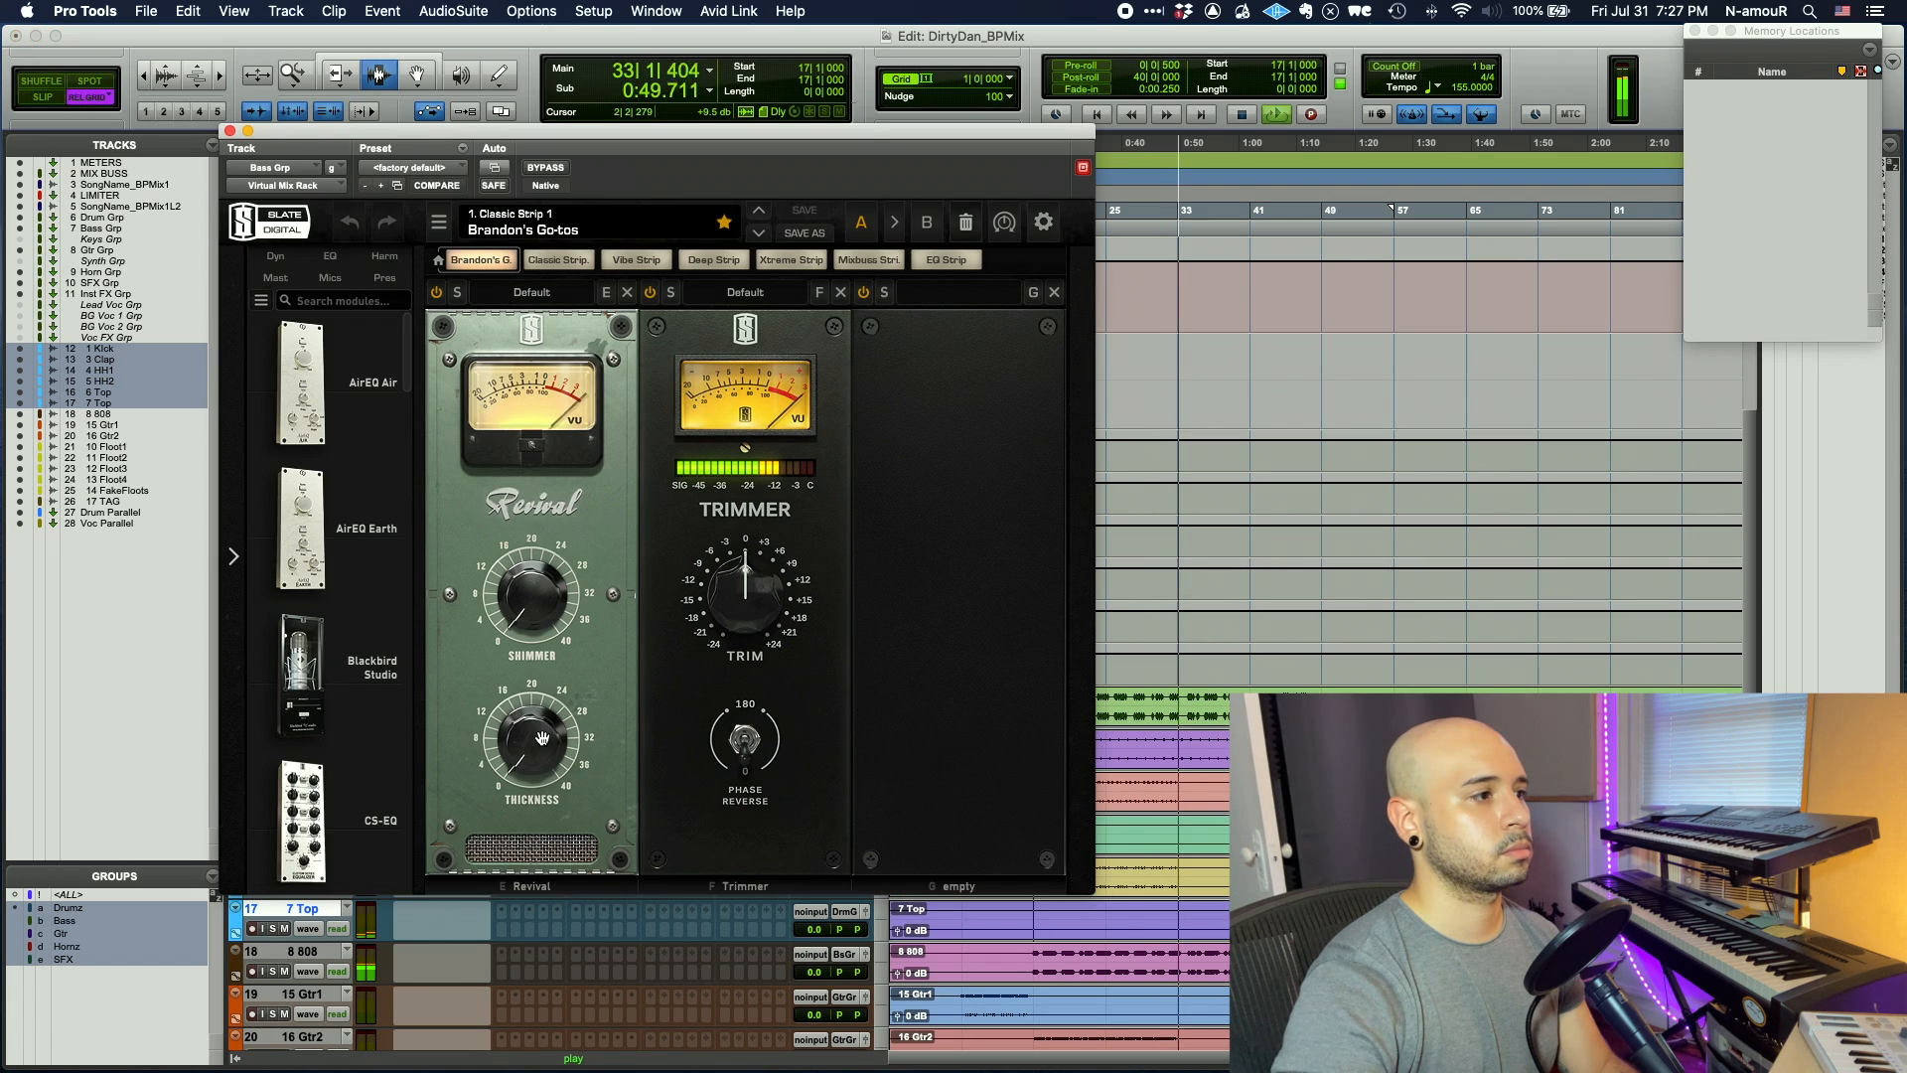
left_click(537, 708)
left_click_drag(537, 708, 533, 747)
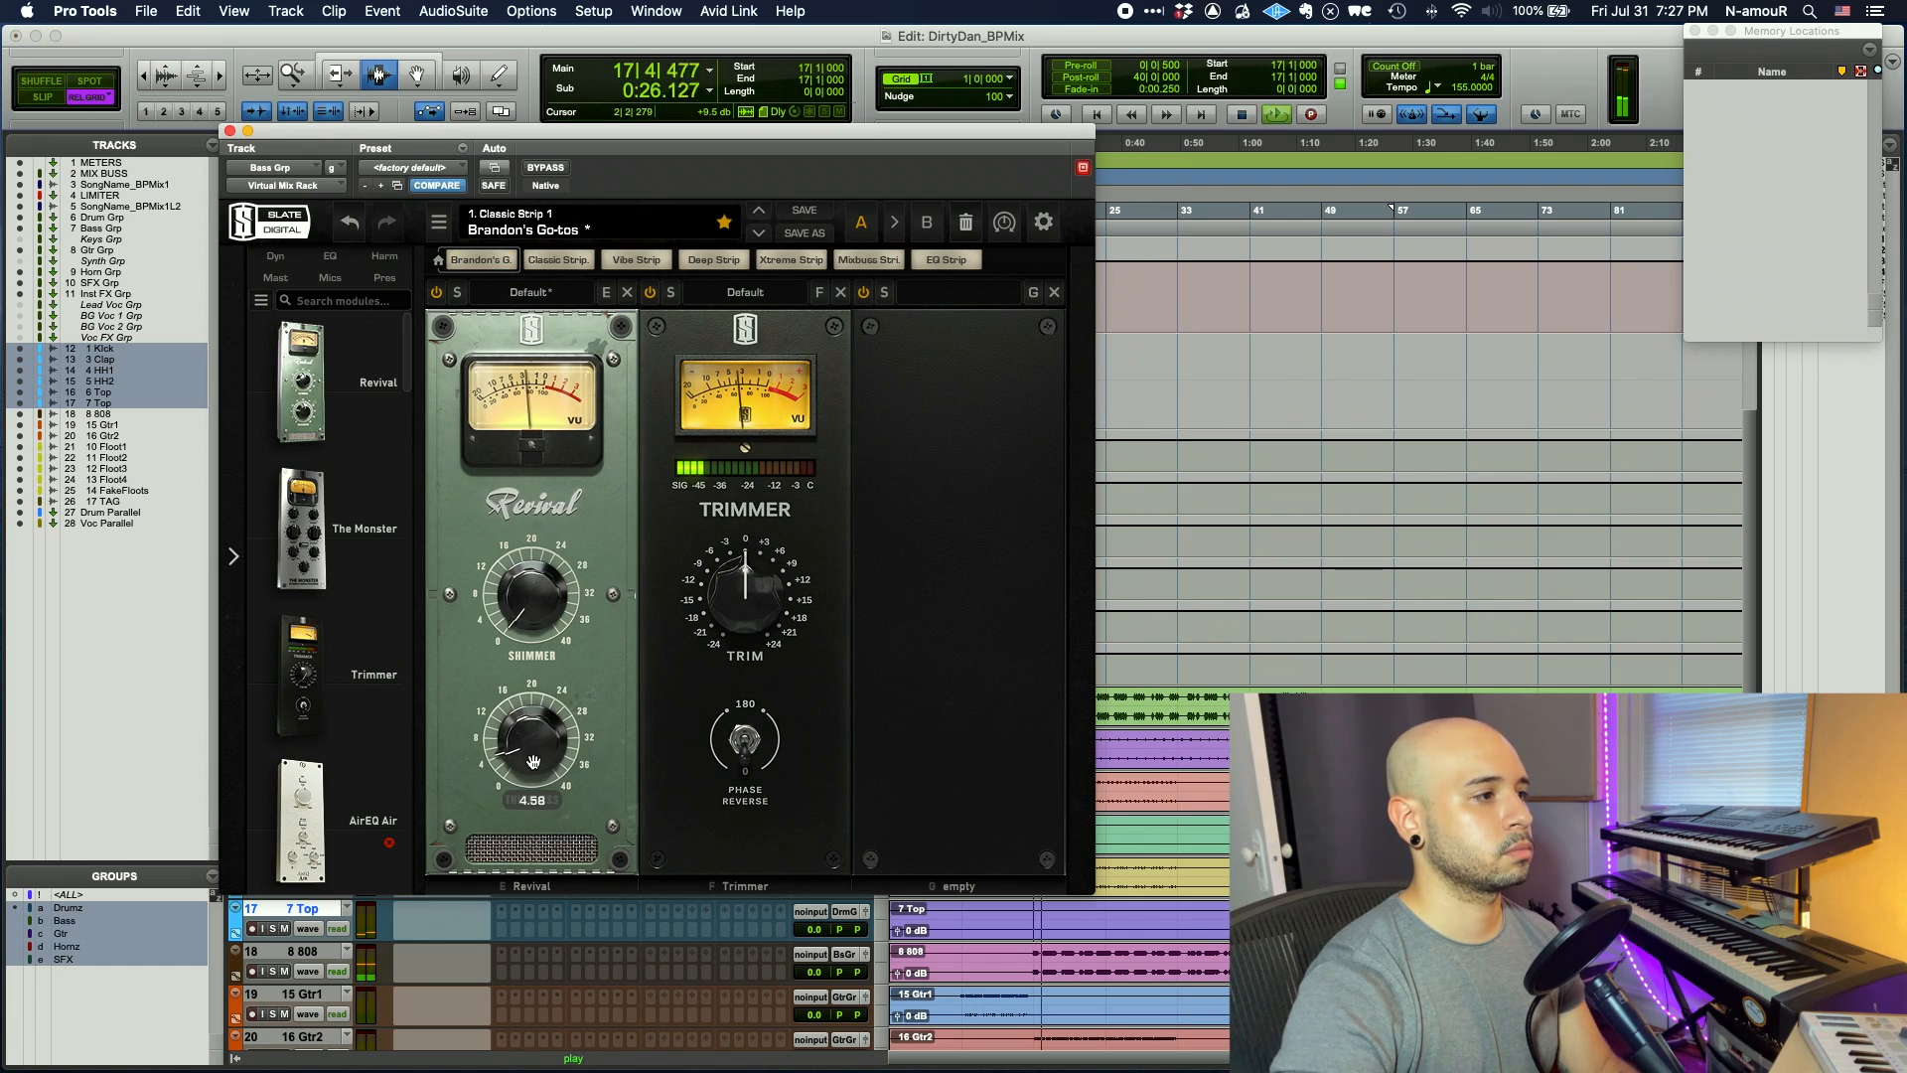
left_click_drag(735, 622, 736, 628)
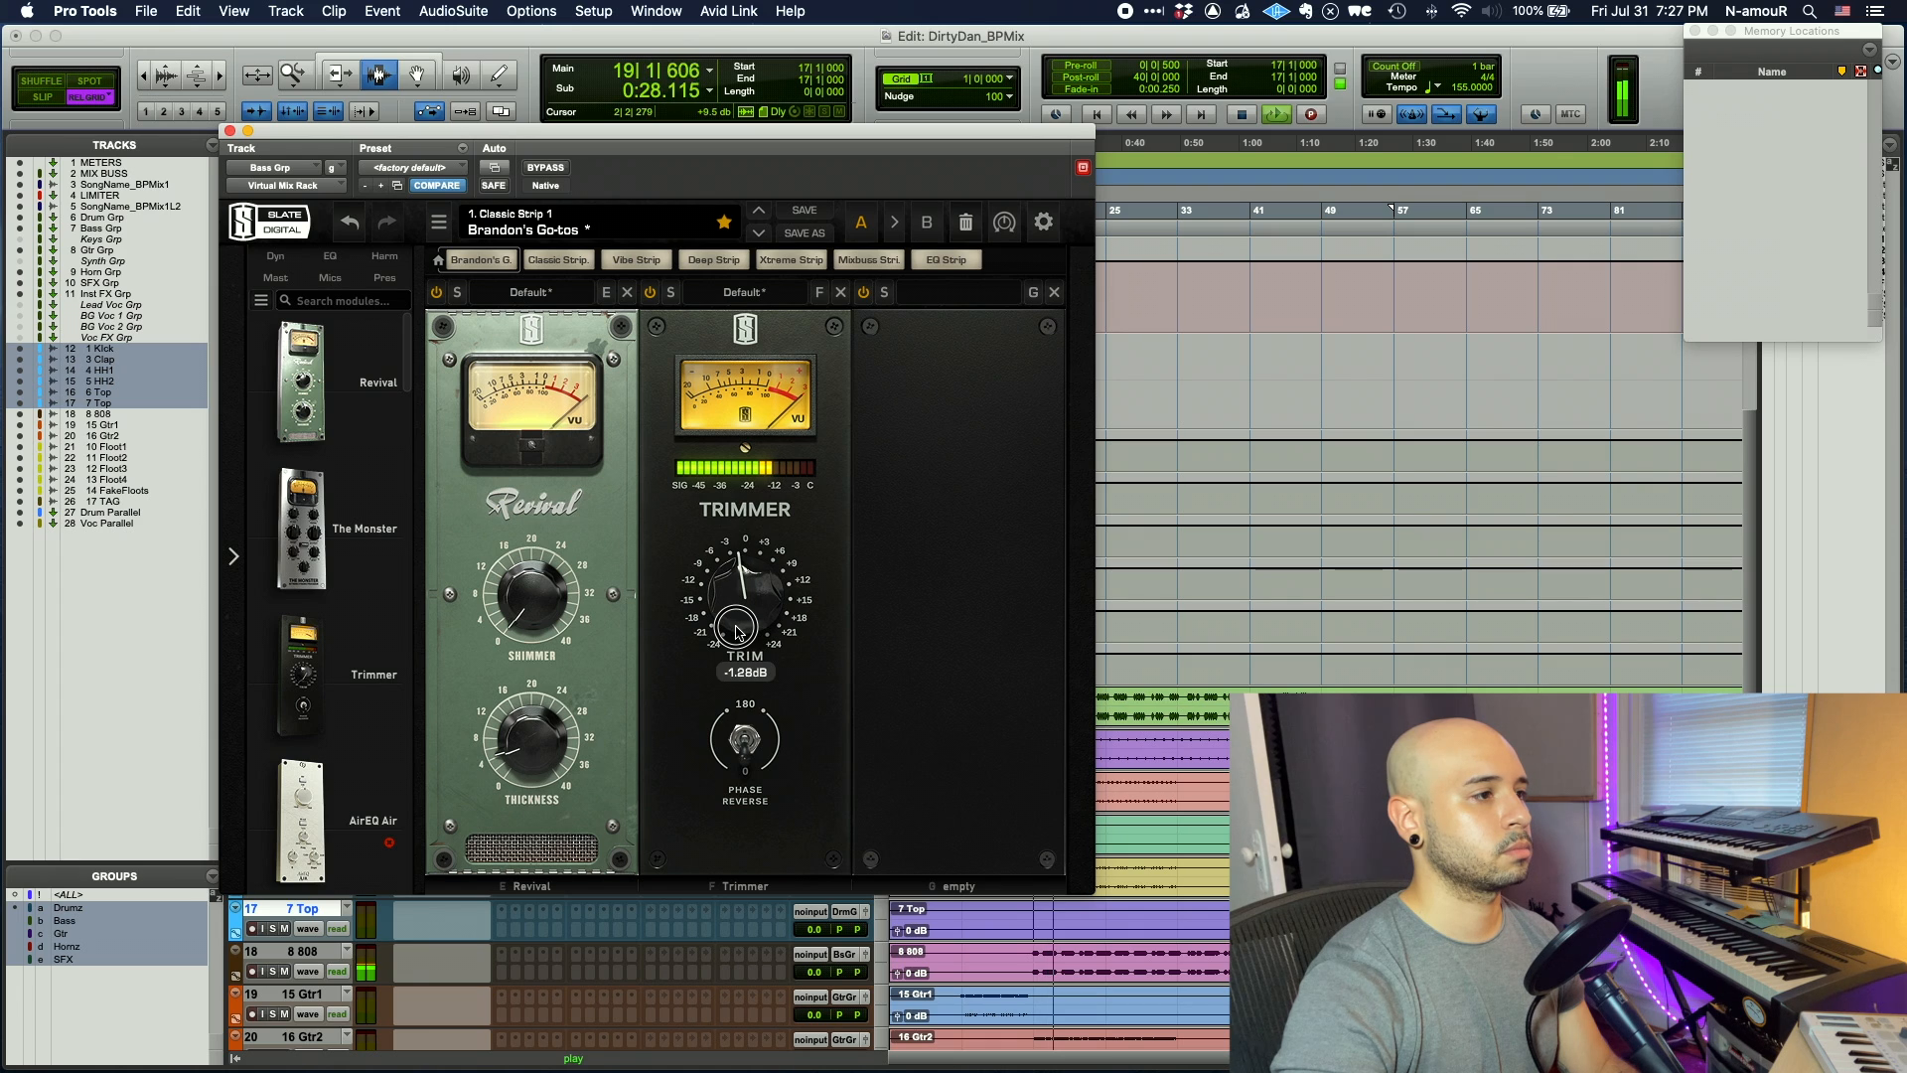
left_click(230, 132)
- Toggle the group busses' insert bypass wet, dry, then wet again with Shift+A, and stop playback
scroll(1052, 585, "down", 4)
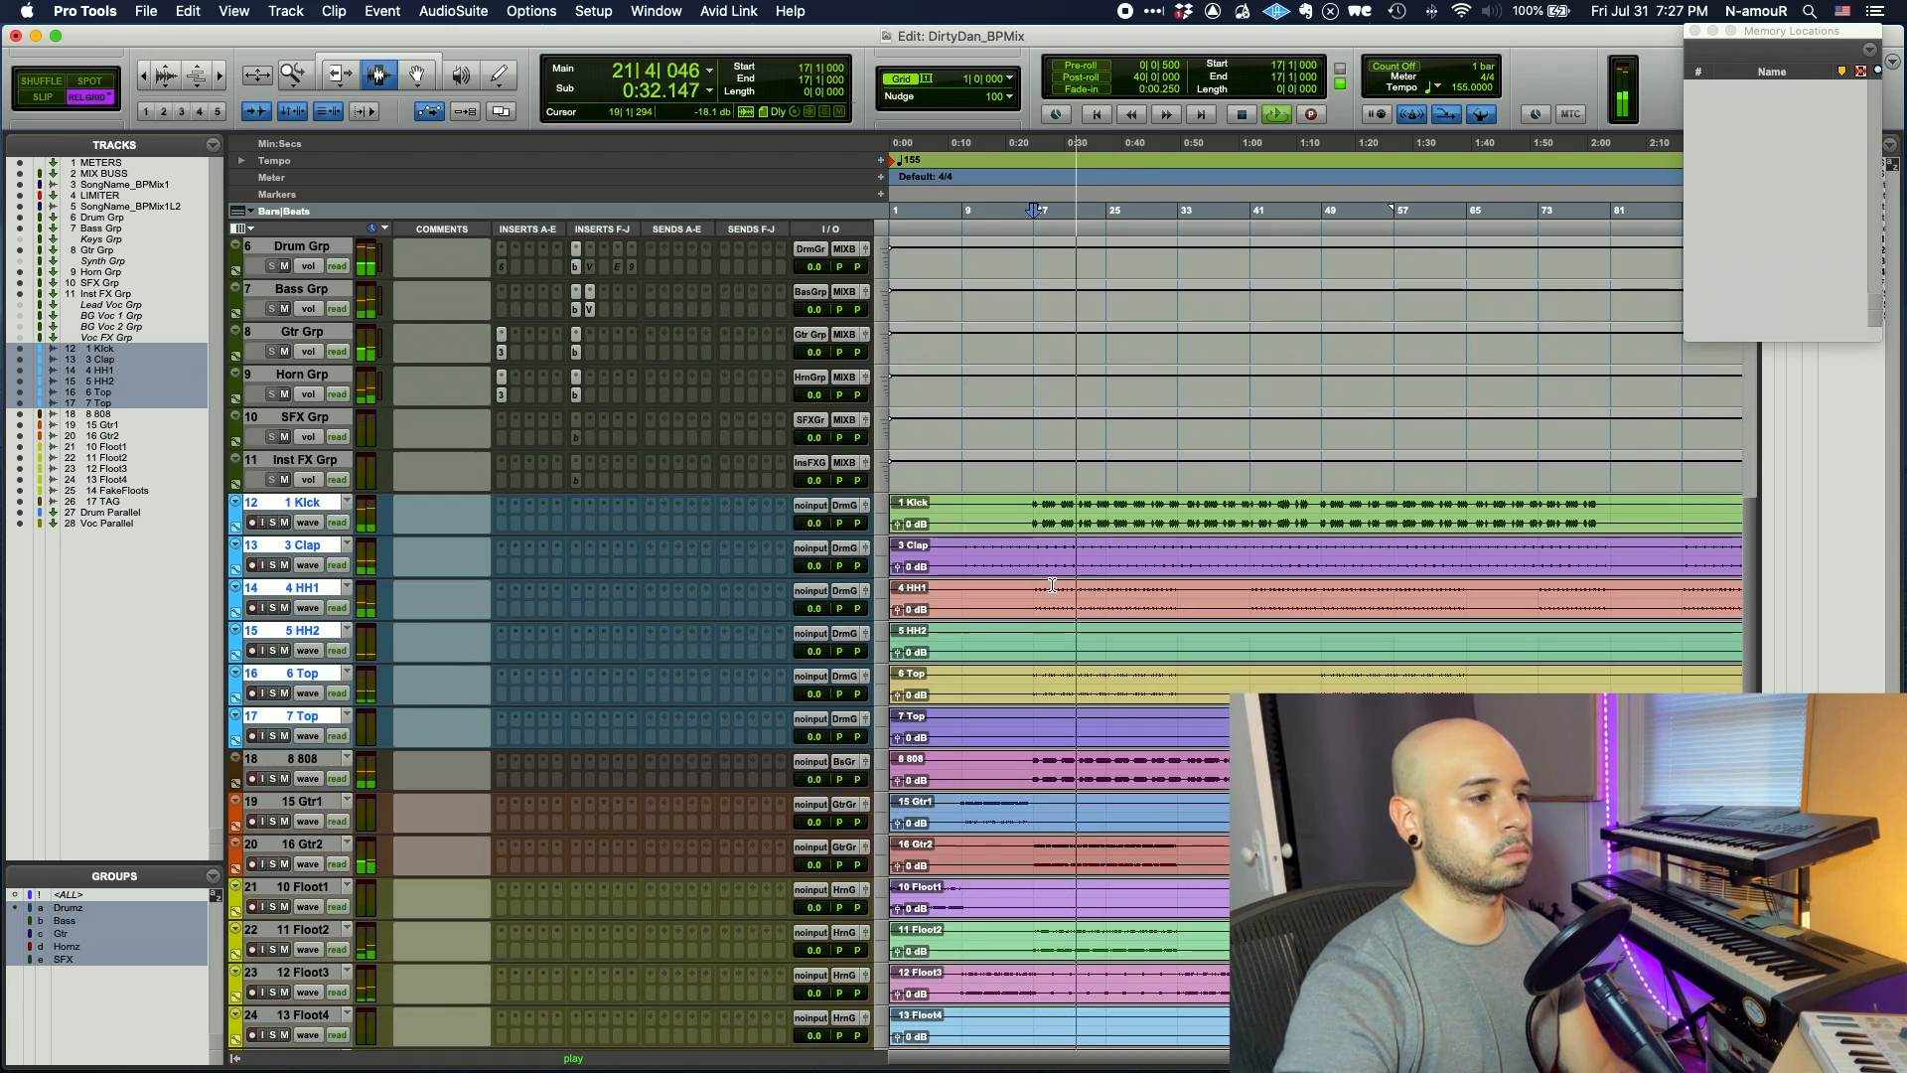
scroll(1052, 585, "up", 4)
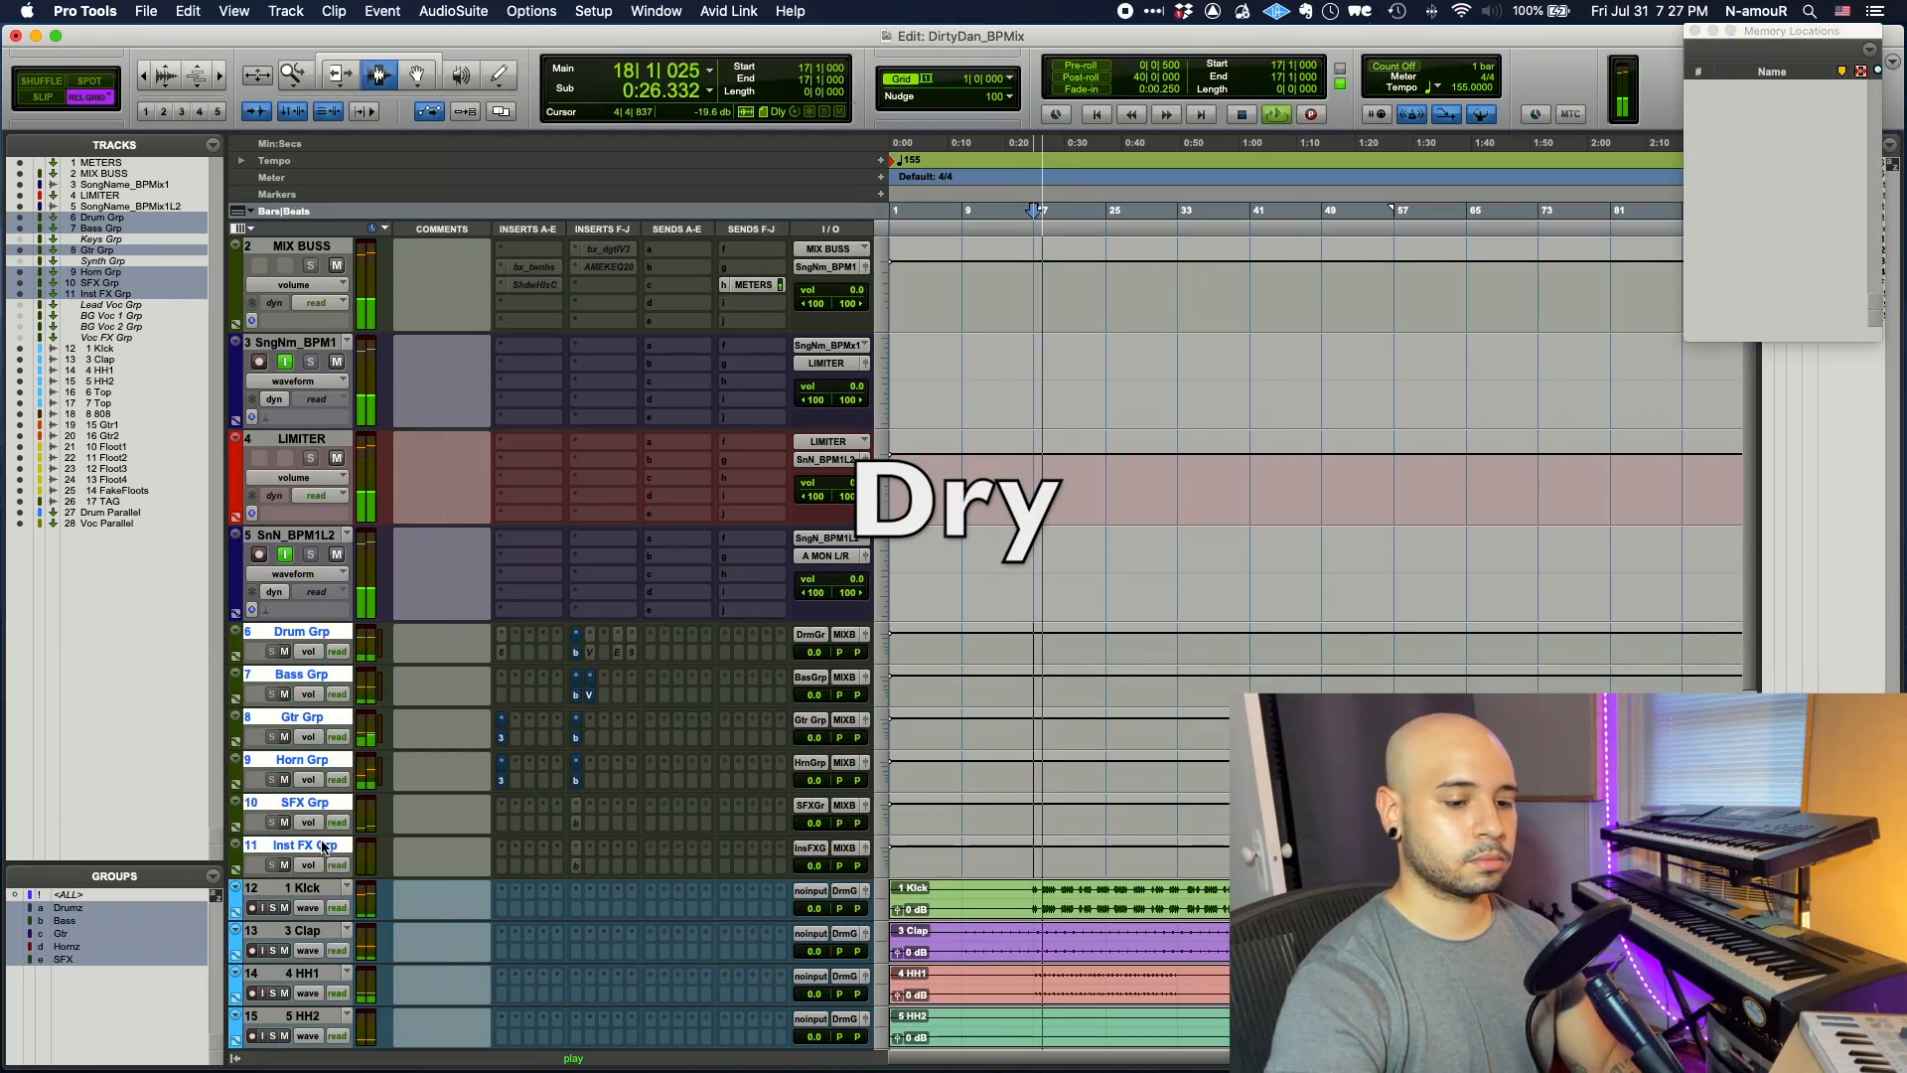
key("shift+a")
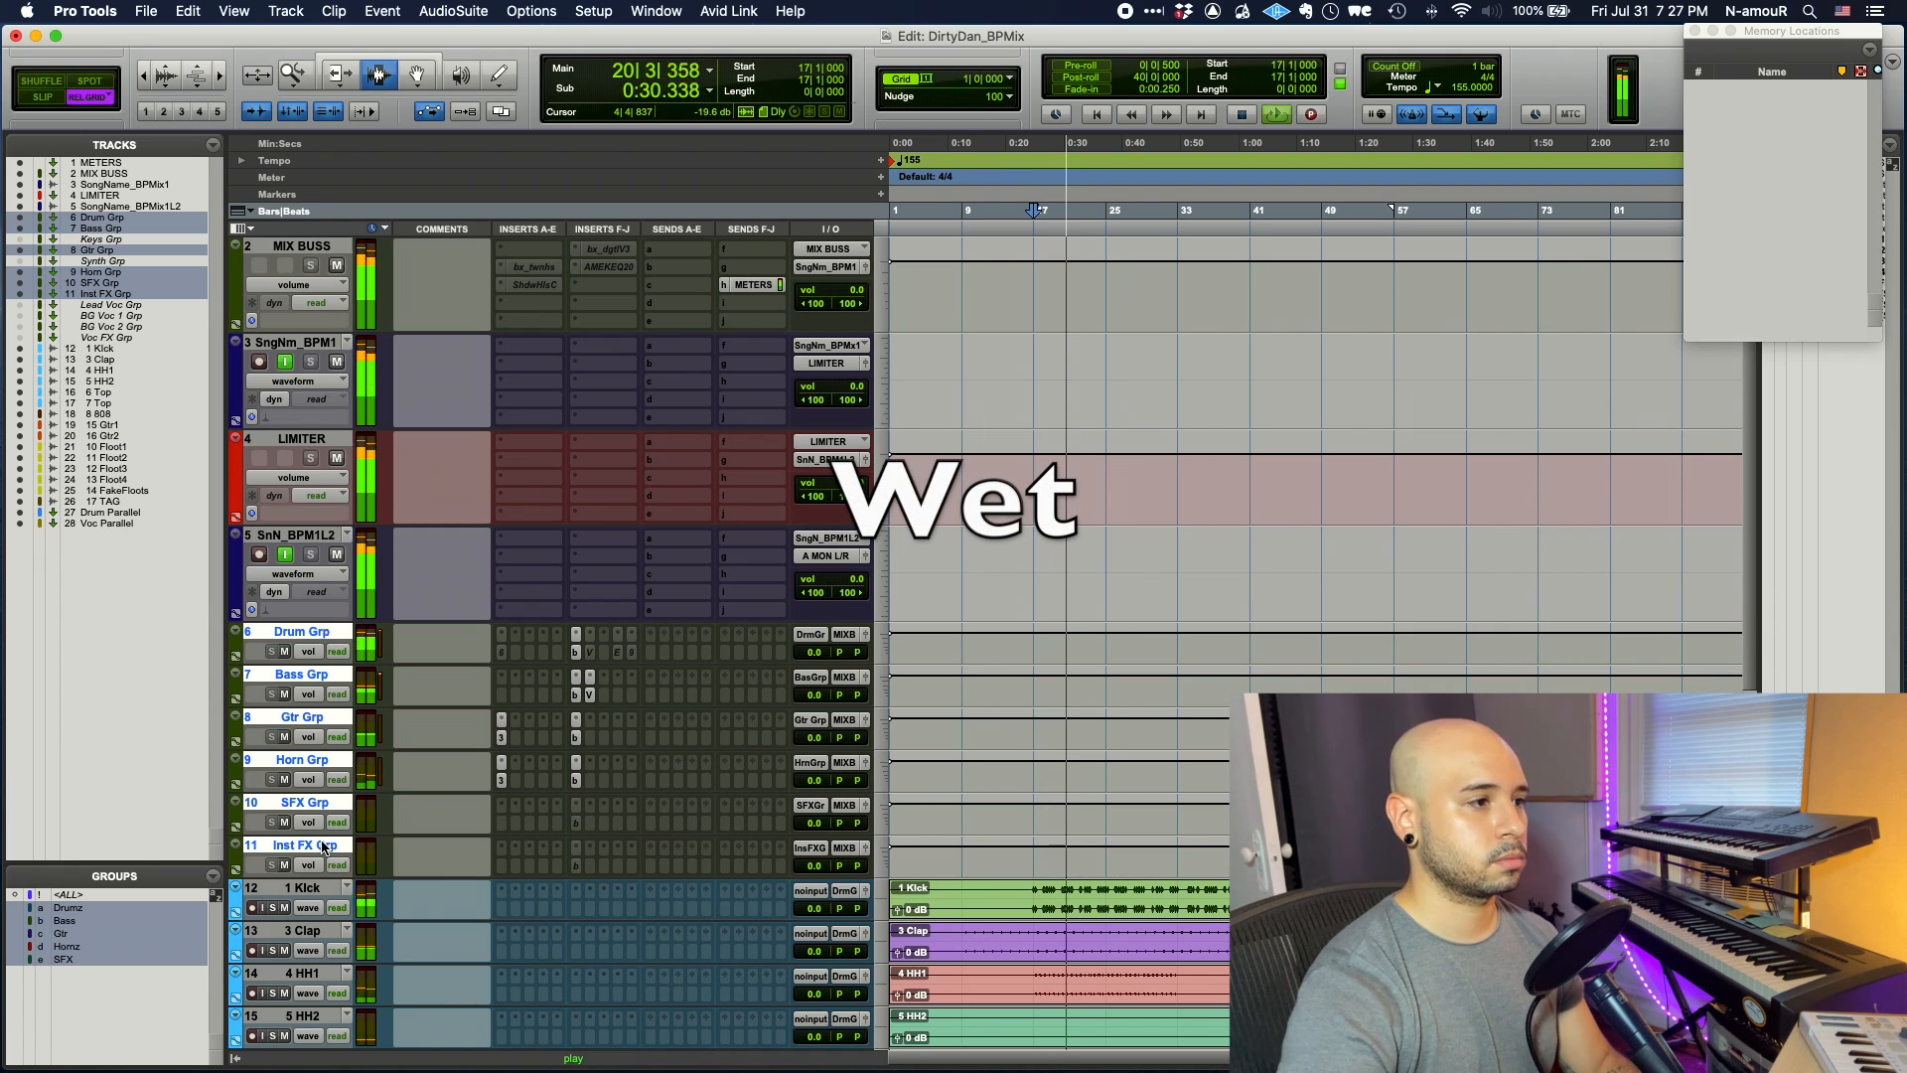
key("shift+a")
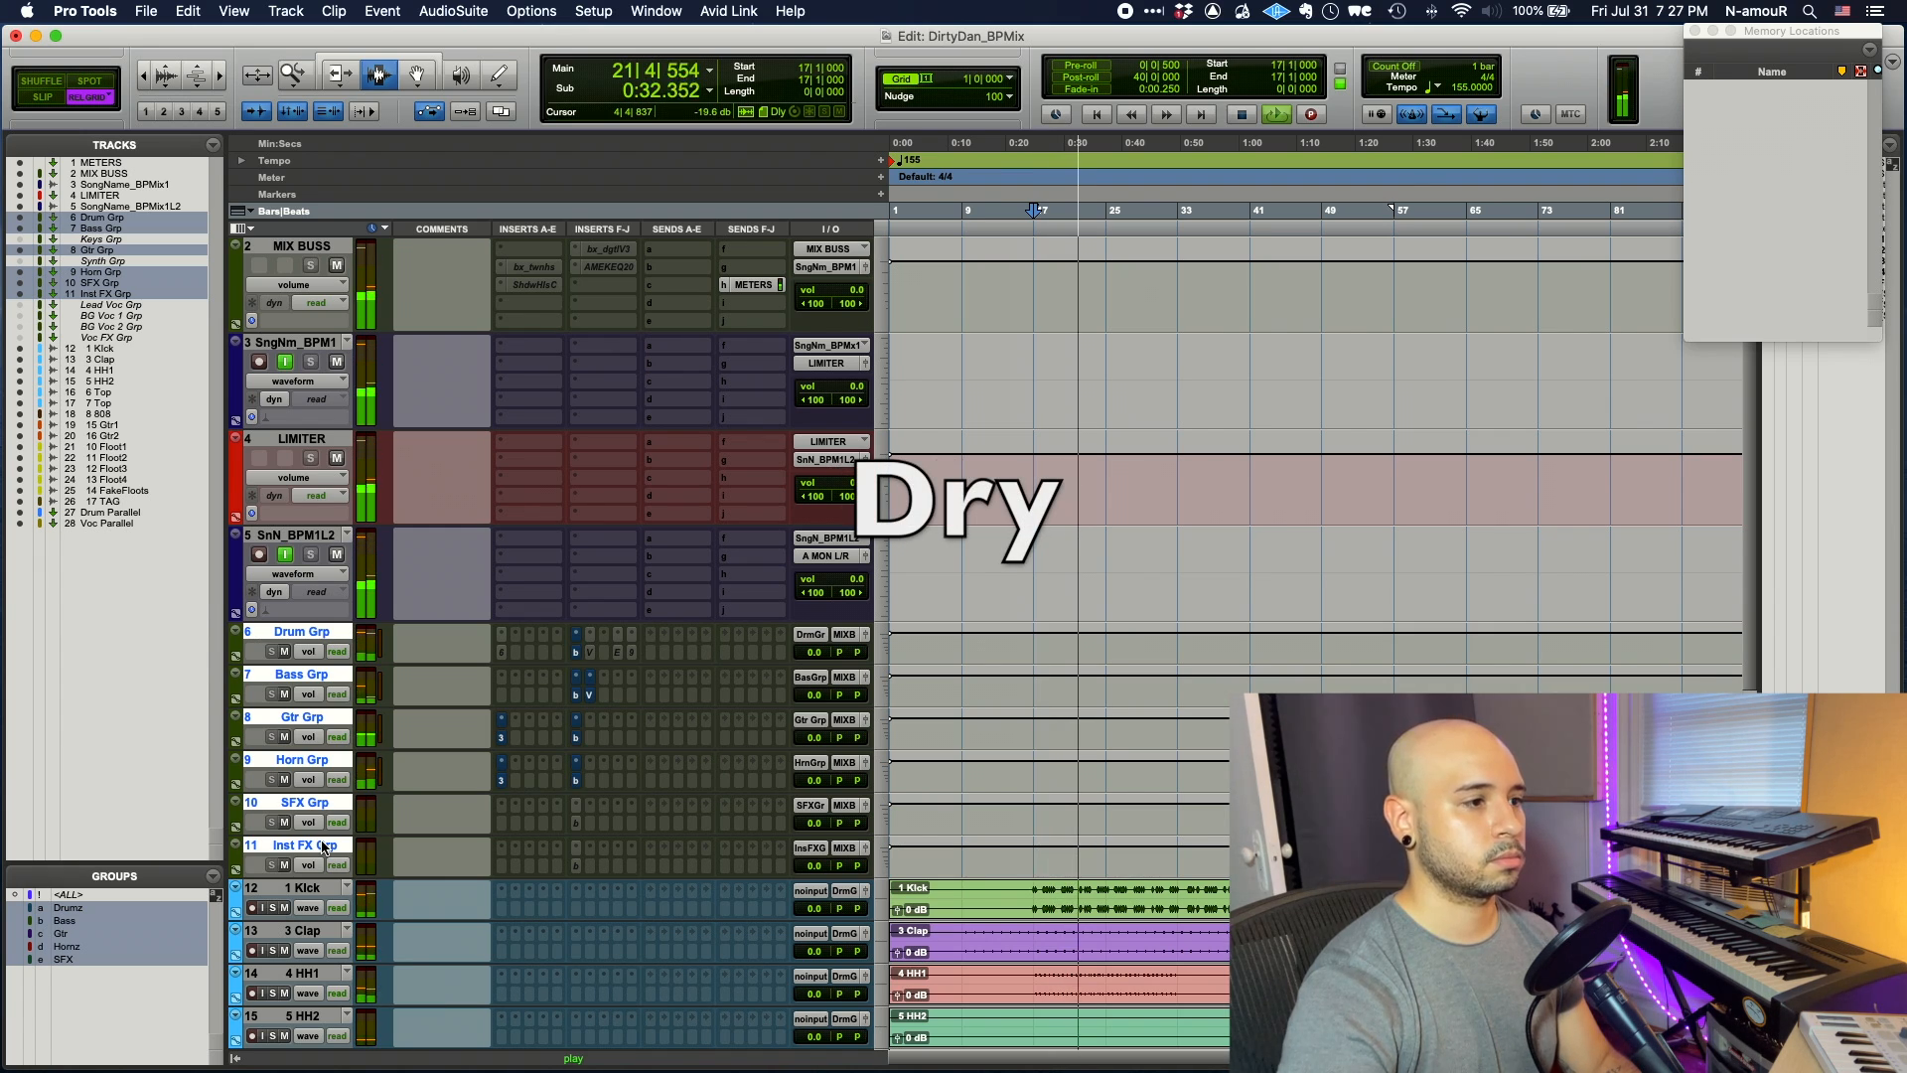
key("shift+a")
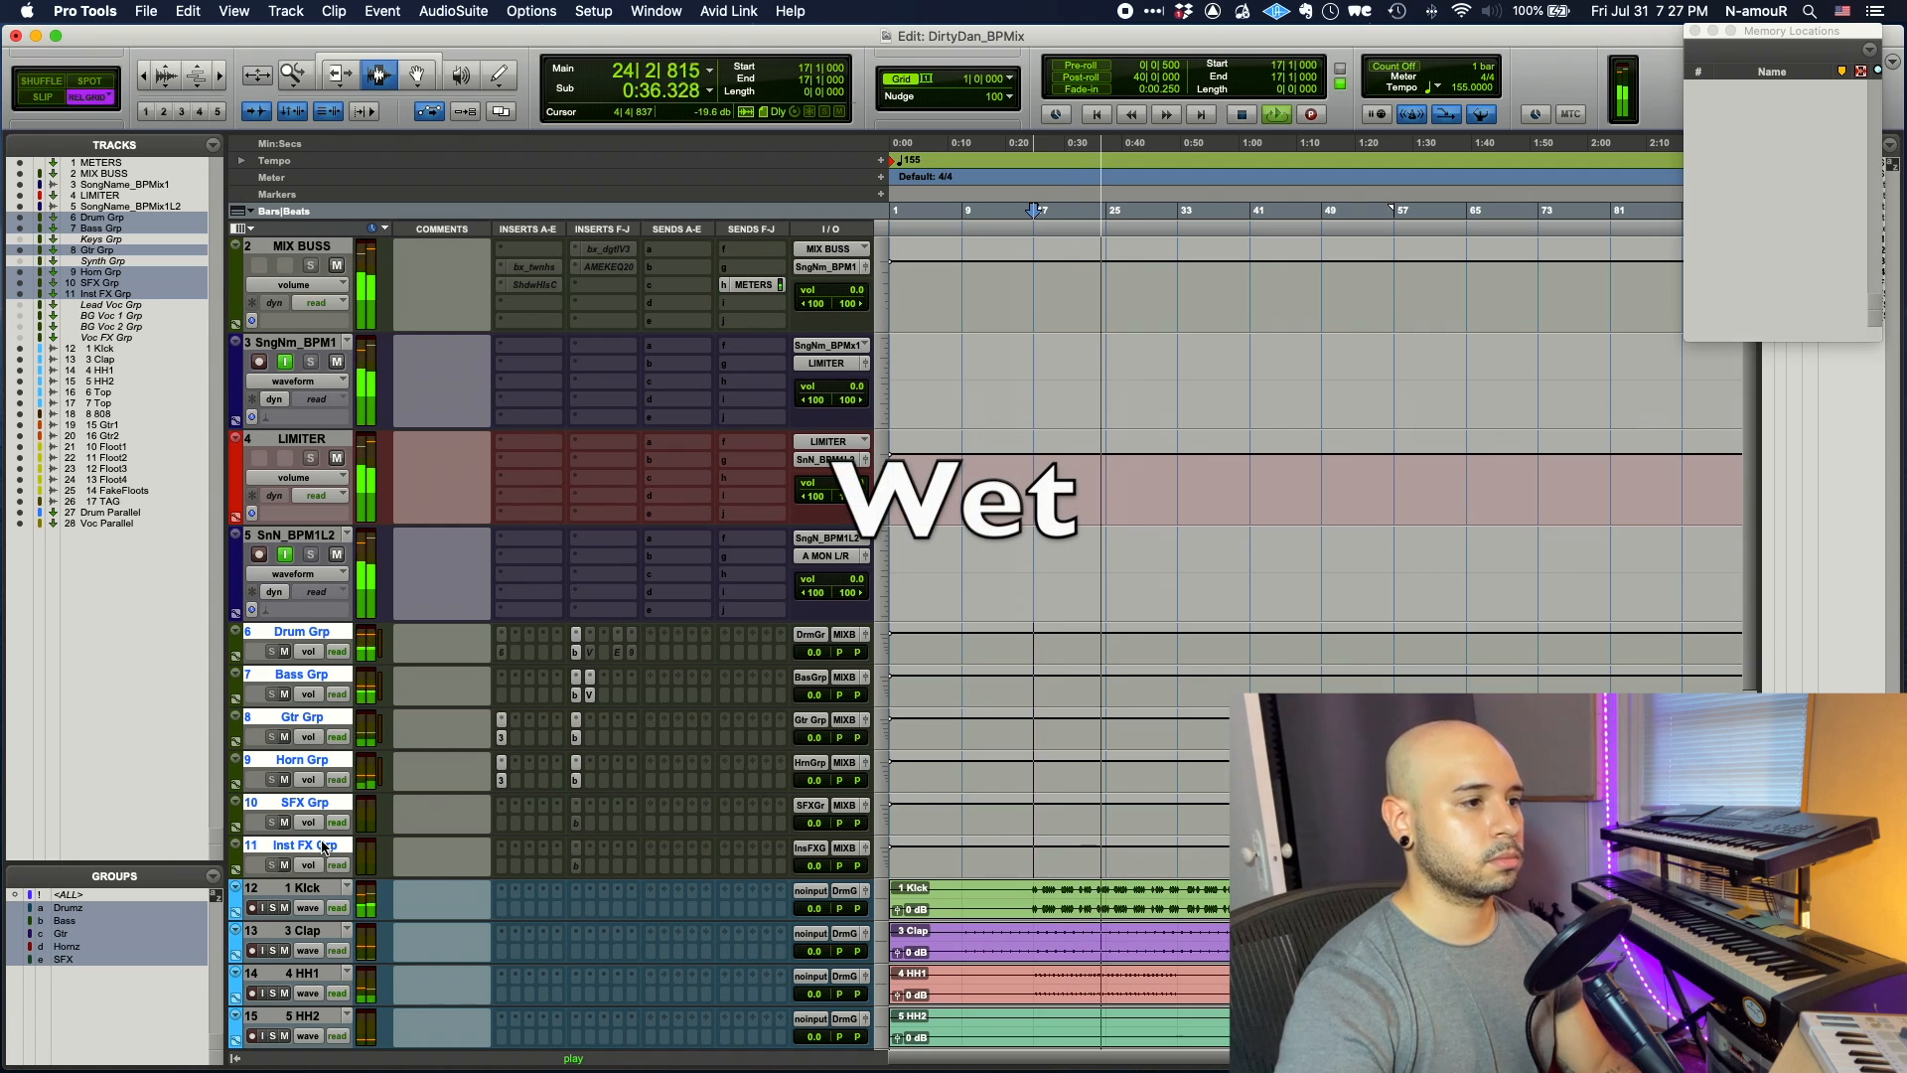
key("space")
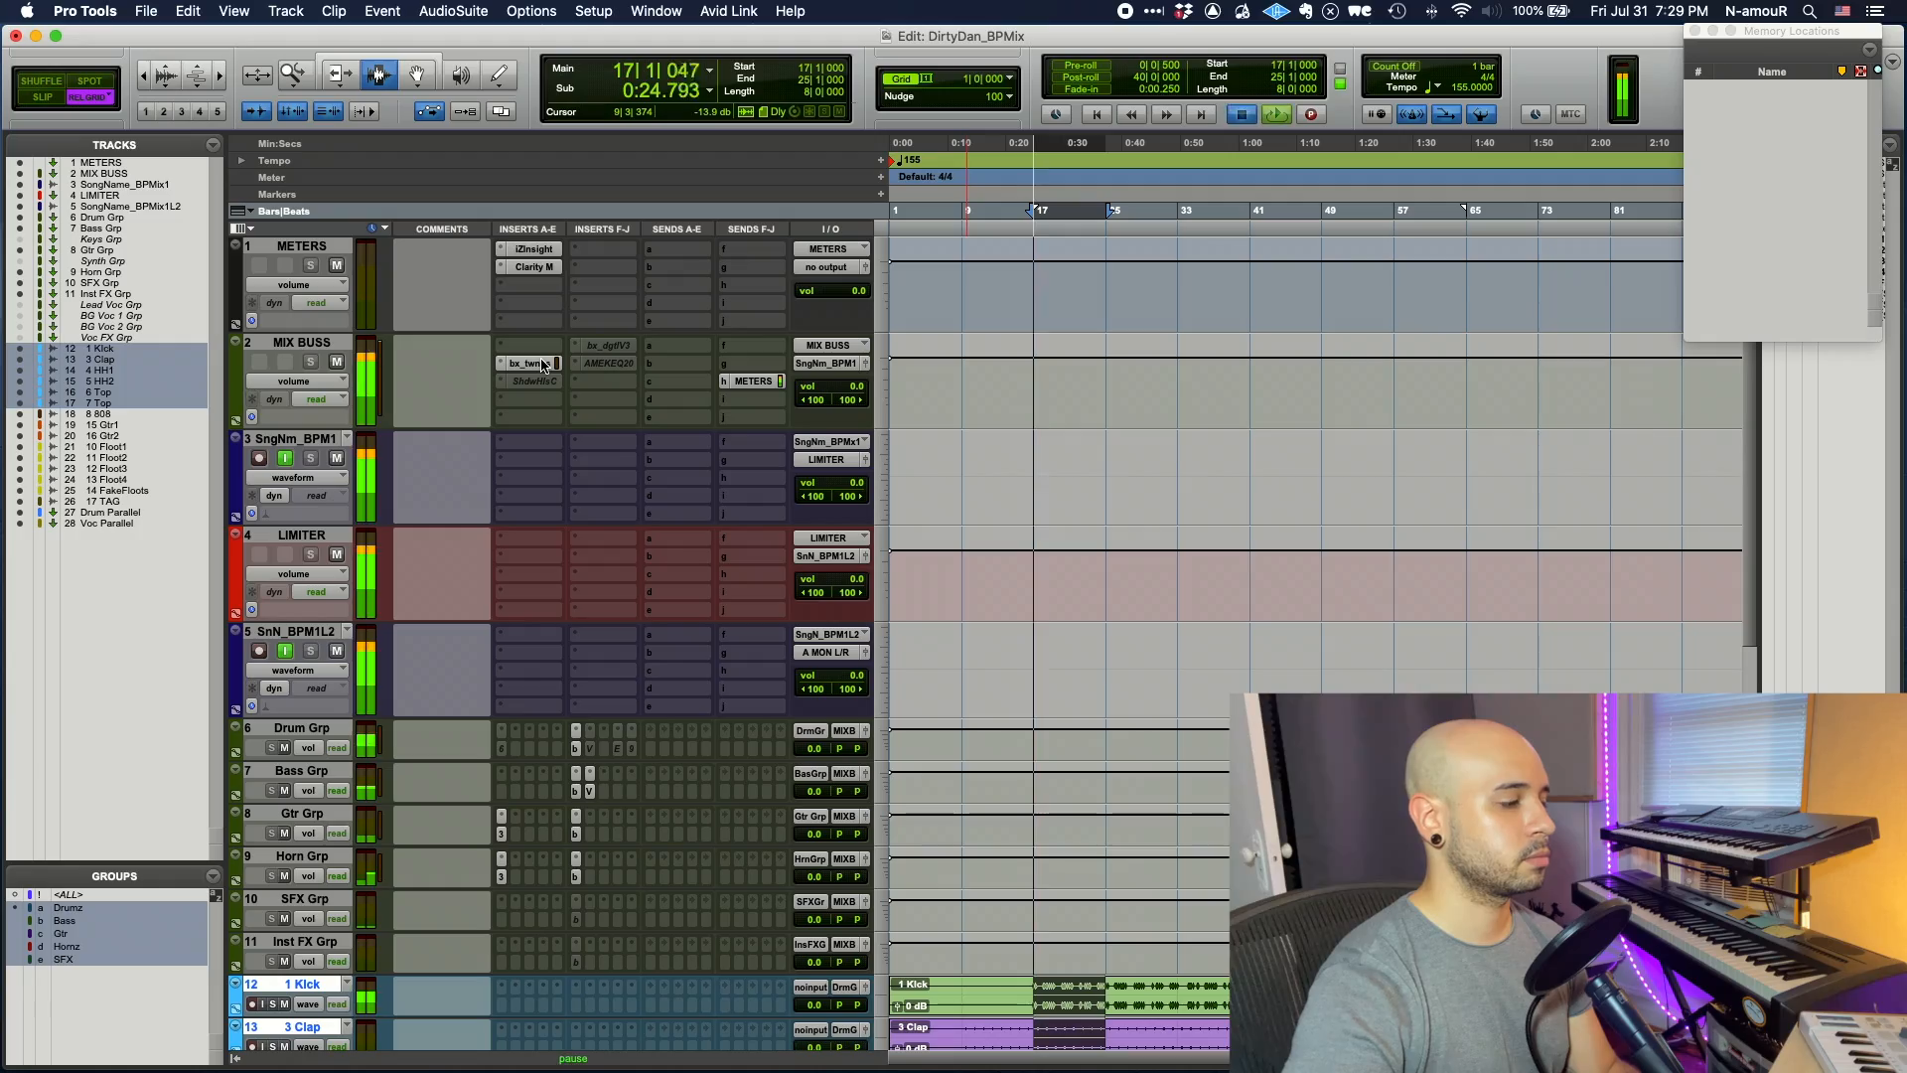
- Adjust the threshold on the MIX BUSS bx_townhouse compressor
left_click(537, 364)
left_click_drag(592, 346, 599, 409)
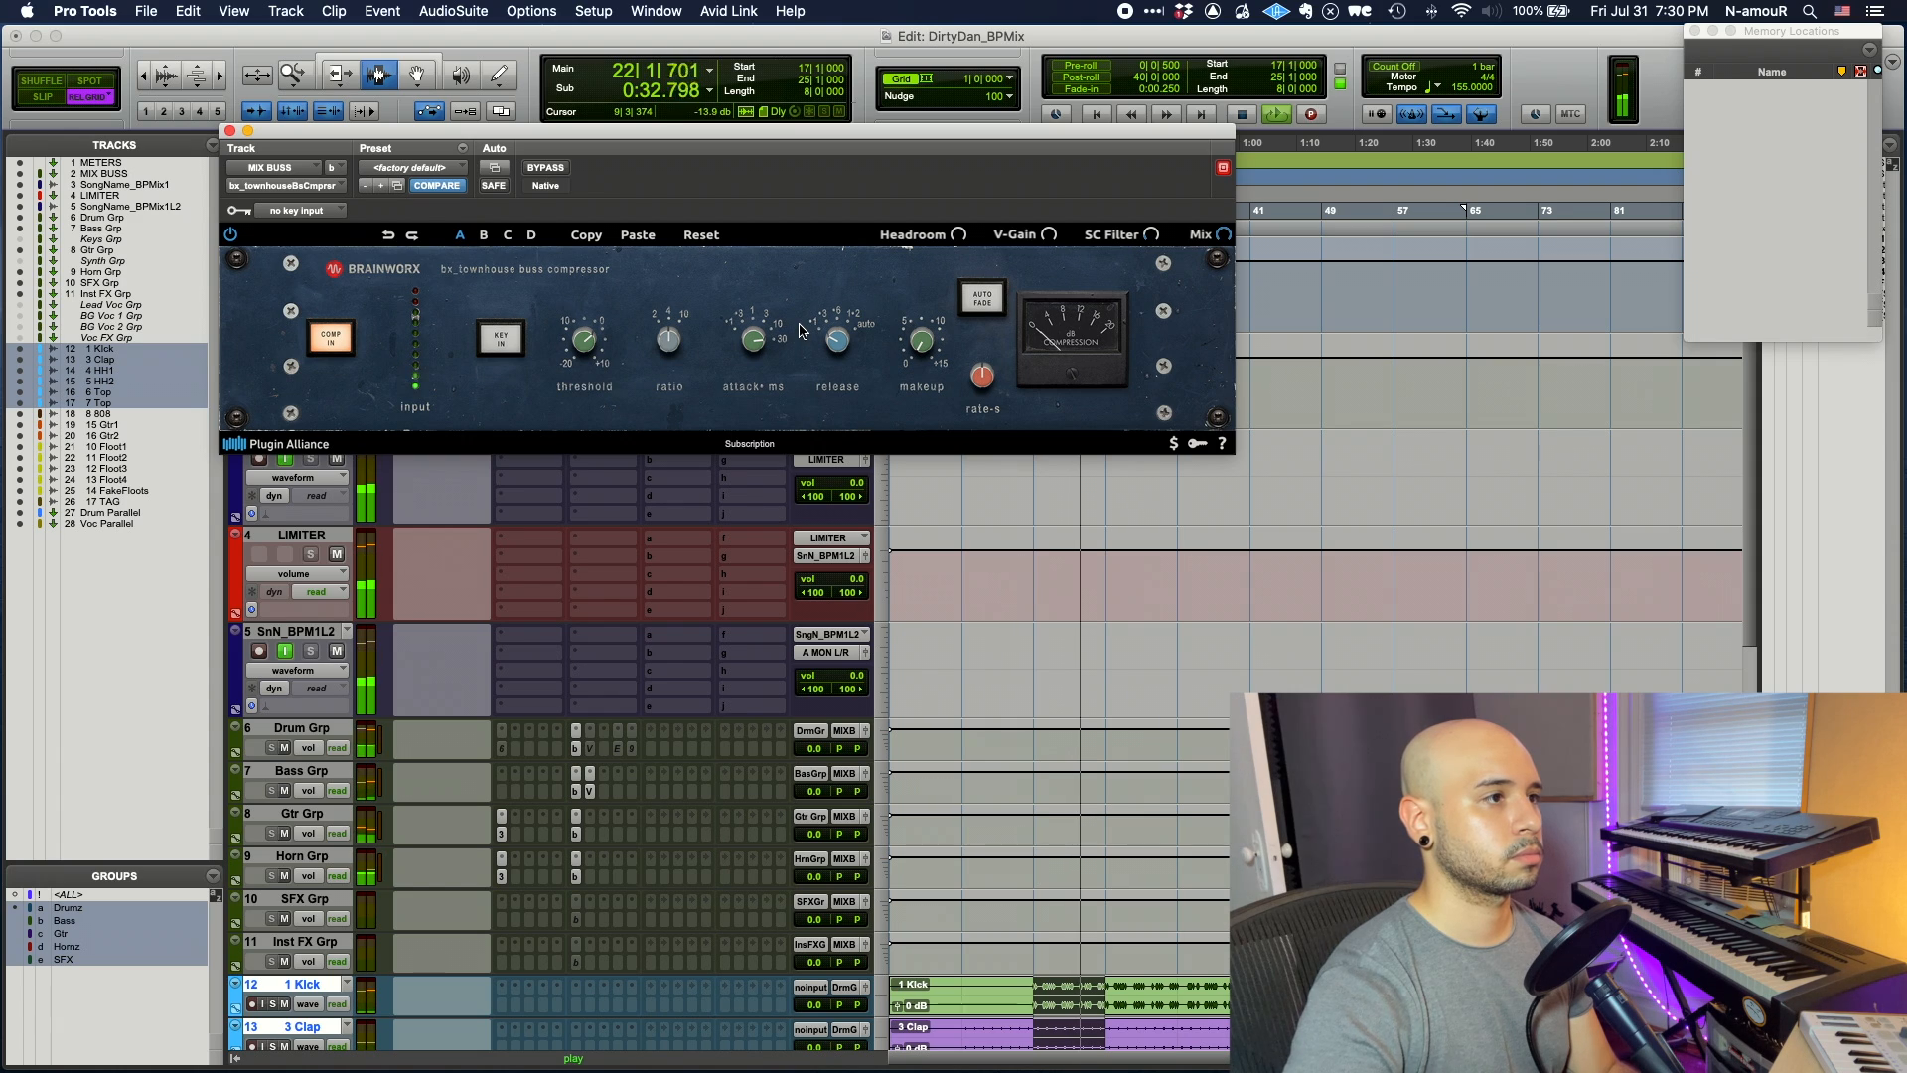
left_click(230, 131)
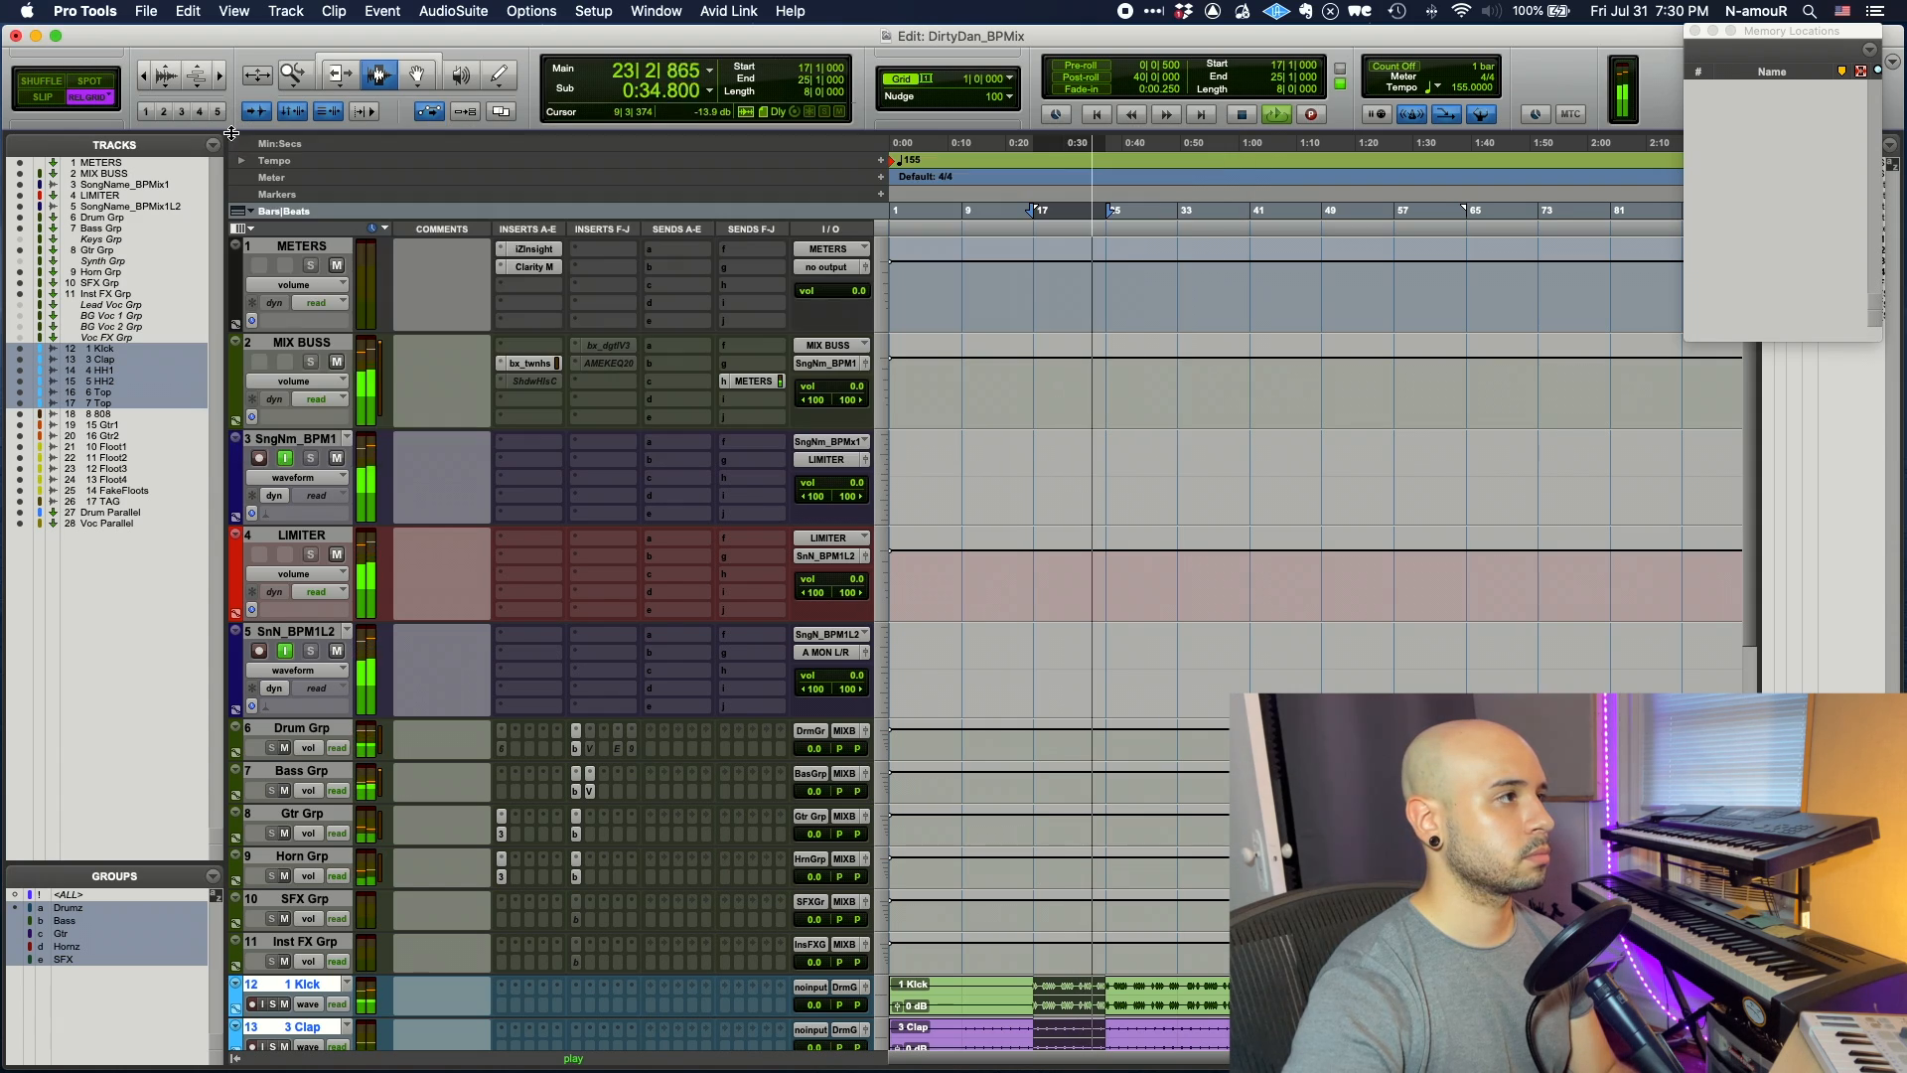
- Review the bx_digital V3 EQ on MIX BUSS, activate its insert, and stop playback
left_click(606, 346)
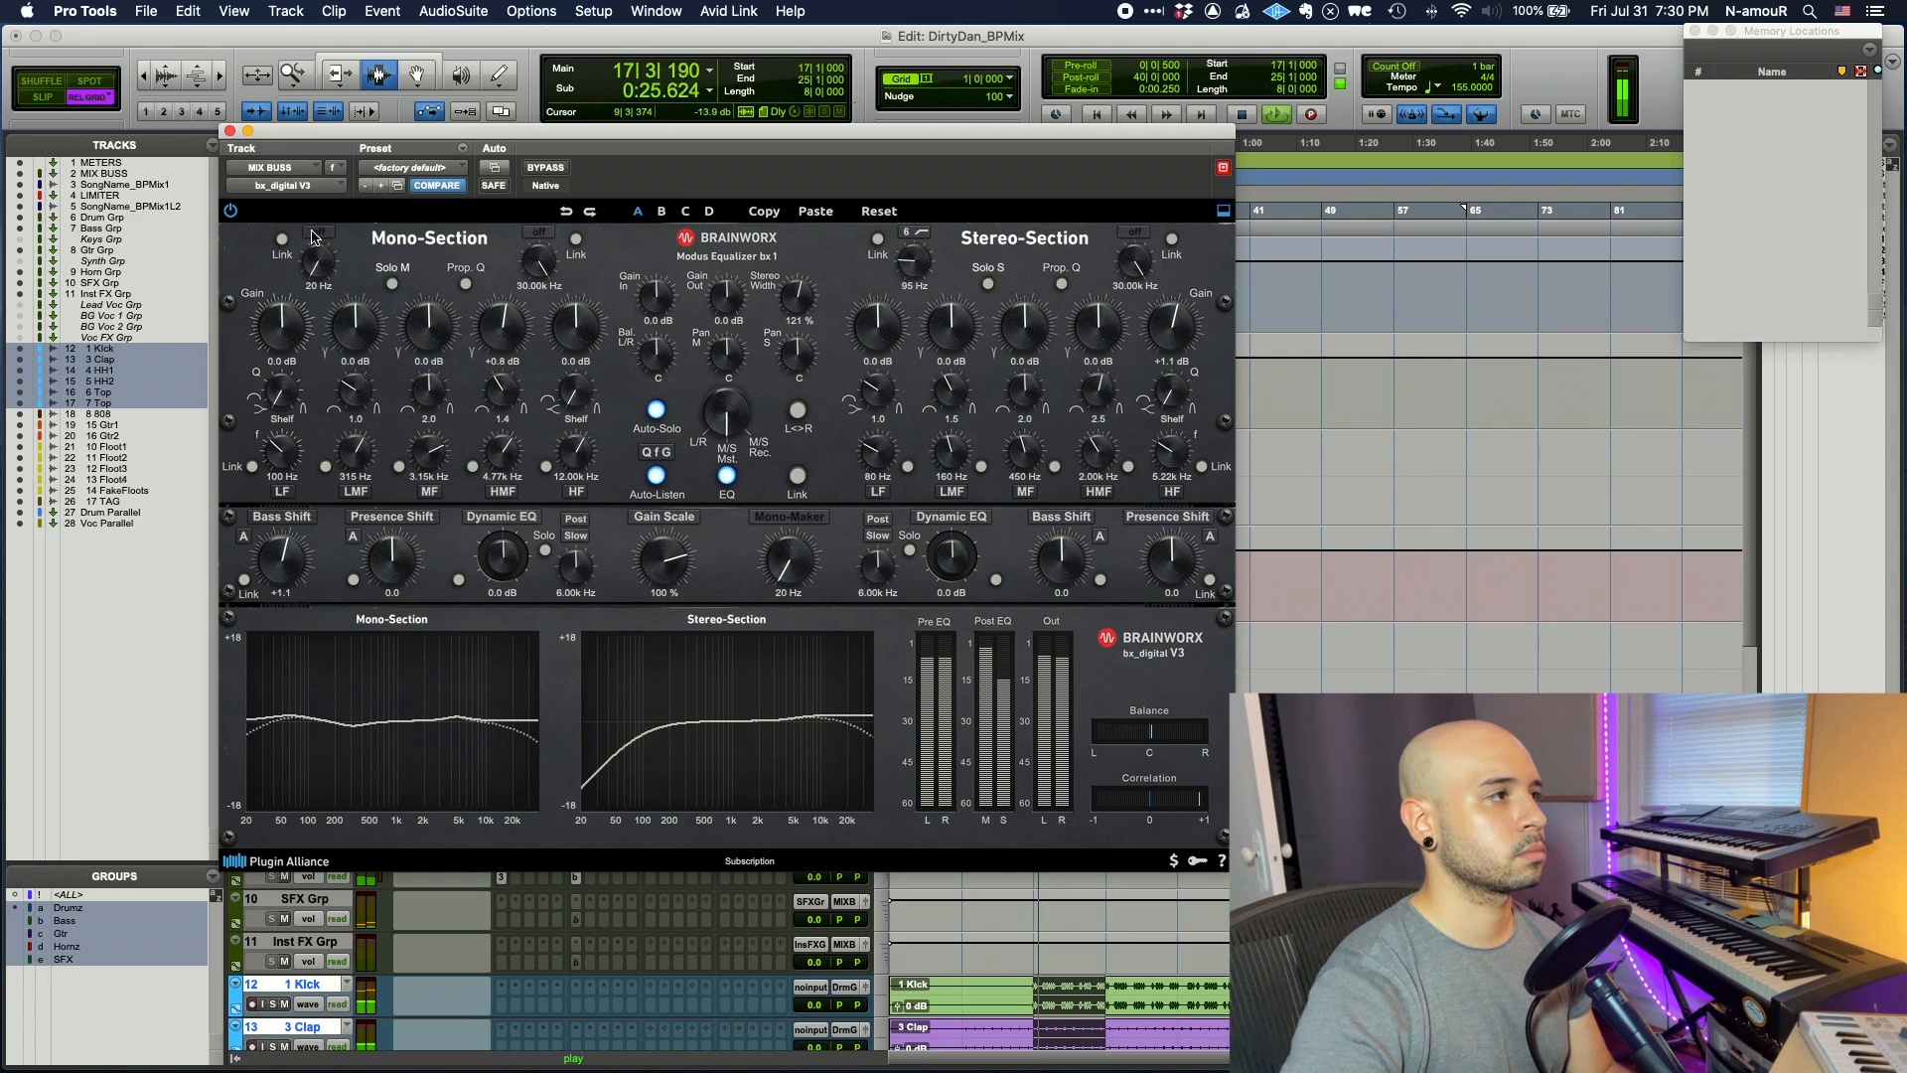
left_click(229, 131)
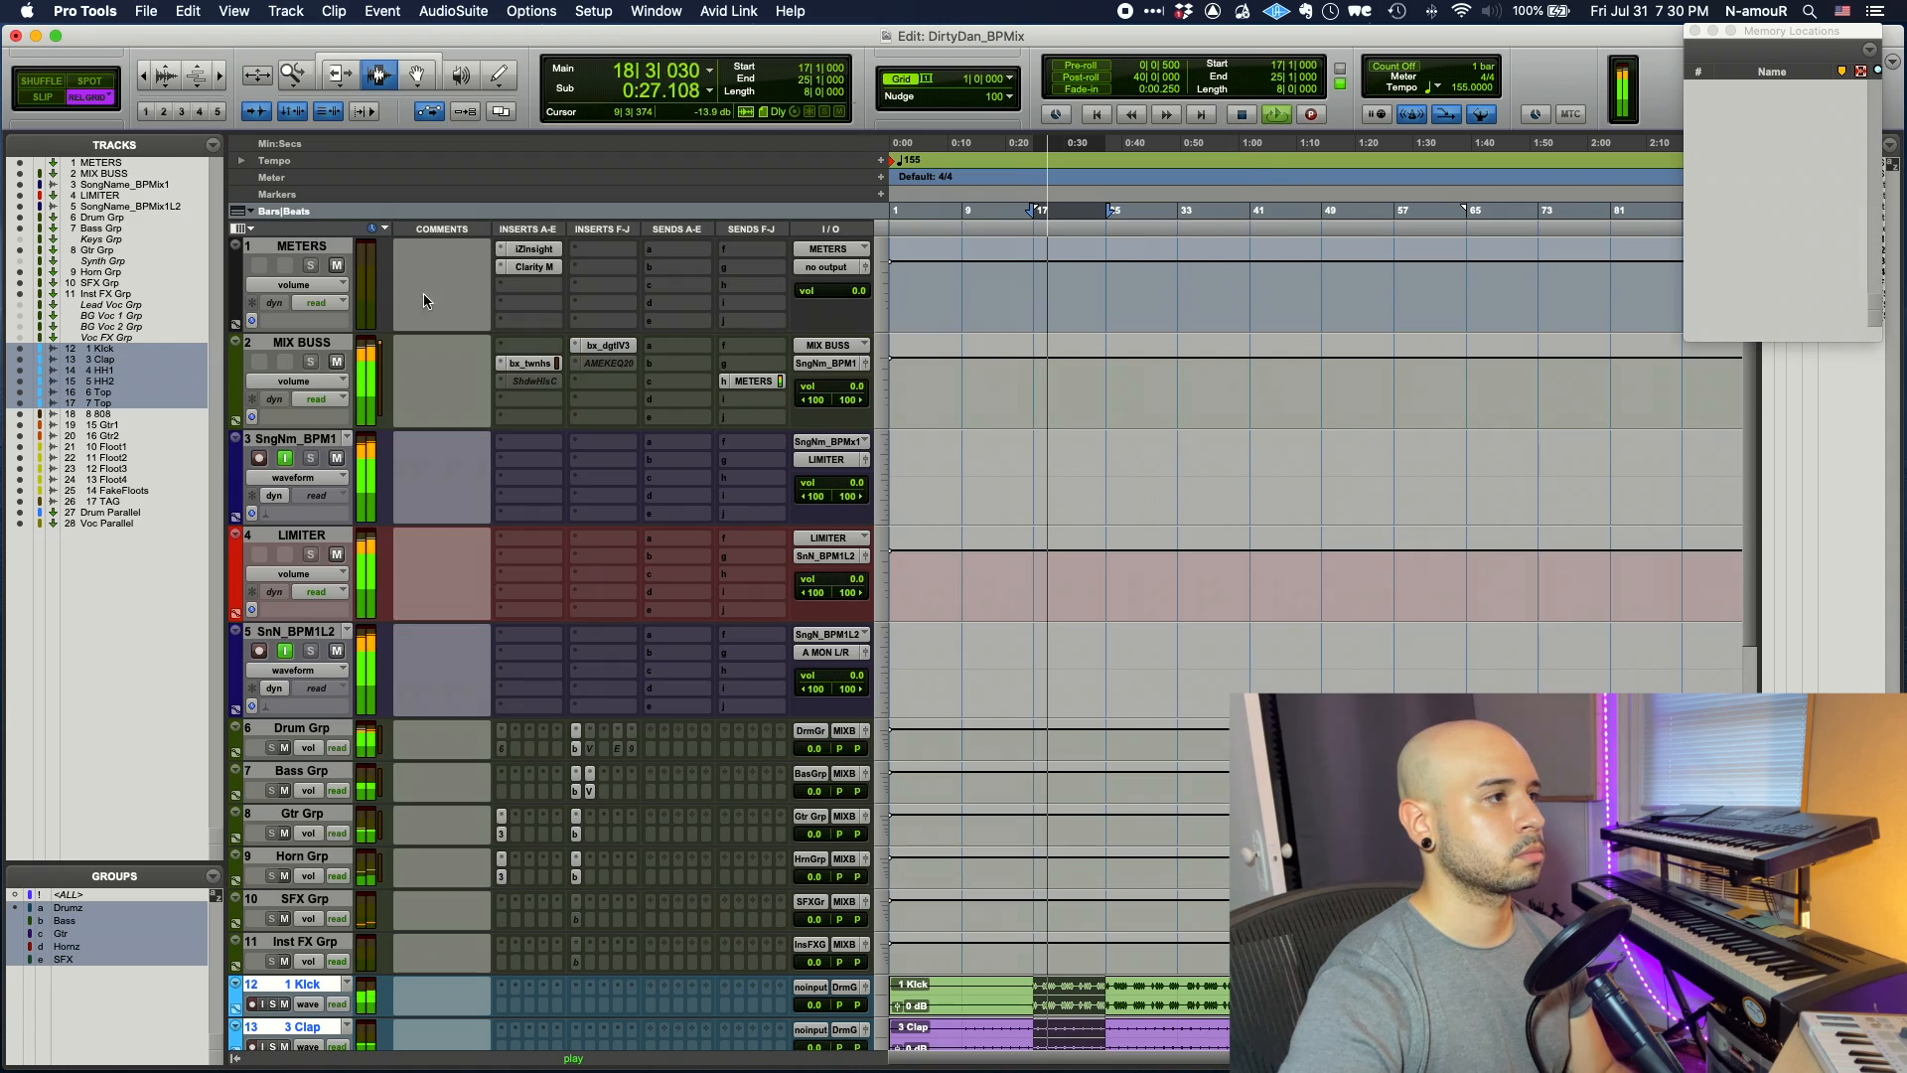
left_click(600, 351, "super")
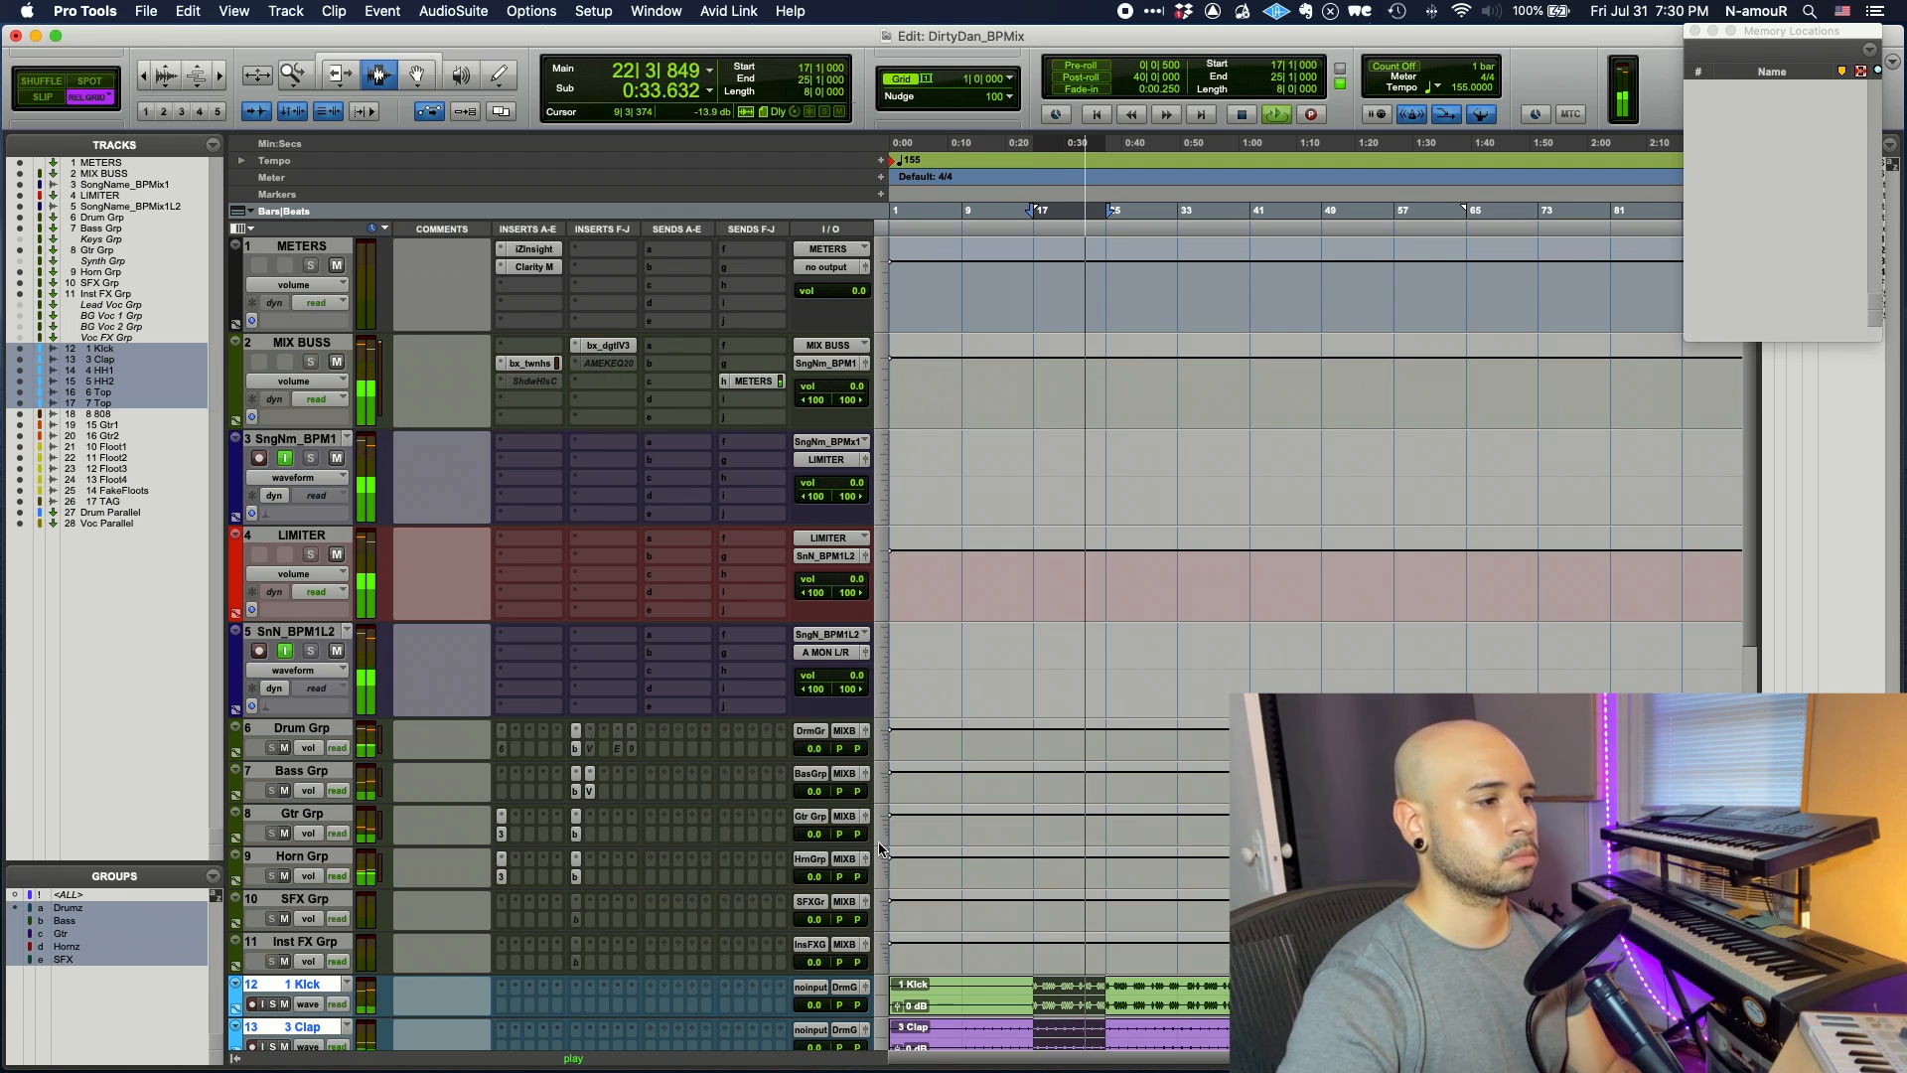
key("space")
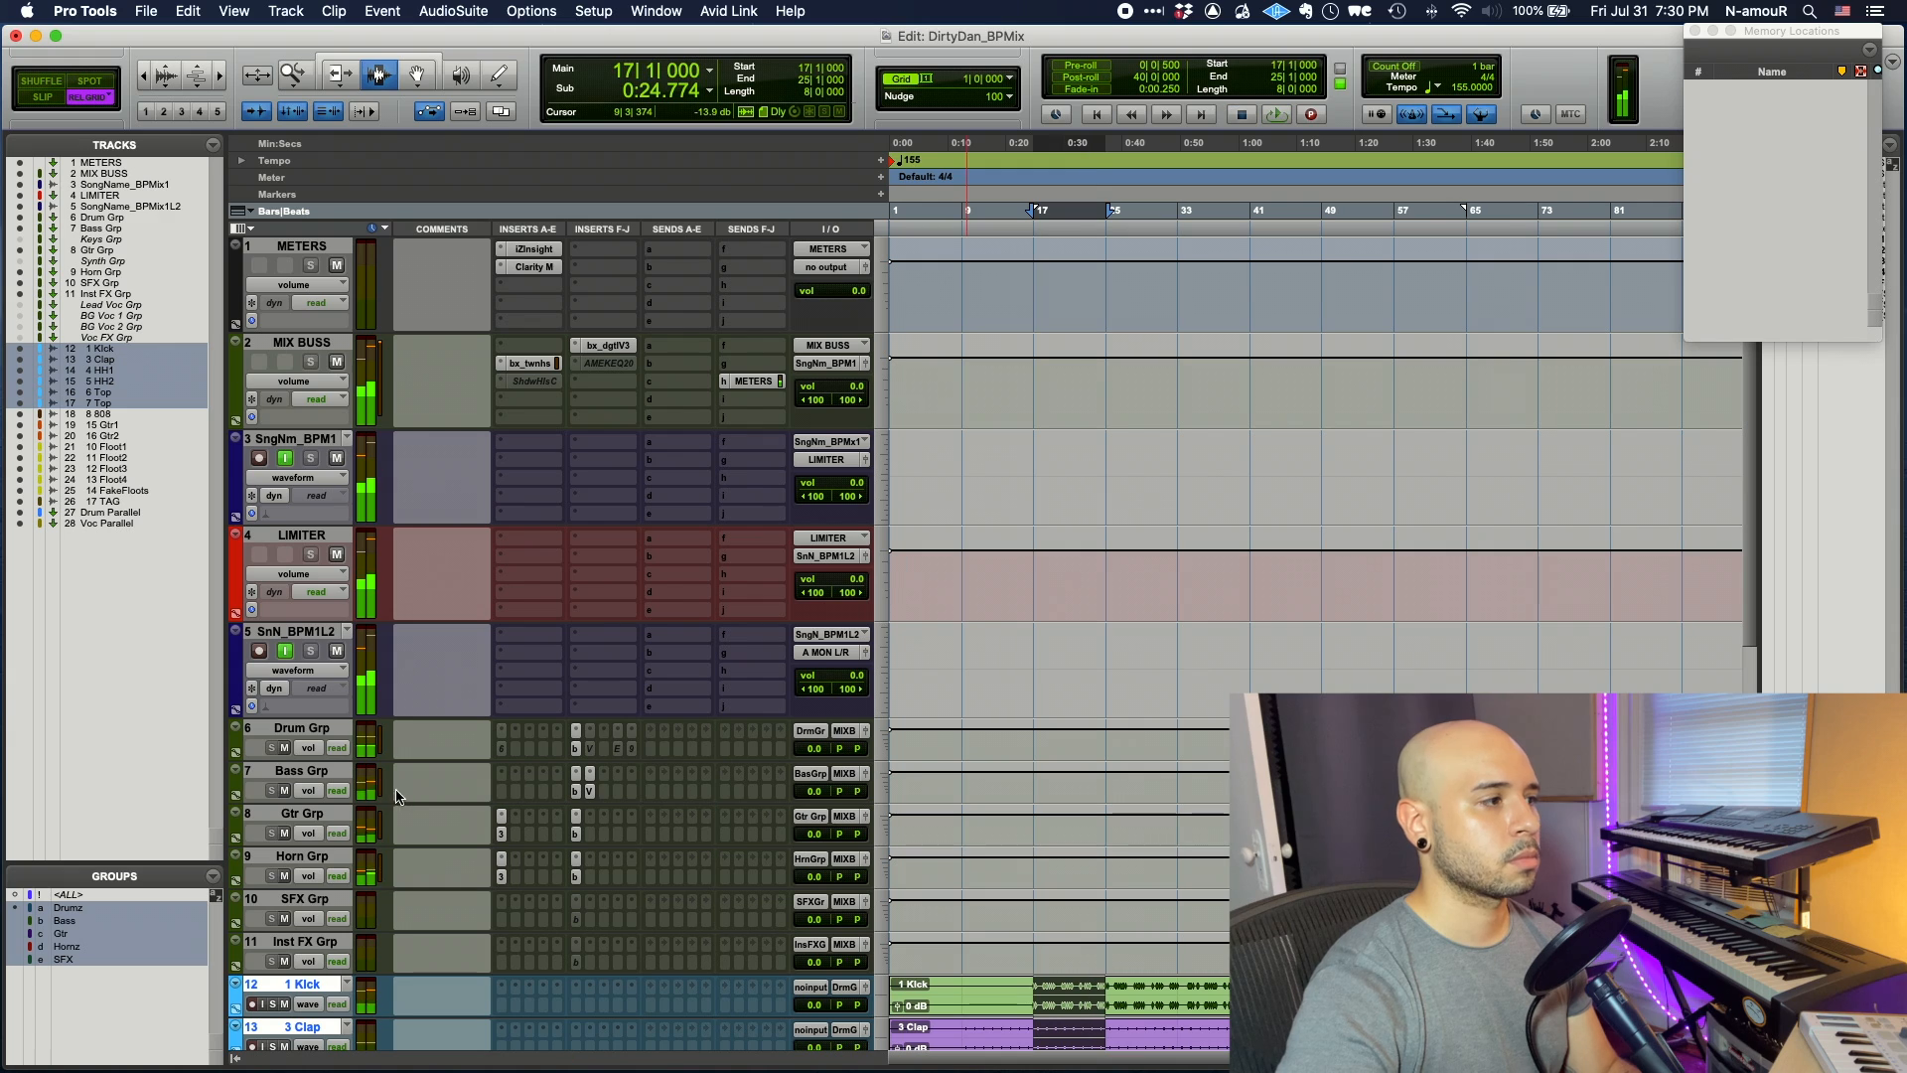
- Select MIX BUSS through Inst FX Grp, A/B their inserts during playback, then revisit the bx_digital V3 EQ
left_click(334, 945)
left_click(334, 347, "shift")
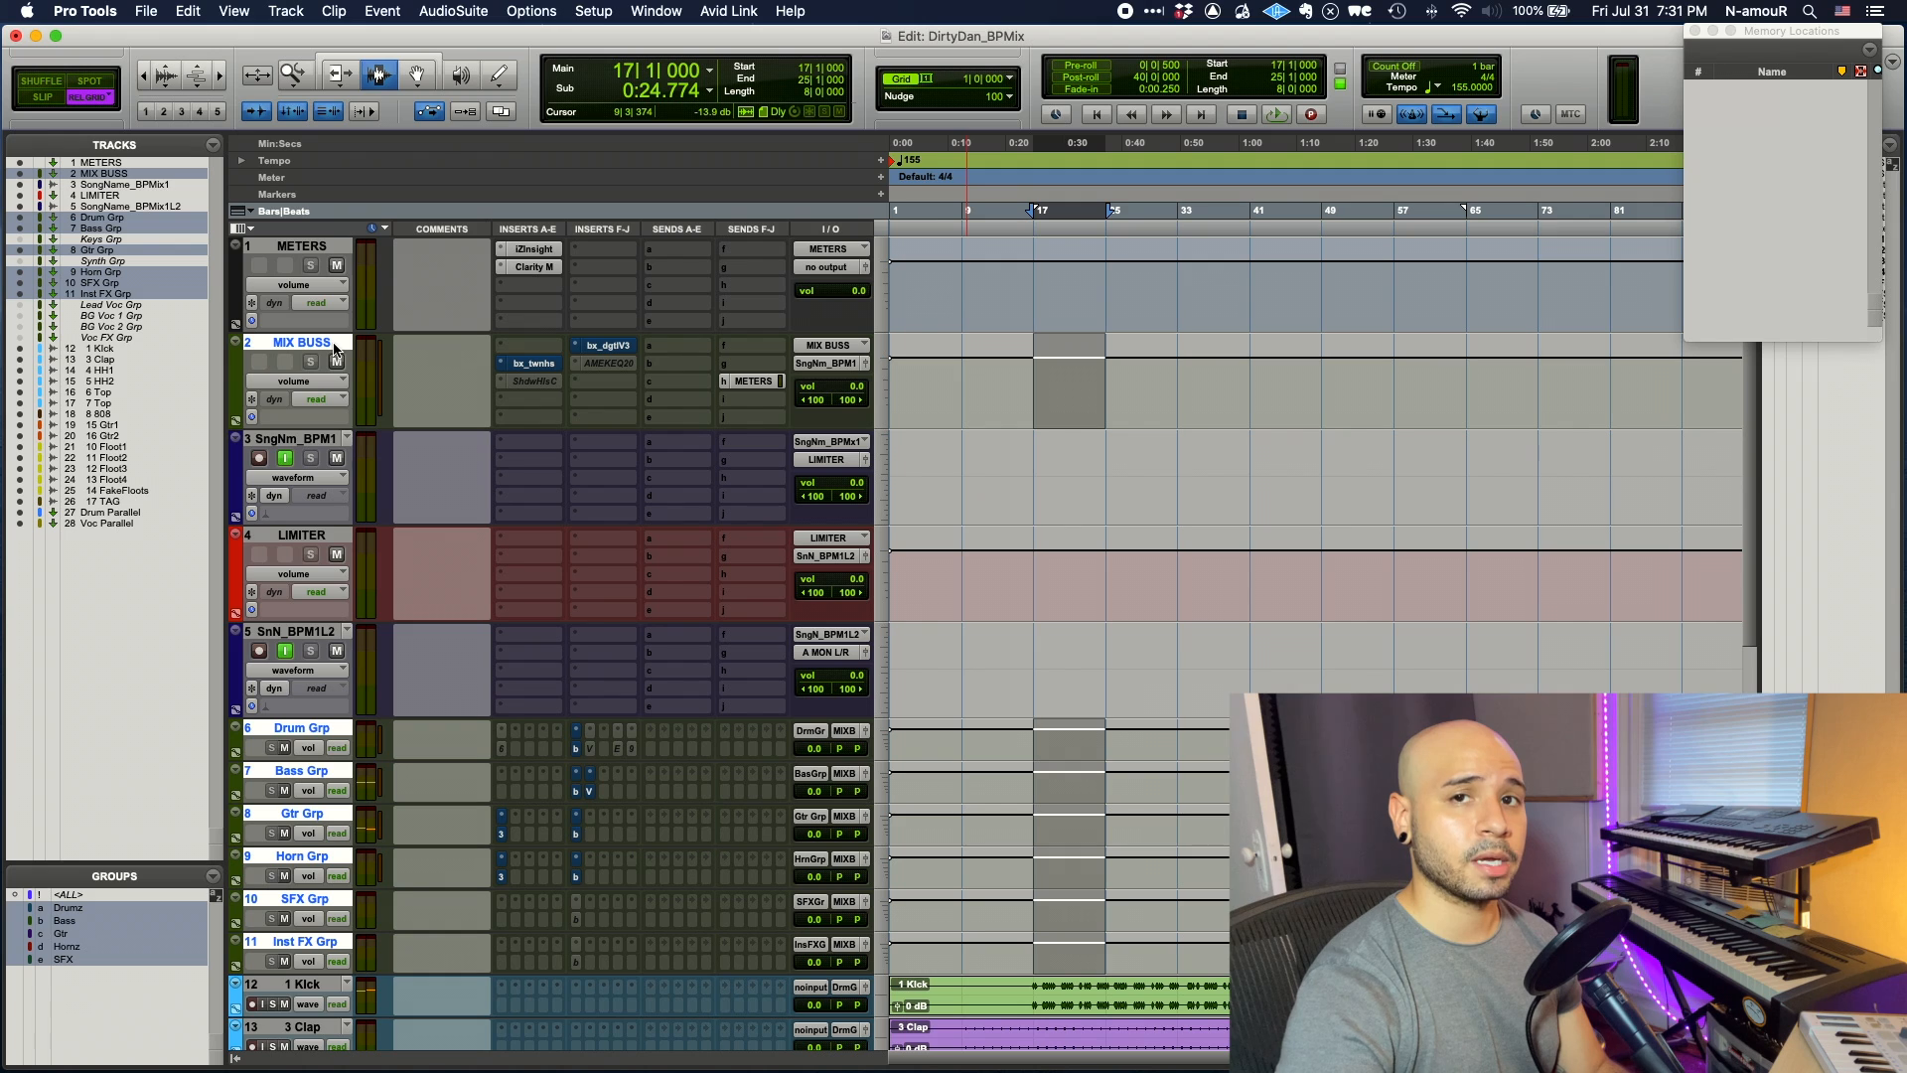
key("space")
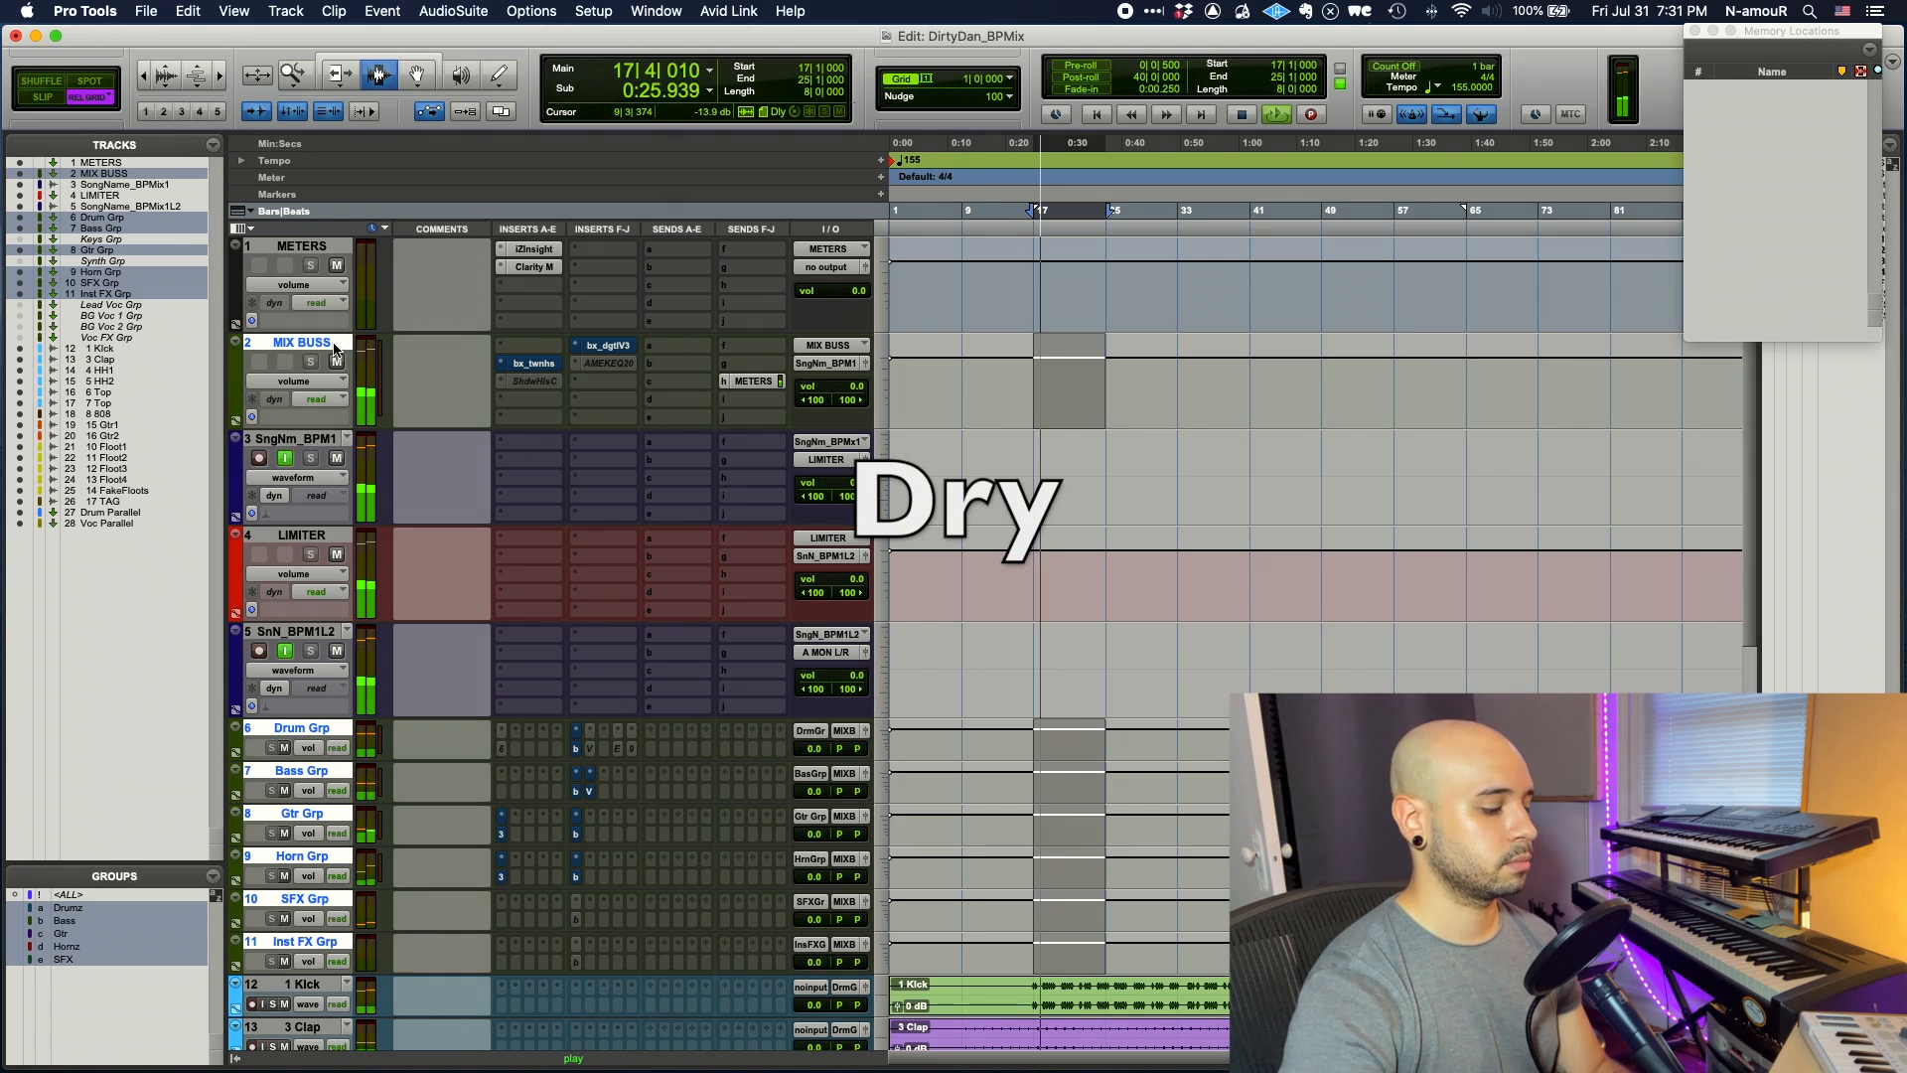
key("shift+a")
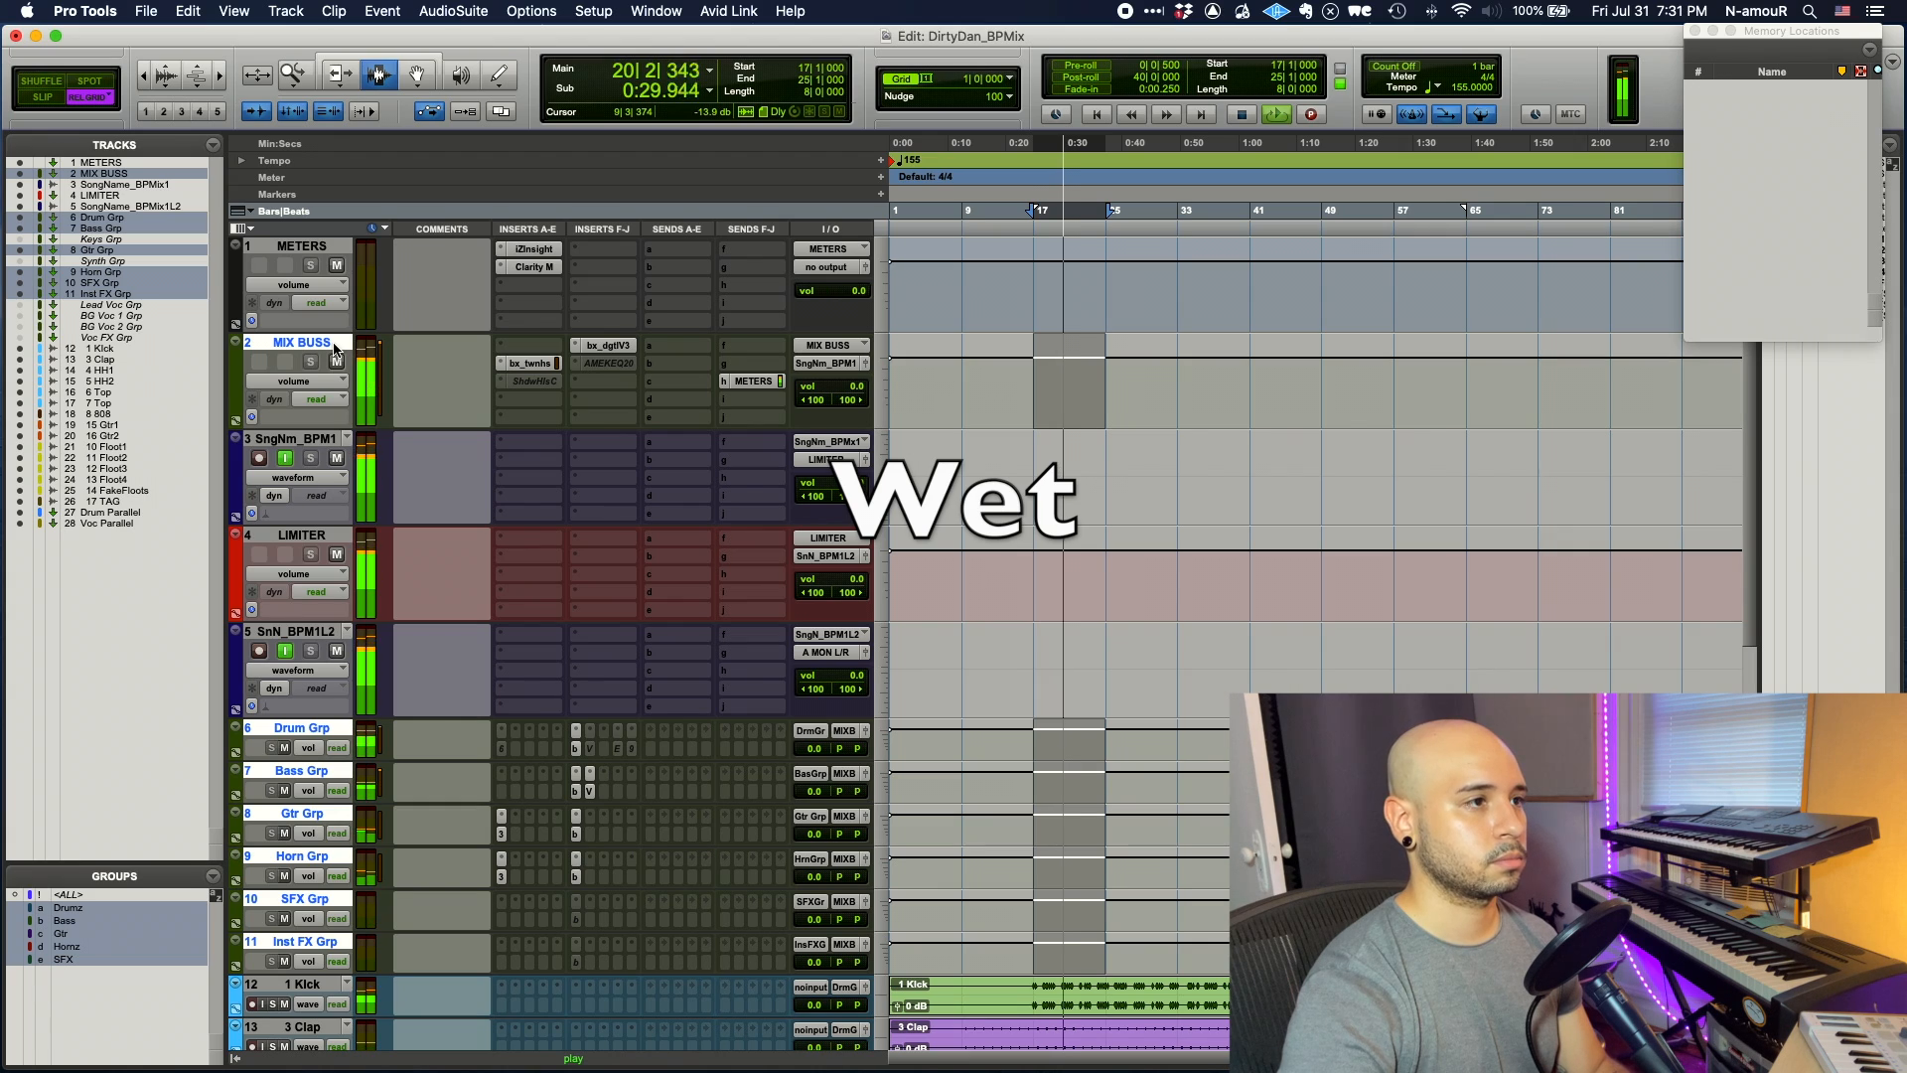
key("shift+a")
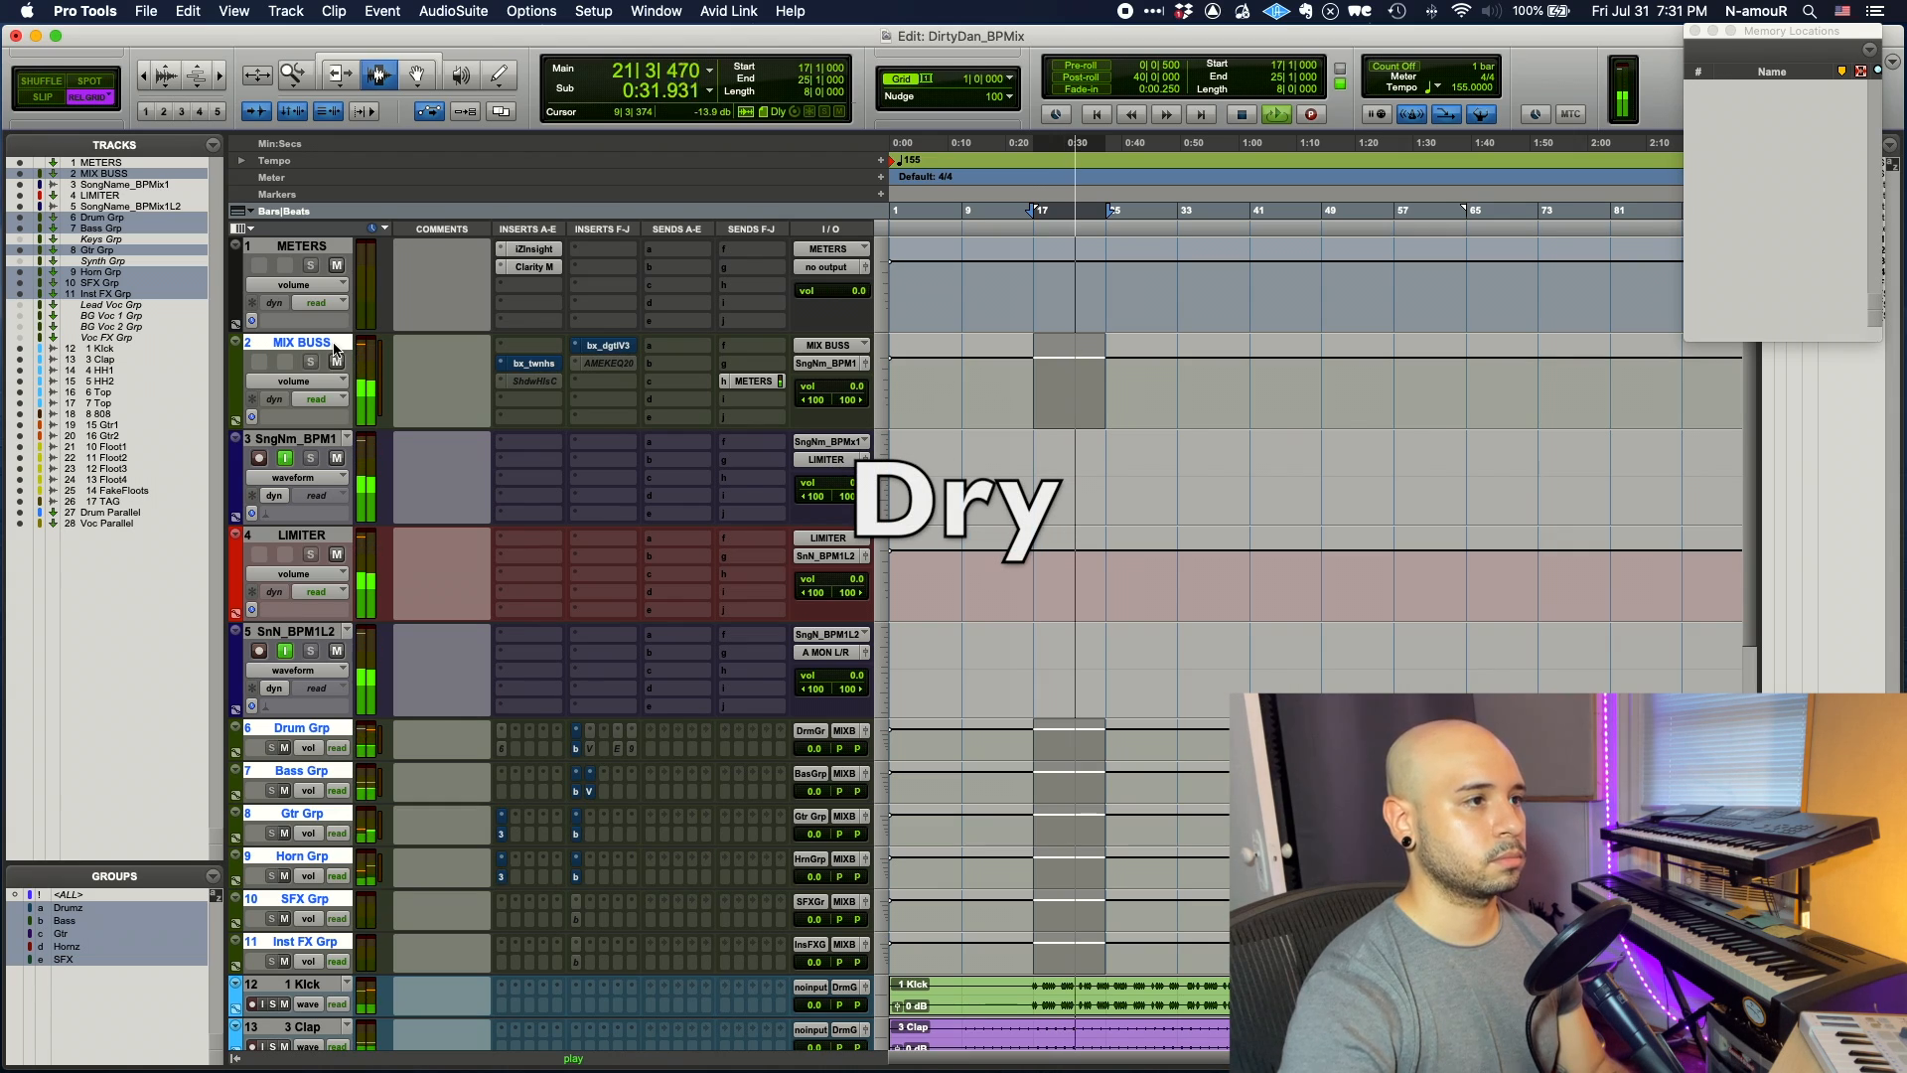
key("shift+a")
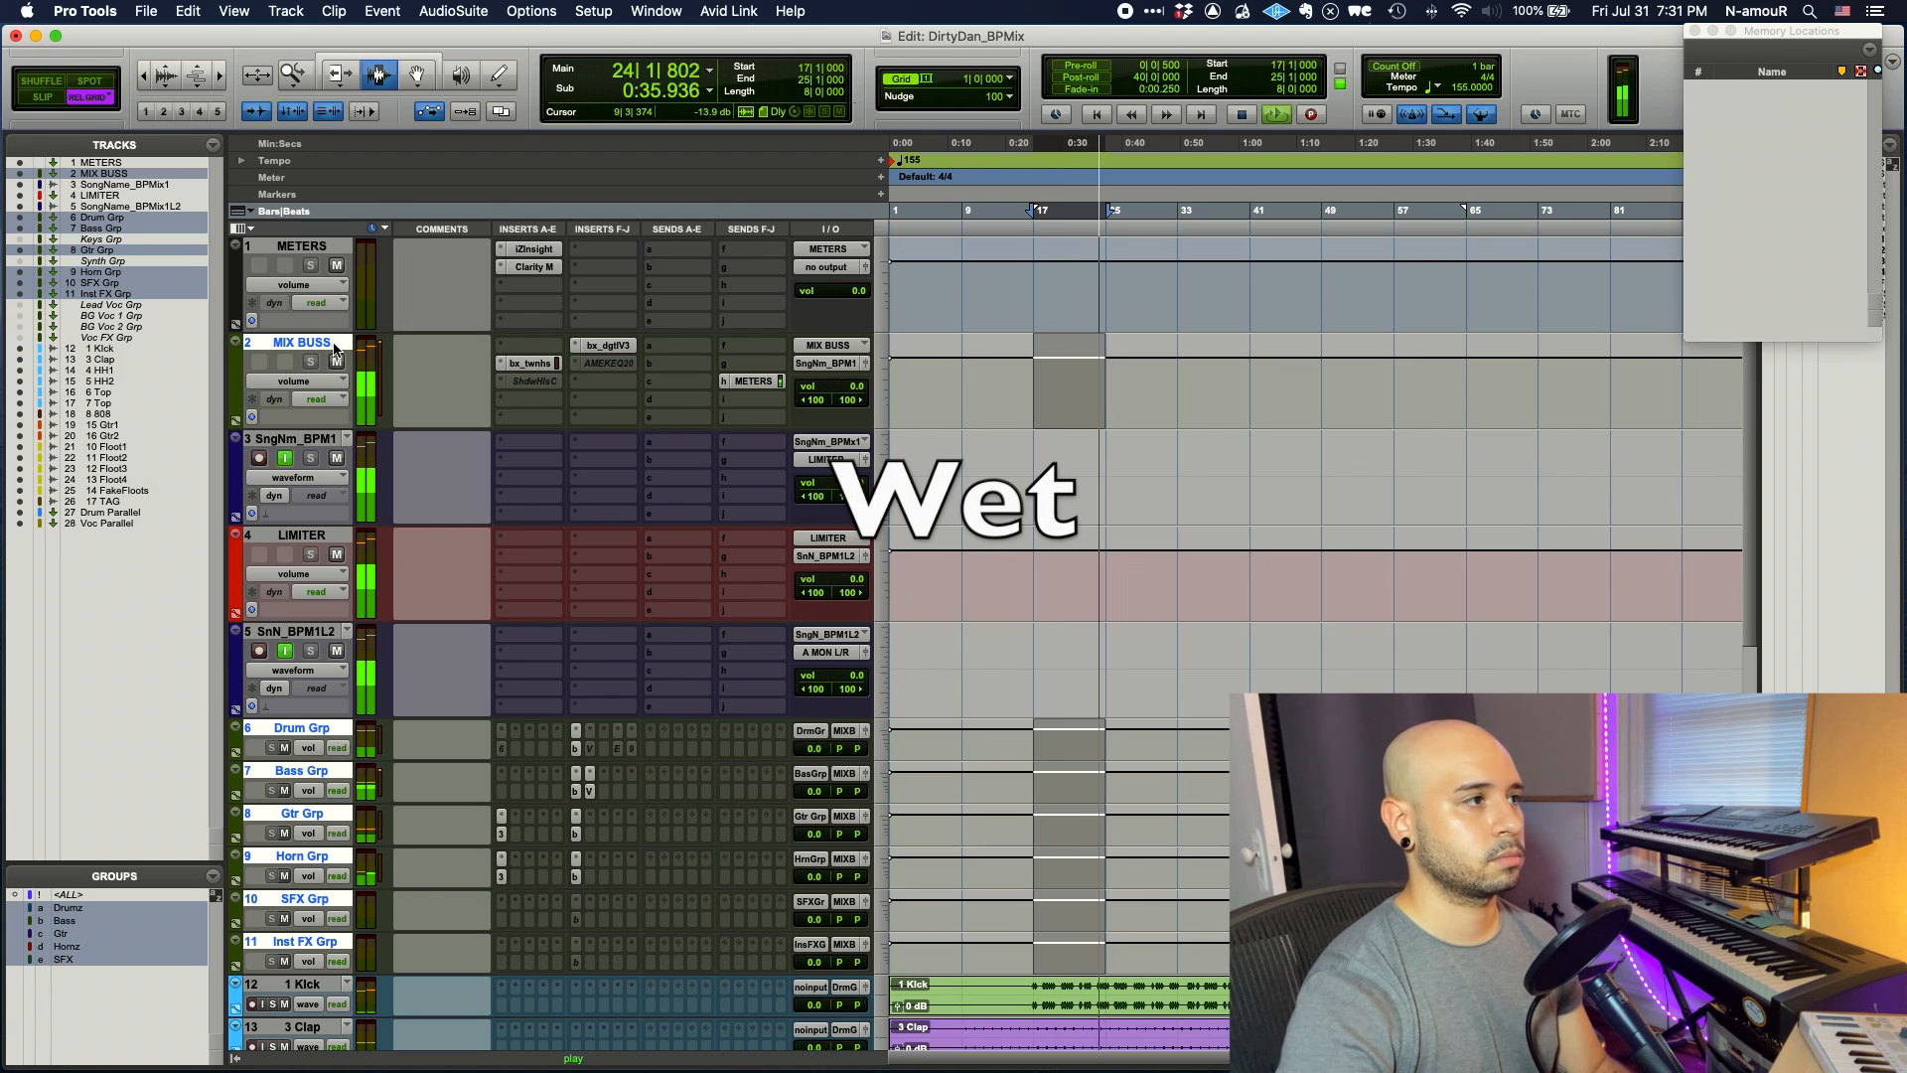
key("space")
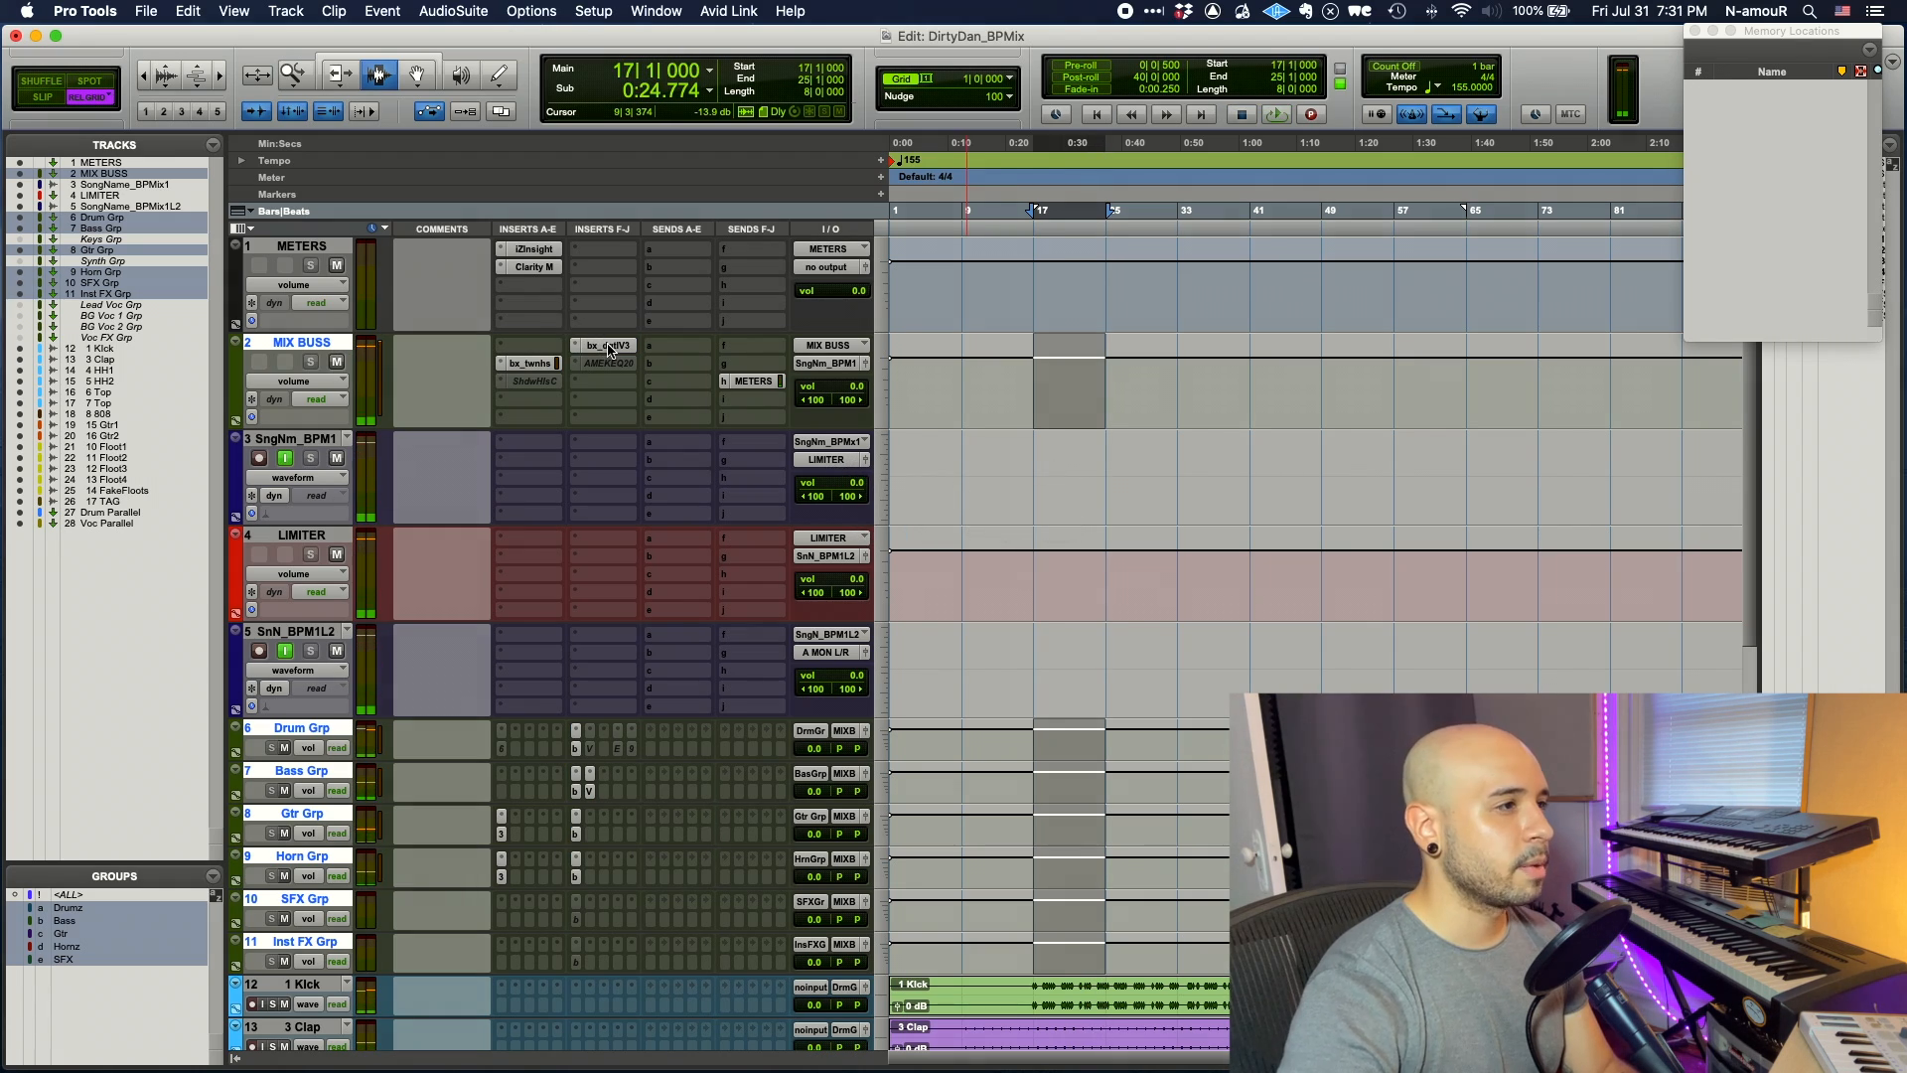
left_click(610, 347)
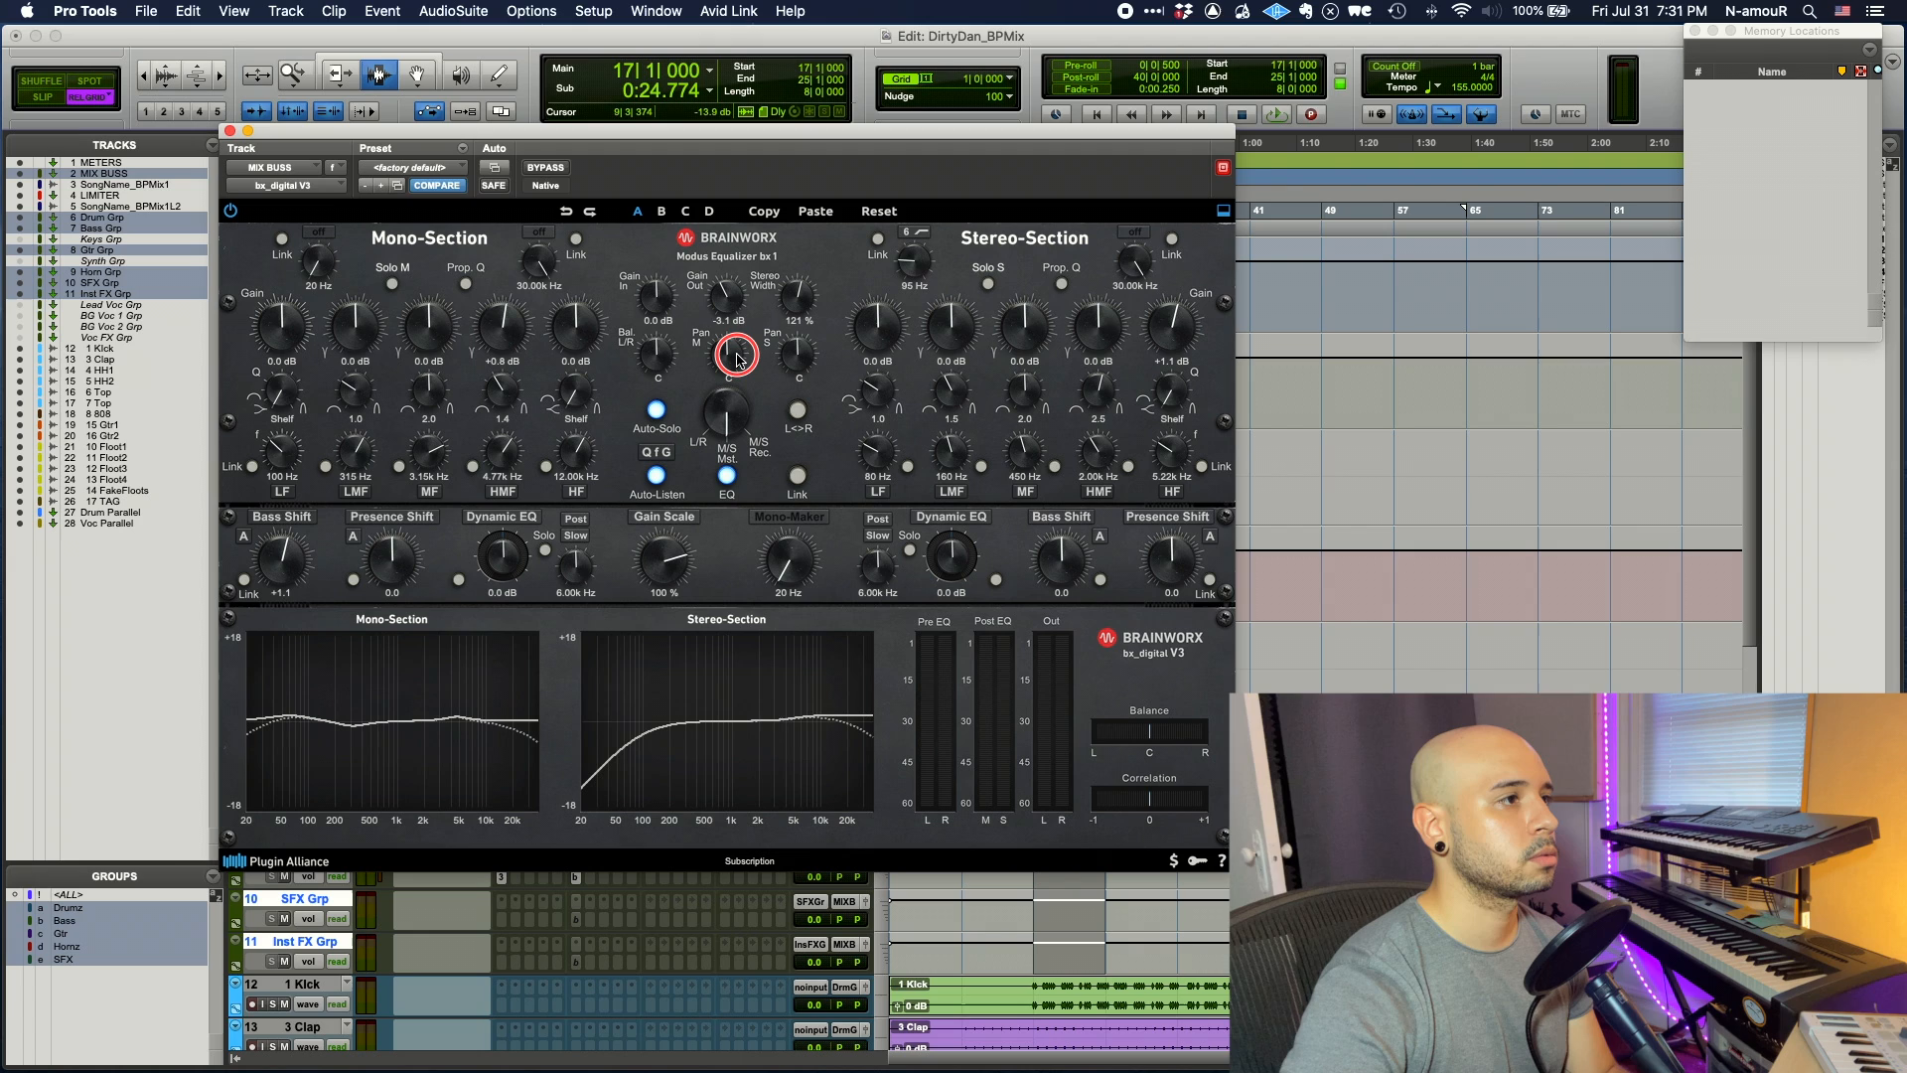
left_click(230, 132)
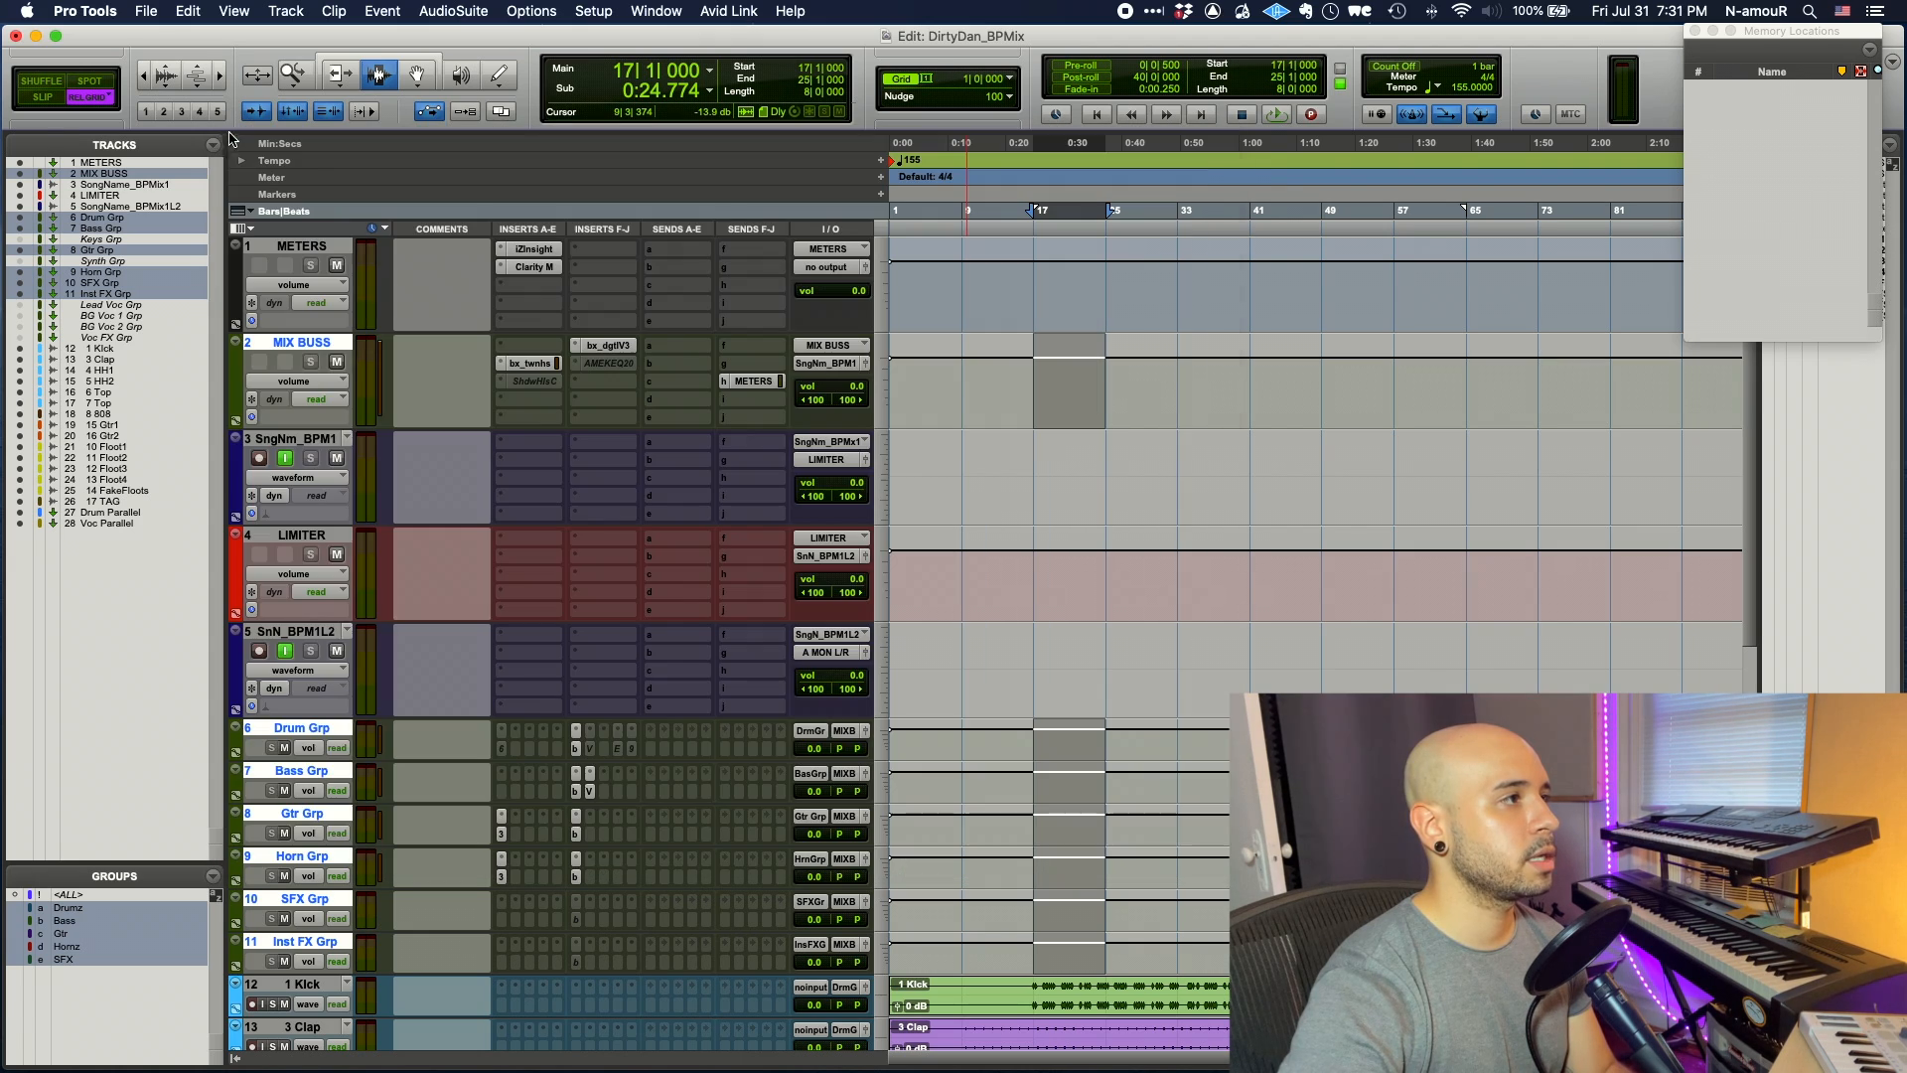
- Insert FabFilter Pro-L 2 on the LIMITER track and start playback
left_click(587, 559)
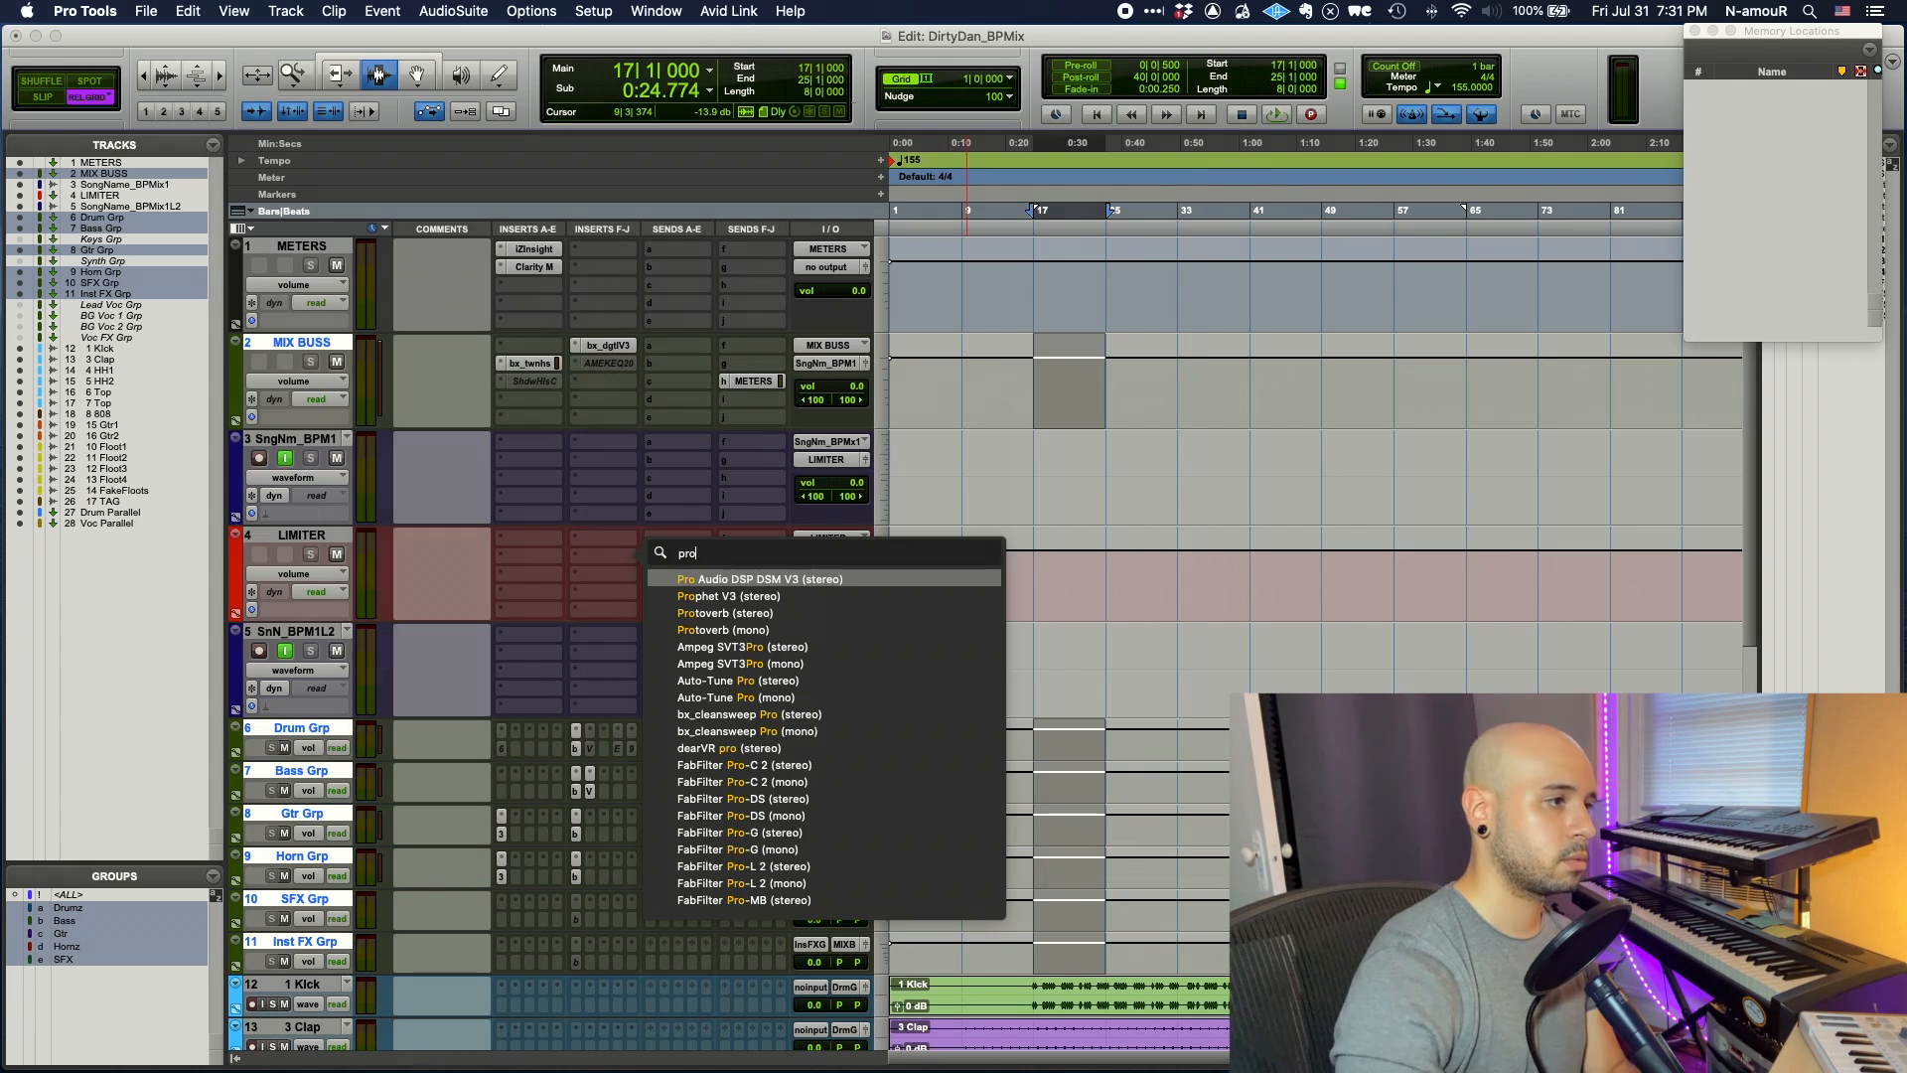
left_click(807, 865)
key("space")
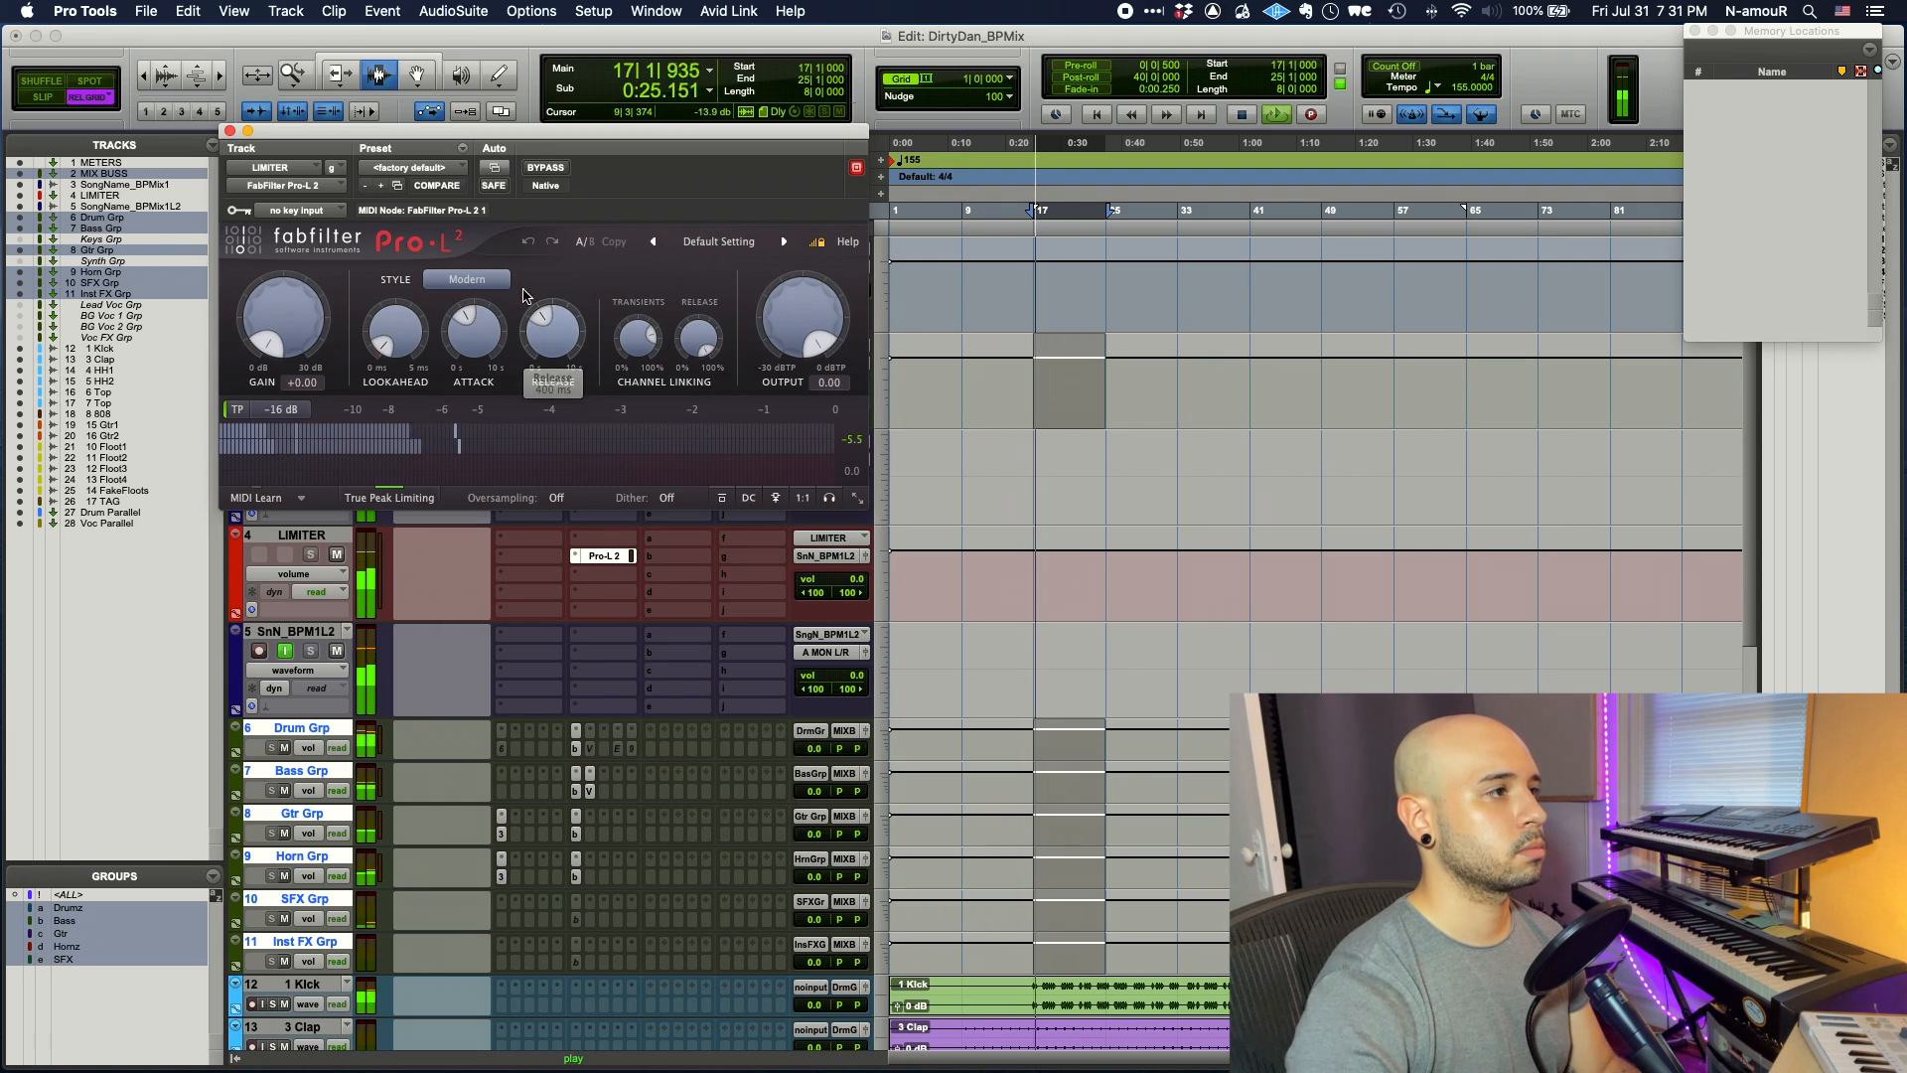
- Set Pro-L 2 to Punchy style, -1.00 dBTP output, and gain around +7 dB
left_click(467, 279)
left_click(472, 305)
double_click(763, 345)
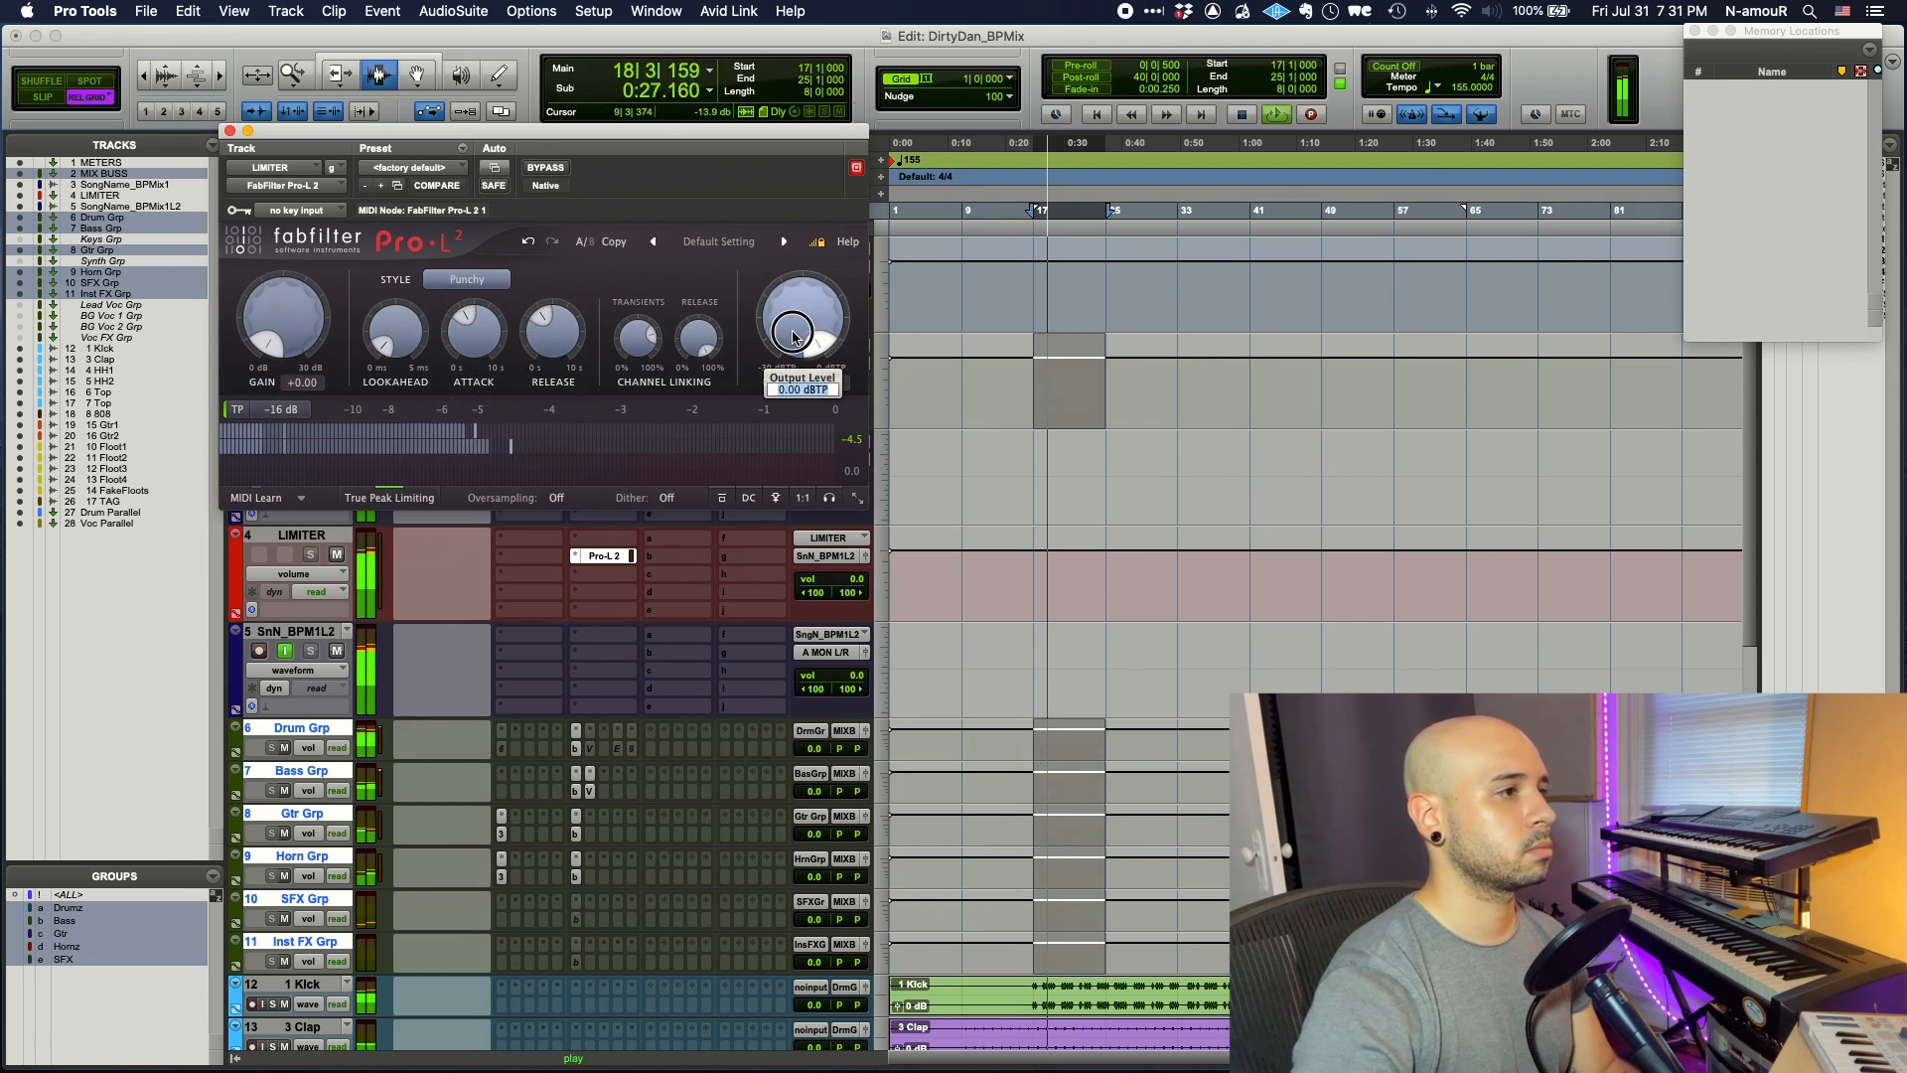
type("-1")
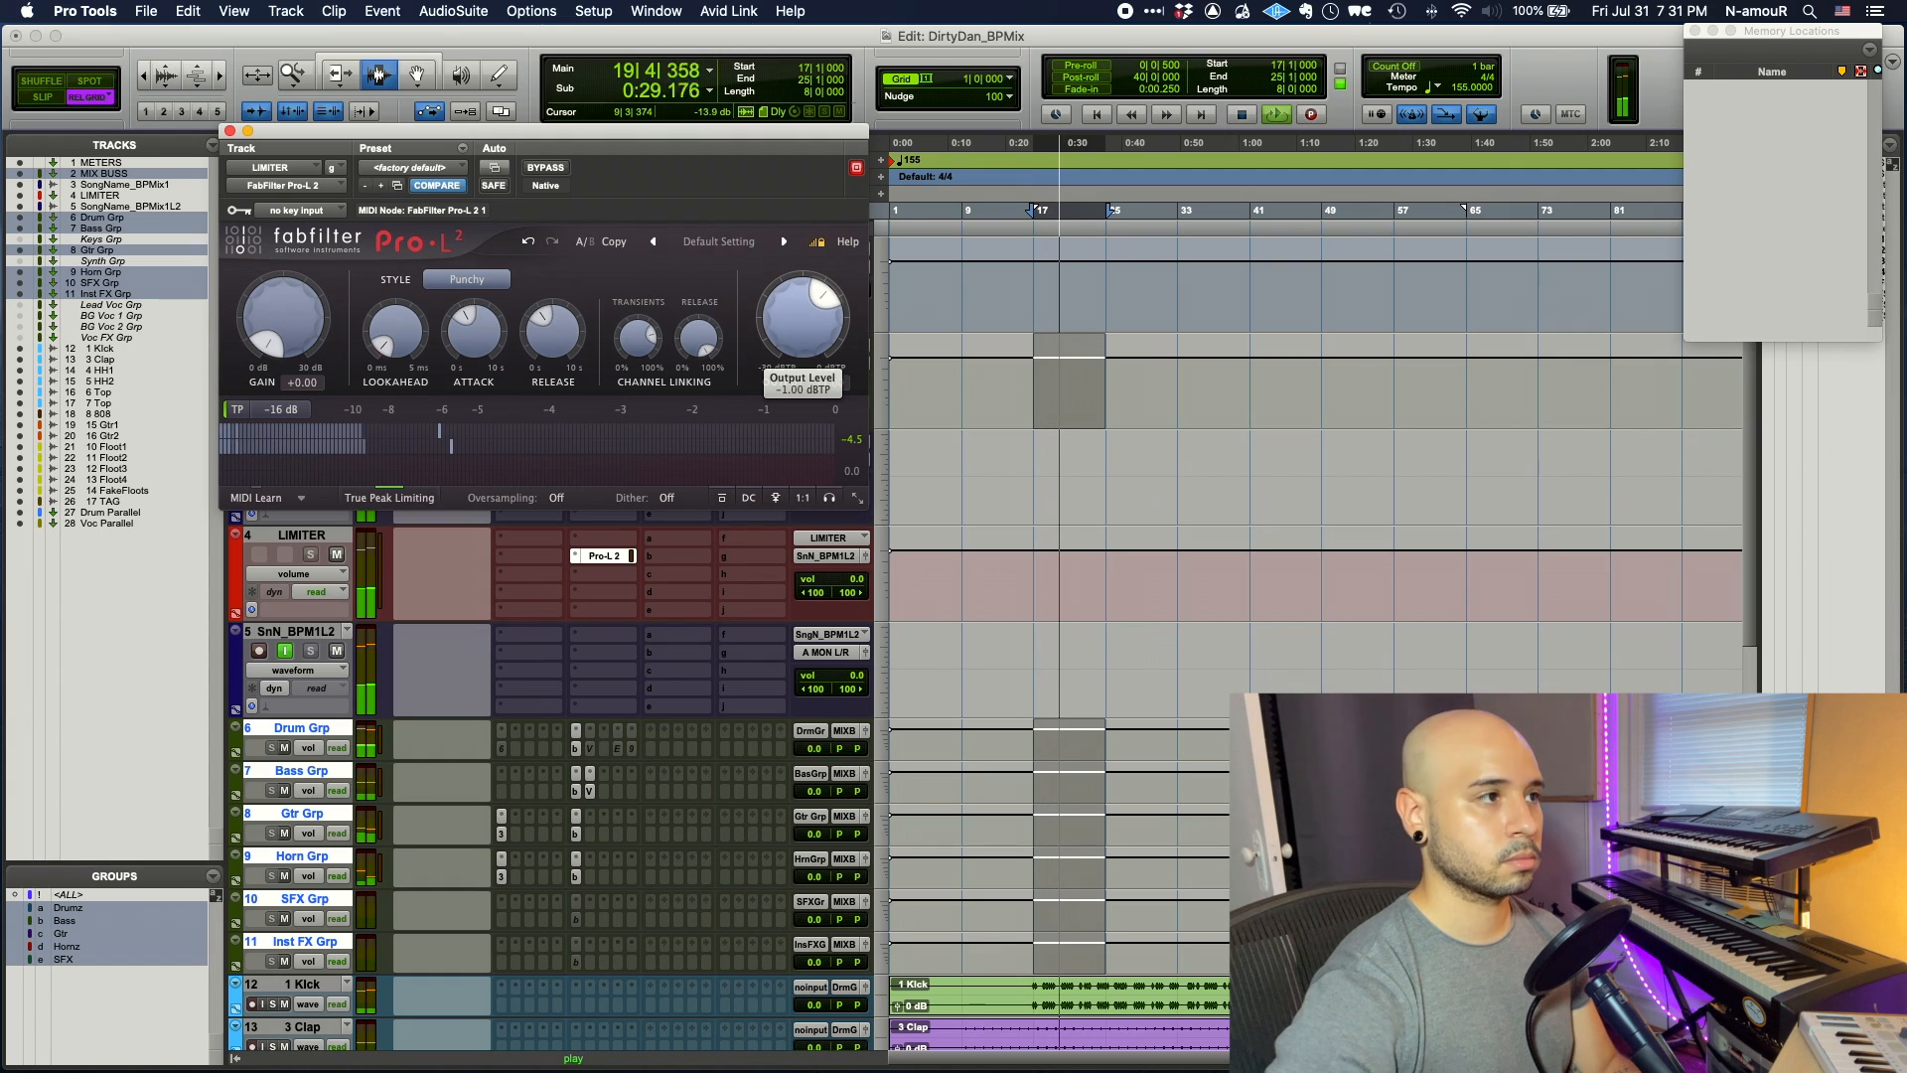
key("Return")
left_click_drag(328, 316, 334, 225)
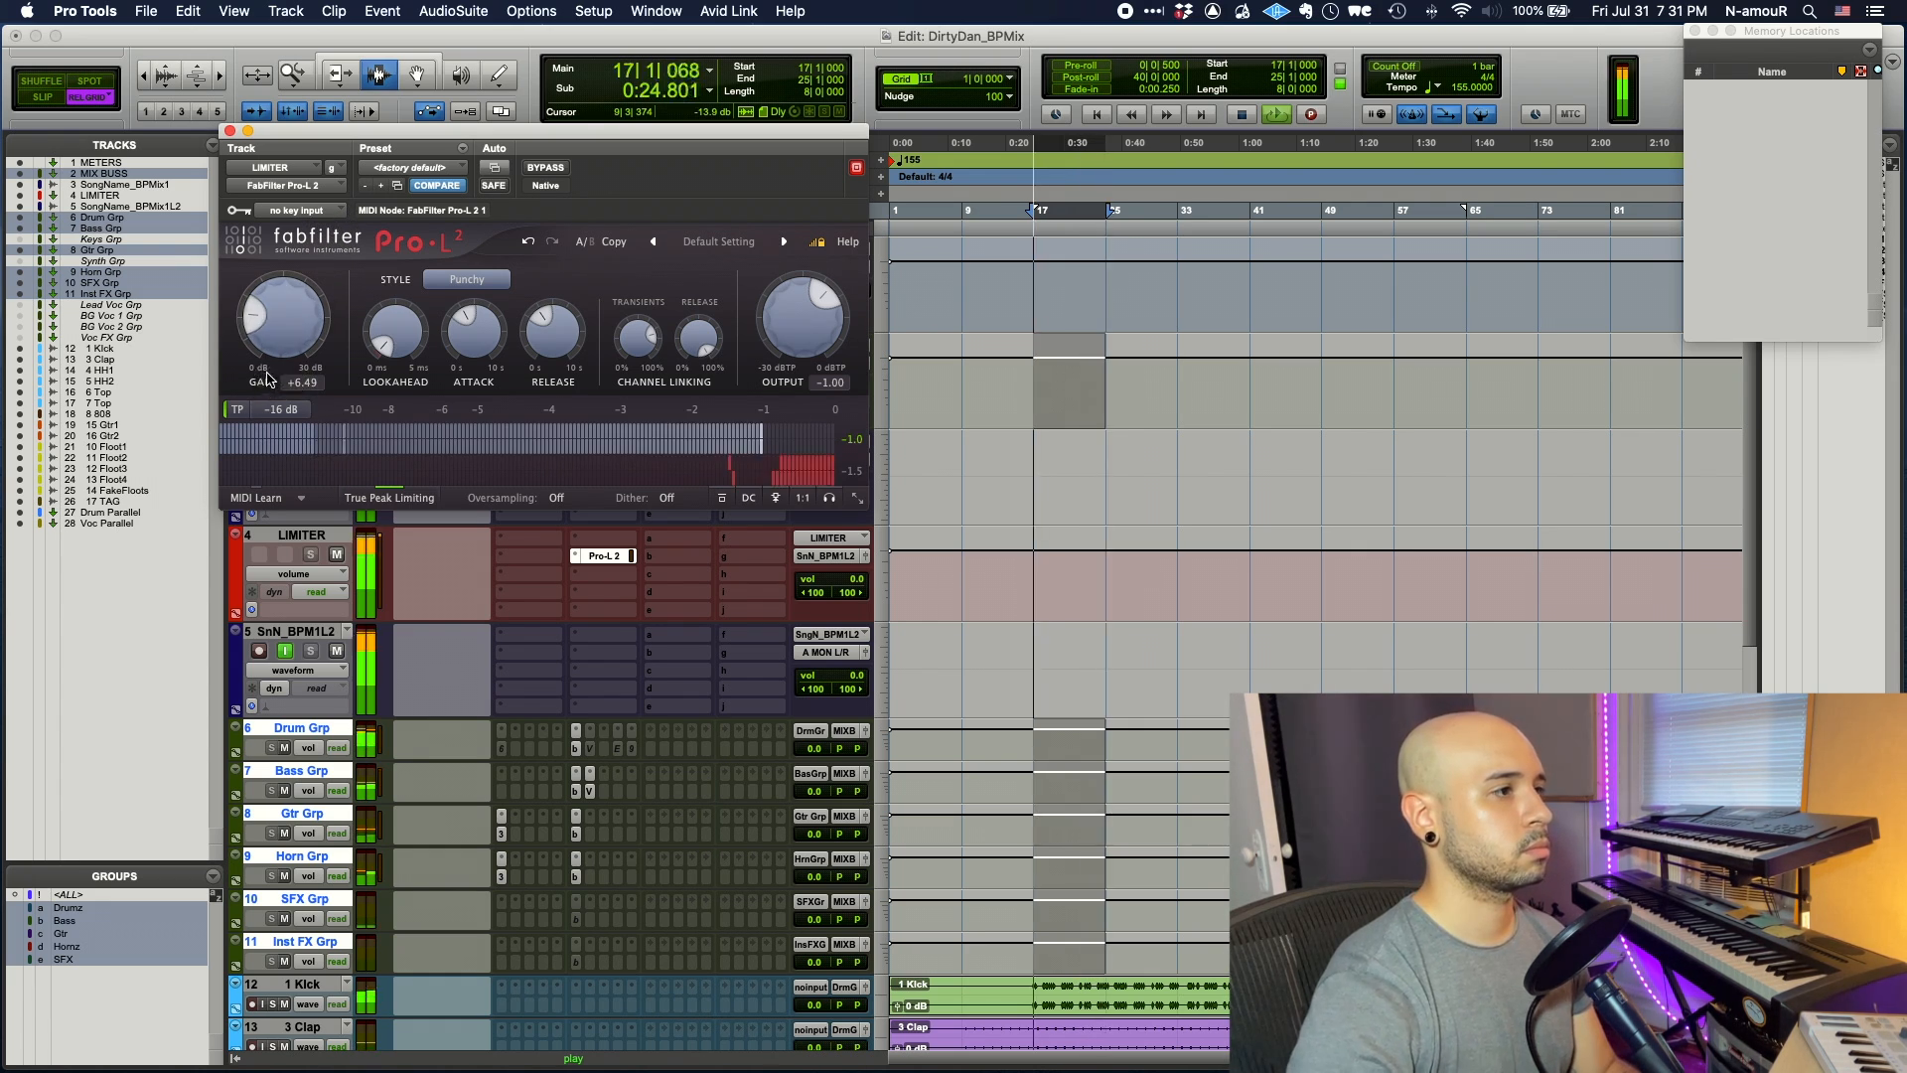
left_click_drag(279, 315, 281, 308)
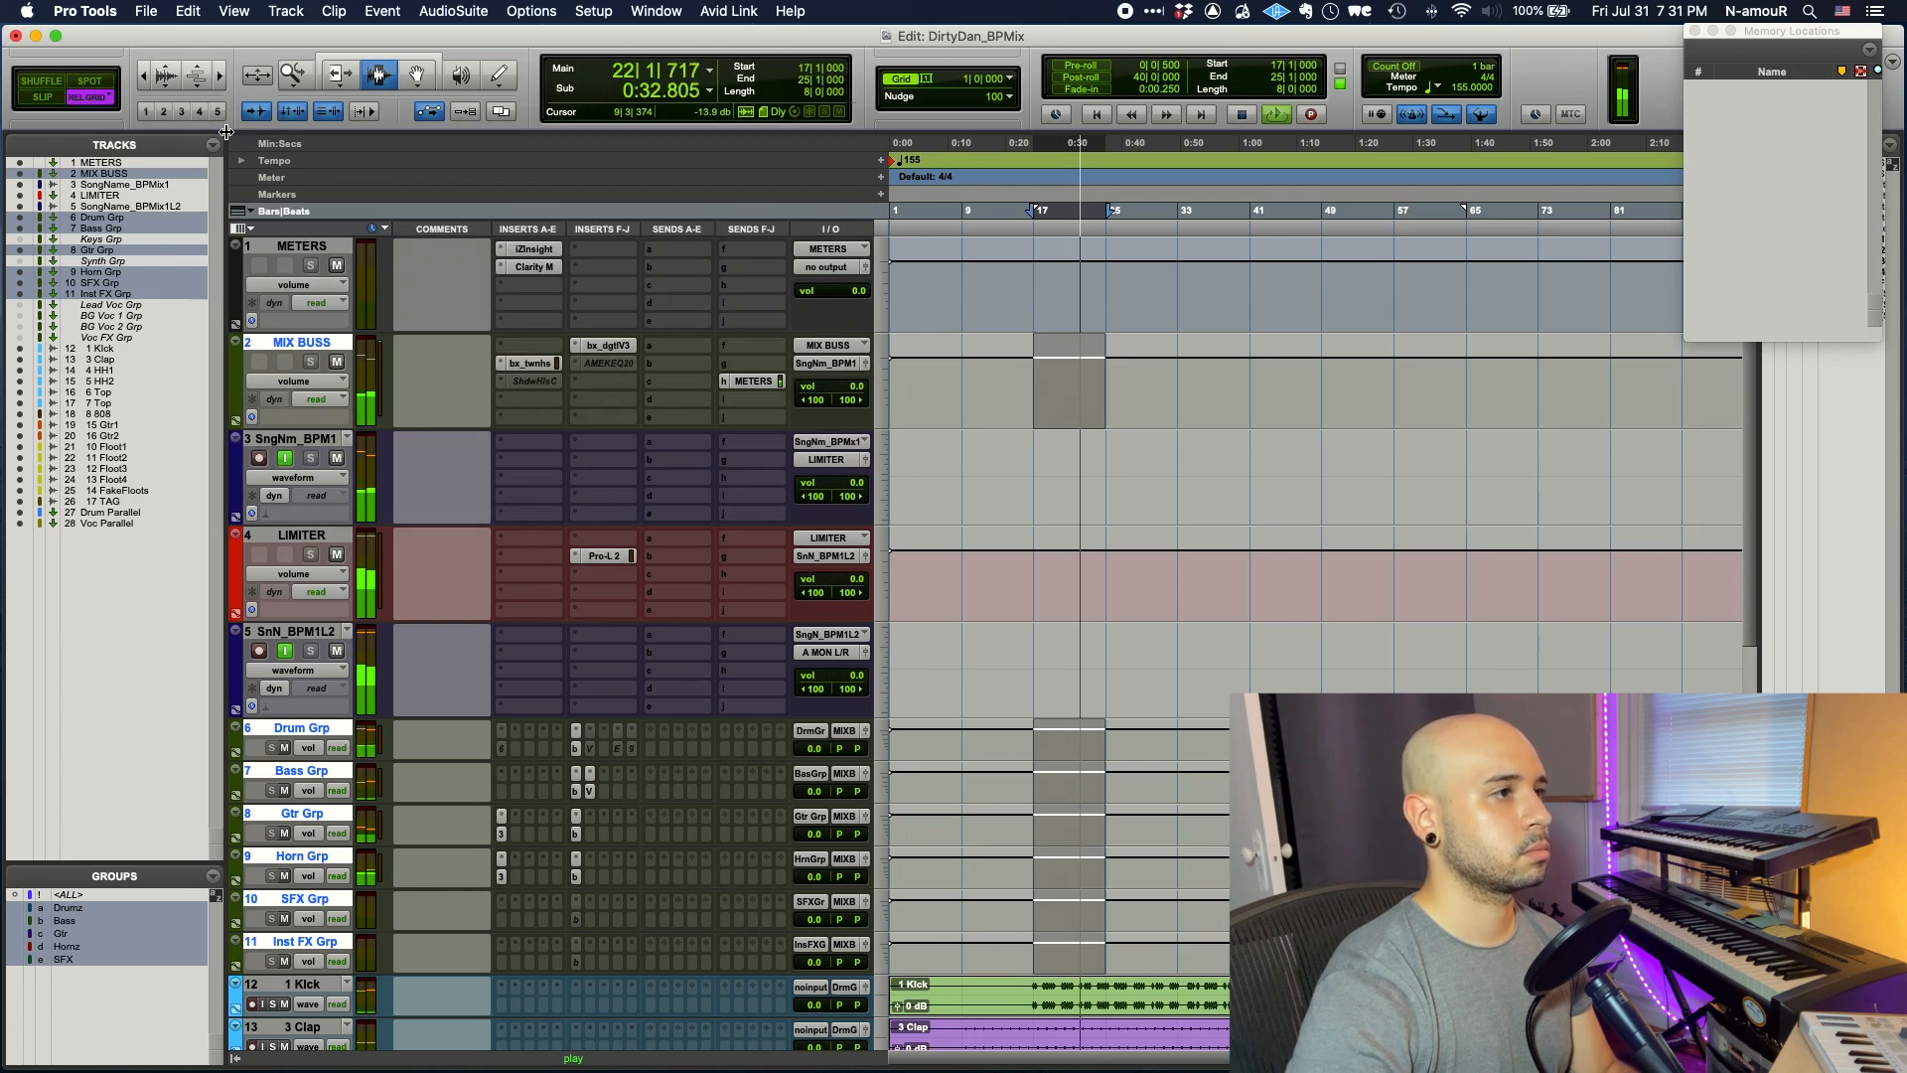
- Rename tracks 3 and 5 to DirtyDan_BPMix1 and DirtyDan_BPMix1L2
left_click(229, 131)
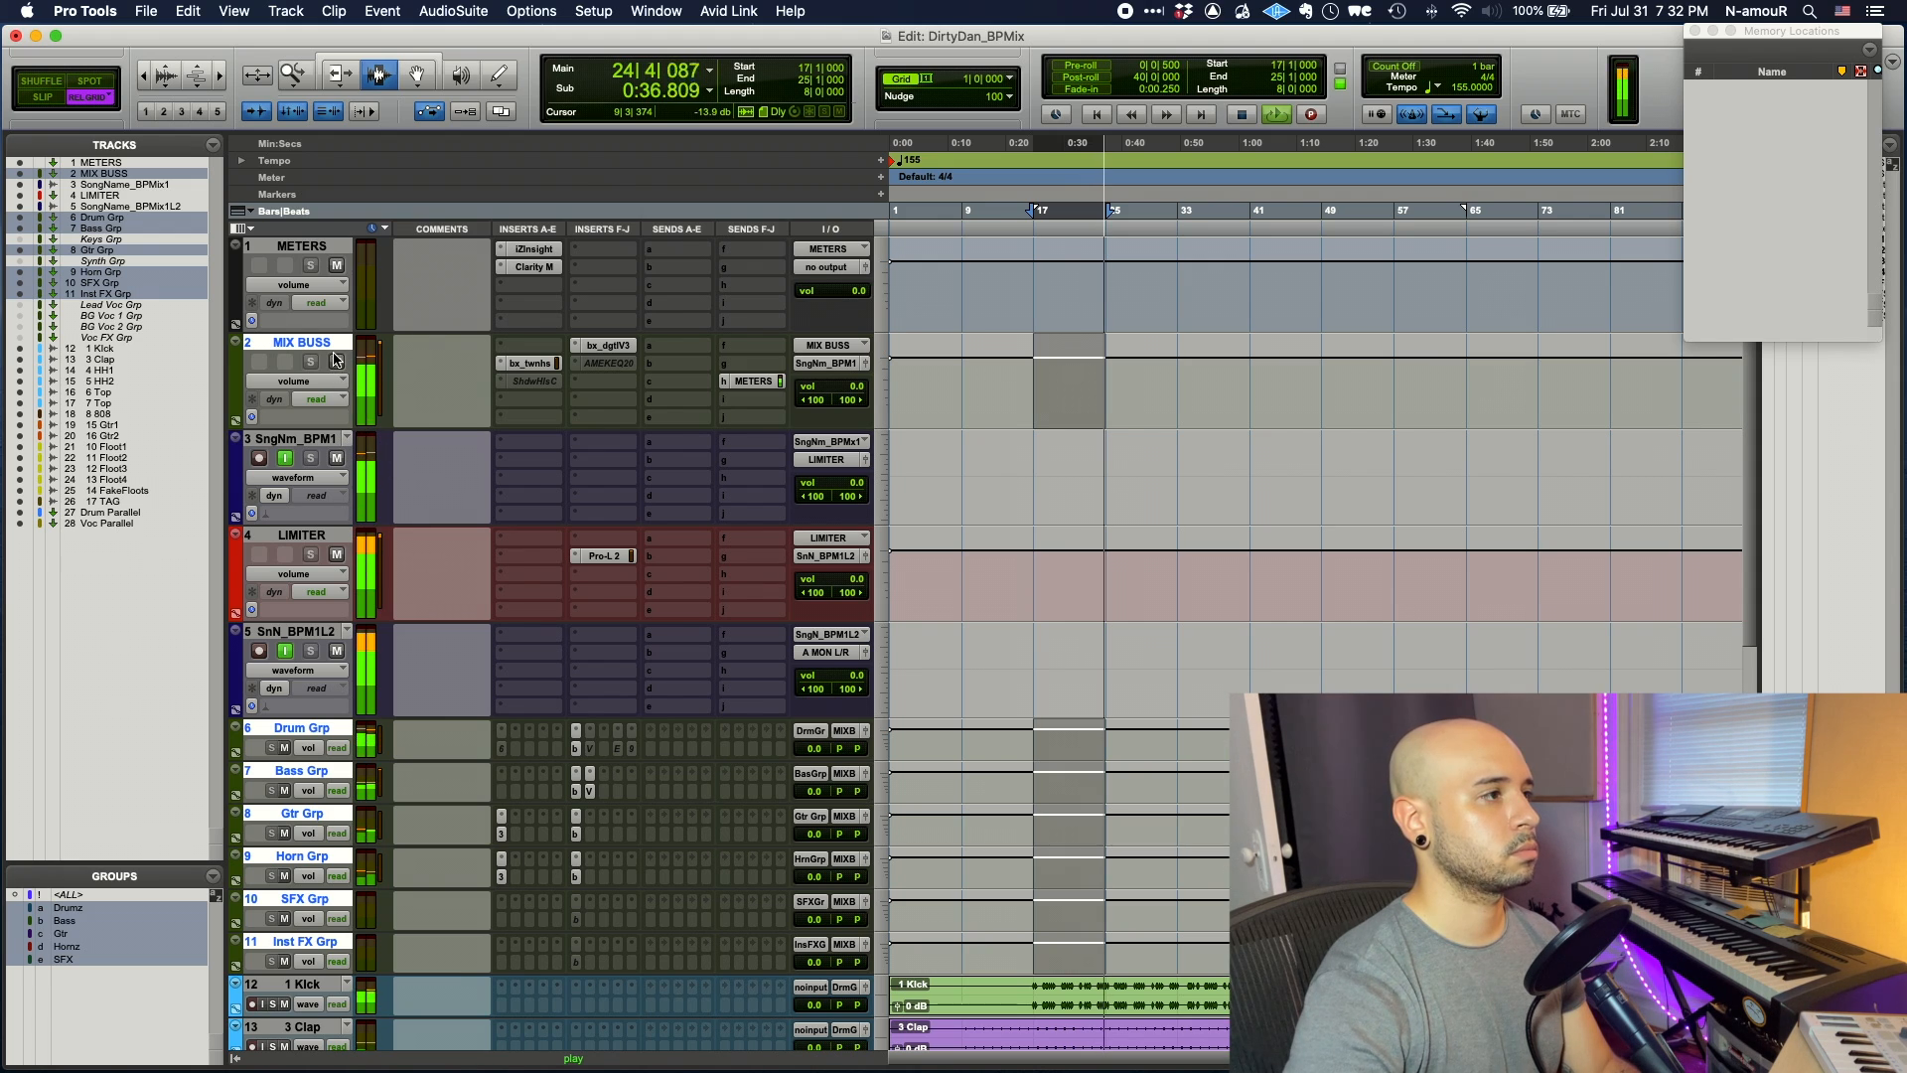
left_click(301, 342)
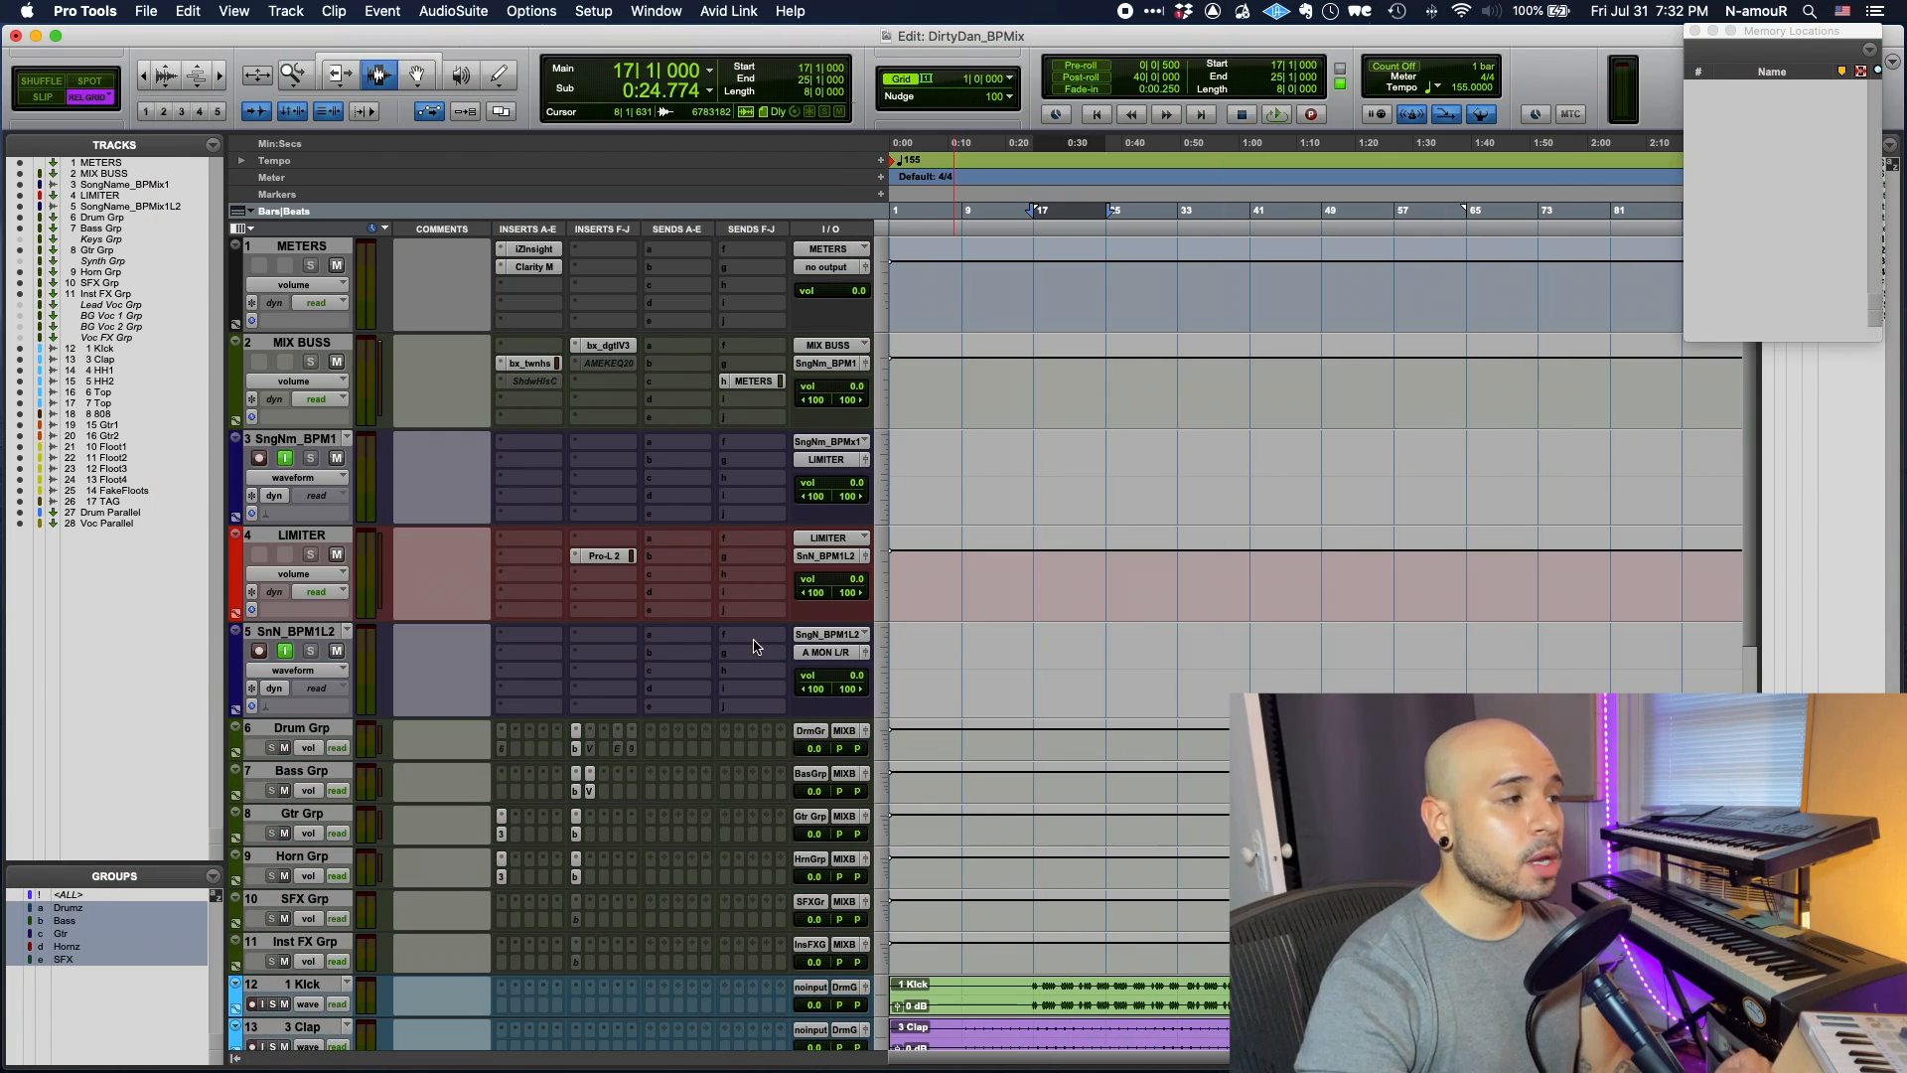
double_click(332, 440)
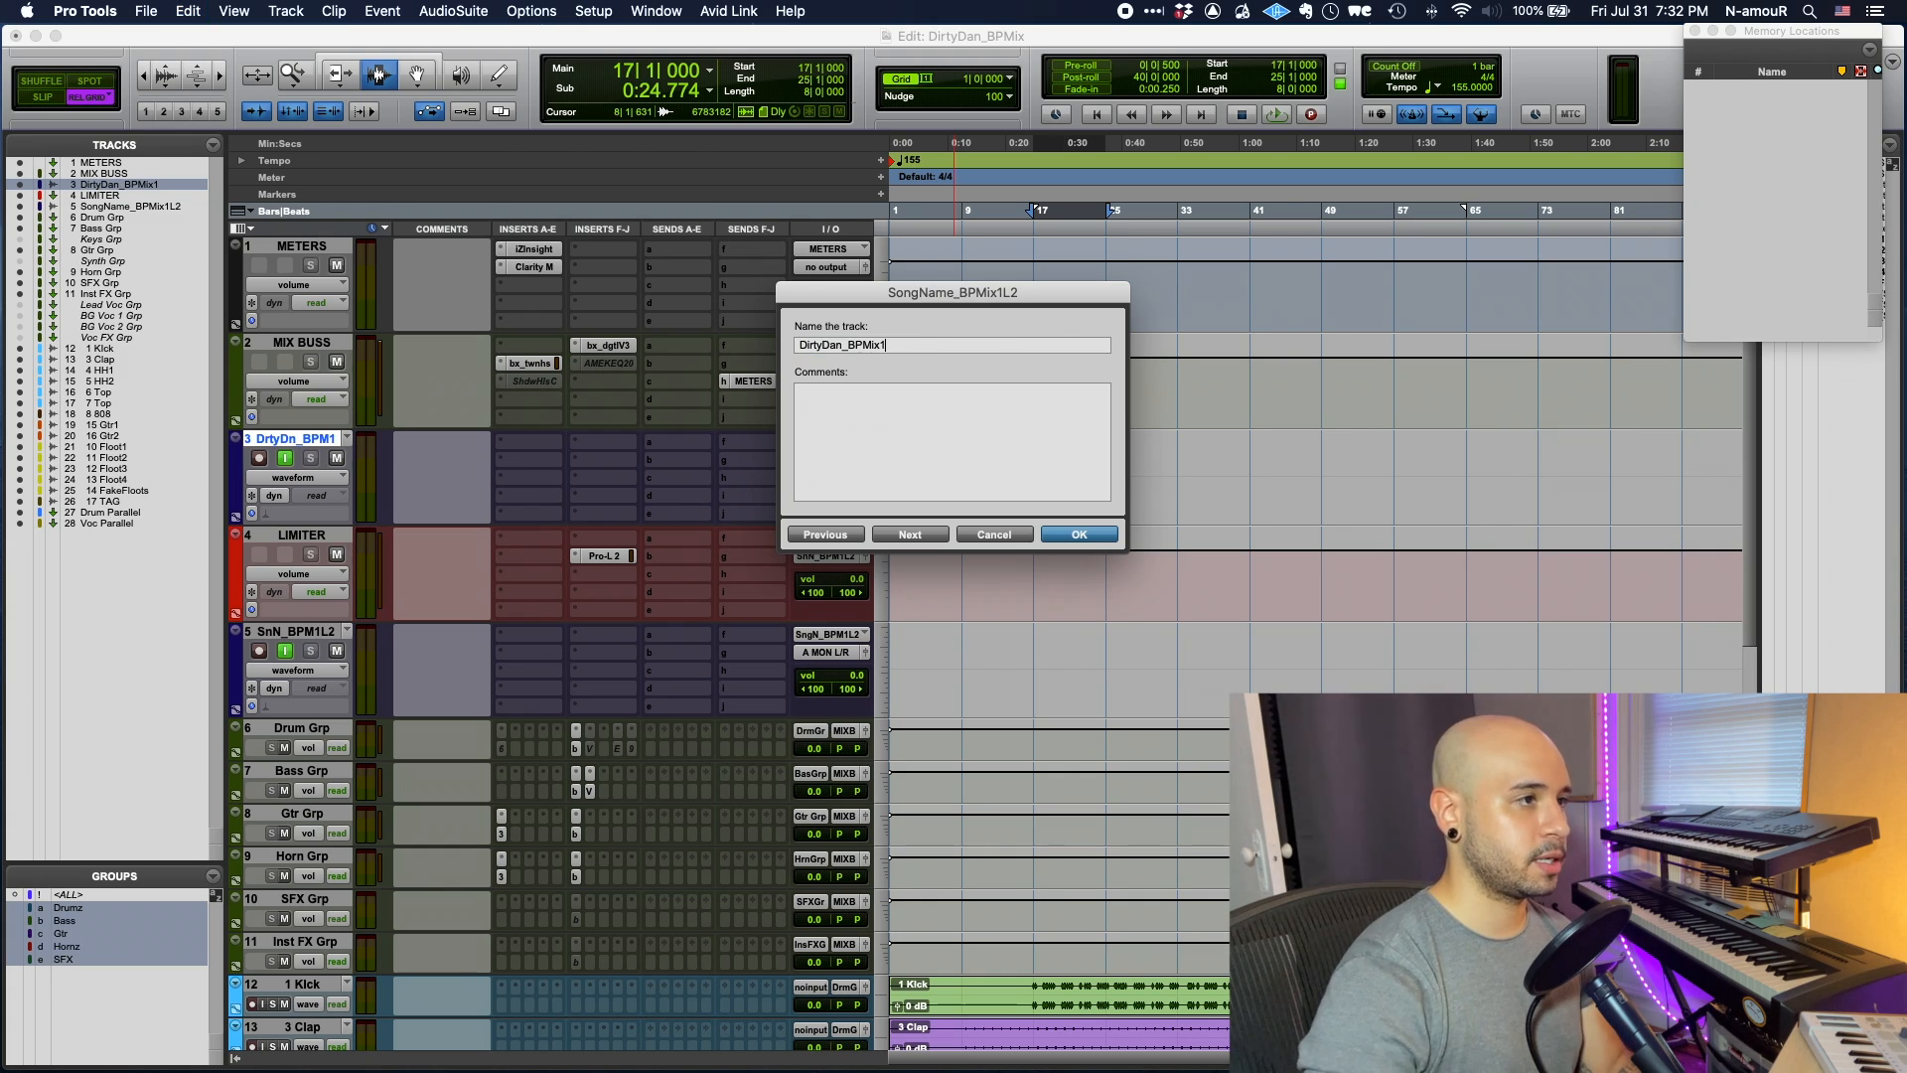
key("Return")
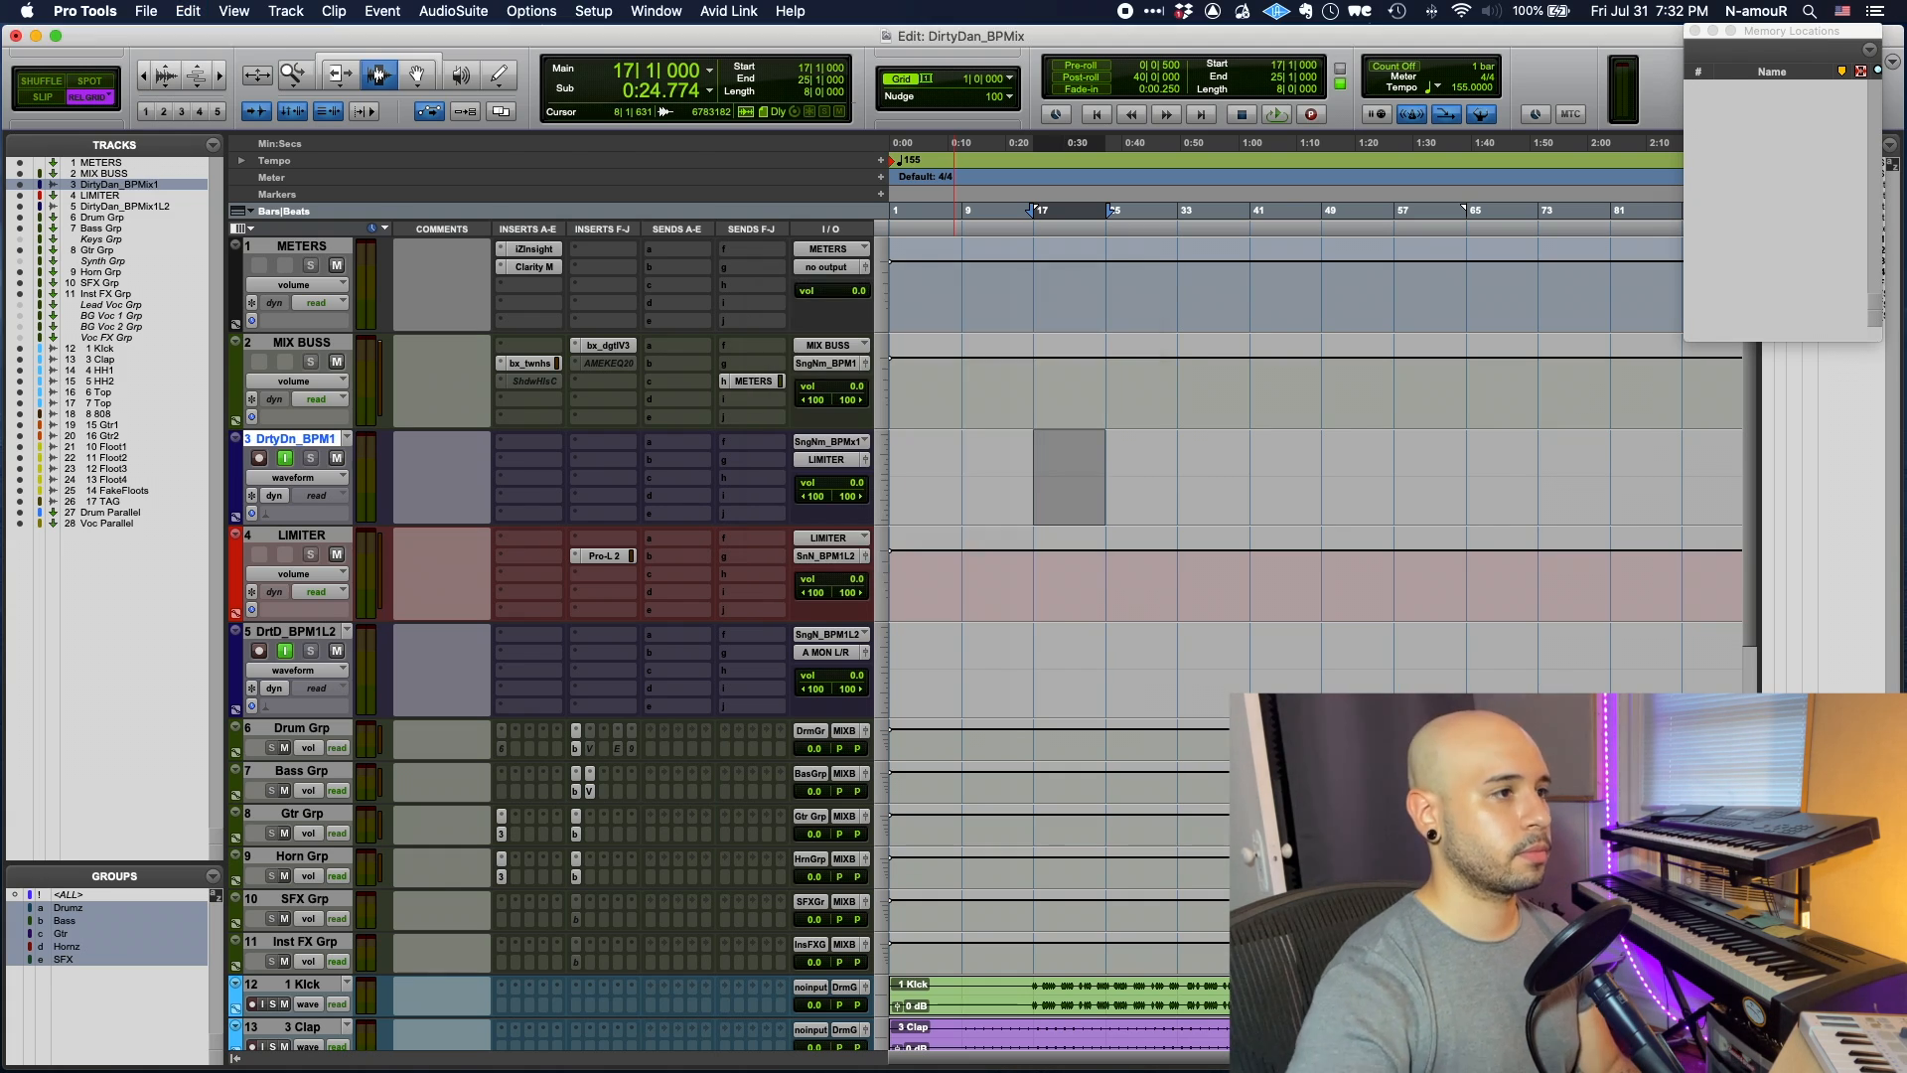